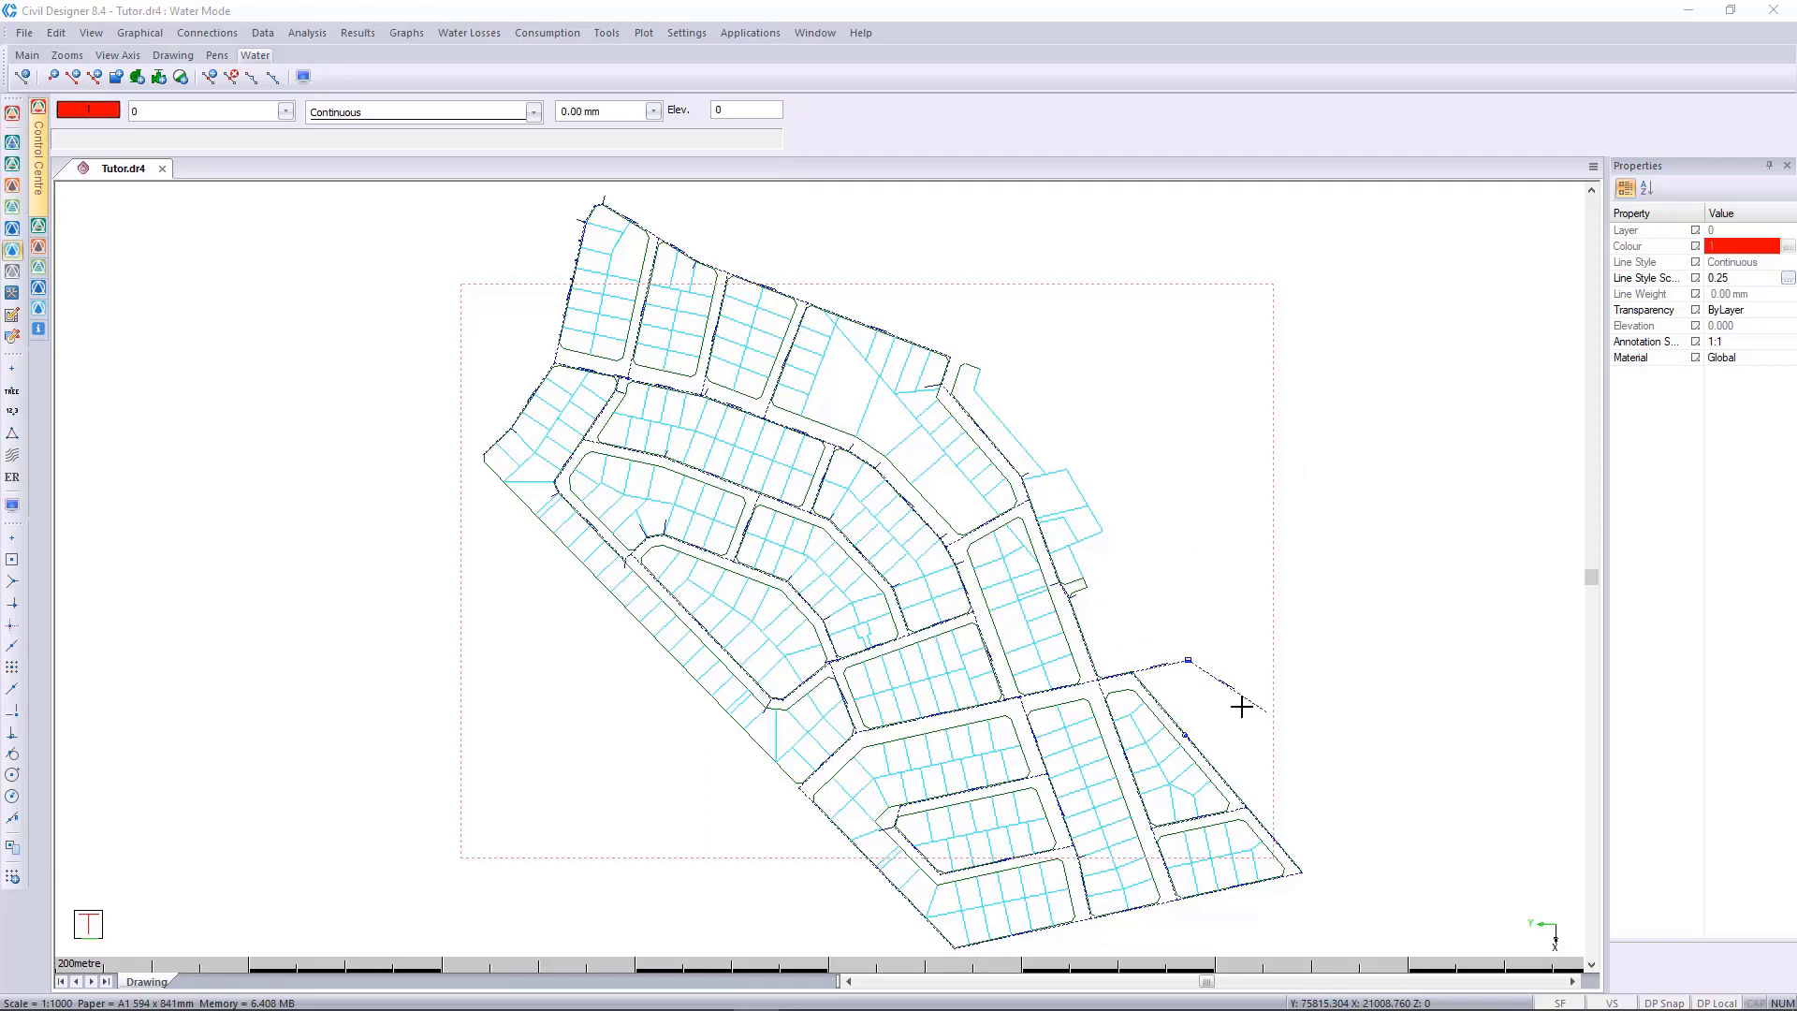
Inspect the node data at the free end of the 110 mm uPVC pipe that runs out from the reservoir.
click(1287, 713)
scroll(1287, 713, up, 1)
scroll(642, 524, up, 1)
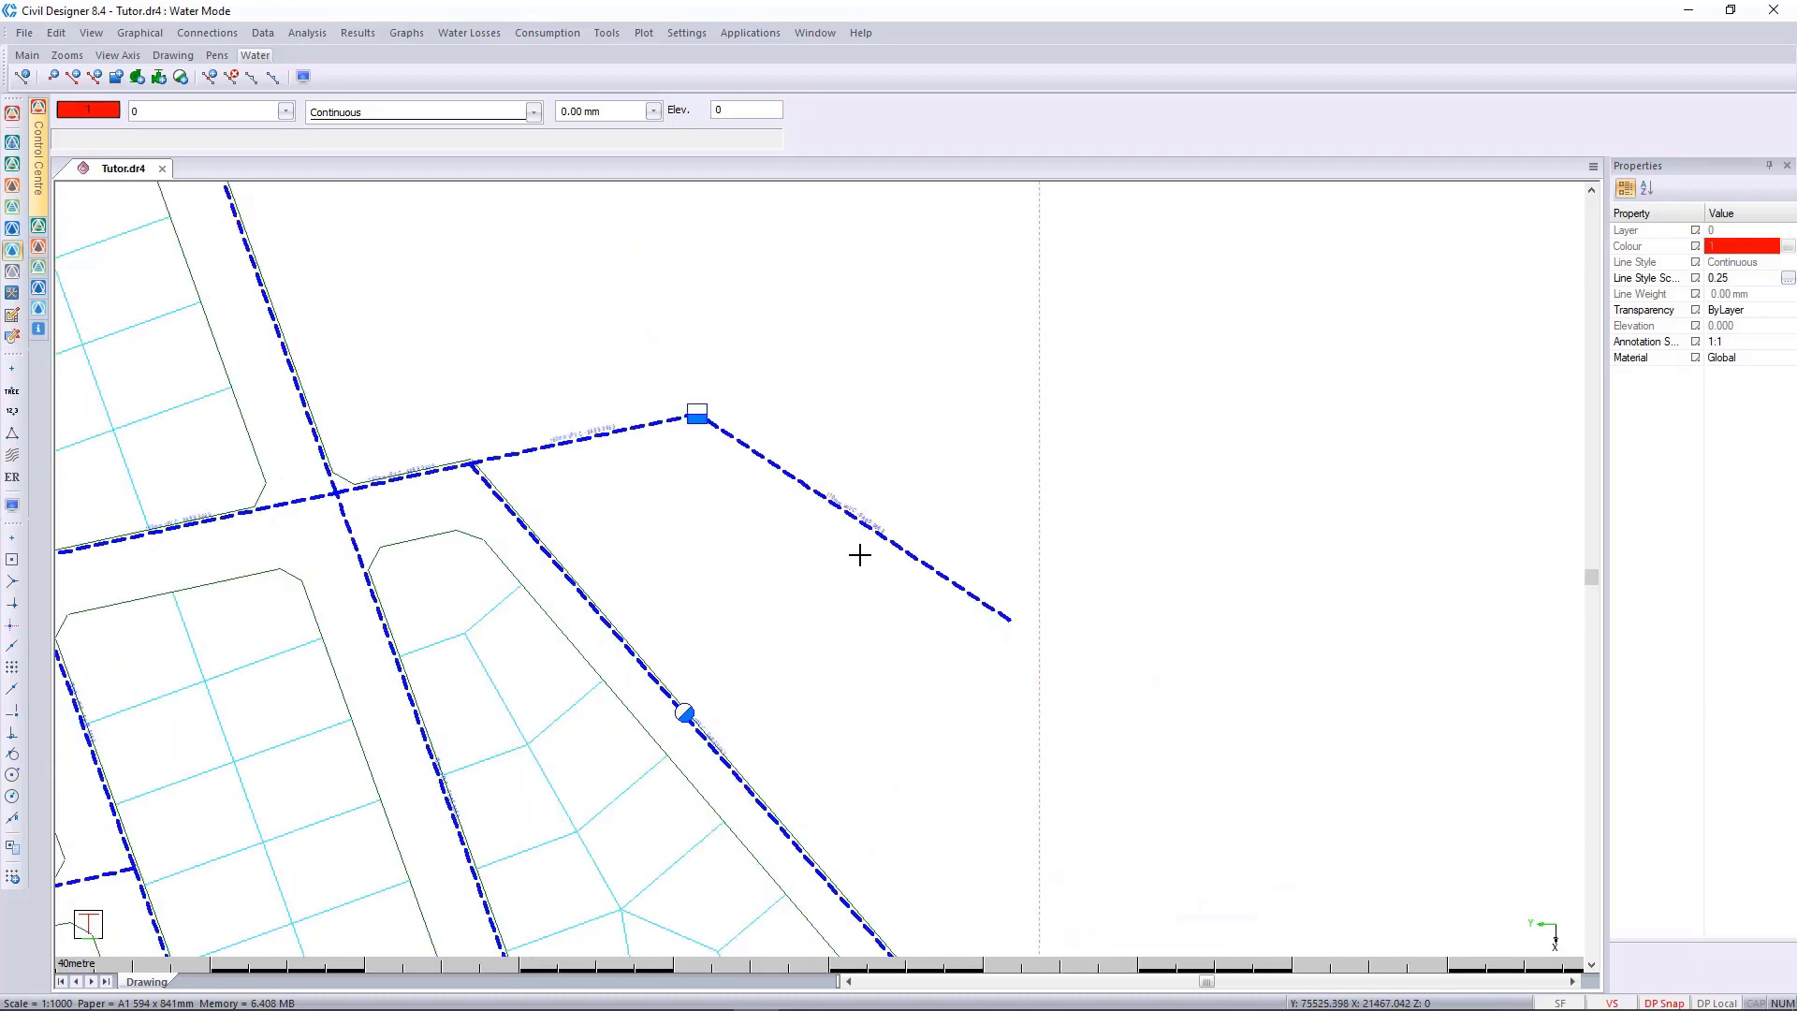
scroll(1087, 642, up, 1)
scroll(631, 527, up, 1)
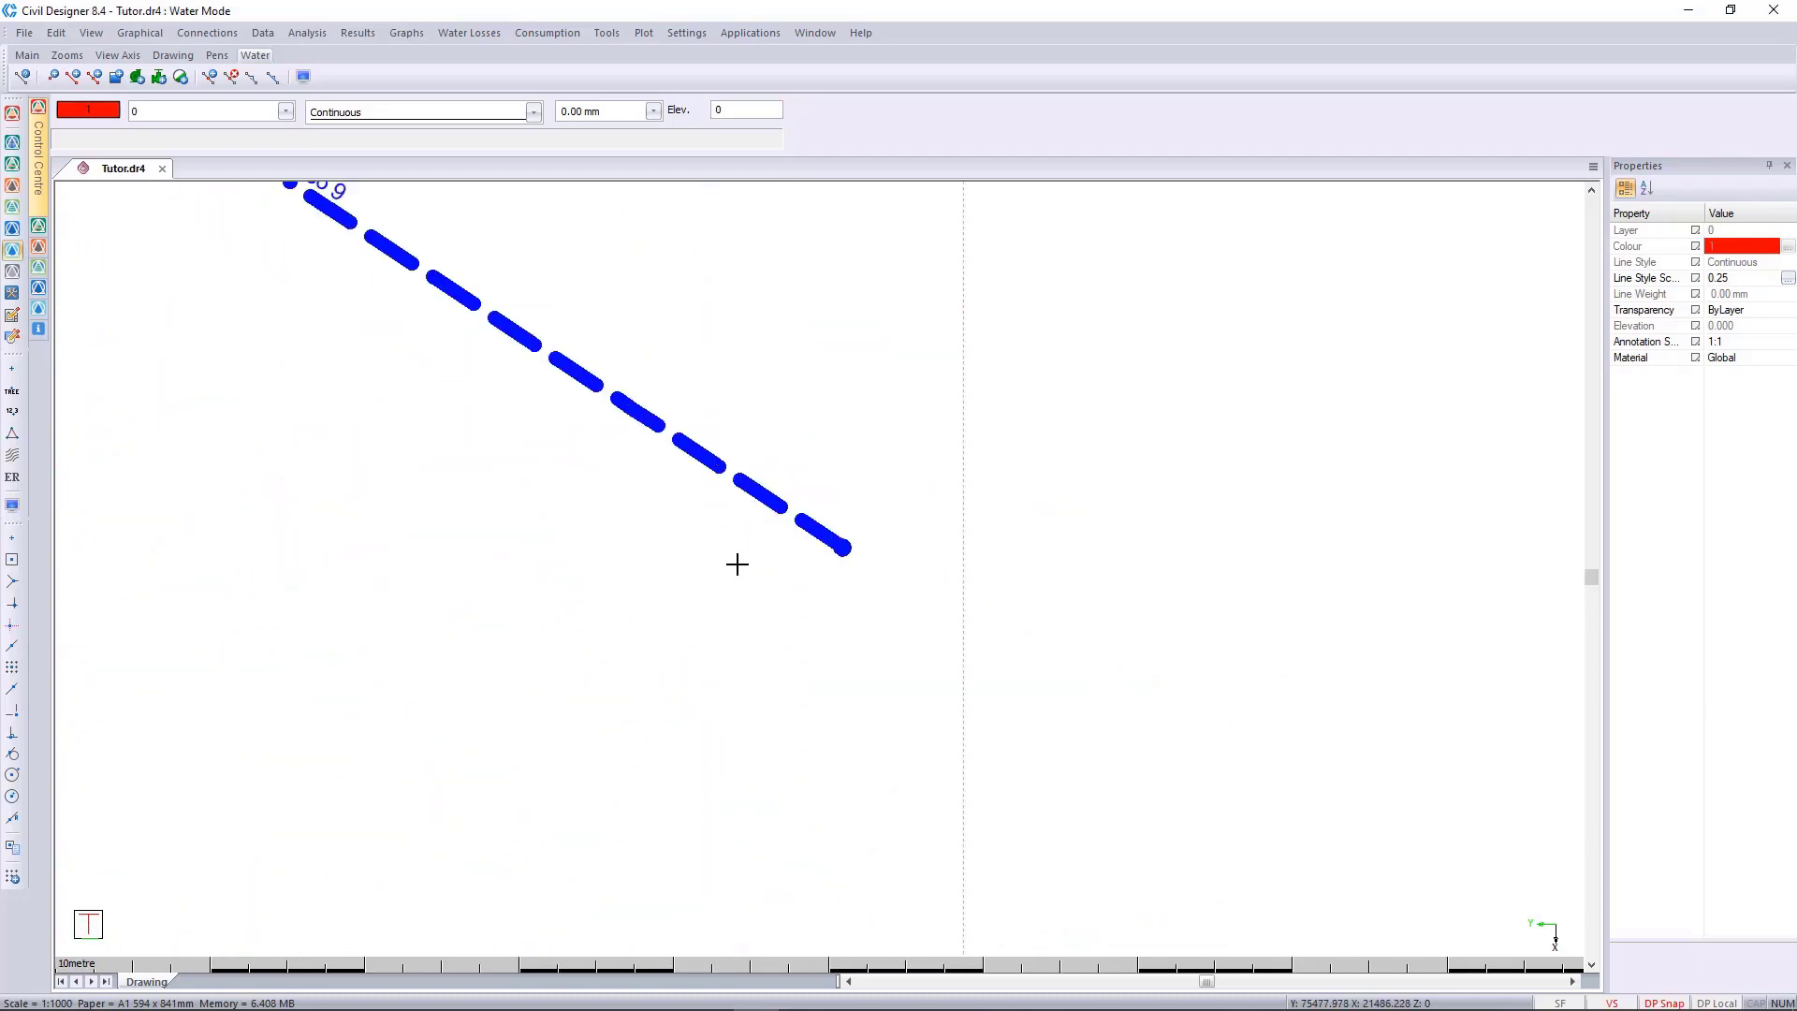
scroll(737, 562, down, 1)
middle_drag(757, 570, 766, 620)
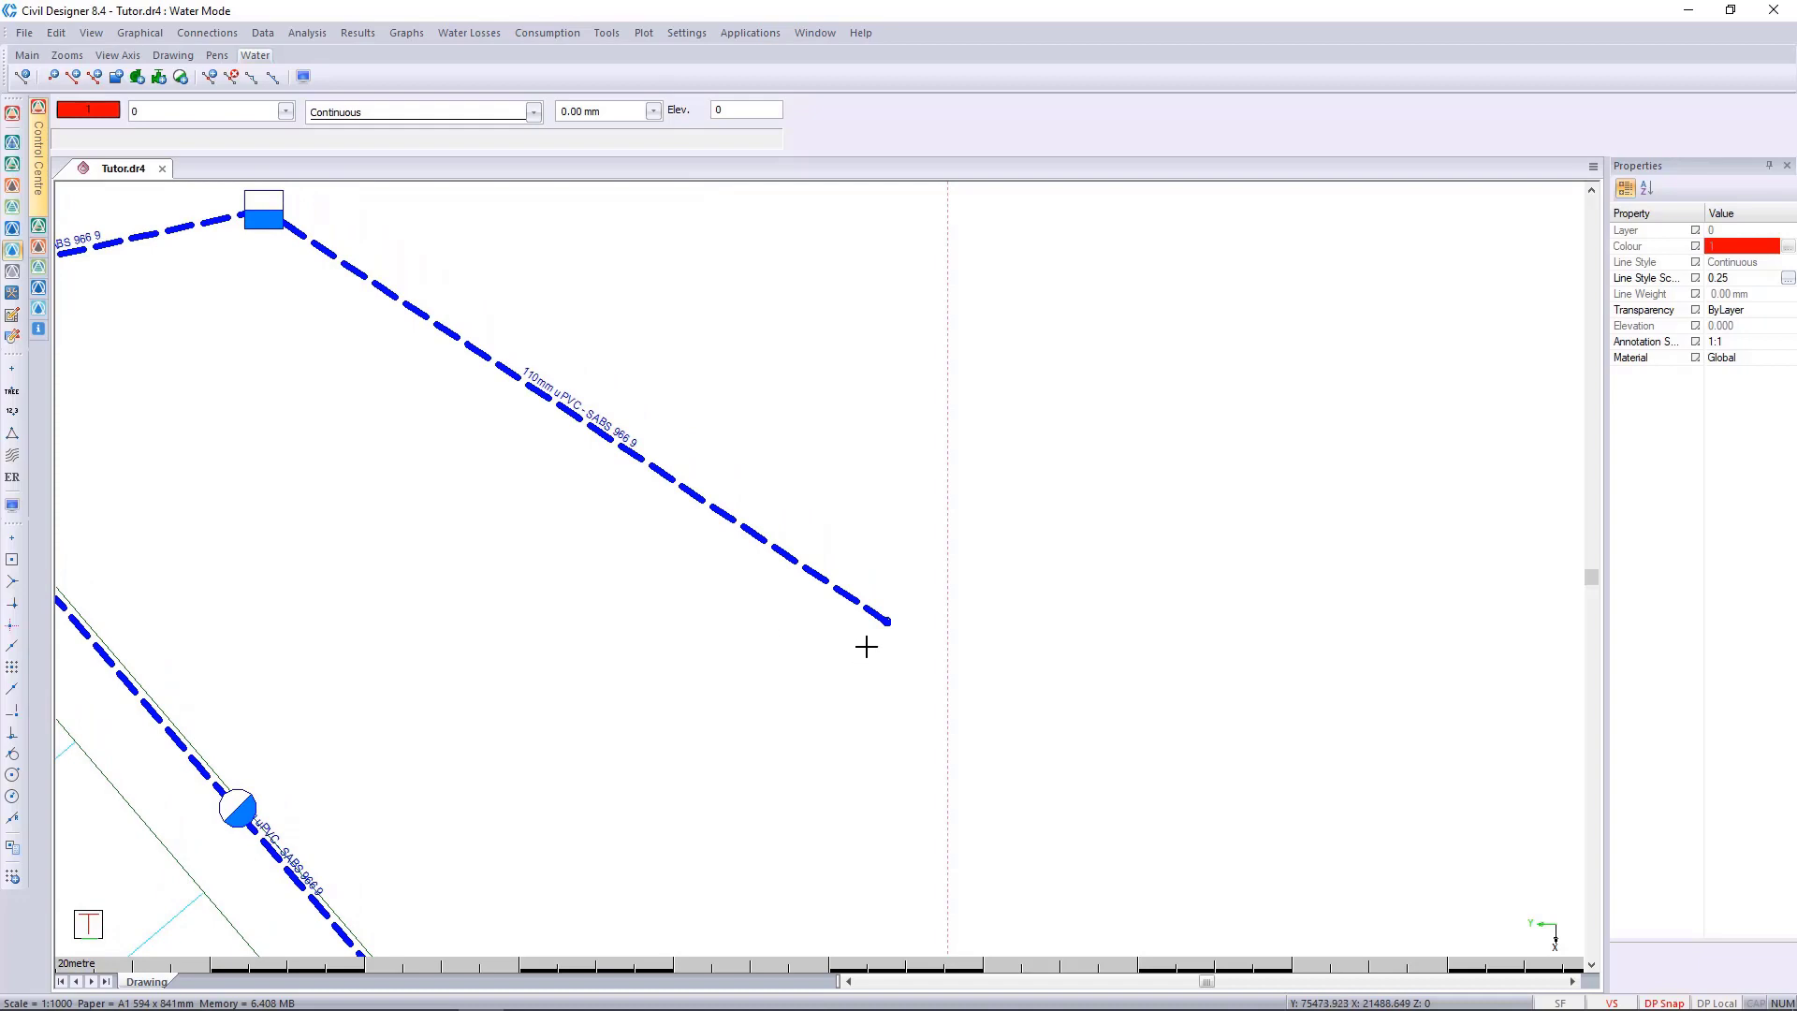
click(887, 620)
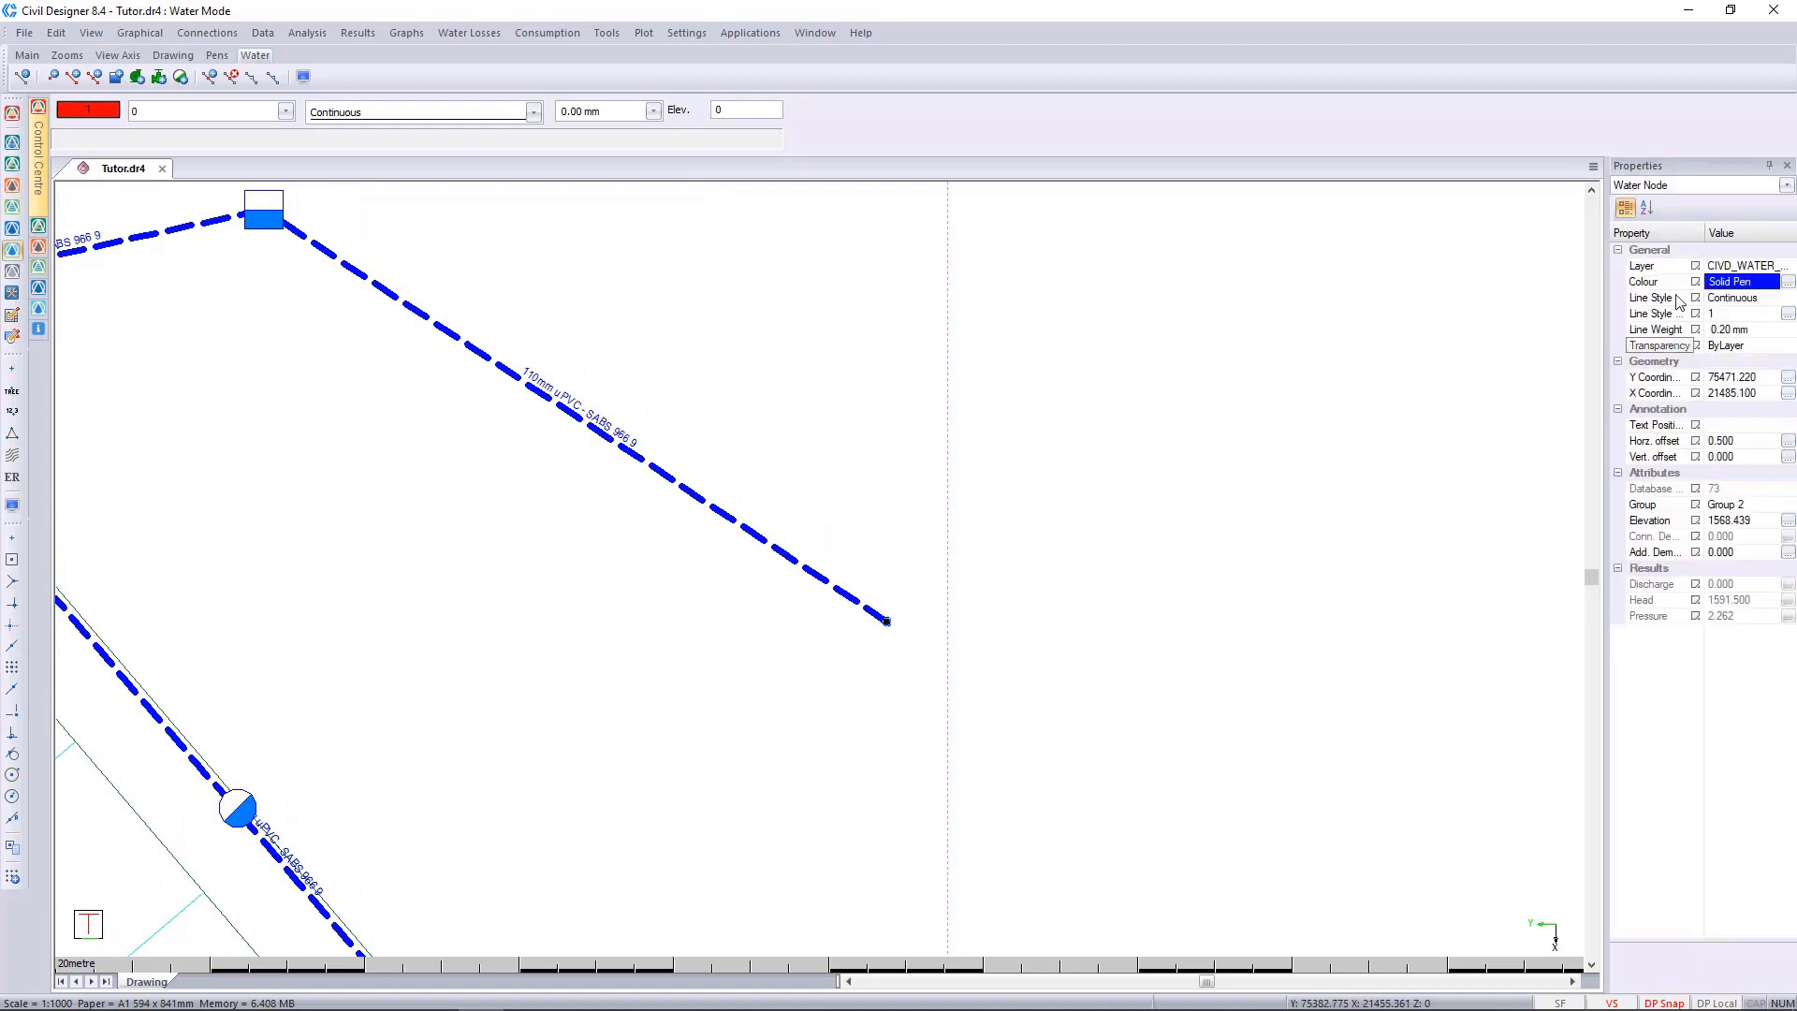
right_click(892, 551)
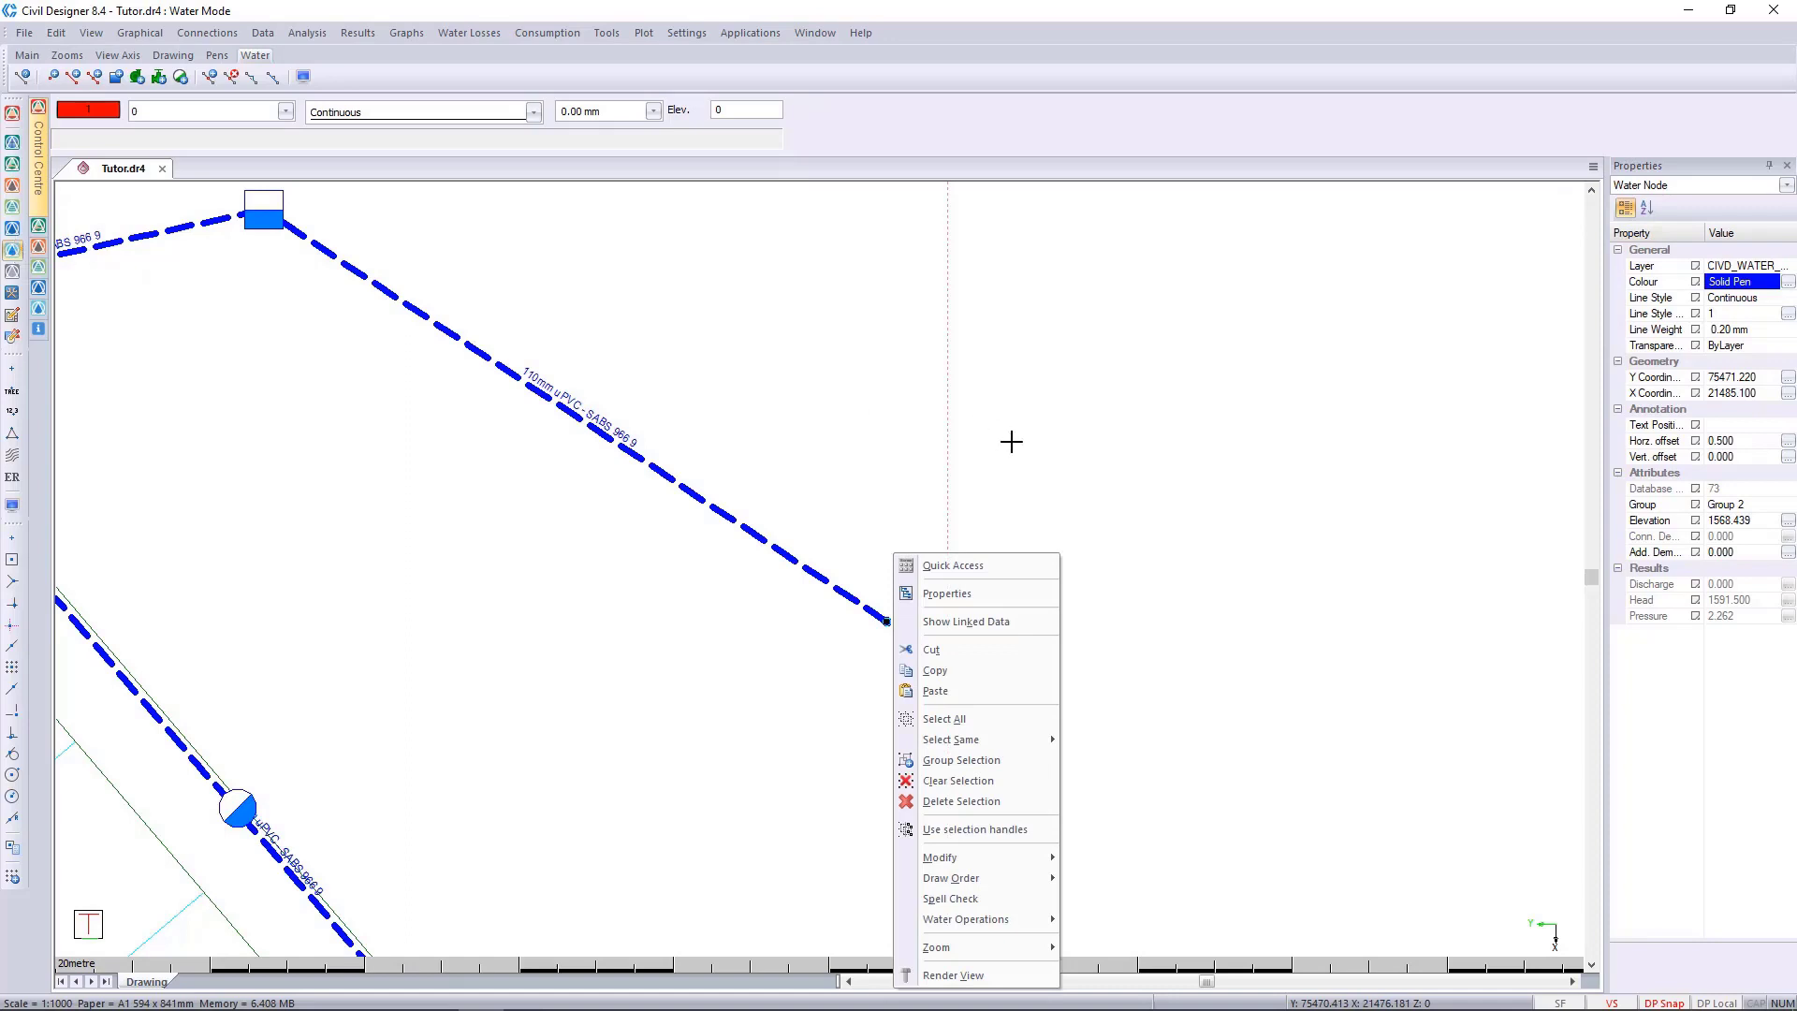
mouse_move(1003, 917)
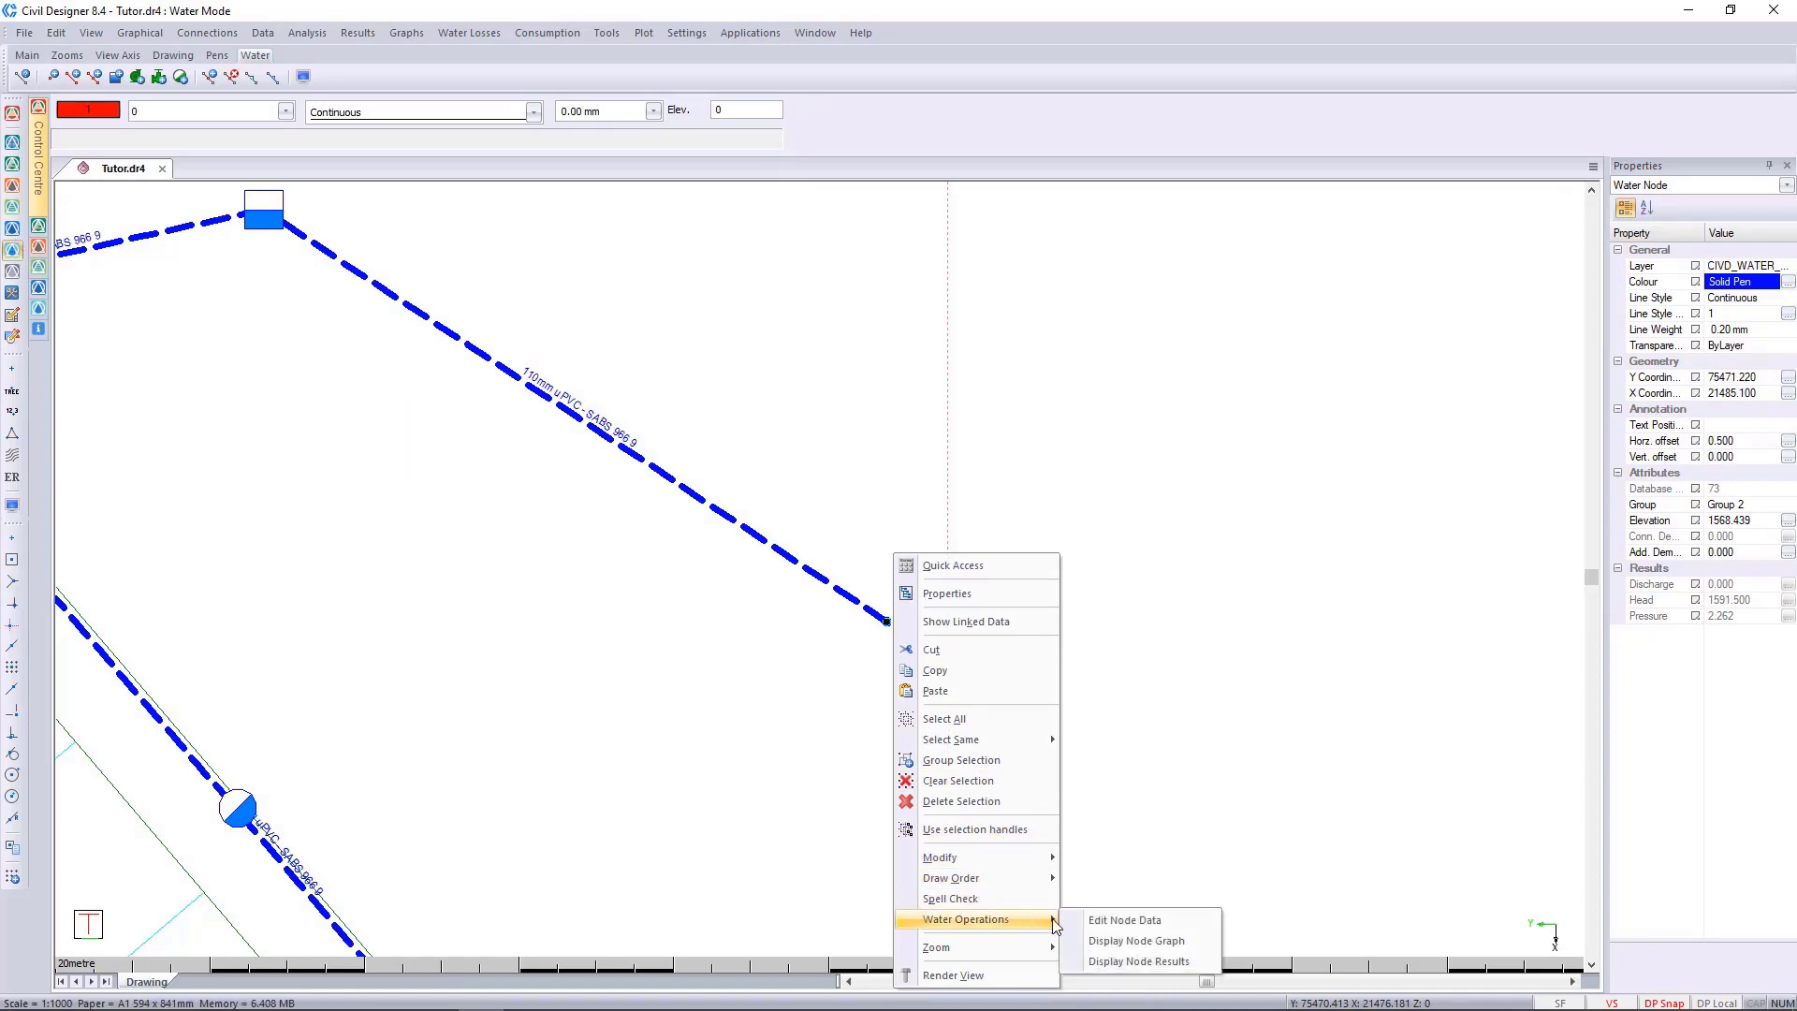
click(1140, 921)
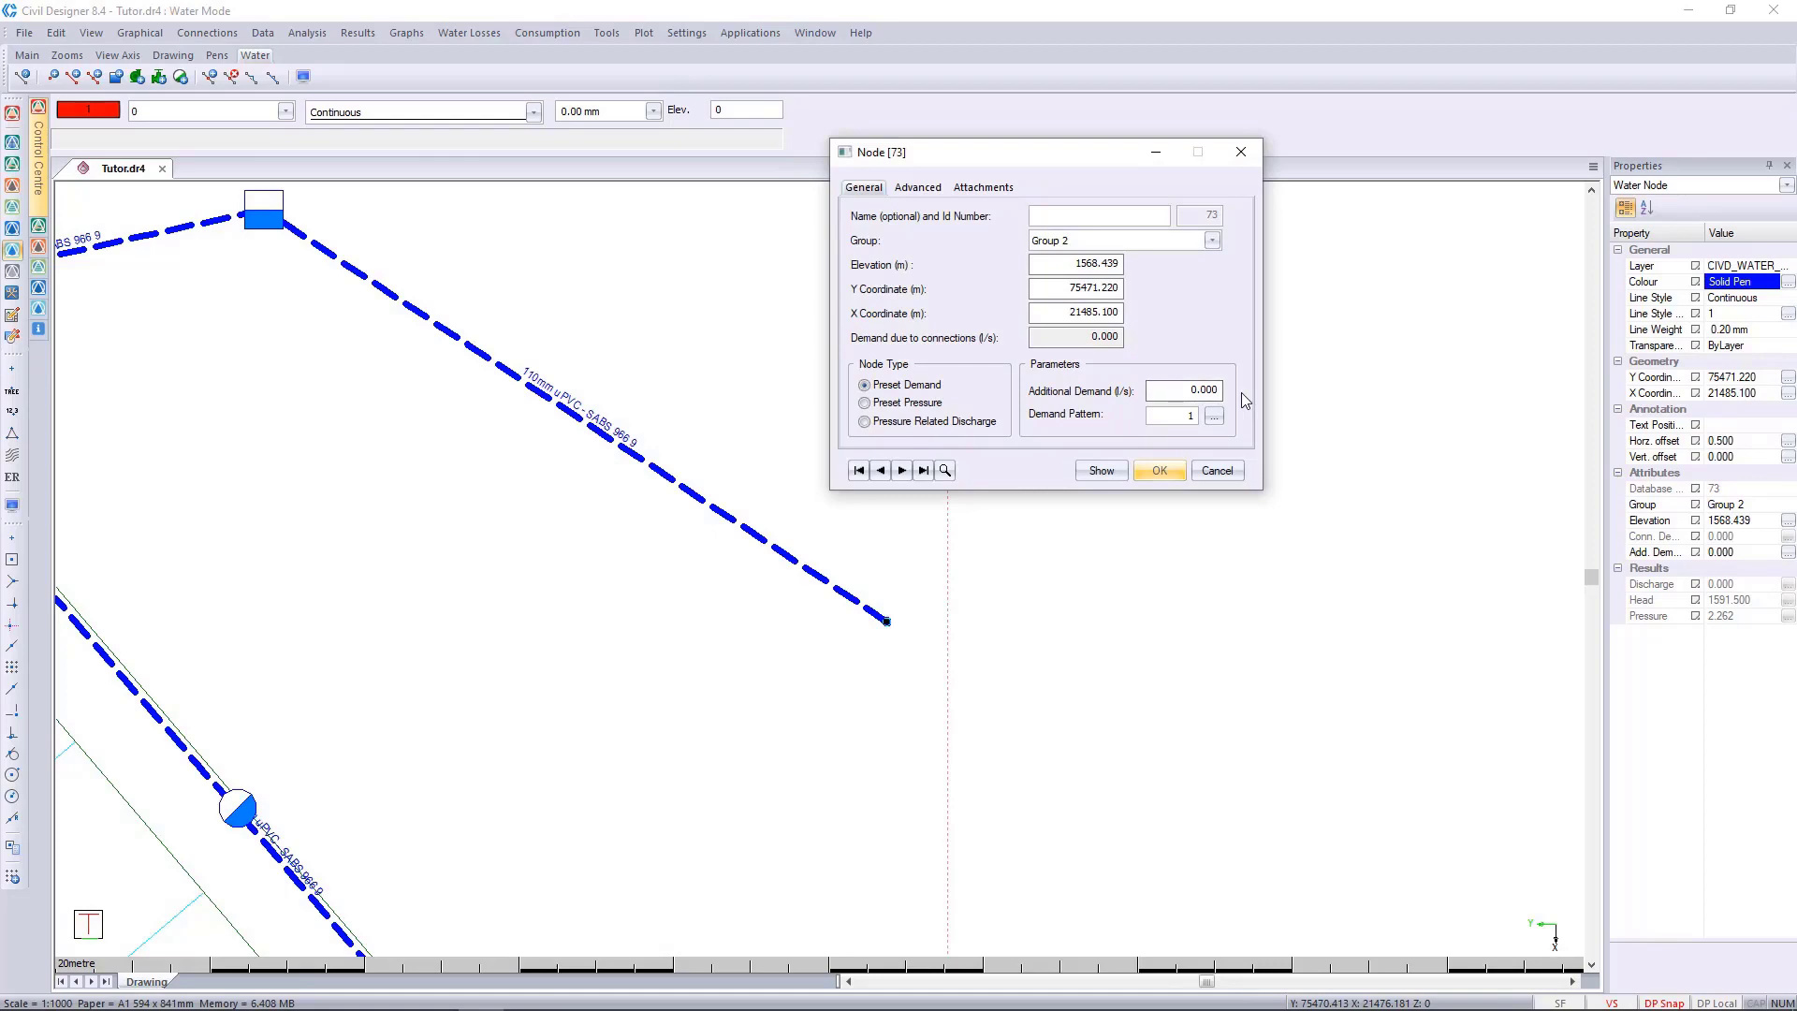
click(1209, 472)
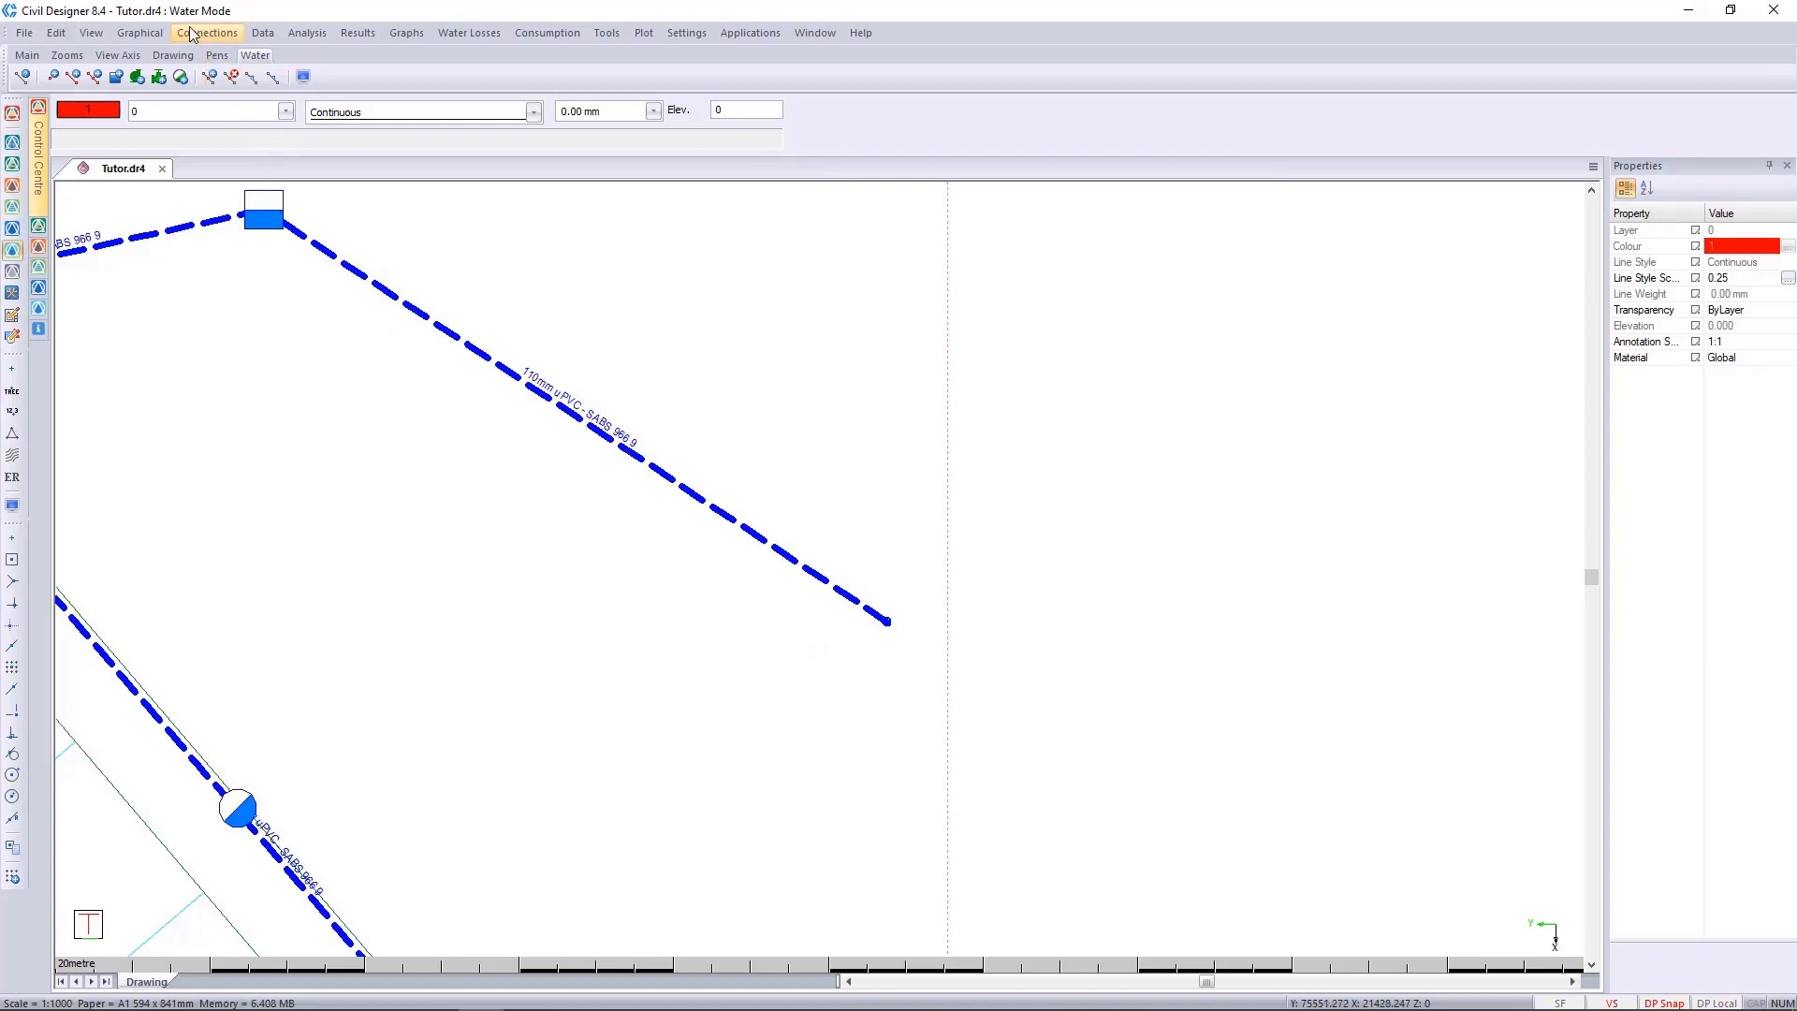
Draw a borehole on the existing node at the free end of the 110 mm uPVC pipe.
click(139, 33)
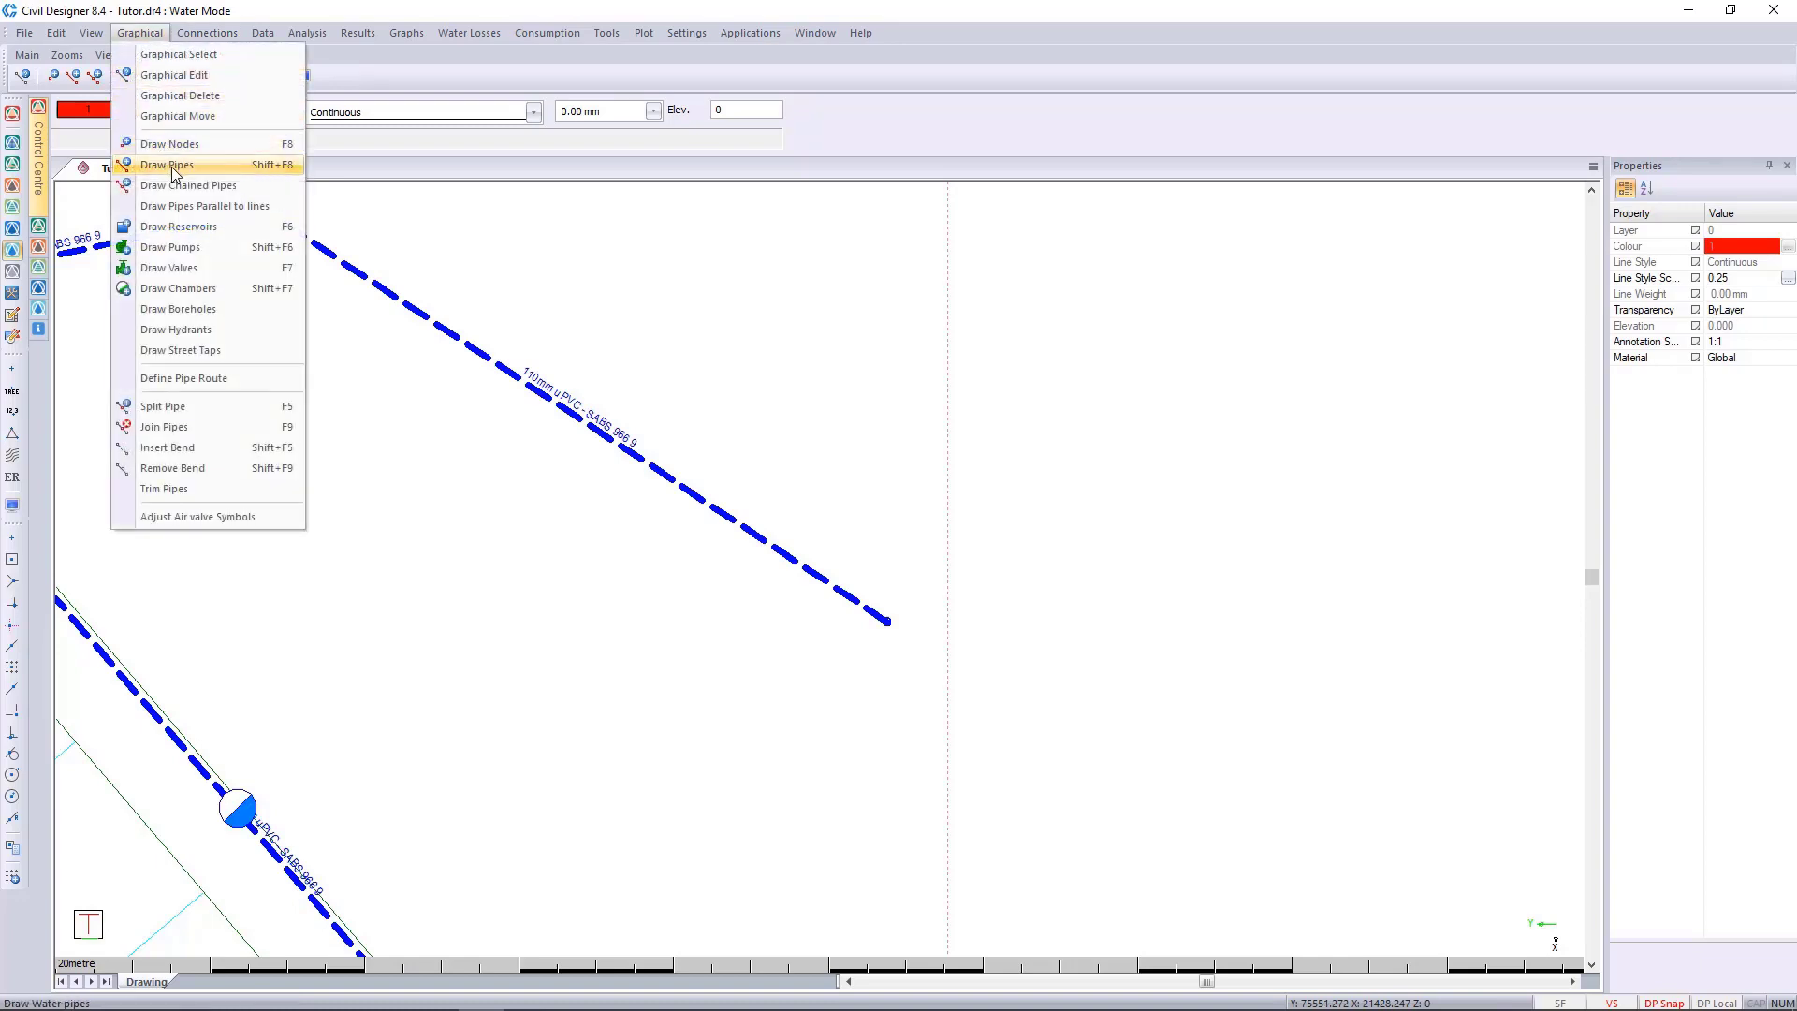
click(256, 320)
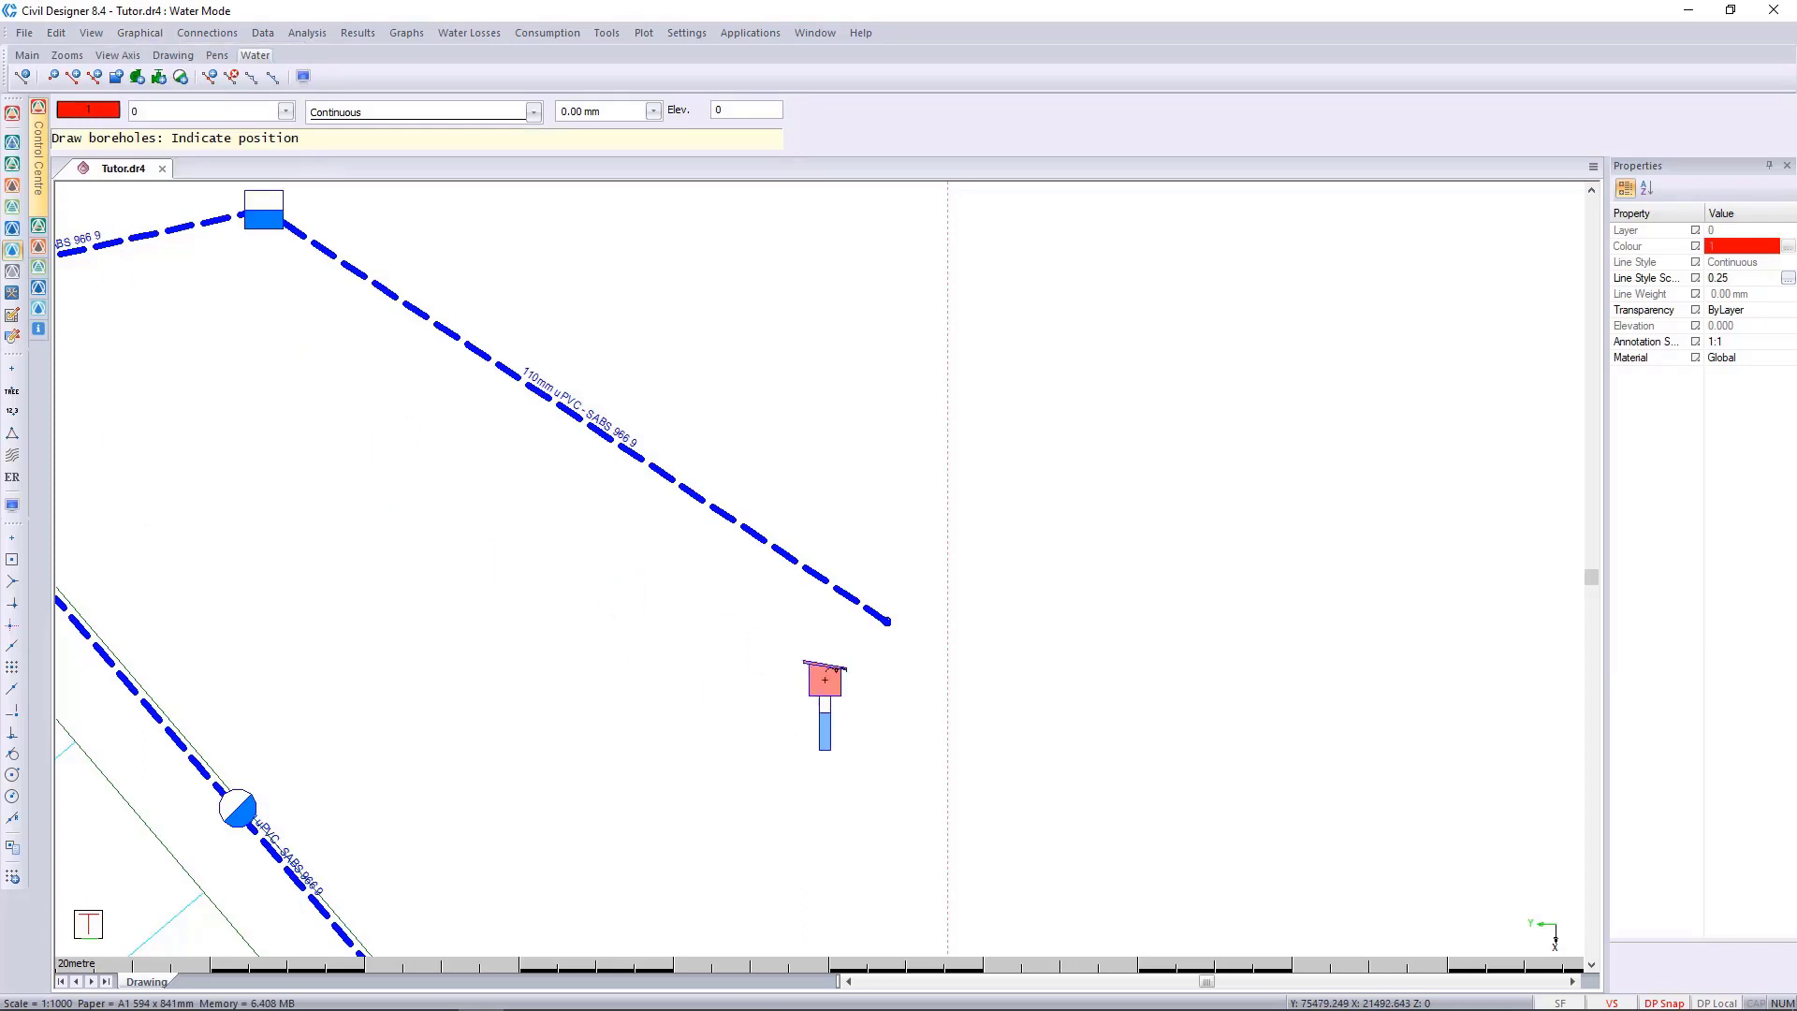
click(886, 619)
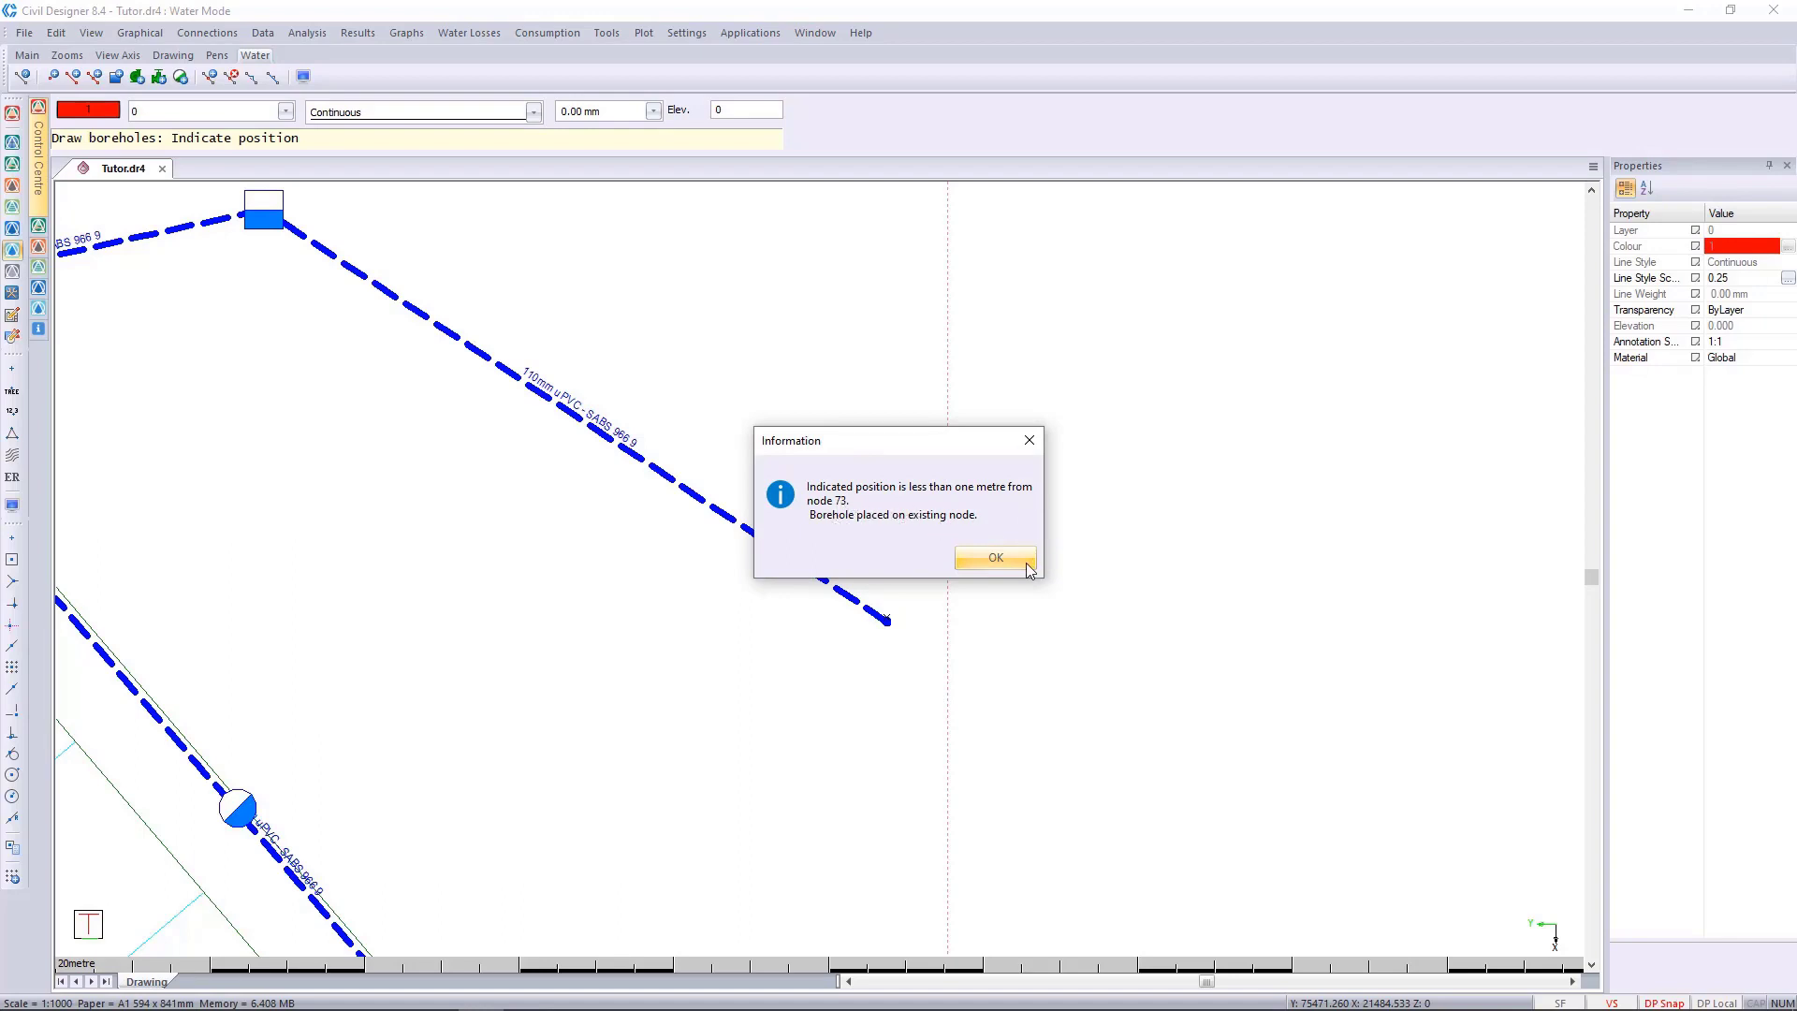
click(995, 557)
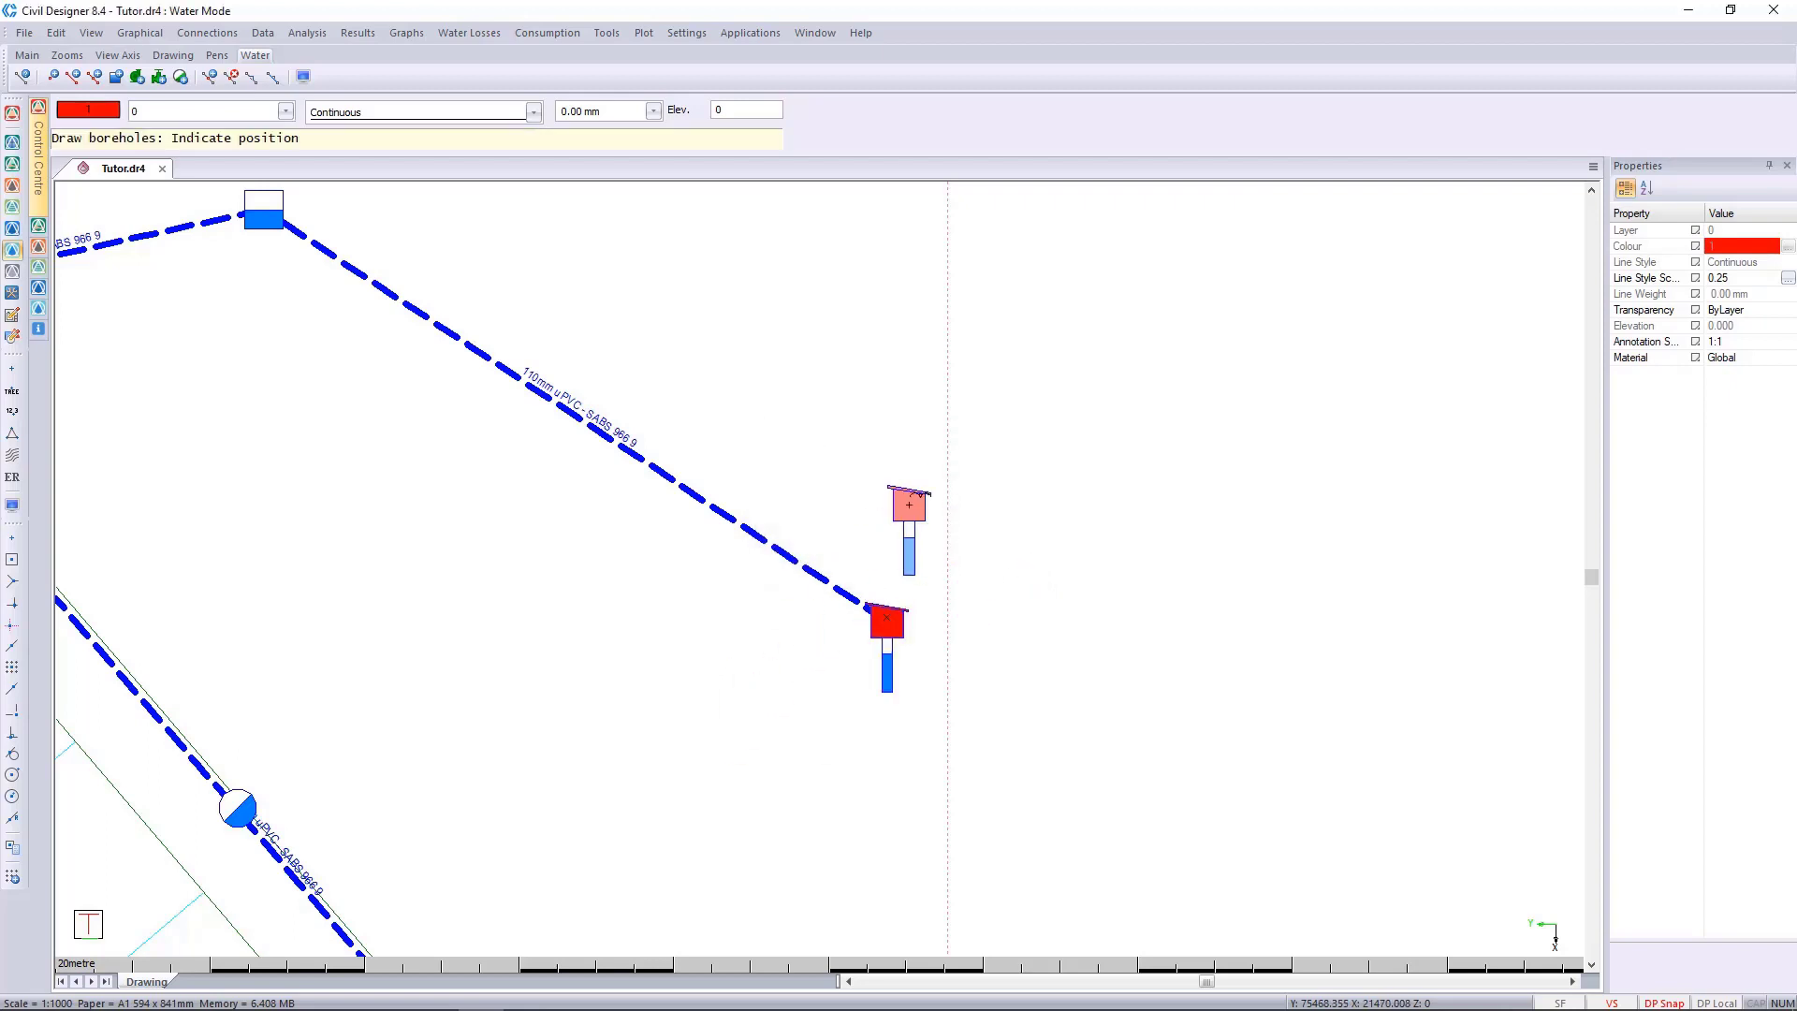
key(Escape)
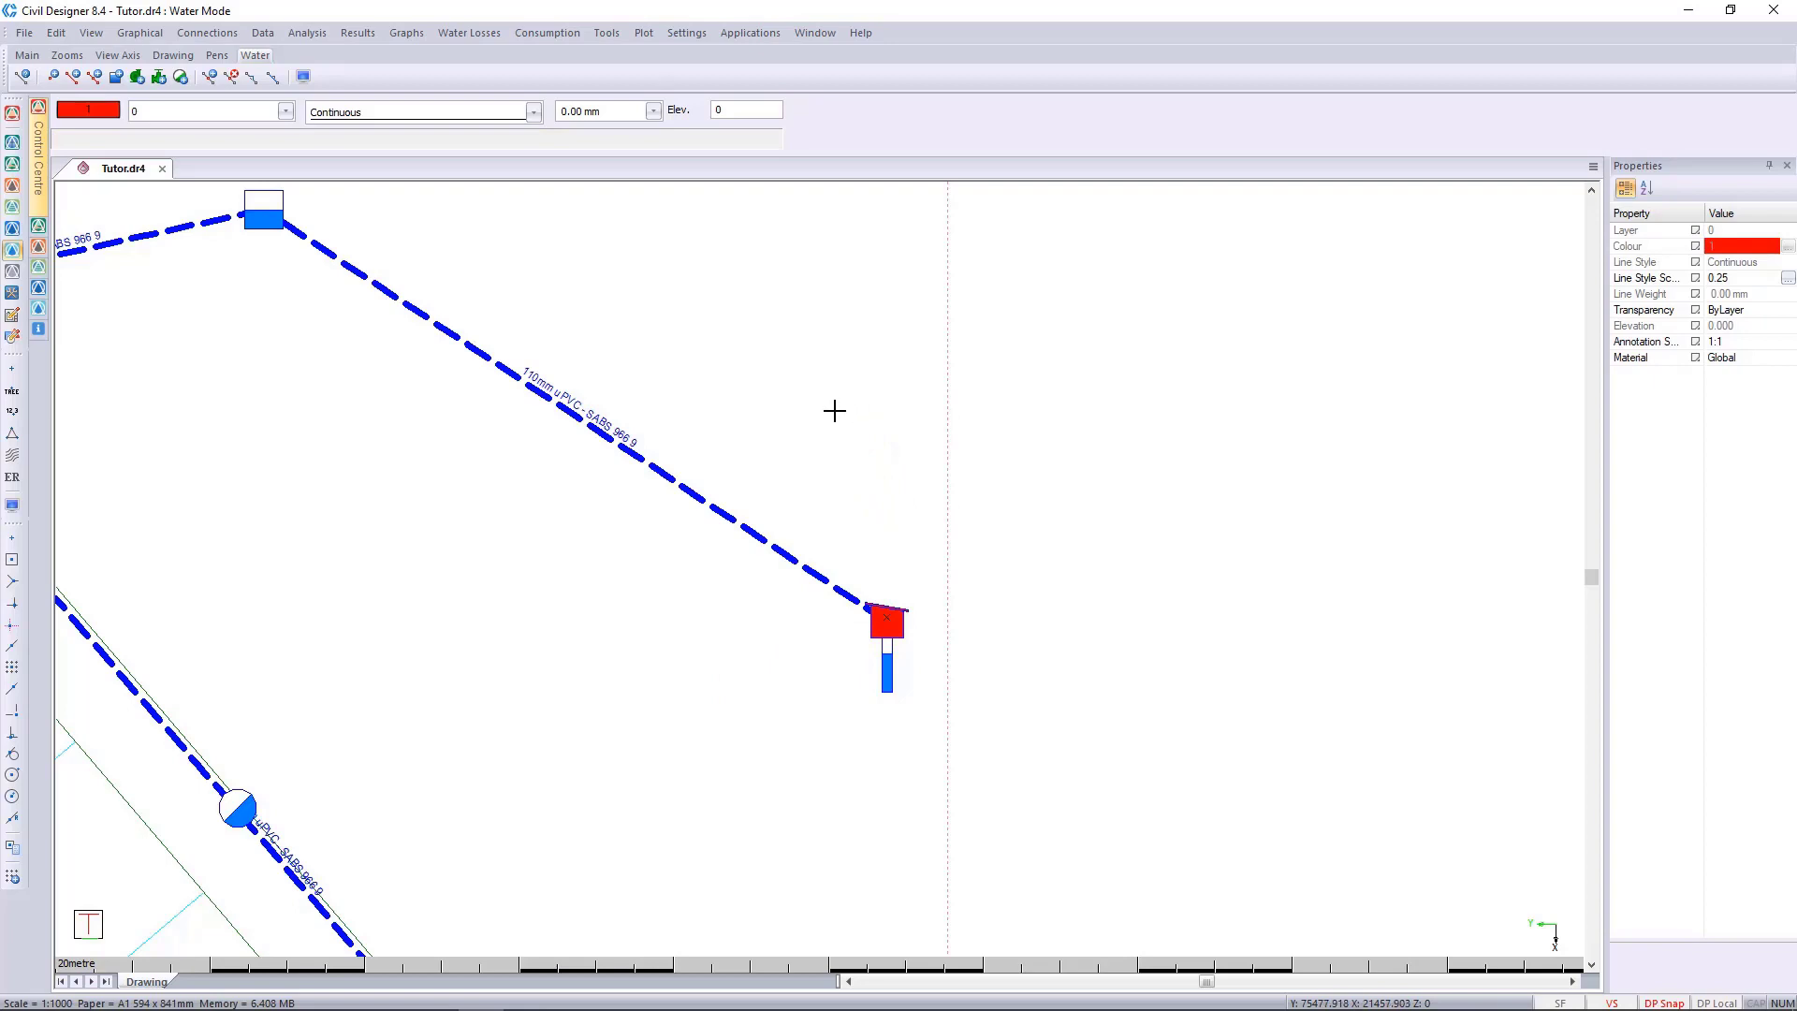
Select the new borehole and review the water display settings.
click(876, 631)
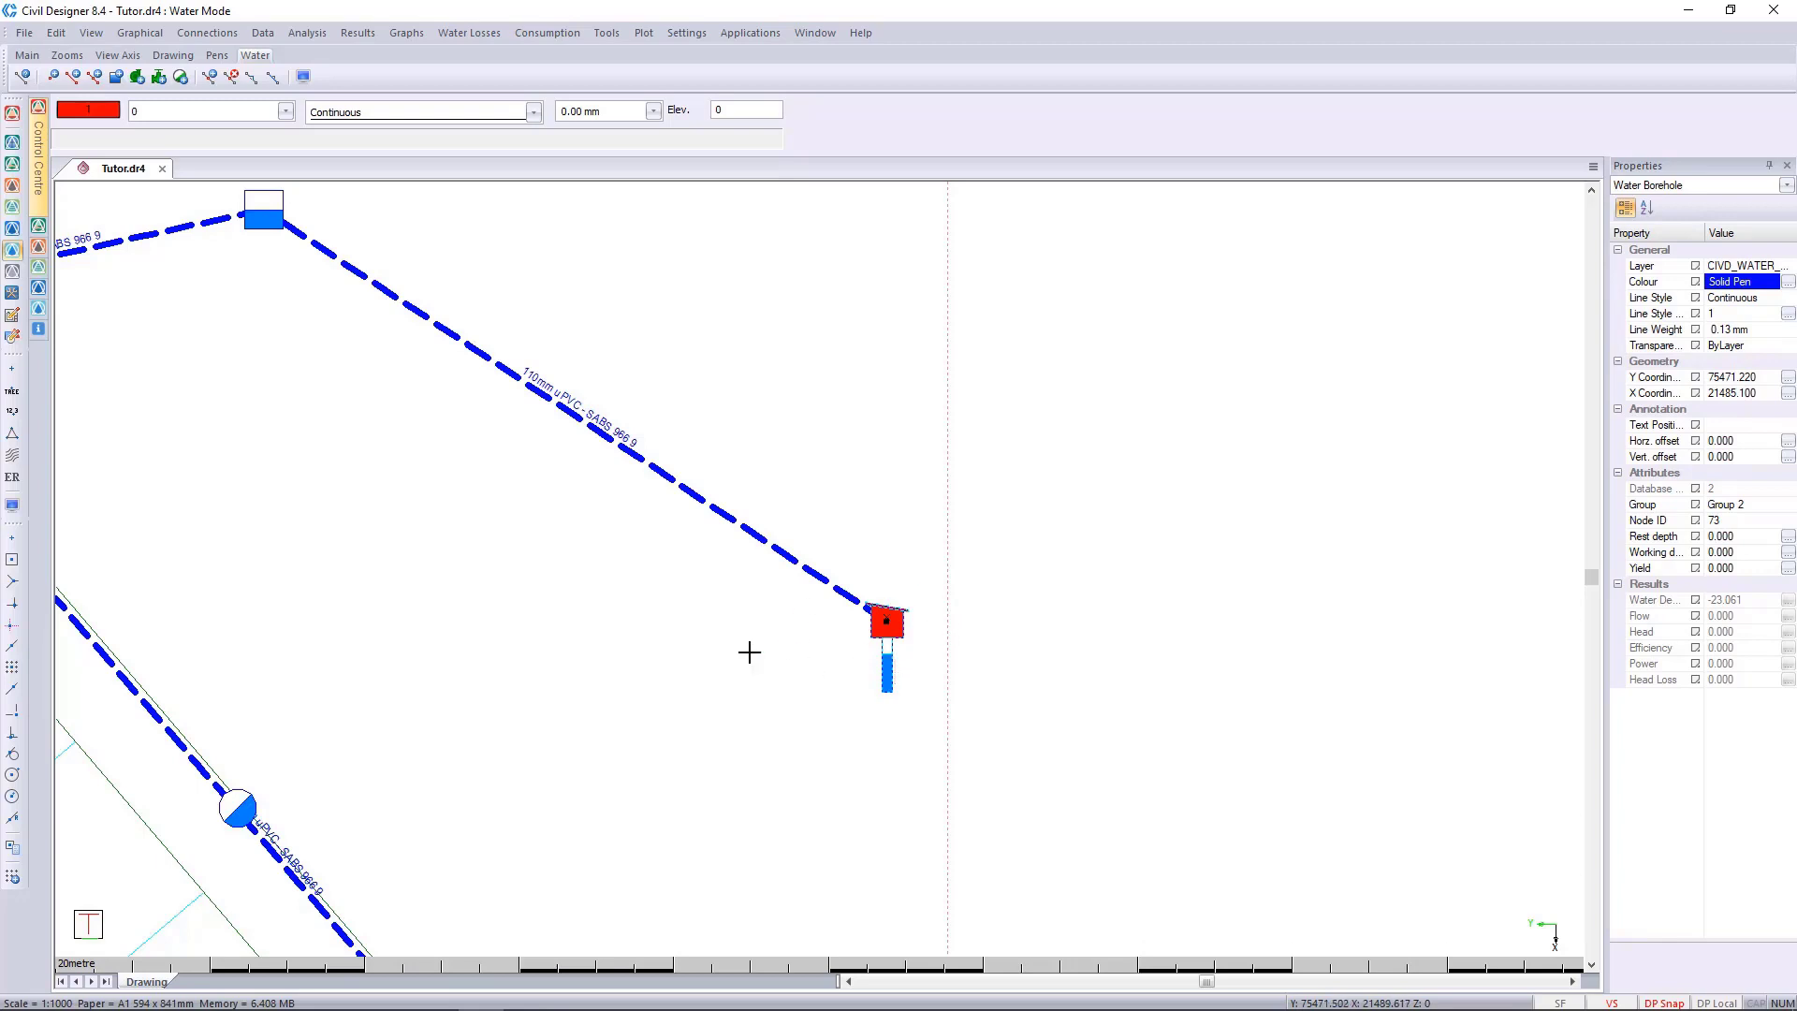
click(12, 504)
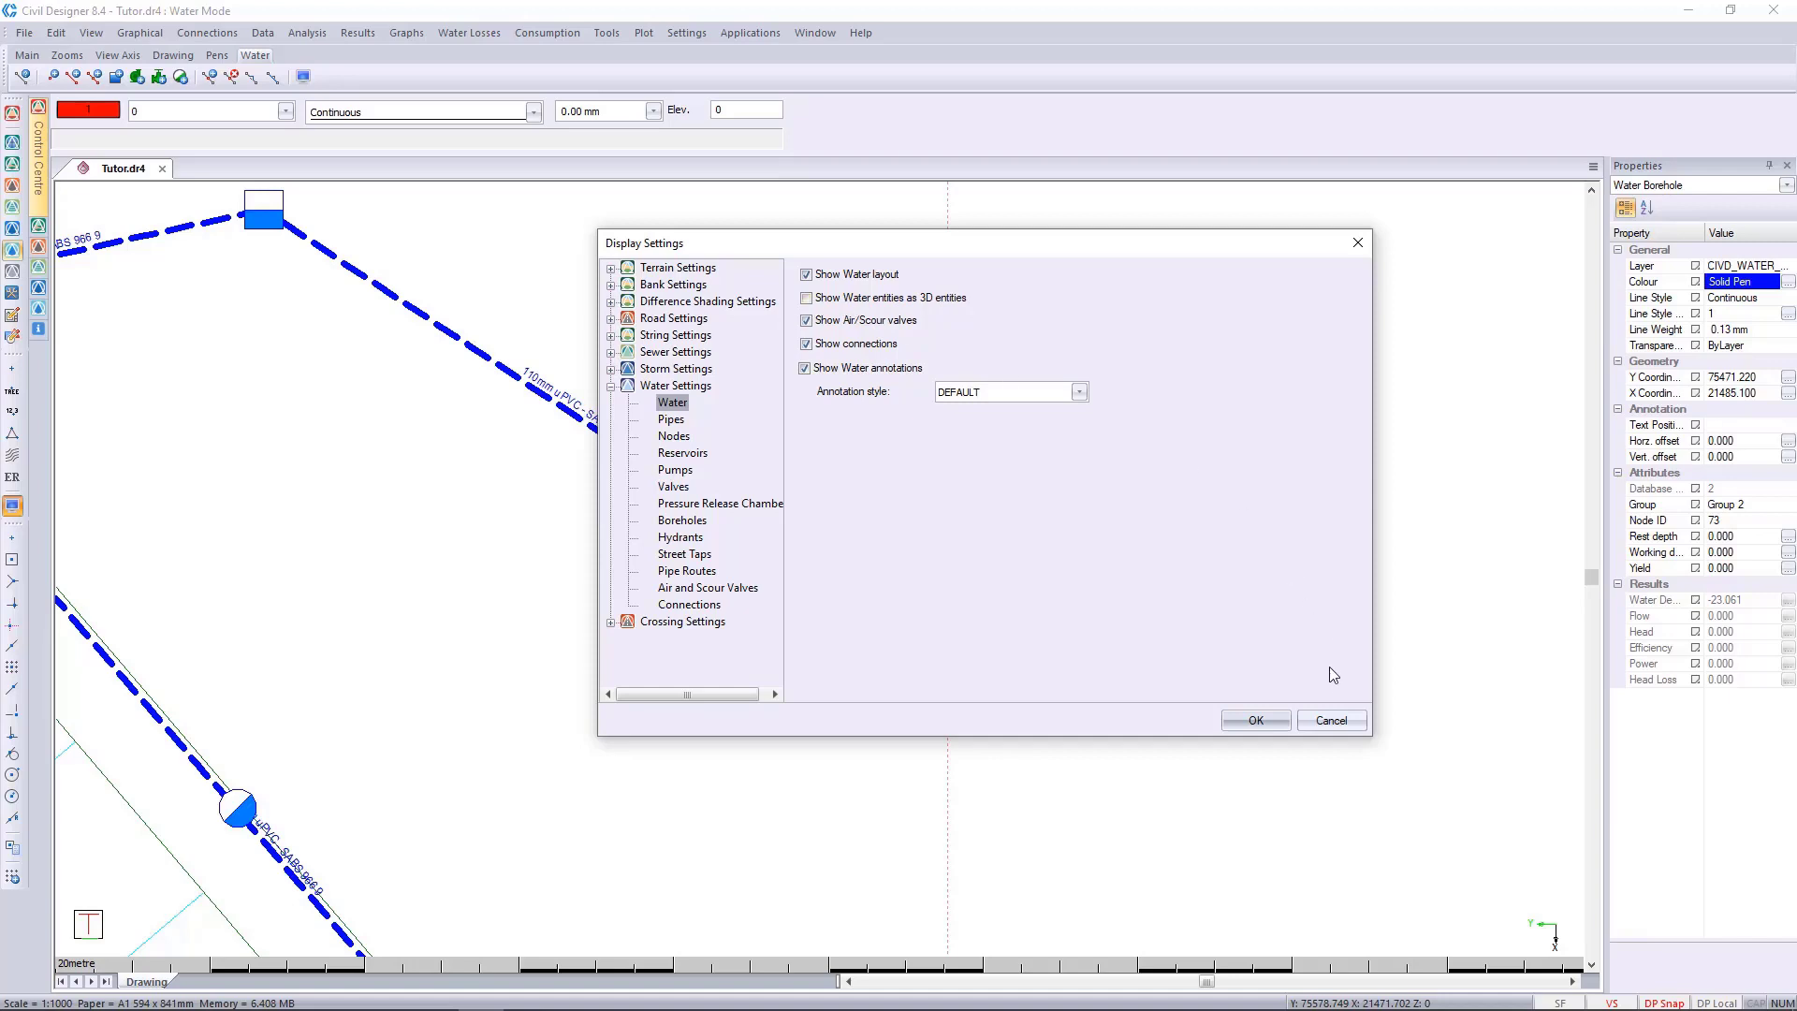
click(1255, 720)
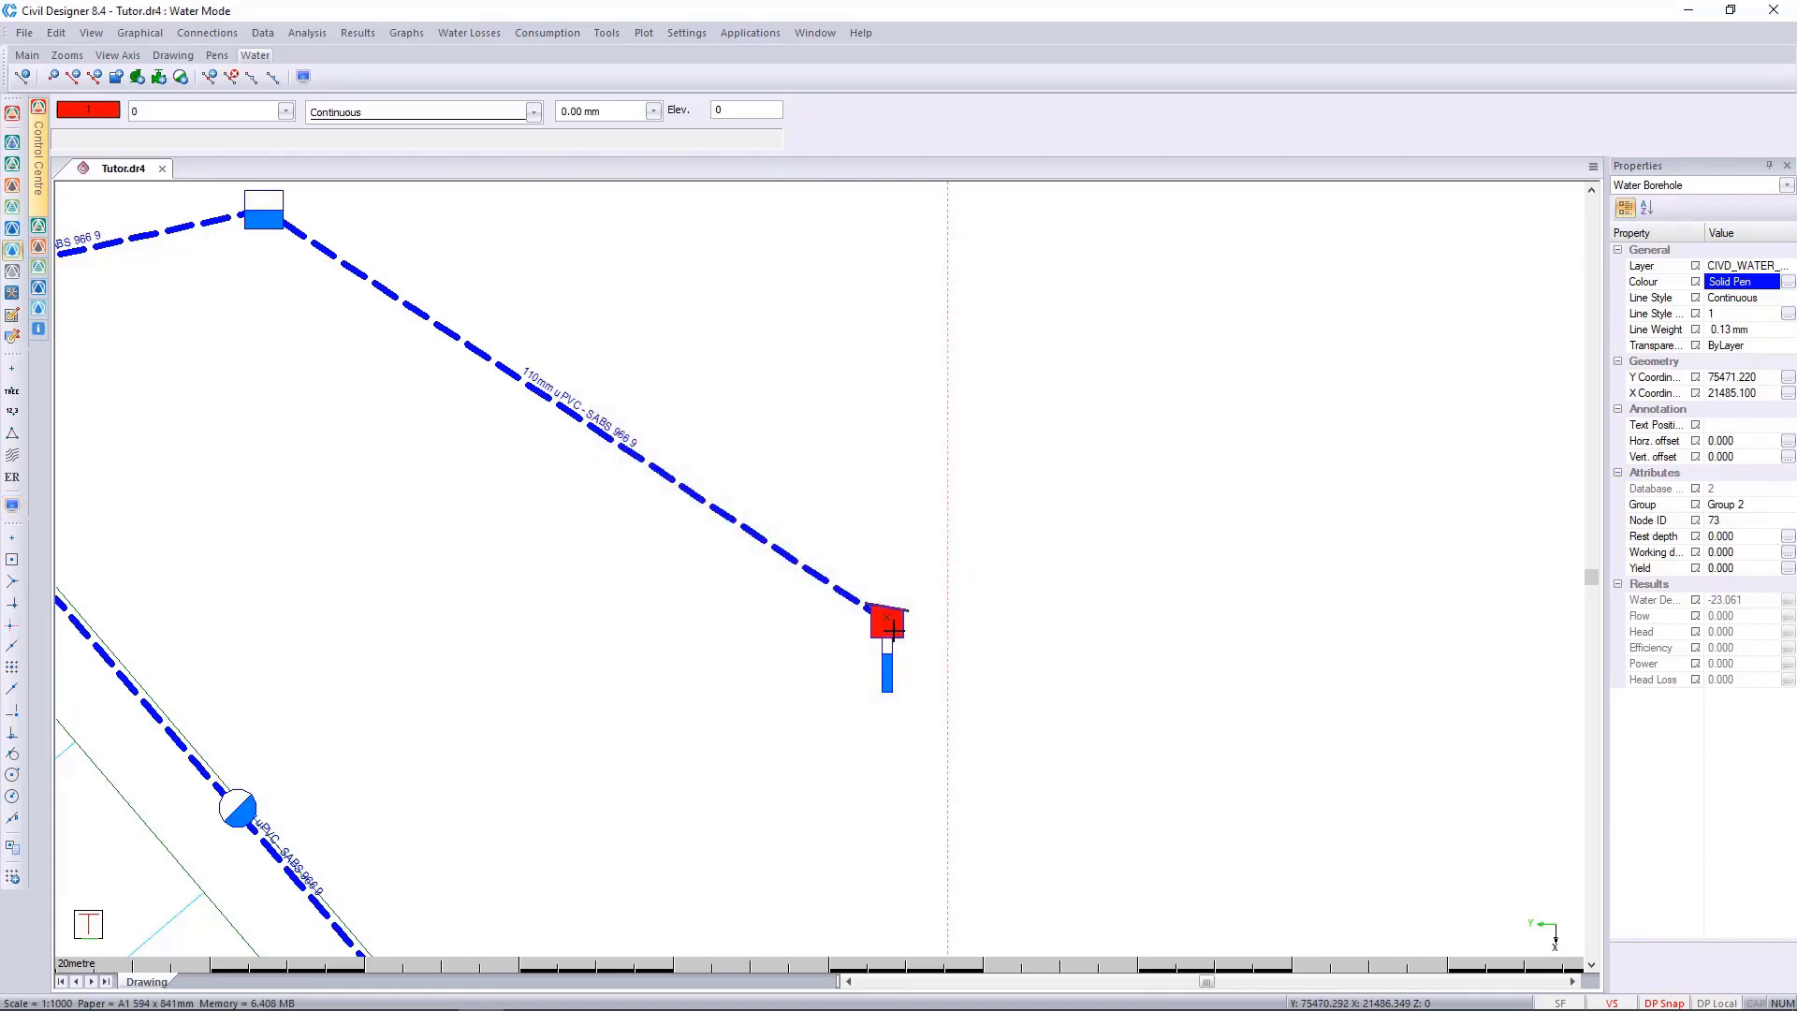
Edit the borehole's data and set its recommended yield to 11 l/s.
right_click(892, 630)
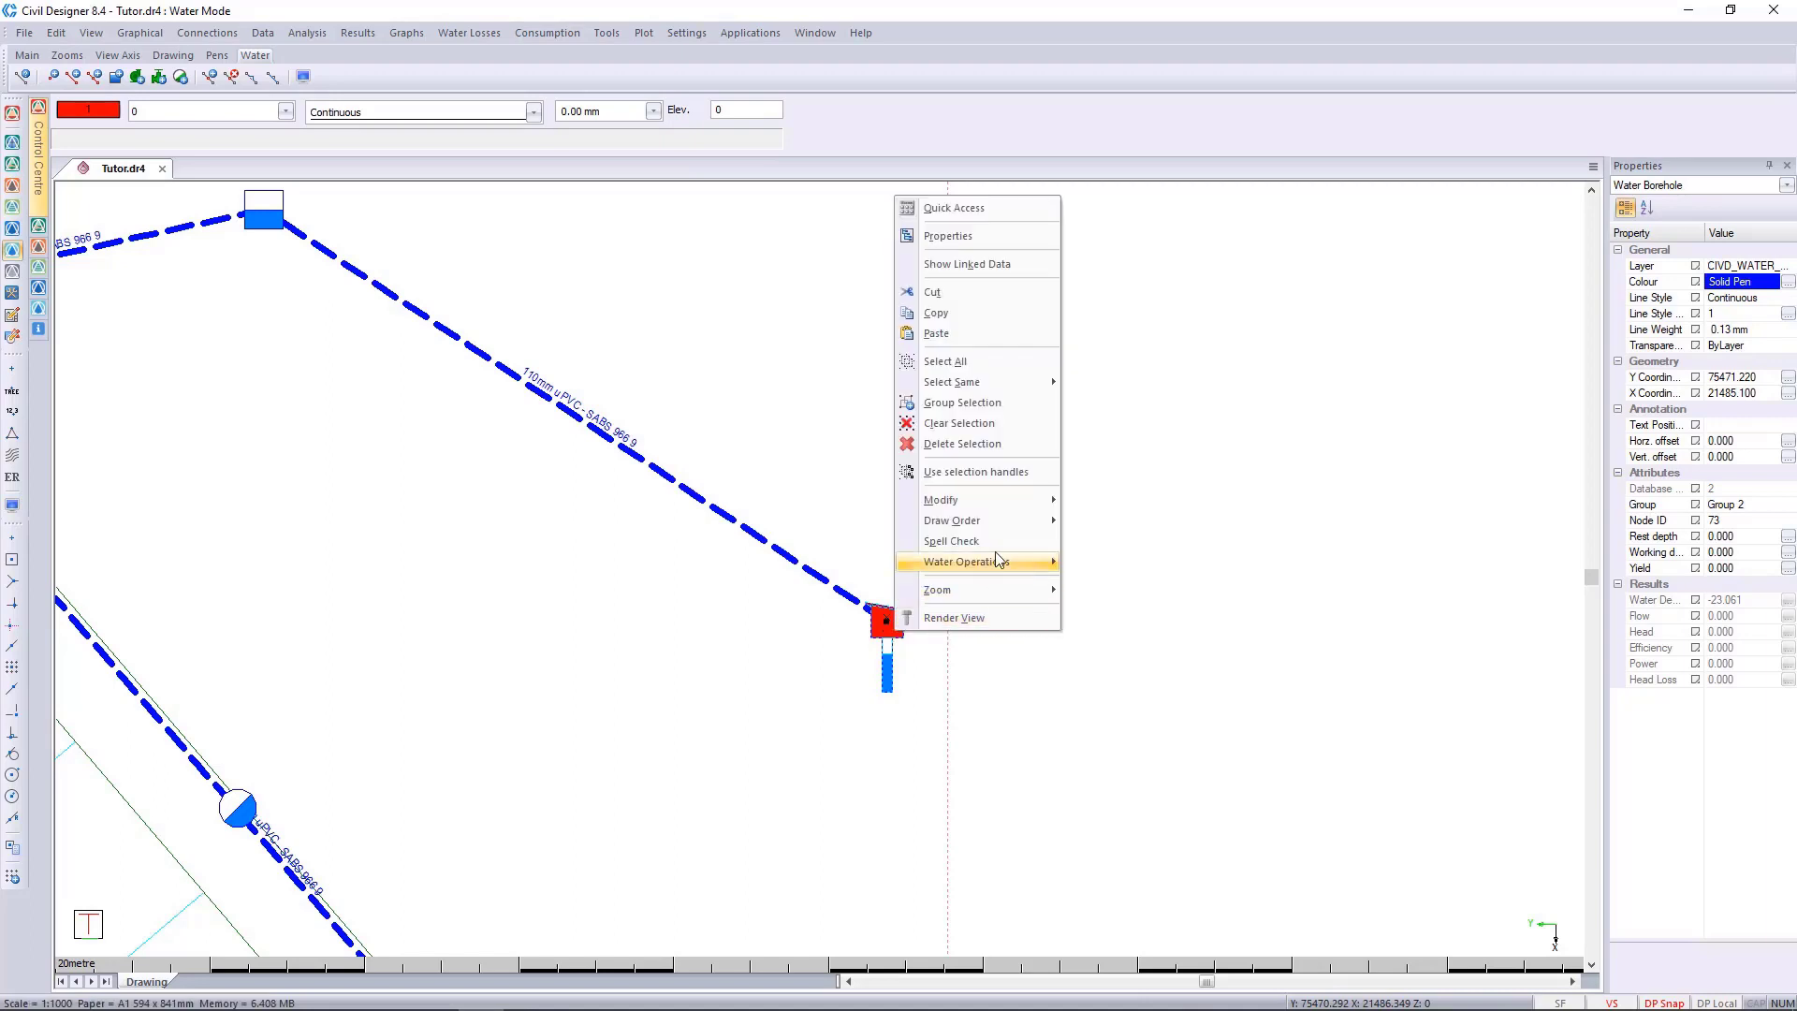
mouse_move(998, 560)
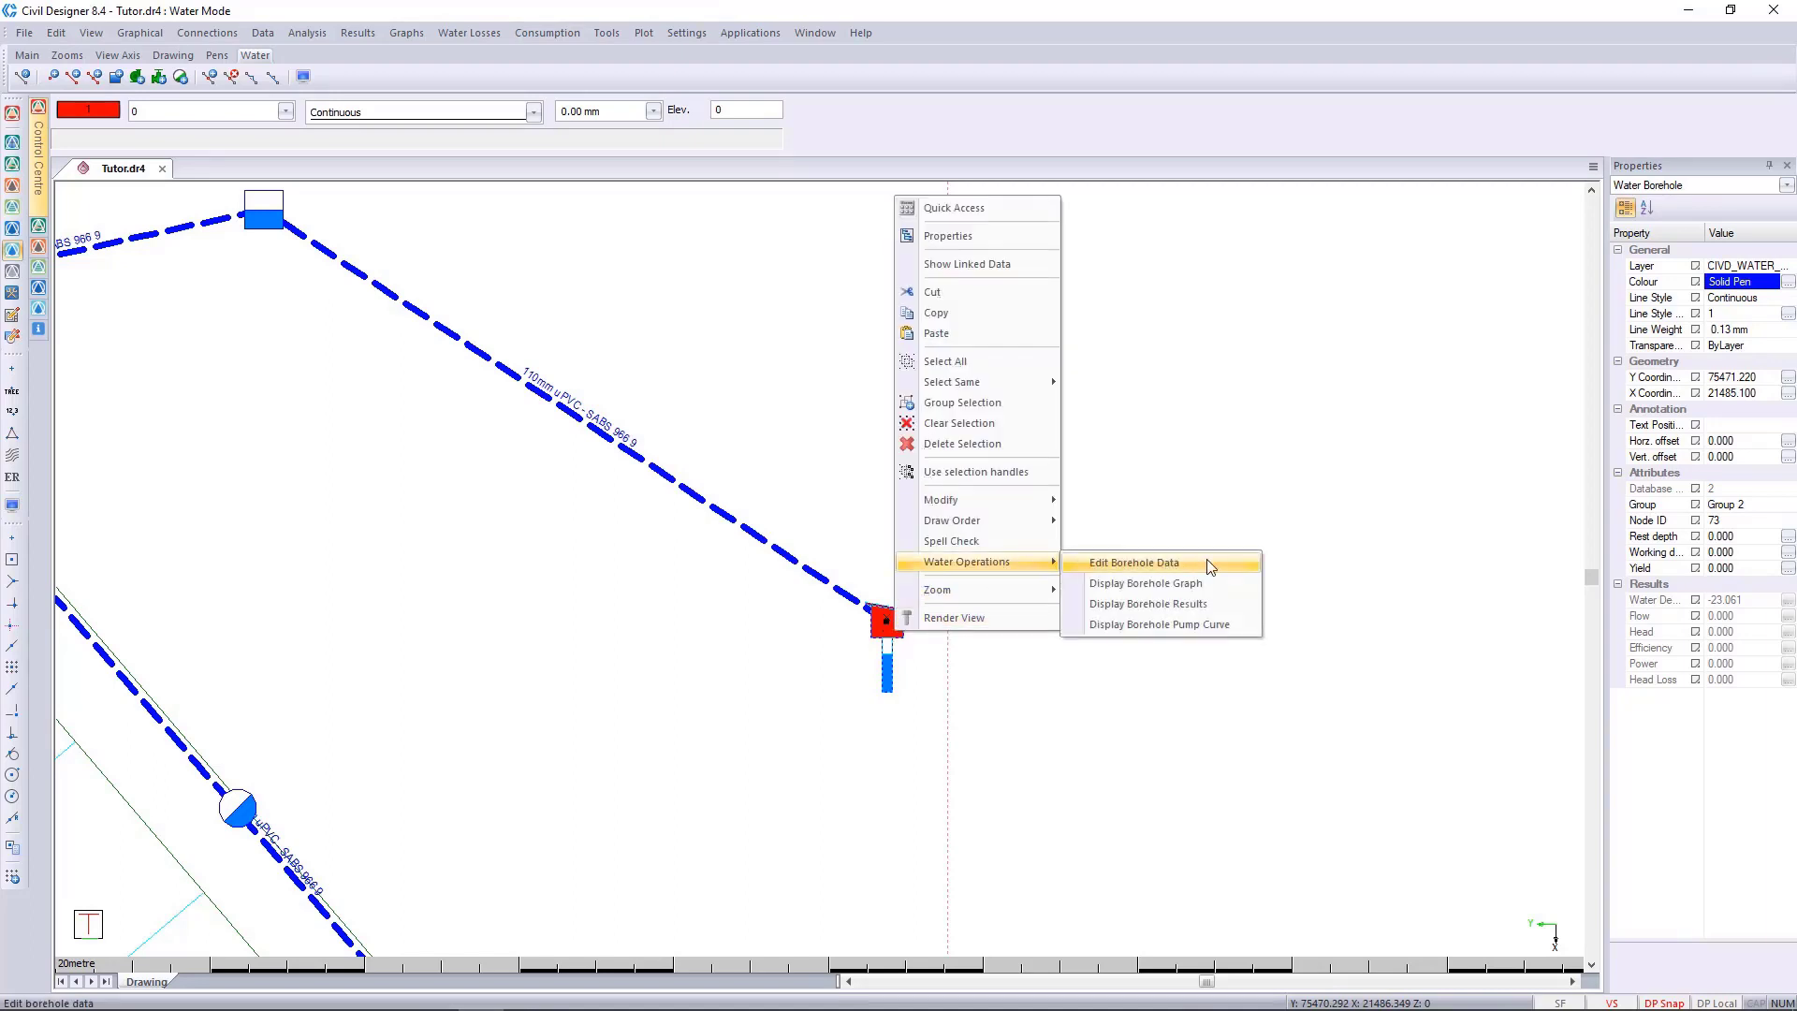
click(1134, 563)
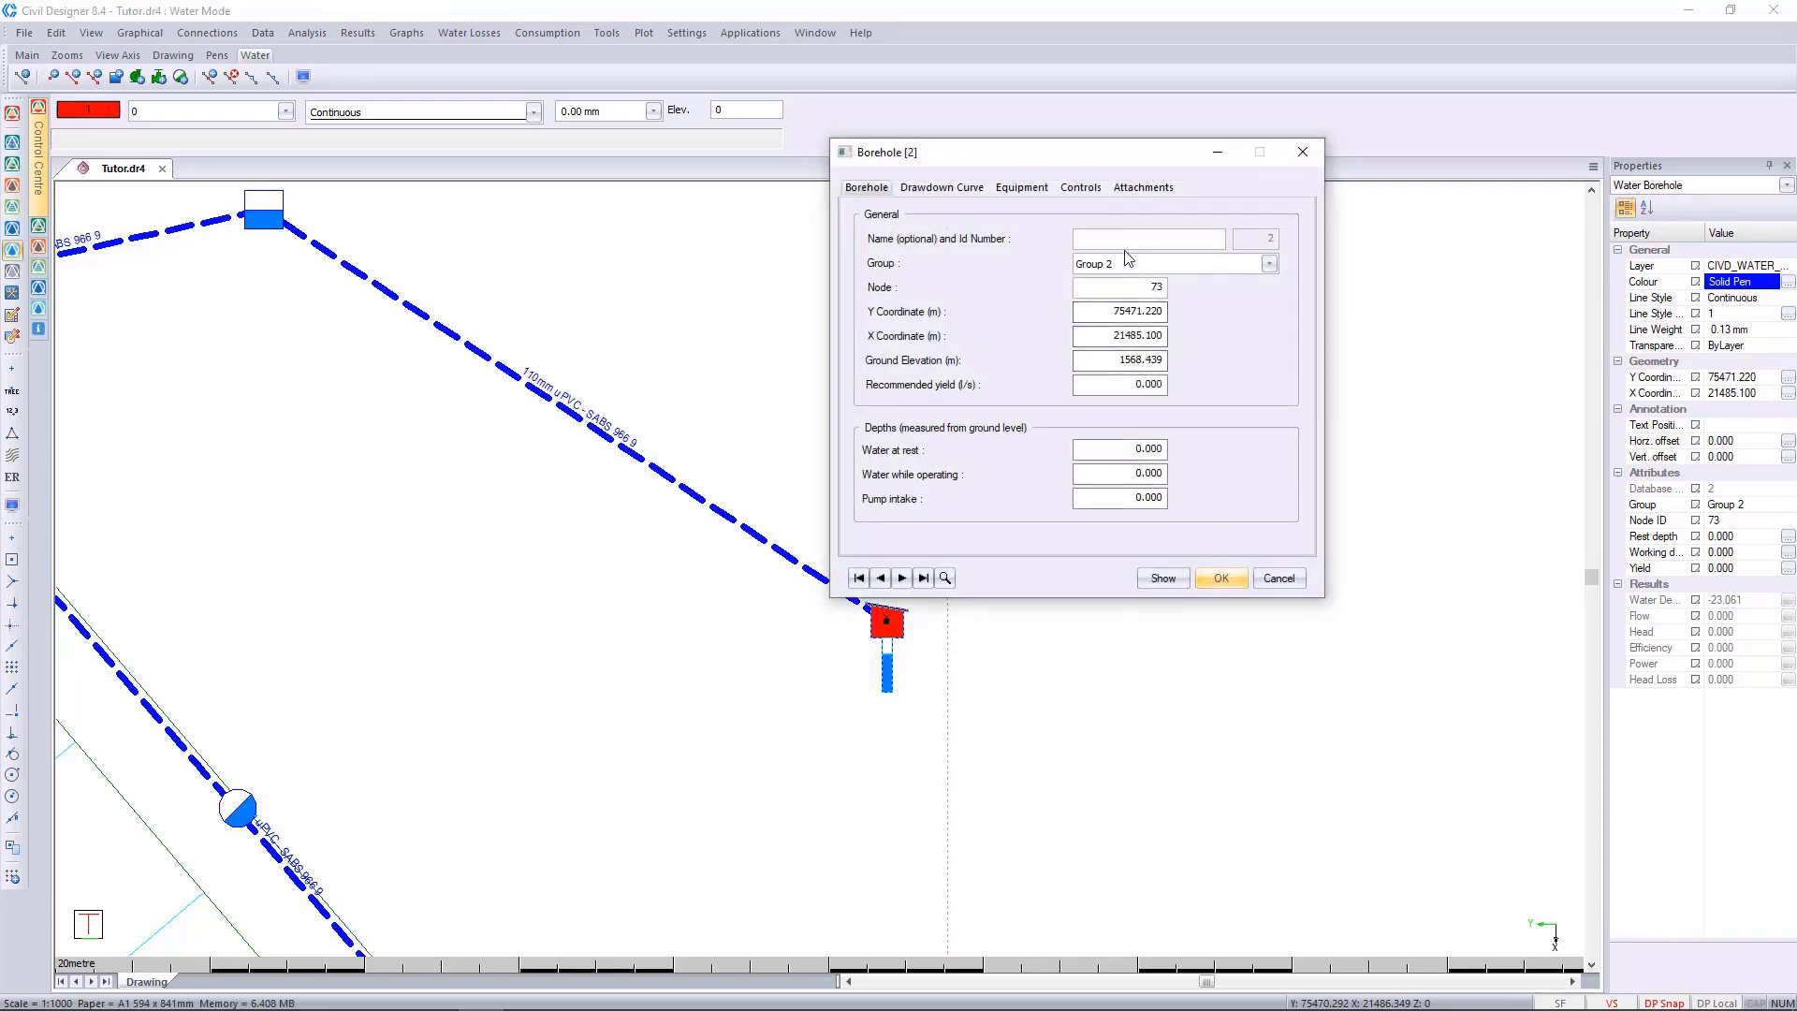
drag(1140, 160, 1129, 192)
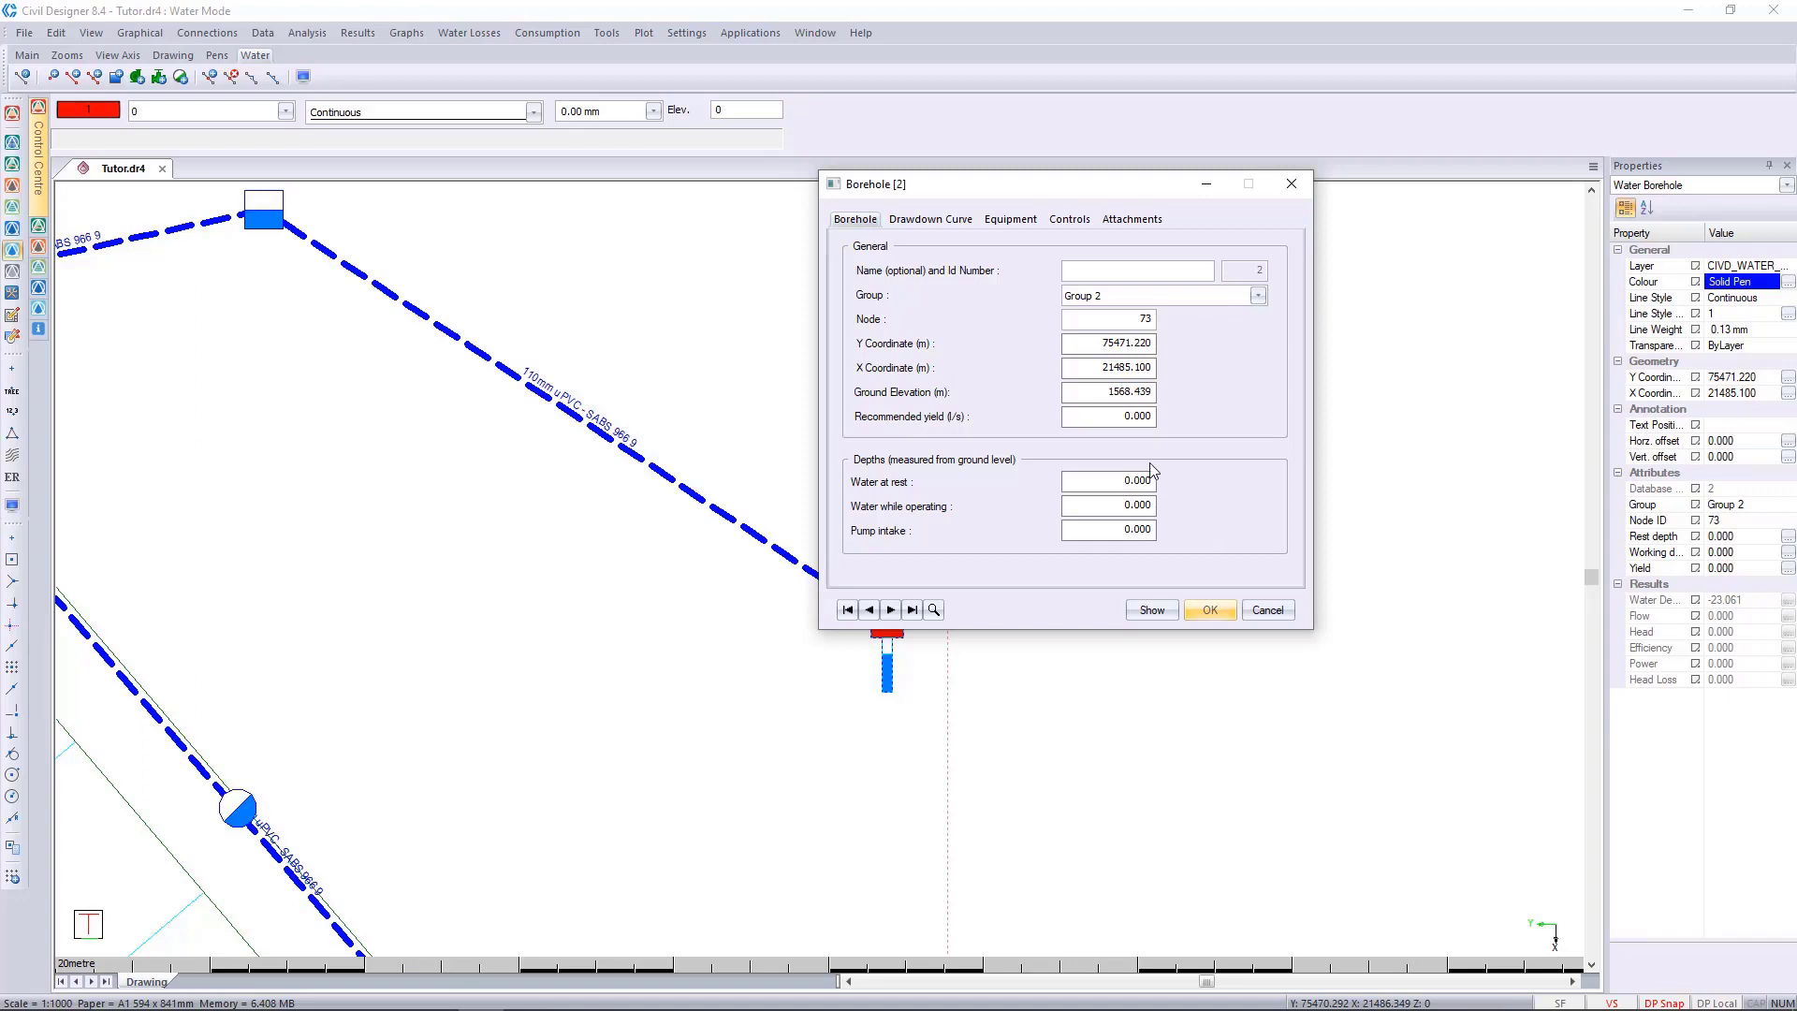
drag(1077, 417, 1327, 404)
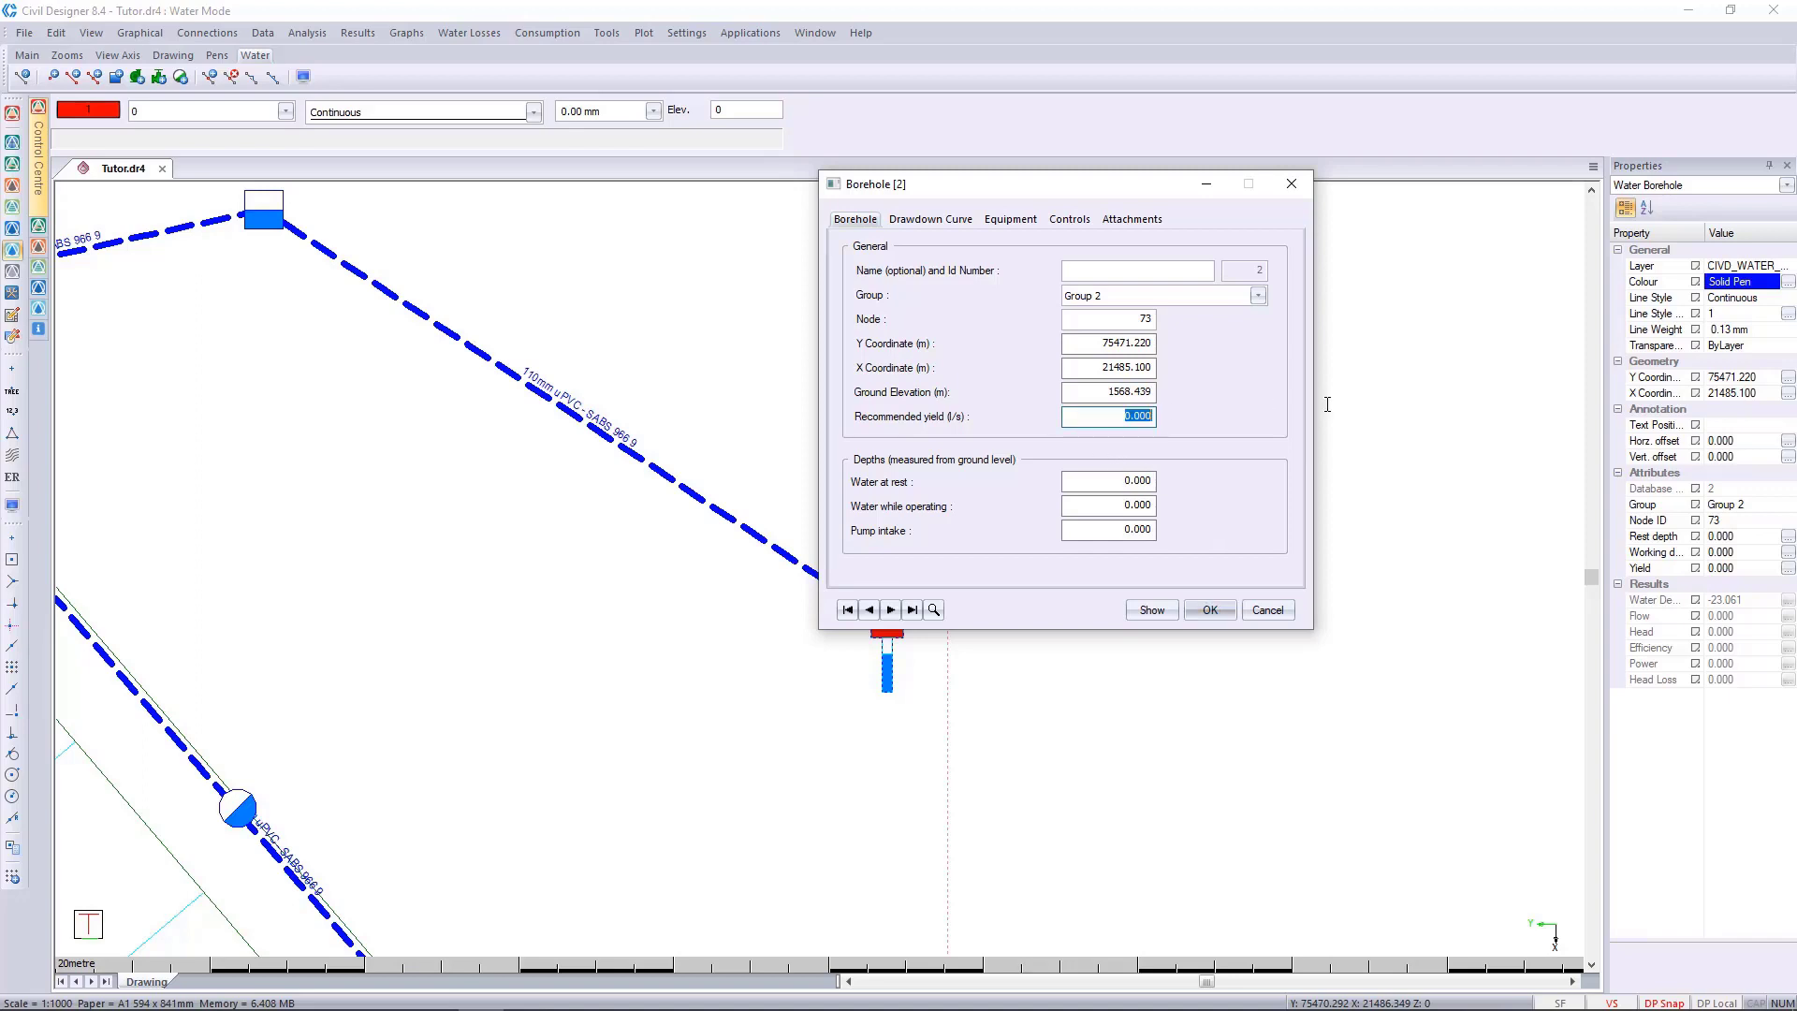
text(11)
key(Tab)
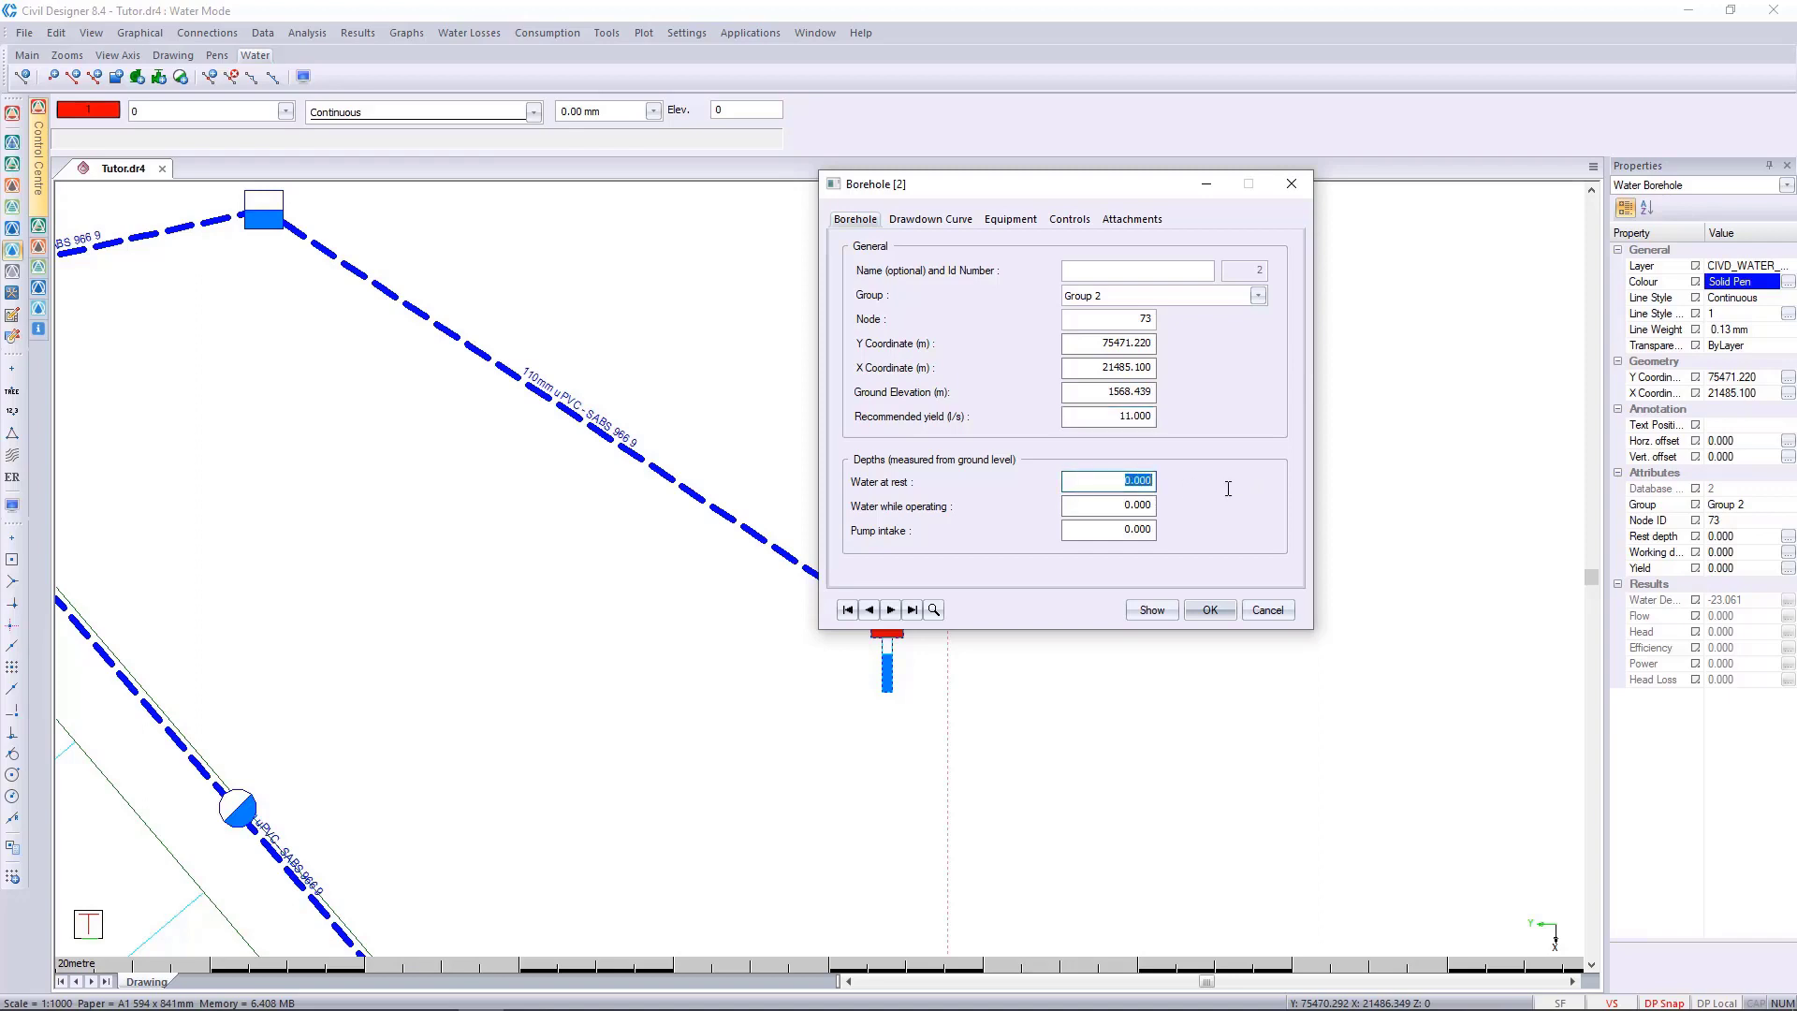
Set the borehole depths to 17 m for water at rest, 35 m for water while operating and 38 m for the pump intake.
text(17)
key(Tab)
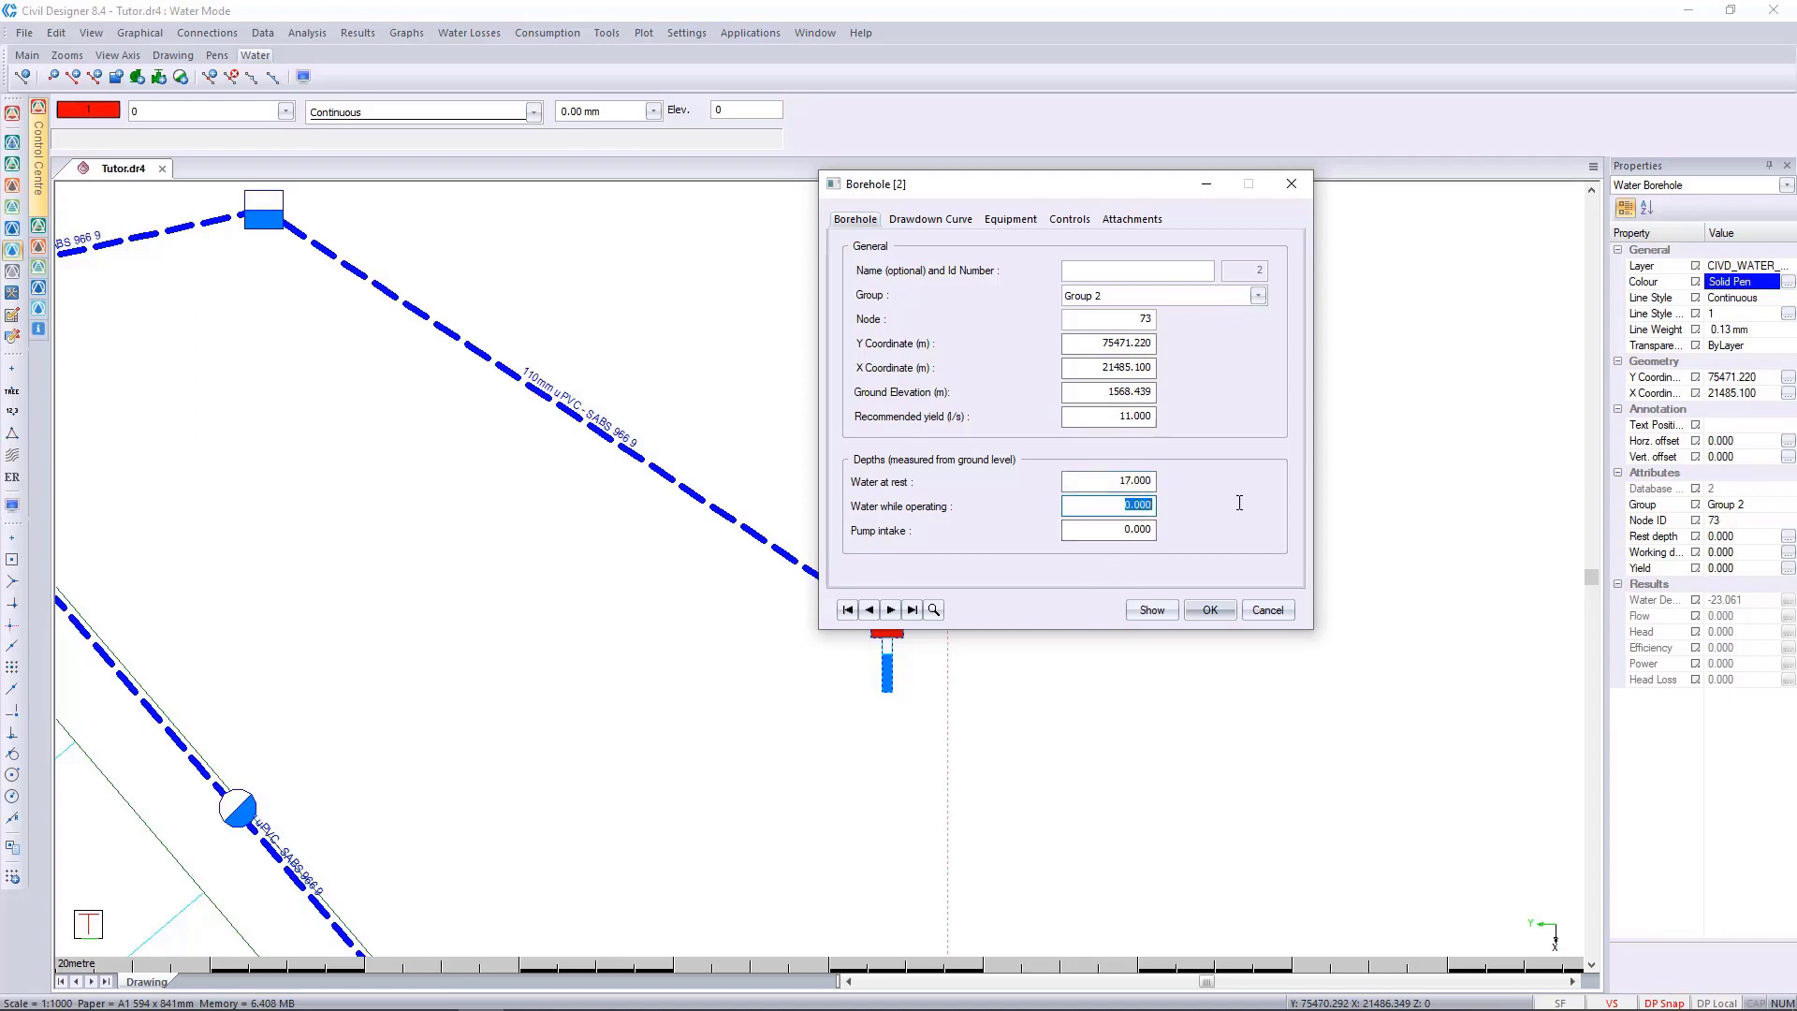
text(35)
key(Tab)
text(3)
click(1069, 503)
In the borehole's equipment data, fill in the calculated 38 m column length and set the column diameter to 80 mm and shaft diameter to 22 mm.
click(1019, 222)
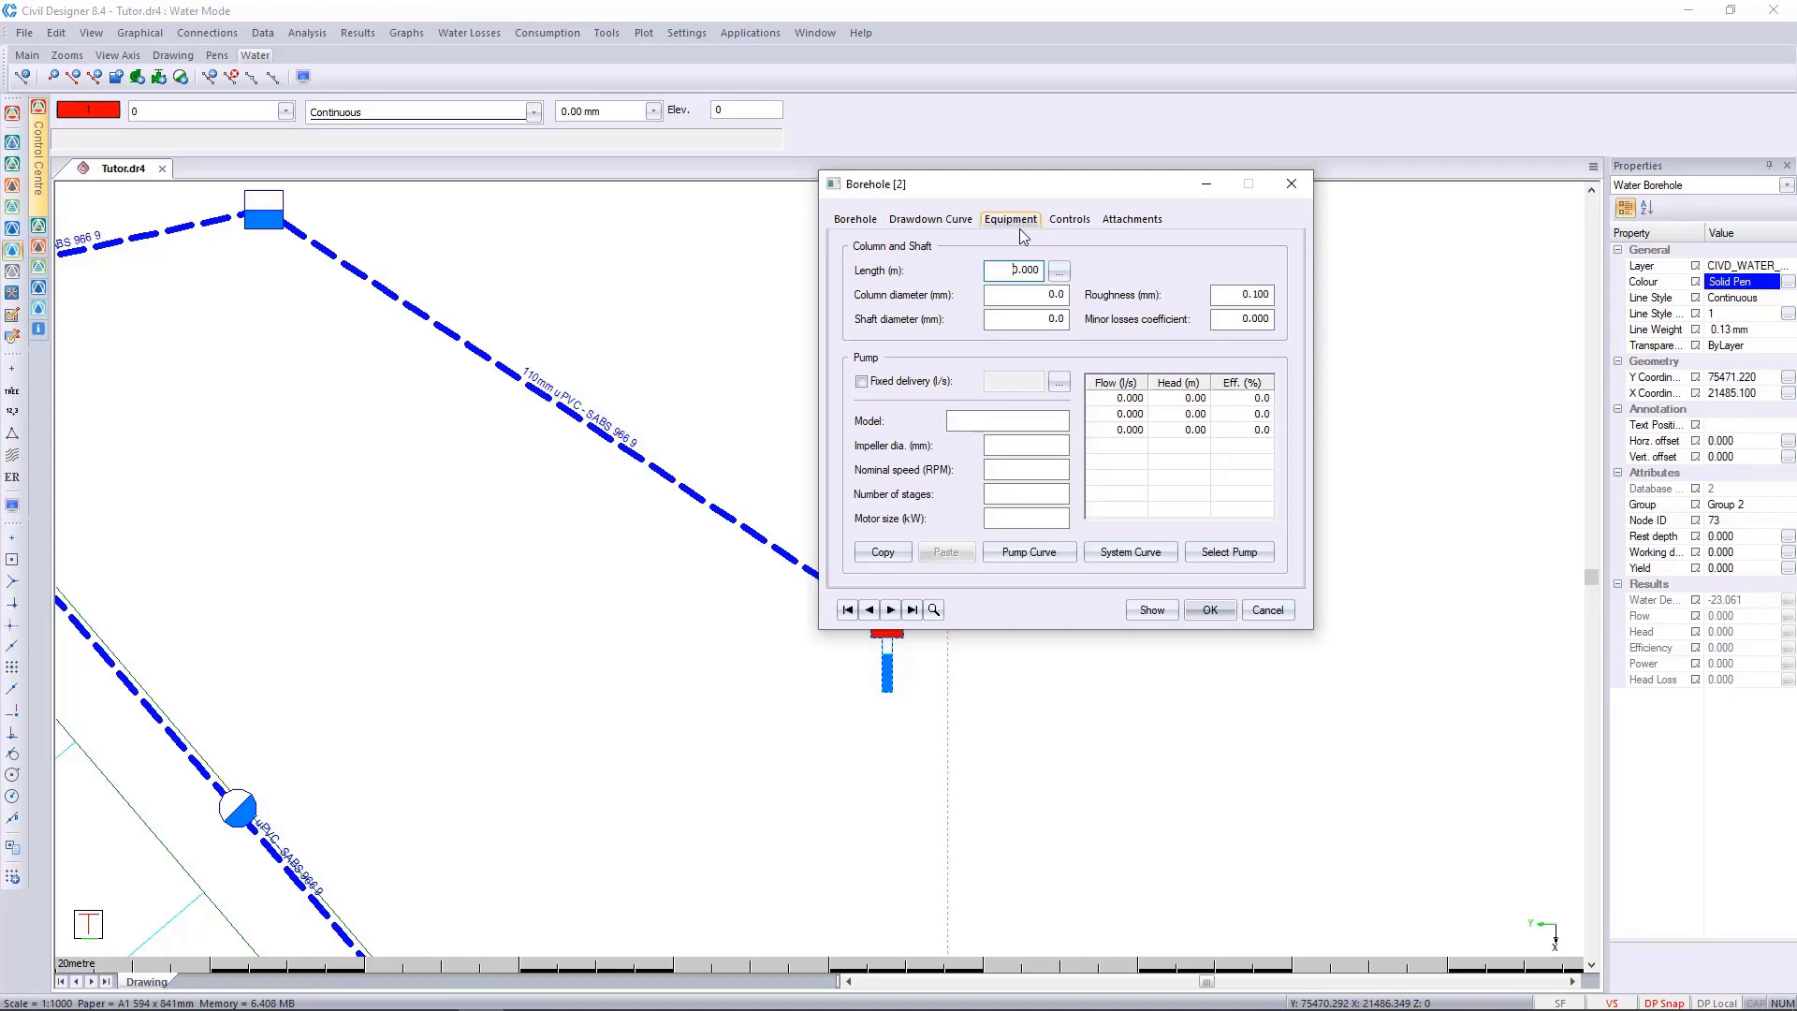
click(1057, 277)
key(Tab)
text(80)
key(Tab)
text(2)
click(1009, 356)
Enable fixed delivery for the borehole pump, fill in the 11 l/s rate automatically and save the borehole data.
click(920, 382)
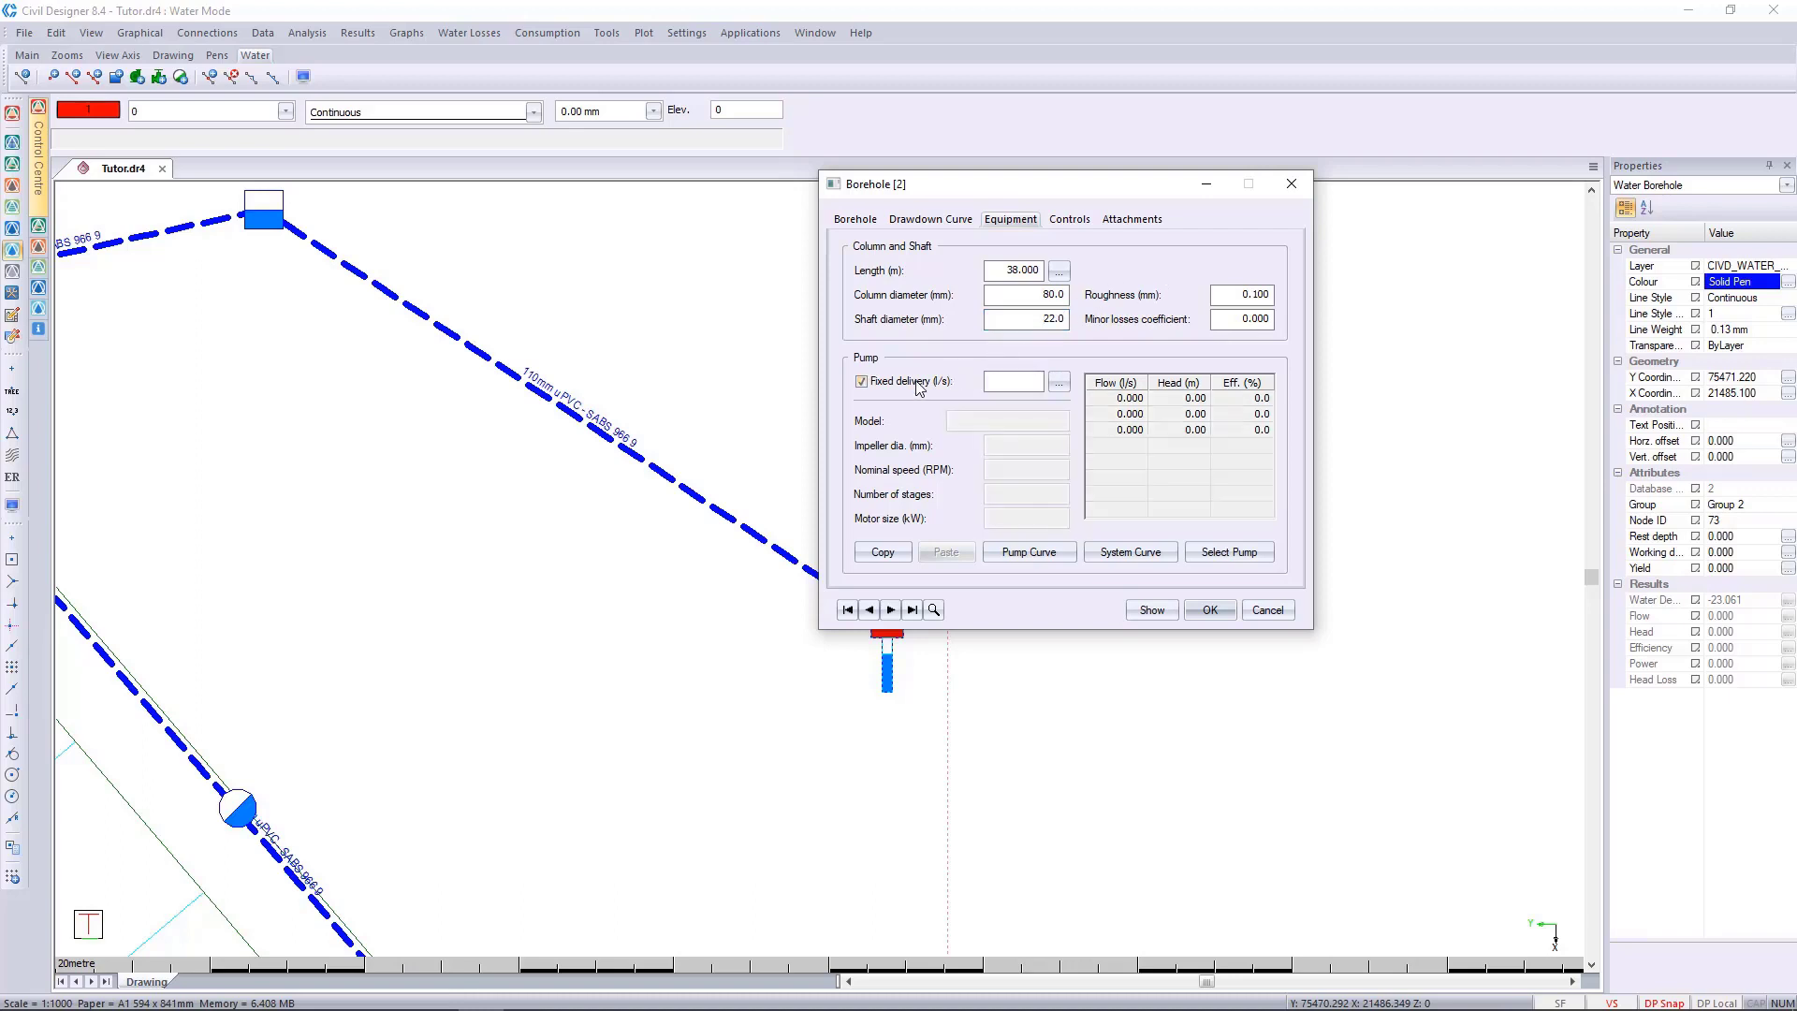
click(1059, 378)
click(1210, 610)
Run a single step analysis of the network with average demand and check its messages.
scroll(661, 465, down, 4)
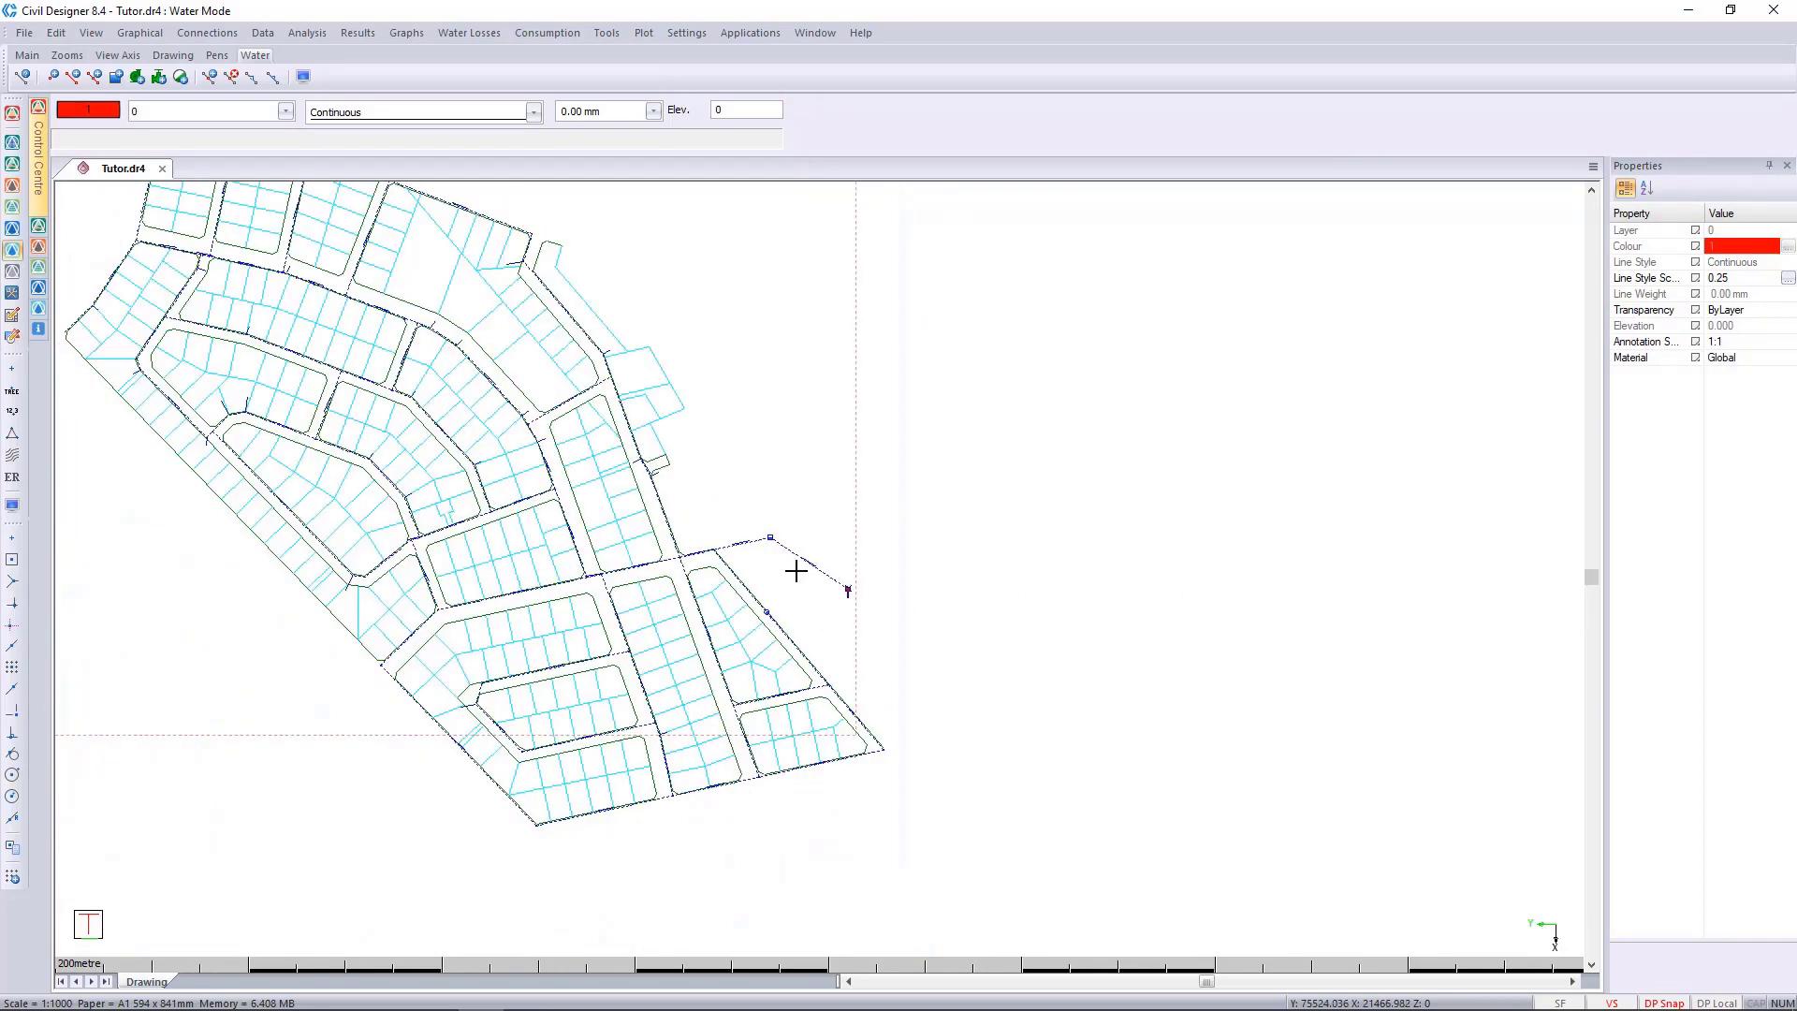
scroll(672, 509, up, 1)
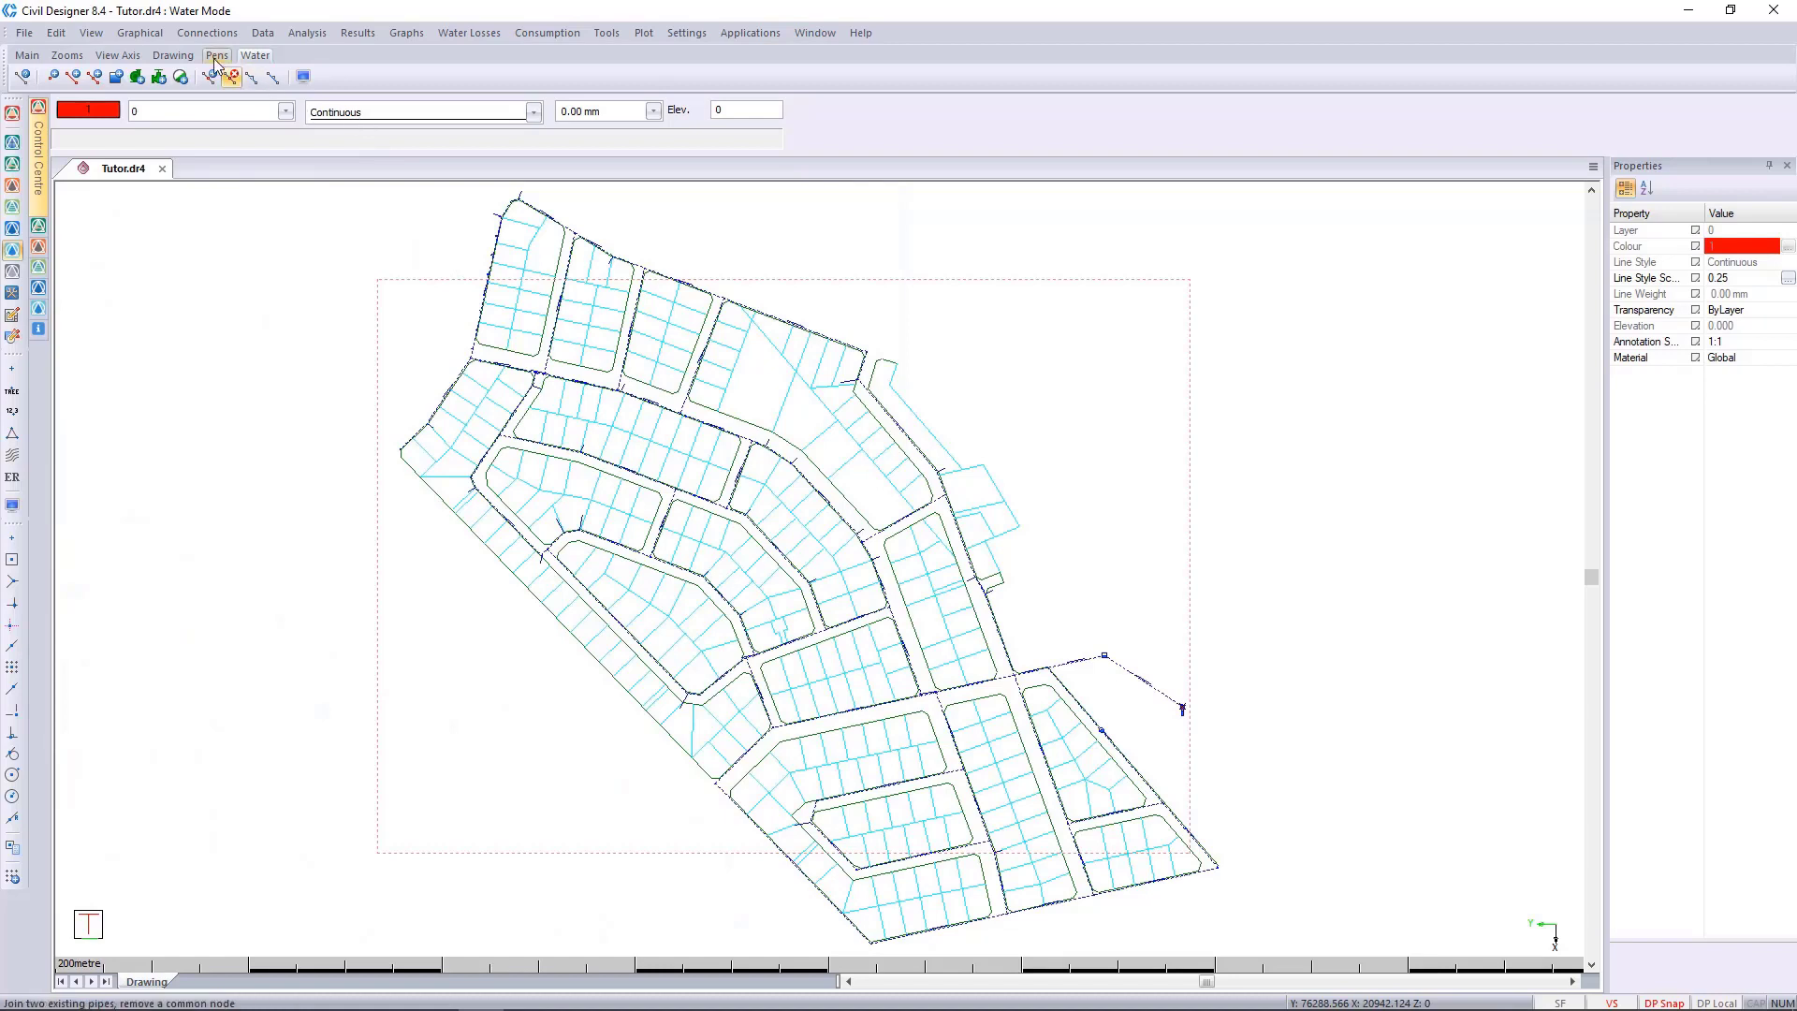
click(312, 38)
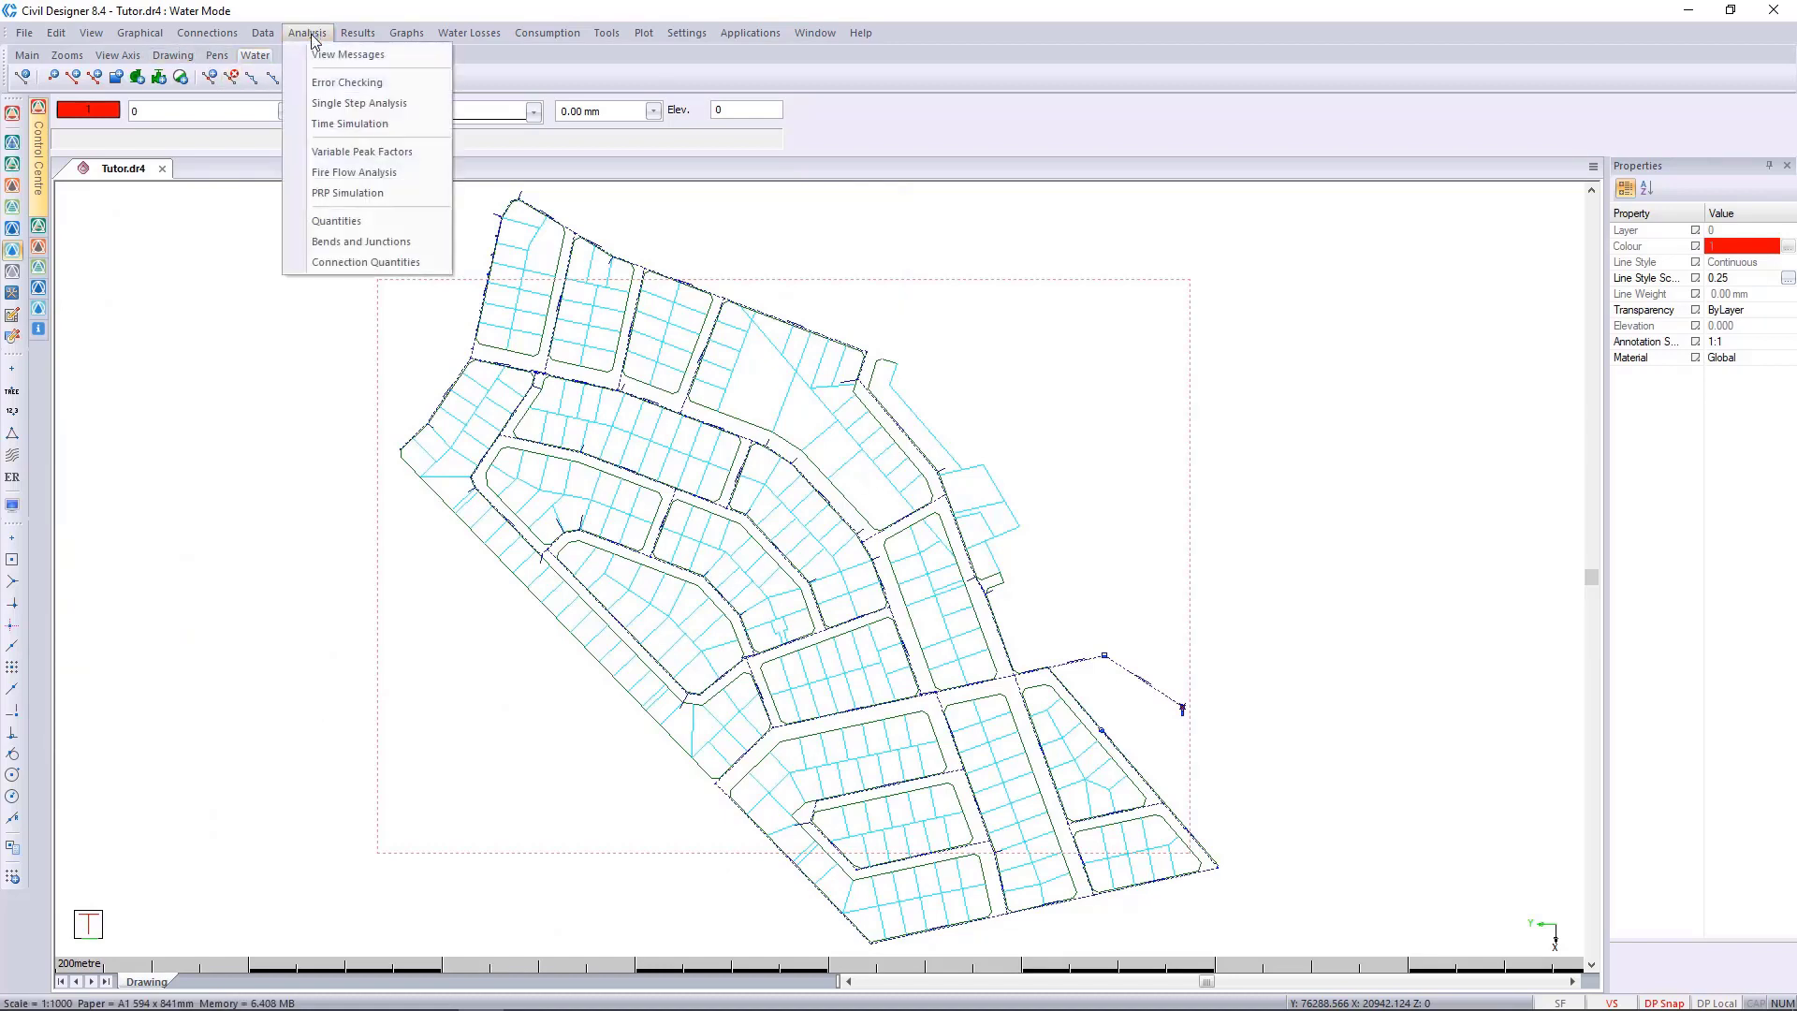
click(329, 103)
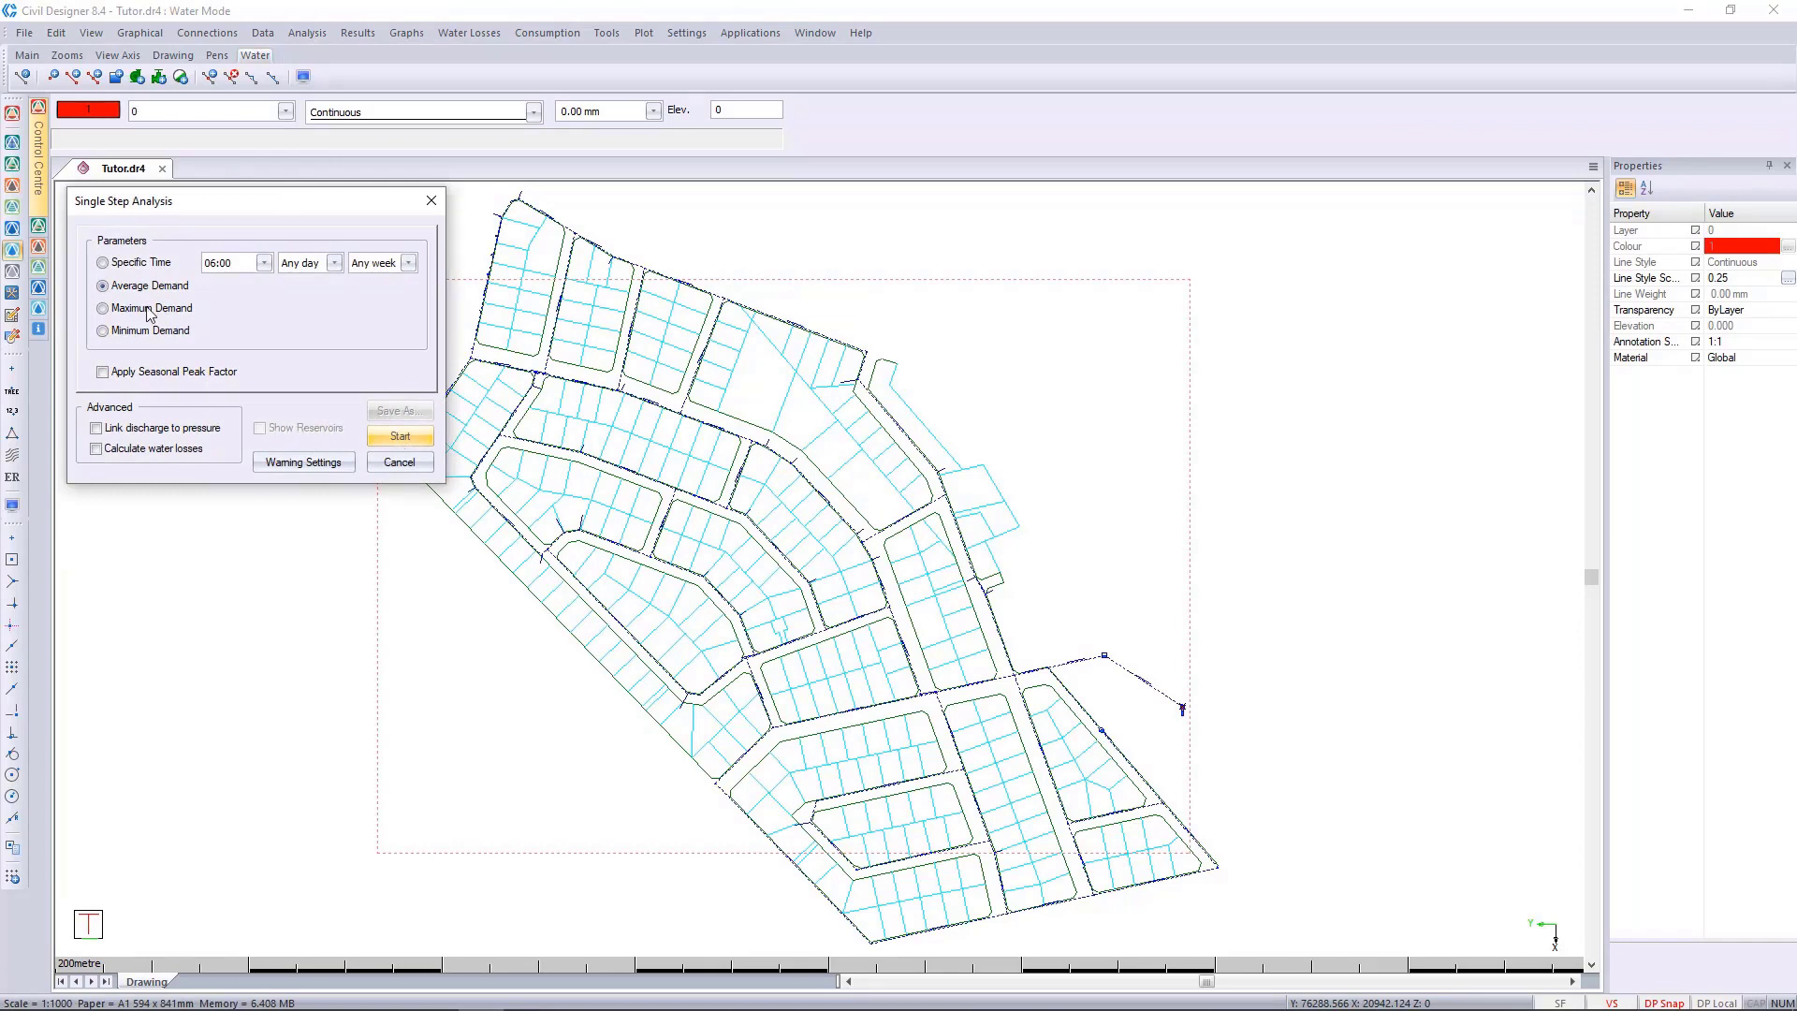
click(408, 440)
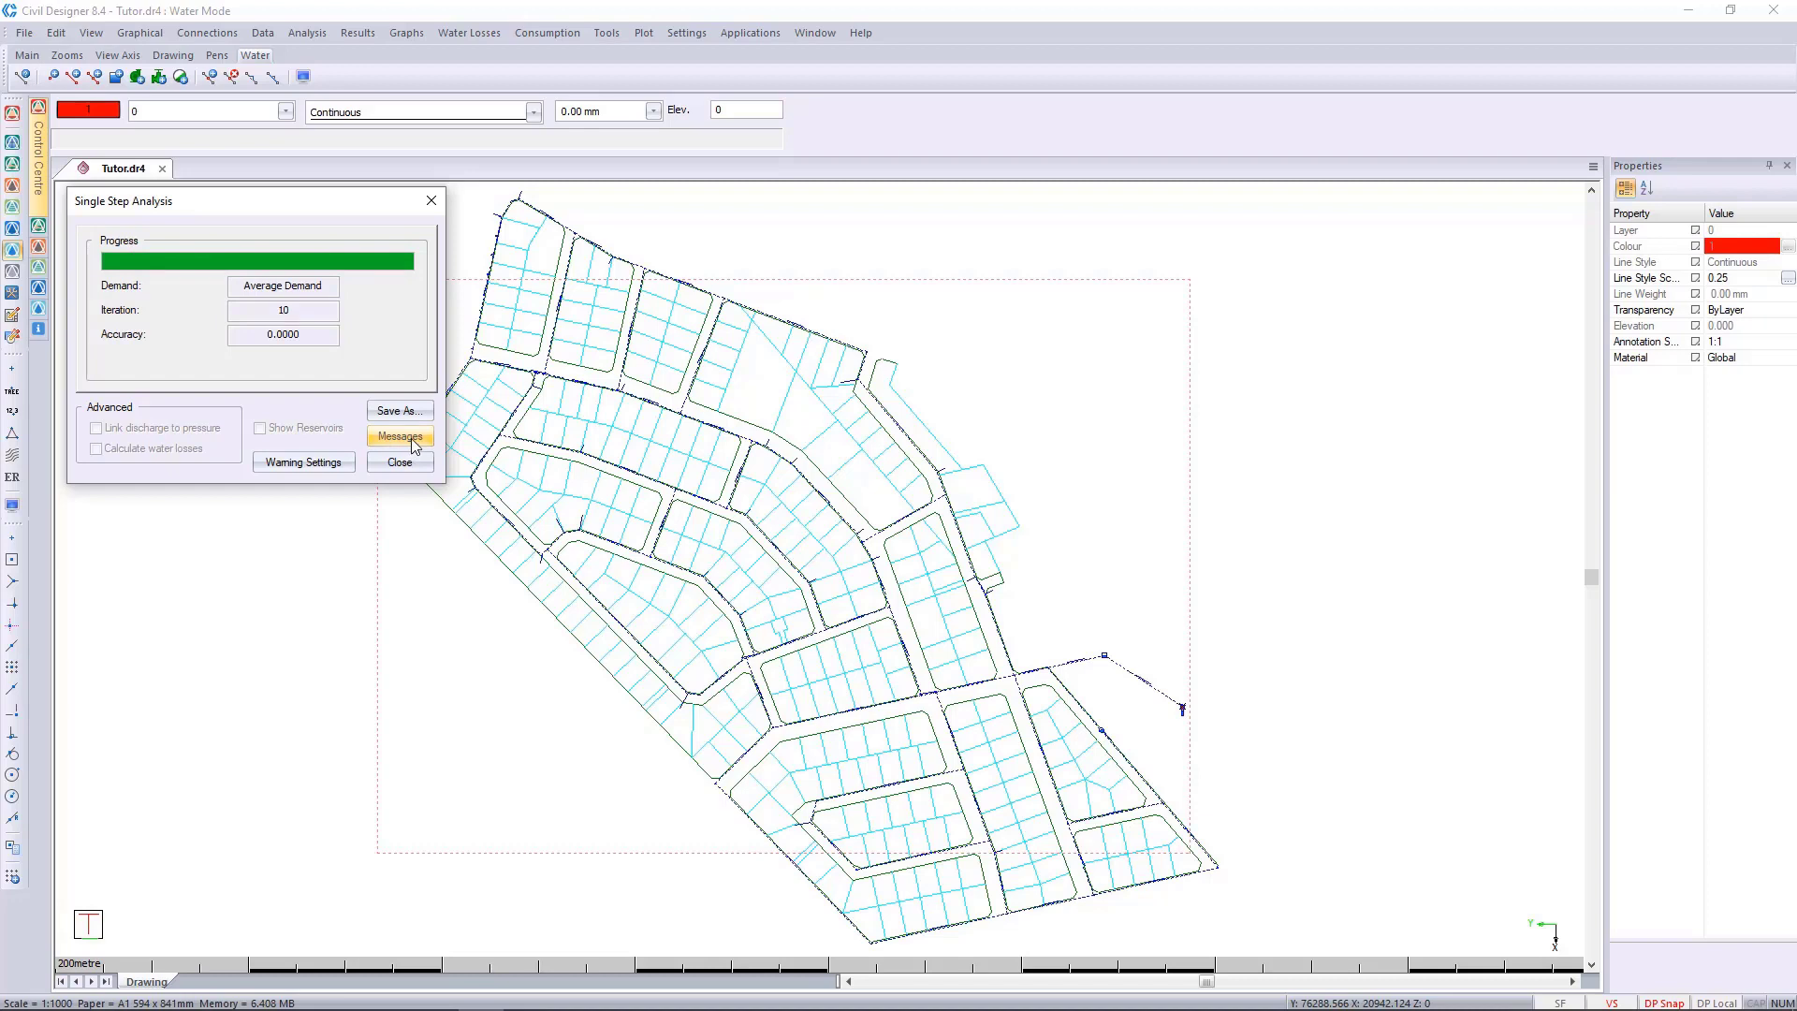
click(414, 442)
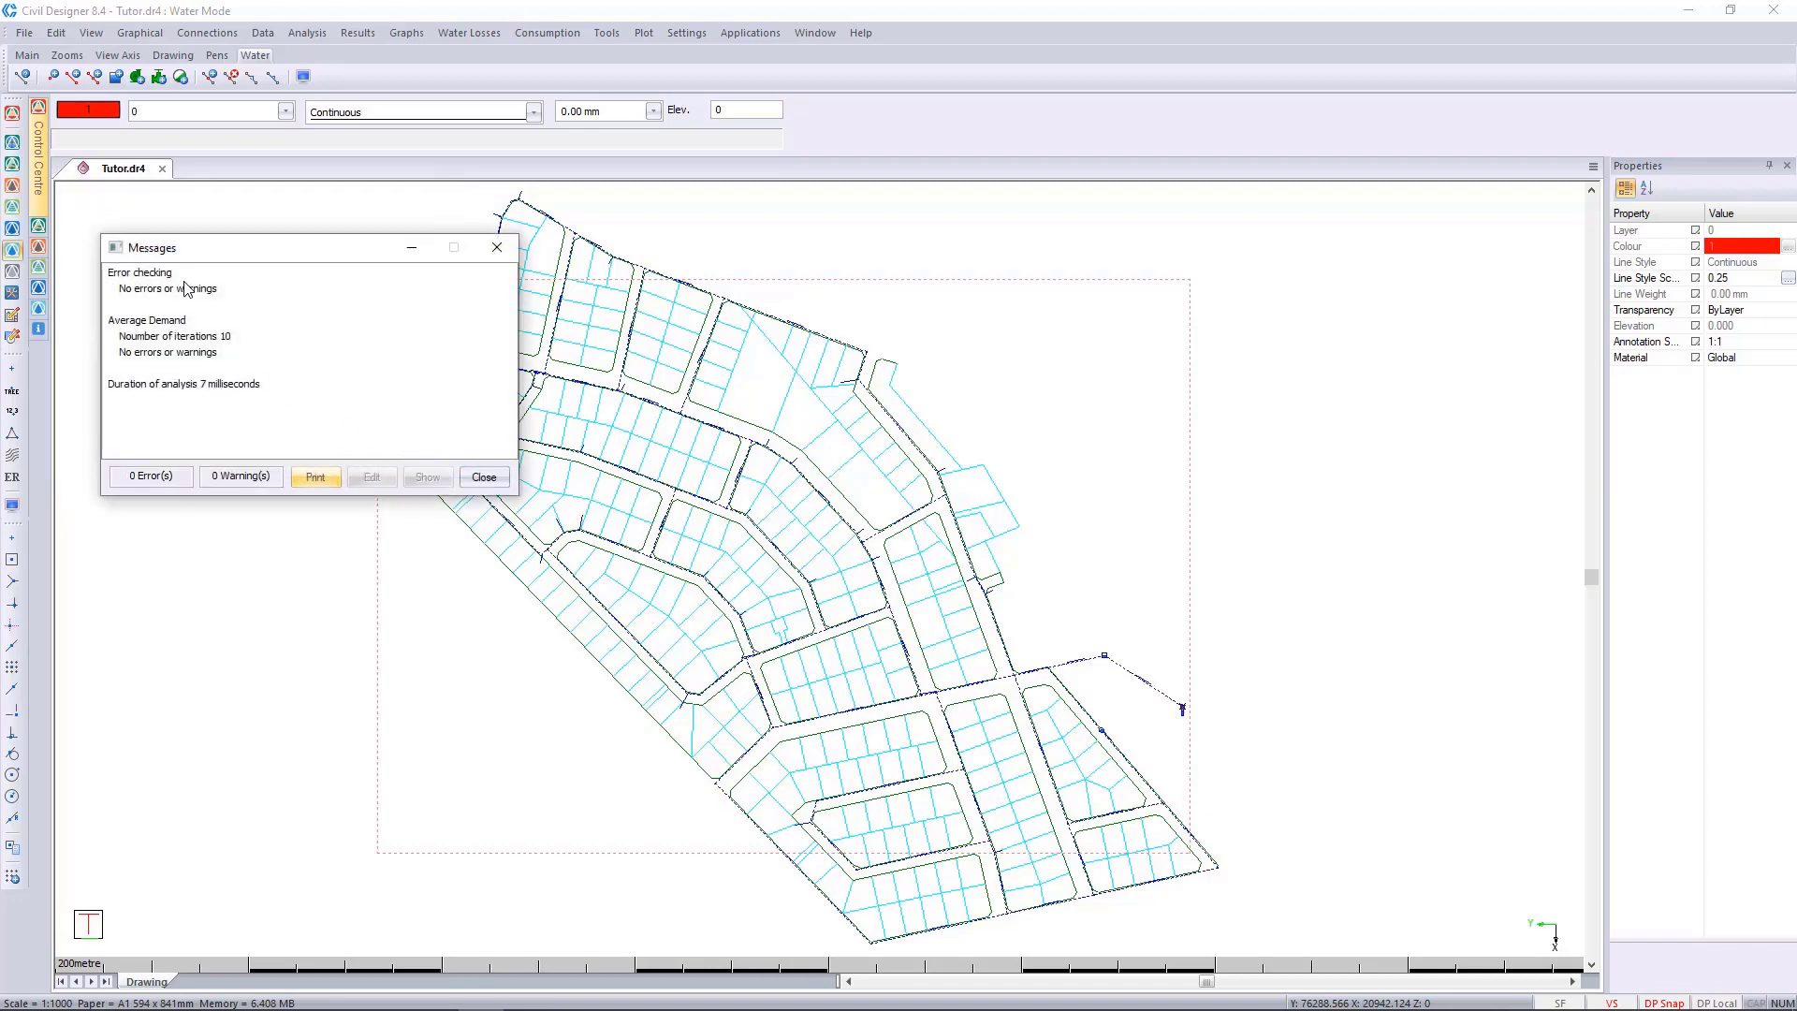
click(483, 477)
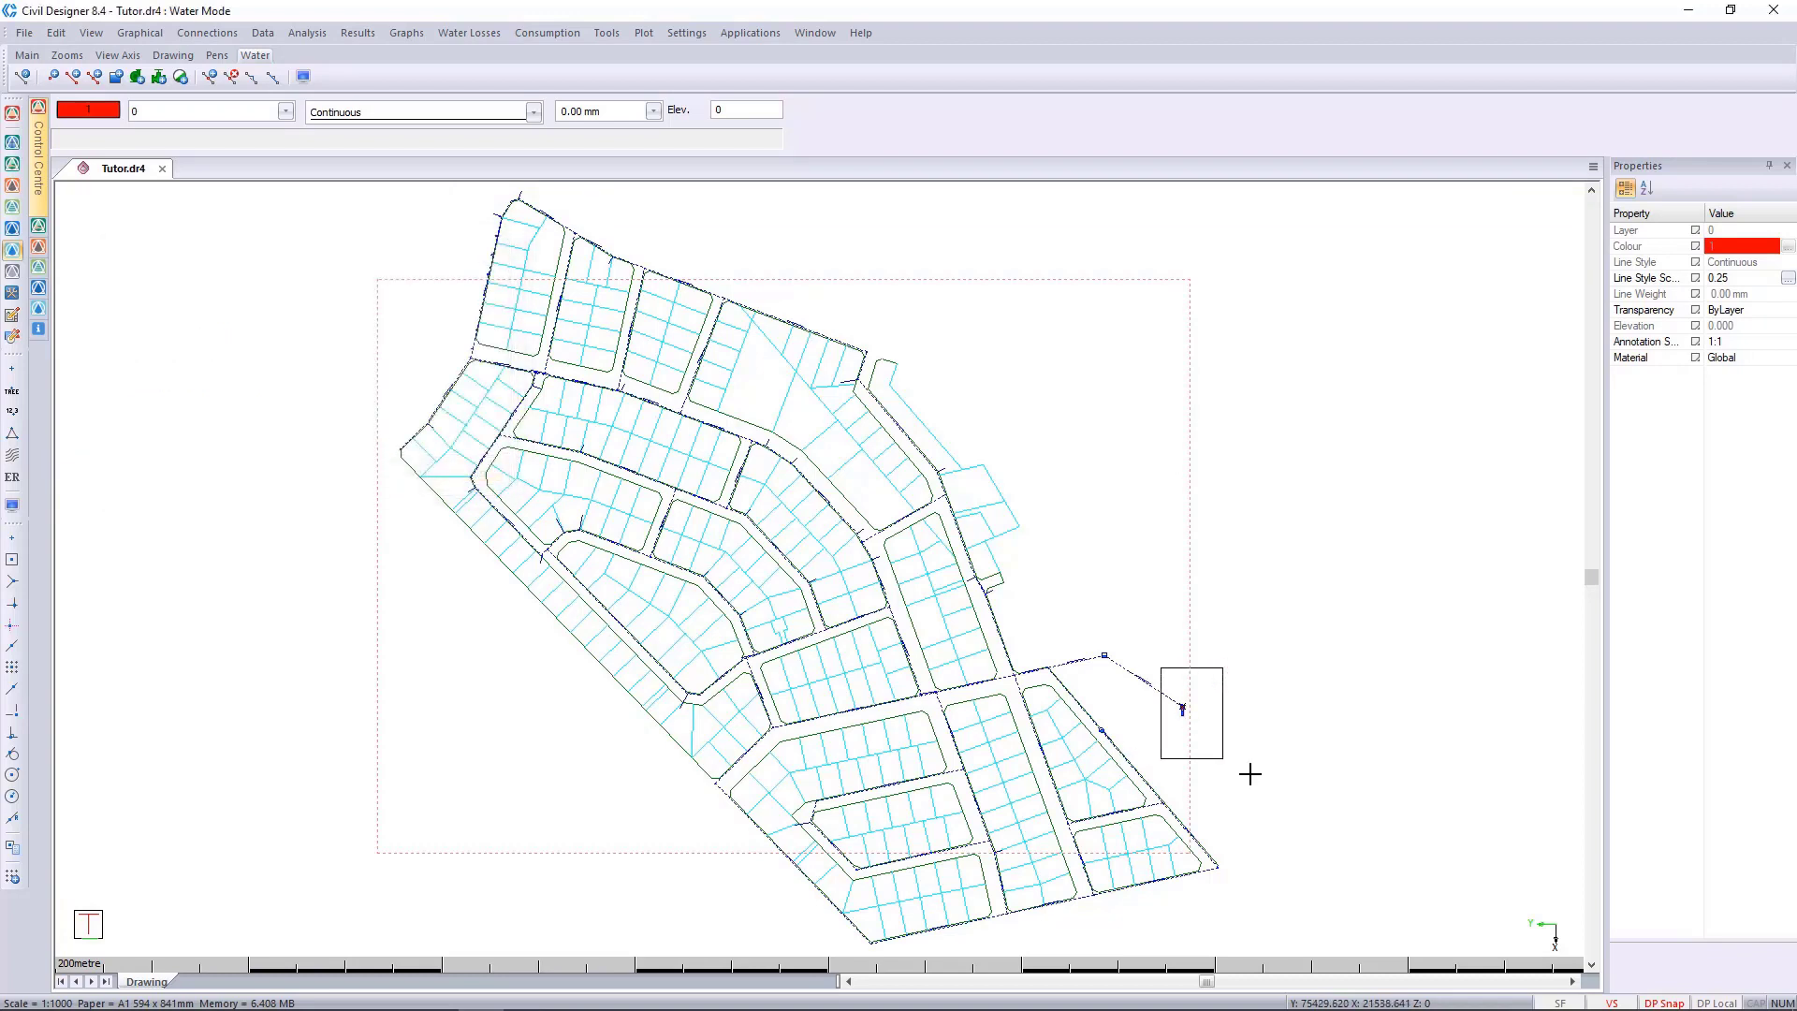
Reopen the new borehole's data from the drawing and turn off fixed delivery for its pump.
click(1249, 773)
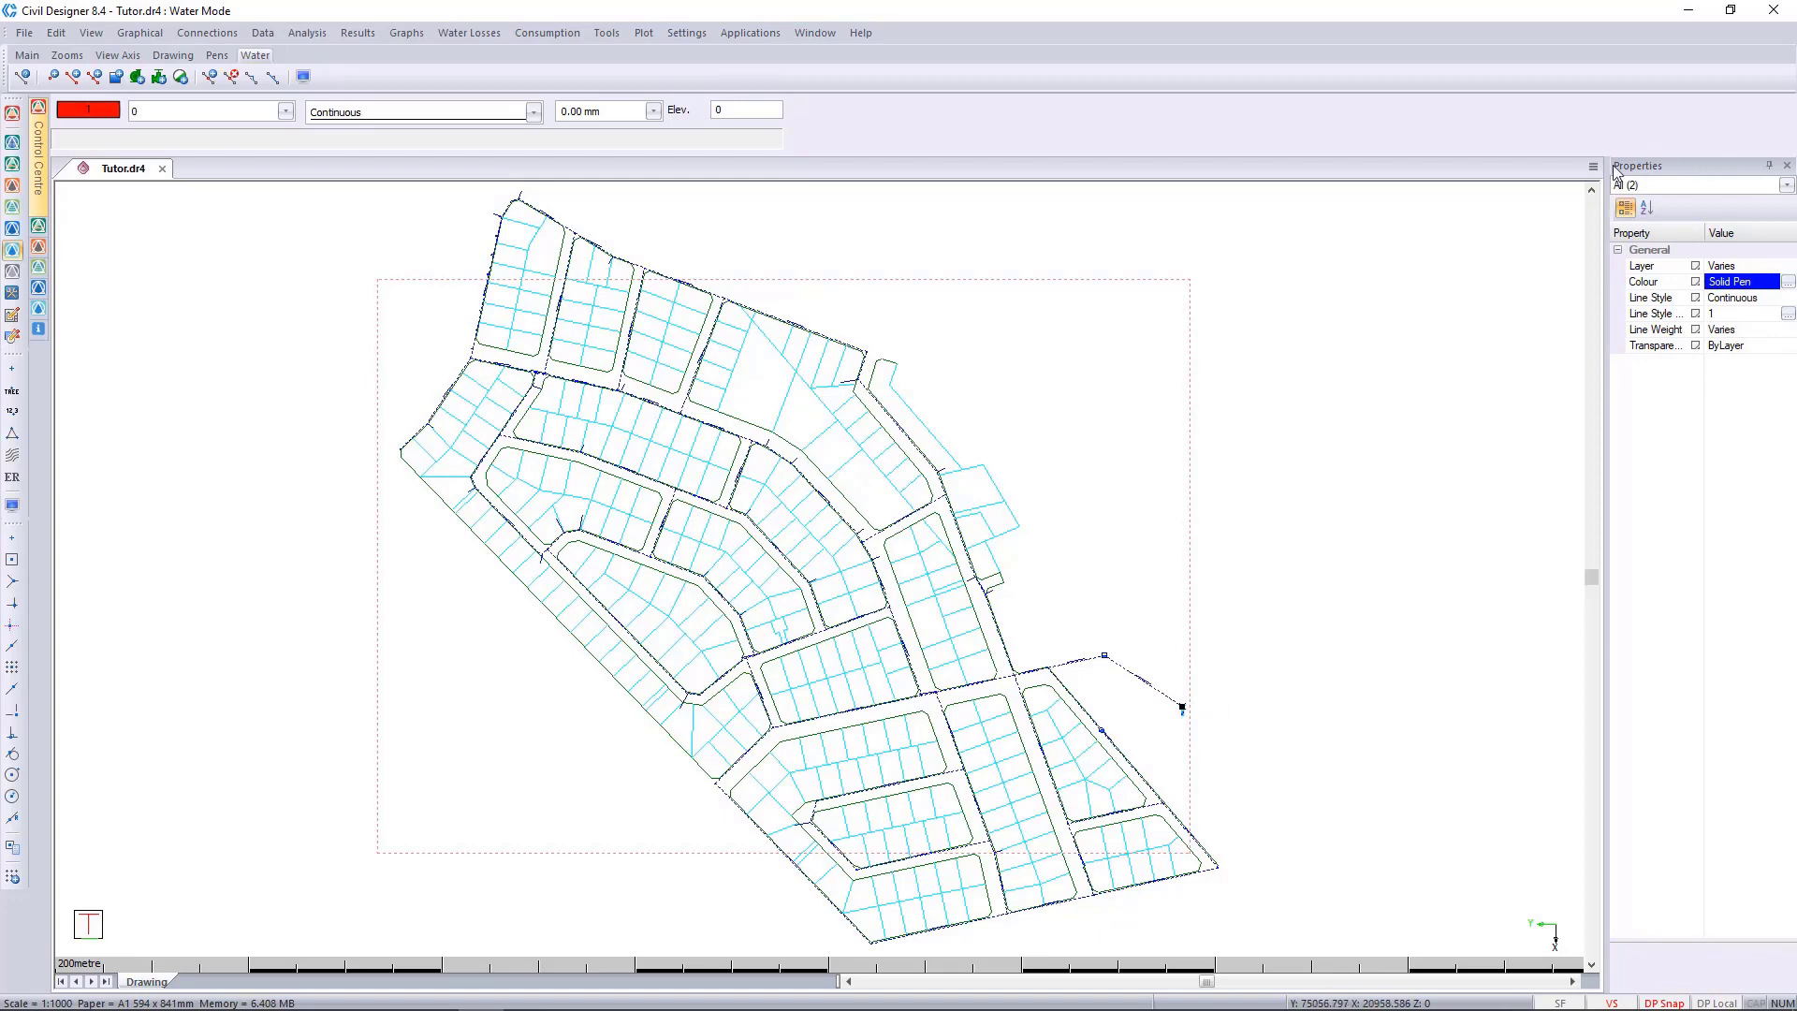
key(Escape)
scroll(1186, 714, up, 2)
scroll(803, 563, up, 2)
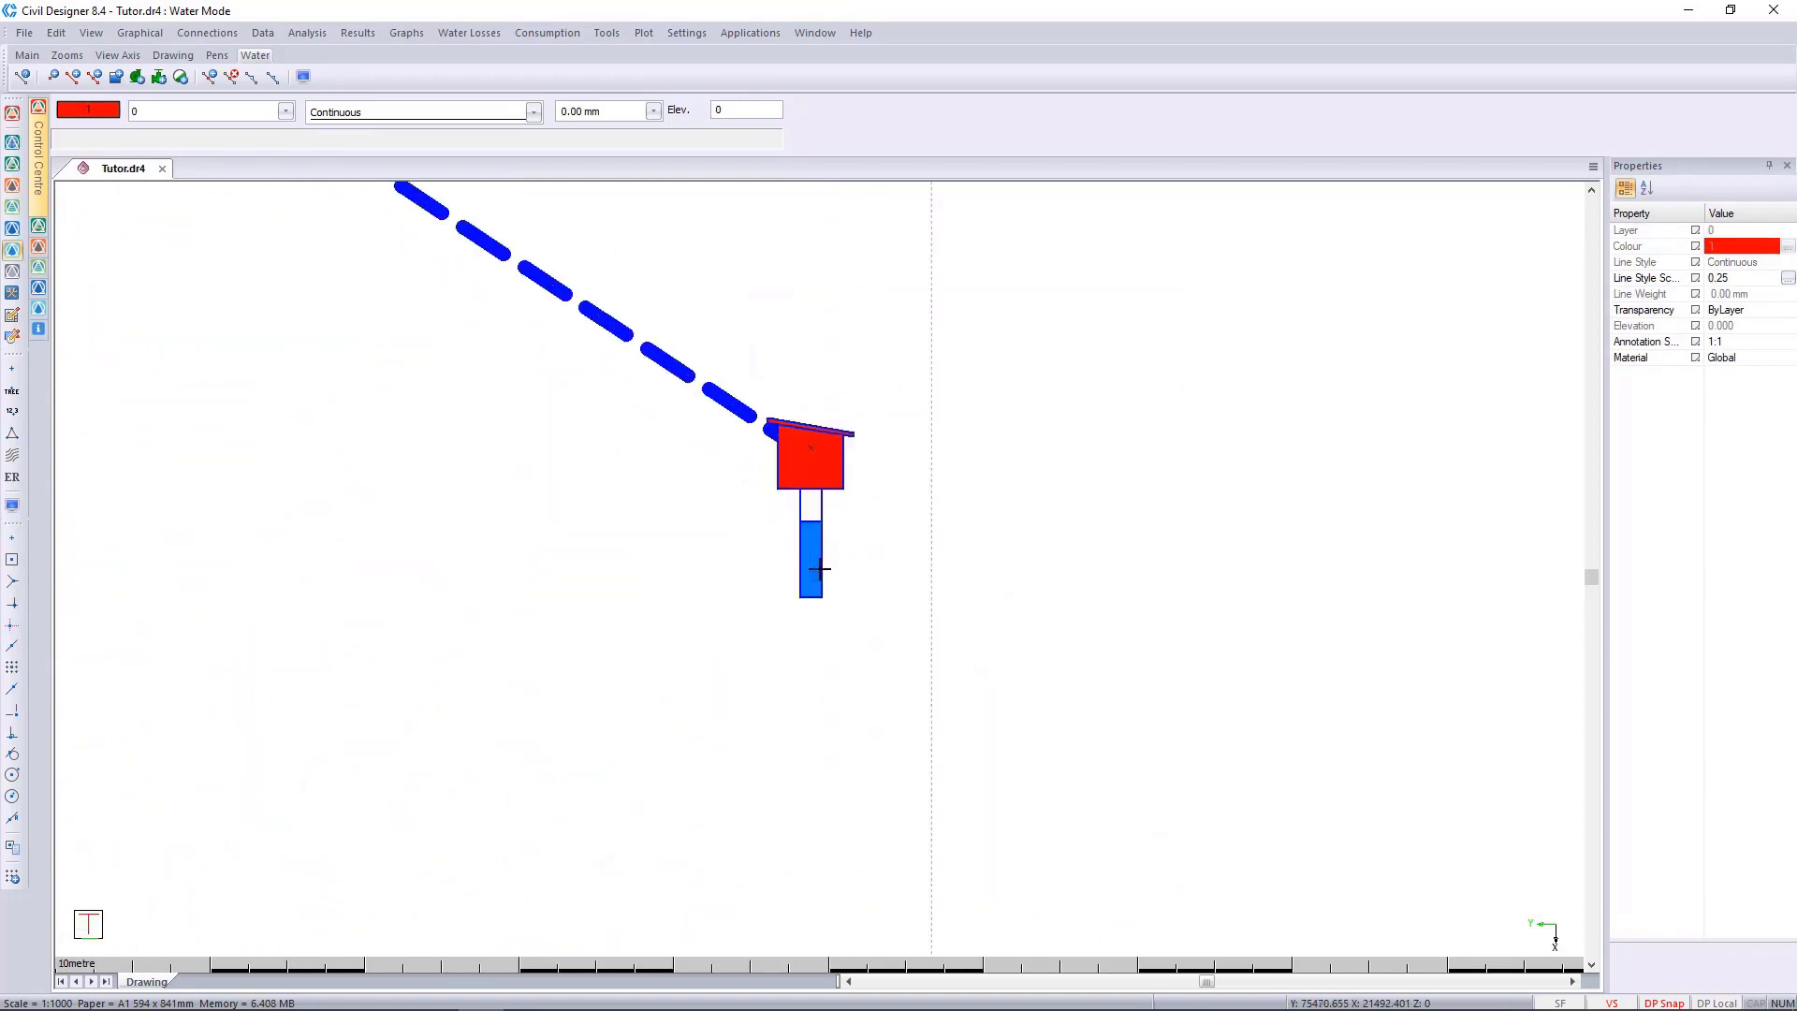
scroll(819, 568, down, 1)
click(837, 575)
right_click(845, 574)
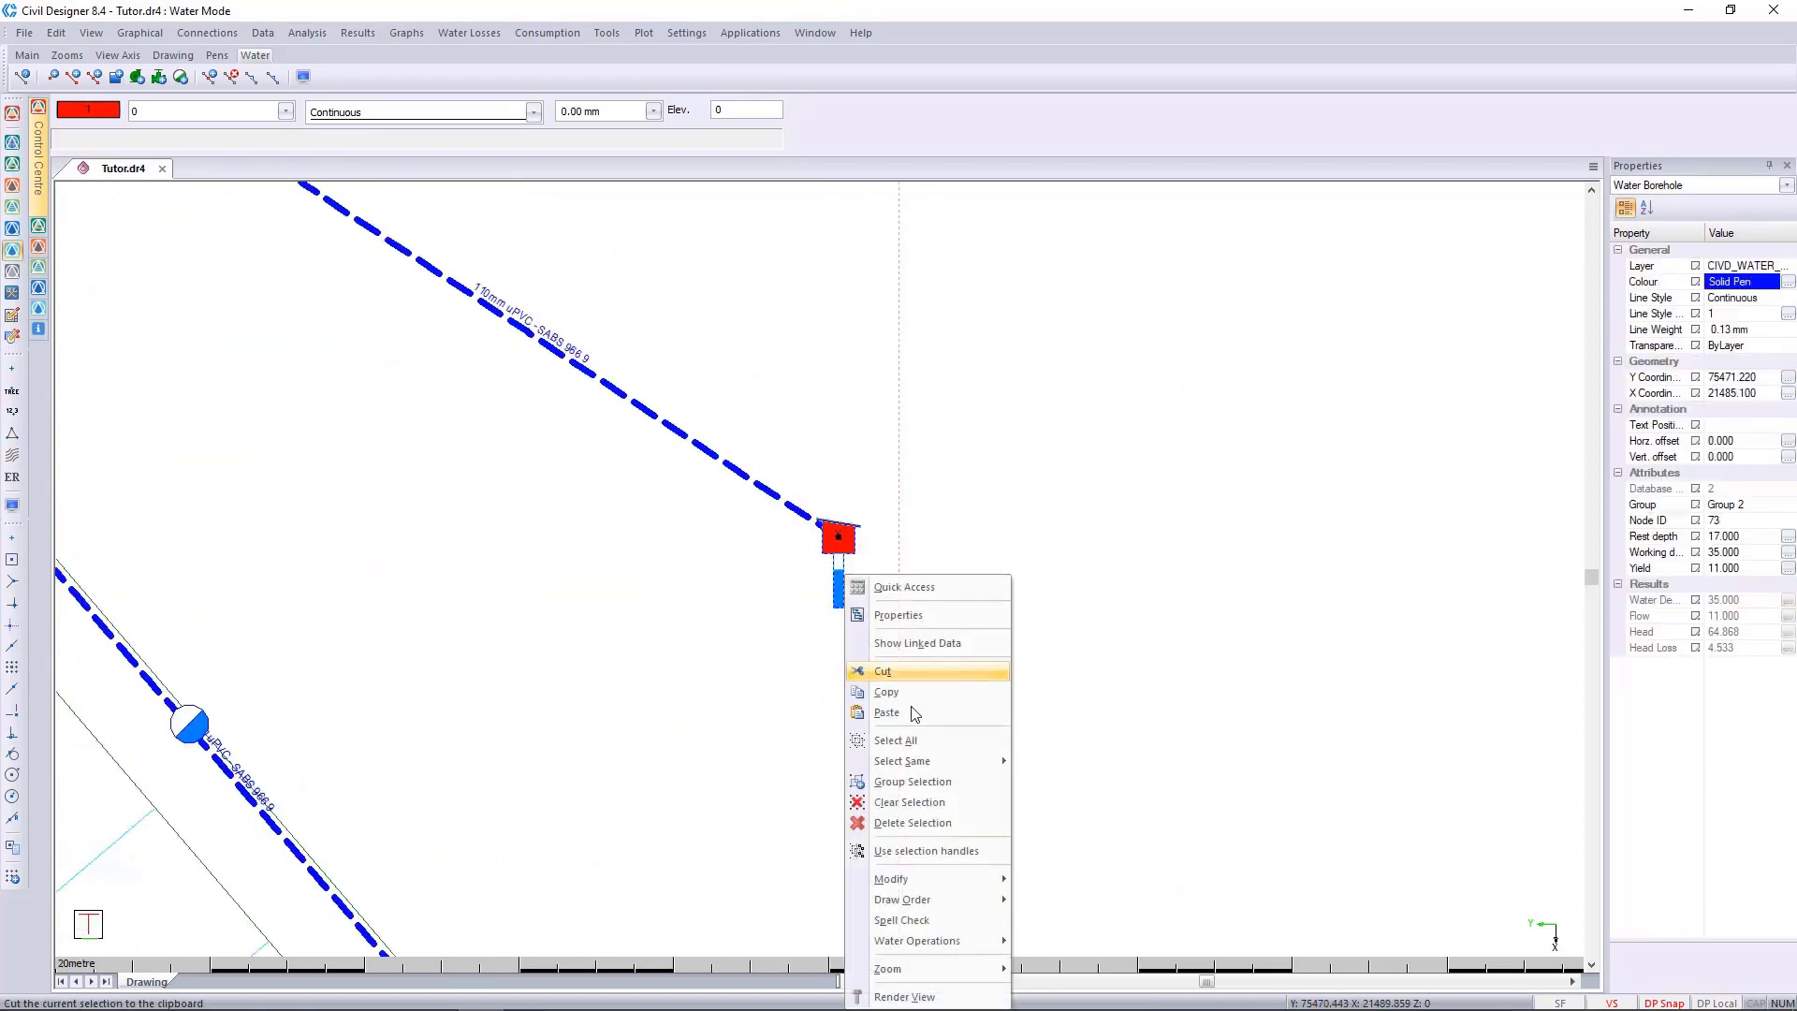
mouse_move(936, 941)
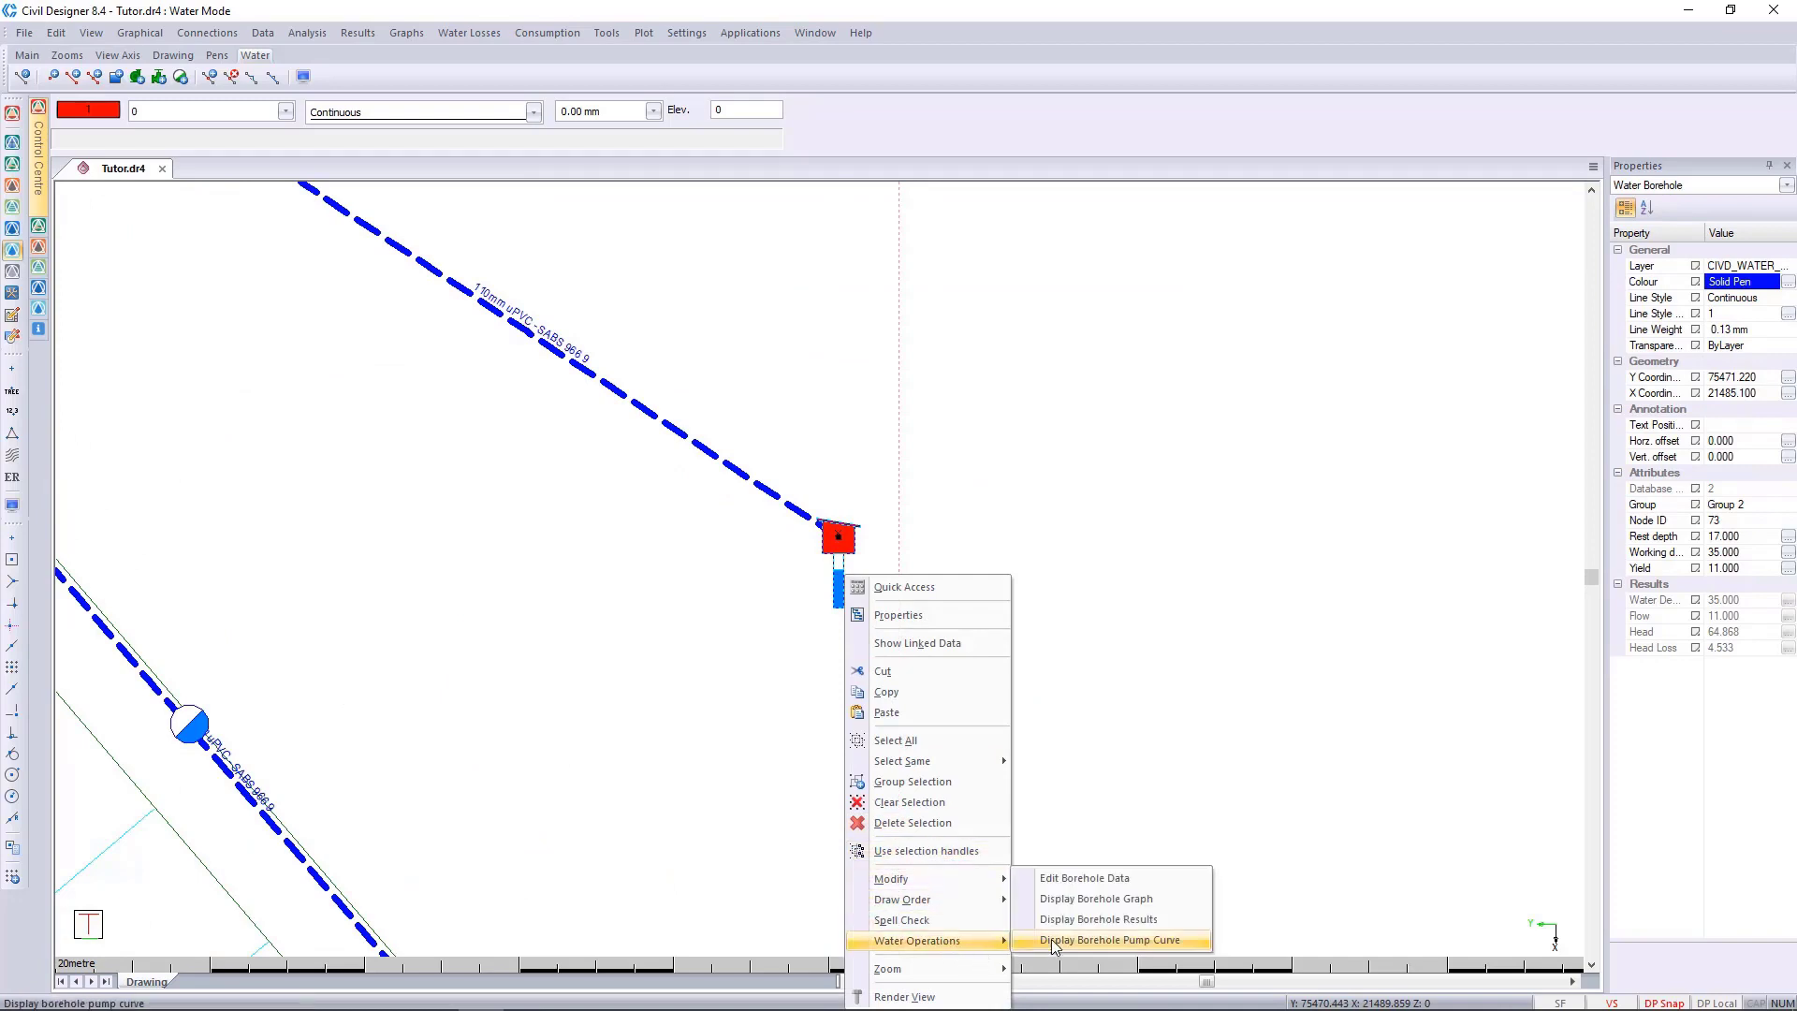
click(1154, 887)
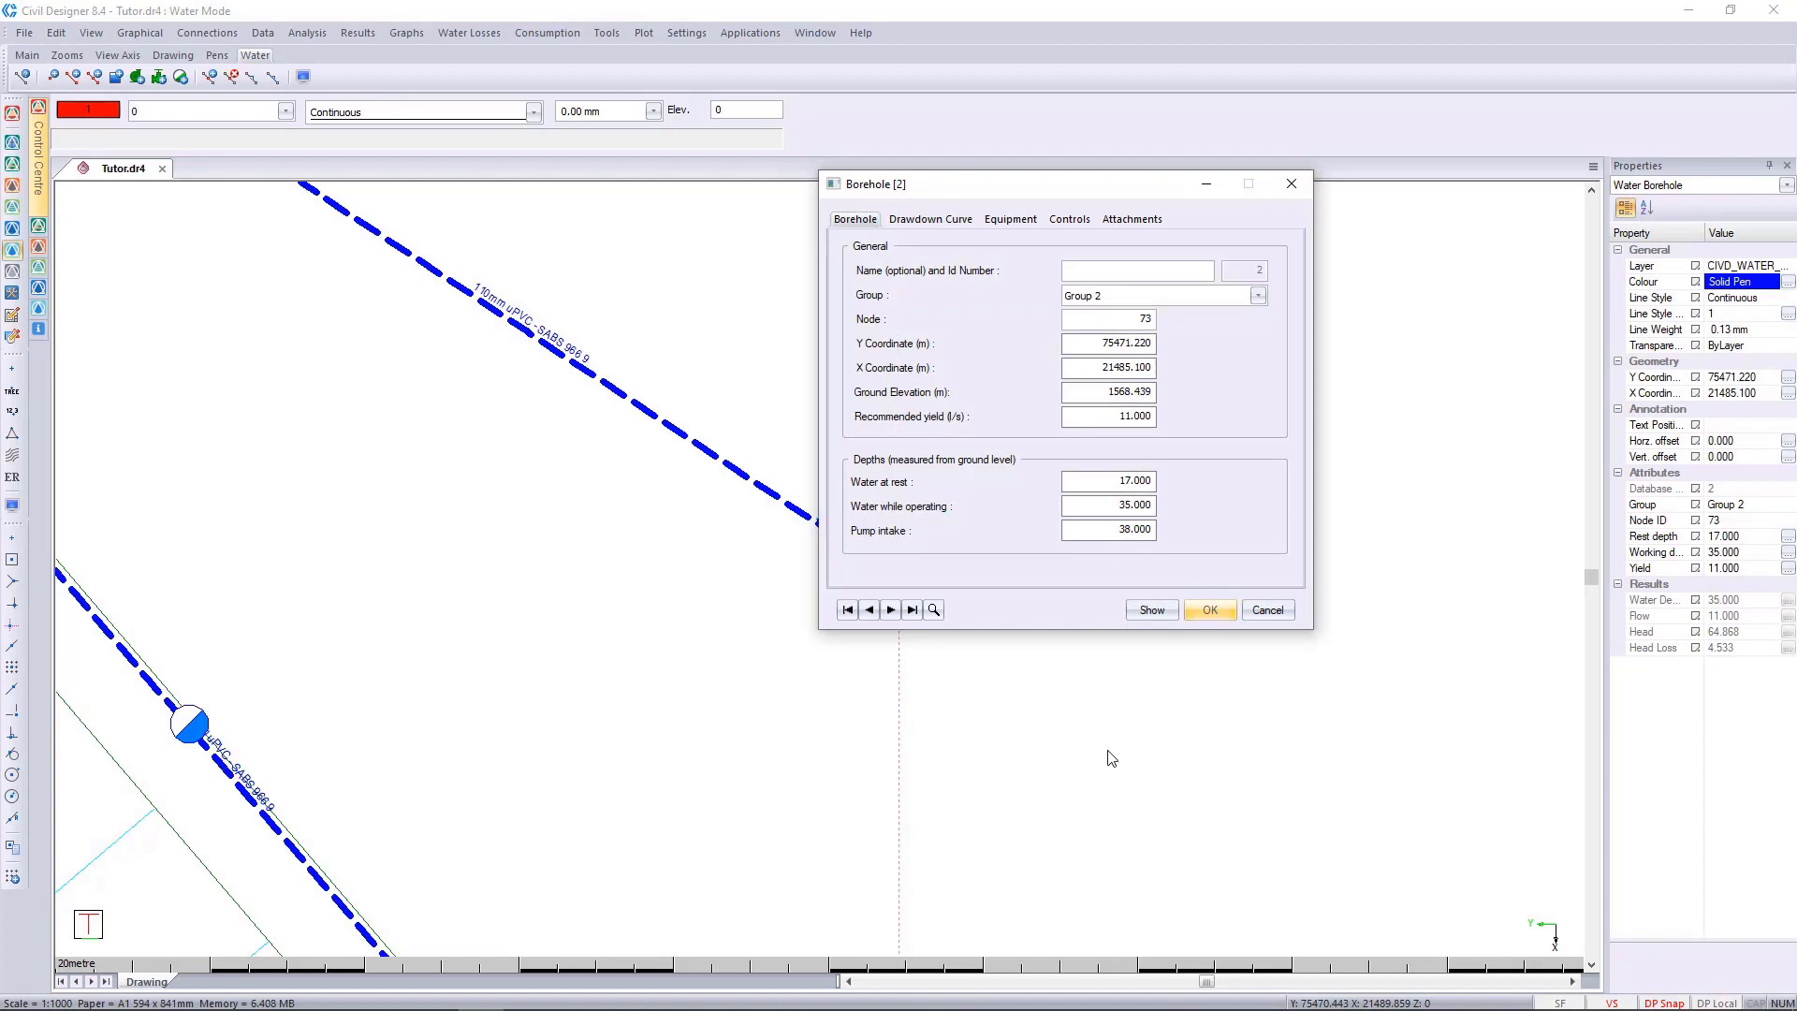
click(1022, 221)
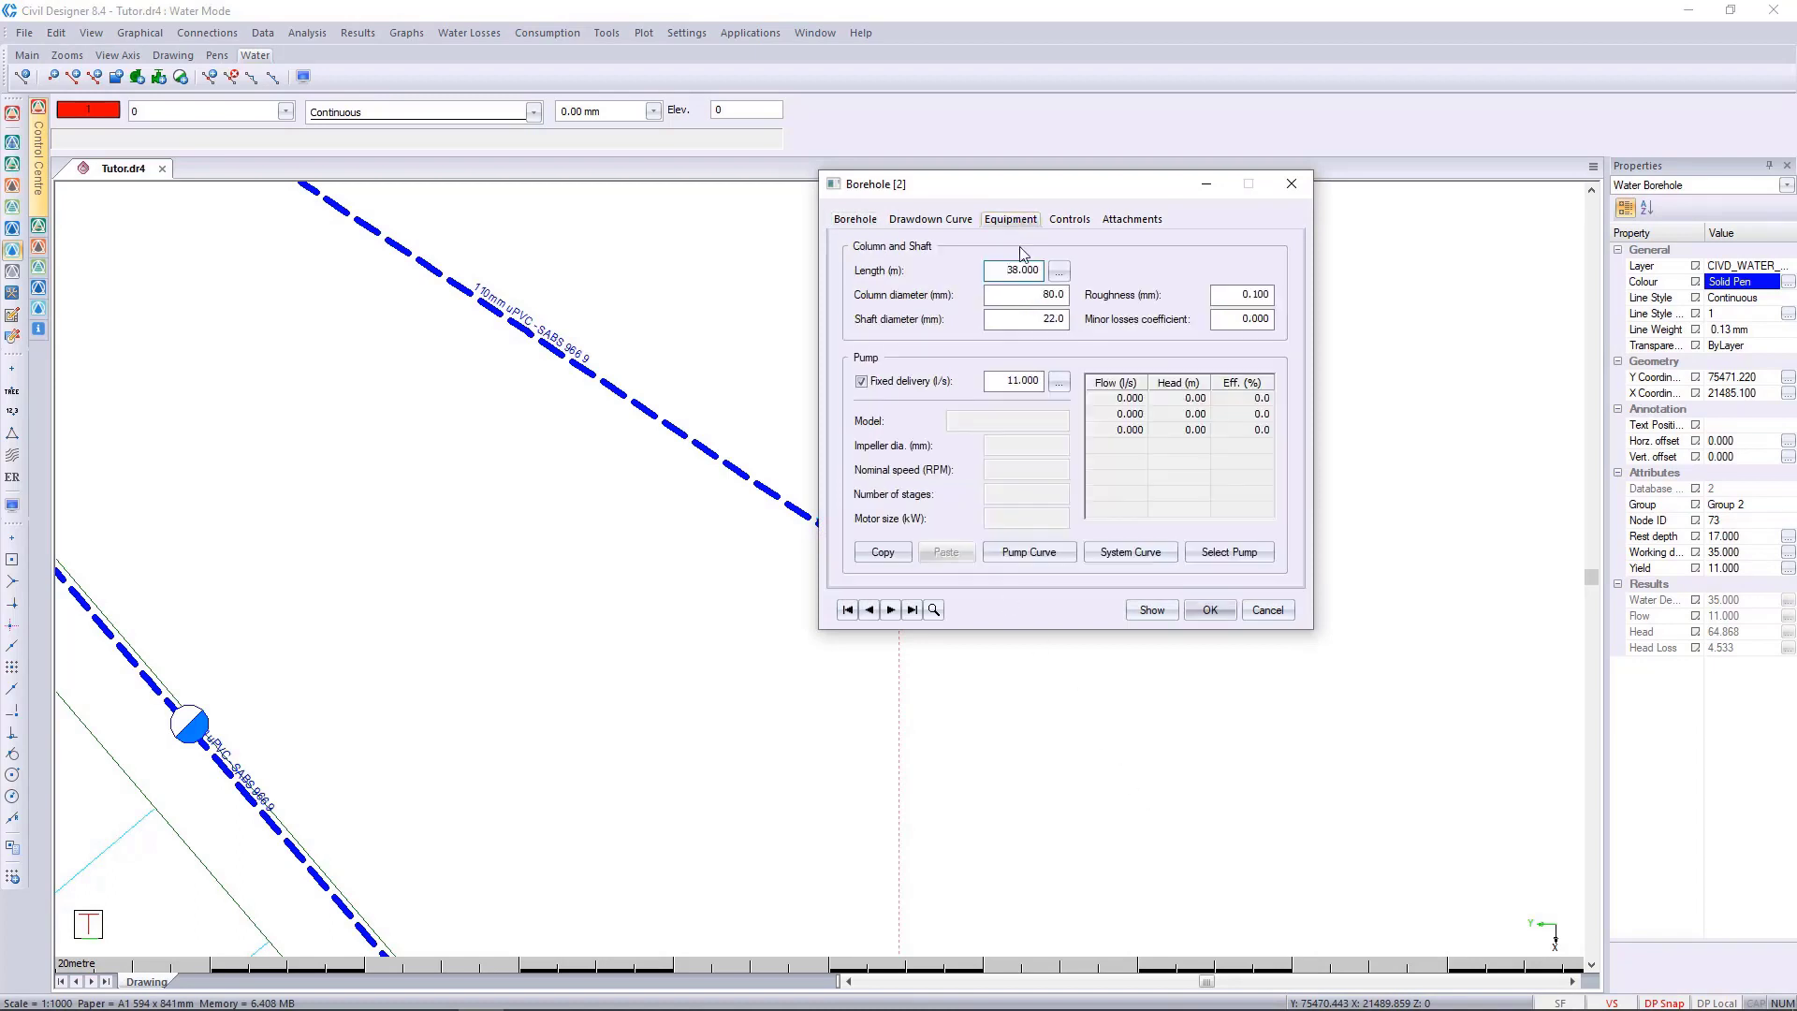
click(931, 384)
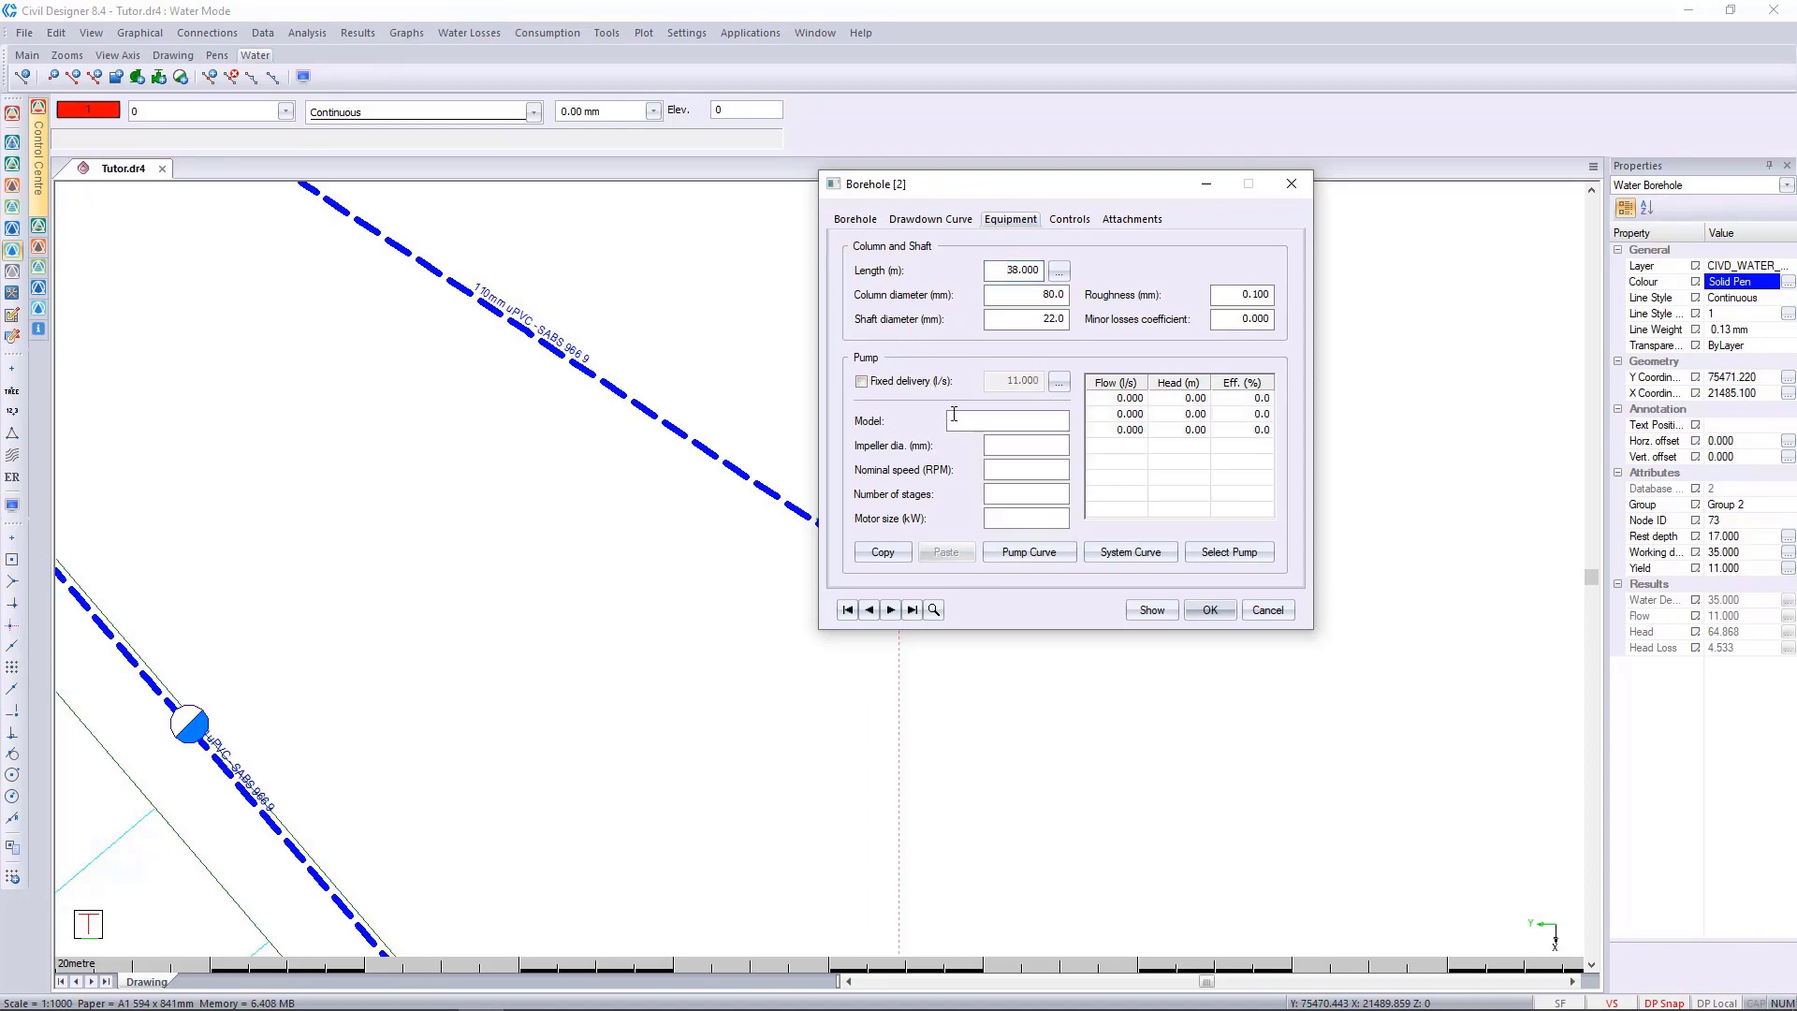
Search for borehole pumps using the average duty point from the latest single step analysis, 64.87 m head at 11 l/s.
click(1241, 554)
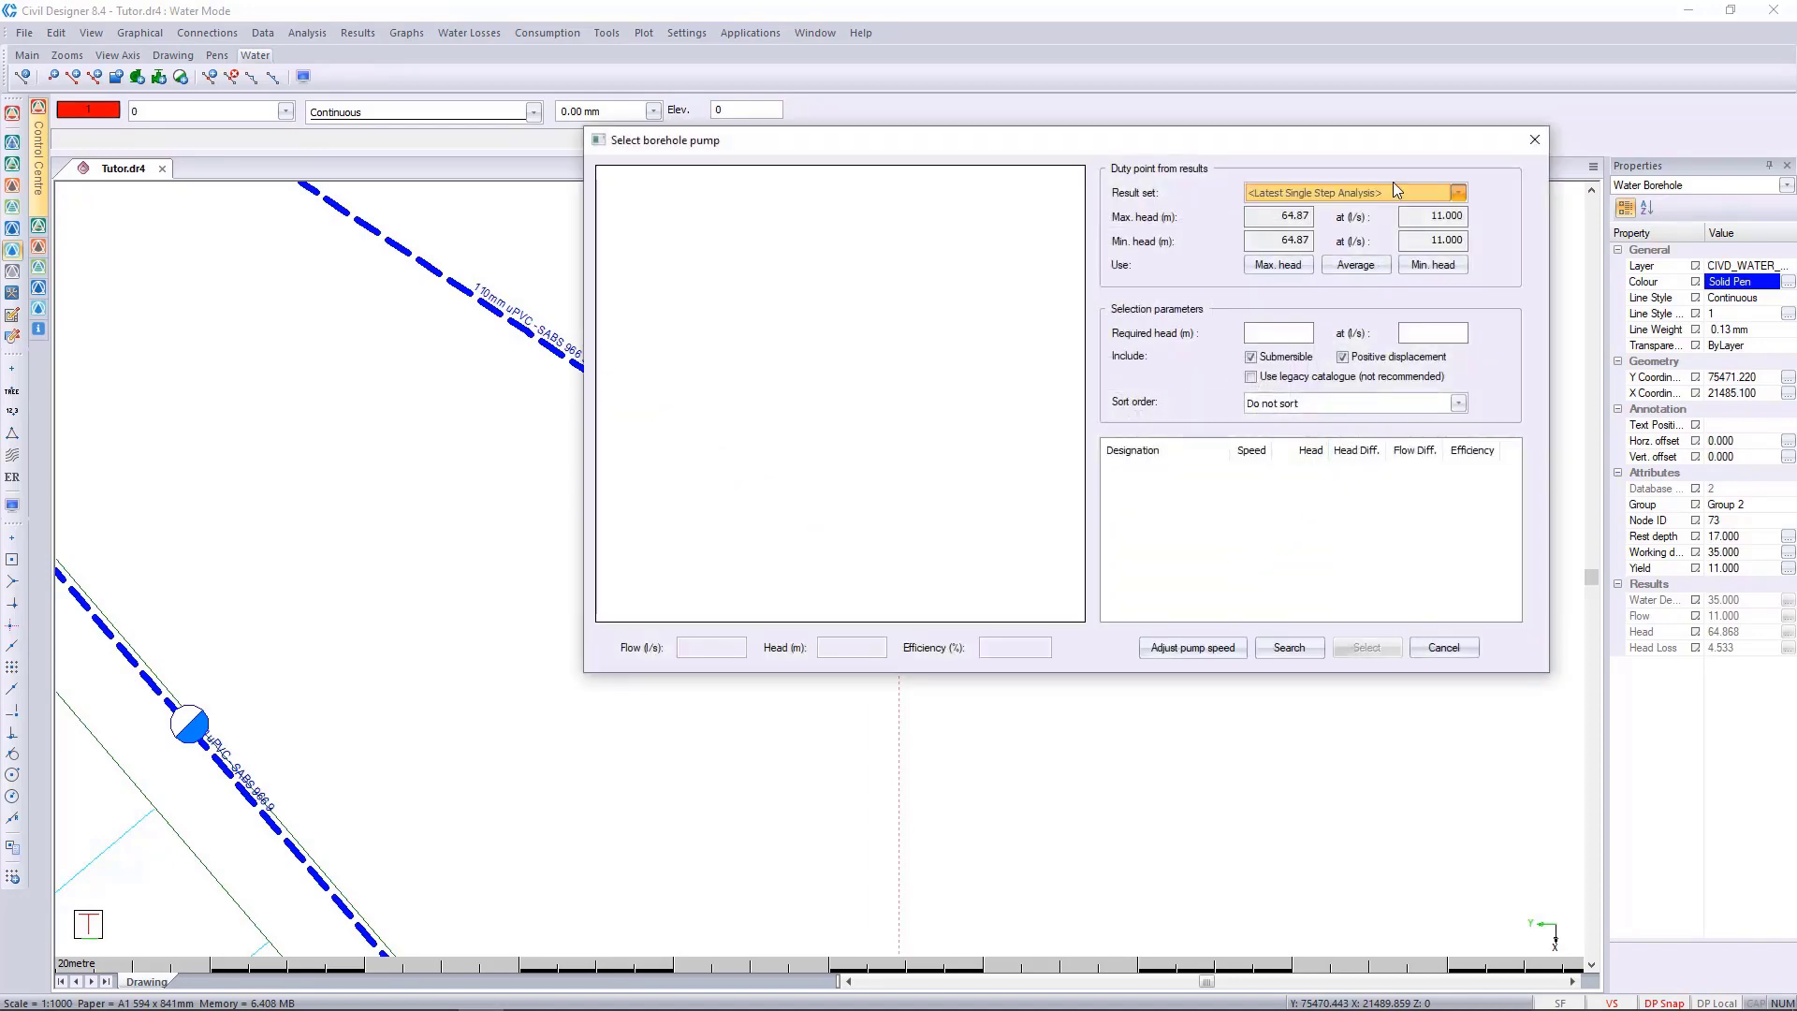
click(1393, 190)
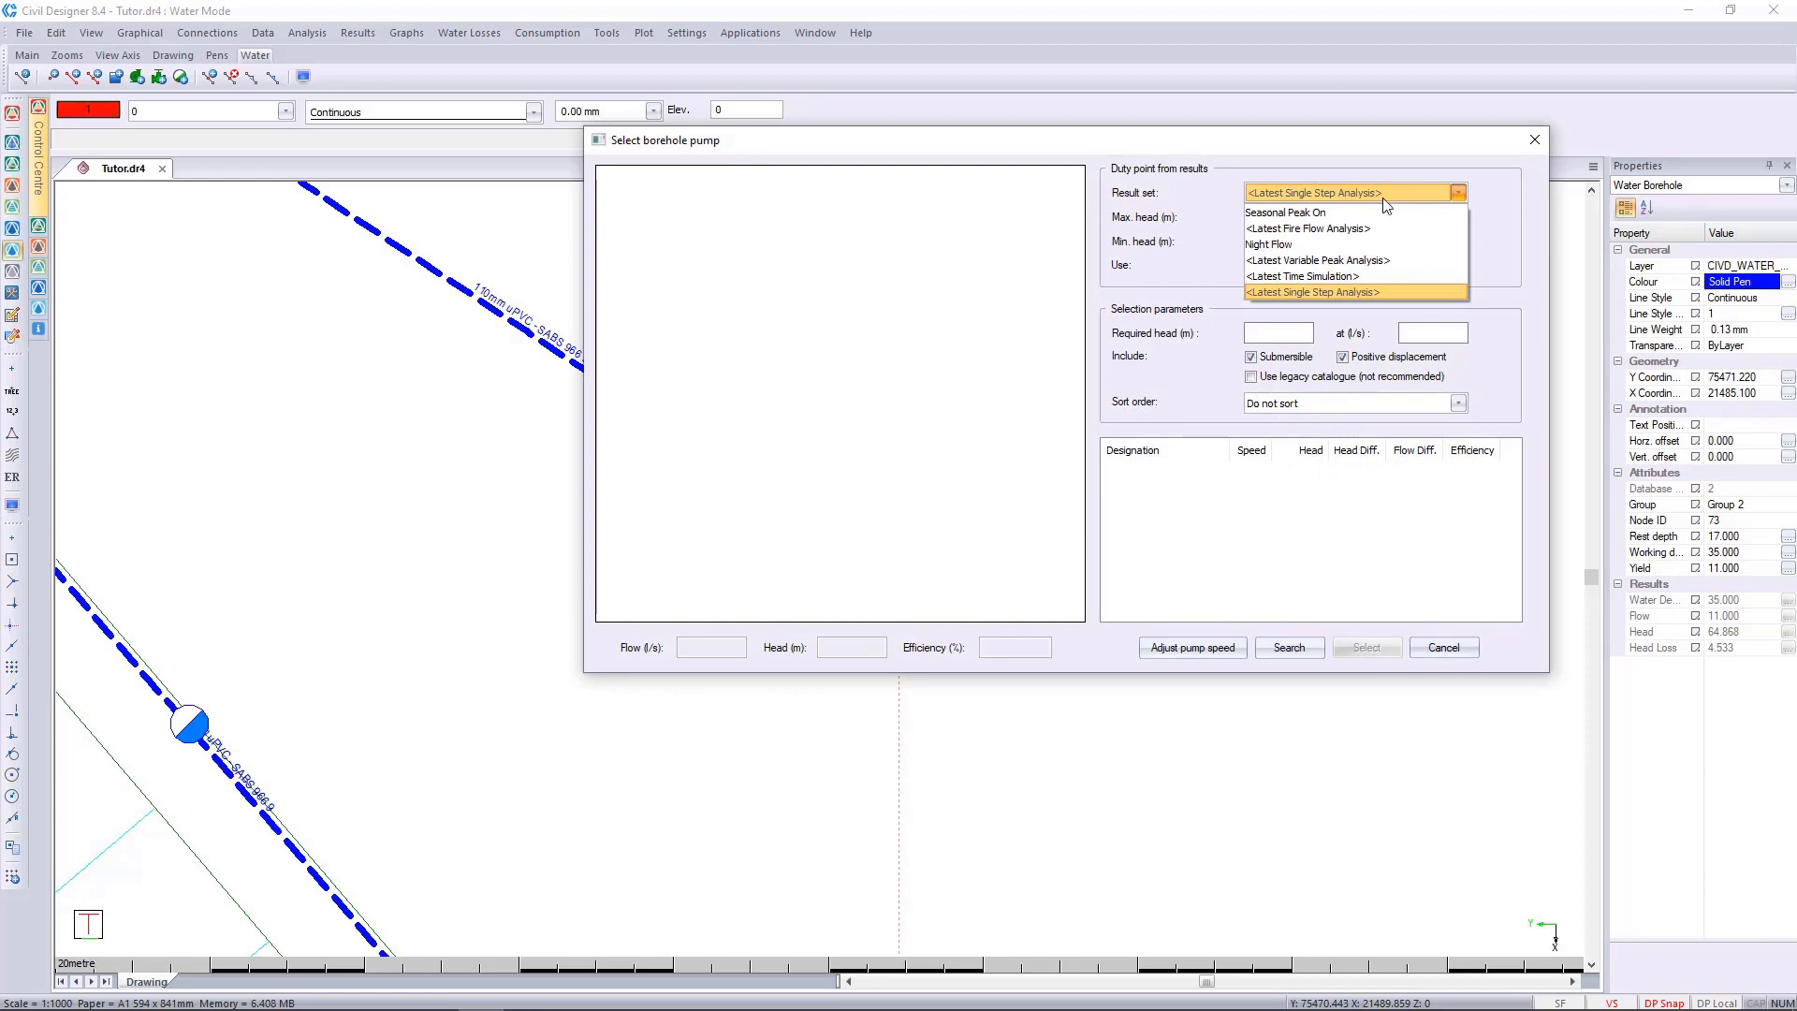
click(1362, 292)
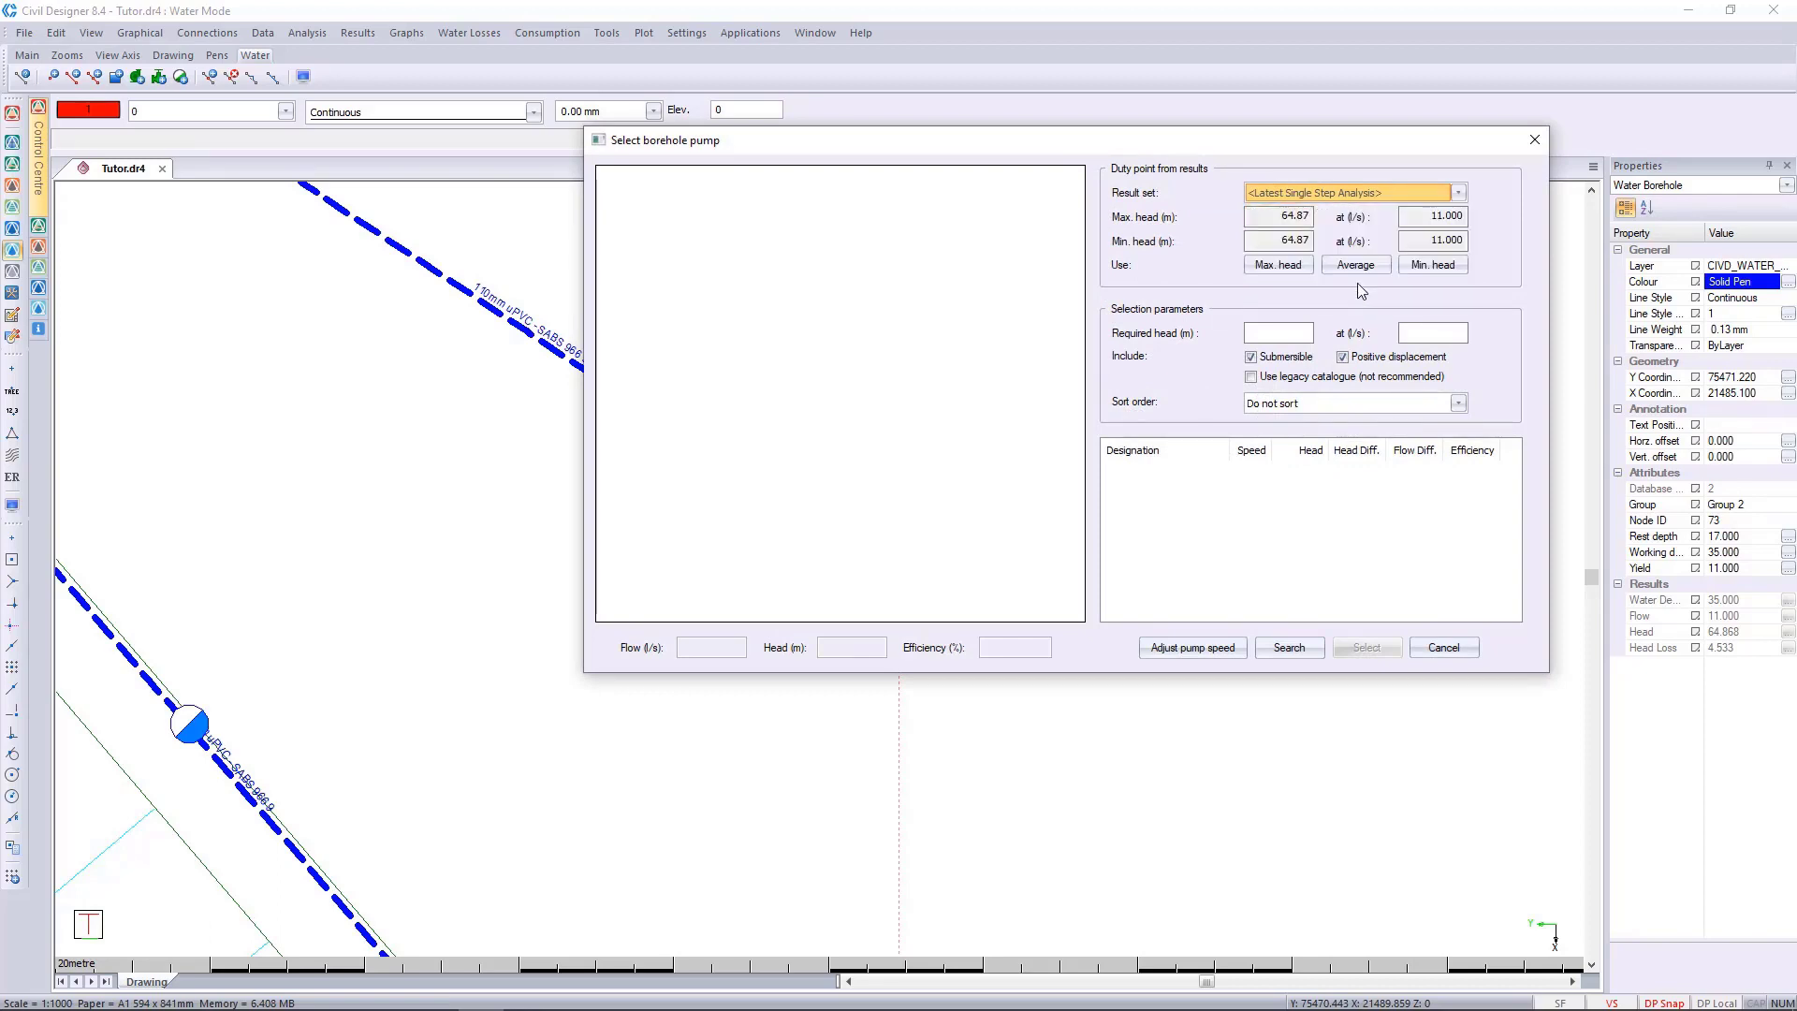
click(1354, 266)
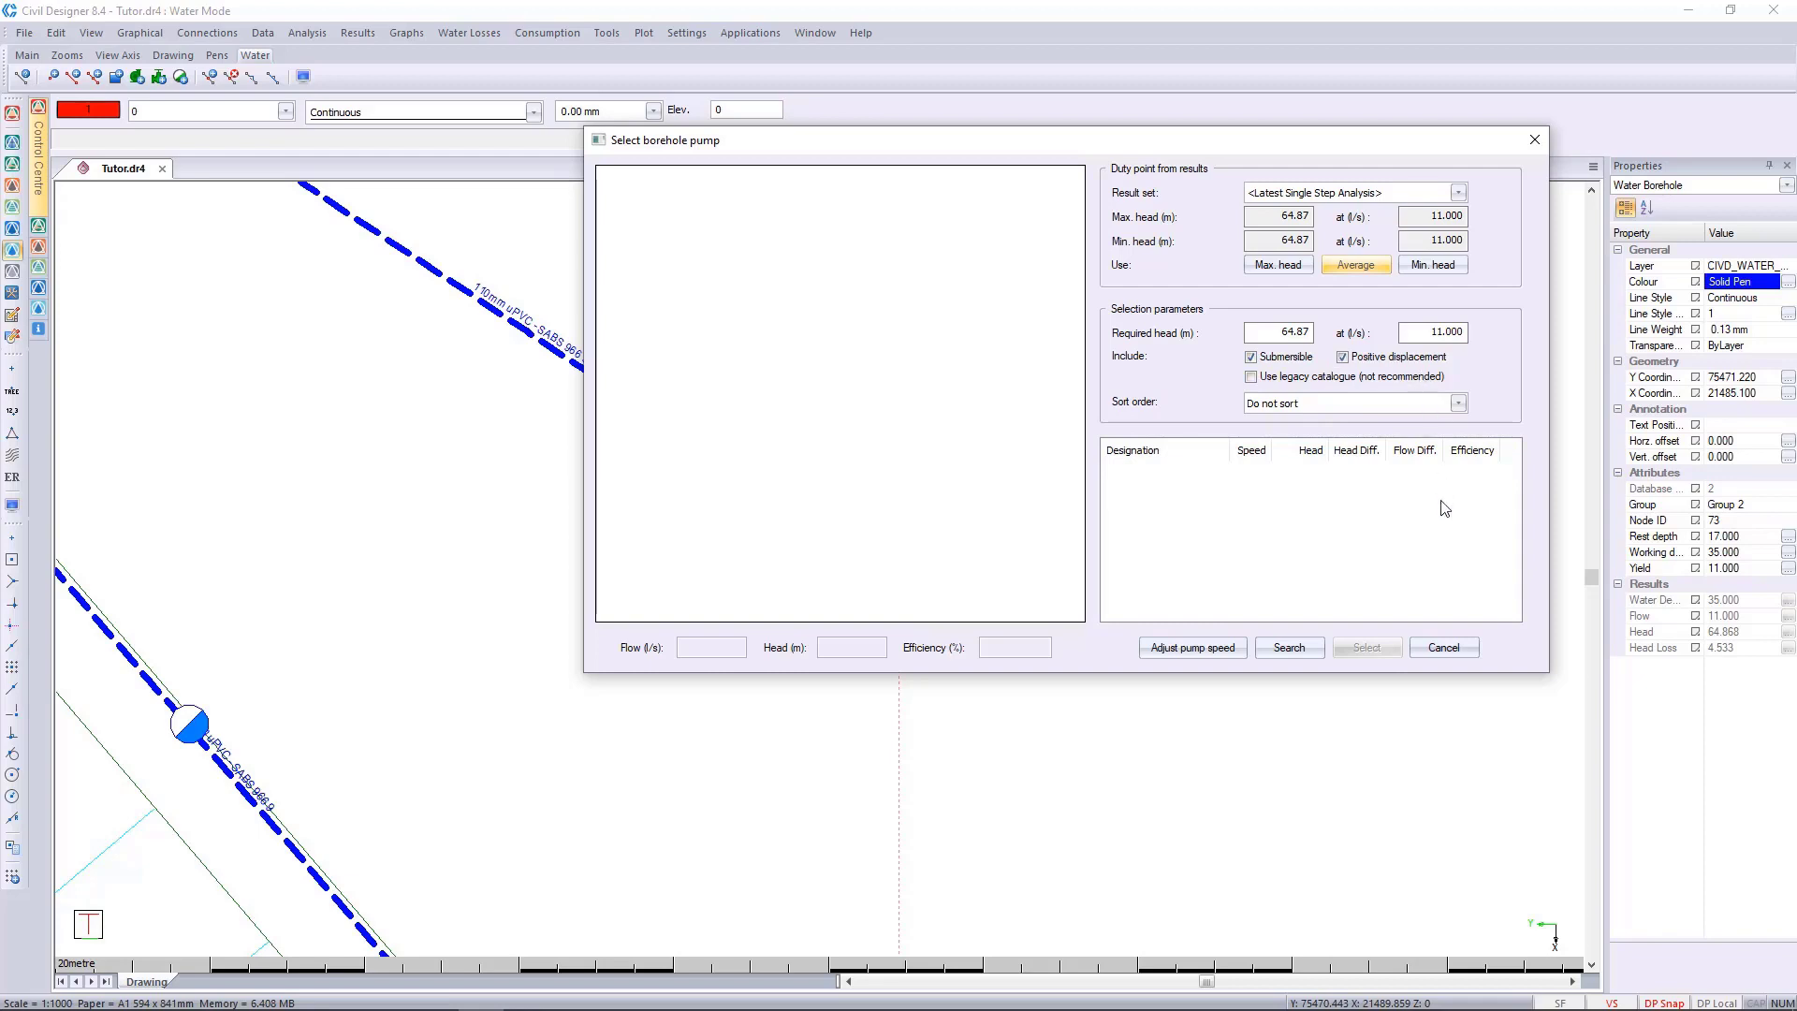
click(1289, 648)
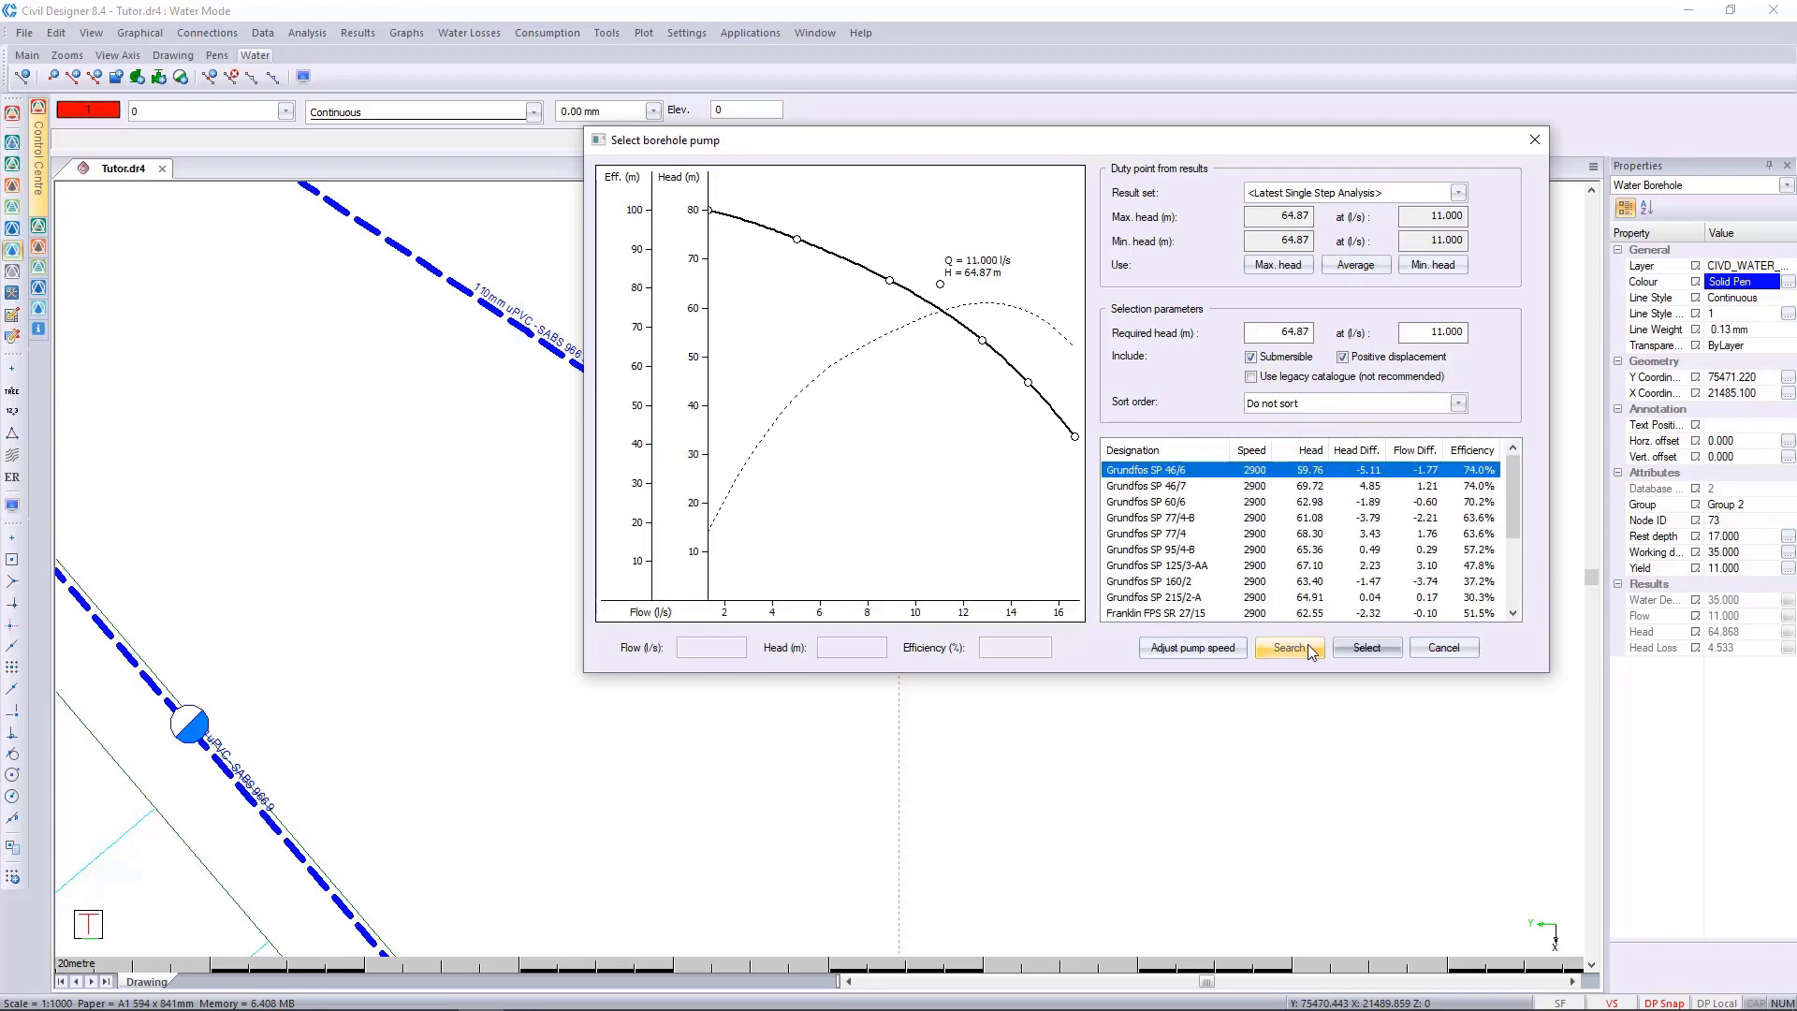
Compare the curves of several Grundfos and Franklin pumps in the search results against the required duty point.
click(1181, 486)
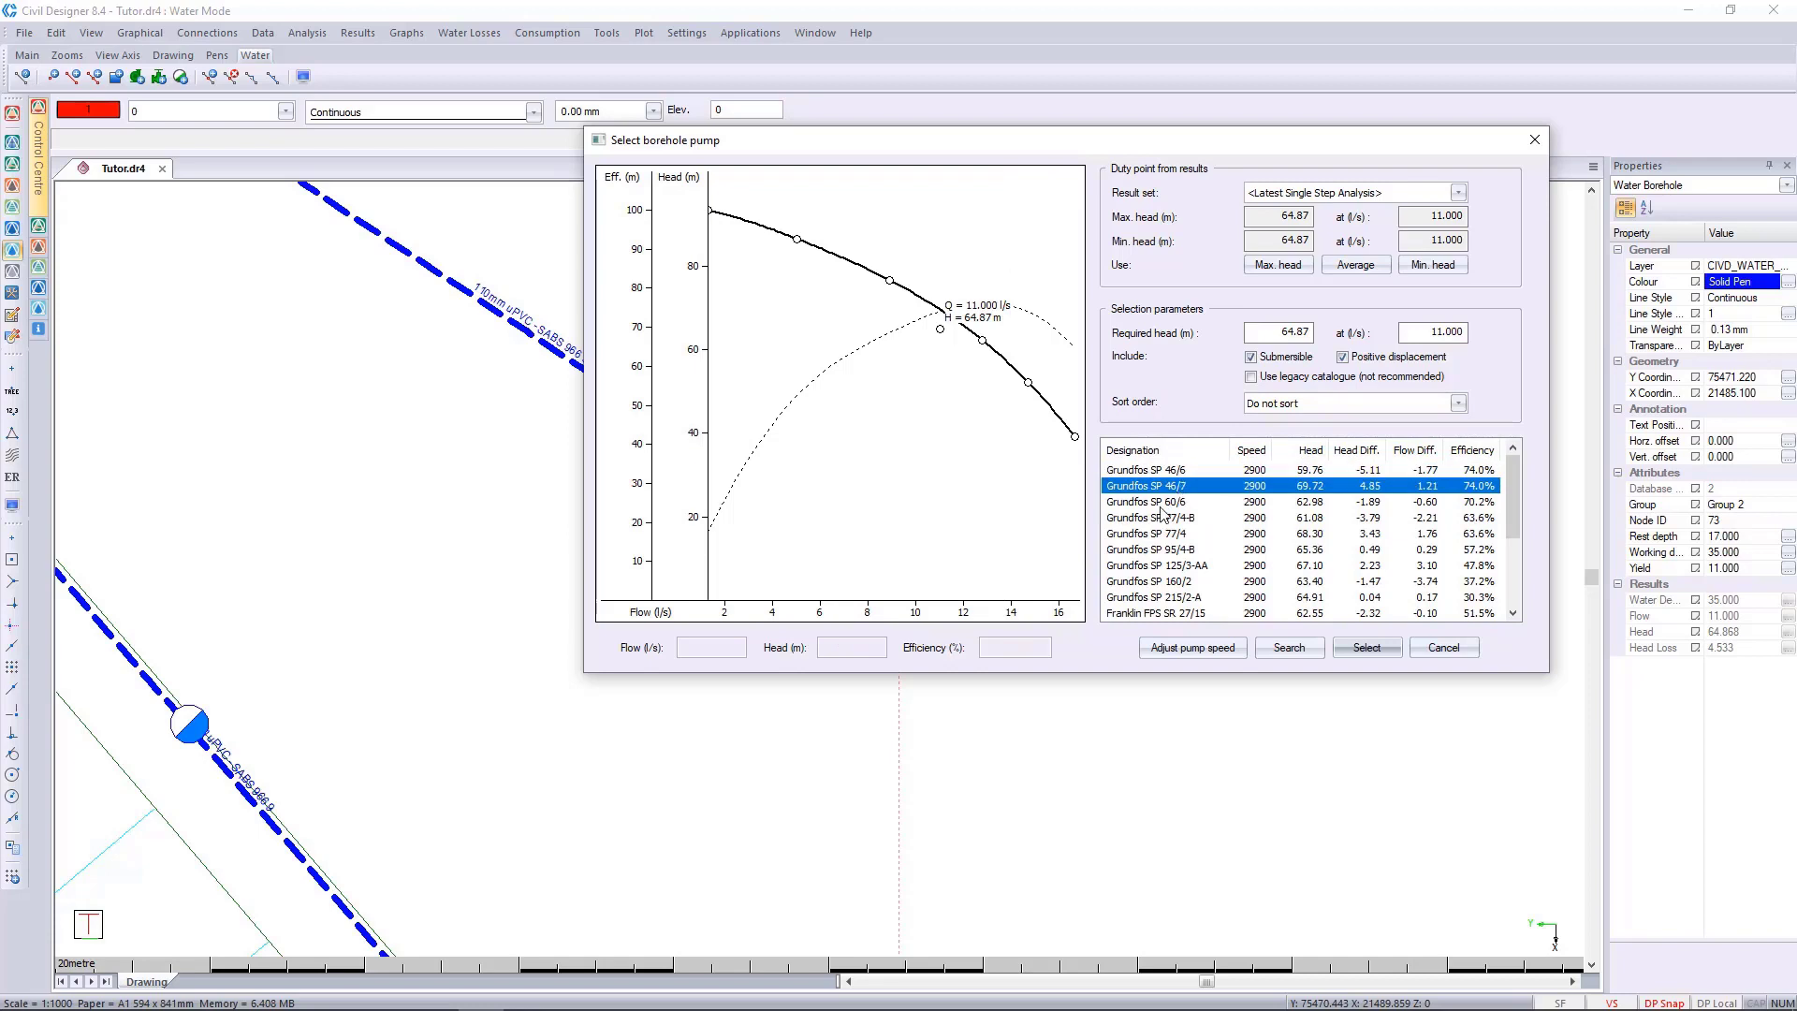
click(1164, 502)
click(1157, 518)
click(1149, 581)
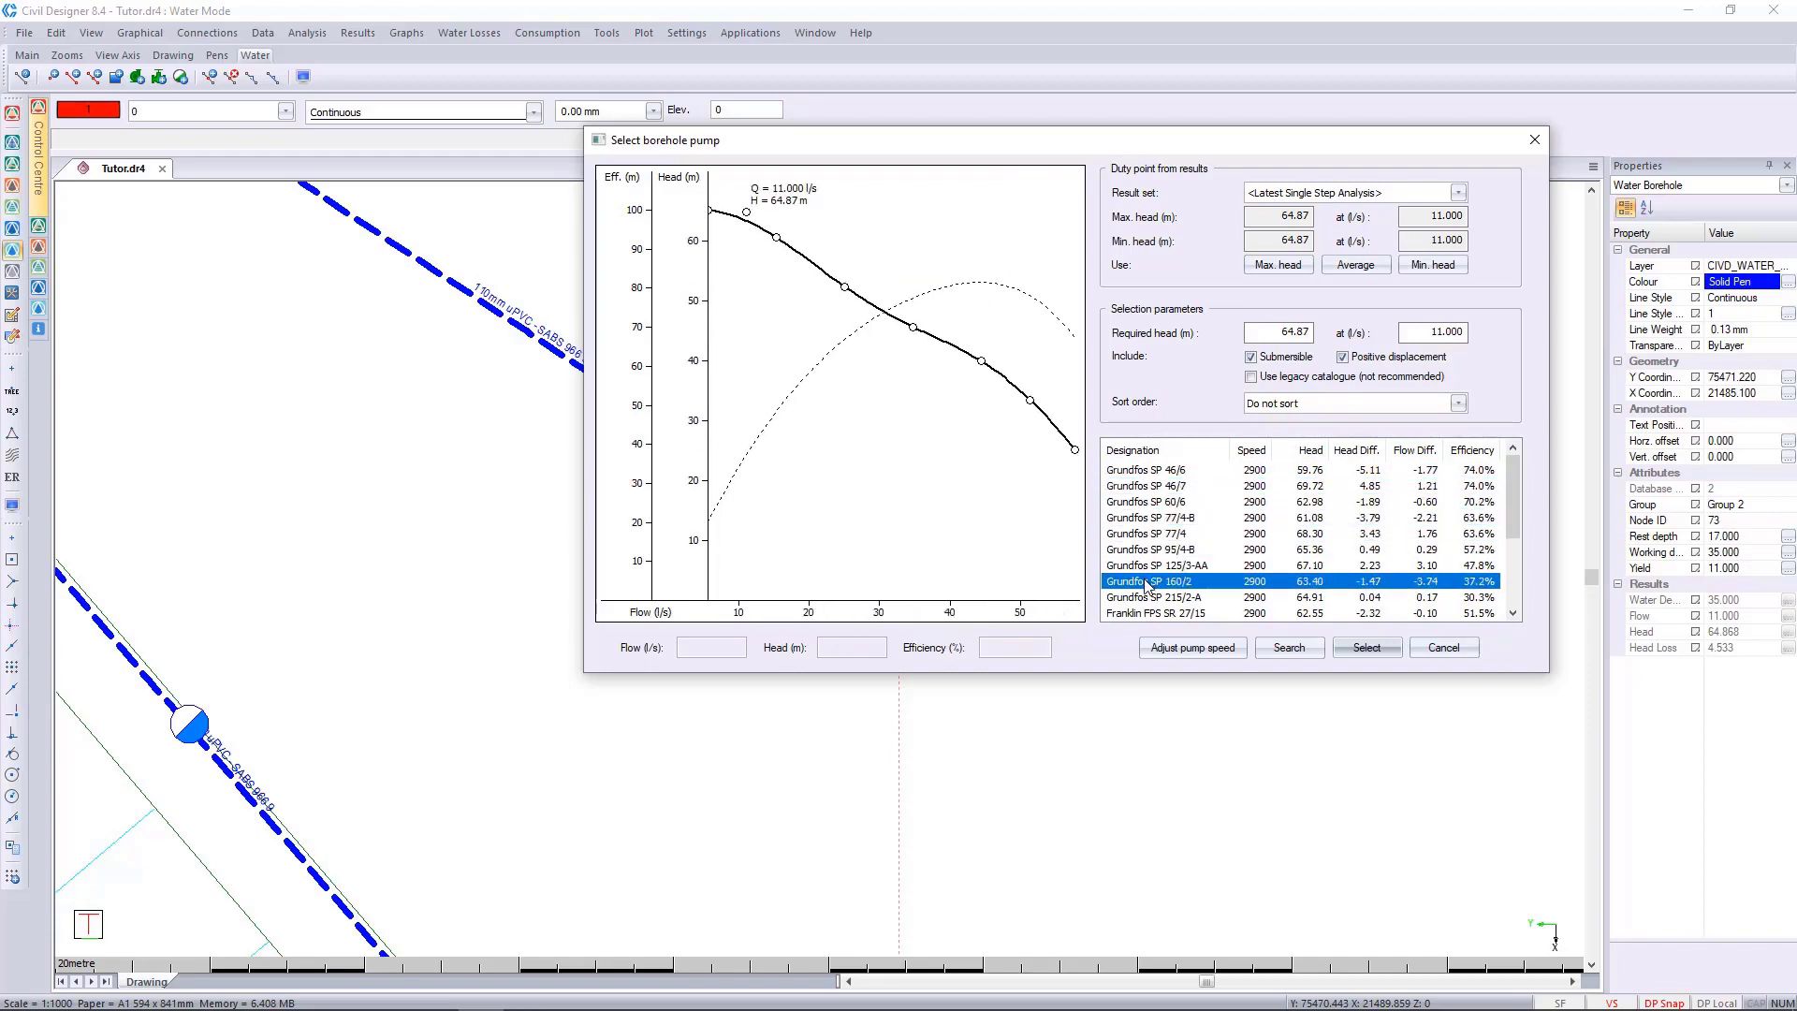
scroll(1144, 581, down, 3)
click(1149, 535)
click(1157, 582)
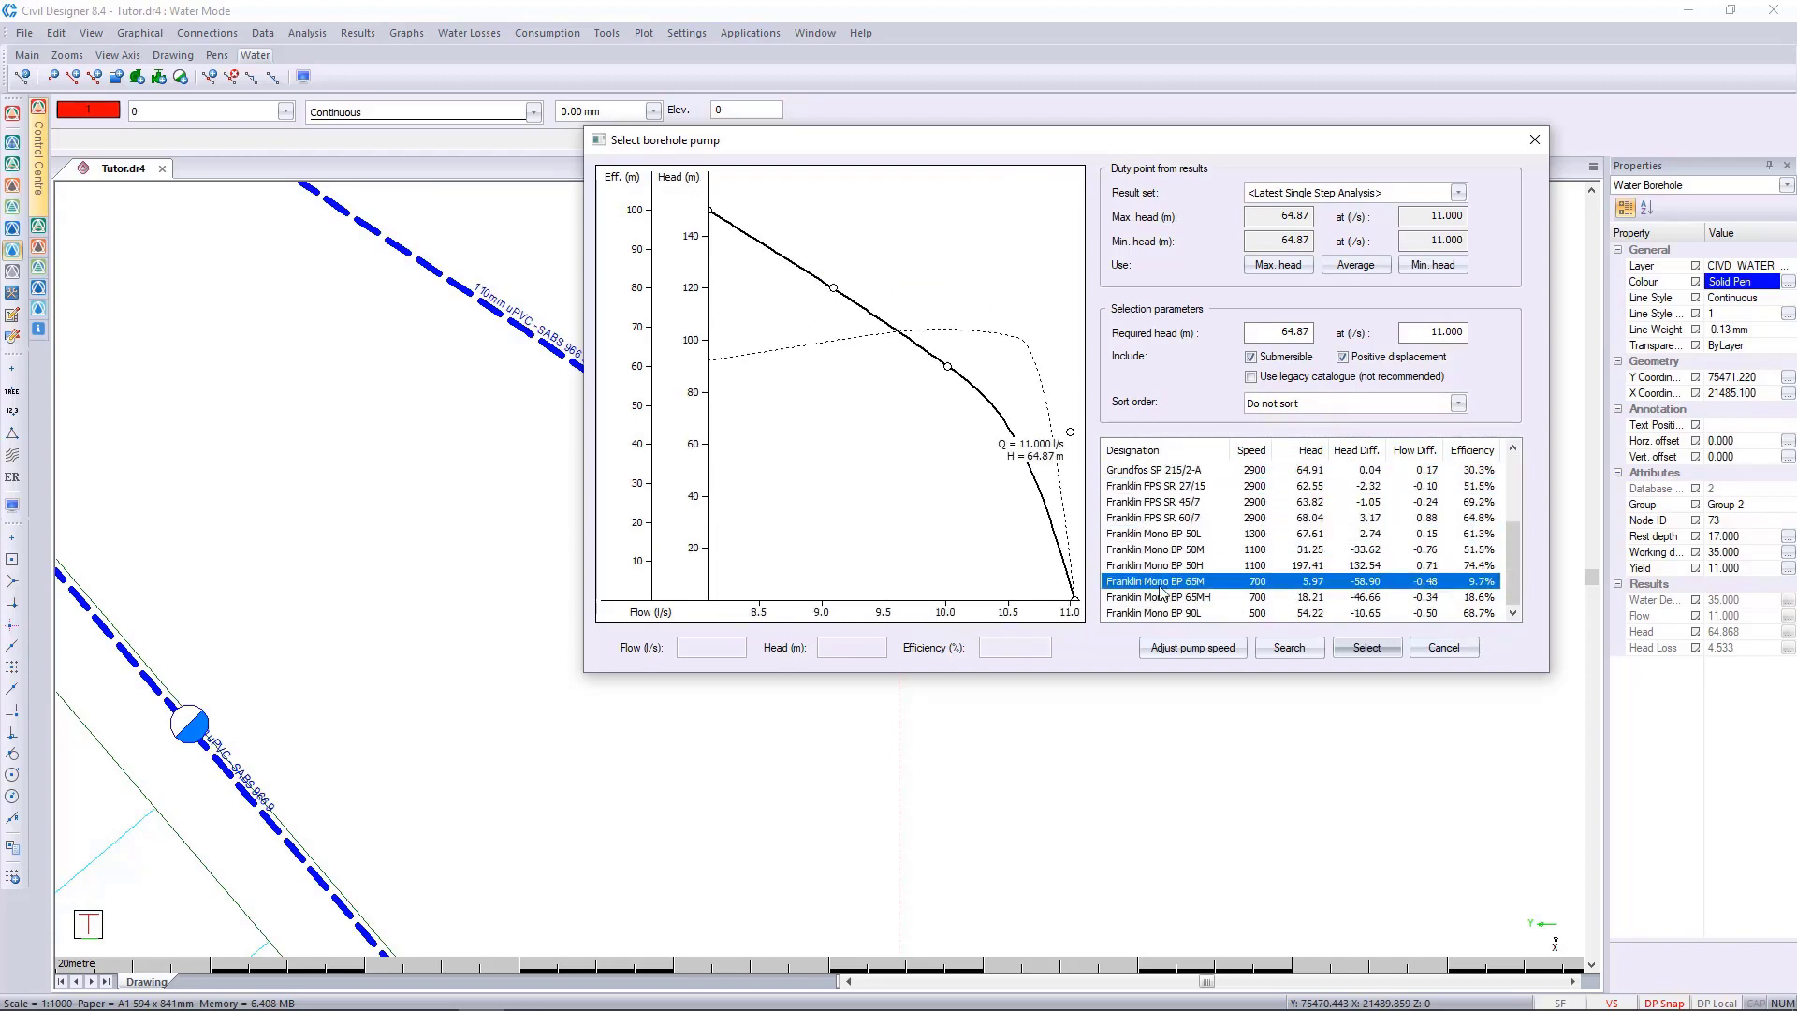
Try to adjust the pump speed of the Franklin FPS SR 60/7.
click(1167, 524)
click(1198, 645)
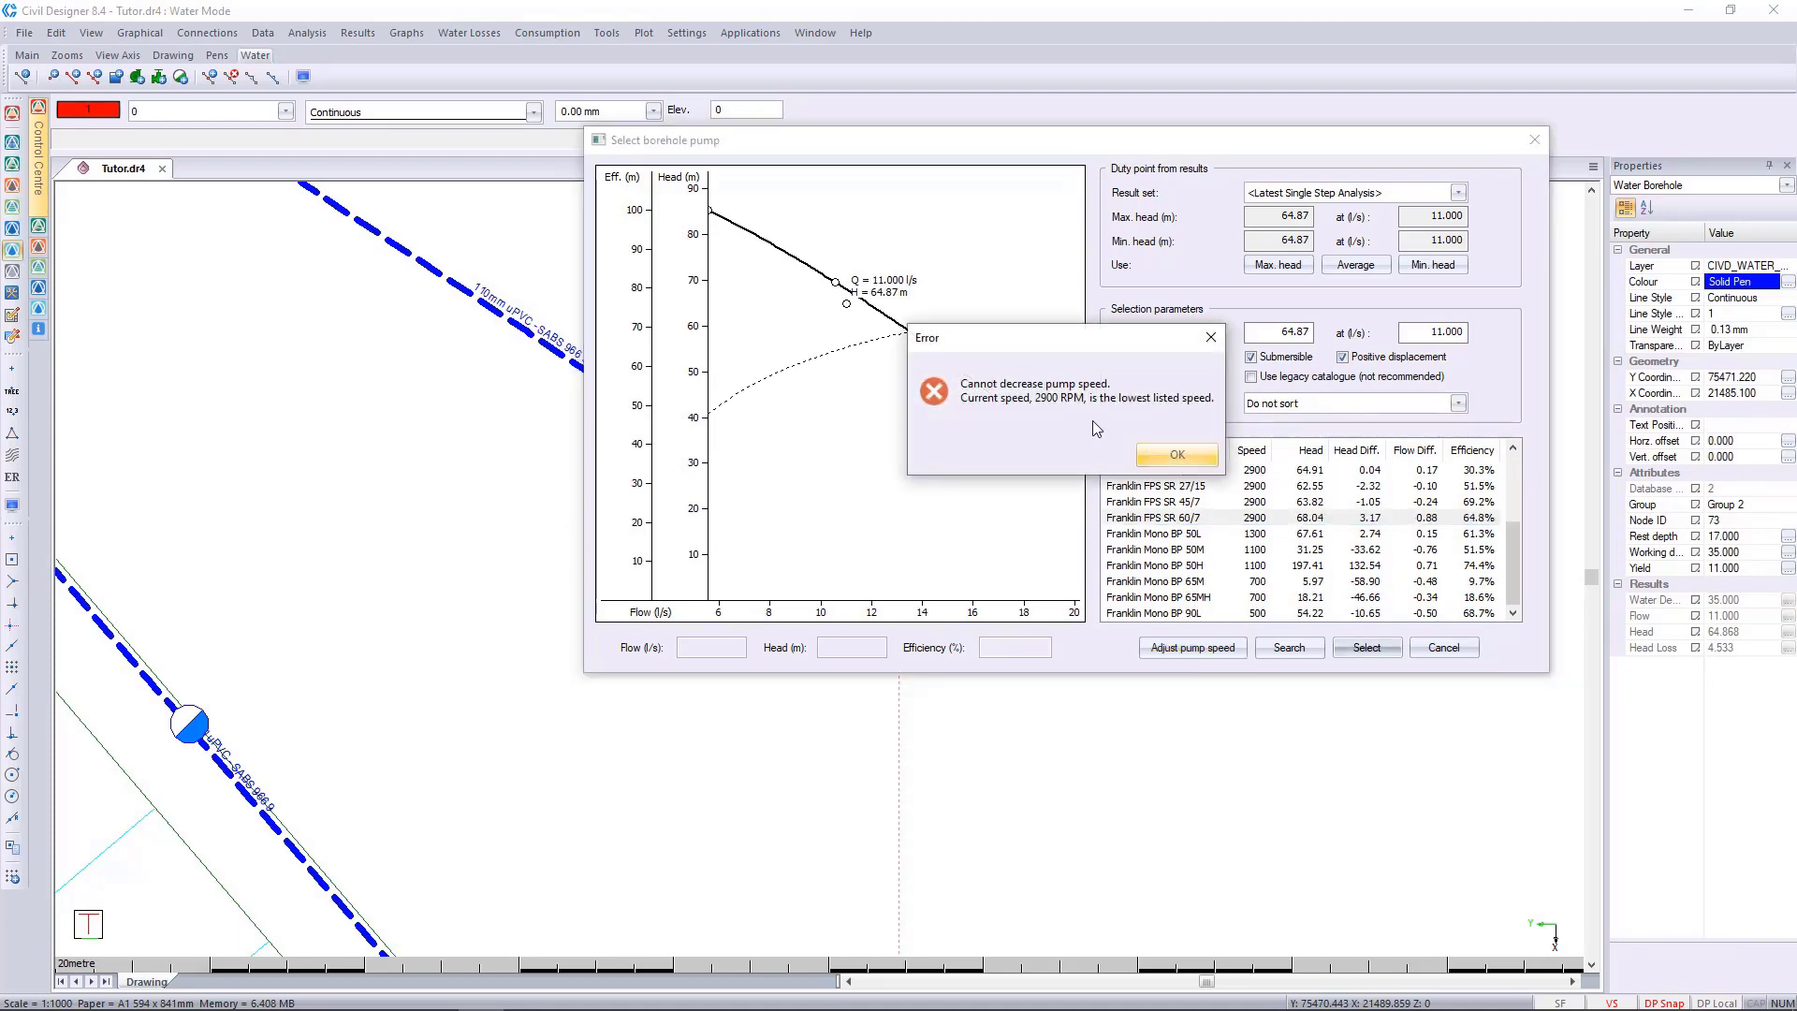
click(1172, 457)
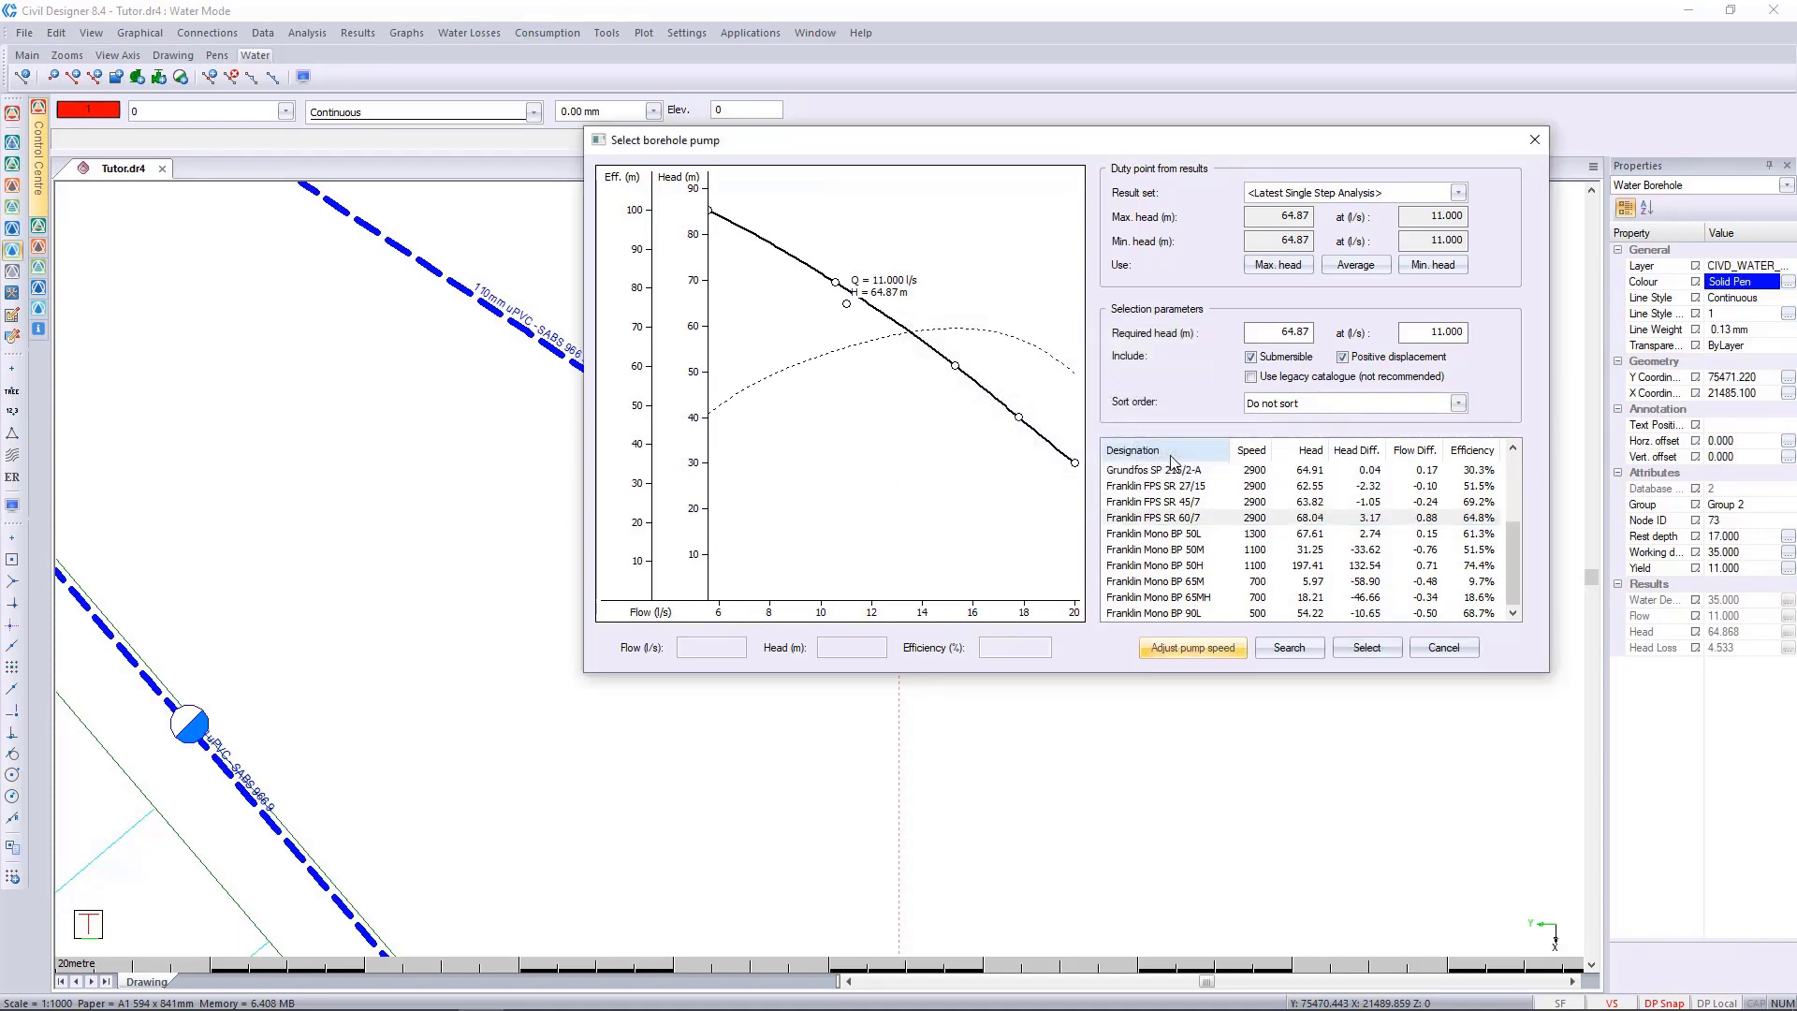
Assign the Grundfos SP 46/6 pump to the borehole and save the borehole data.
scroll(1139, 533, up, 3)
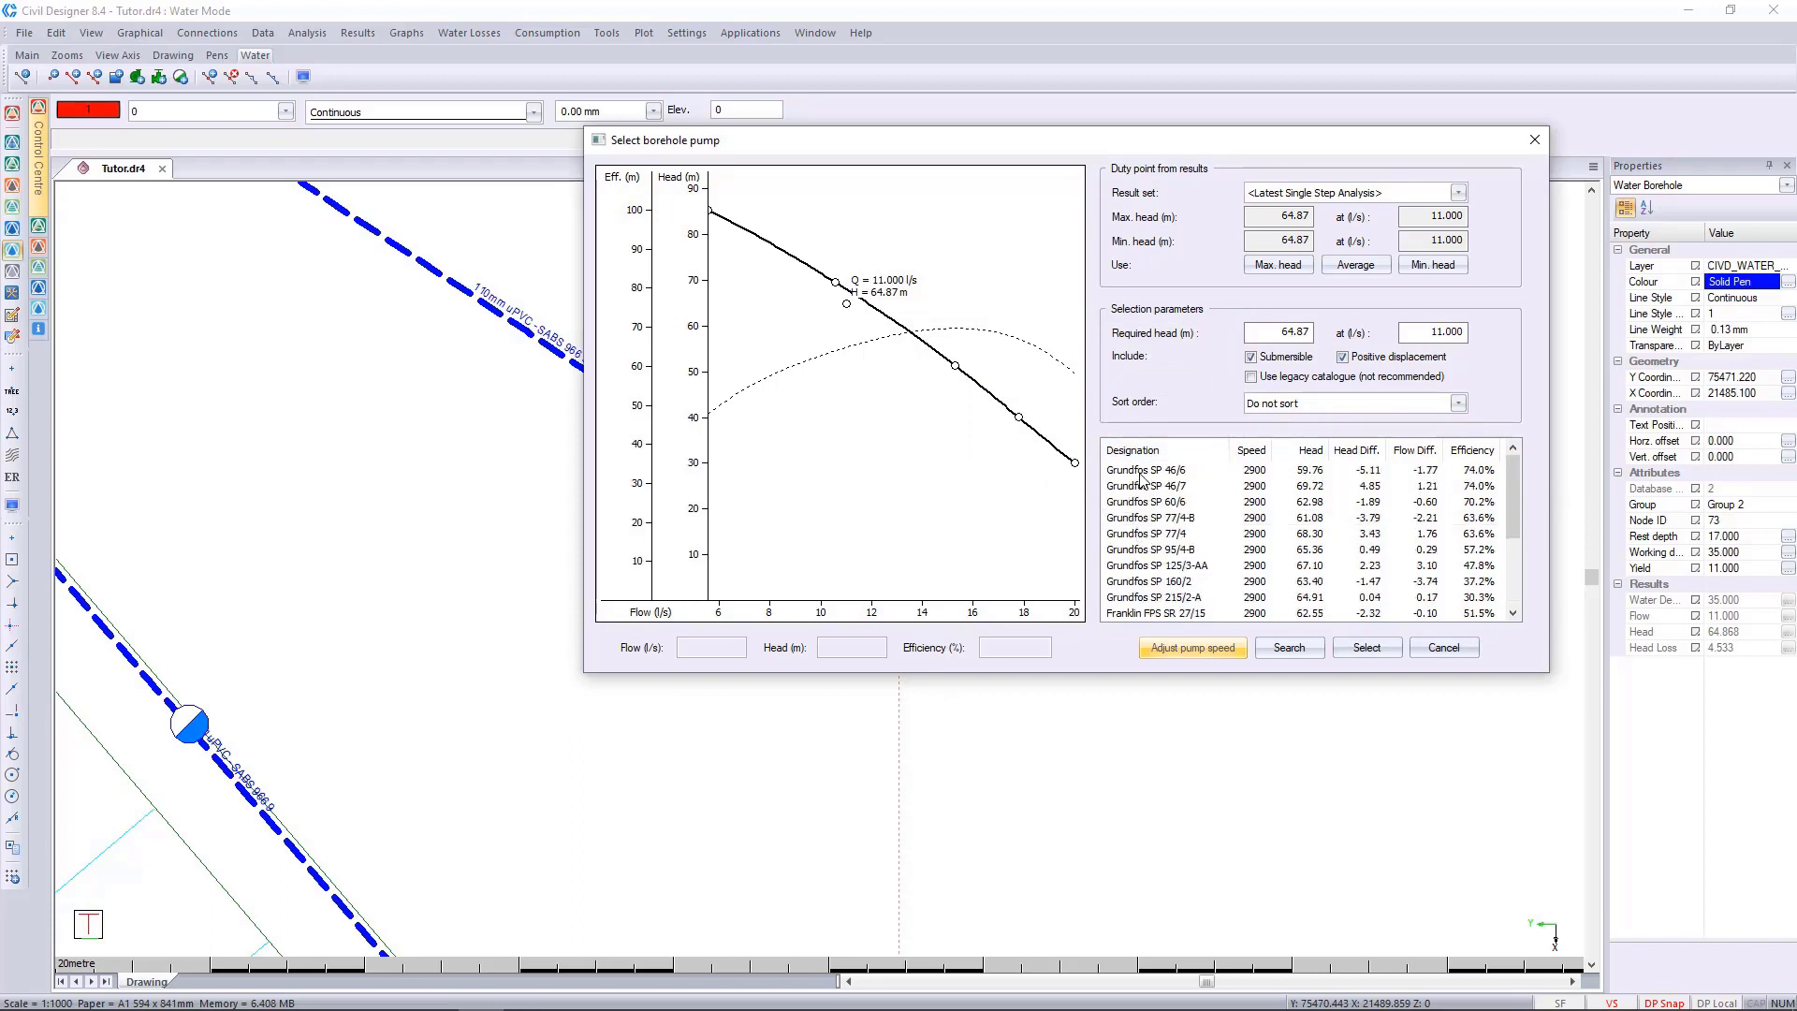
click(1144, 473)
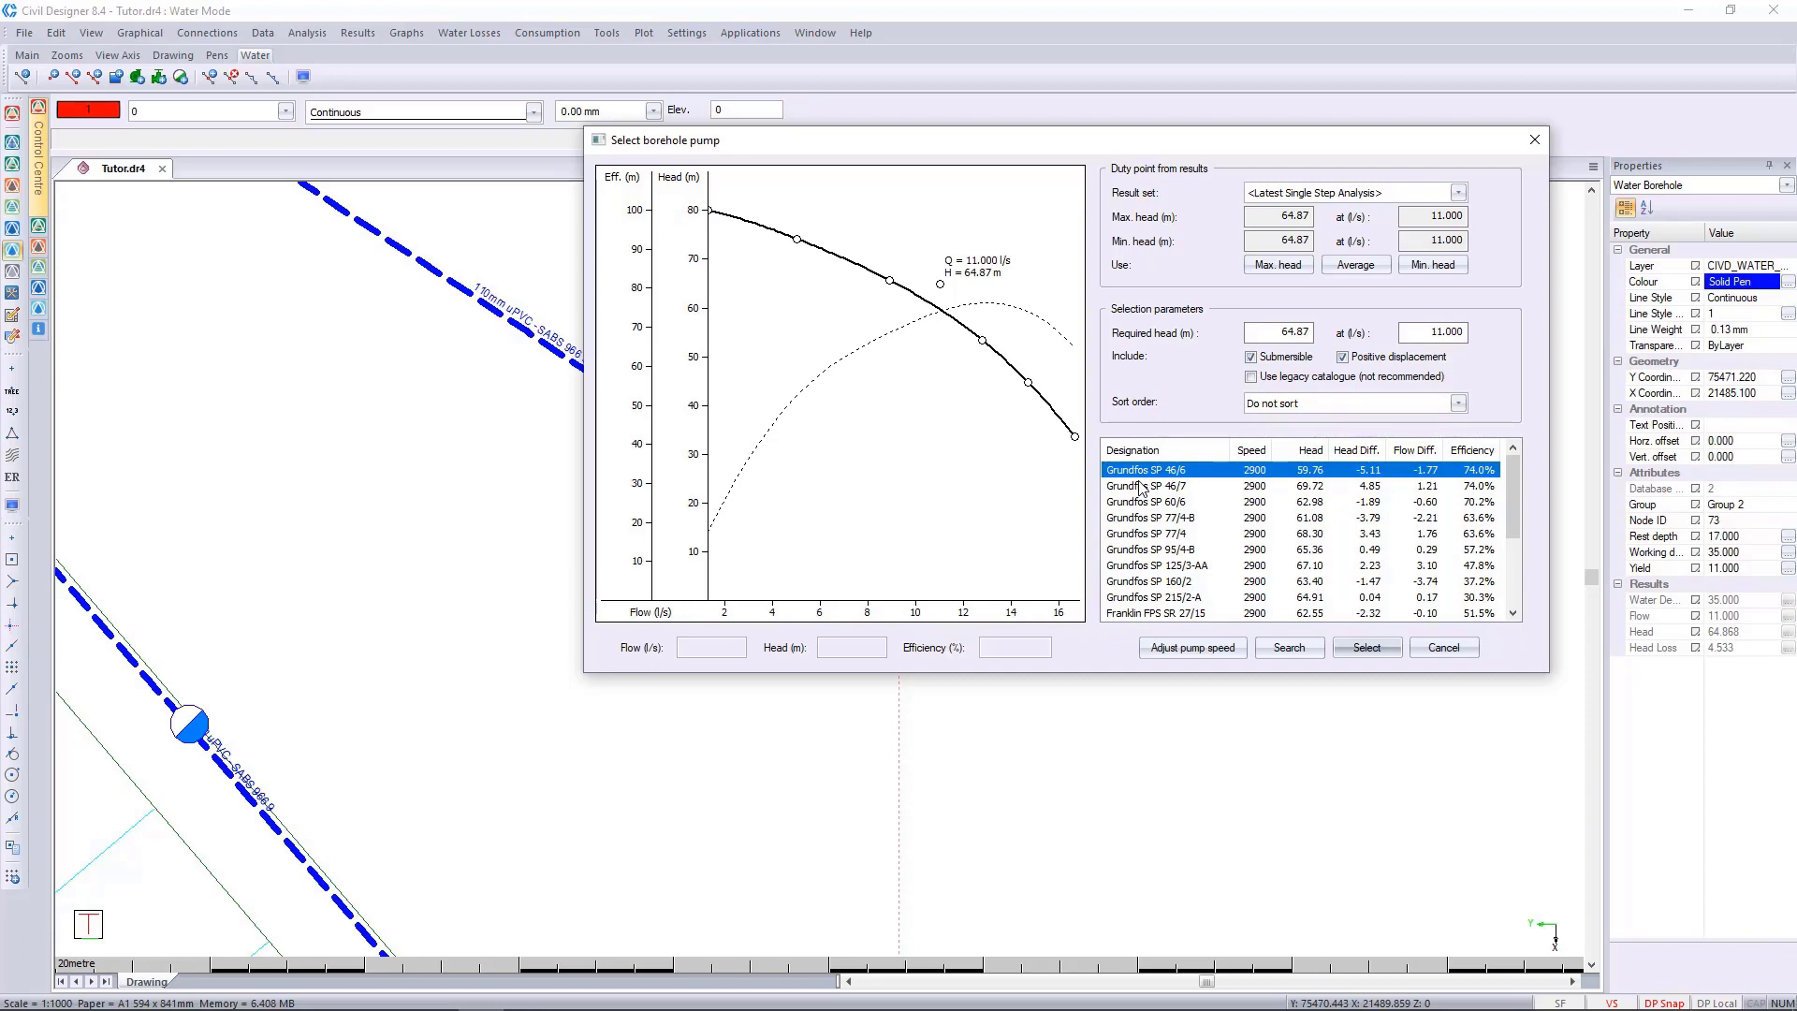
scroll(1184, 570, down, 3)
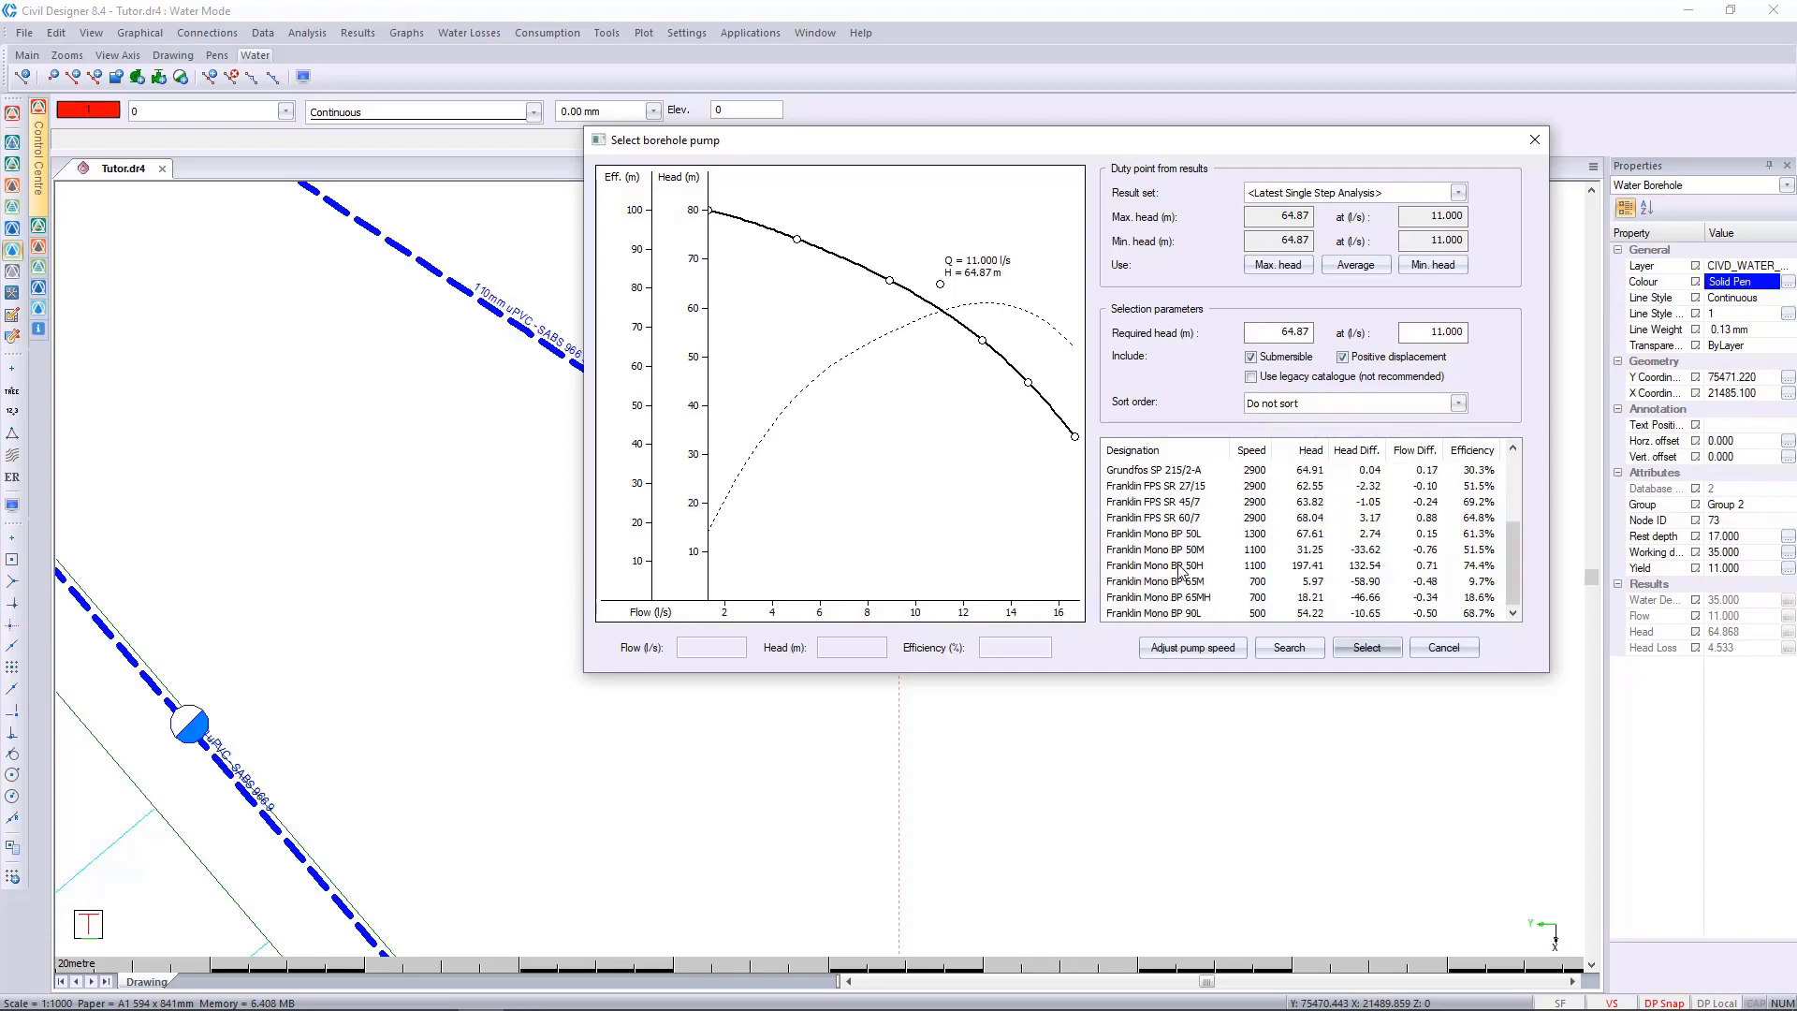
scroll(1181, 572, up, 3)
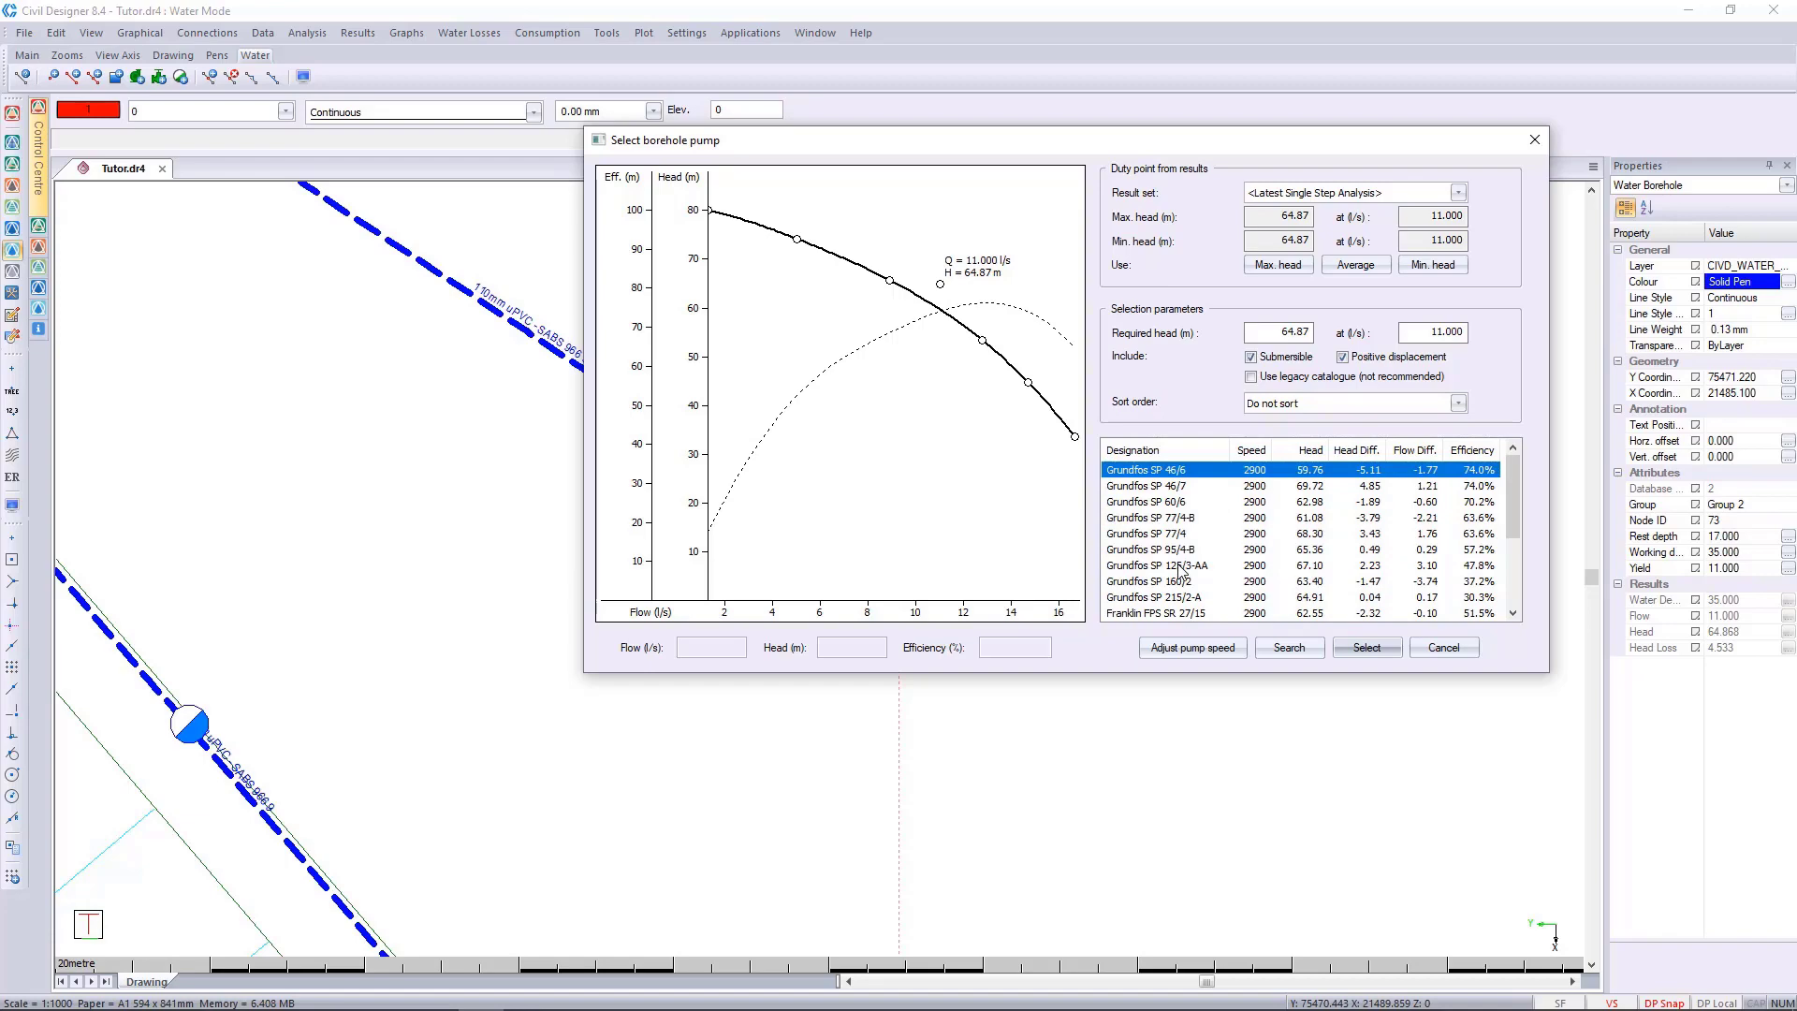
click(1345, 646)
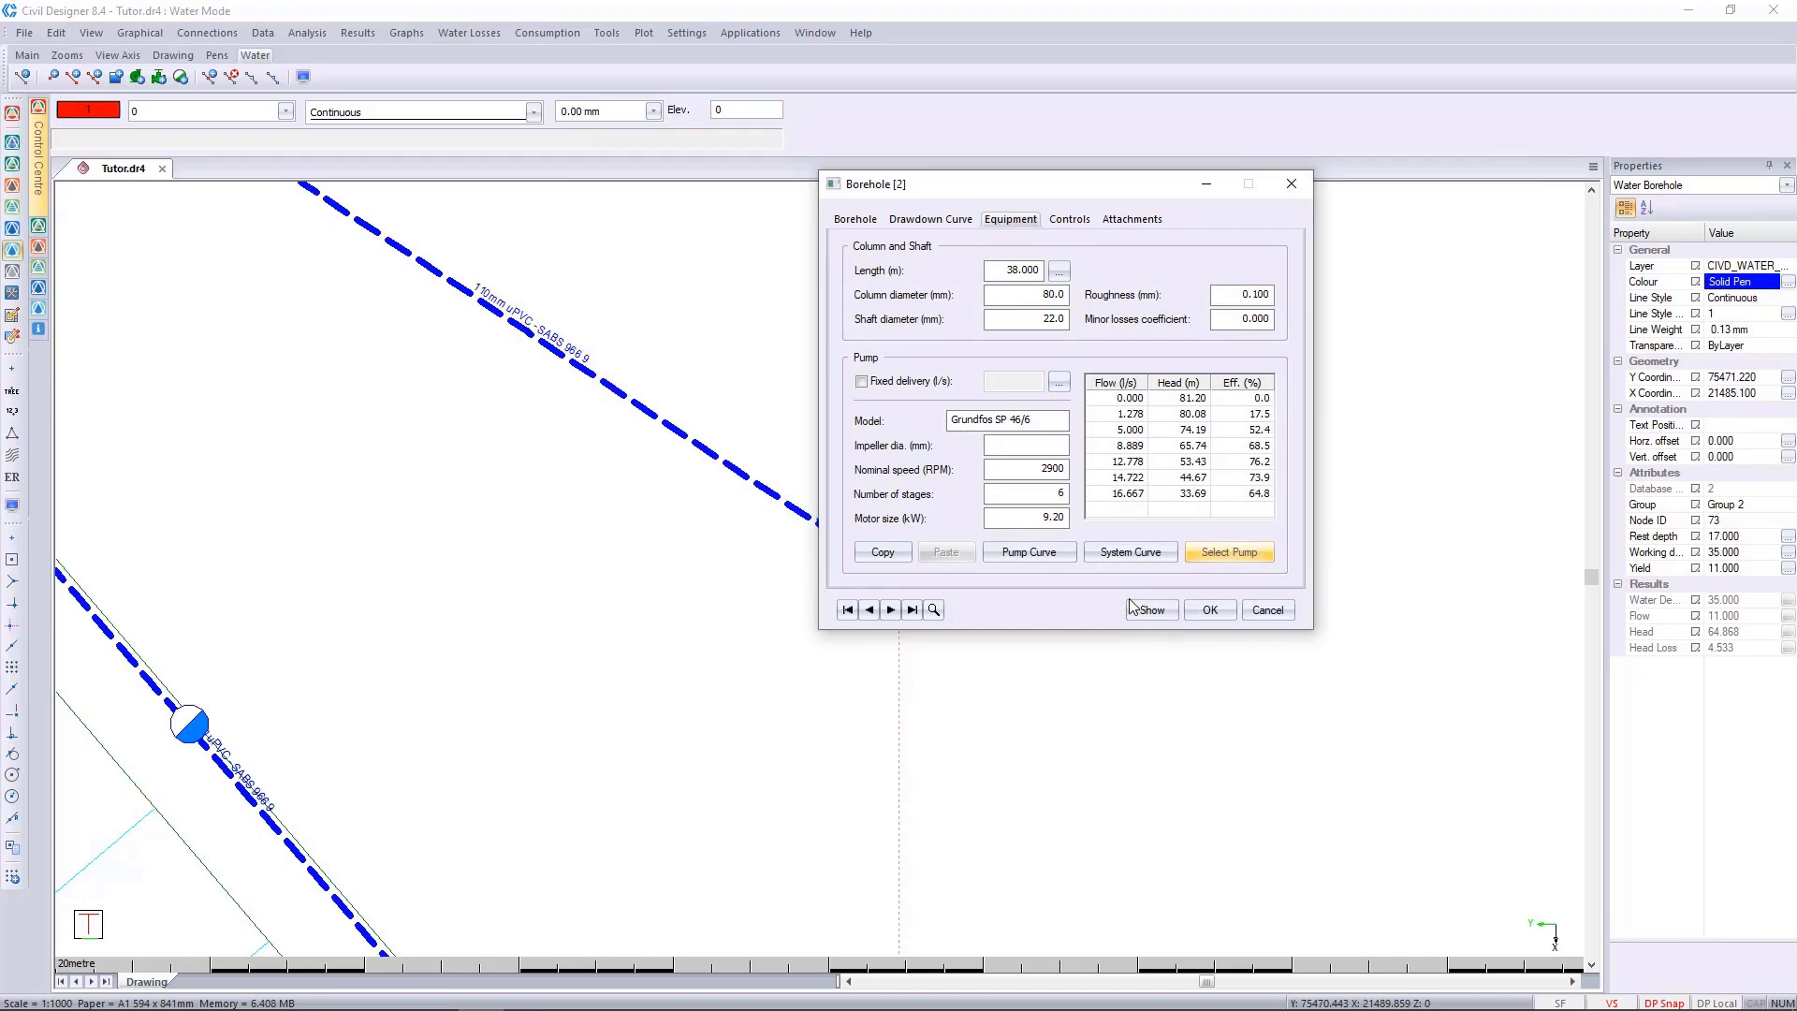
click(1205, 613)
Rerun the single step analysis at average demand with the selected pump and check its messages.
scroll(945, 593, down, 3)
scroll(618, 576, down, 1)
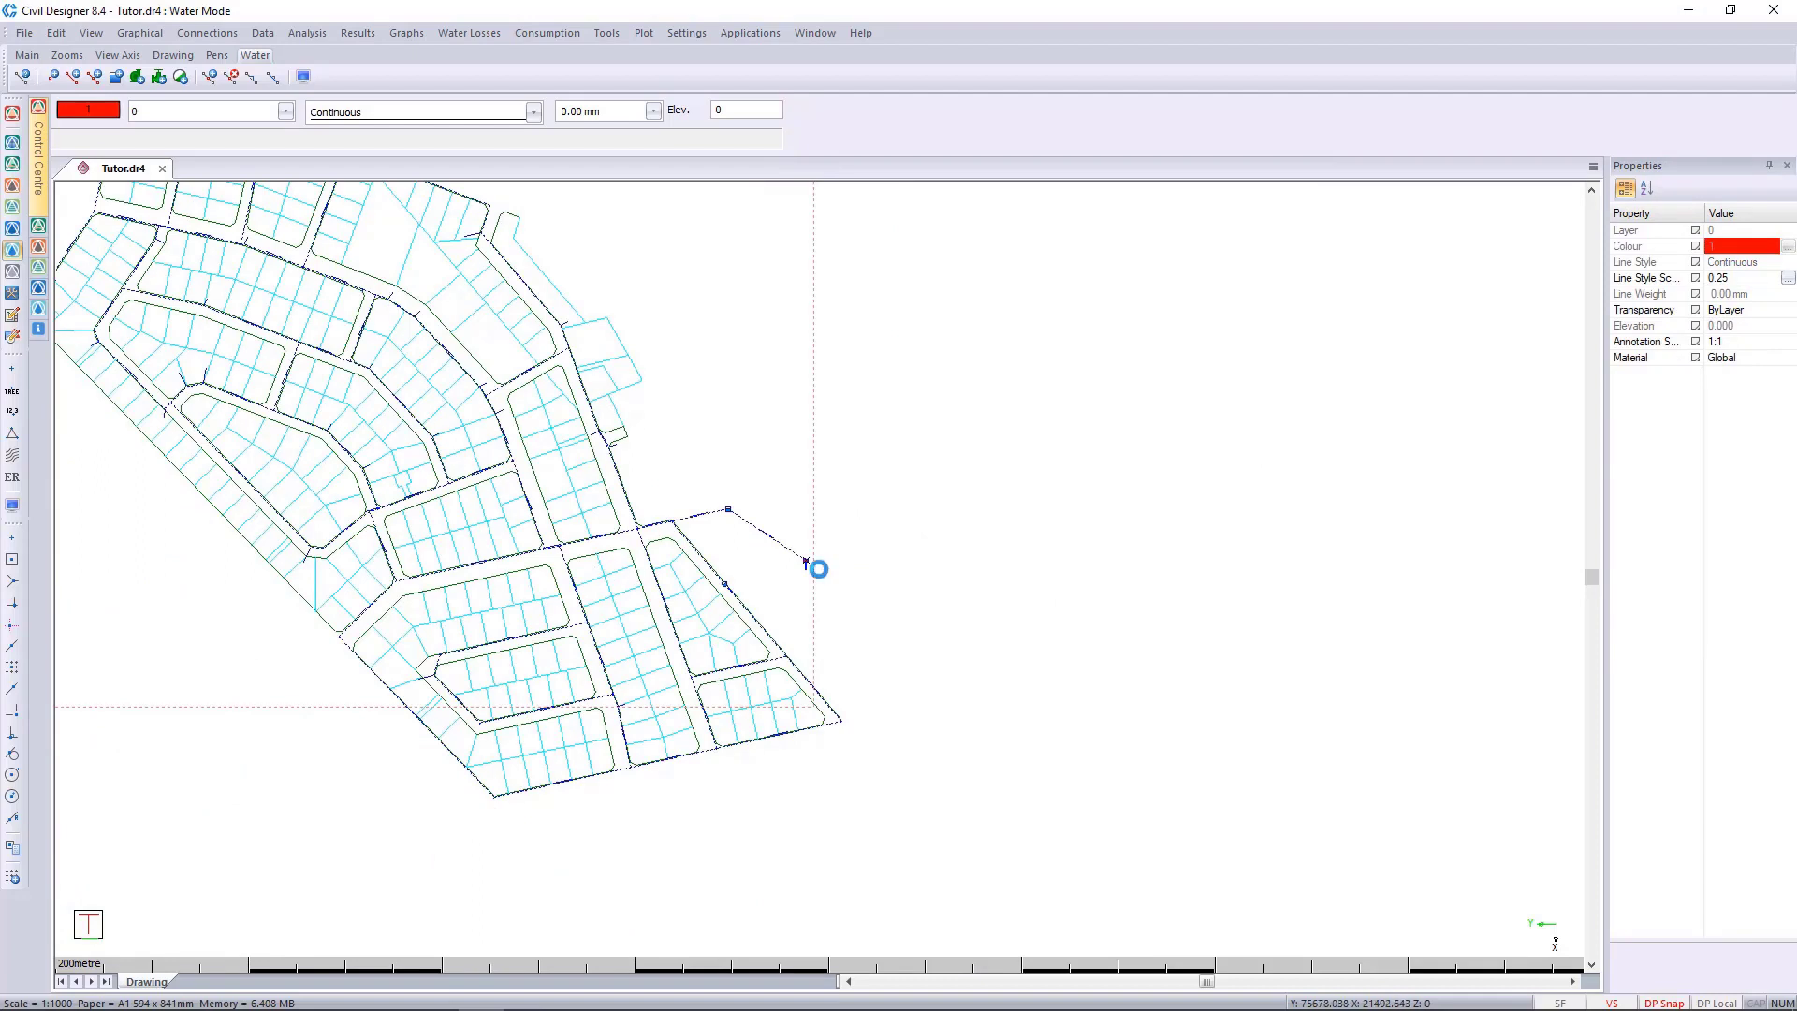
click(304, 33)
click(338, 102)
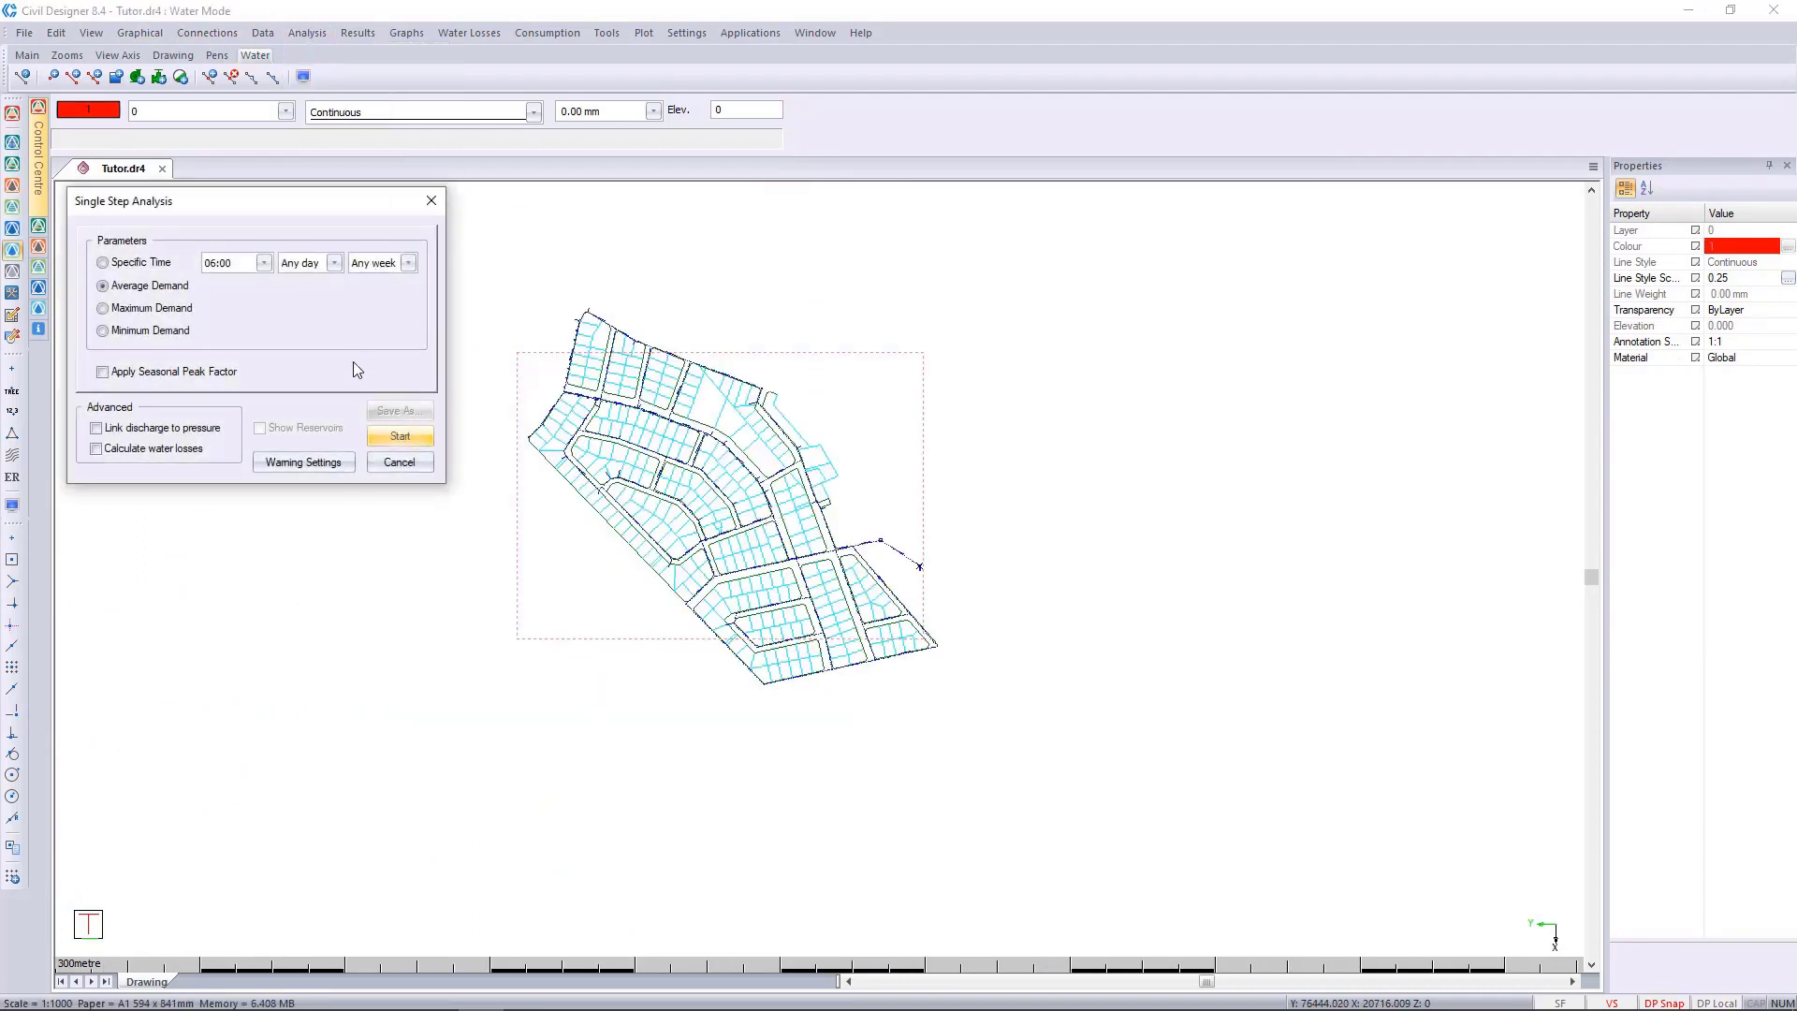
click(400, 436)
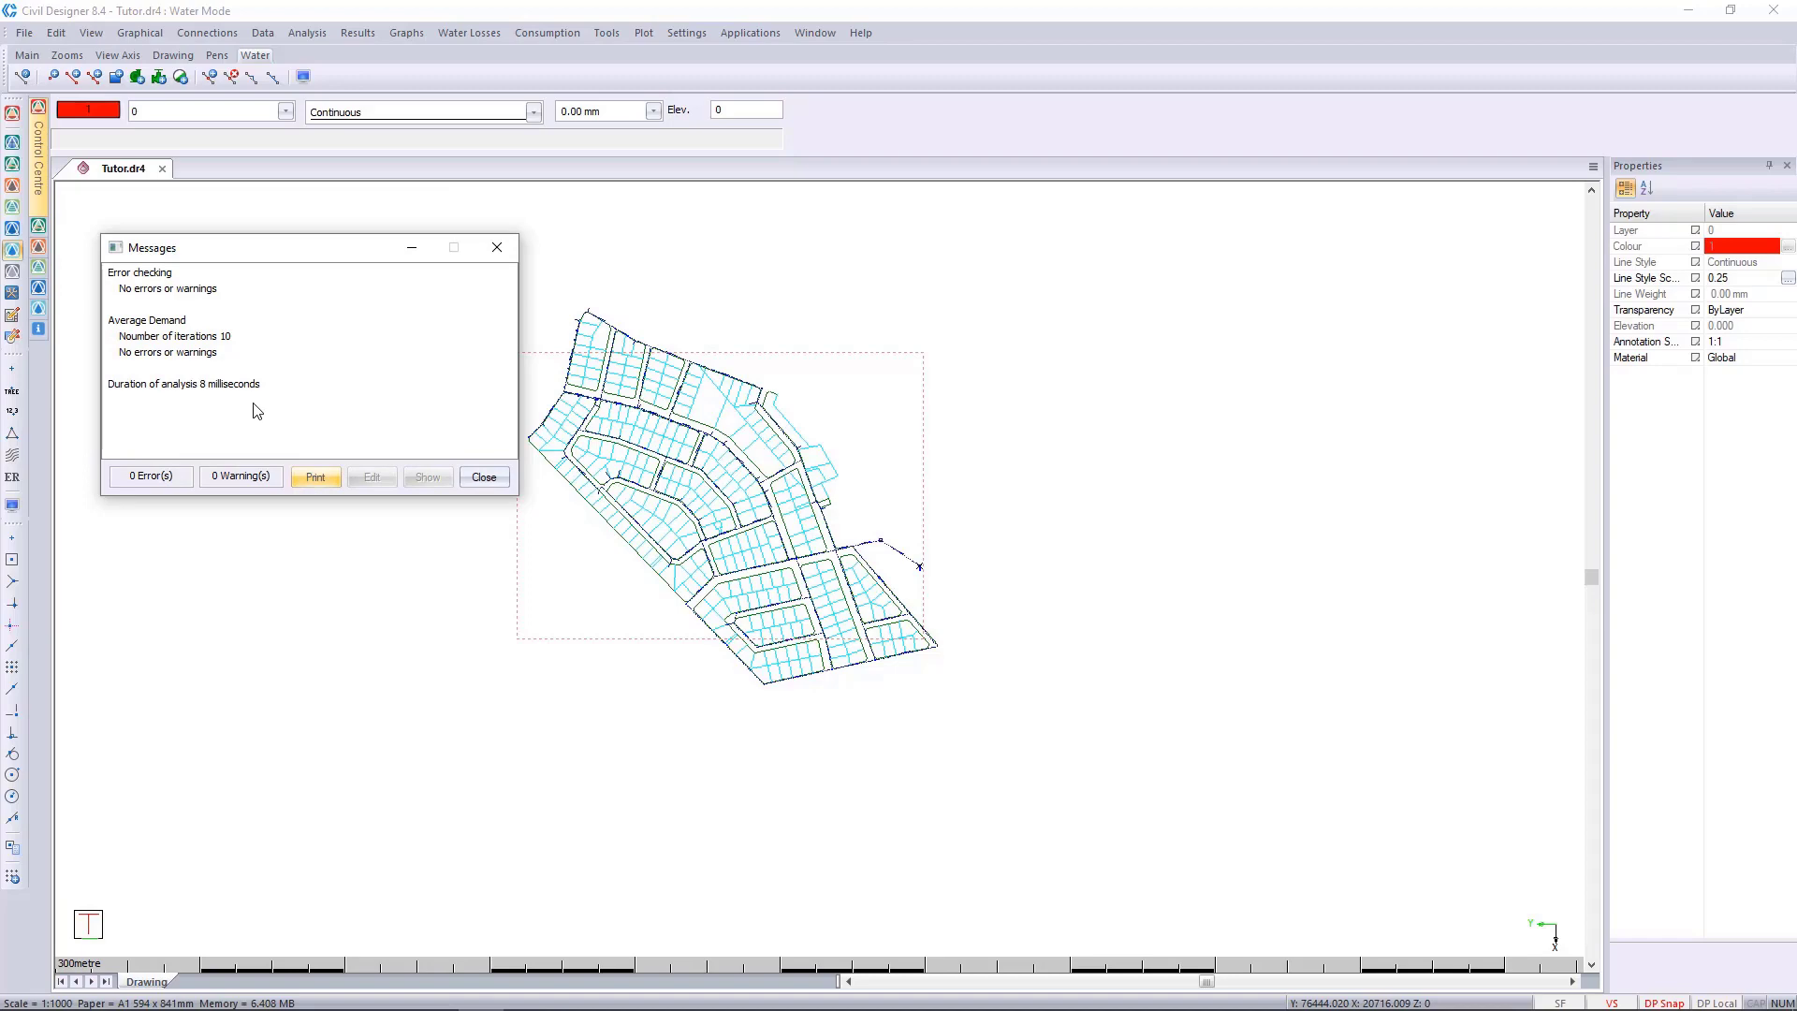
click(484, 478)
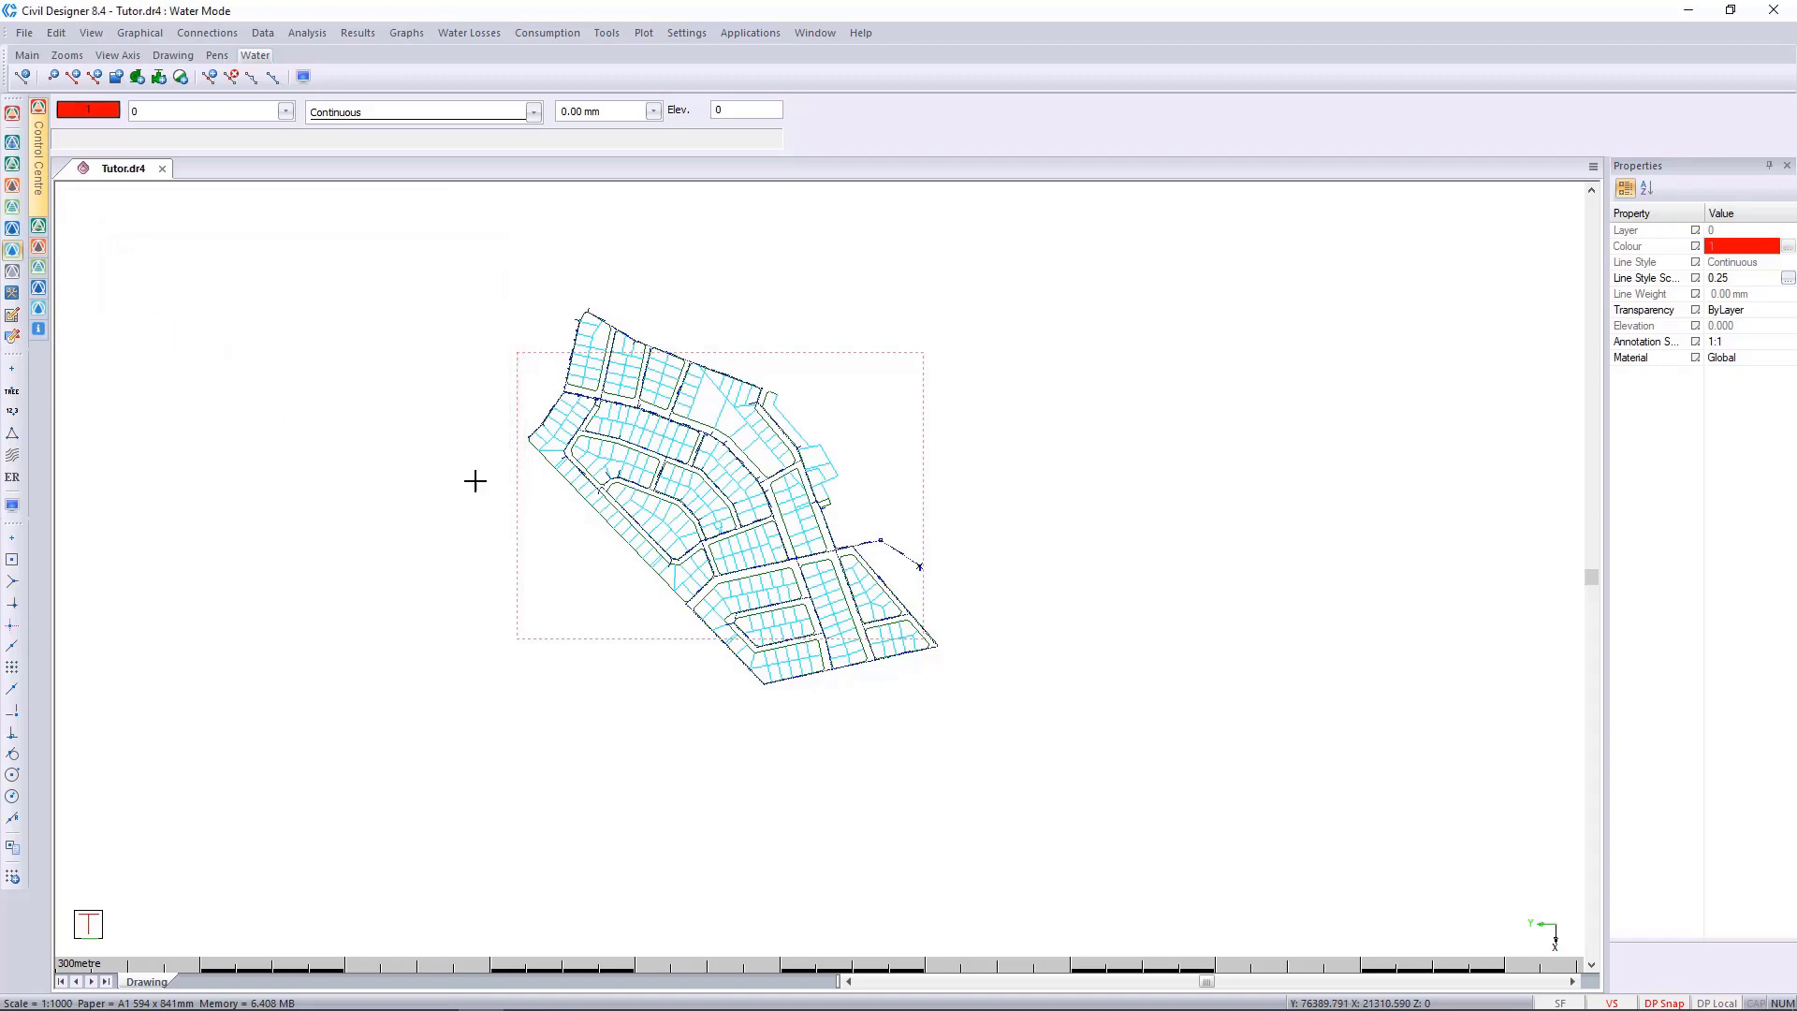
Run a 24-hour time simulation of the network starting at 00:00 with 15-minute increments.
scroll(482, 483, up, 2)
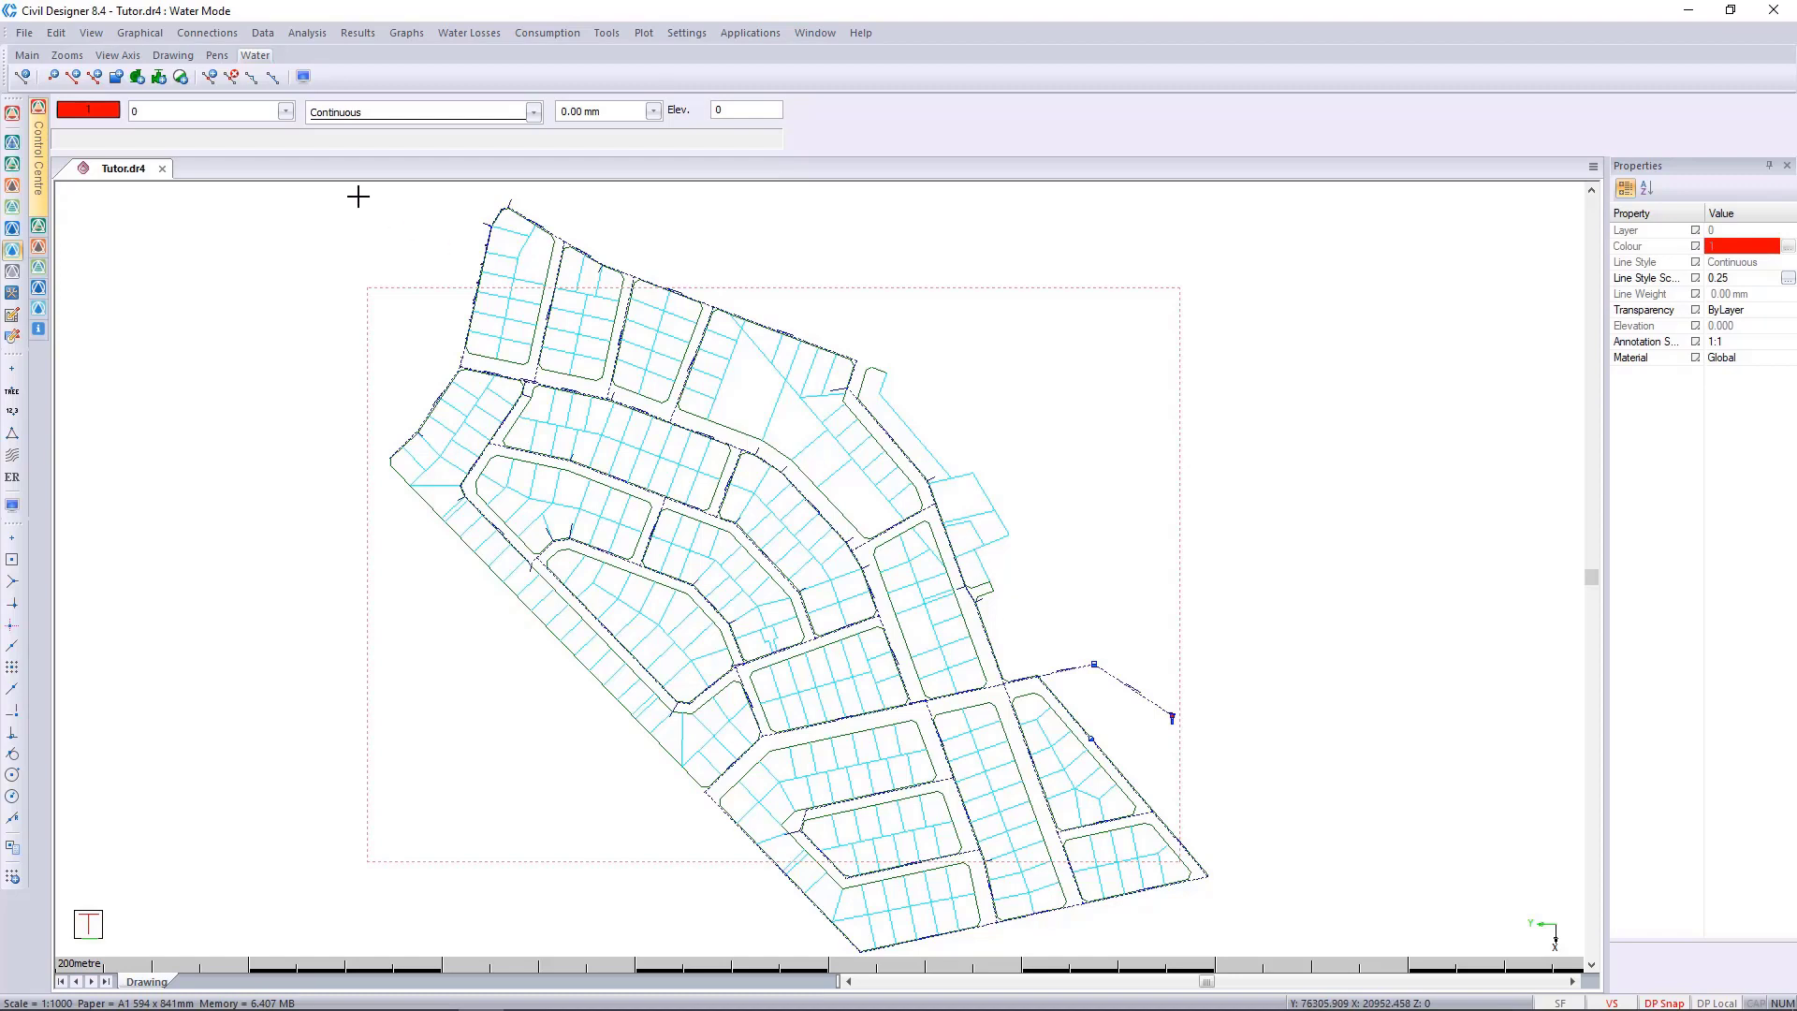
click(309, 32)
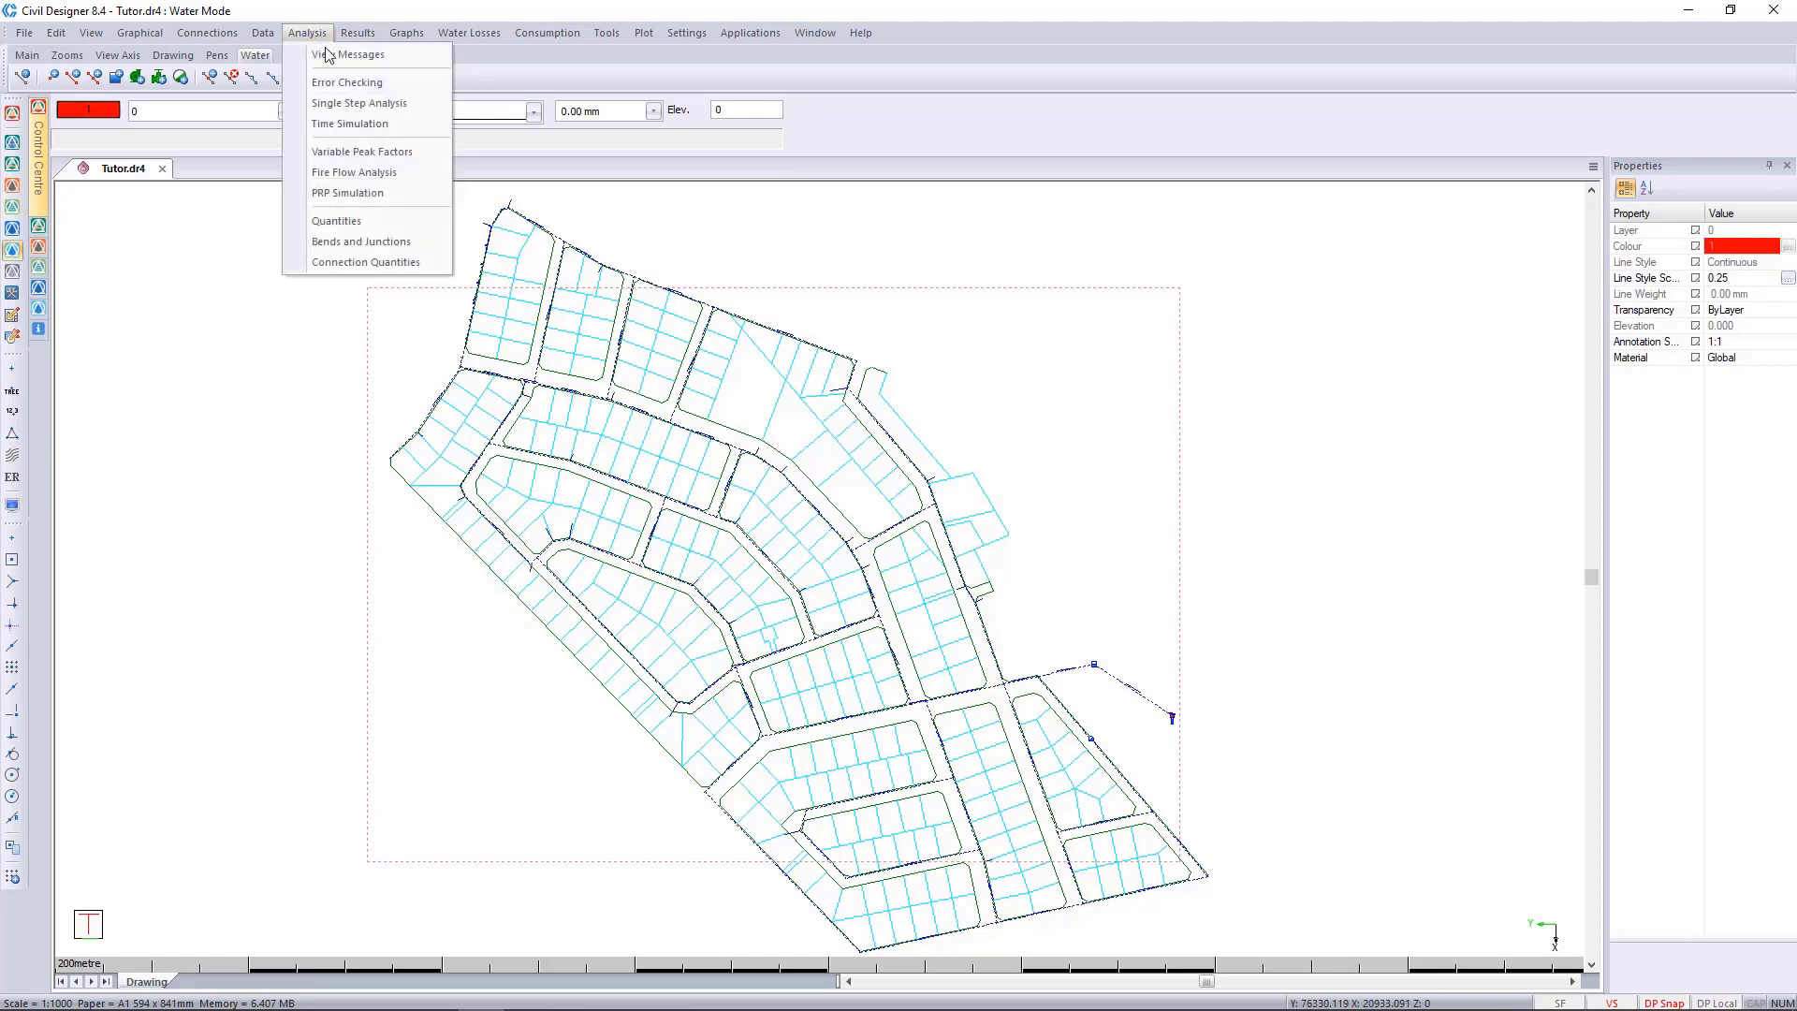
click(356, 130)
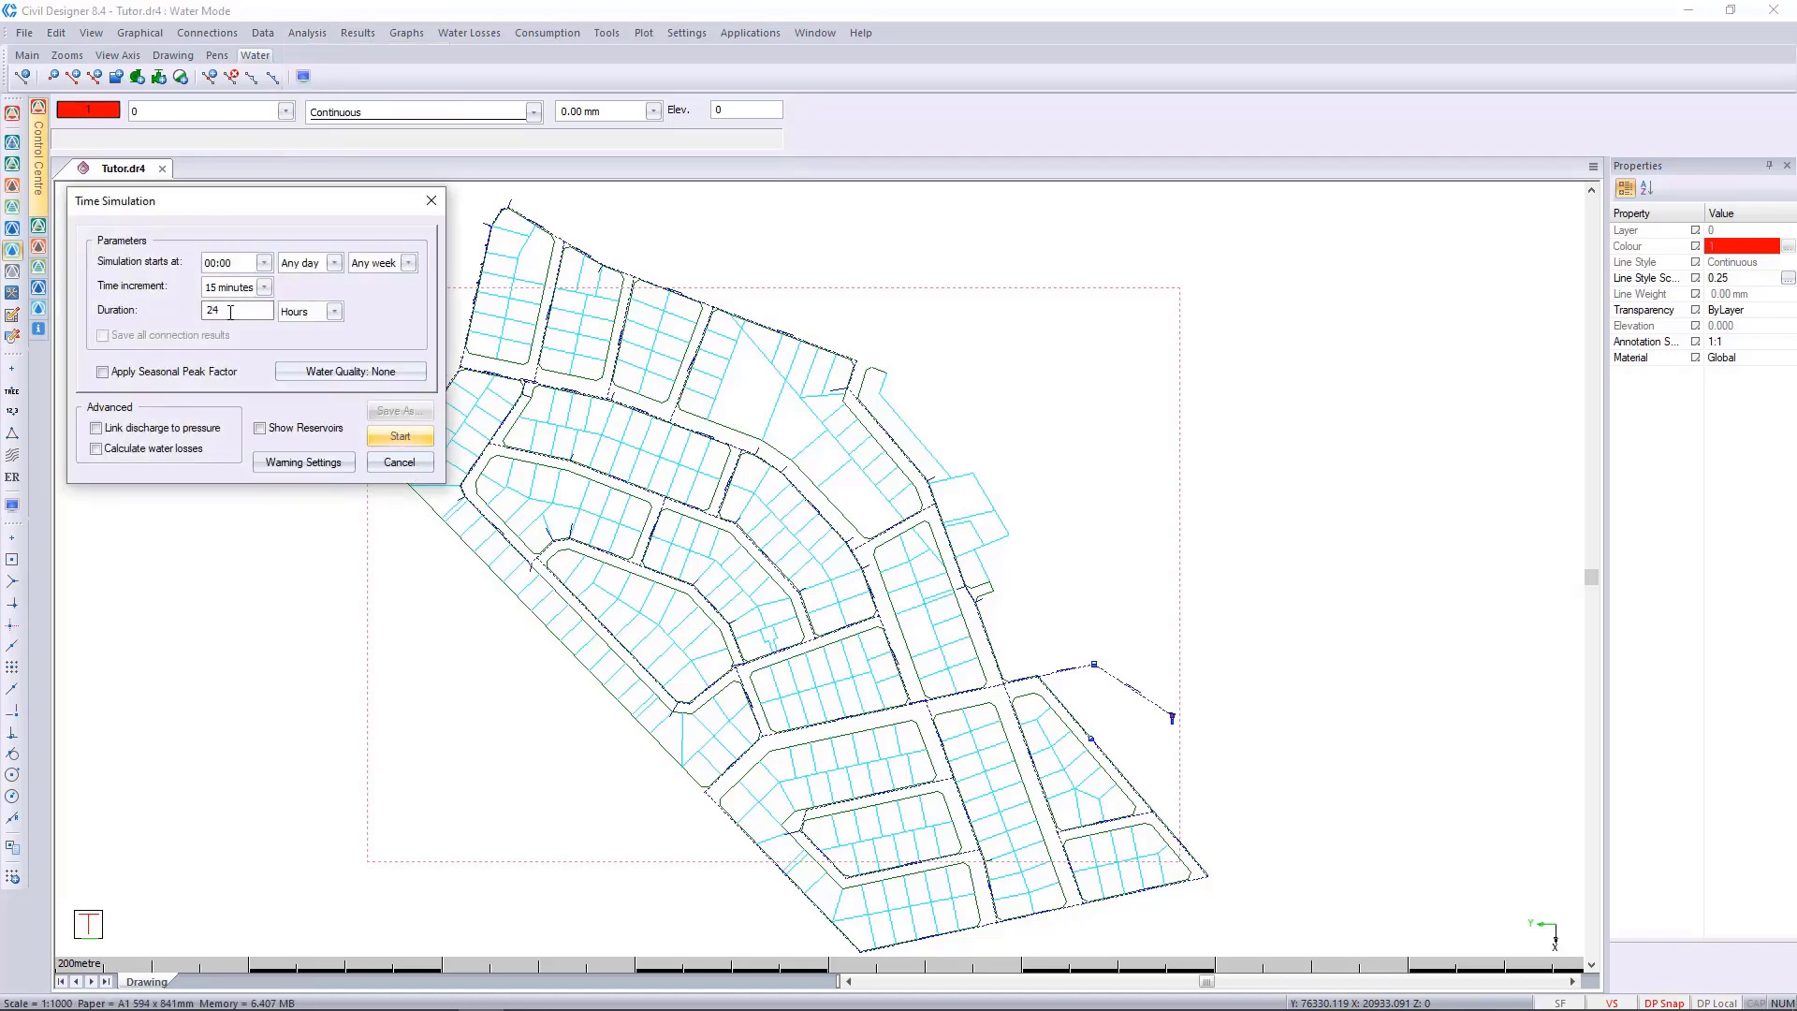
click(219, 313)
click(406, 443)
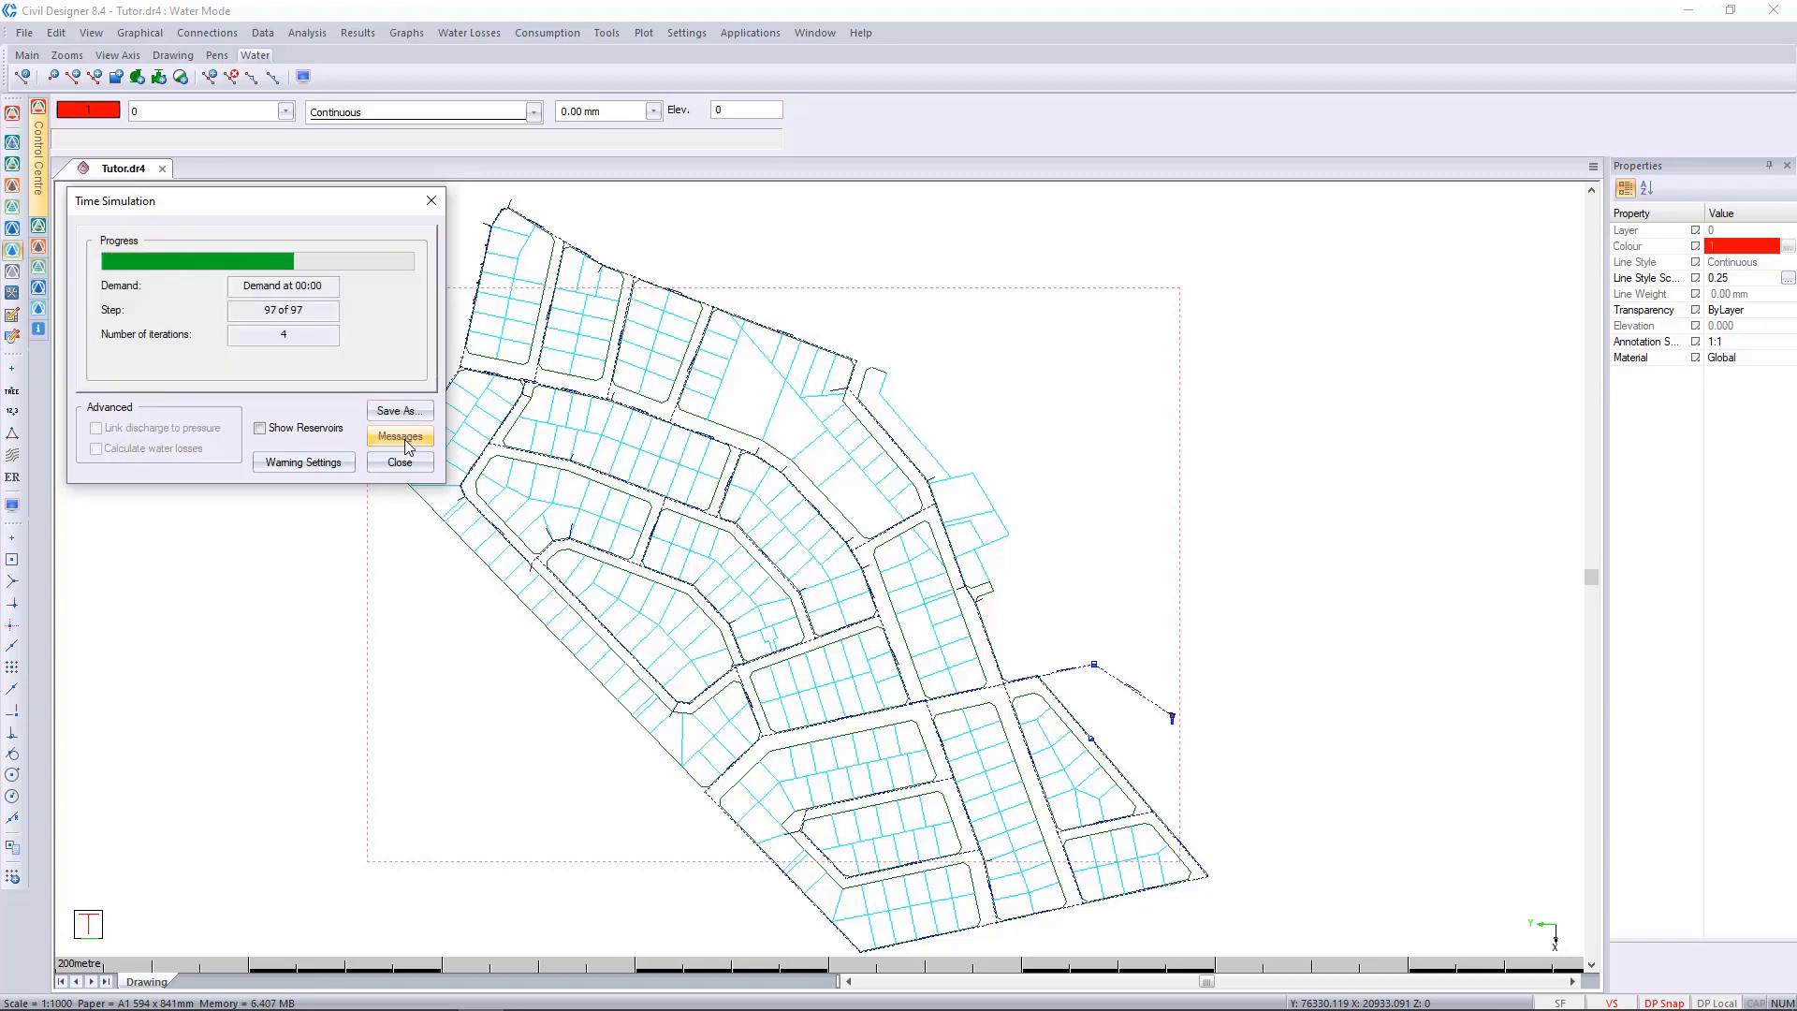
Review the time simulation's messages through to the last time step, then close them.
click(400, 437)
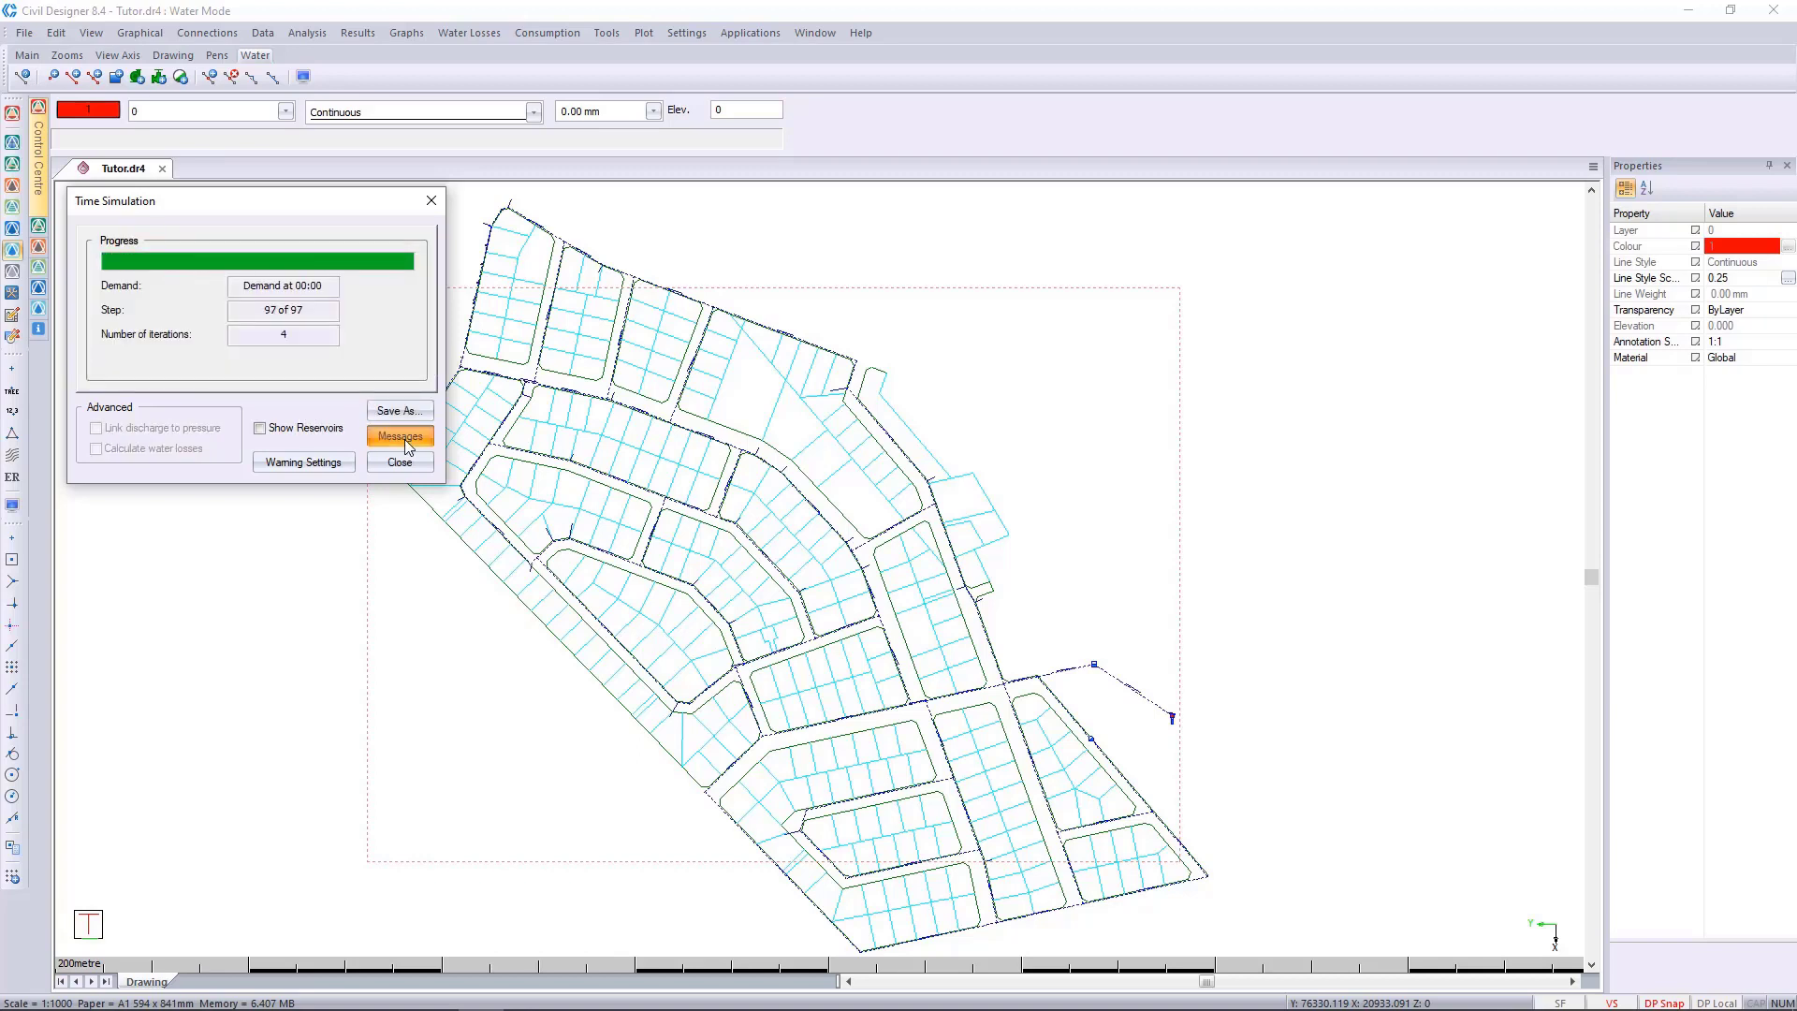
scroll(350, 427, down, 15)
scroll(350, 427, down, 20)
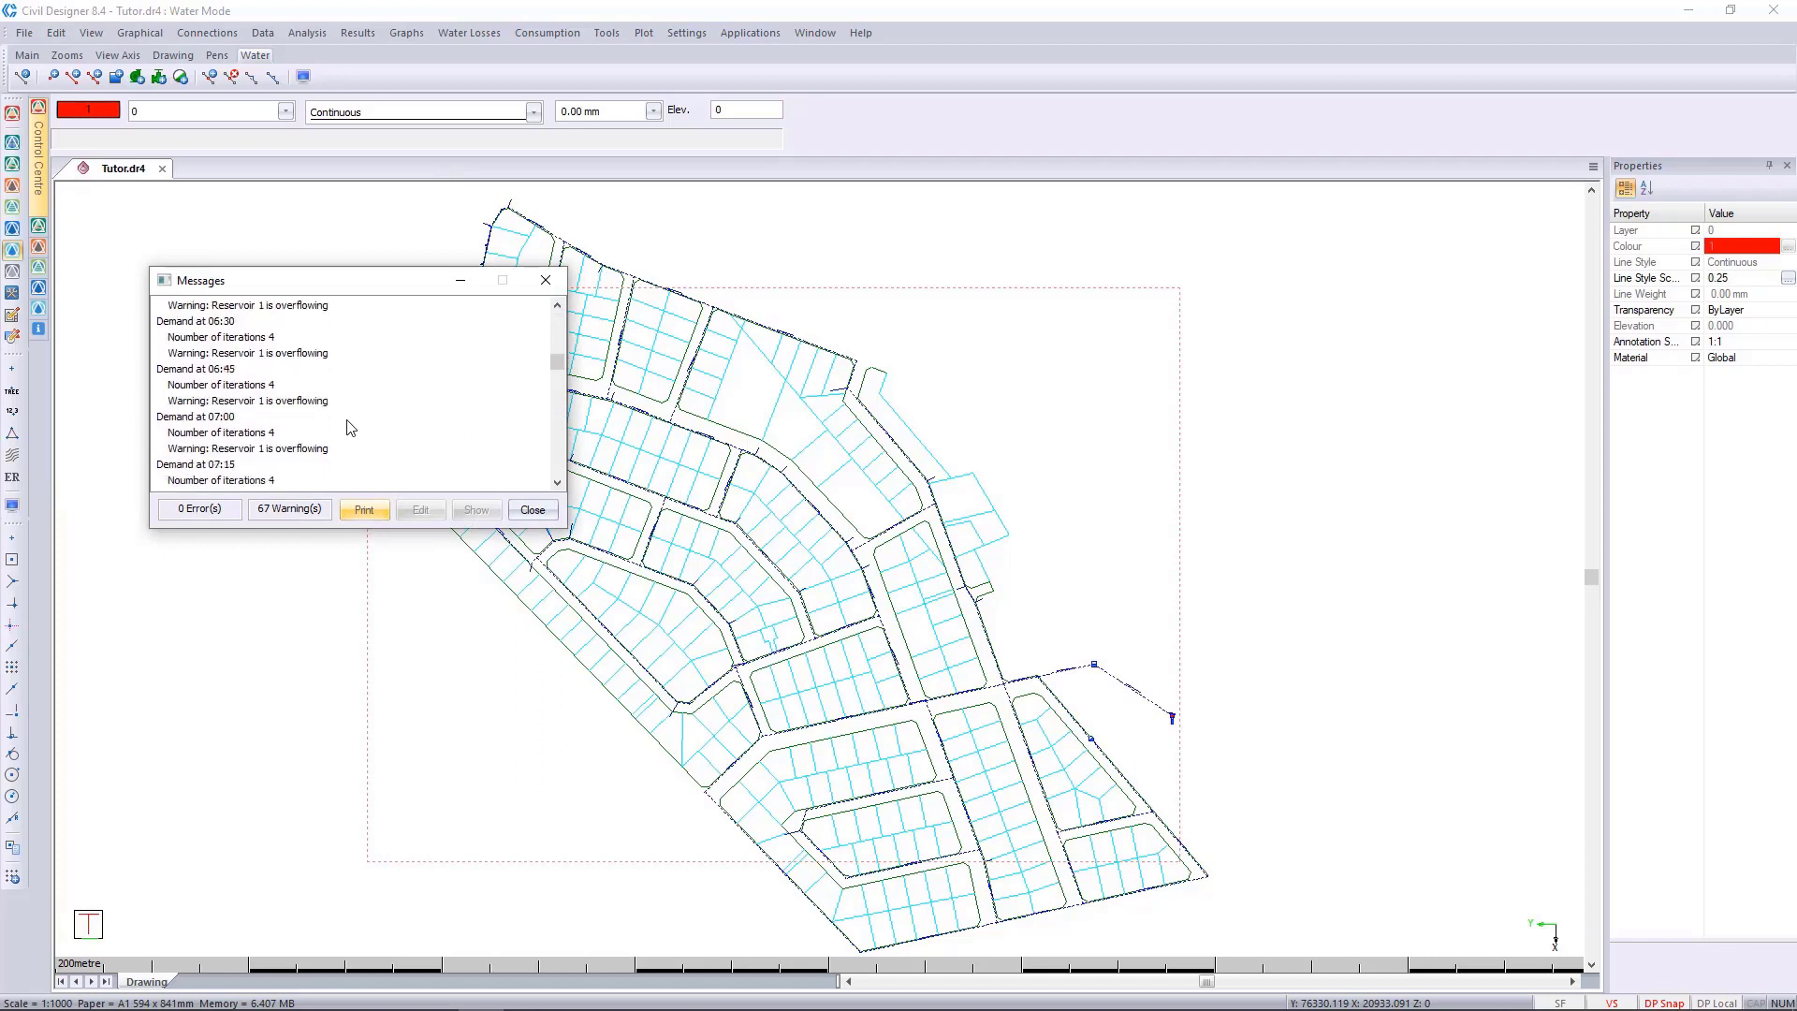
scroll(353, 426, down, 20)
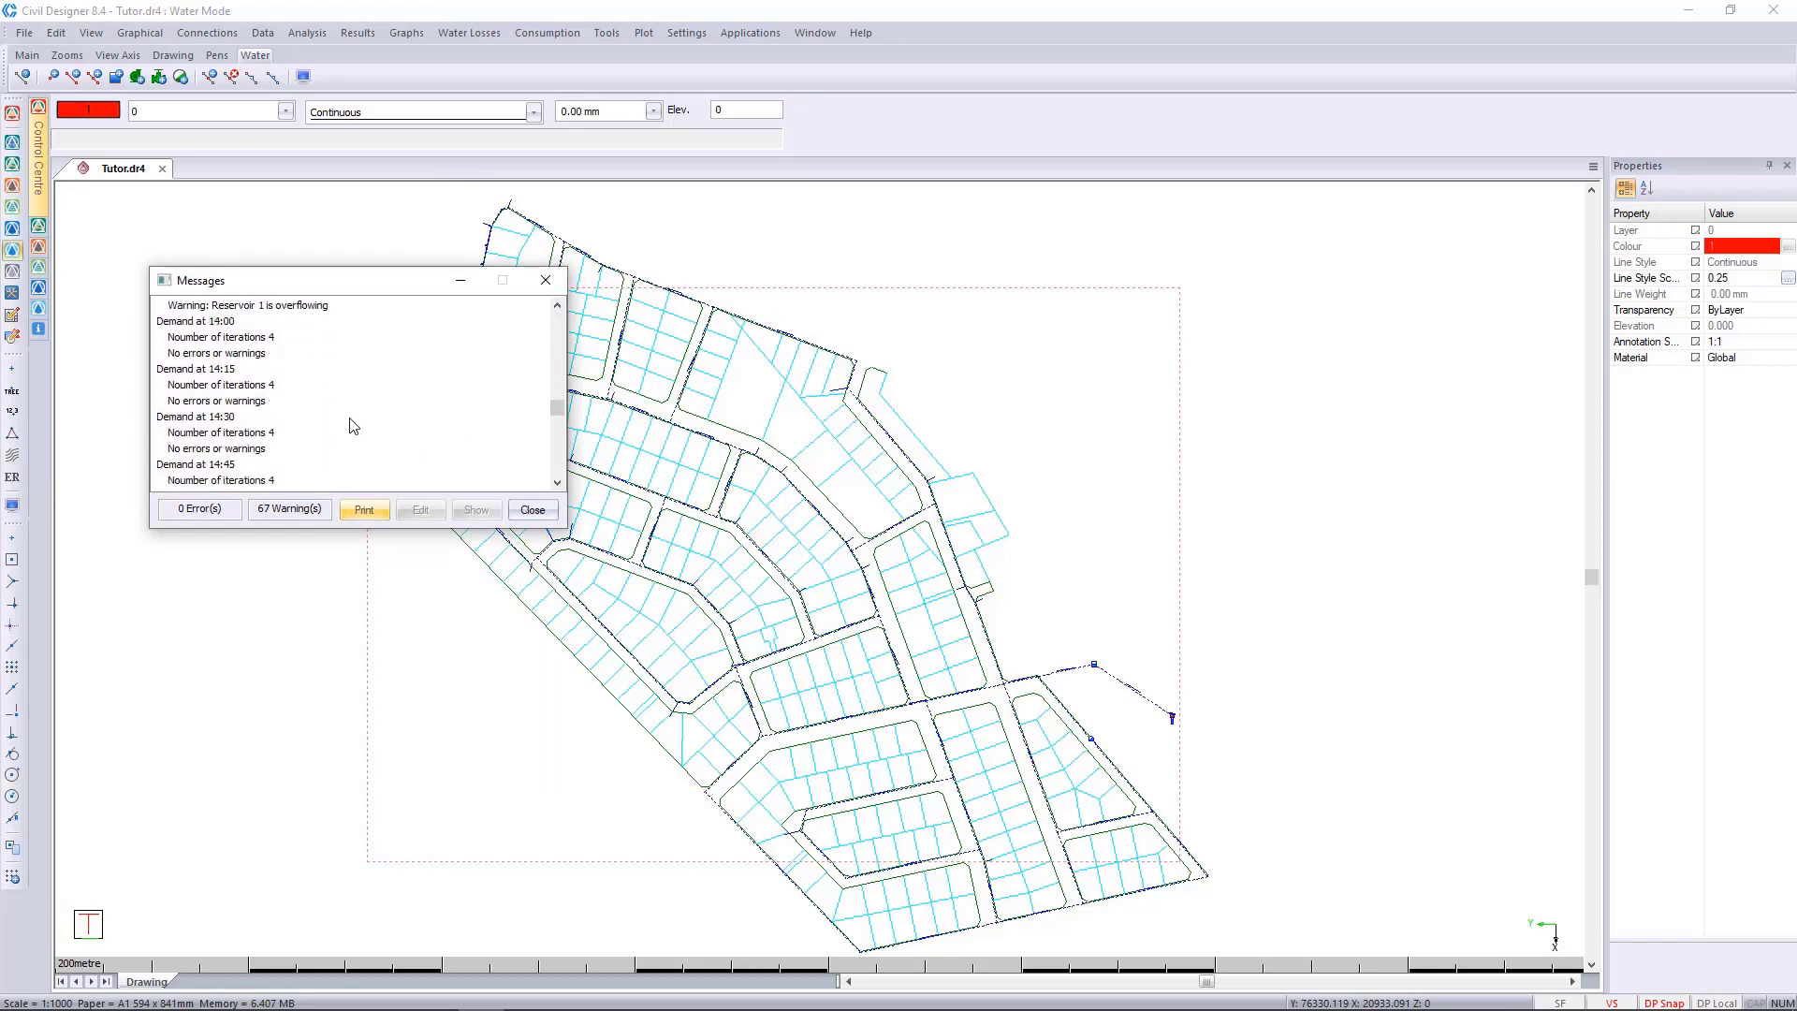
scroll(352, 425, down, 15)
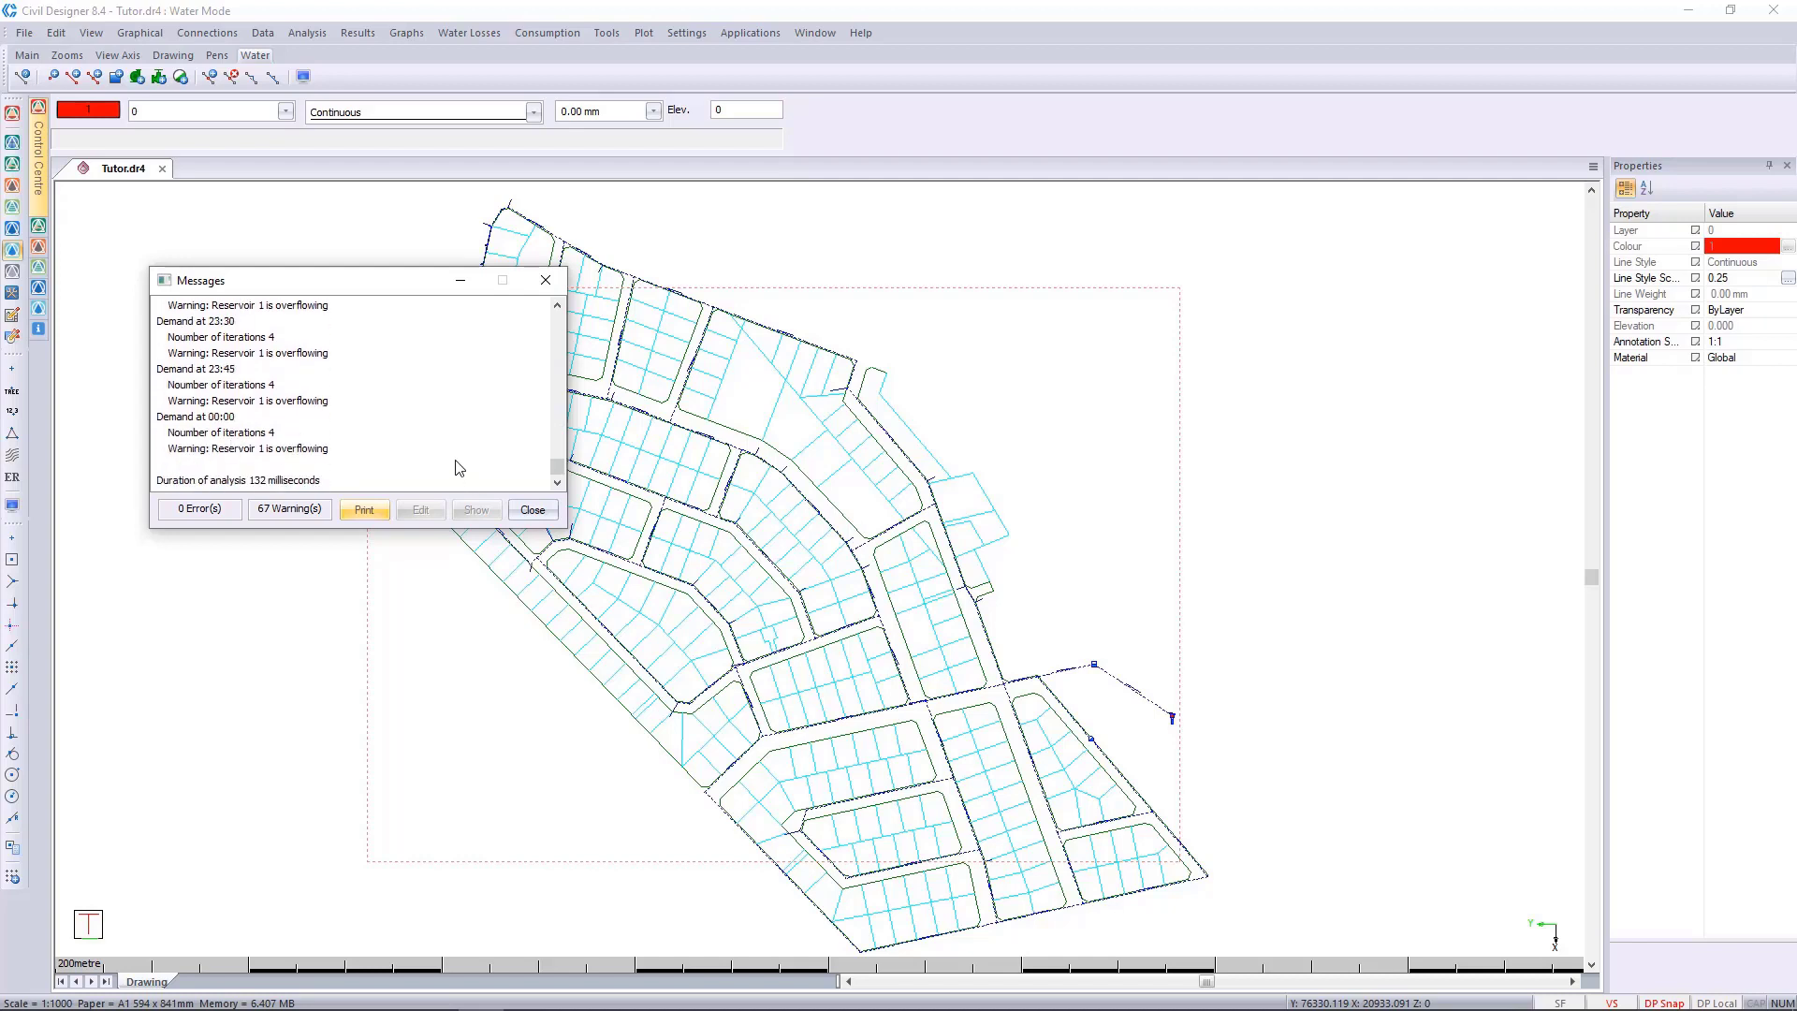
click(532, 509)
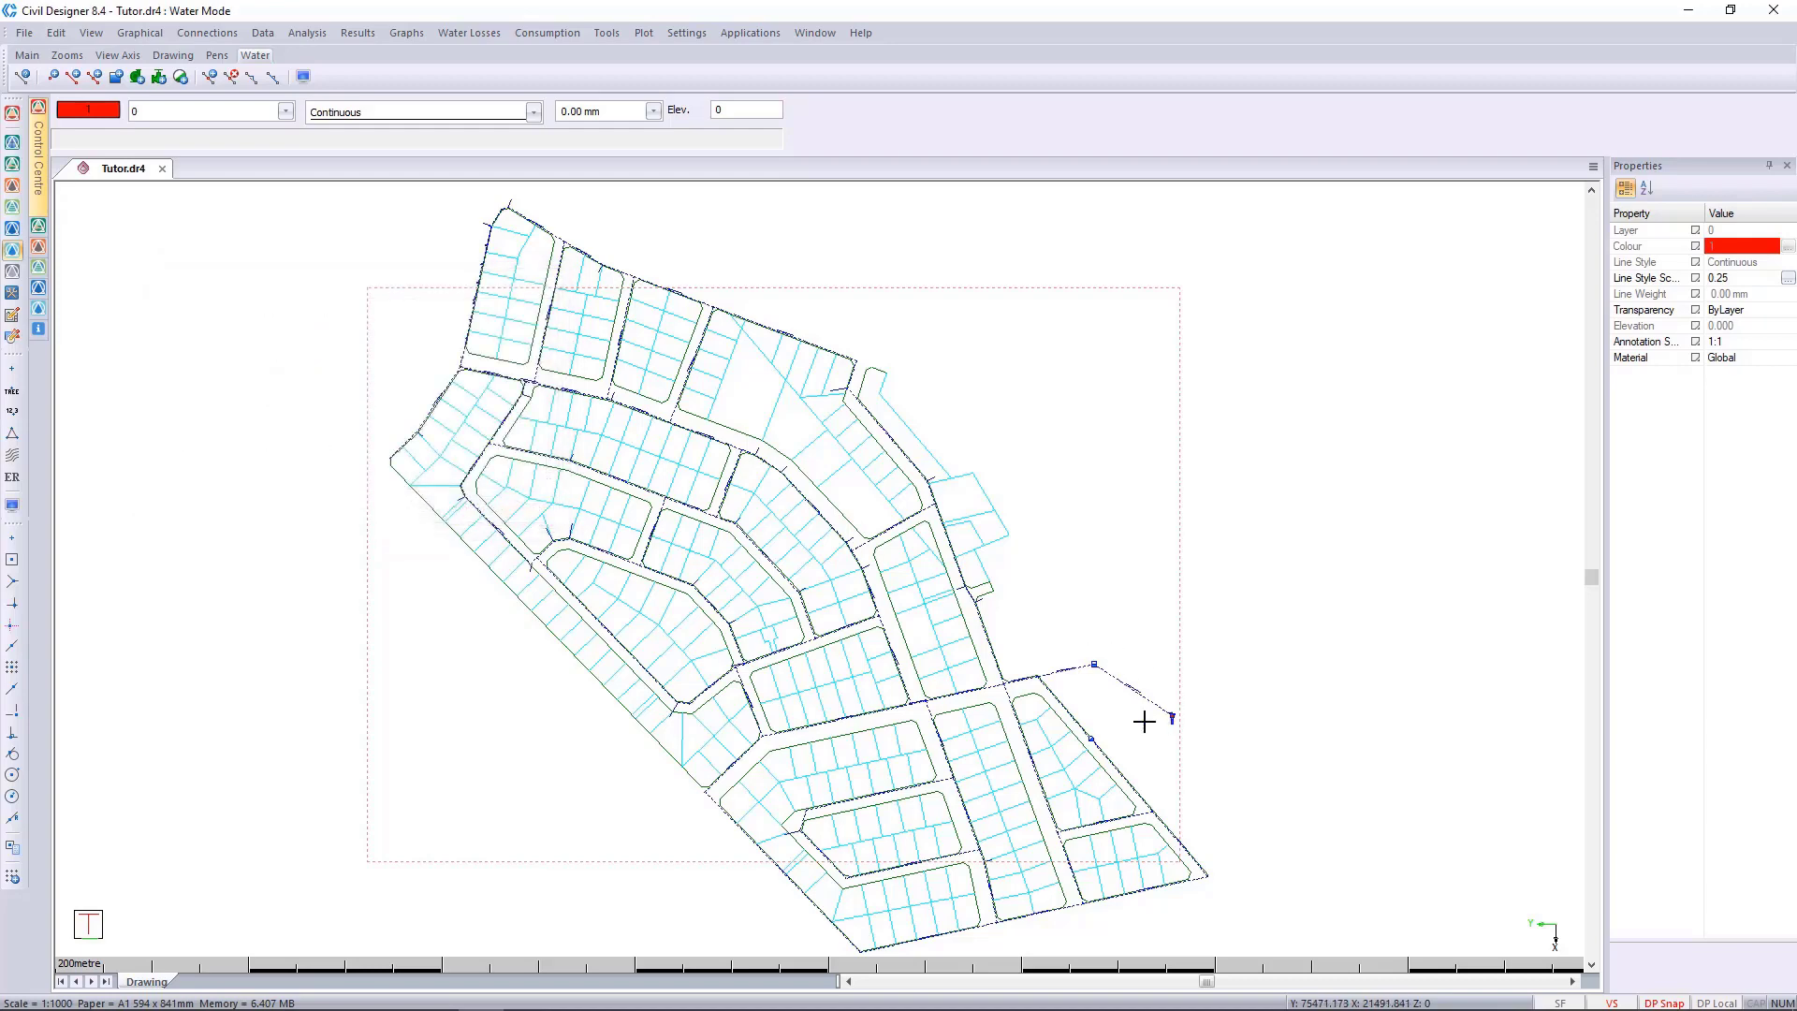
Inspect the general data of the reservoir at the end of the 110 mm pipe, leaving it unchanged.
scroll(1143, 721, up, 8)
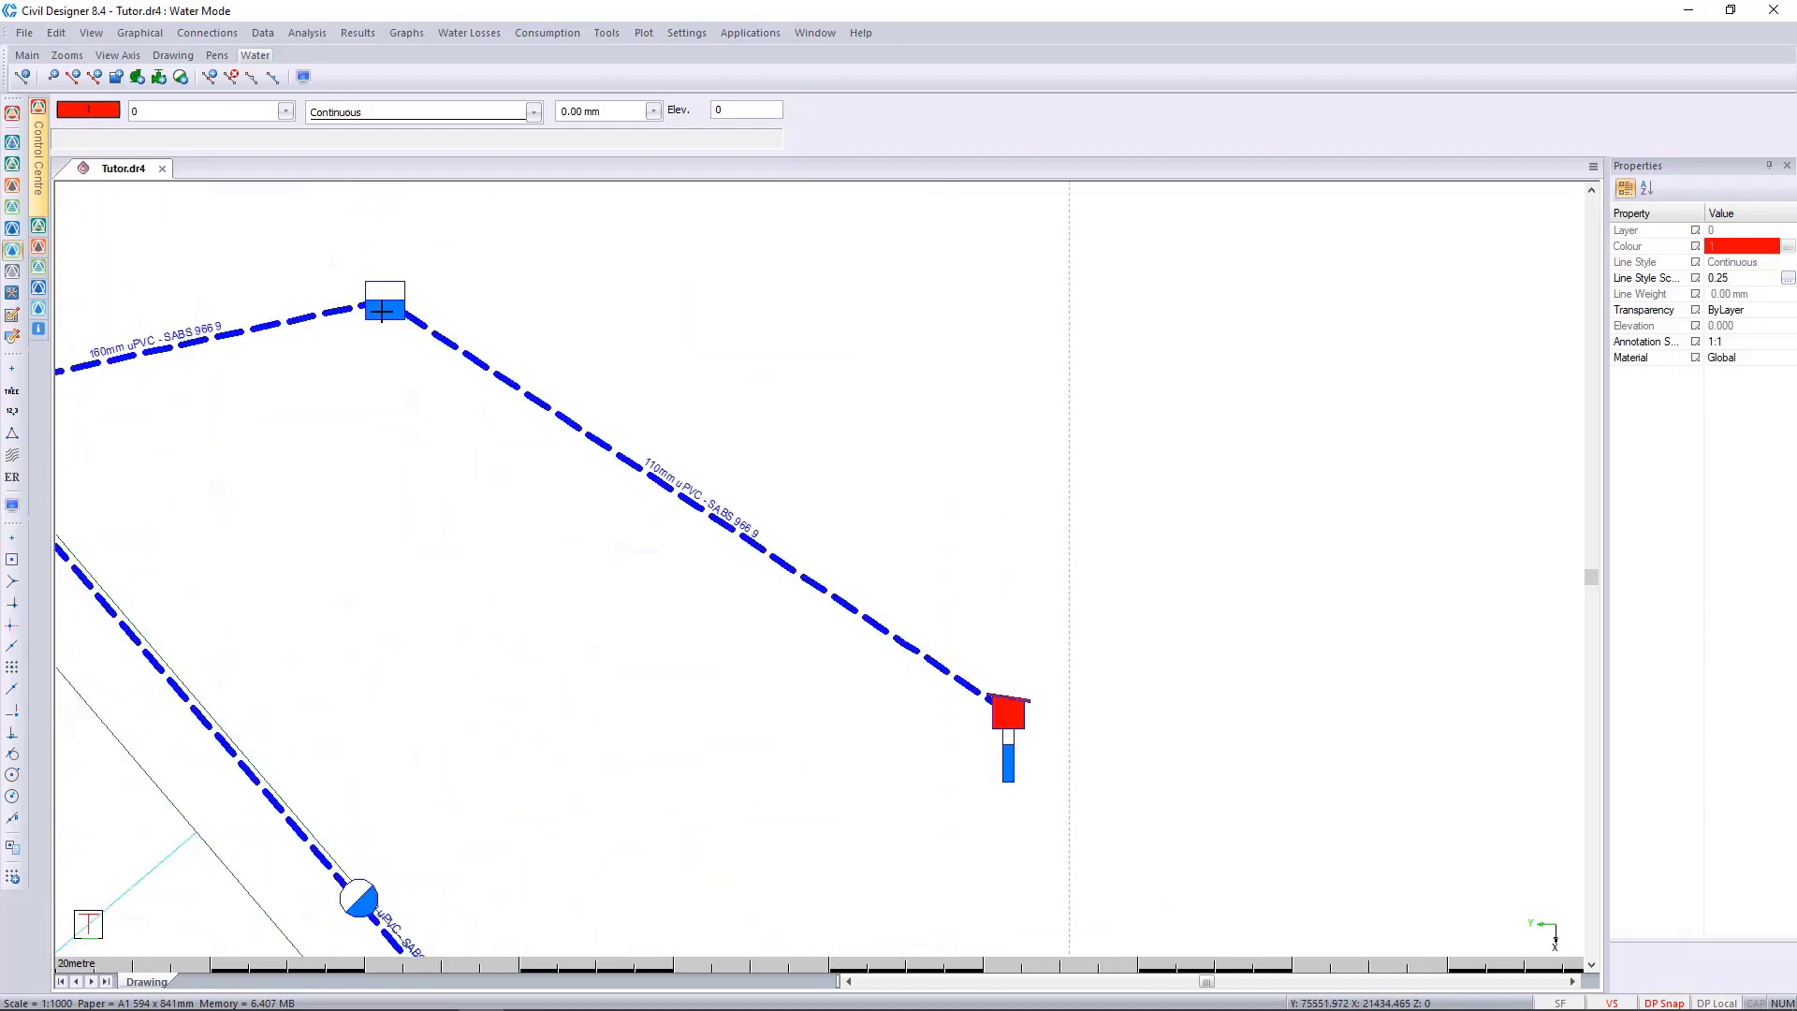
click(382, 311)
right_click(382, 310)
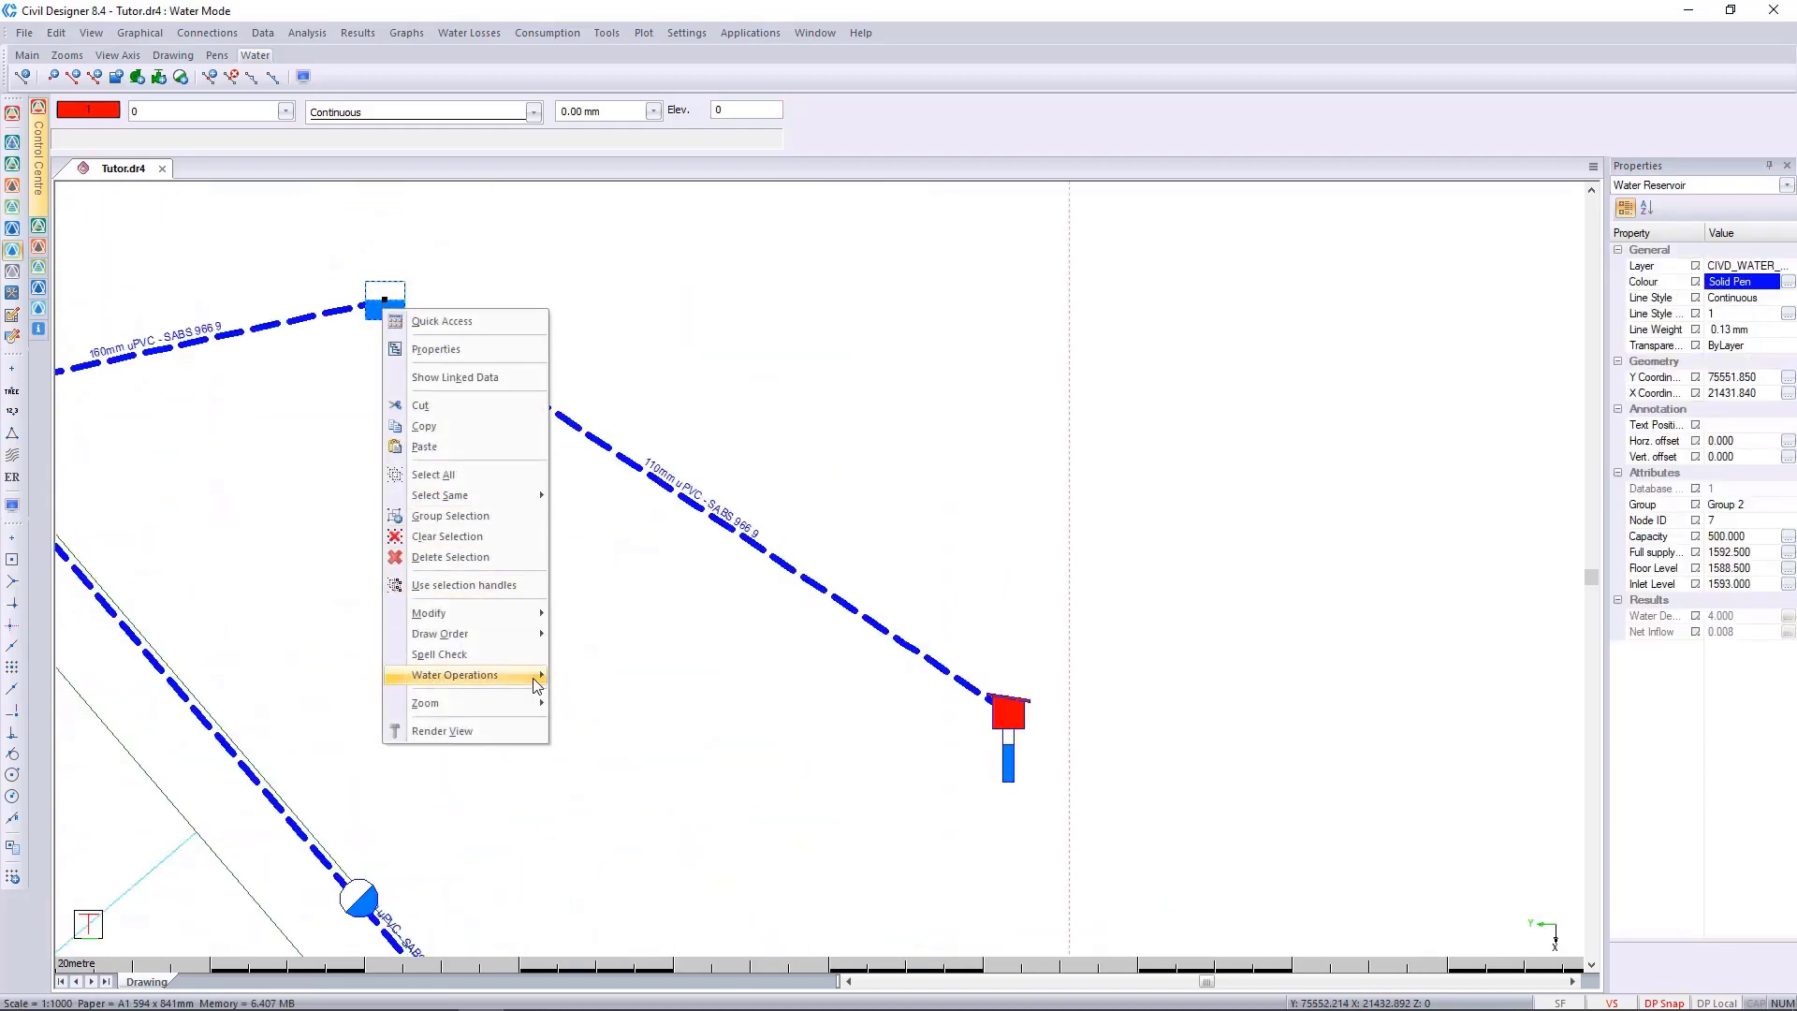
mouse_move(537, 681)
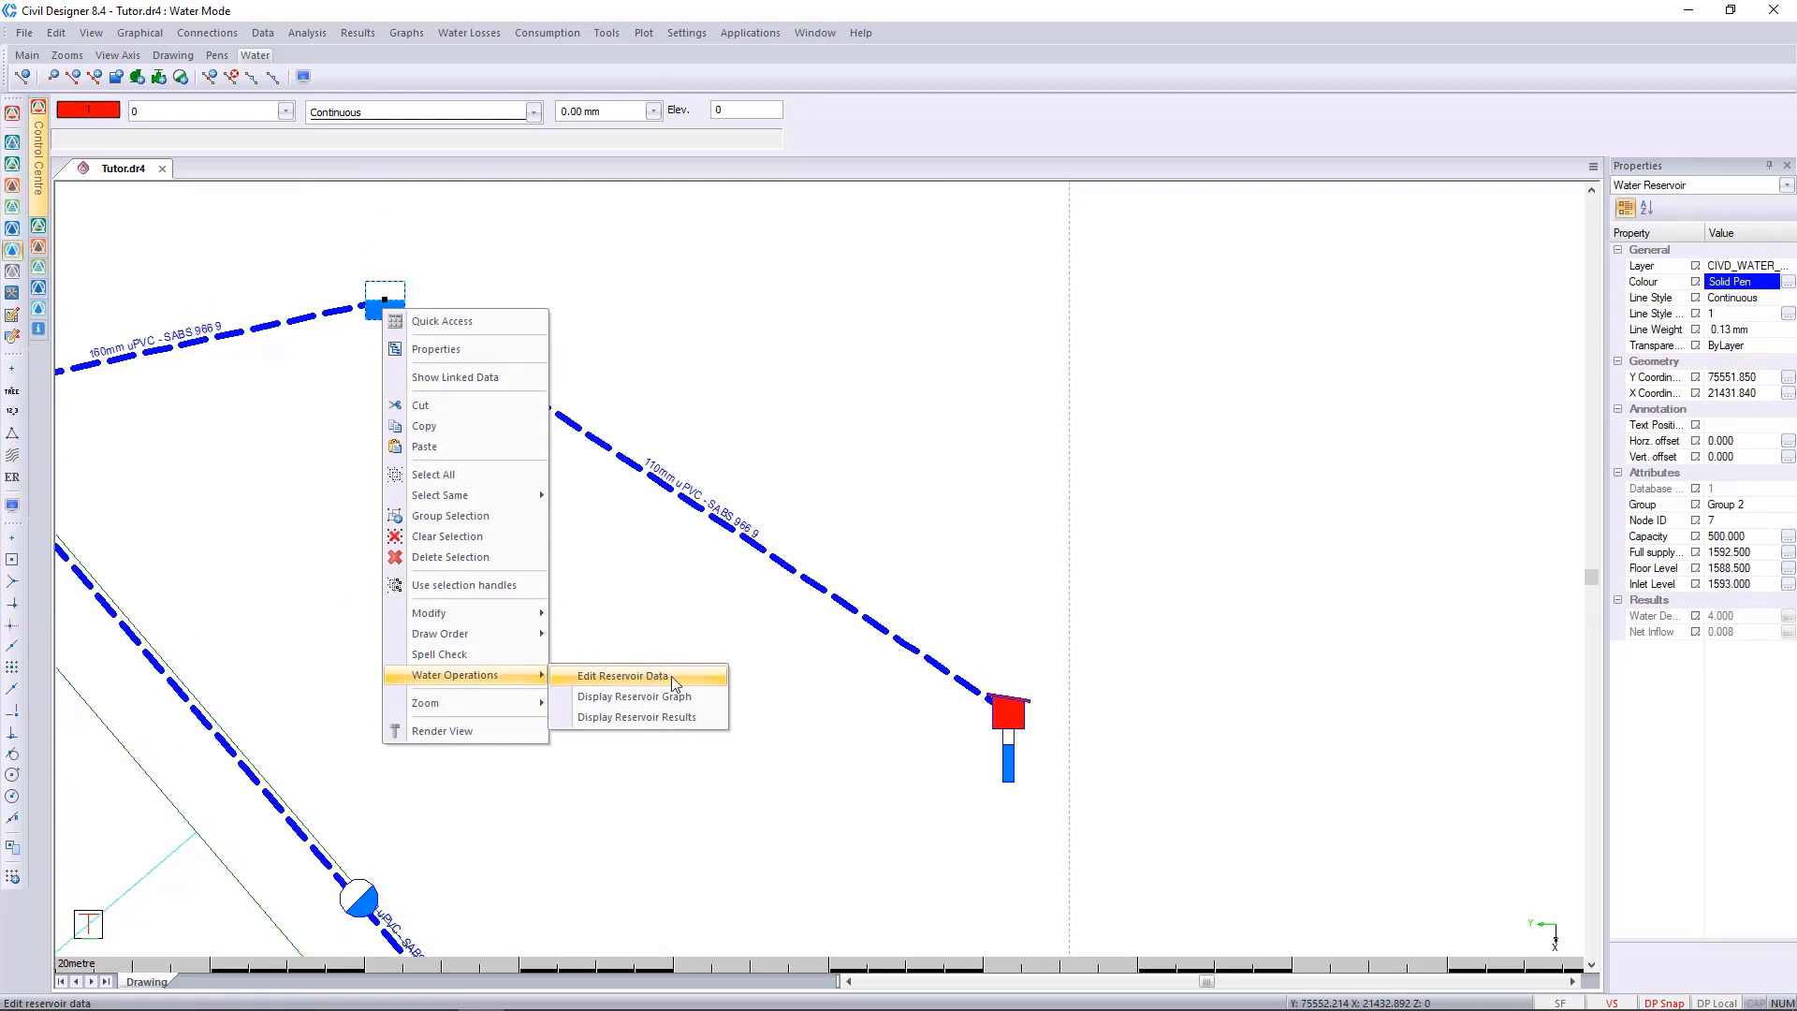
click(671, 675)
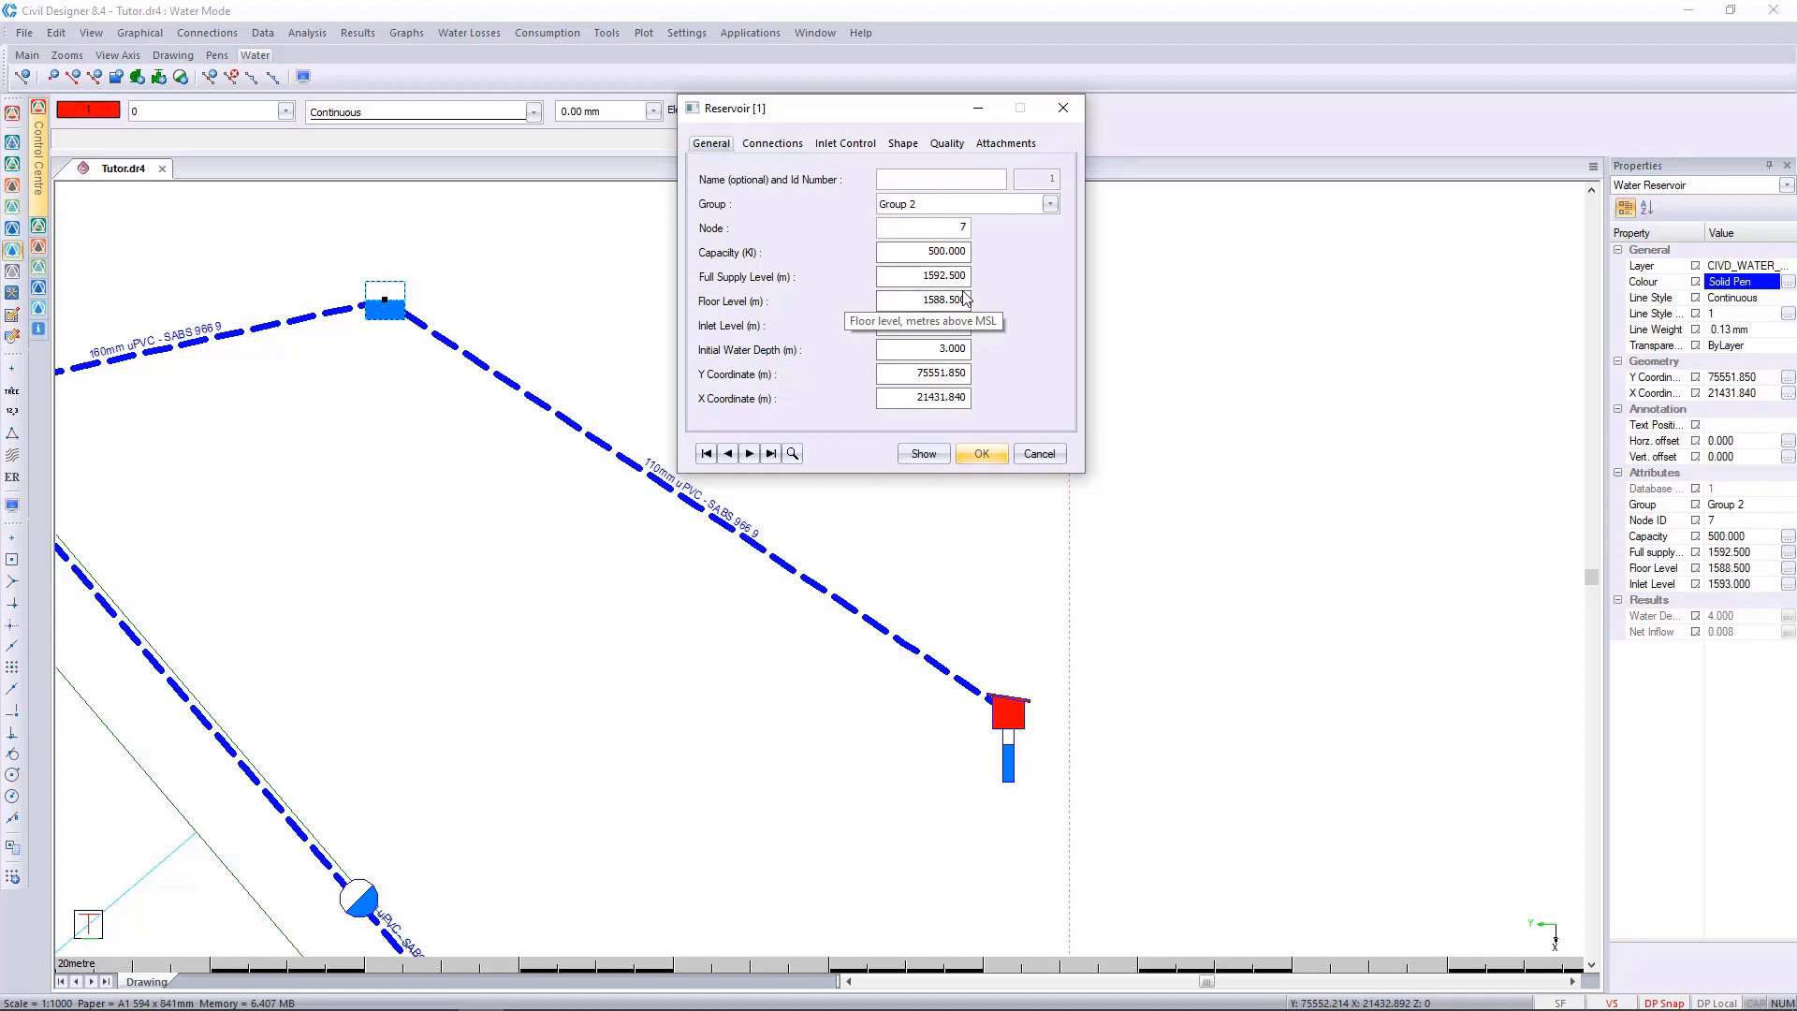
click(1040, 454)
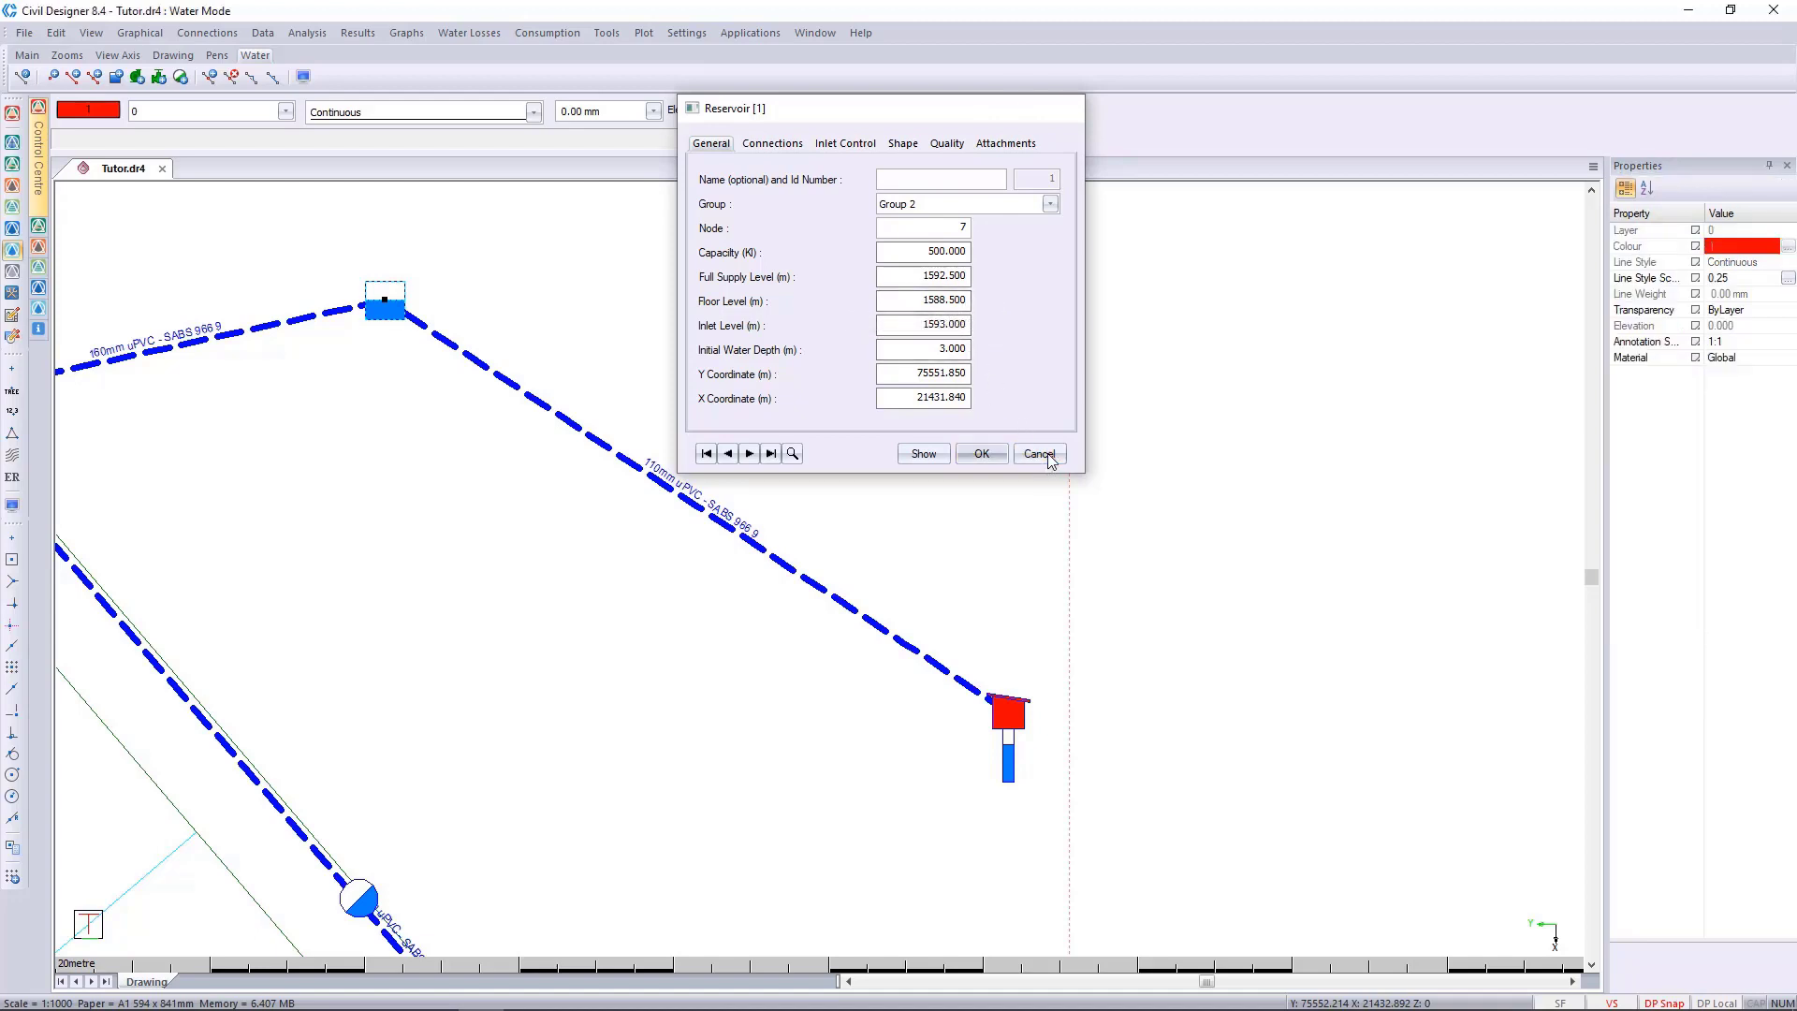
Enable level control for the borehole pump.
click(1018, 719)
right_click(1019, 720)
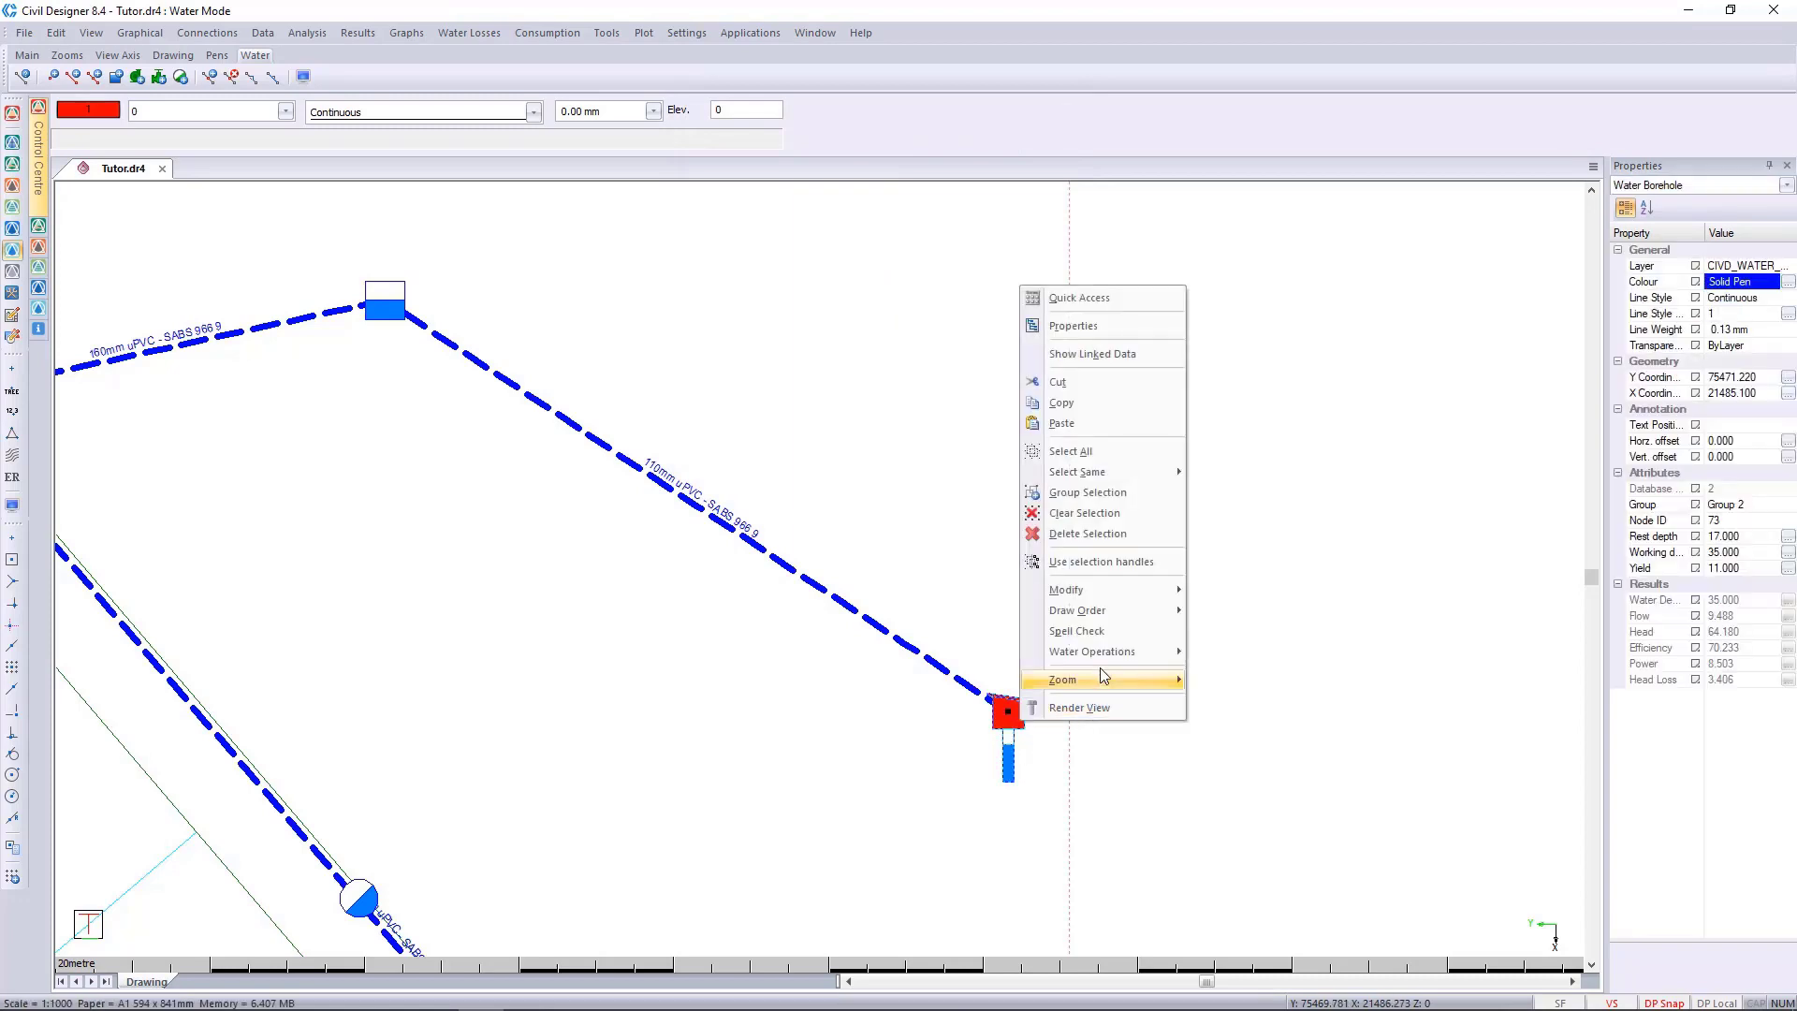
mouse_move(1110, 659)
click(1298, 652)
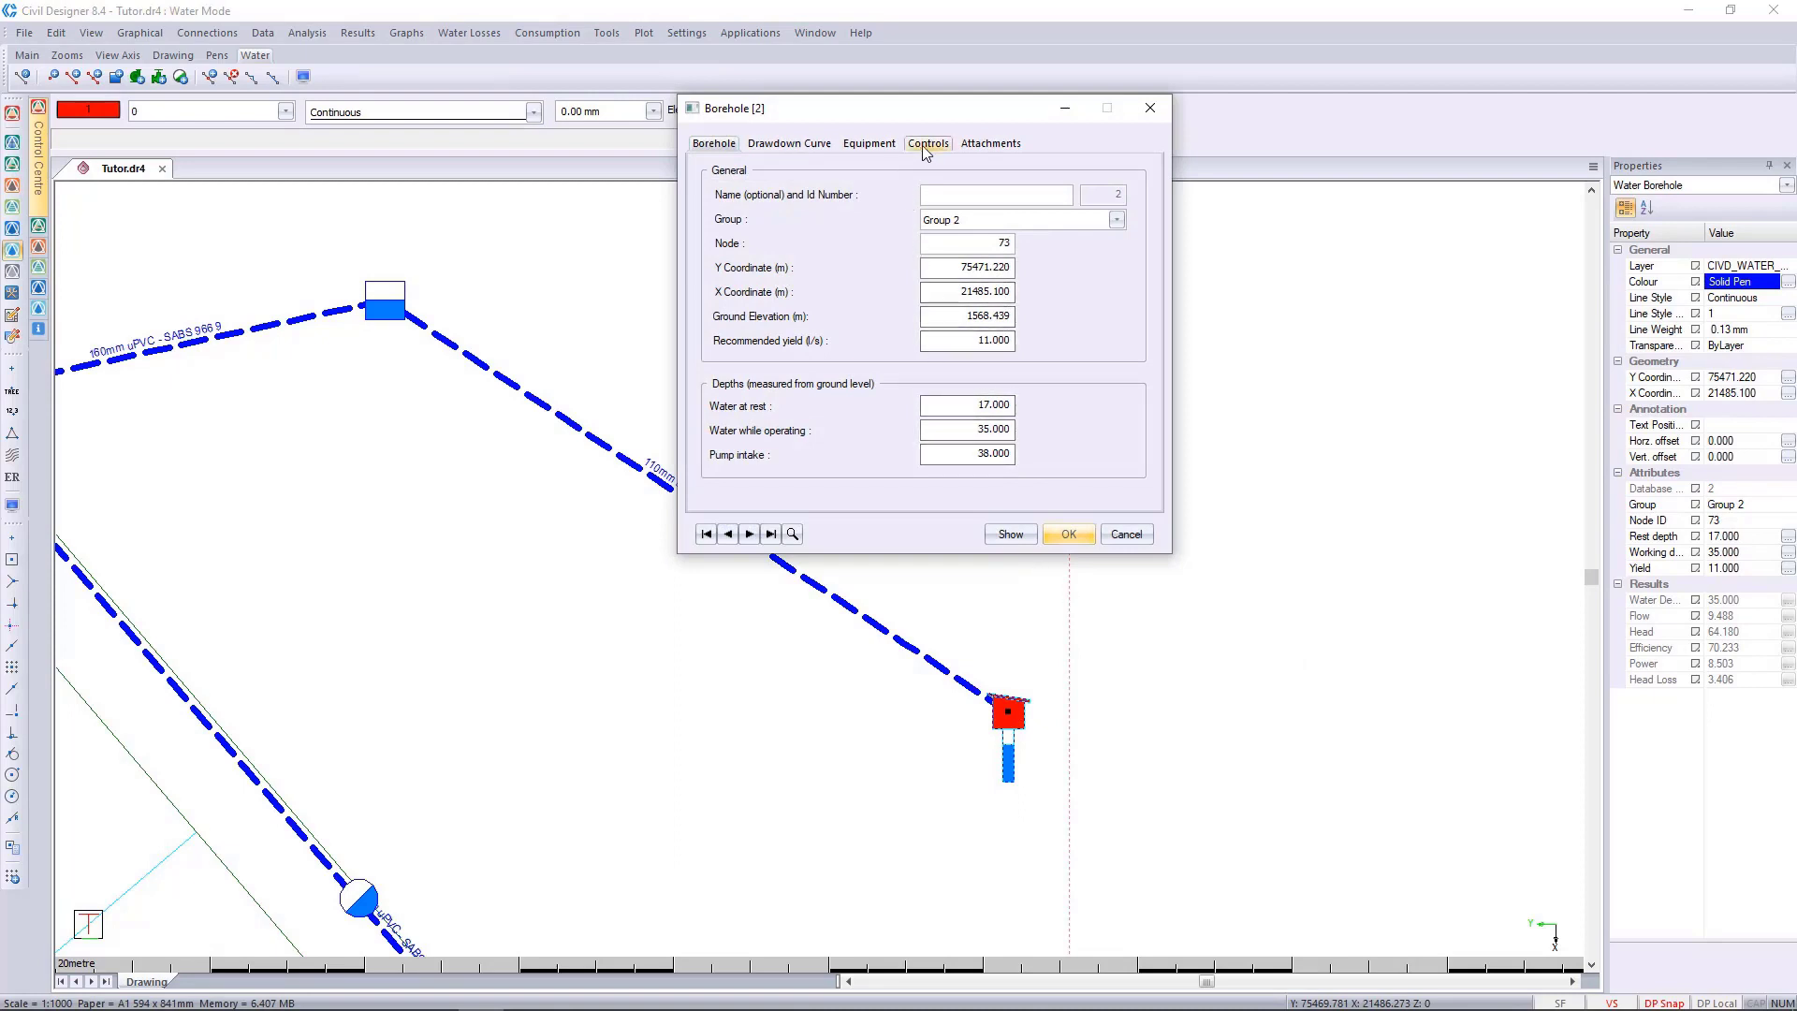
click(927, 144)
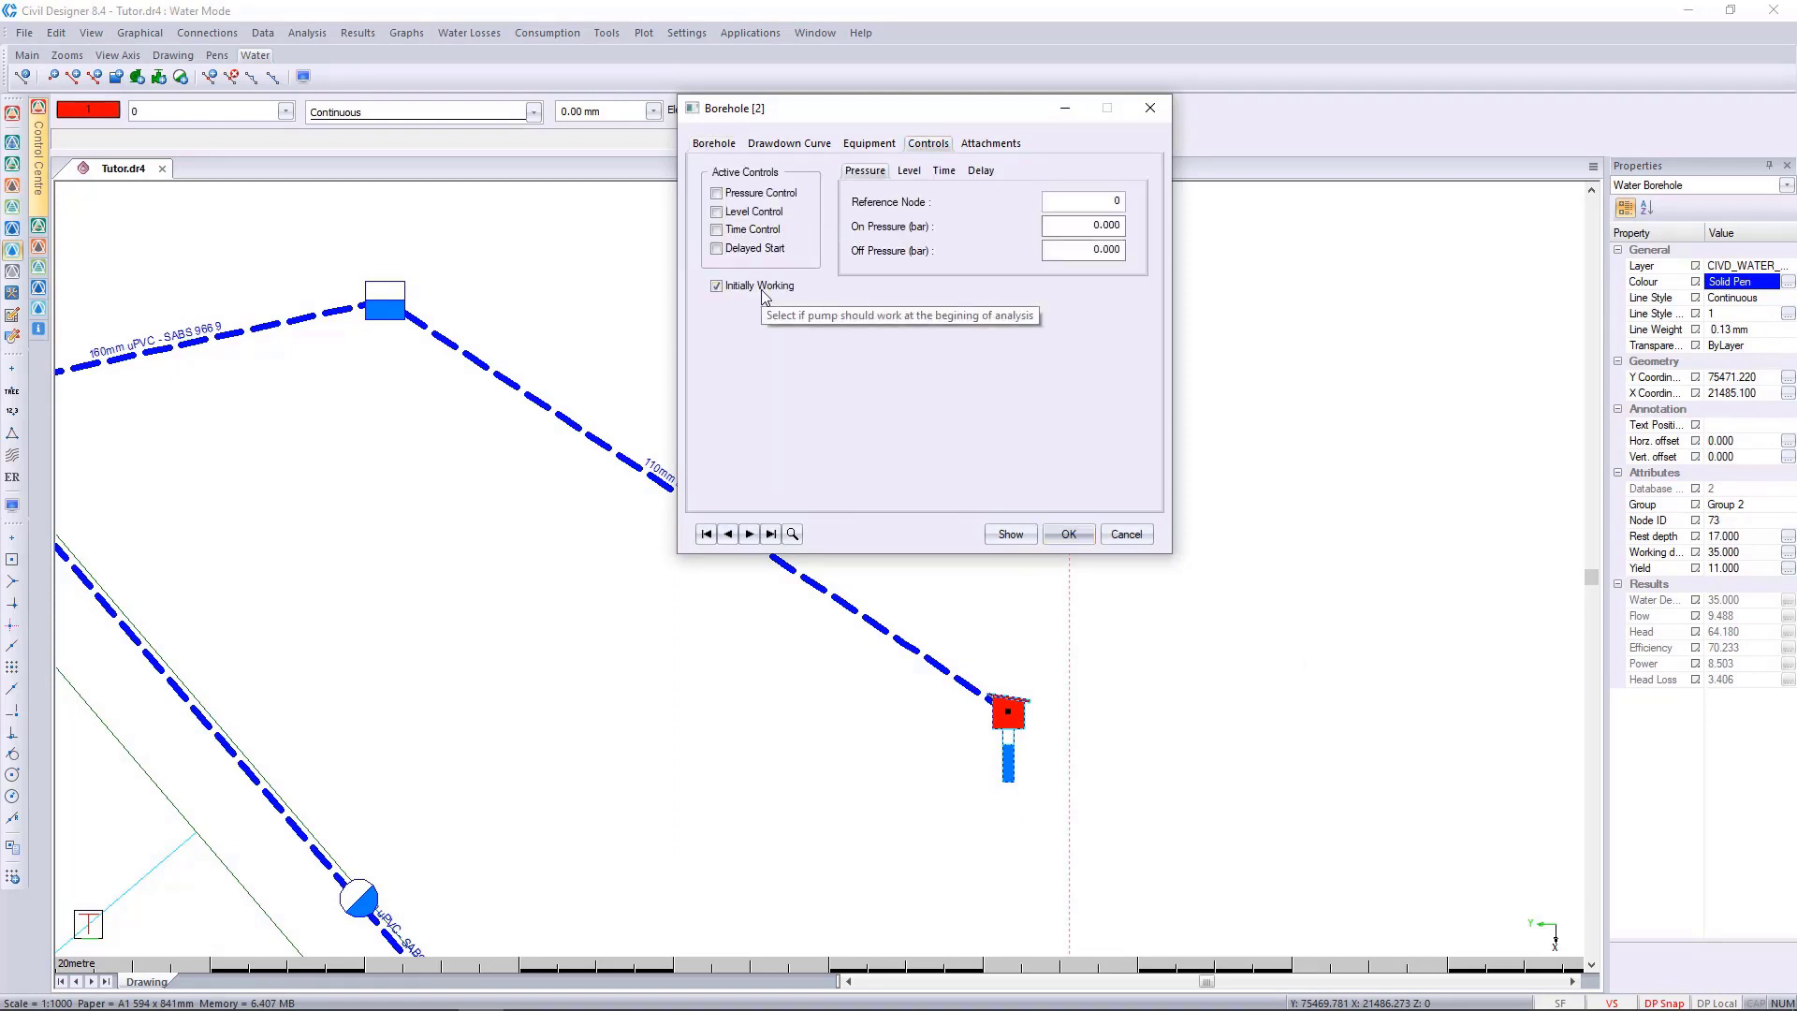
click(717, 212)
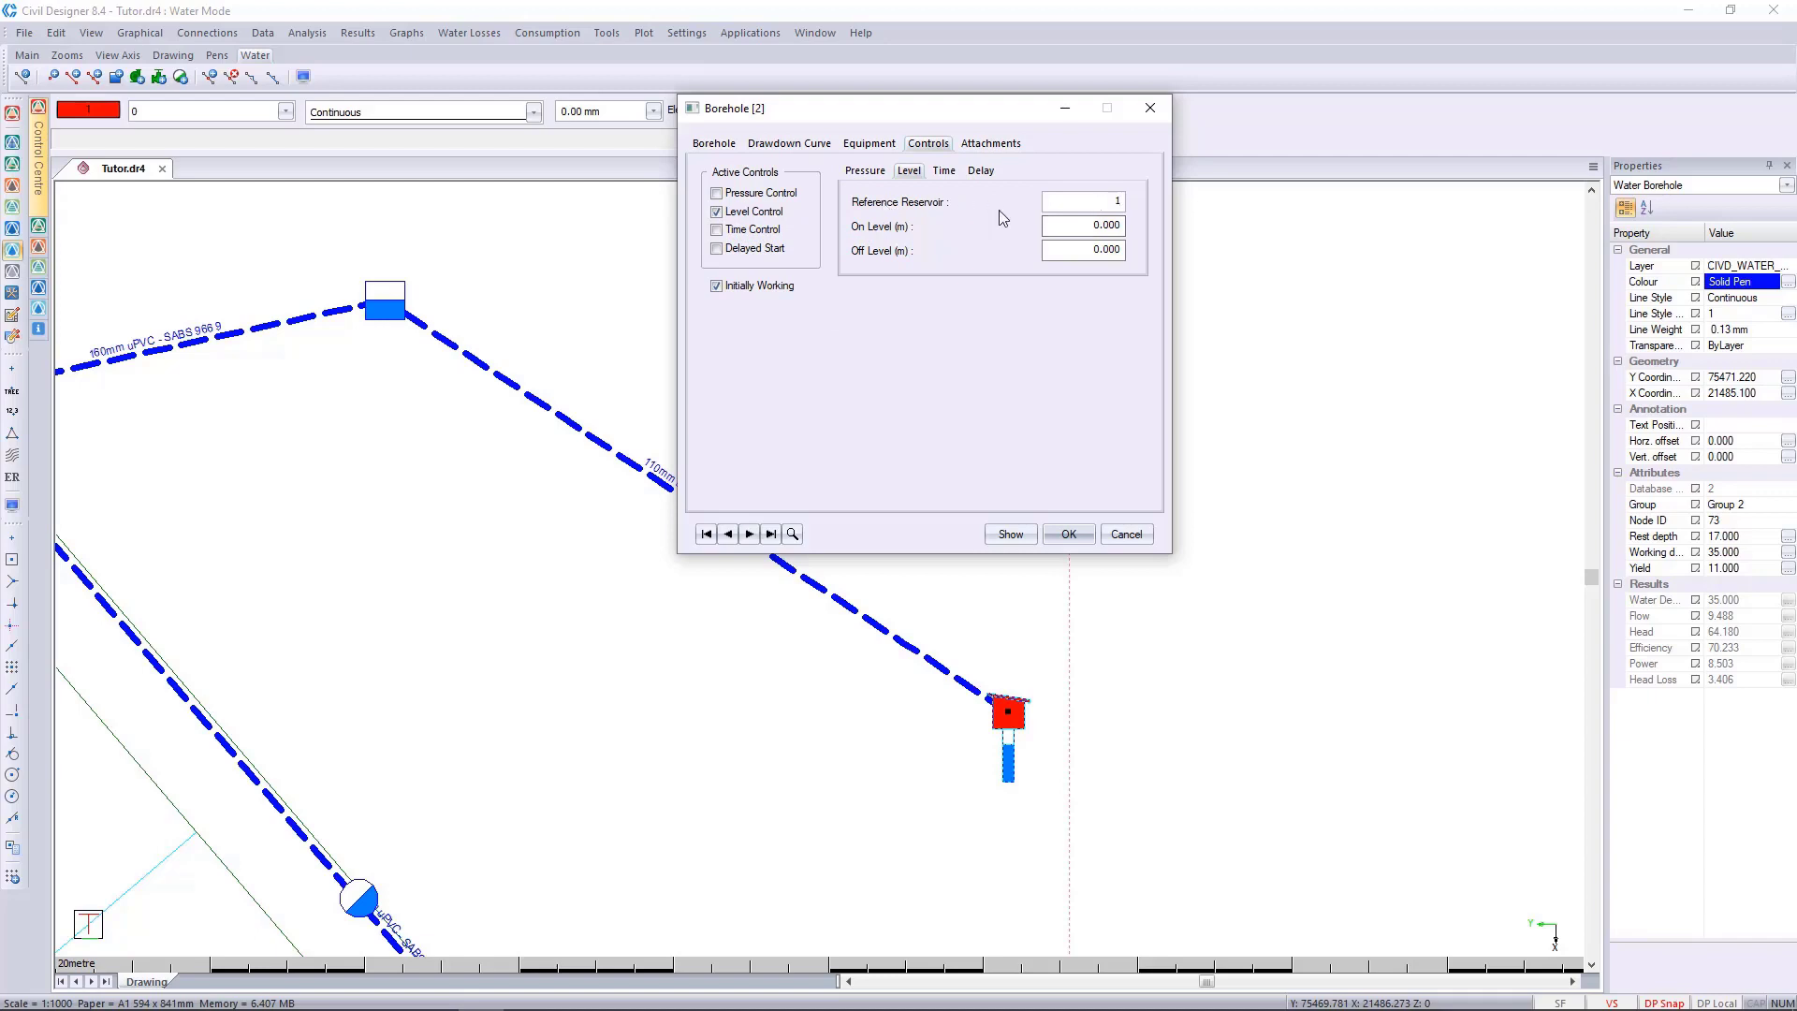
Set the borehole pump's on level to 3 m and off level to 3.95 m, and save the borehole data.
drag(1090, 225, 1217, 221)
text(3)
drag(1089, 247, 1220, 245)
text(3)
click(1105, 224)
click(1069, 535)
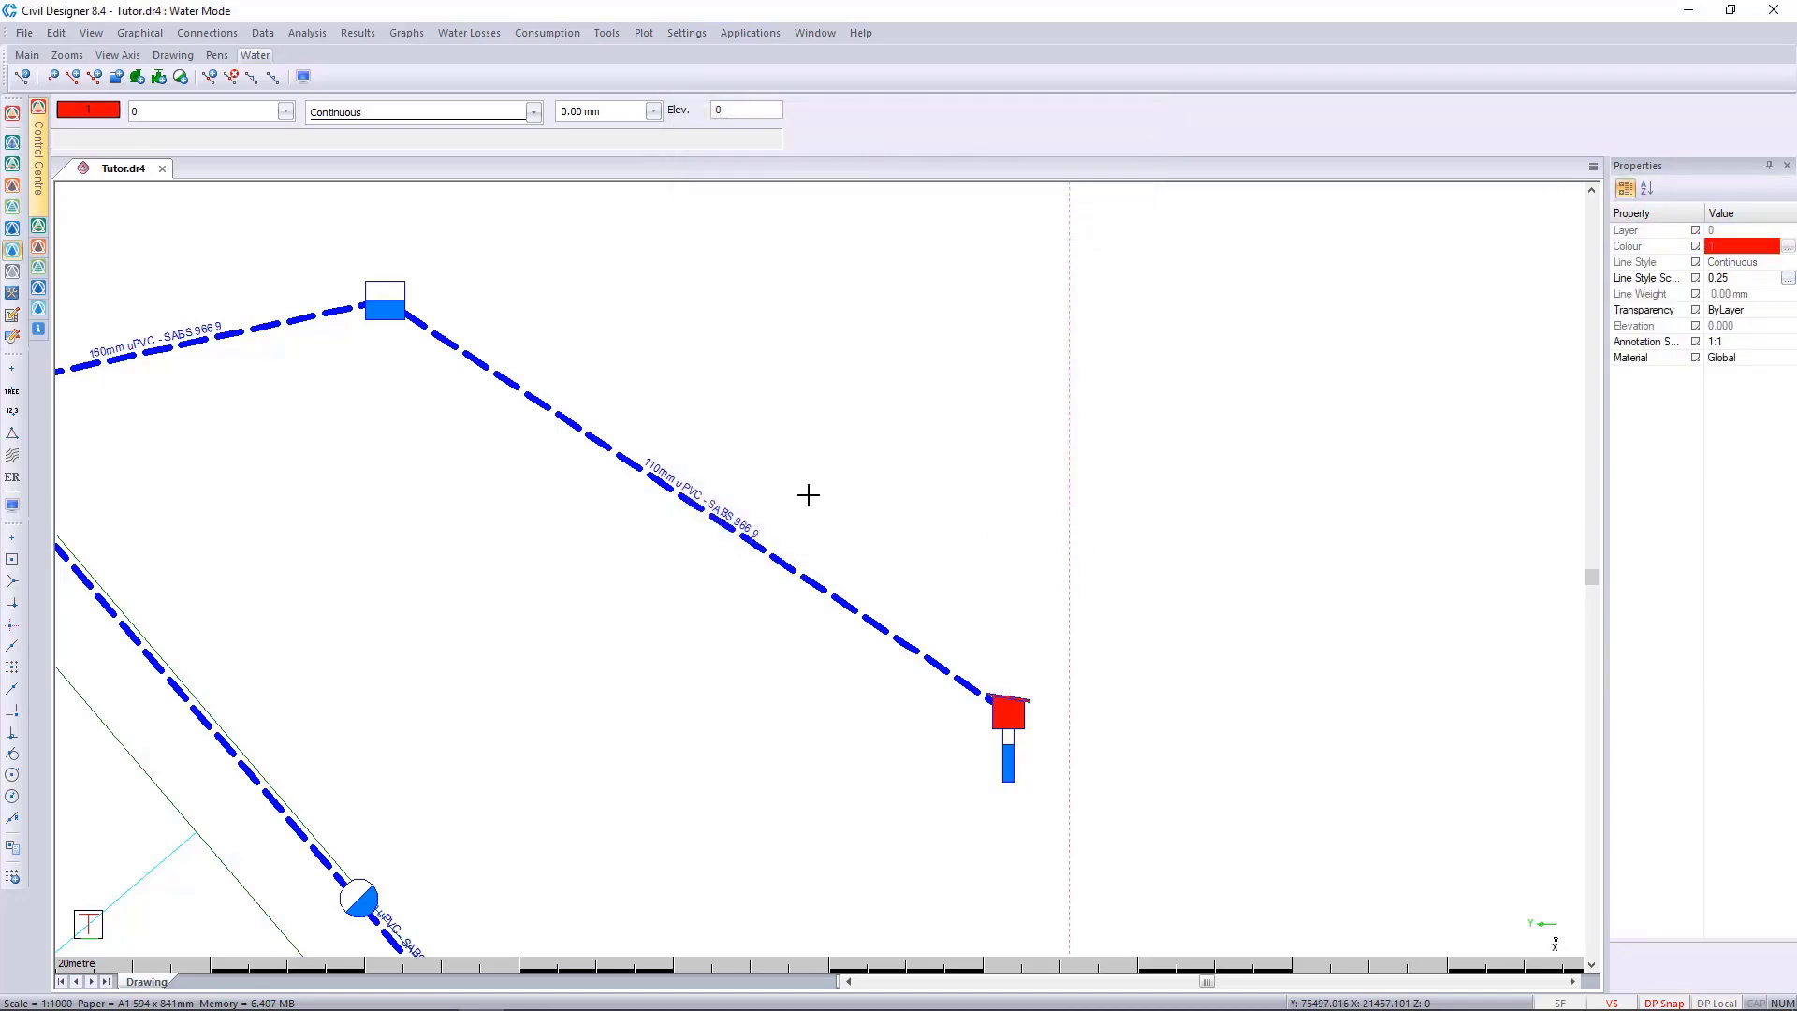
Rerun the time simulation with the borehole's level control active and review its messages through to the last time step.
middle_click(809, 495)
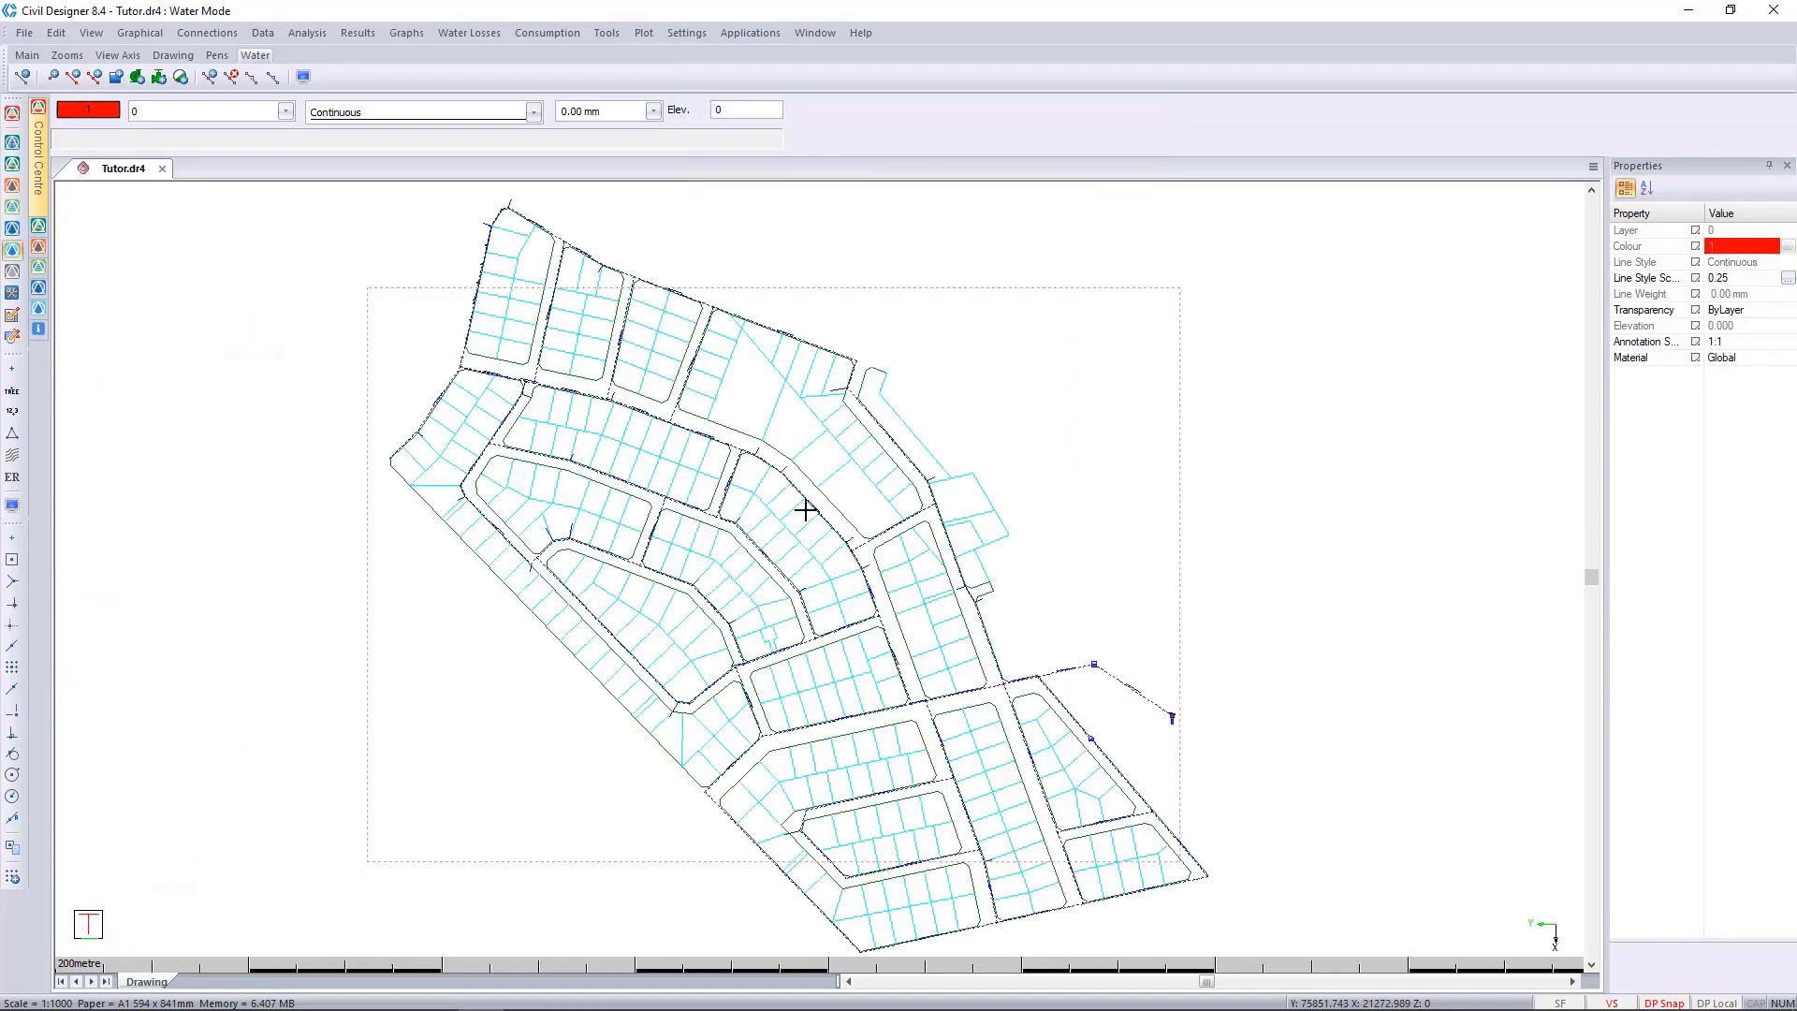
click(307, 33)
click(355, 125)
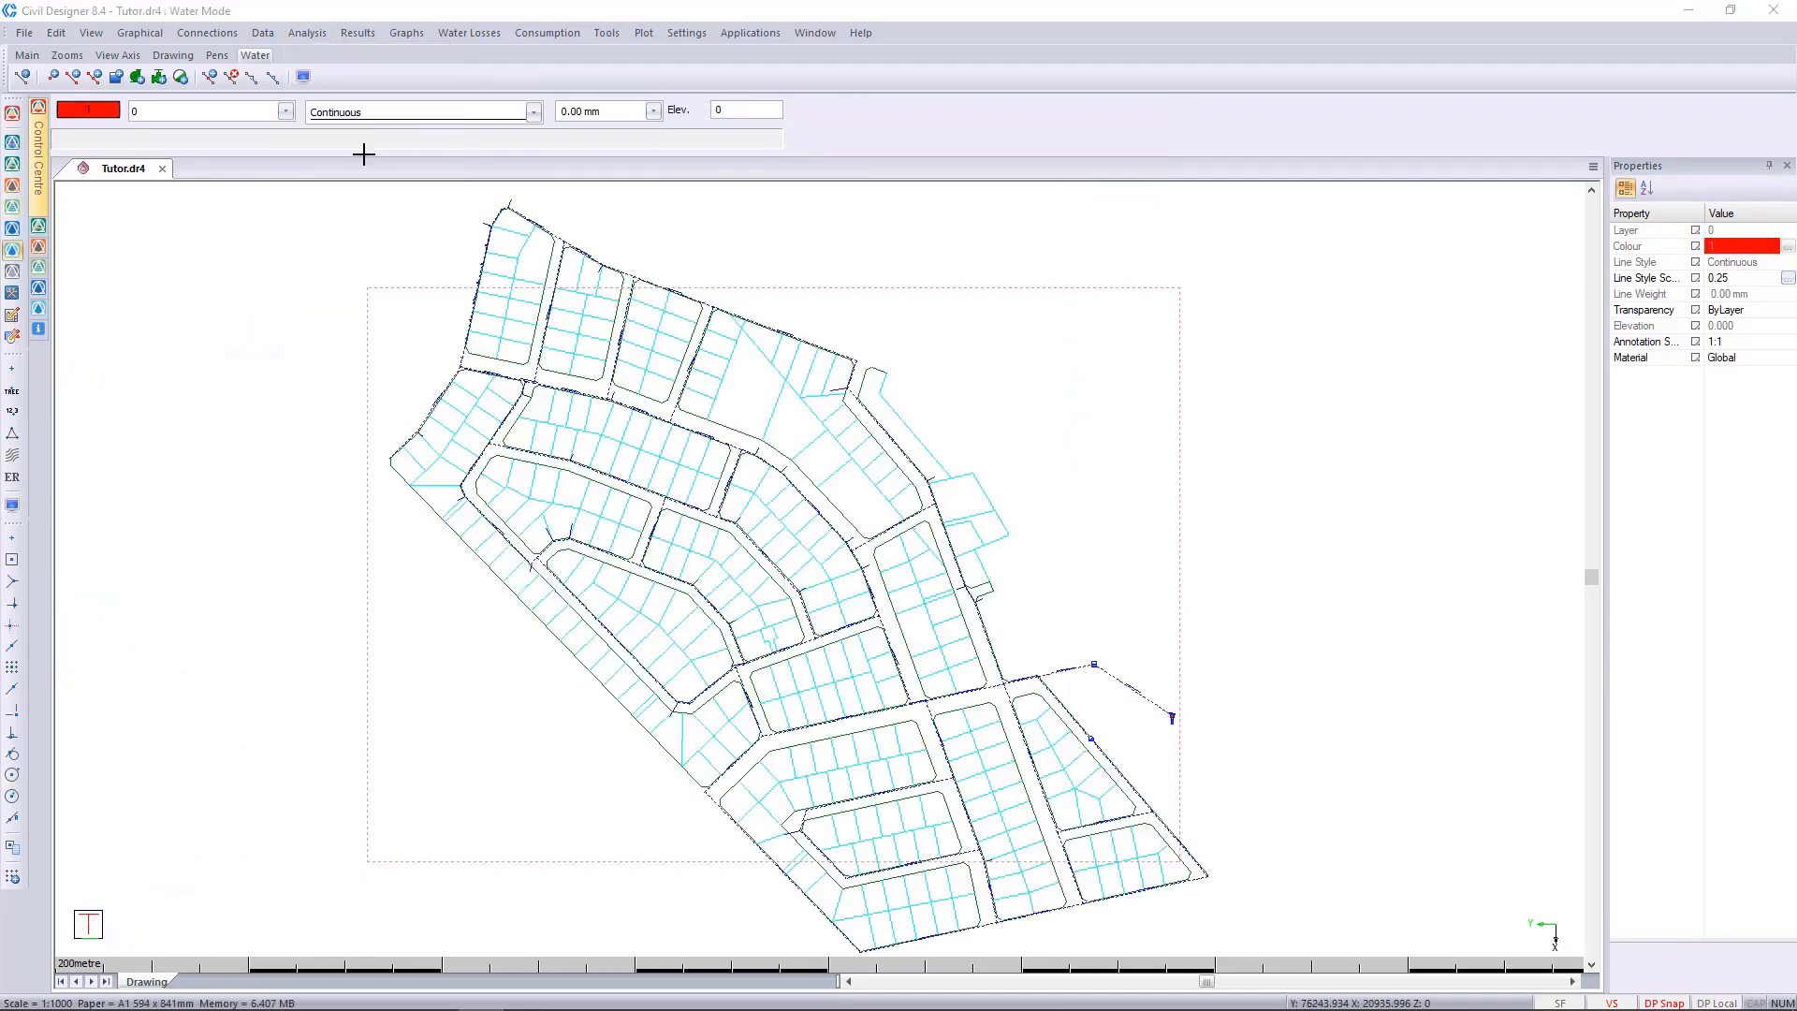
click(391, 436)
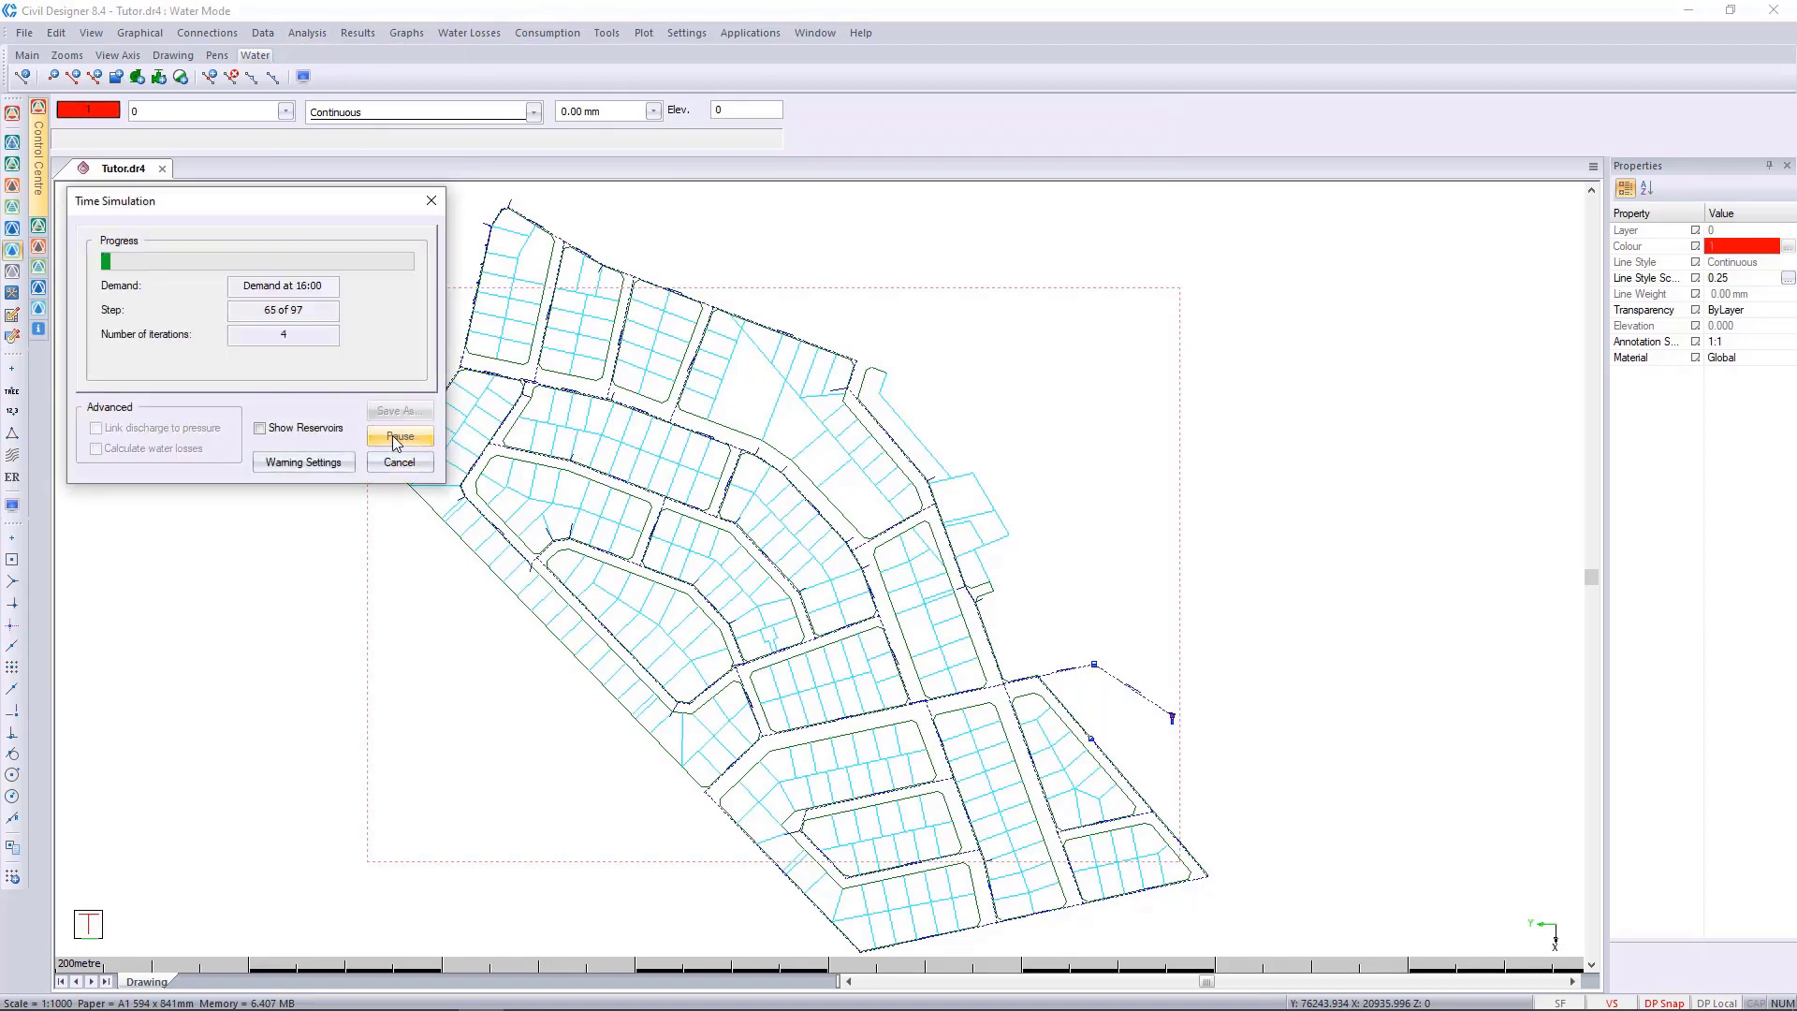
scroll(374, 421, down, 20)
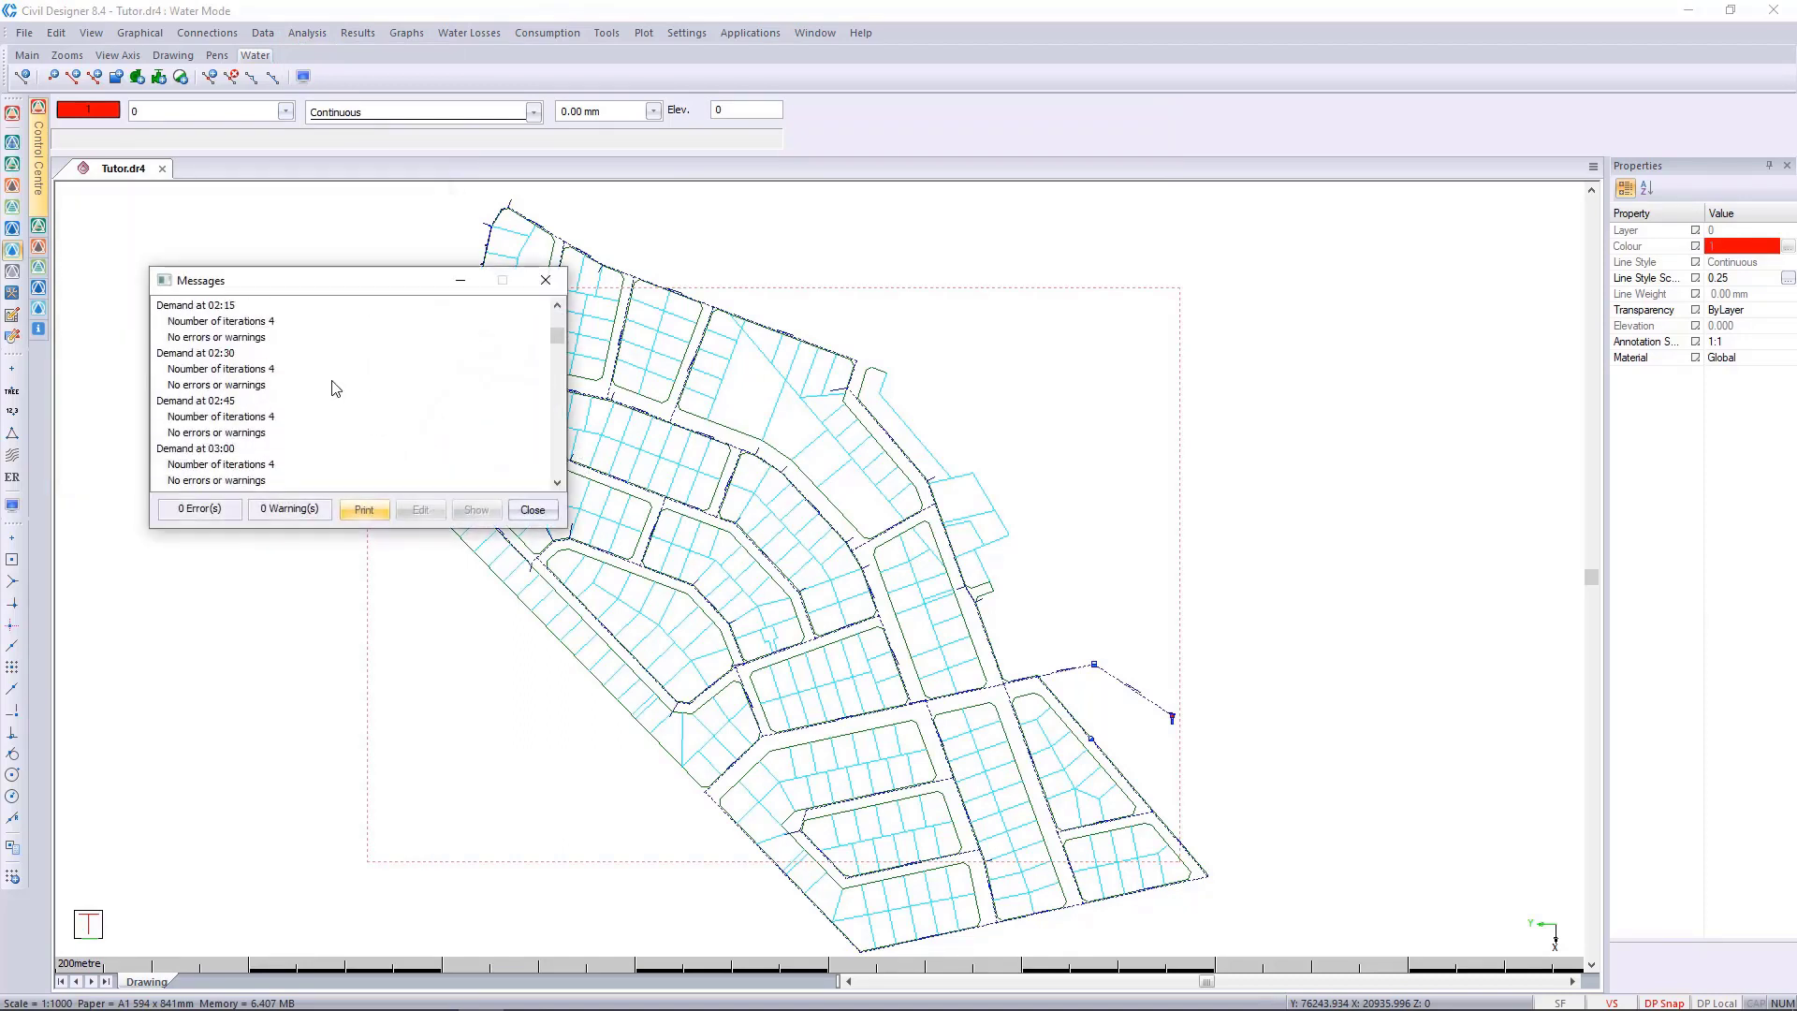
scroll(358, 415, down, 20)
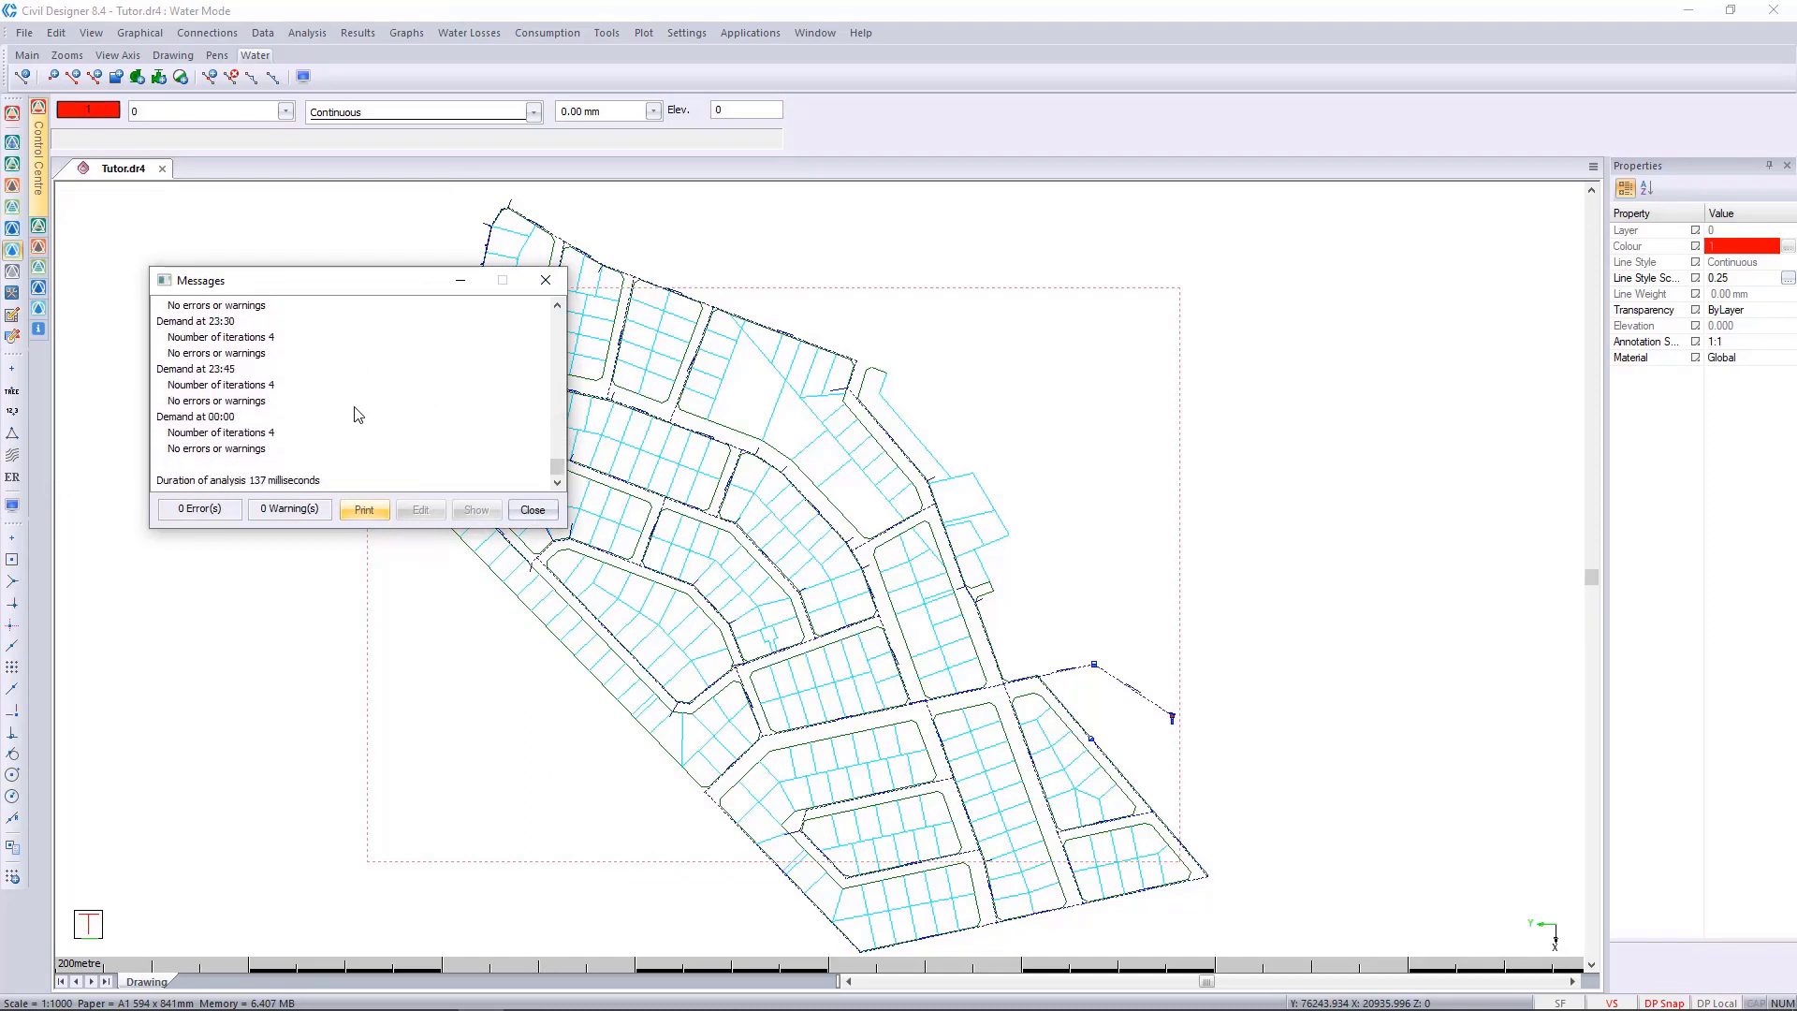
click(532, 510)
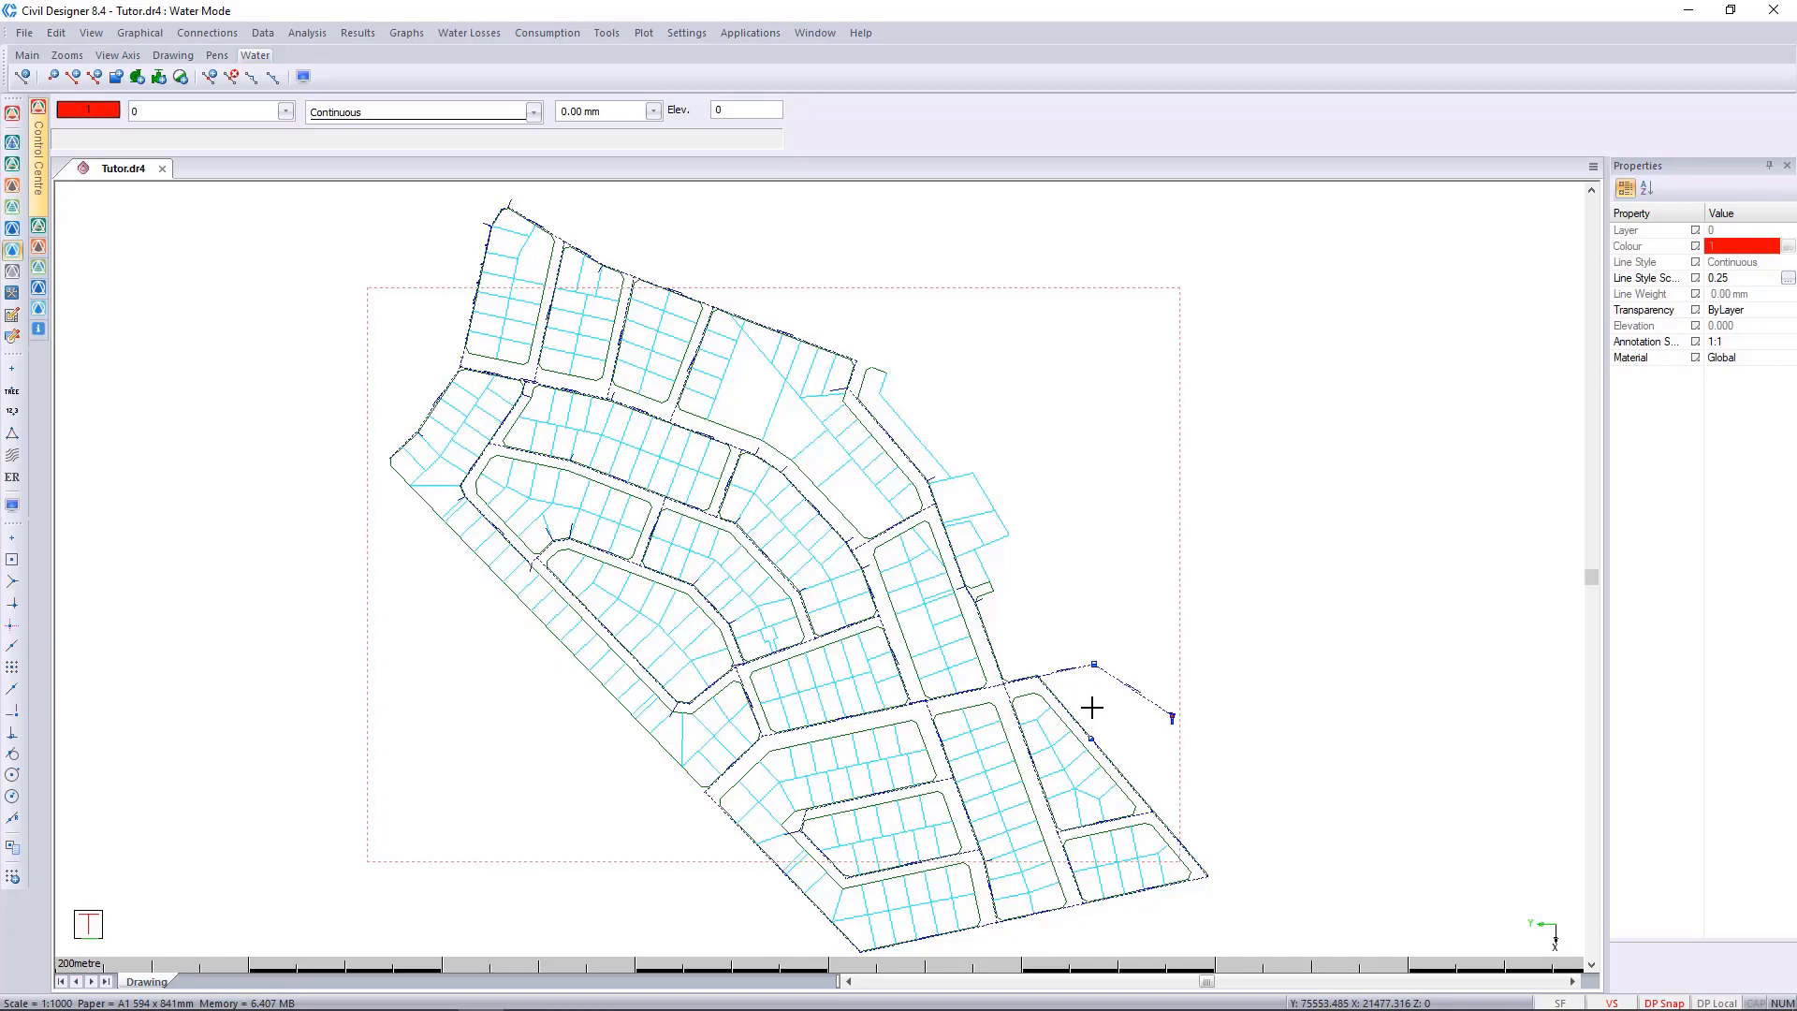
Examine the borehole's pressure and level control settings, then leave its data without making changes.
scroll(1170, 725, up, 3)
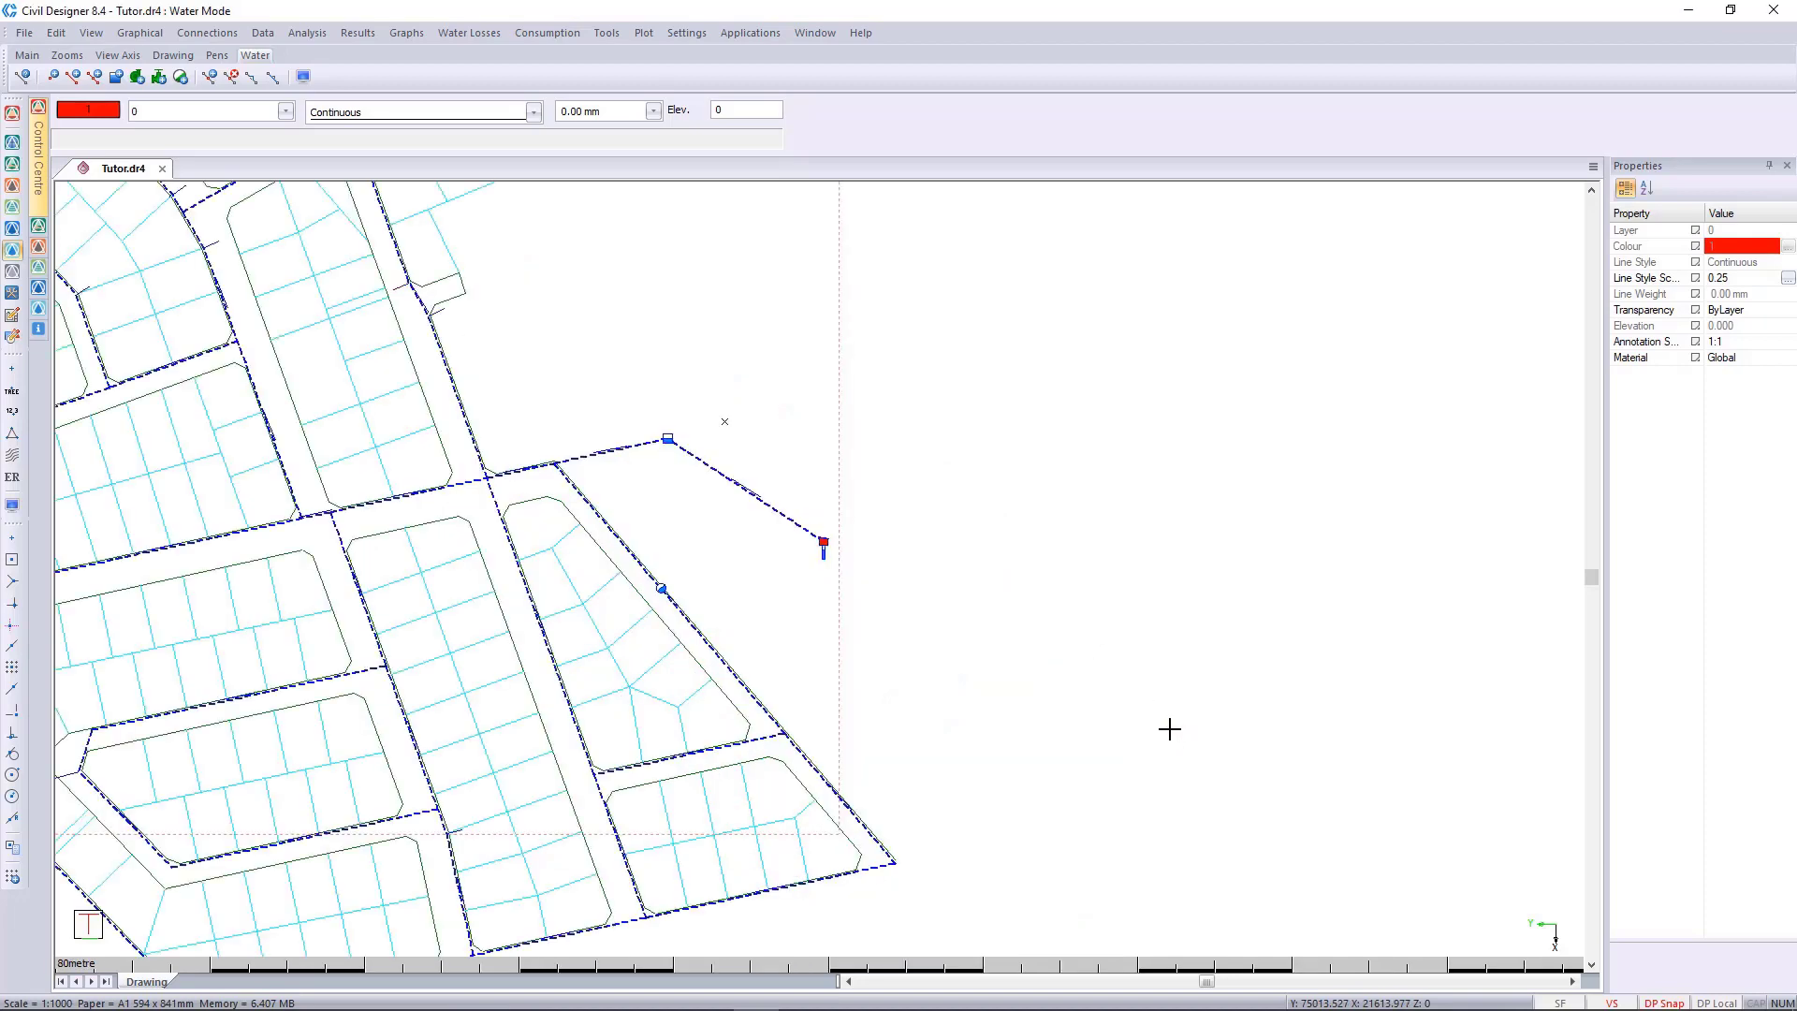
scroll(812, 552, up, 6)
click(814, 553)
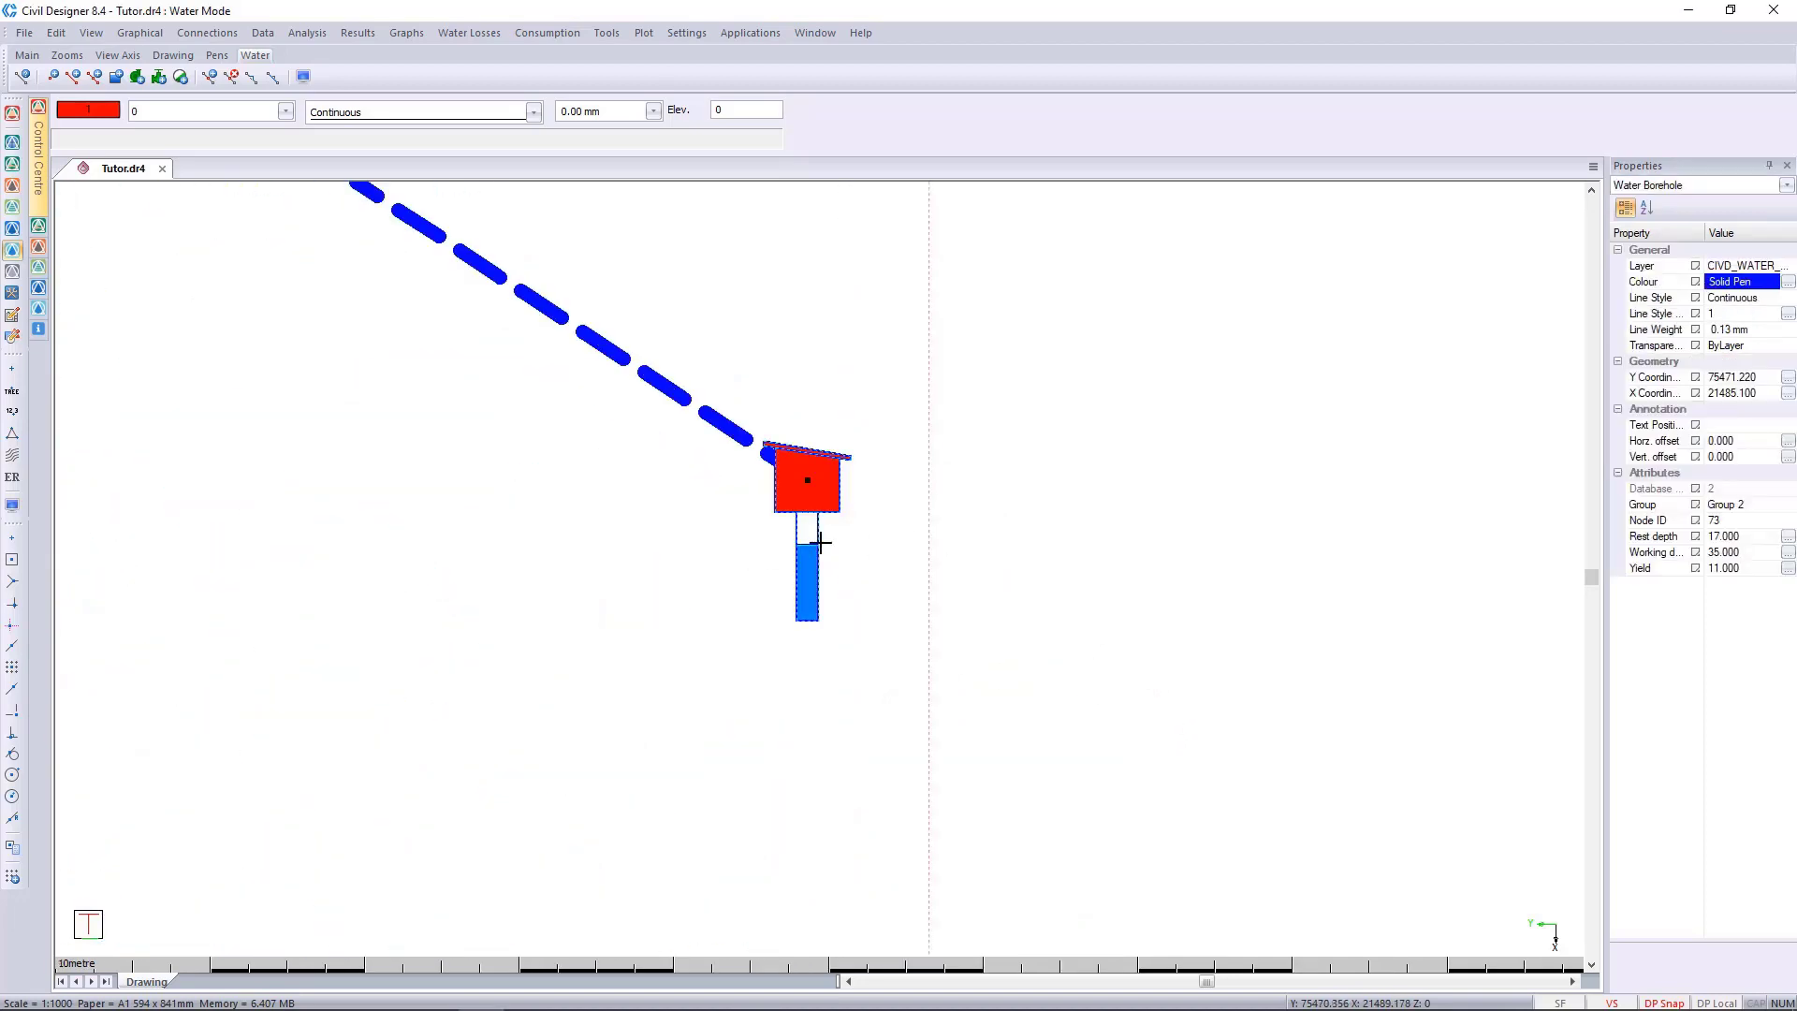
right_click(821, 543)
mouse_move(963, 912)
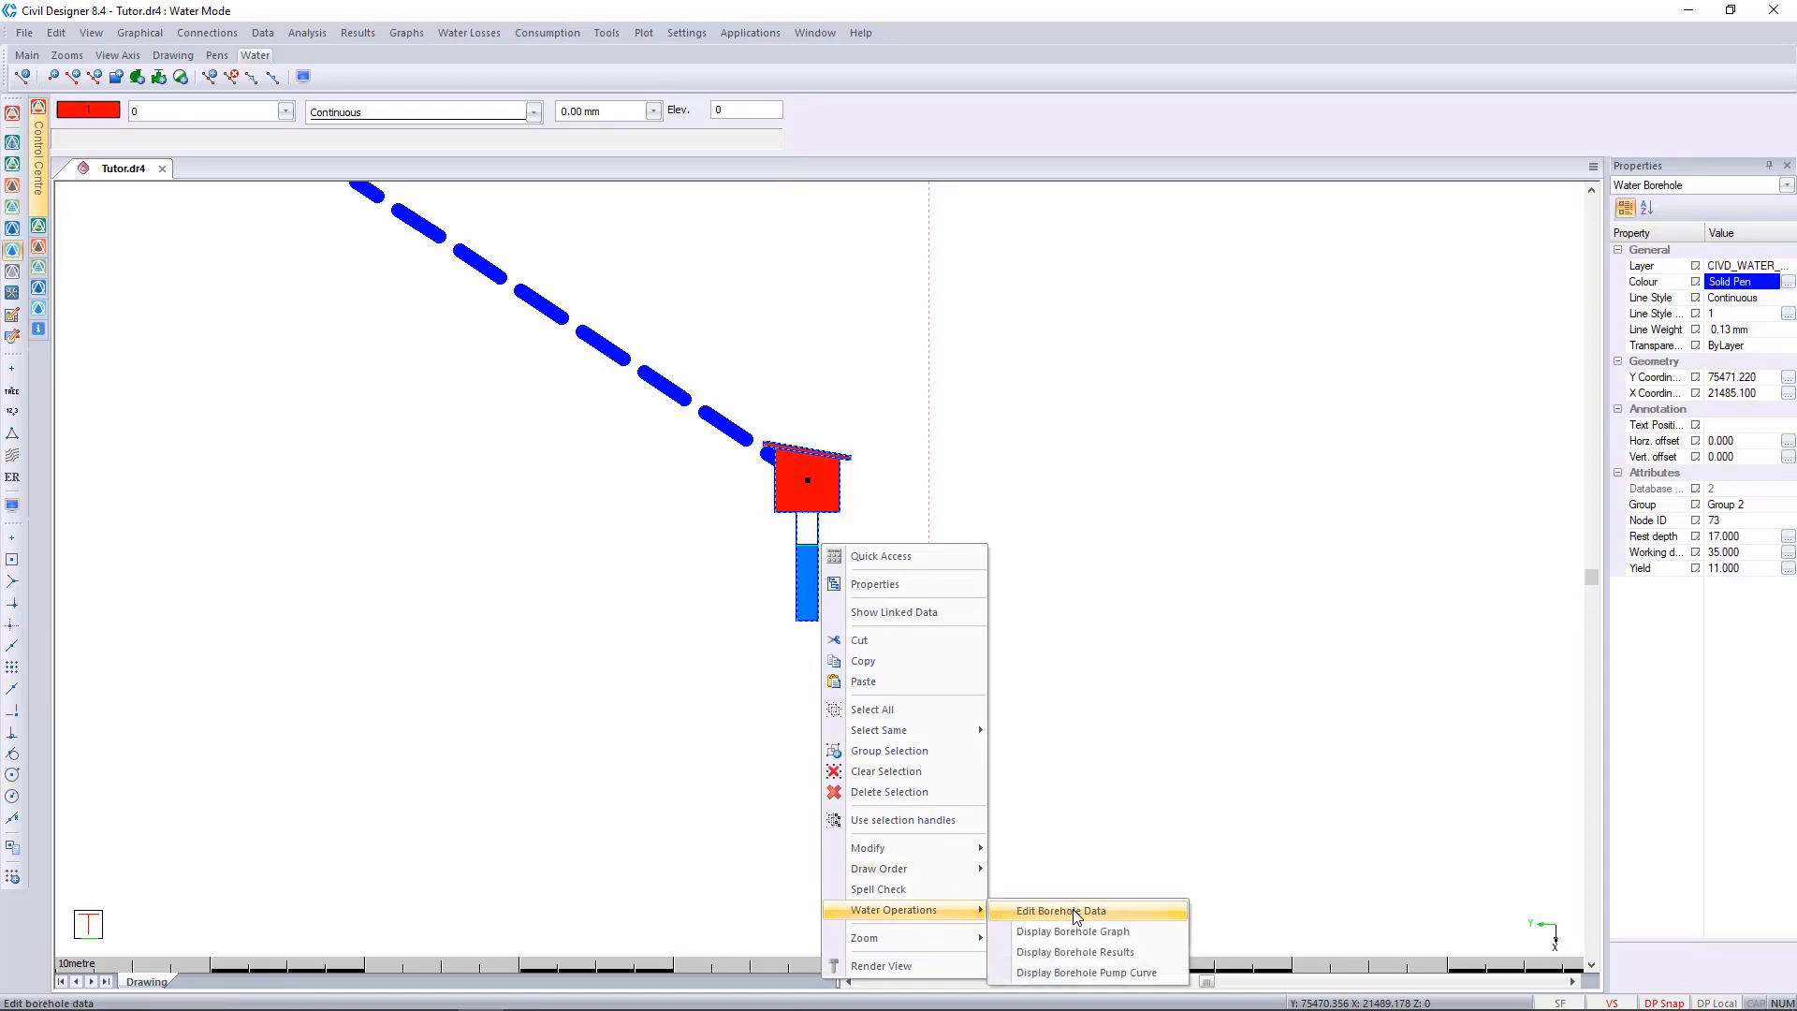
click(1073, 909)
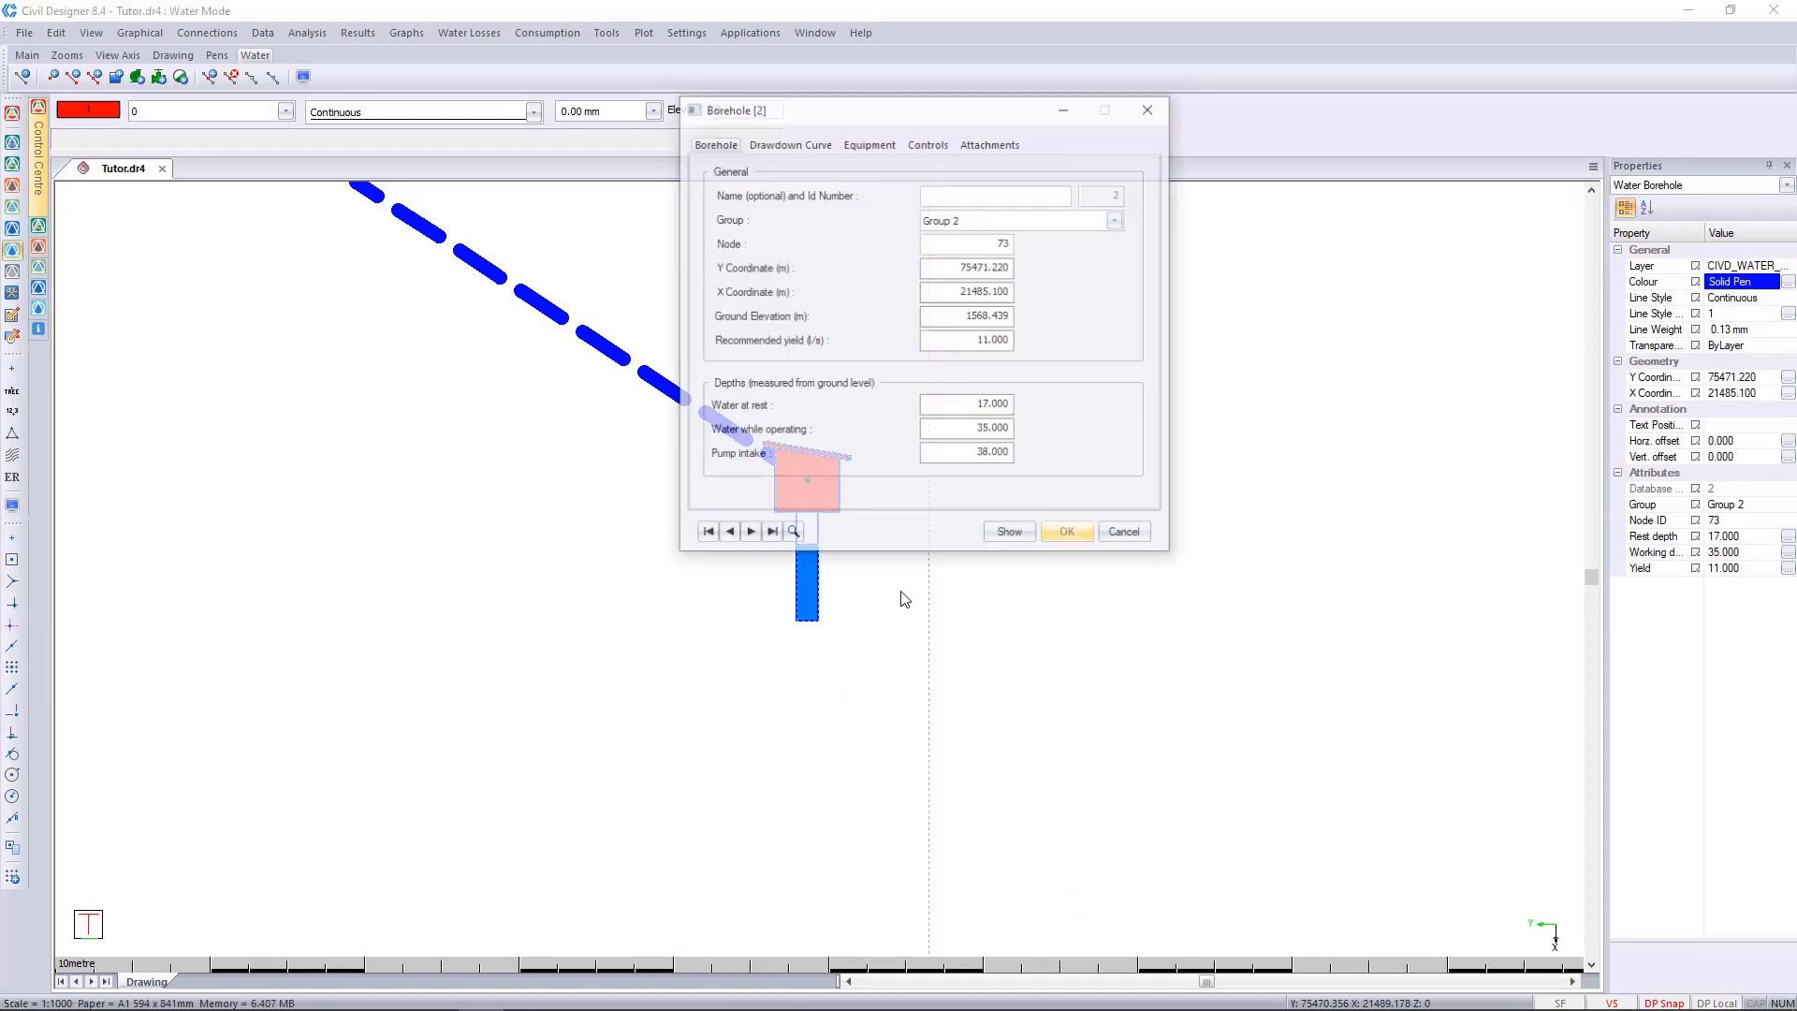
click(923, 142)
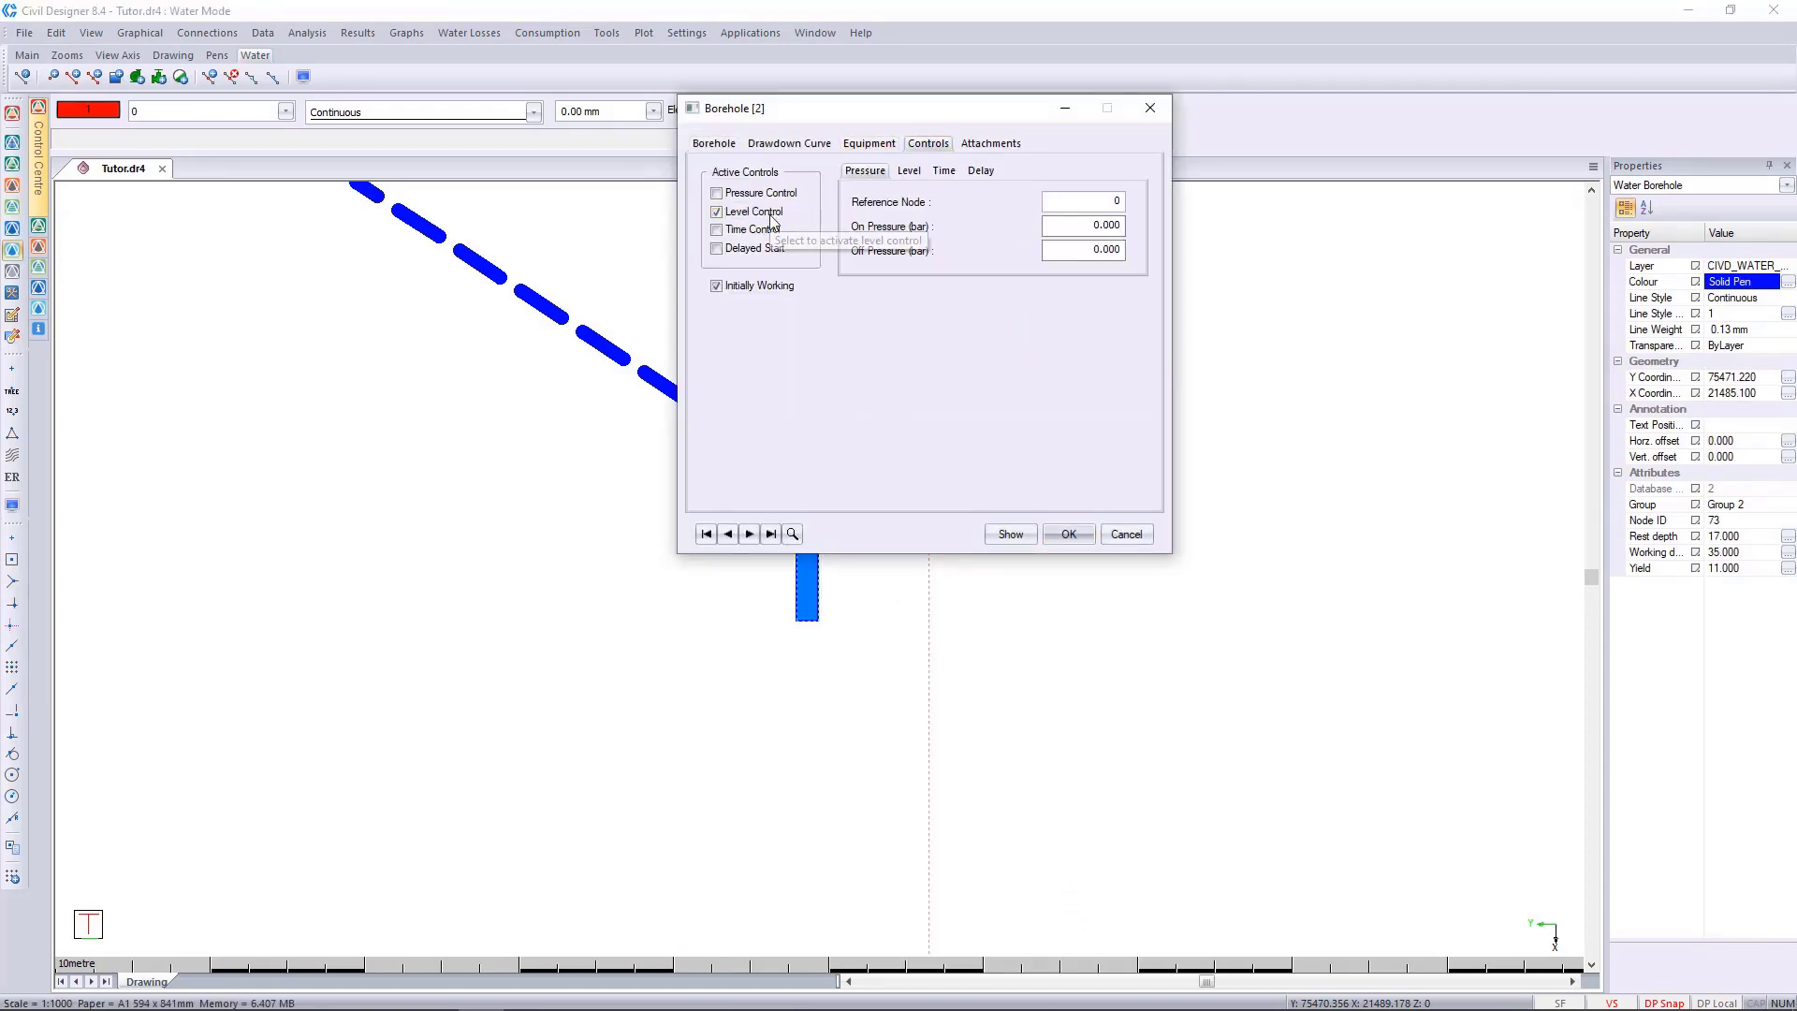
click(909, 171)
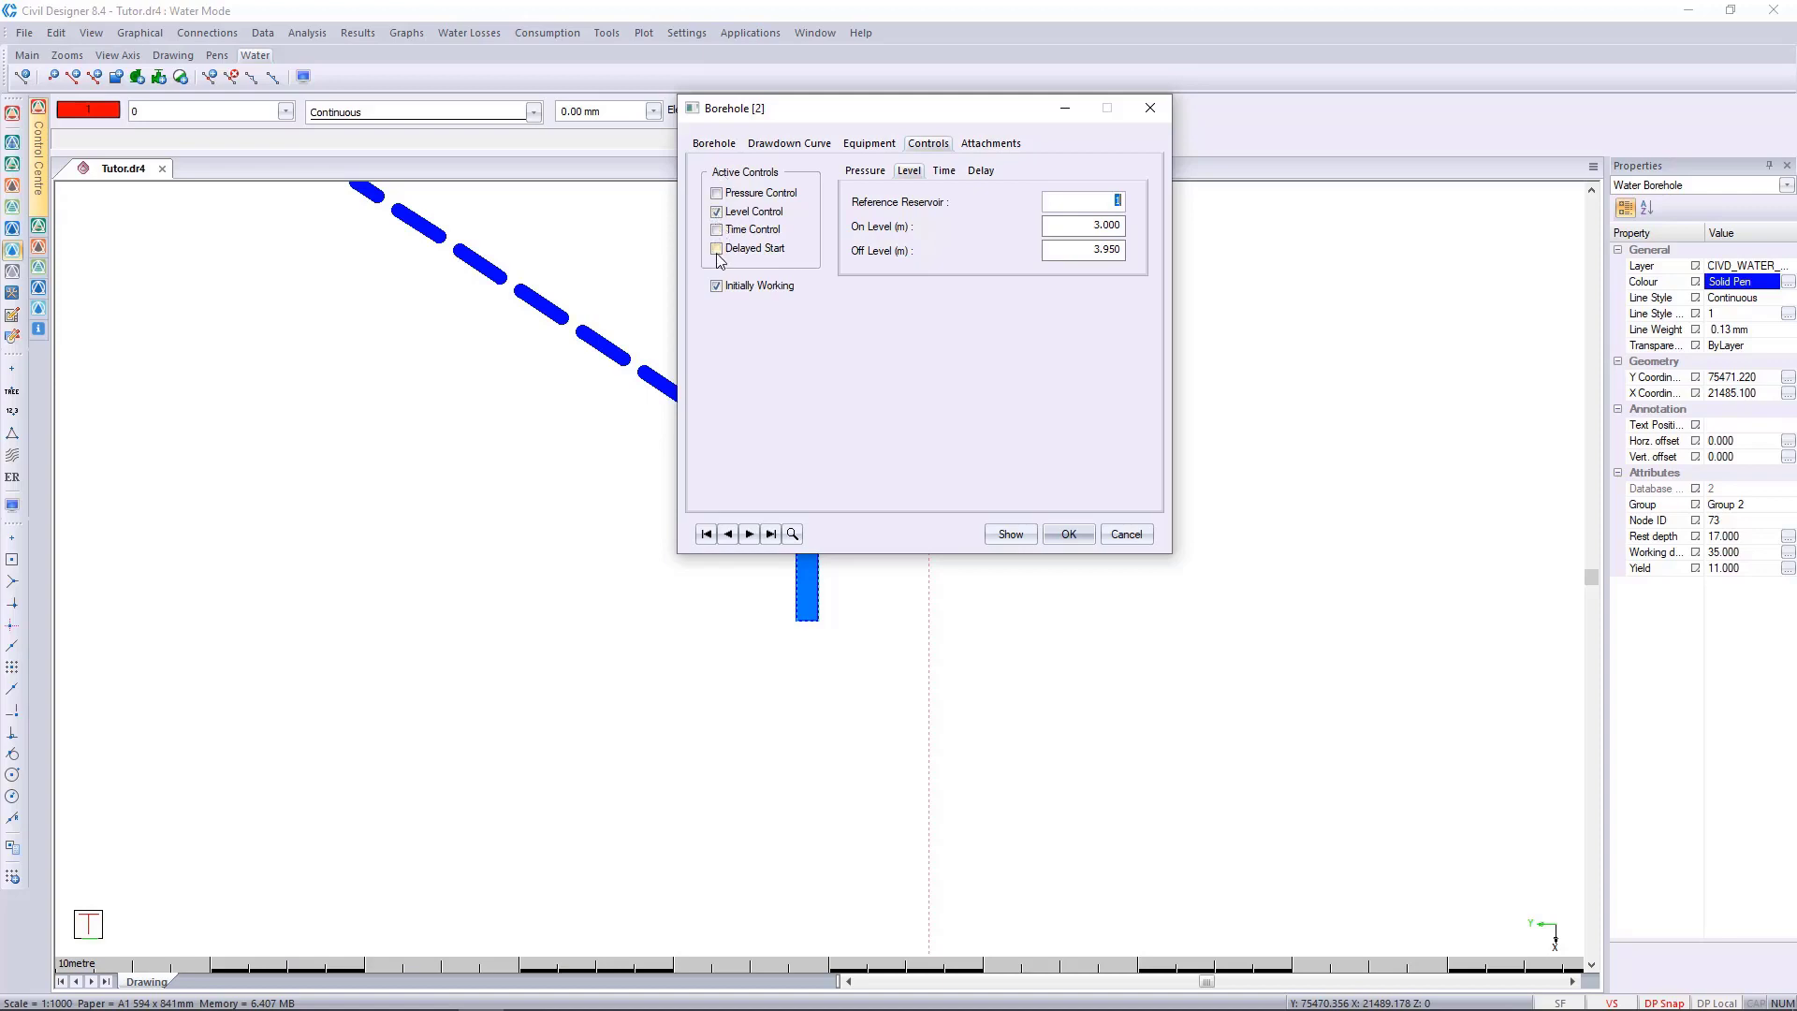
click(868, 172)
click(909, 173)
click(865, 171)
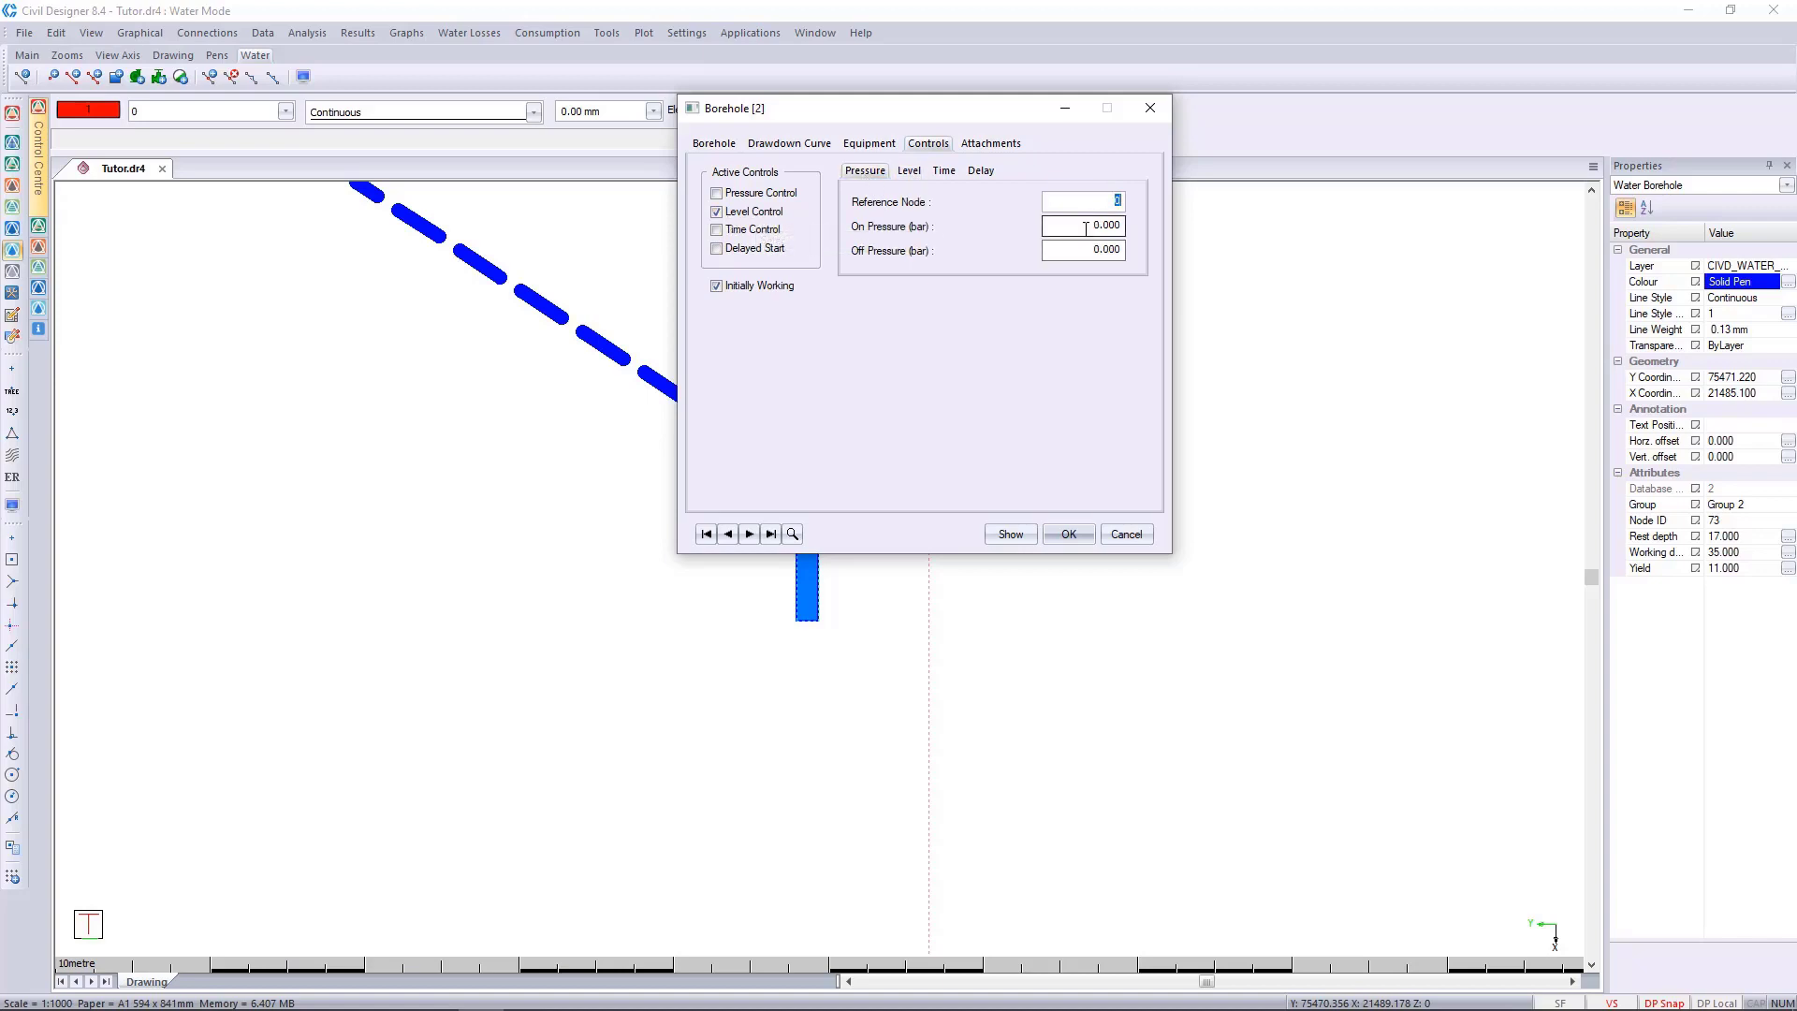
click(916, 176)
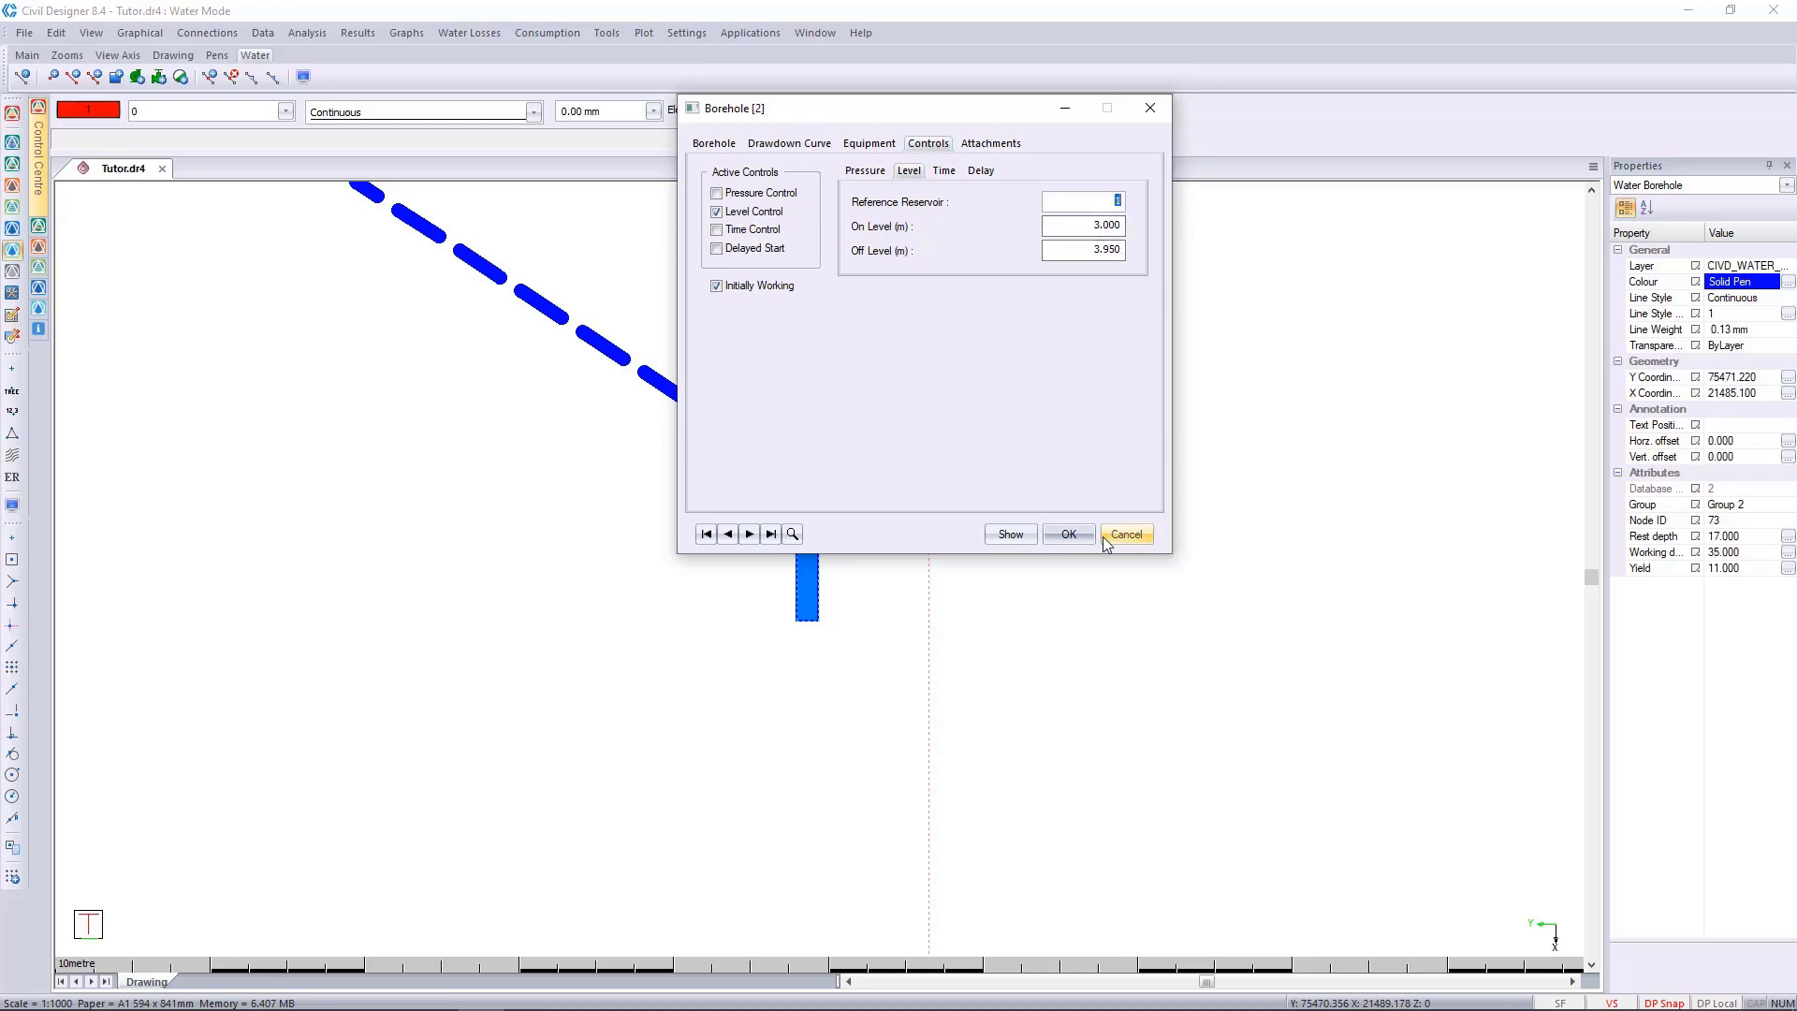
click(1130, 535)
Set the water quality analysis type of the time simulation to Water Age.
scroll(675, 456, down, 4)
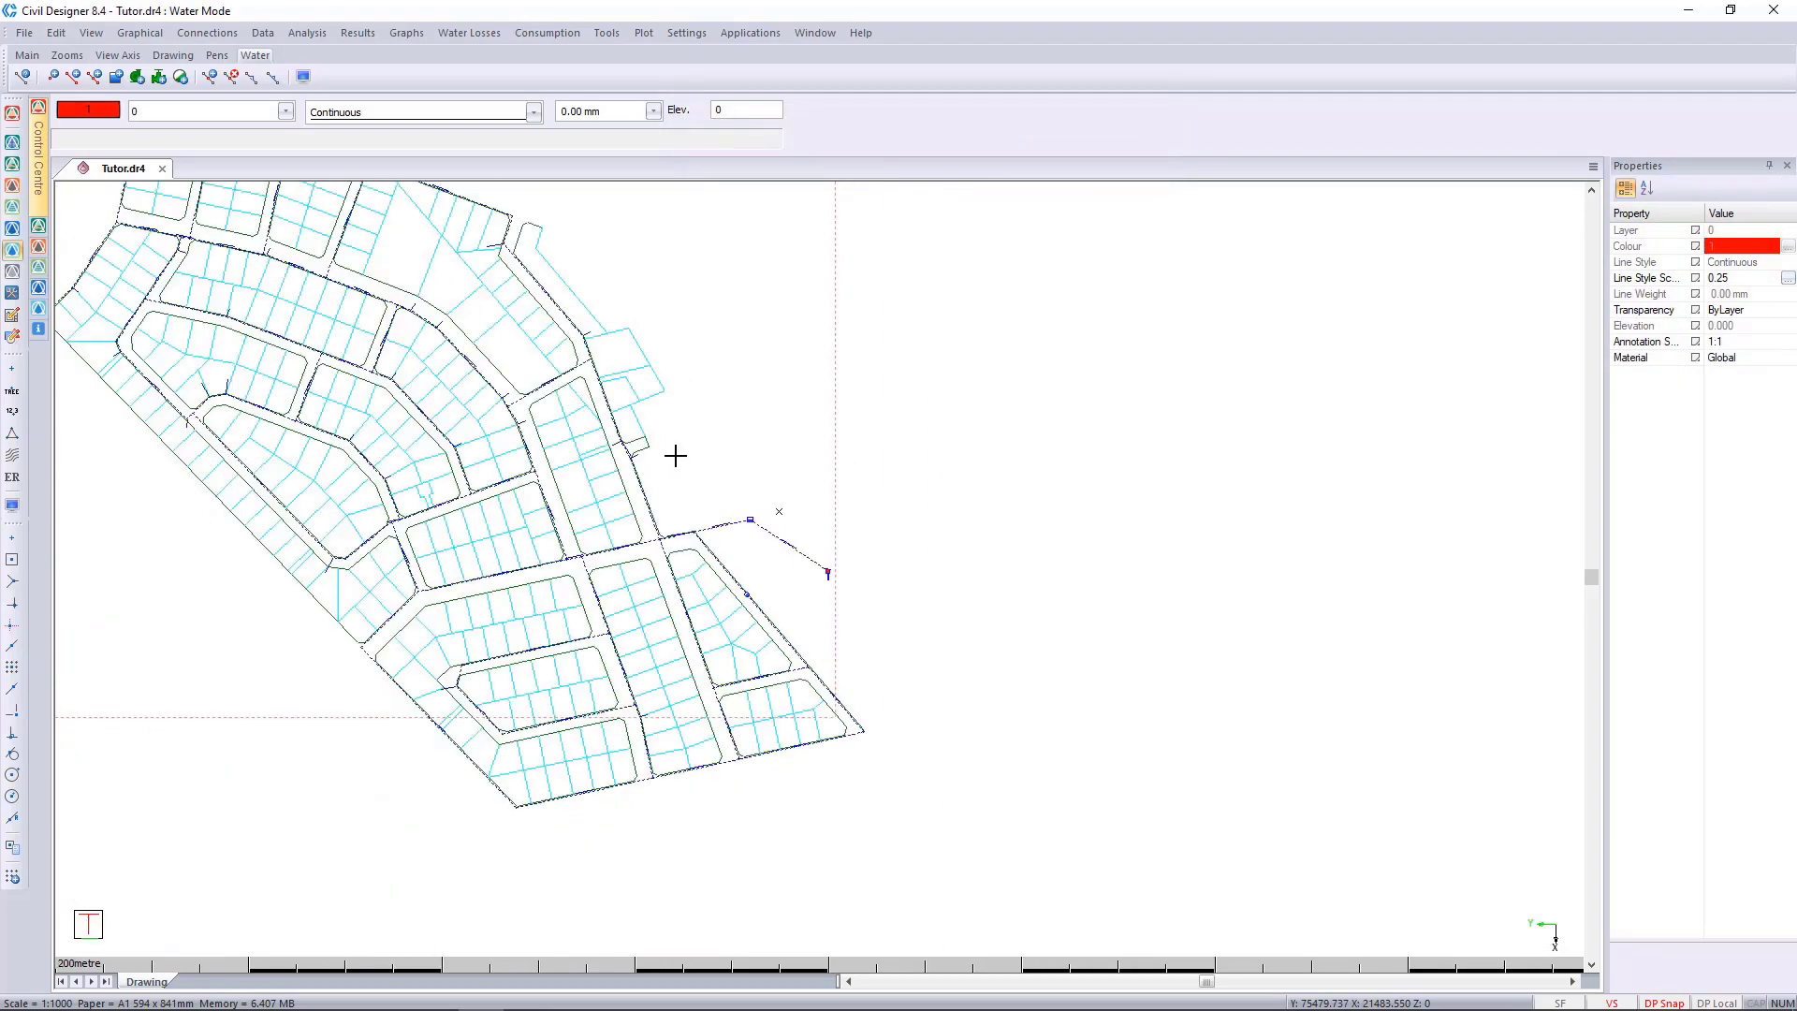
scroll(740, 514, up, 2)
middle_drag(719, 510, 685, 467)
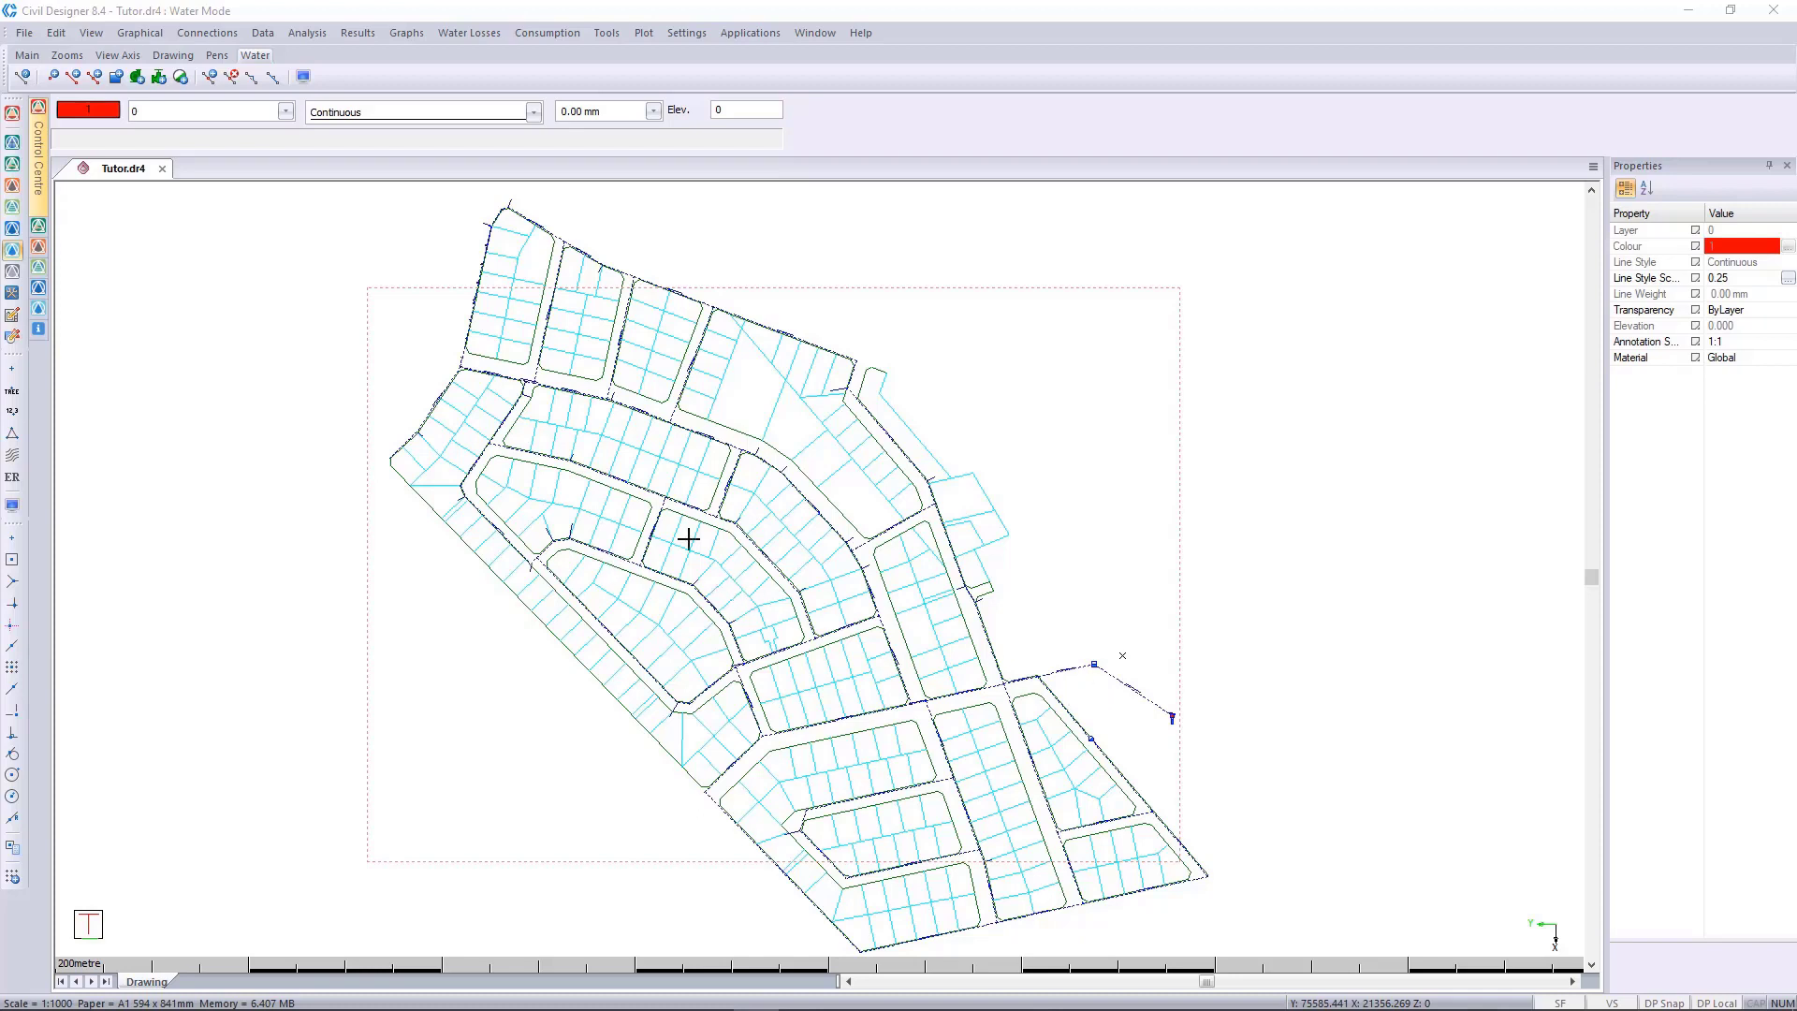
click(309, 34)
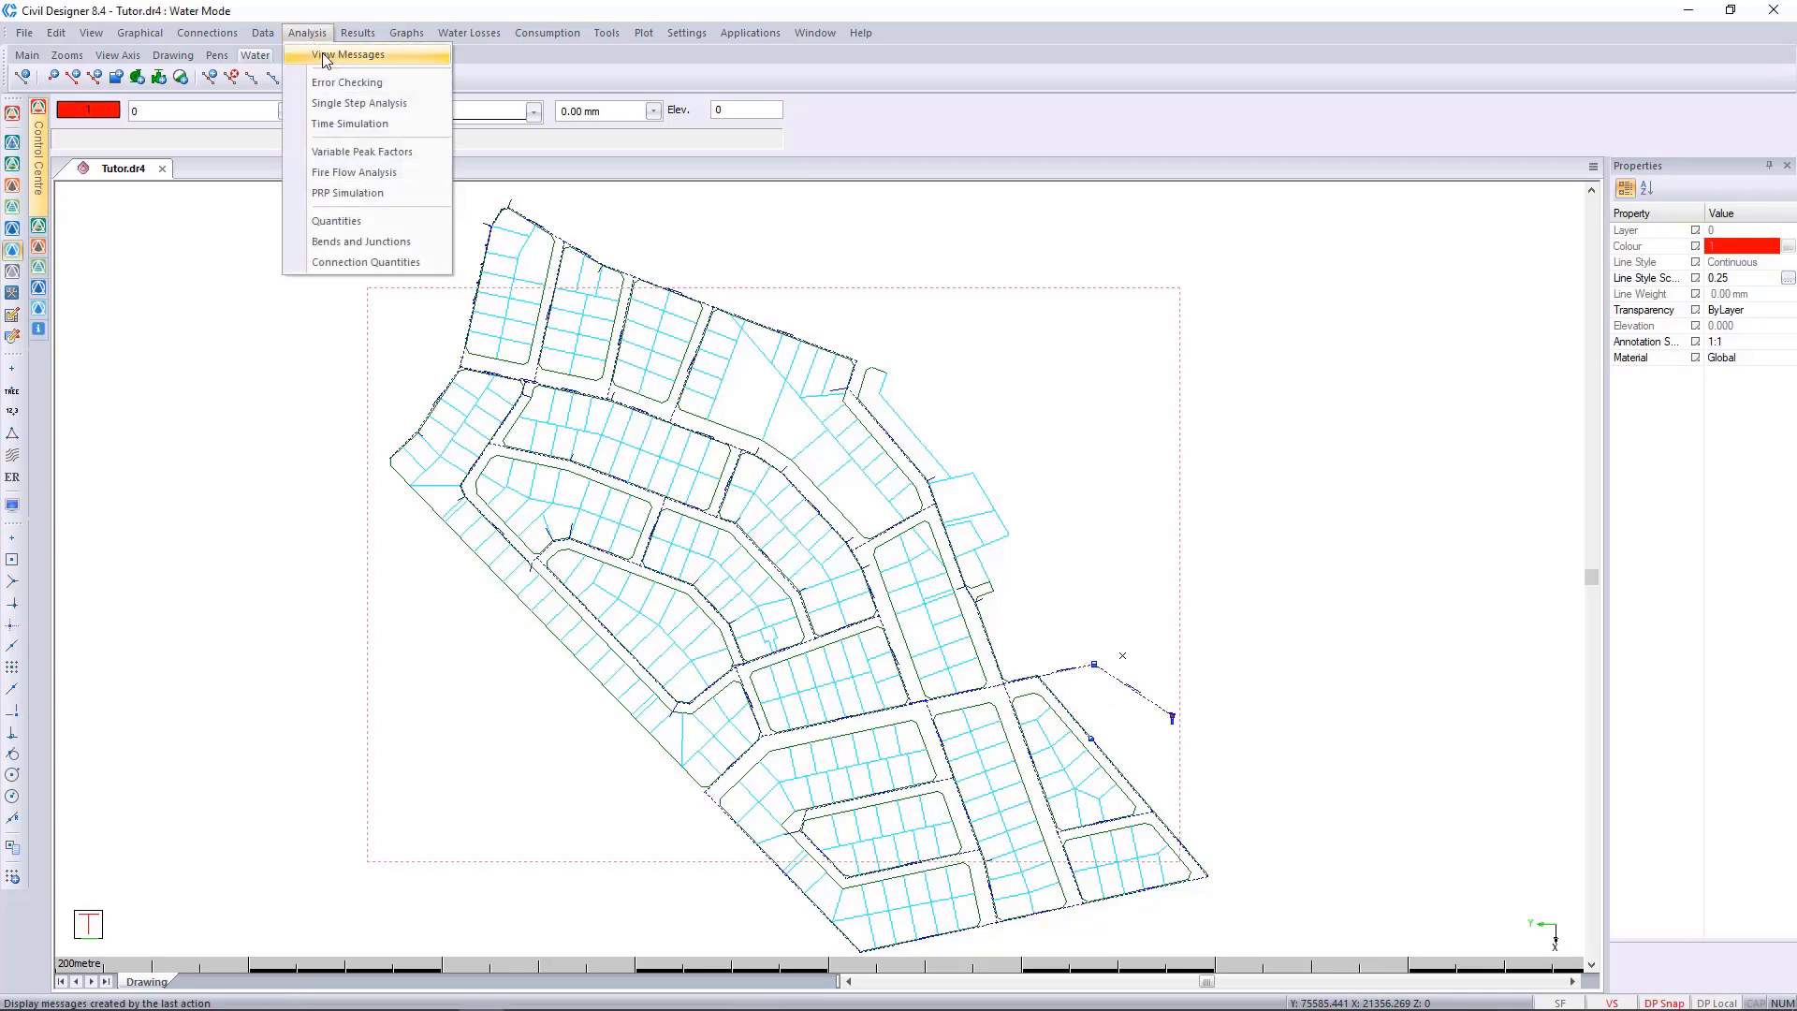
click(378, 125)
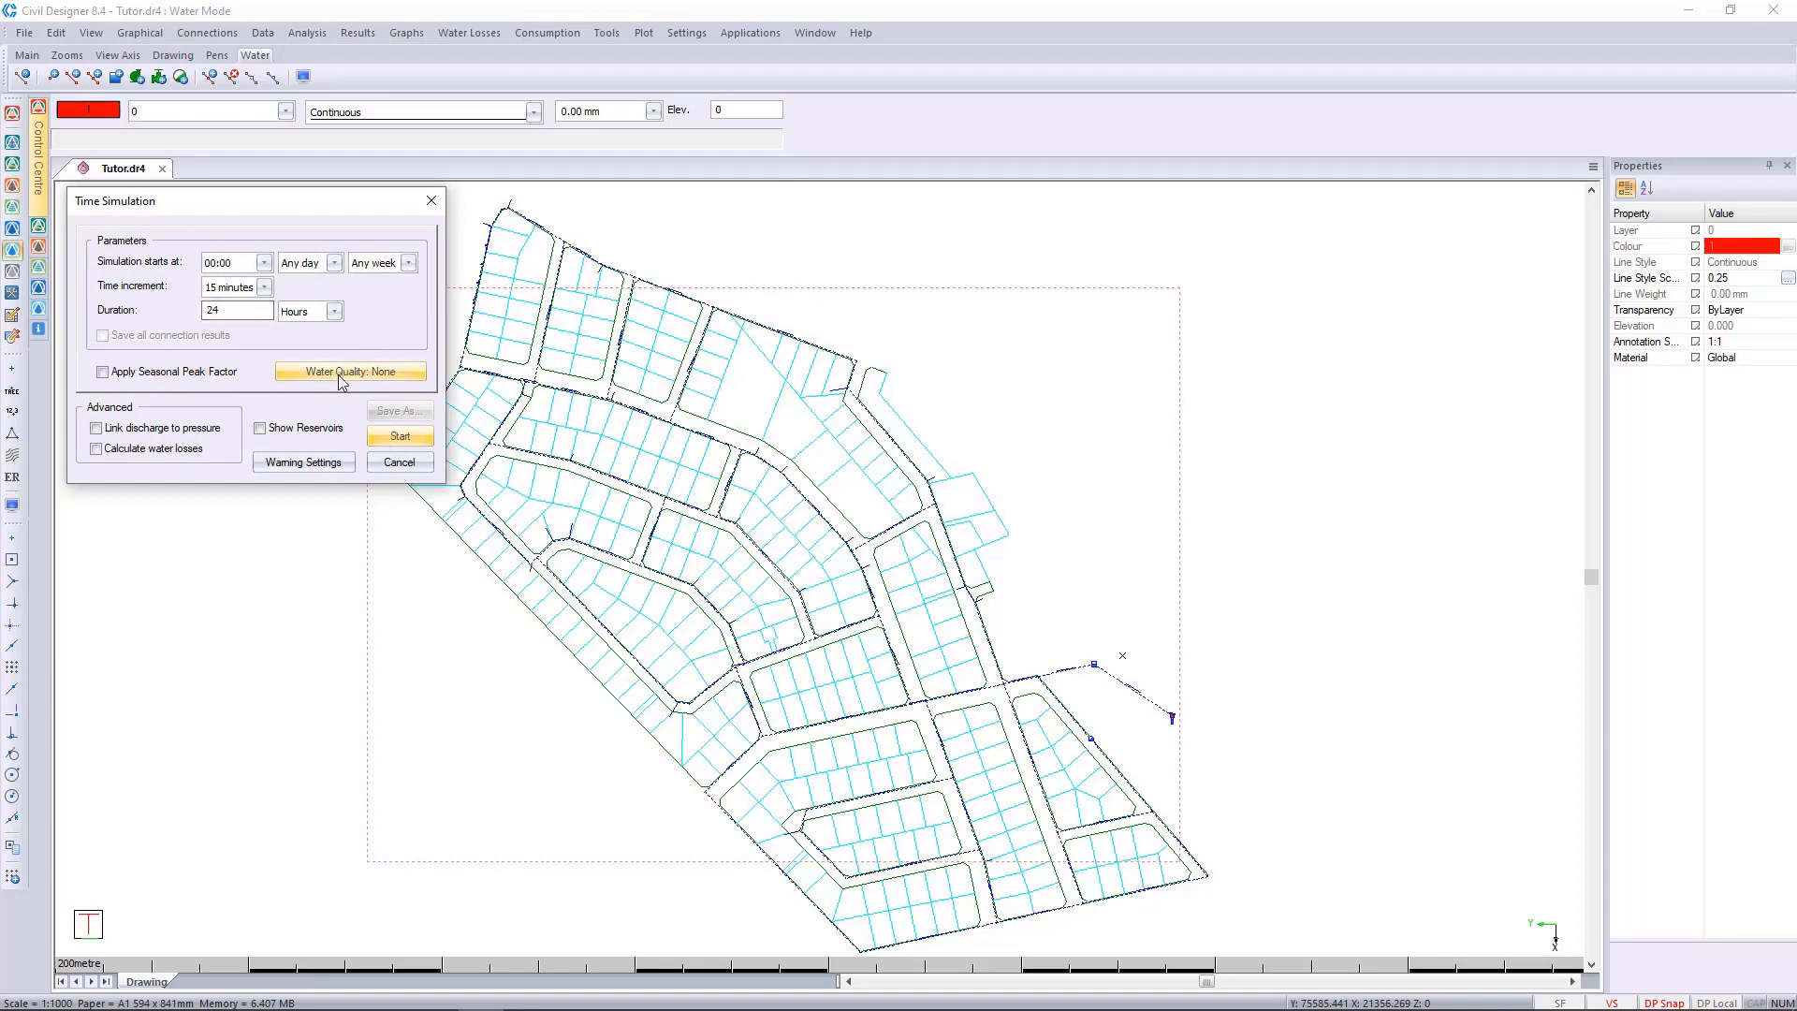
click(340, 373)
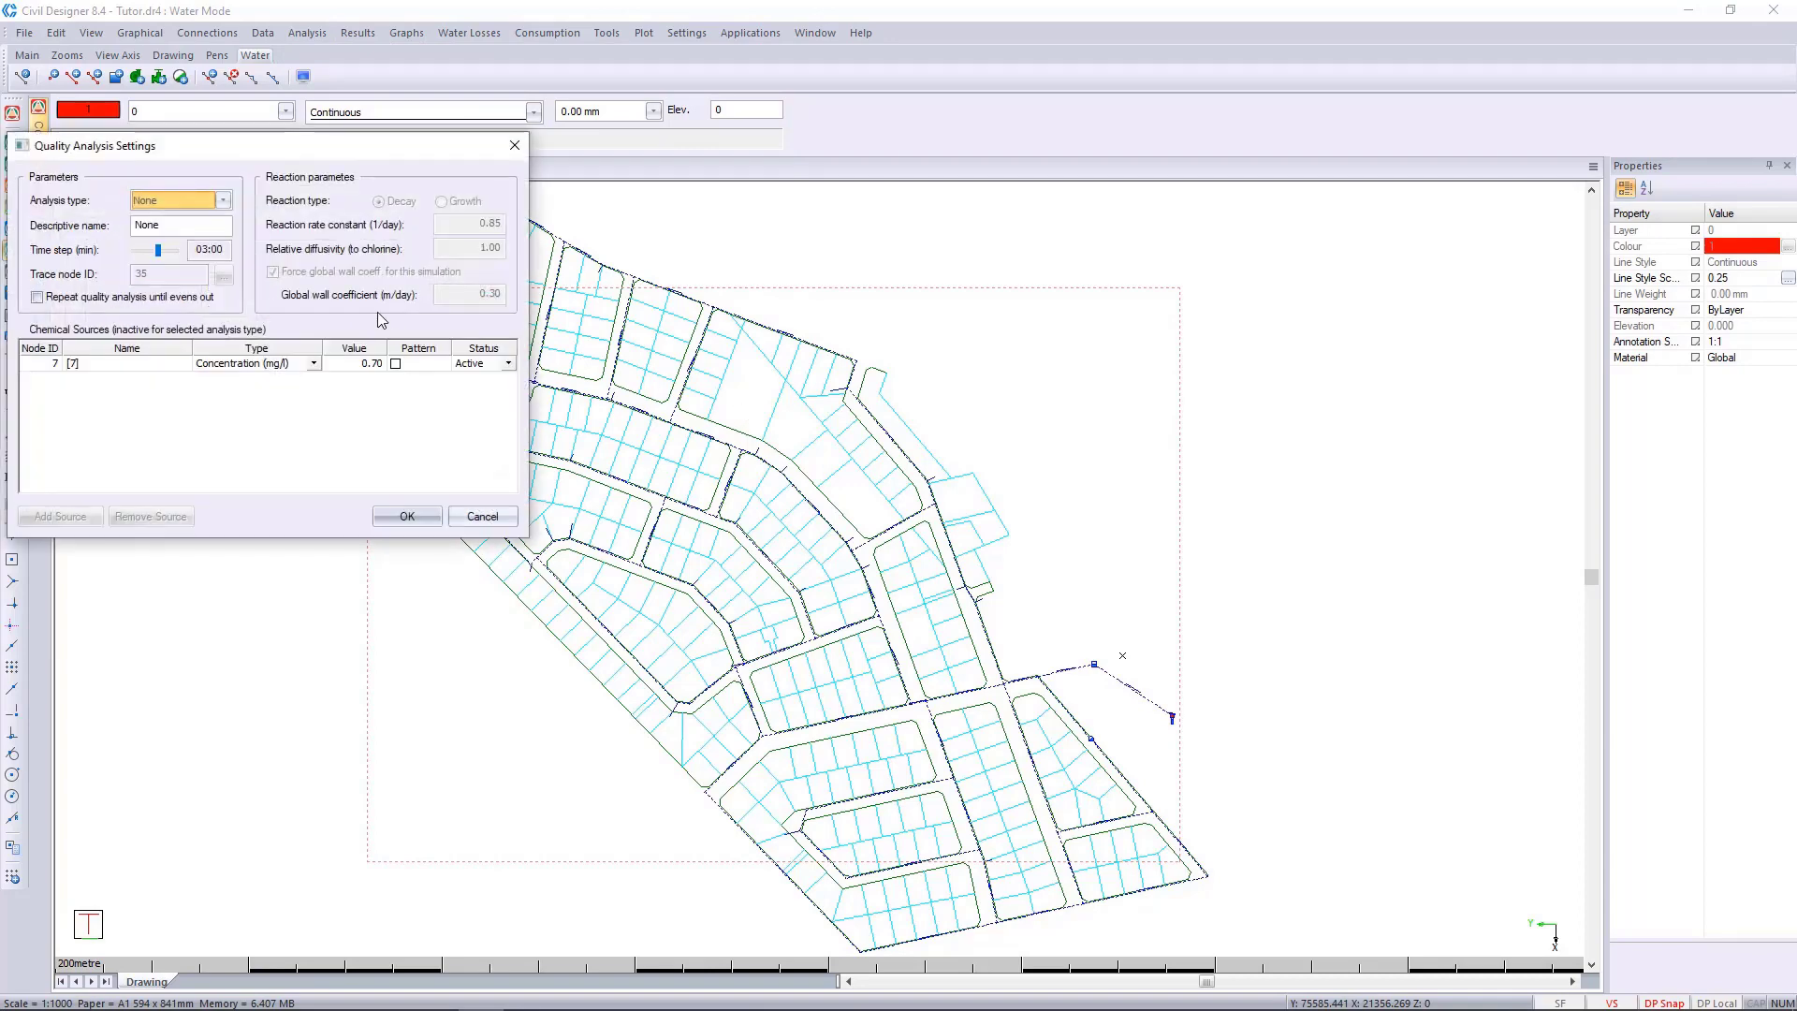
click(194, 206)
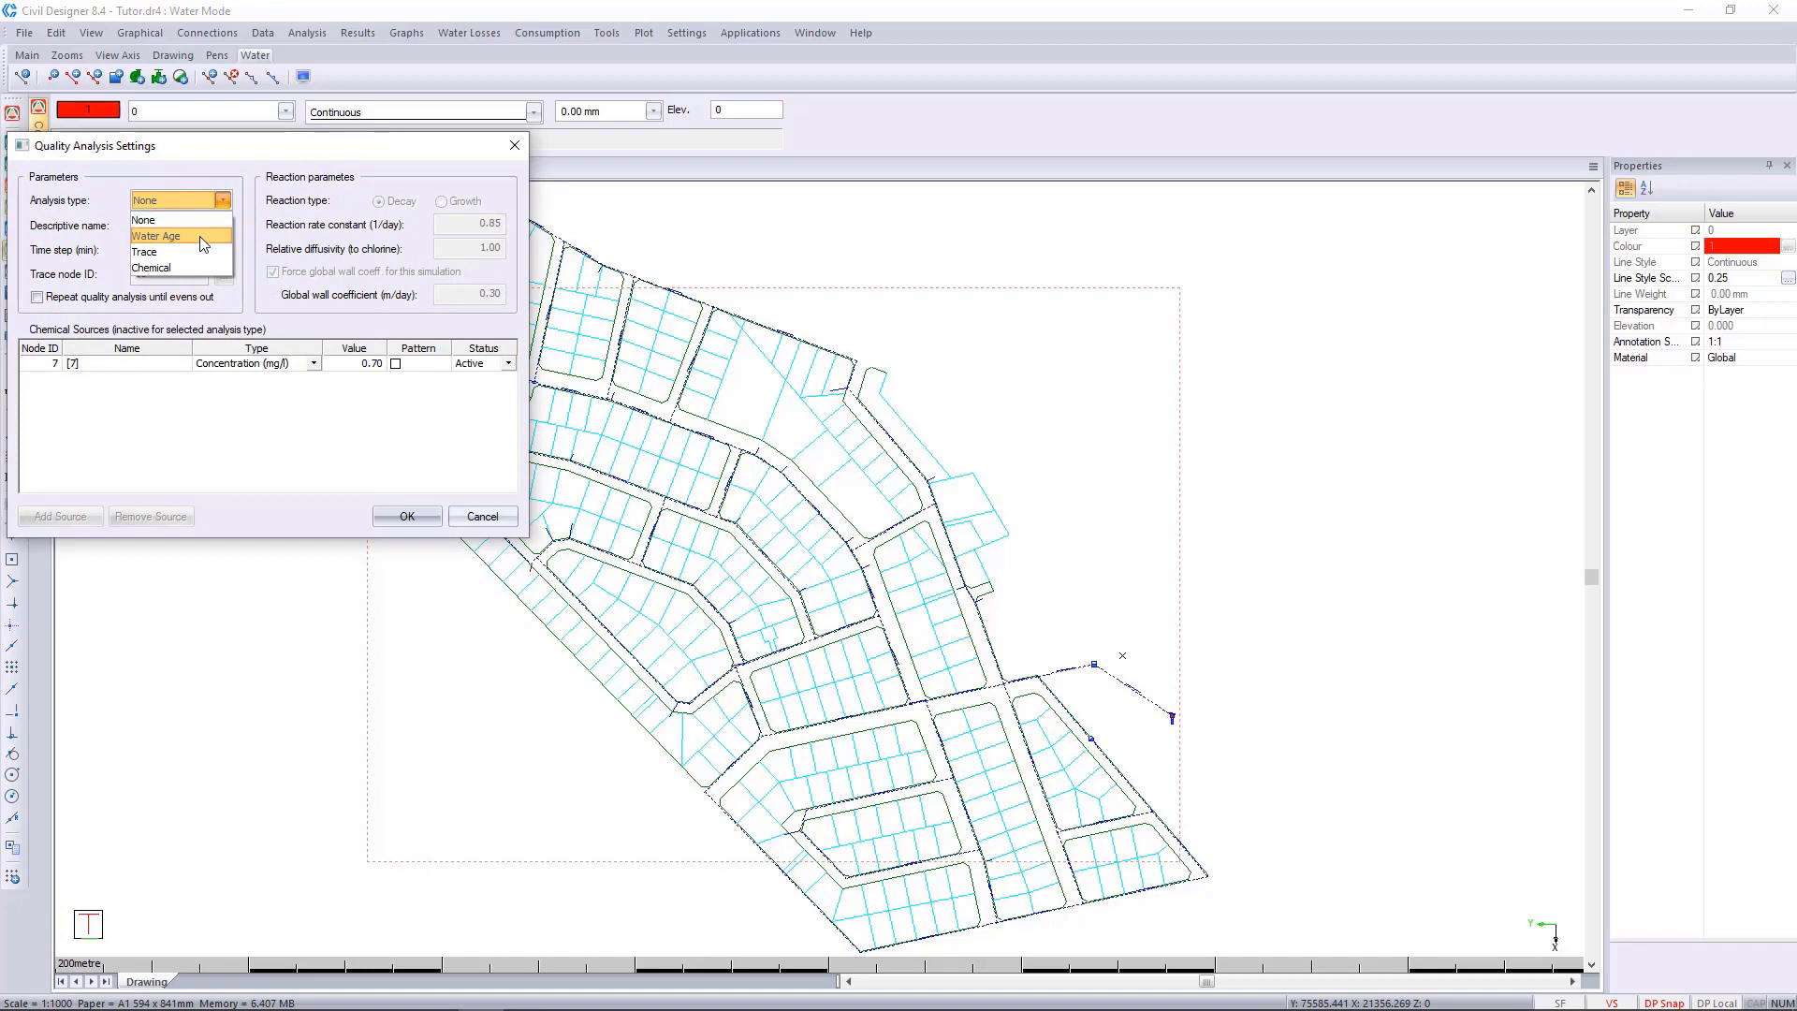
click(204, 243)
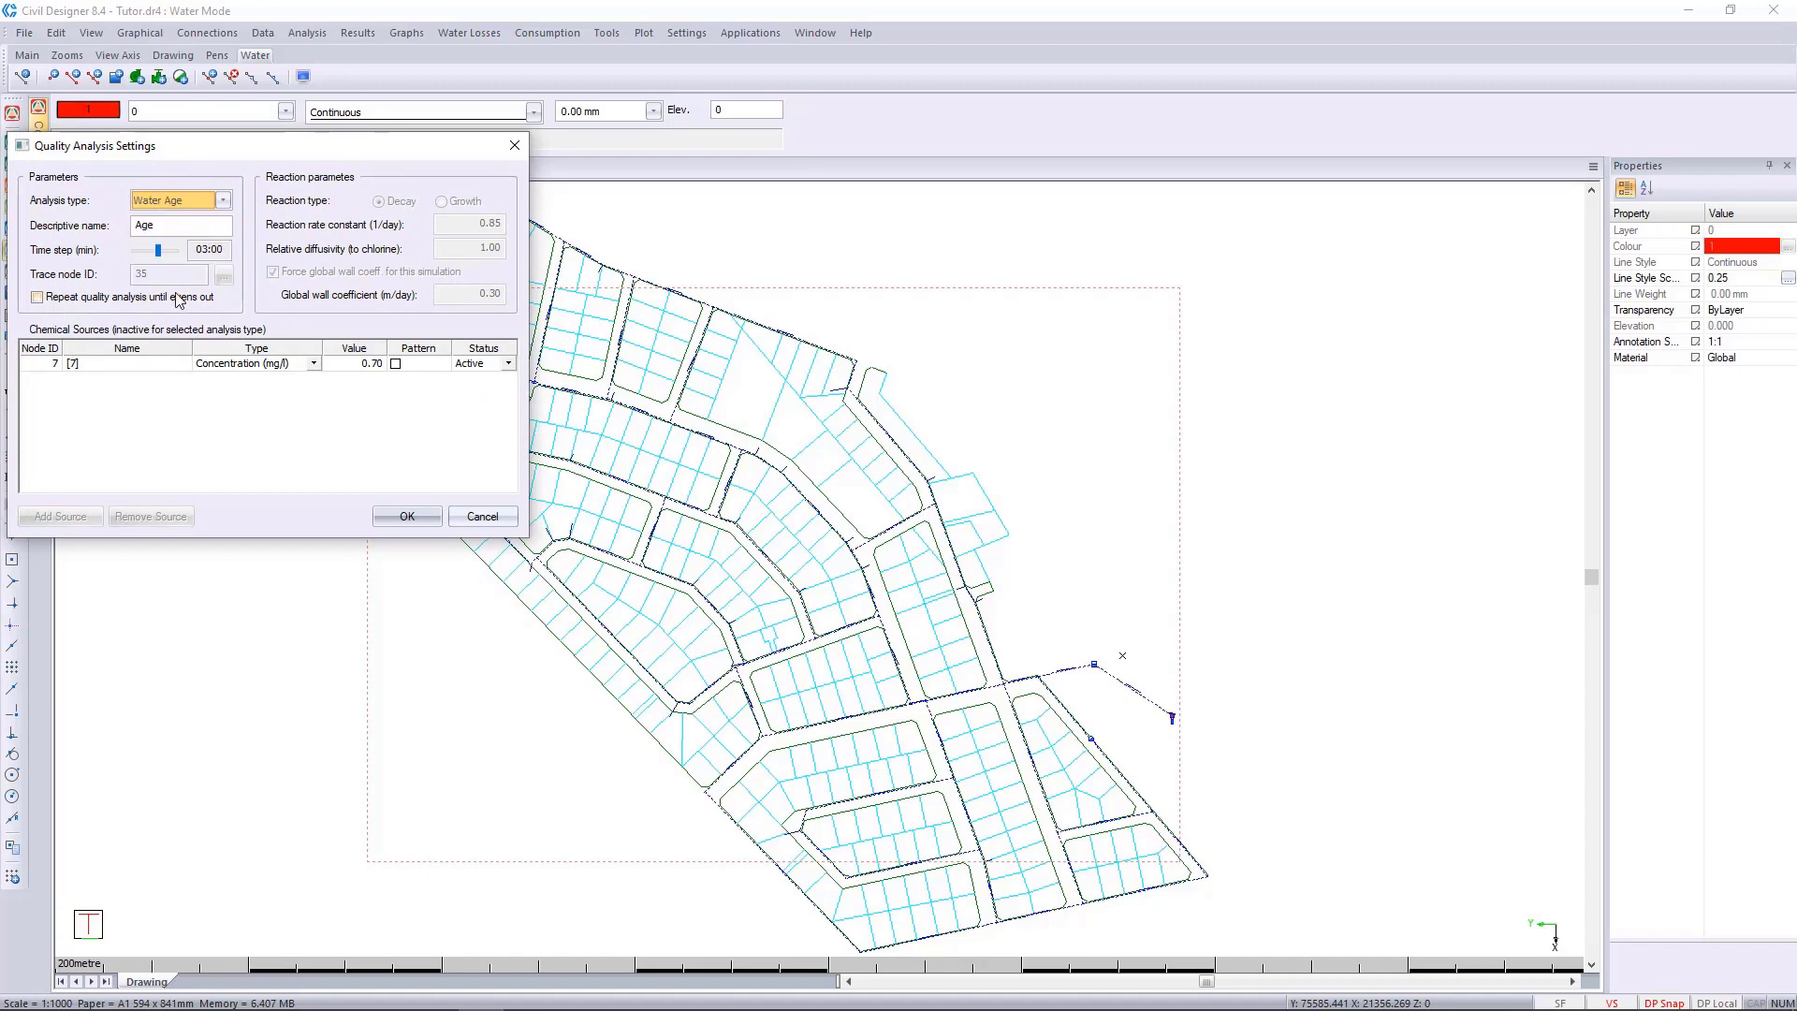
click(411, 516)
Run the 24-hour time simulation with water age analysis and review its messages through to the last time step.
click(400, 437)
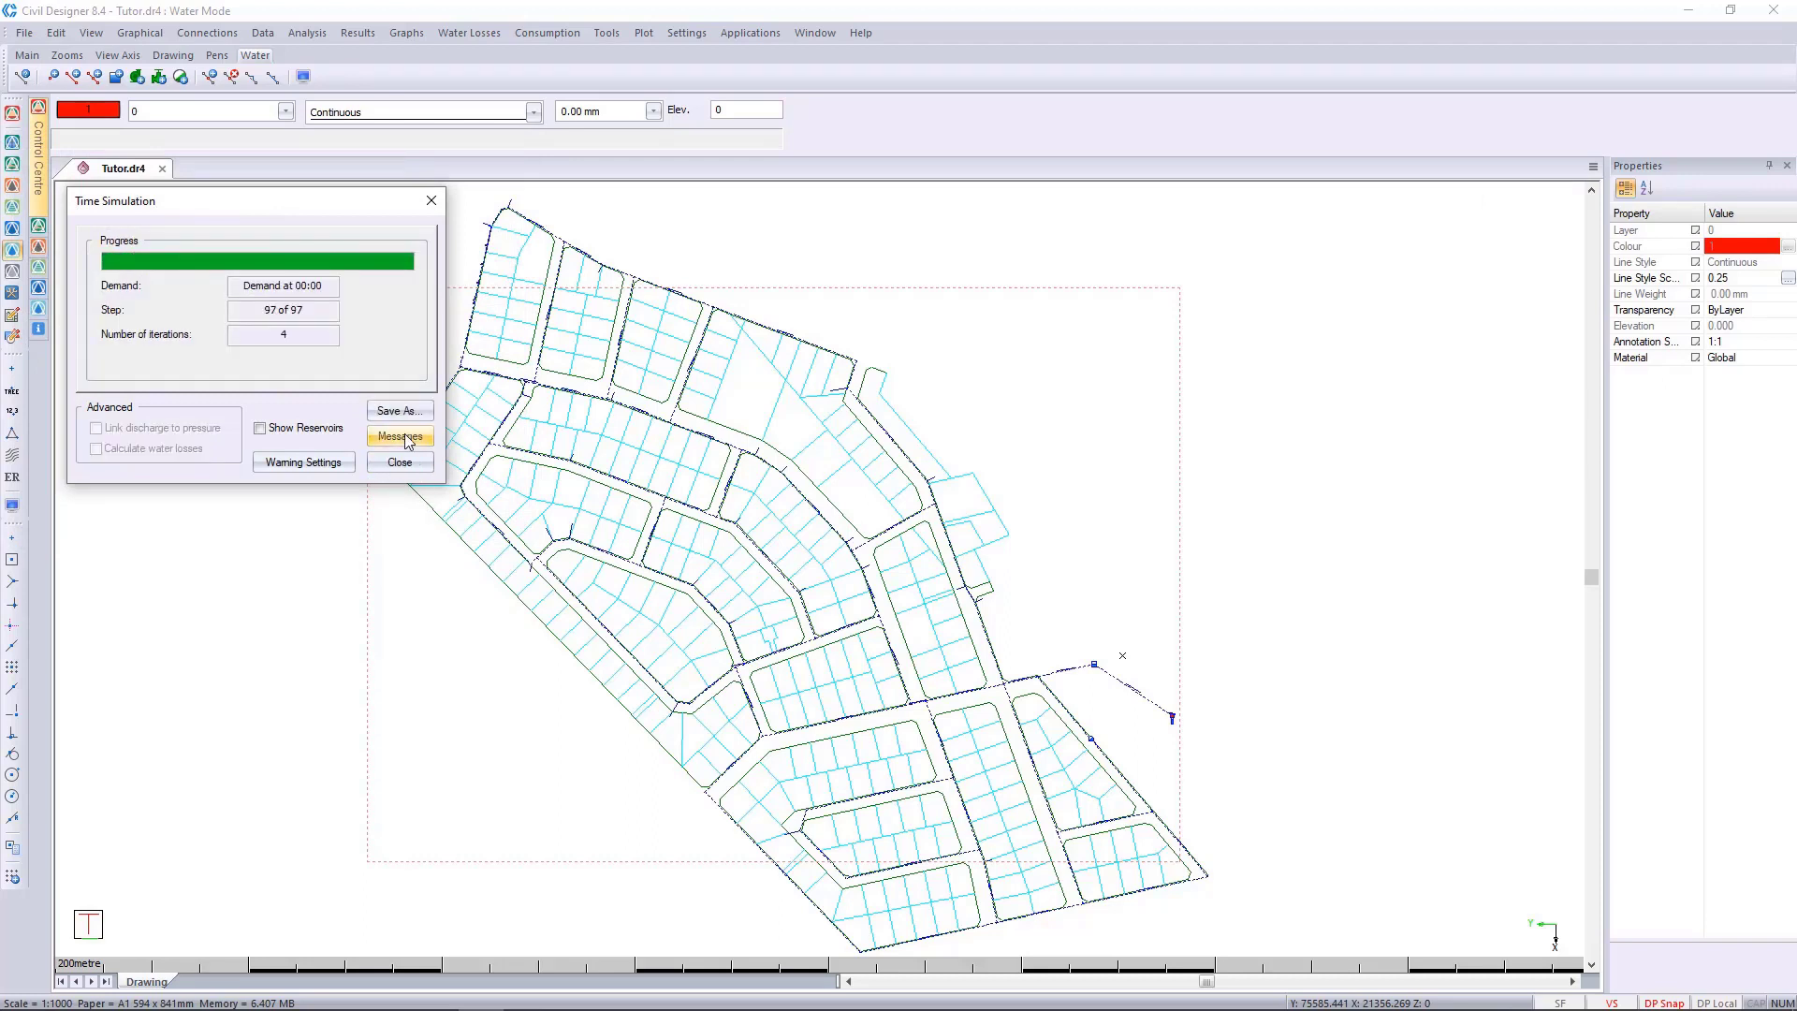
click(401, 436)
scroll(318, 425, down, 20)
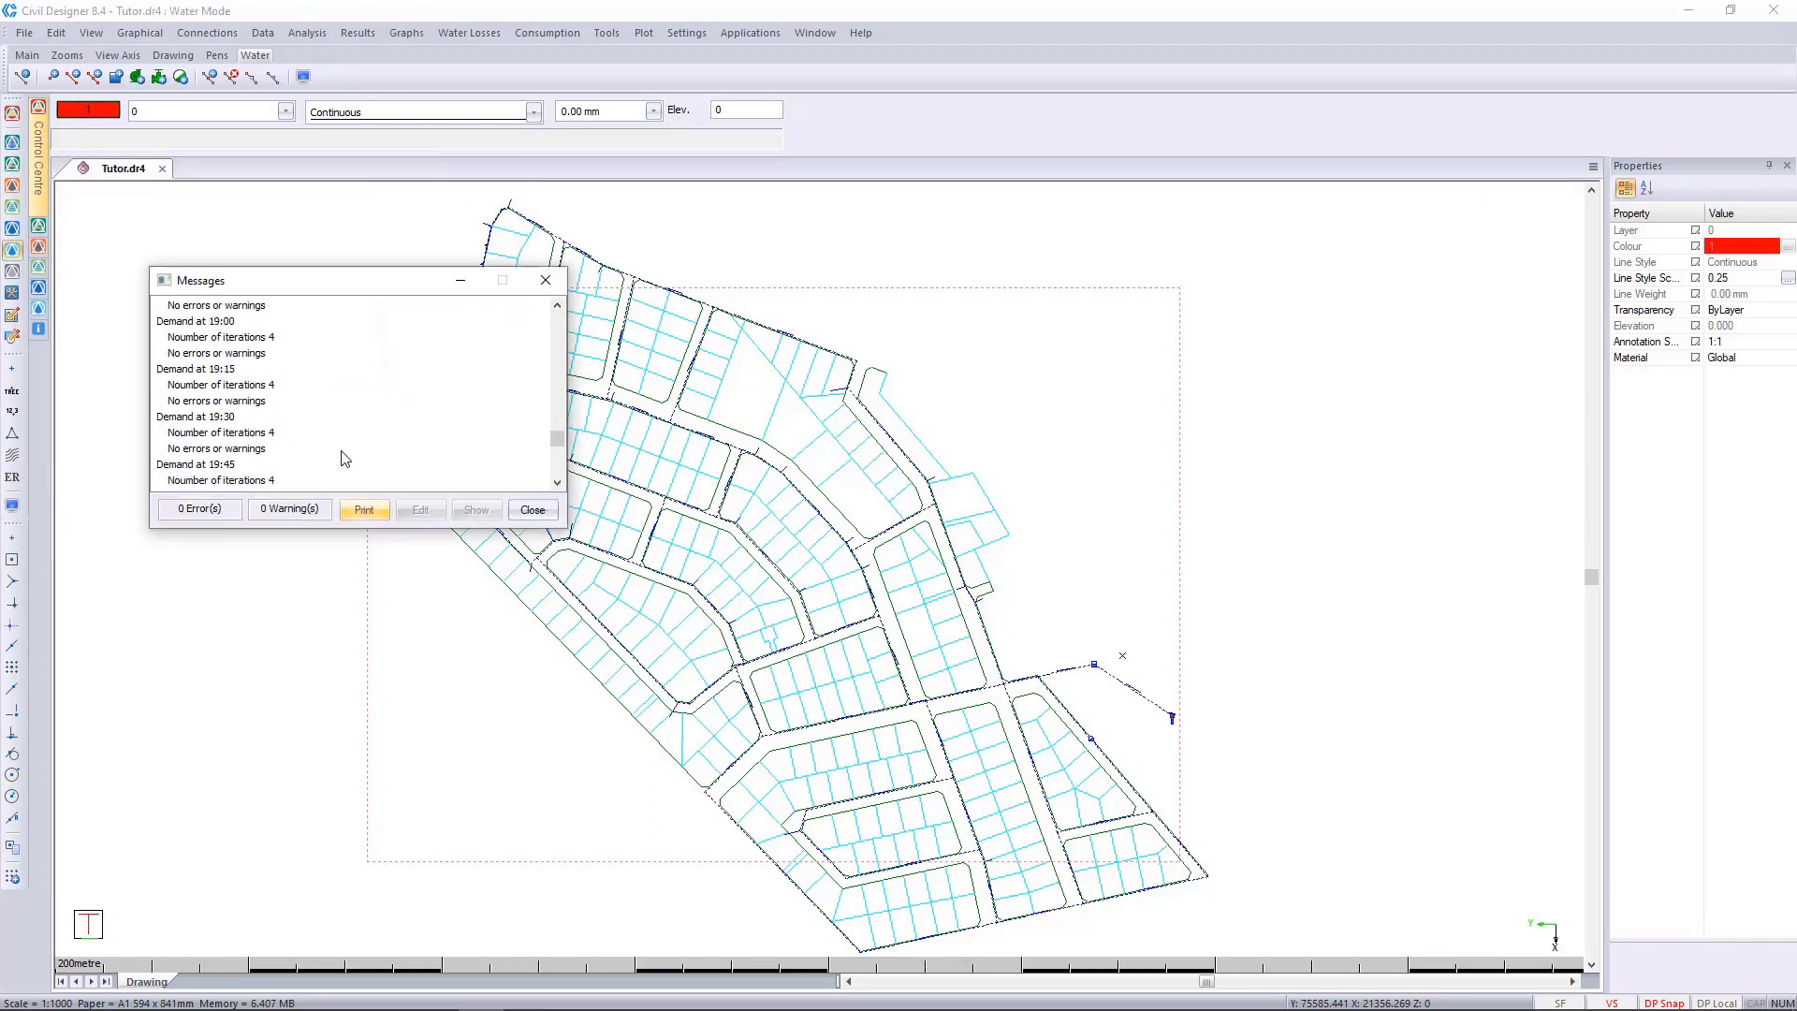
click(532, 510)
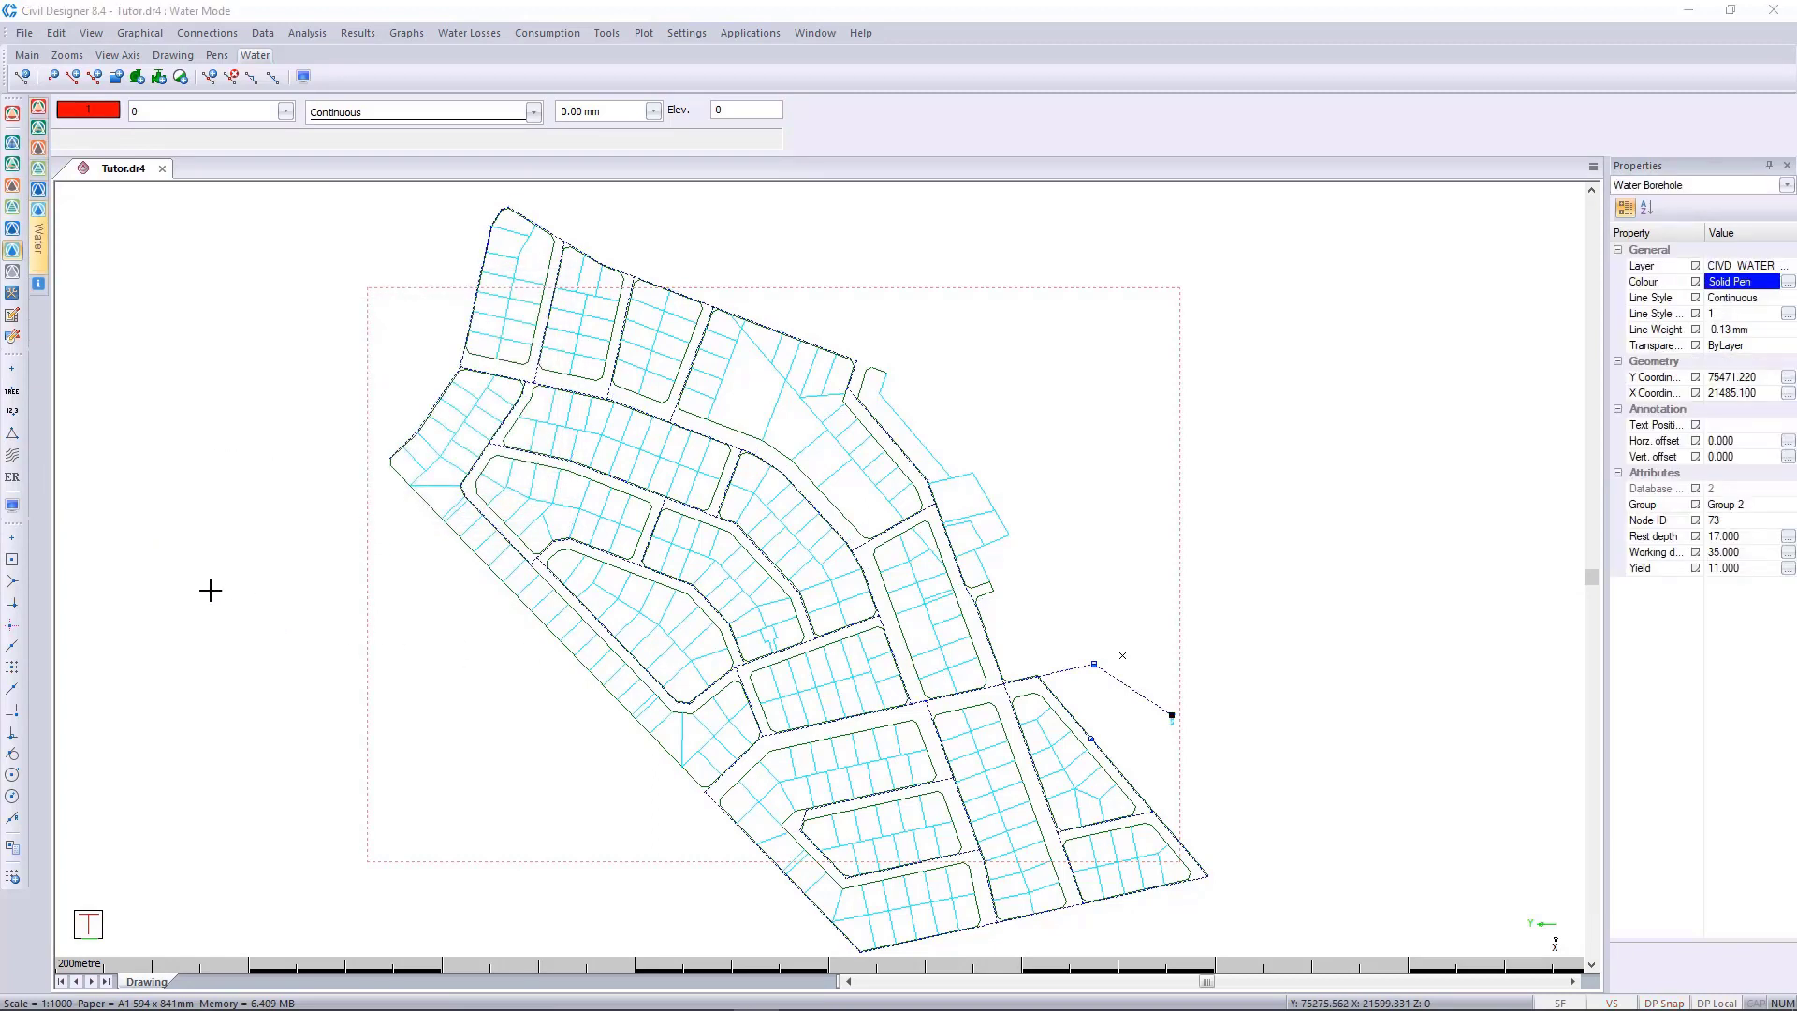
In the water display settings, annotate the nodes with {QUALITY_FULL}.
click(12, 505)
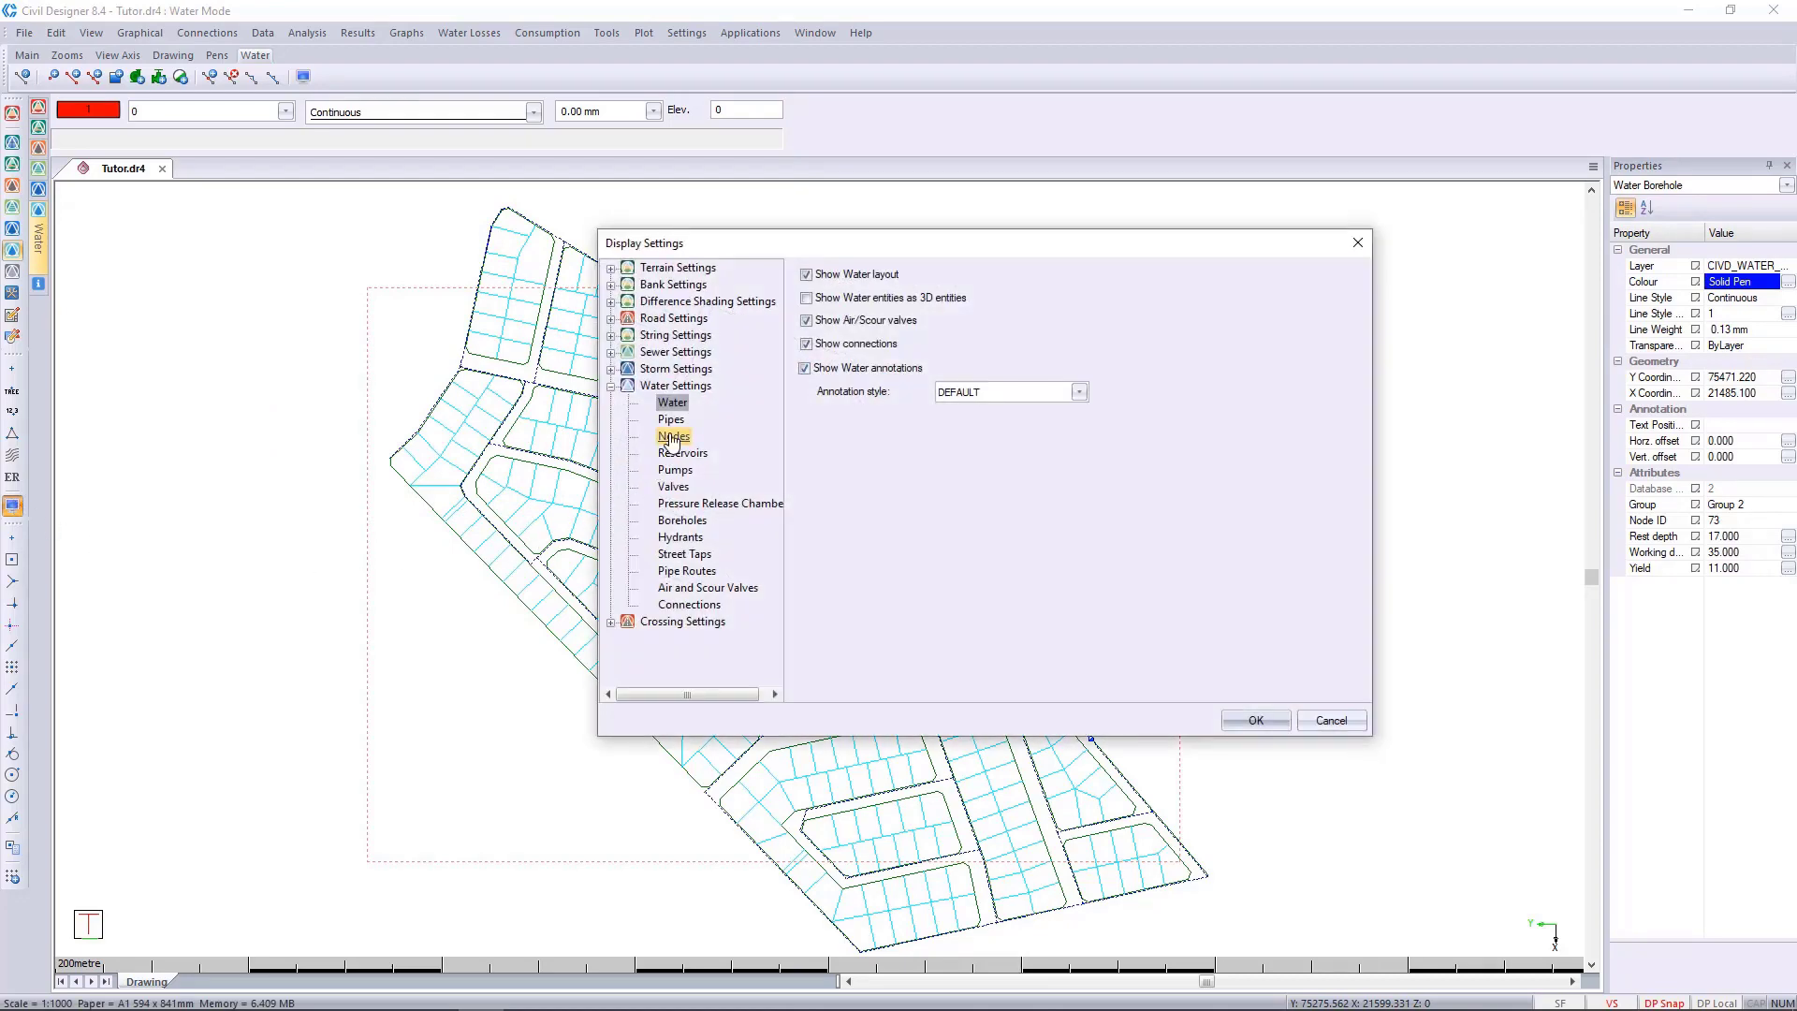
click(673, 436)
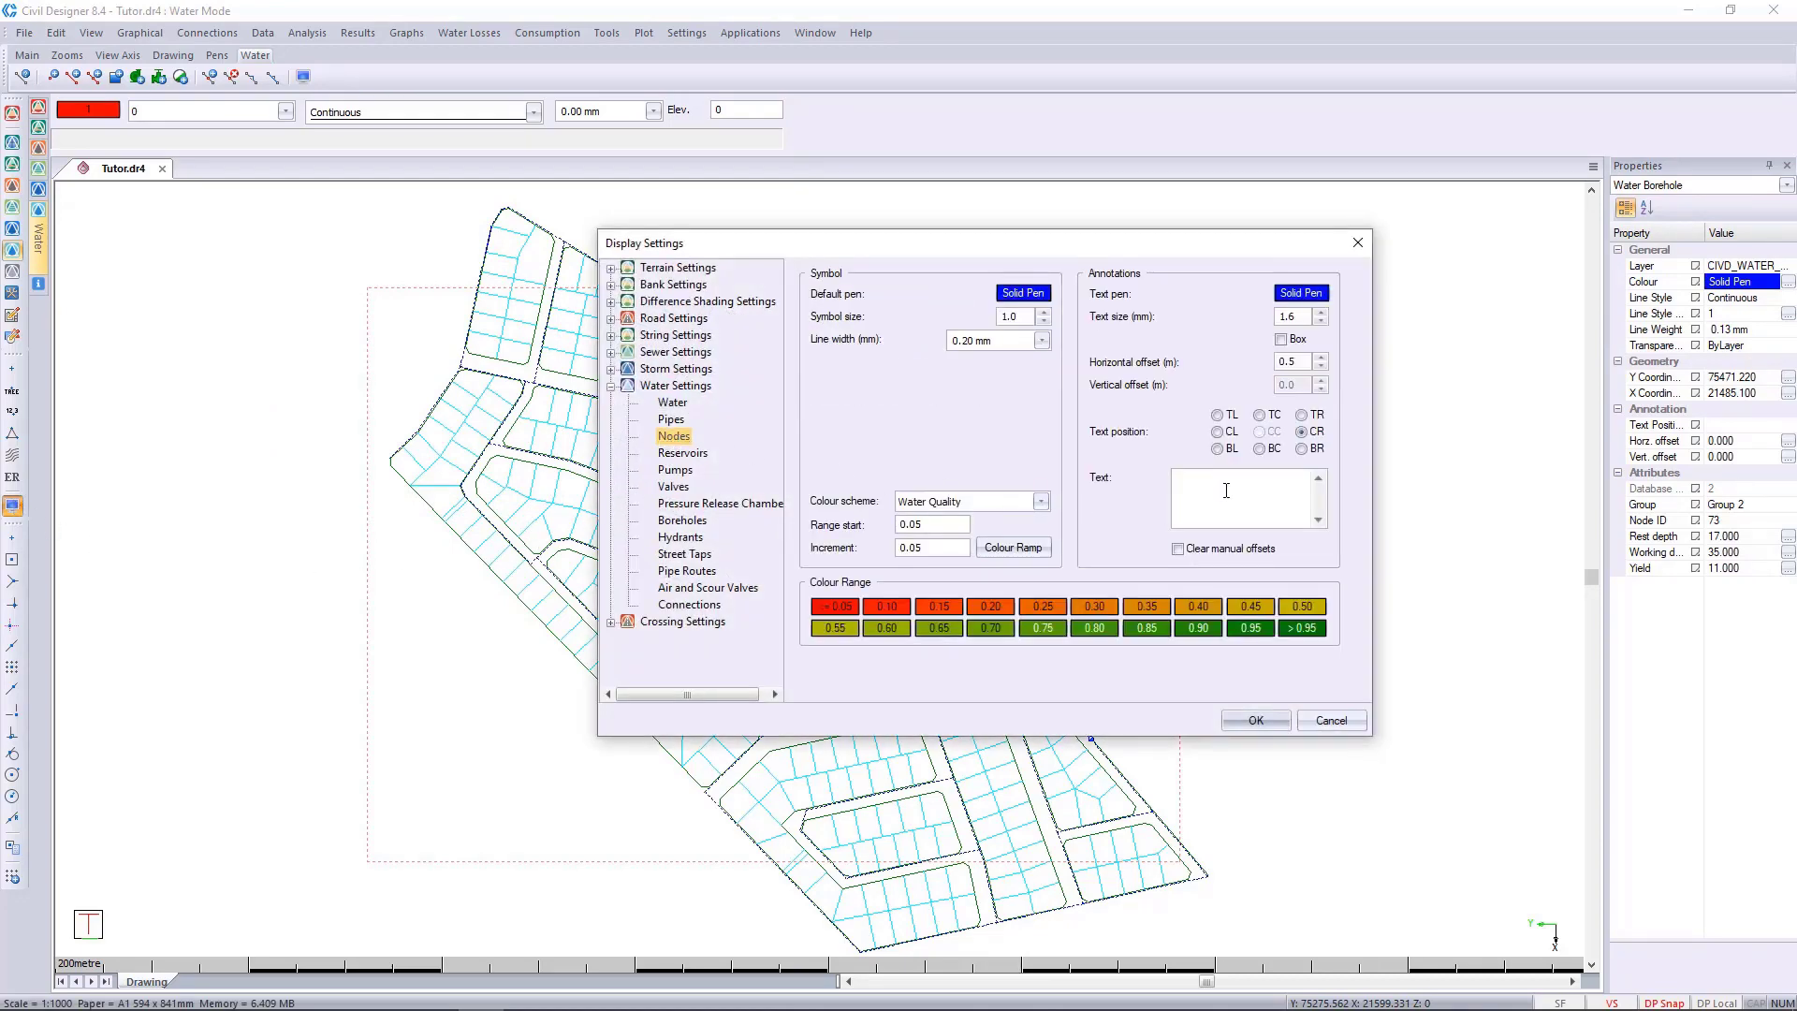
right_click(1226, 491)
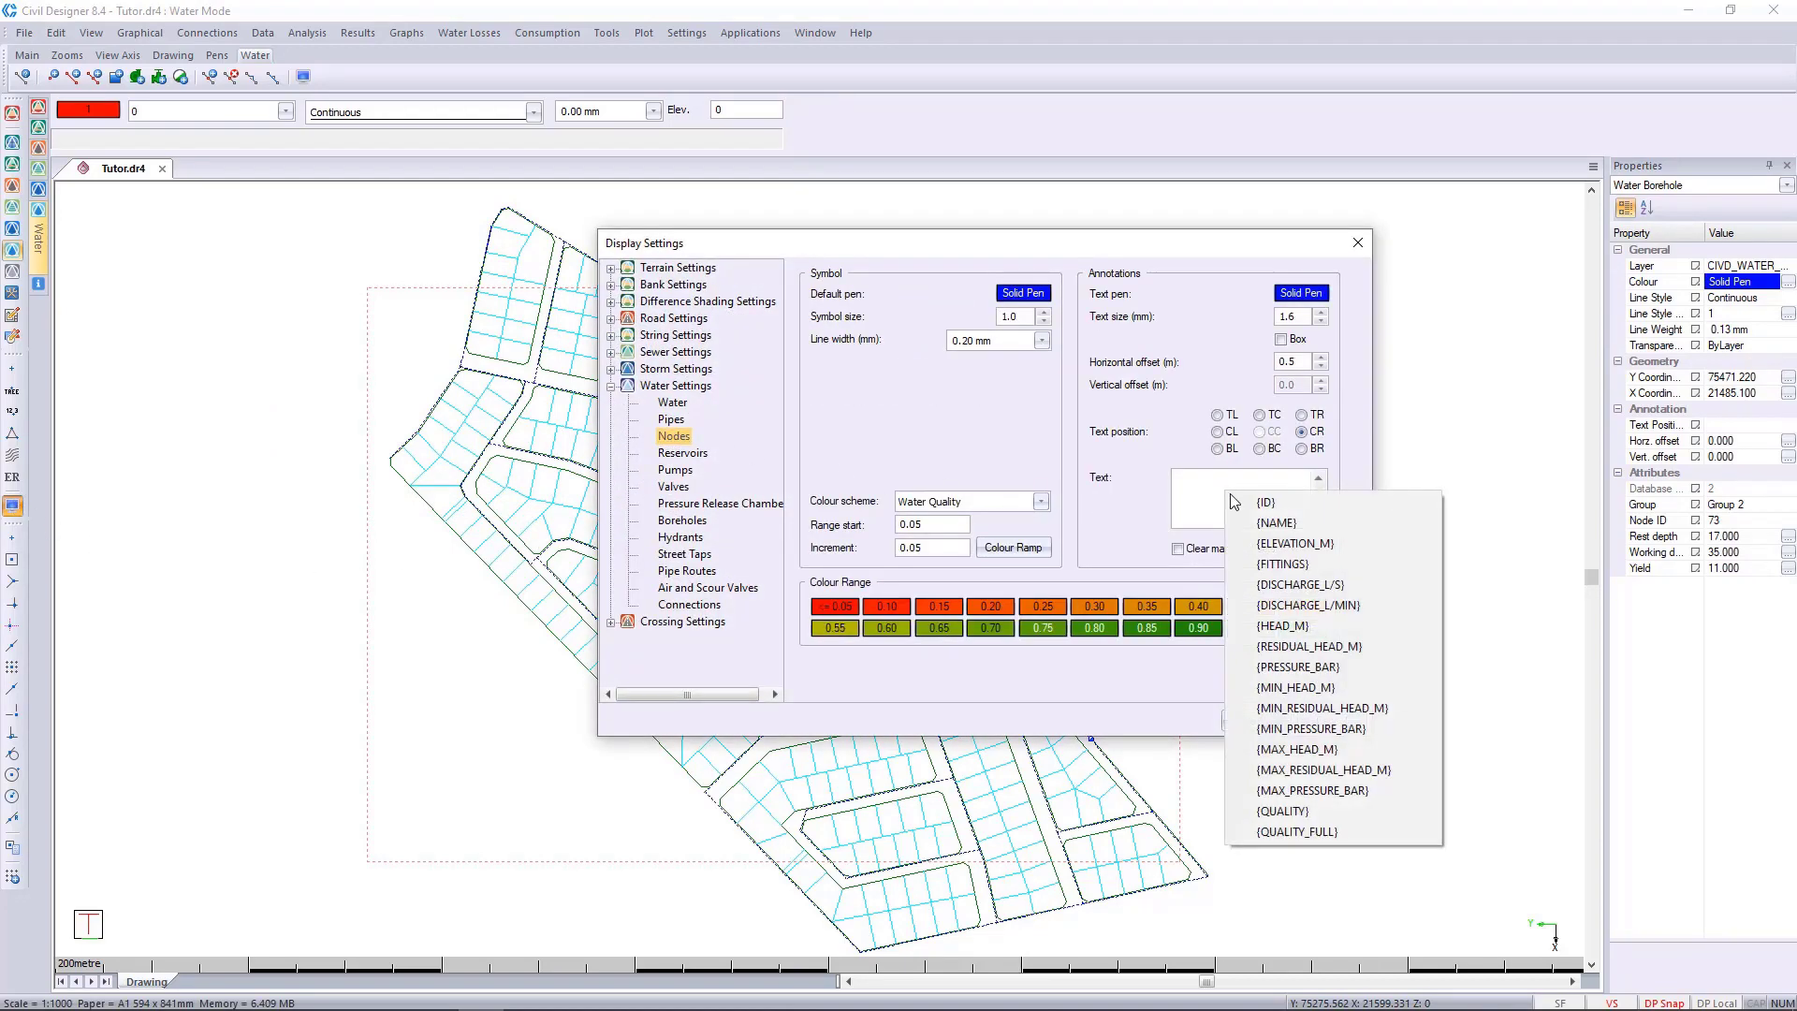
click(1310, 832)
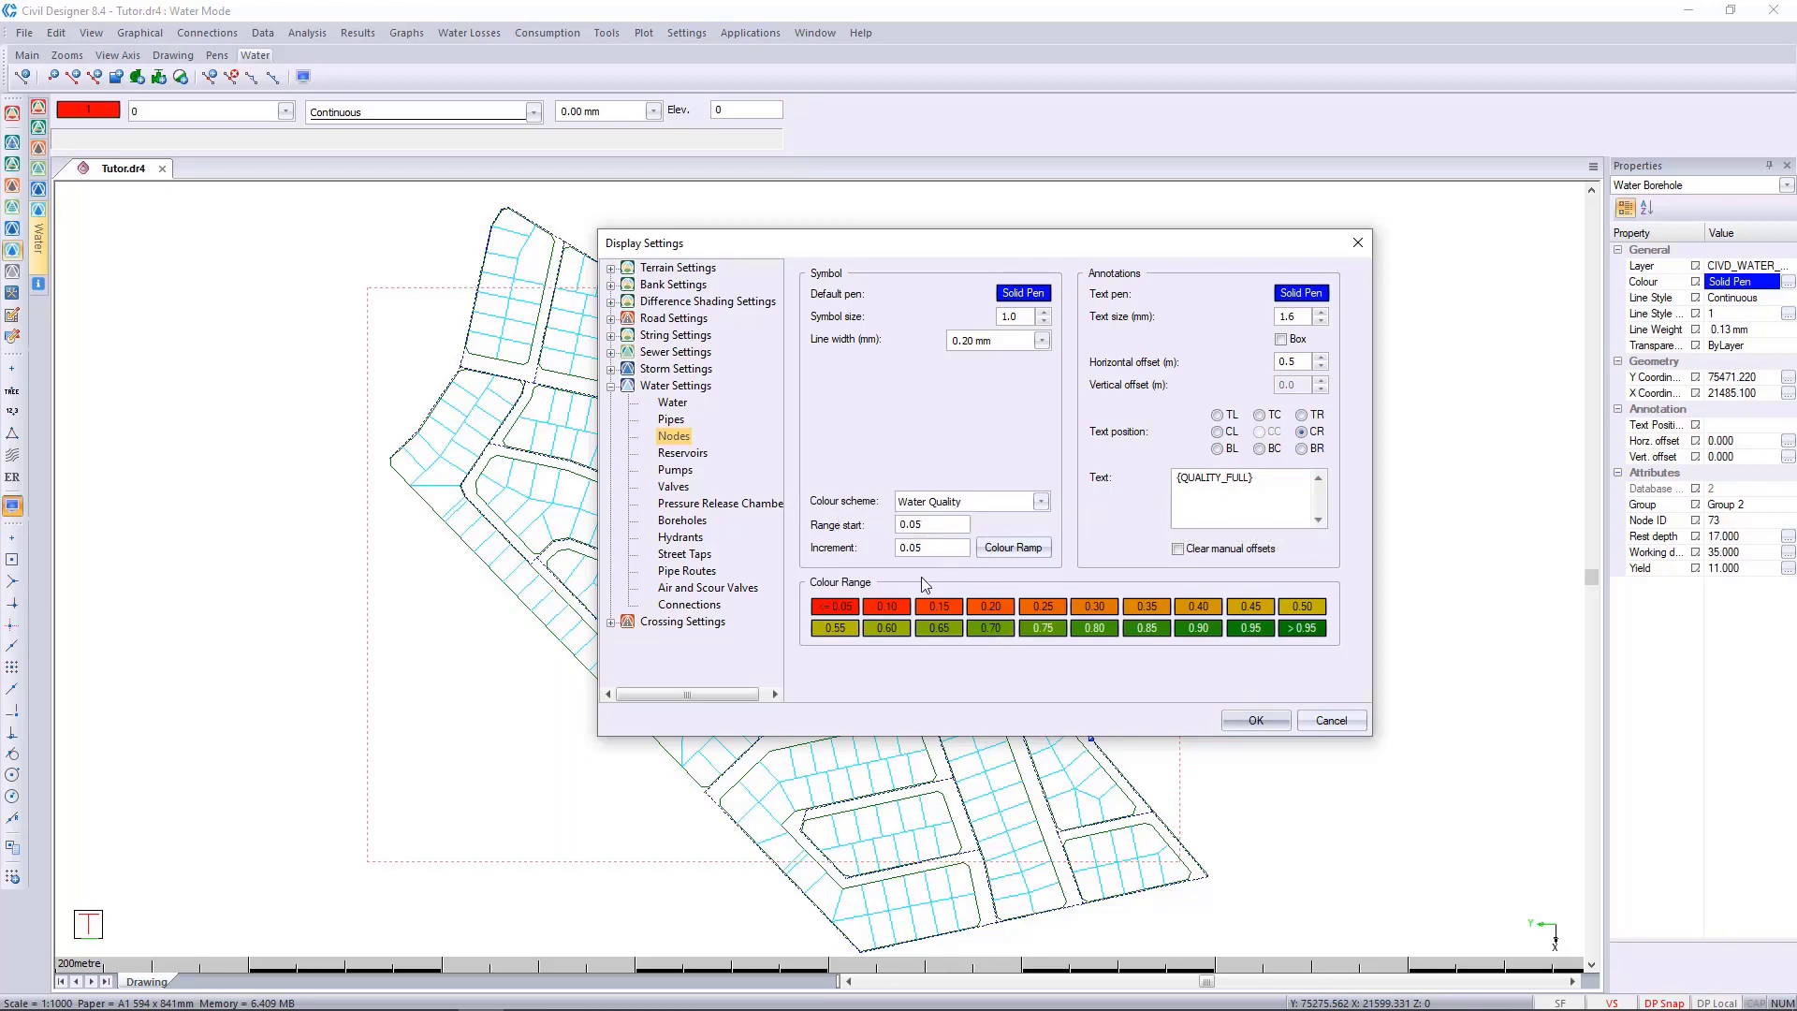
Set the nodes' Water Quality colour range to start at 1 with an increment of 1.
double_click(928, 524)
text(1)
click(946, 547)
double_click(951, 550)
text(1)
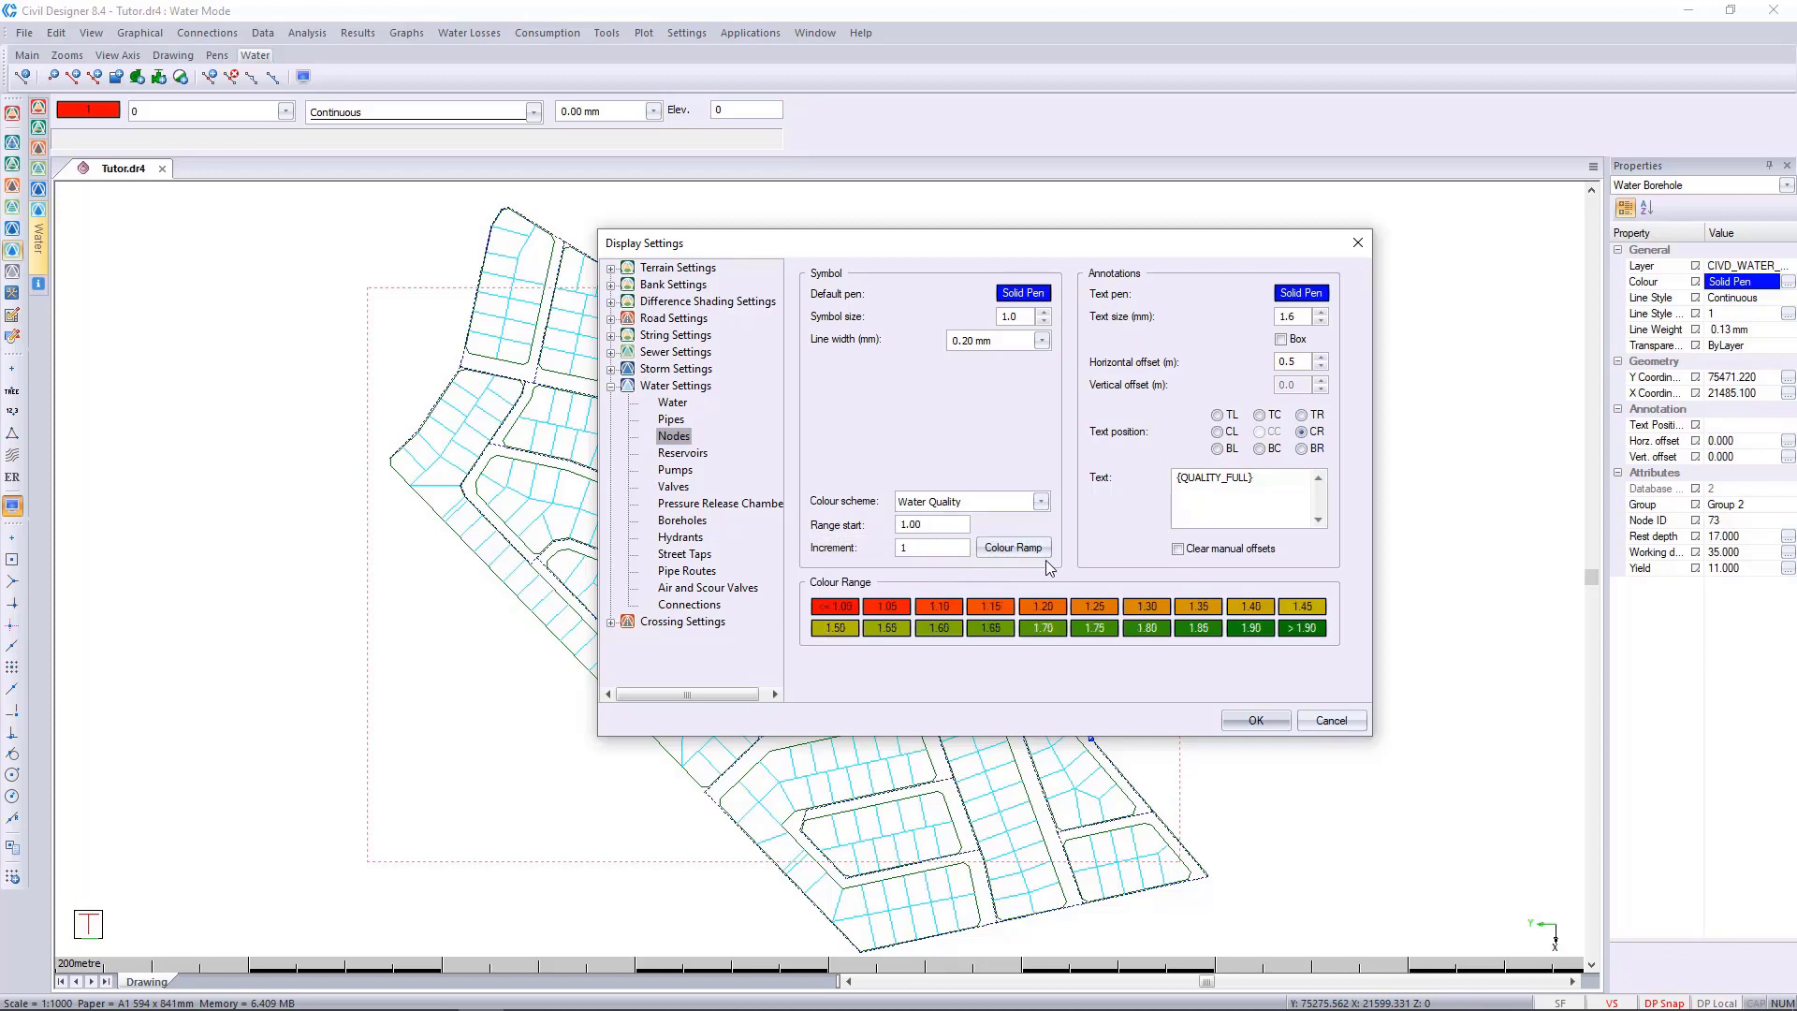
click(924, 524)
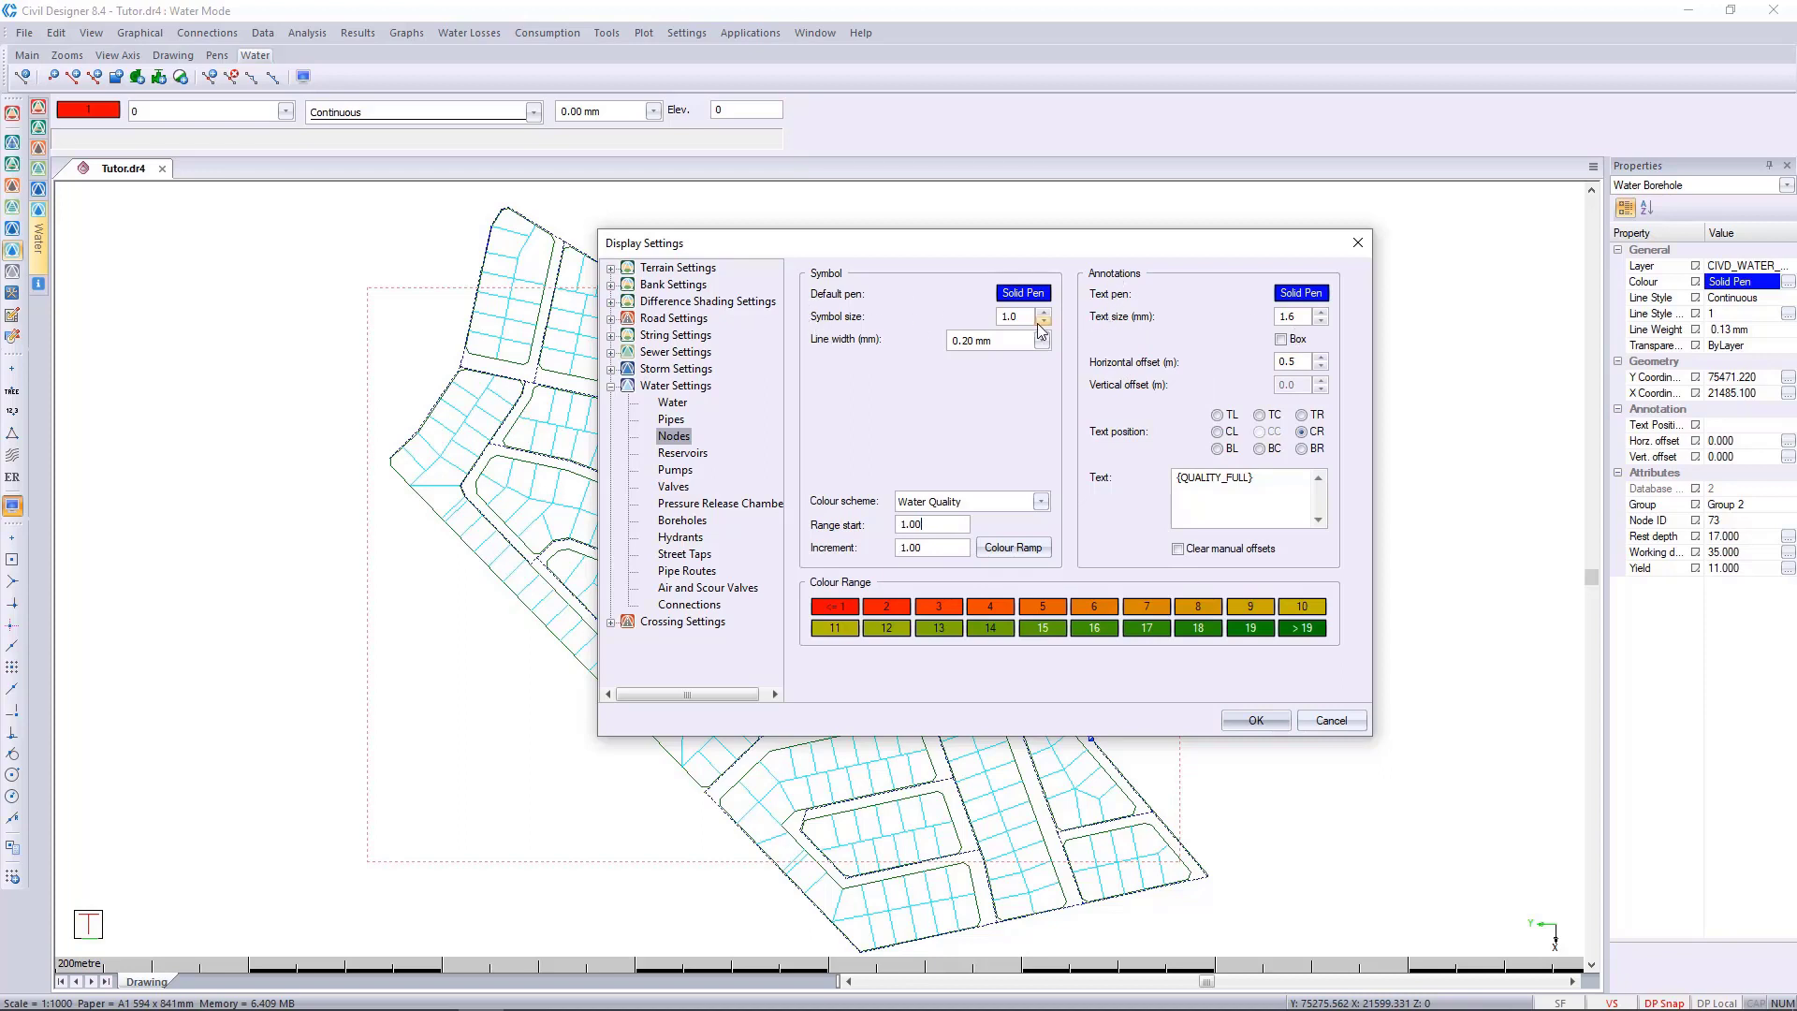
Set the node symbol size to 5 and apply the display settings.
drag(1028, 317, 939, 303)
text(5)
click(1255, 719)
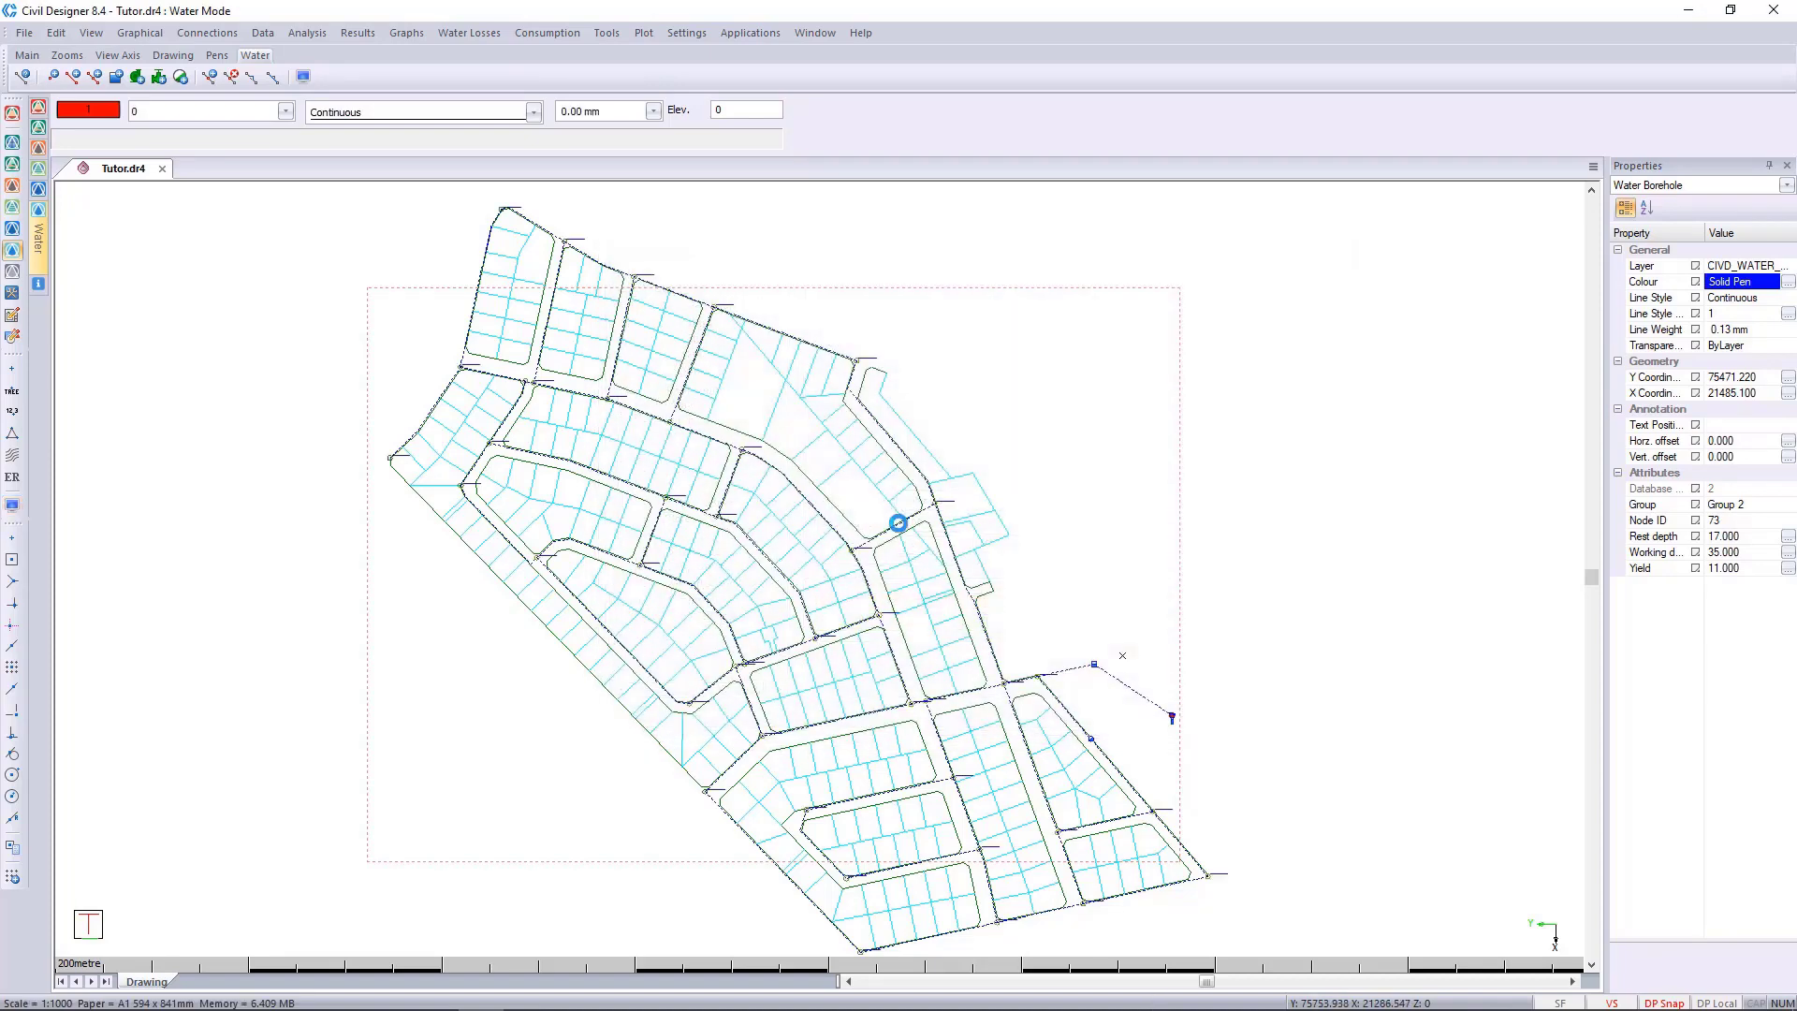
Examine the water age at a junction node in the network's west at 01:45, 02:45 and 04:00 of the latest time simulation.
scroll(515, 458, up, 5)
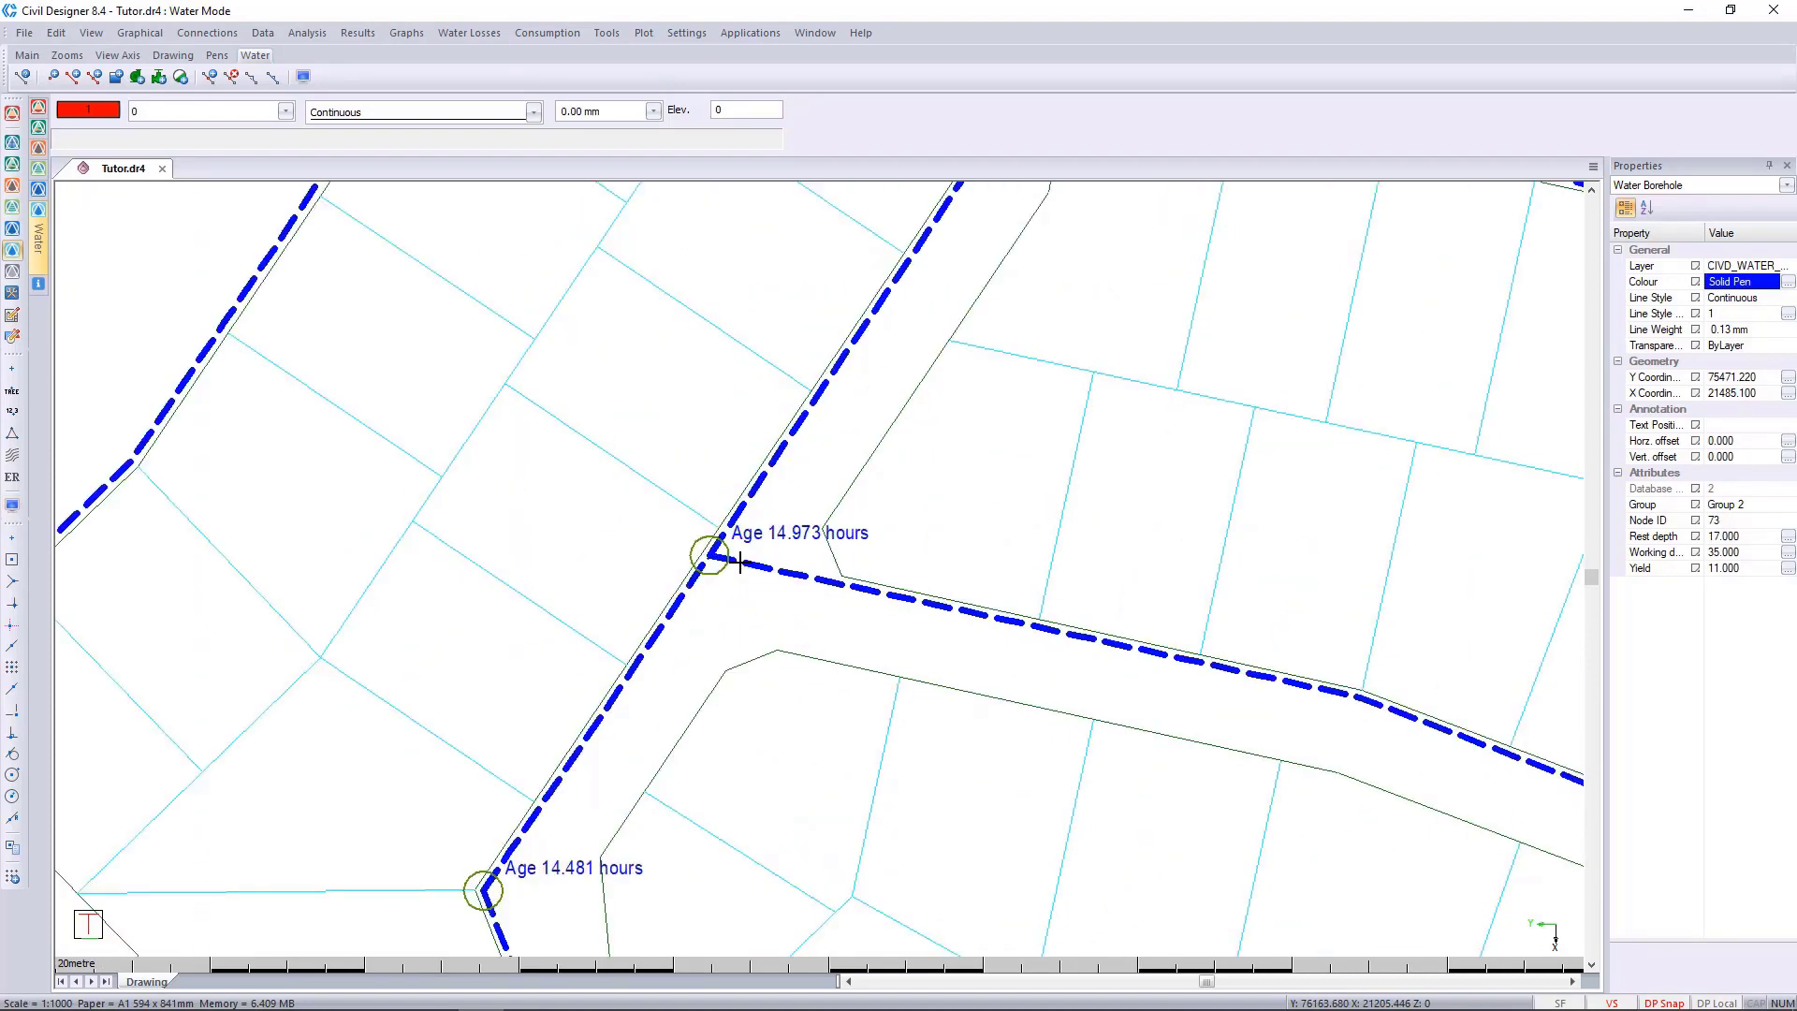
scroll(756, 550, up, 2)
scroll(804, 565, up, 2)
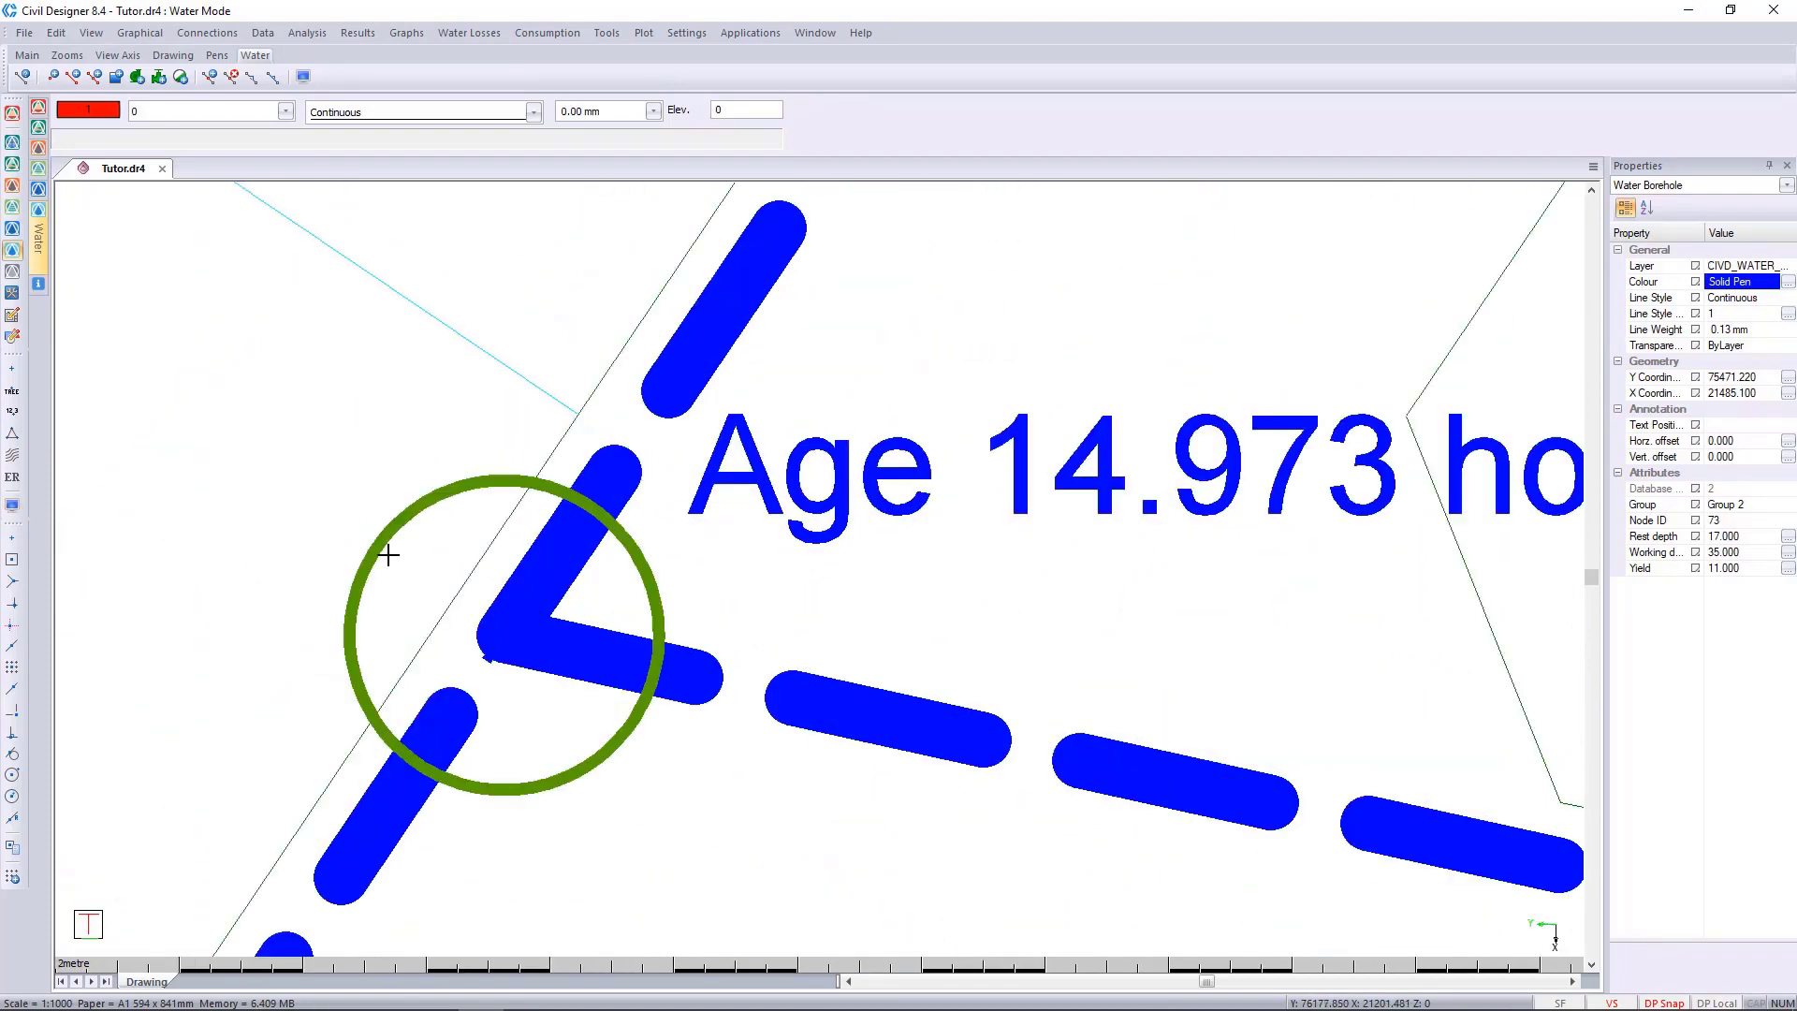
scroll(669, 626, down, 2)
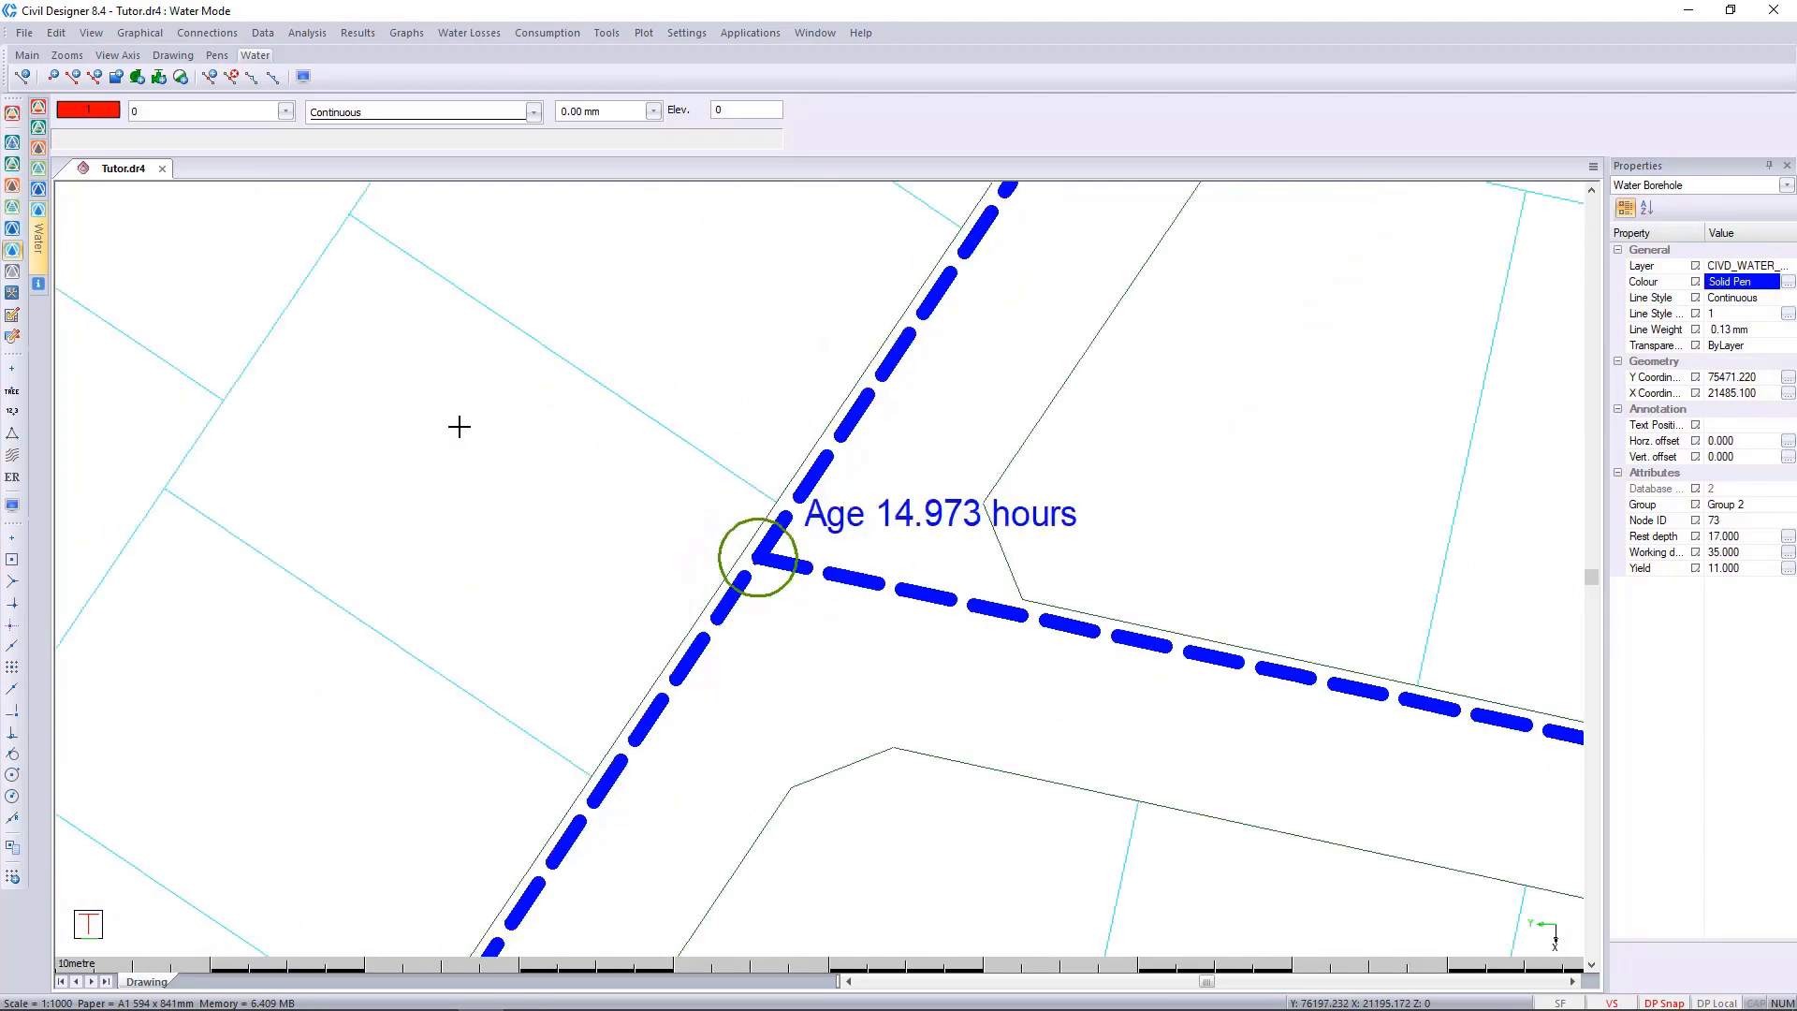
mouse_move(40, 241)
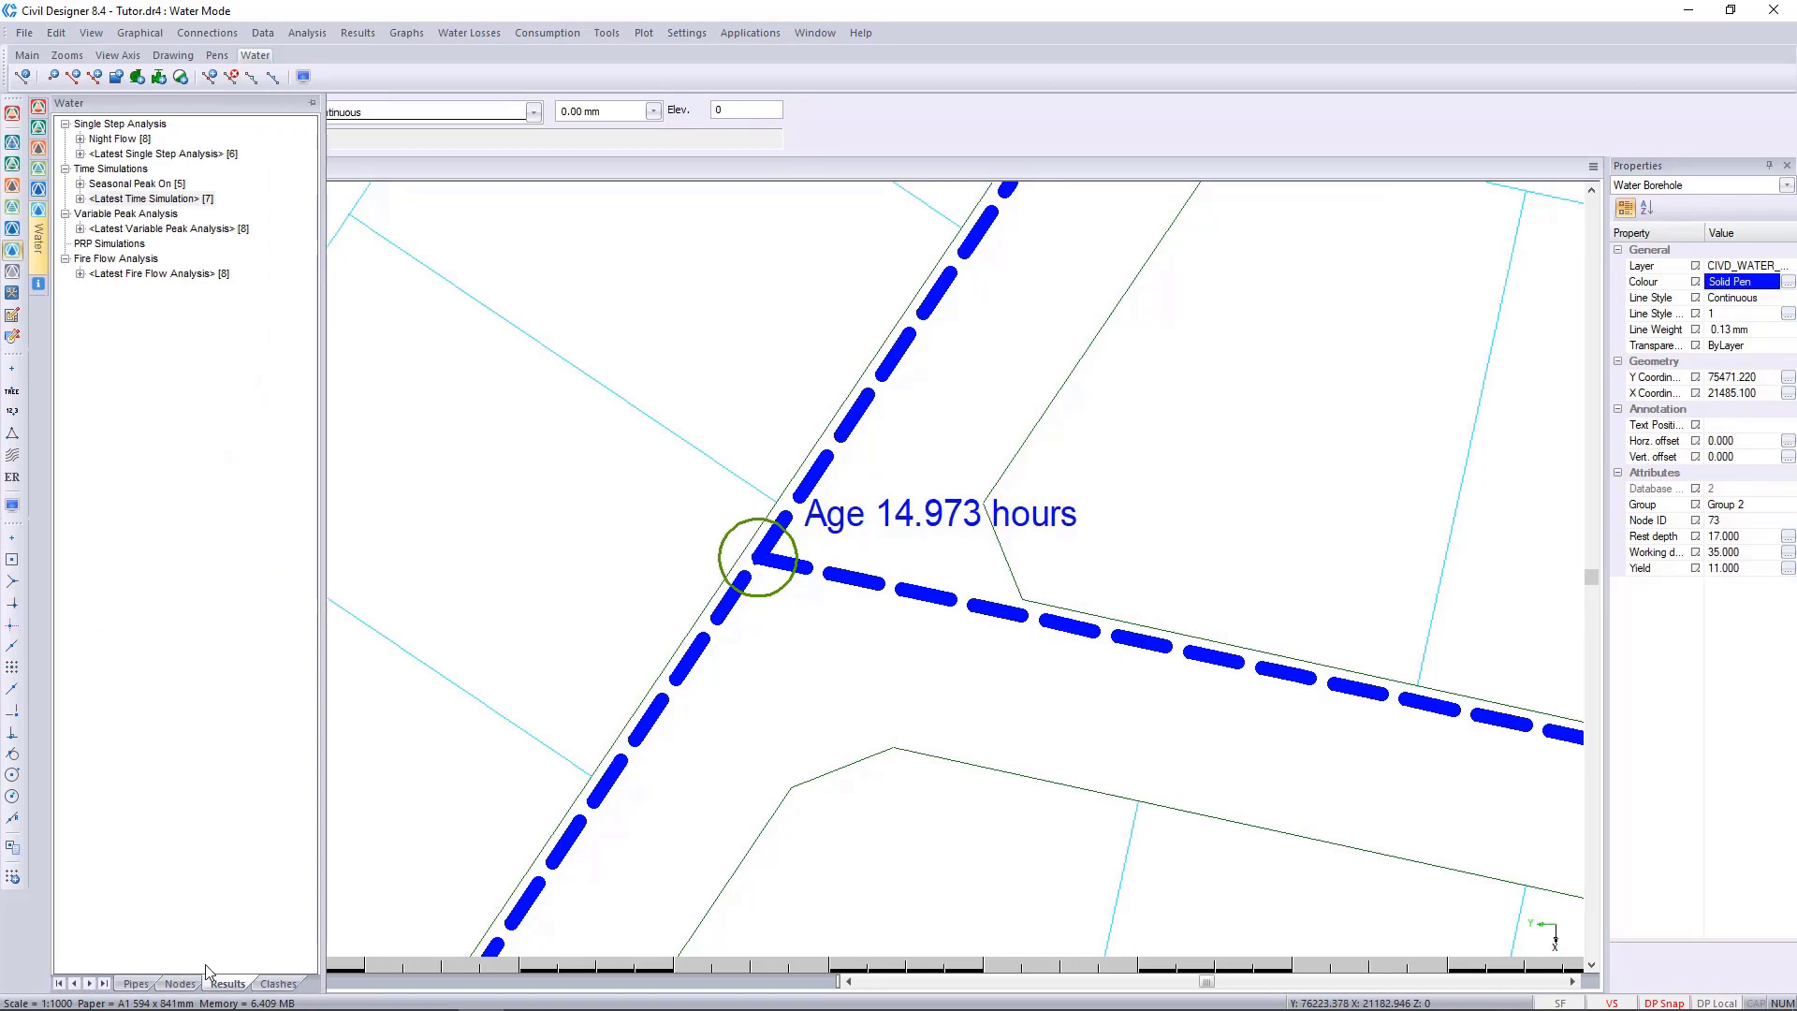
click(229, 985)
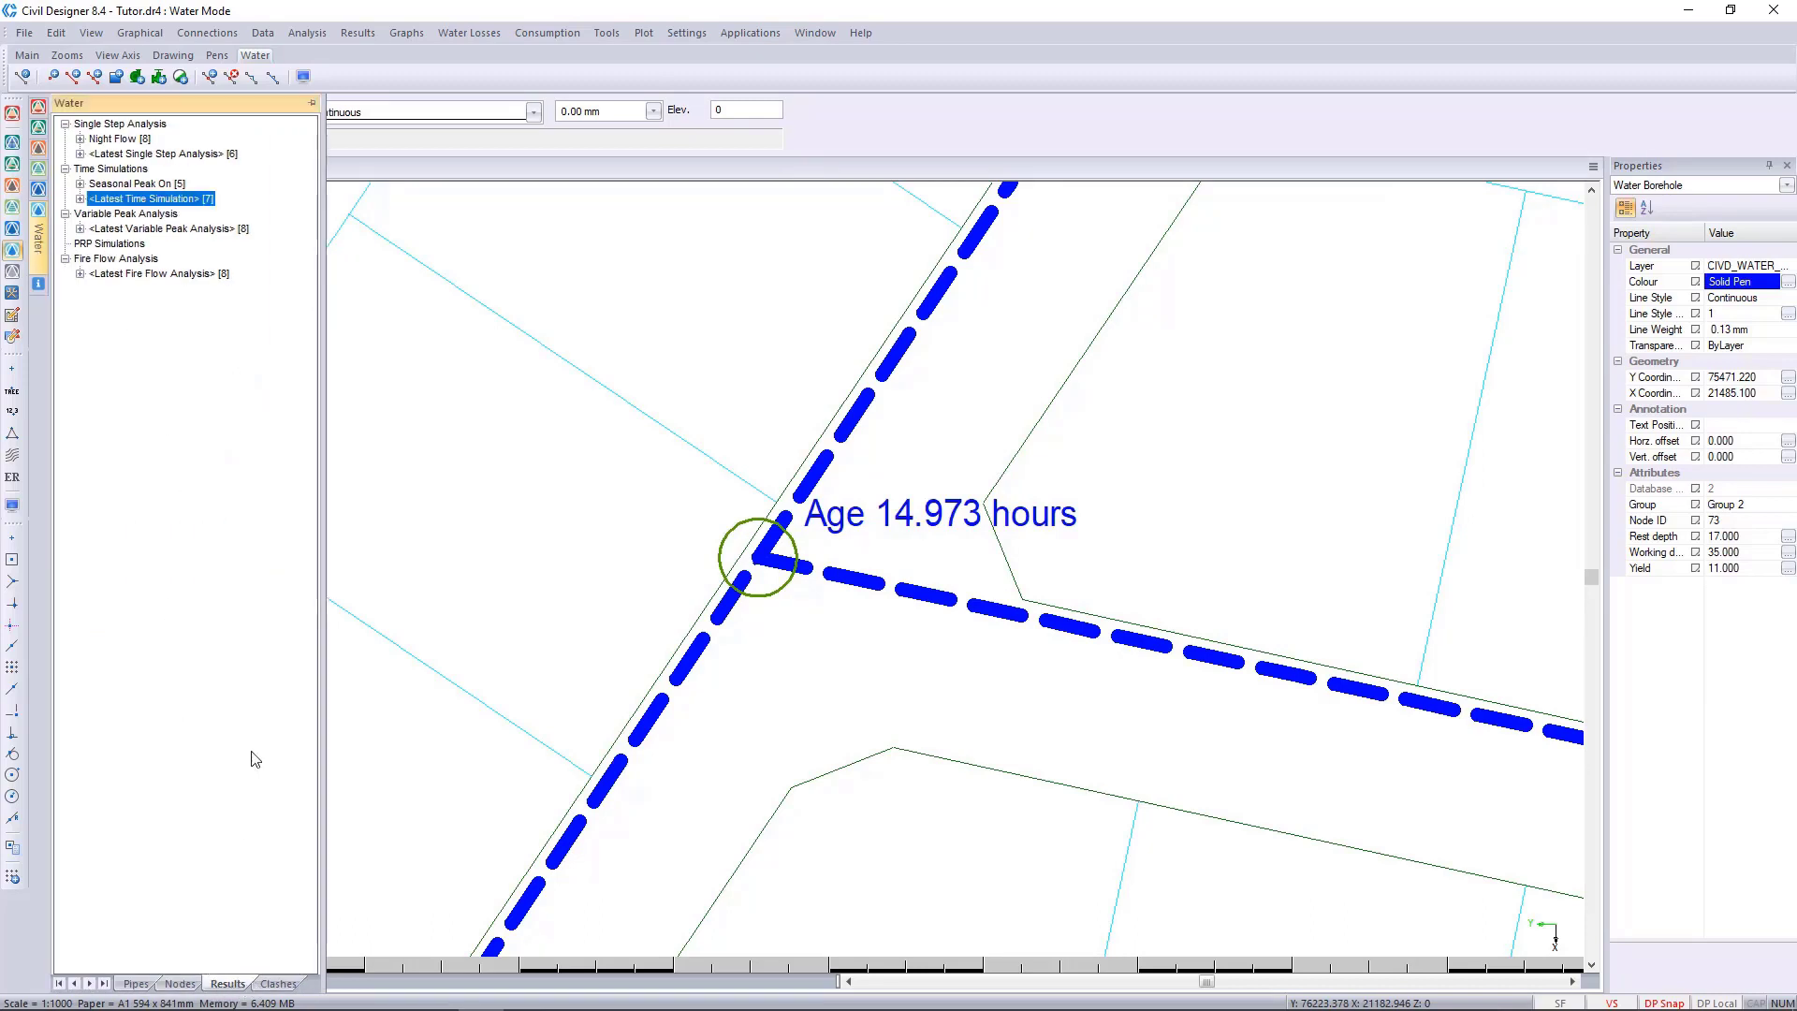
click(80, 199)
click(111, 185)
click(126, 244)
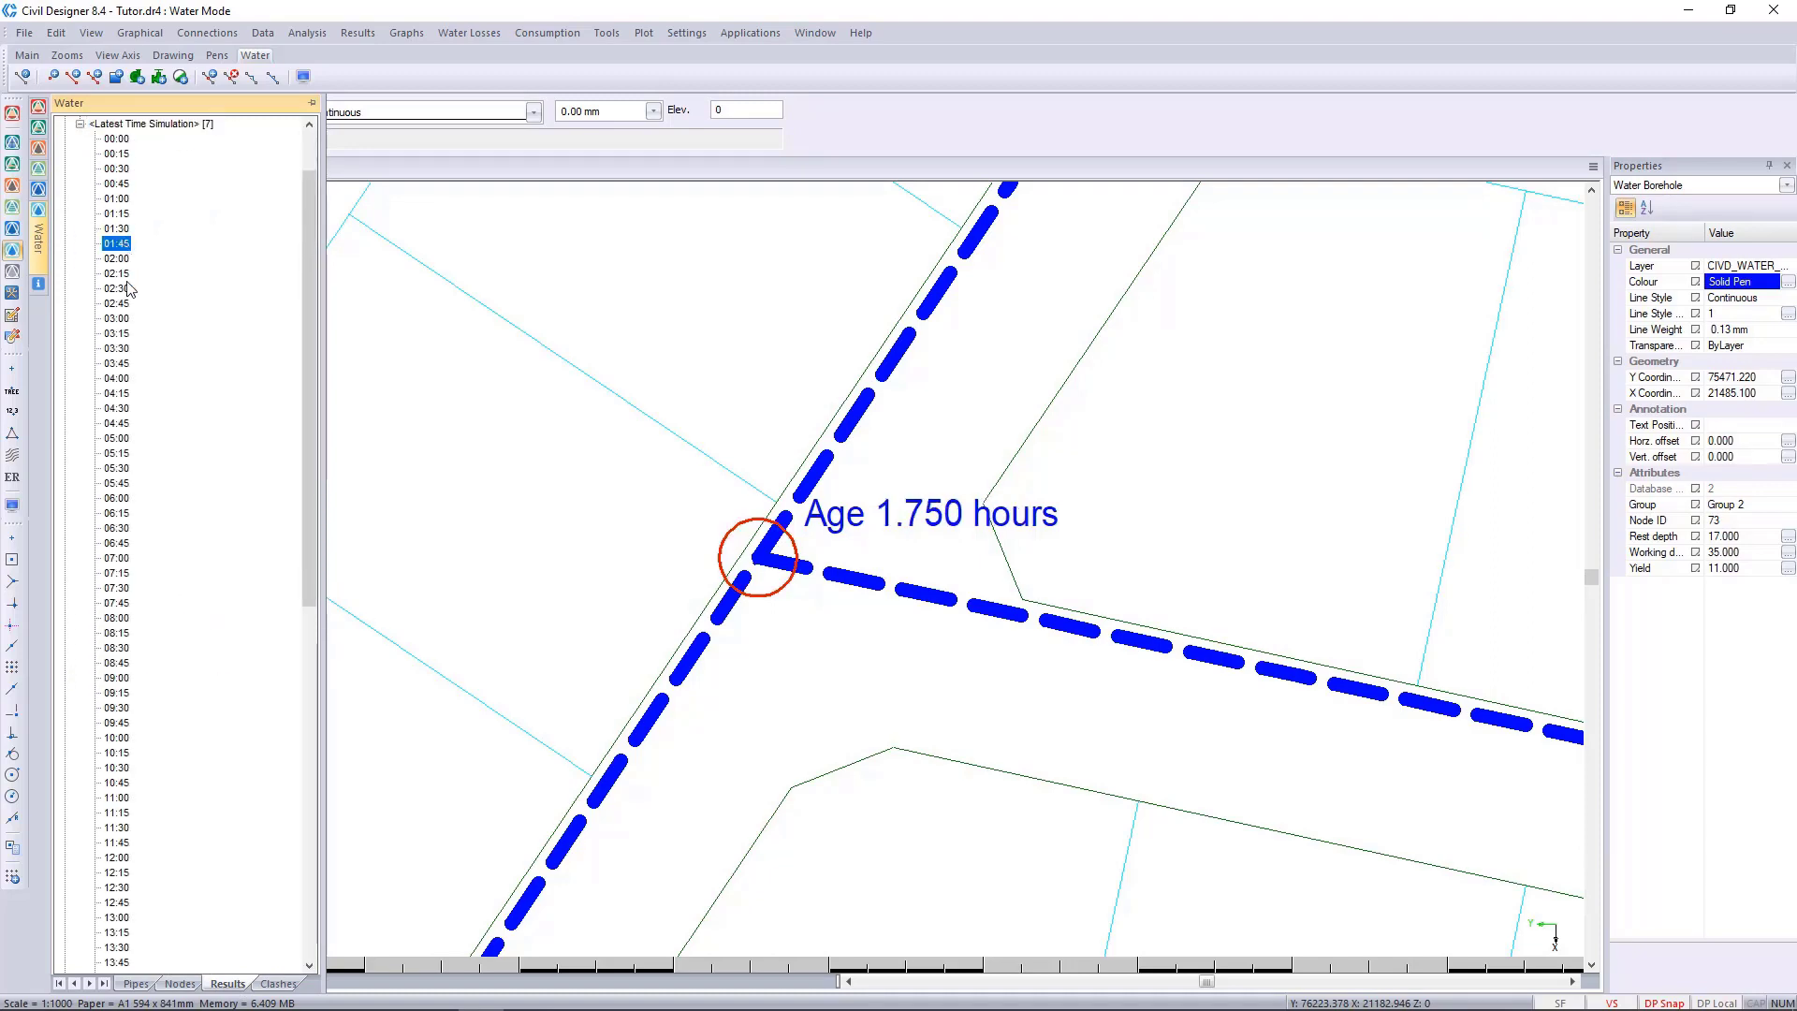
click(120, 303)
click(116, 378)
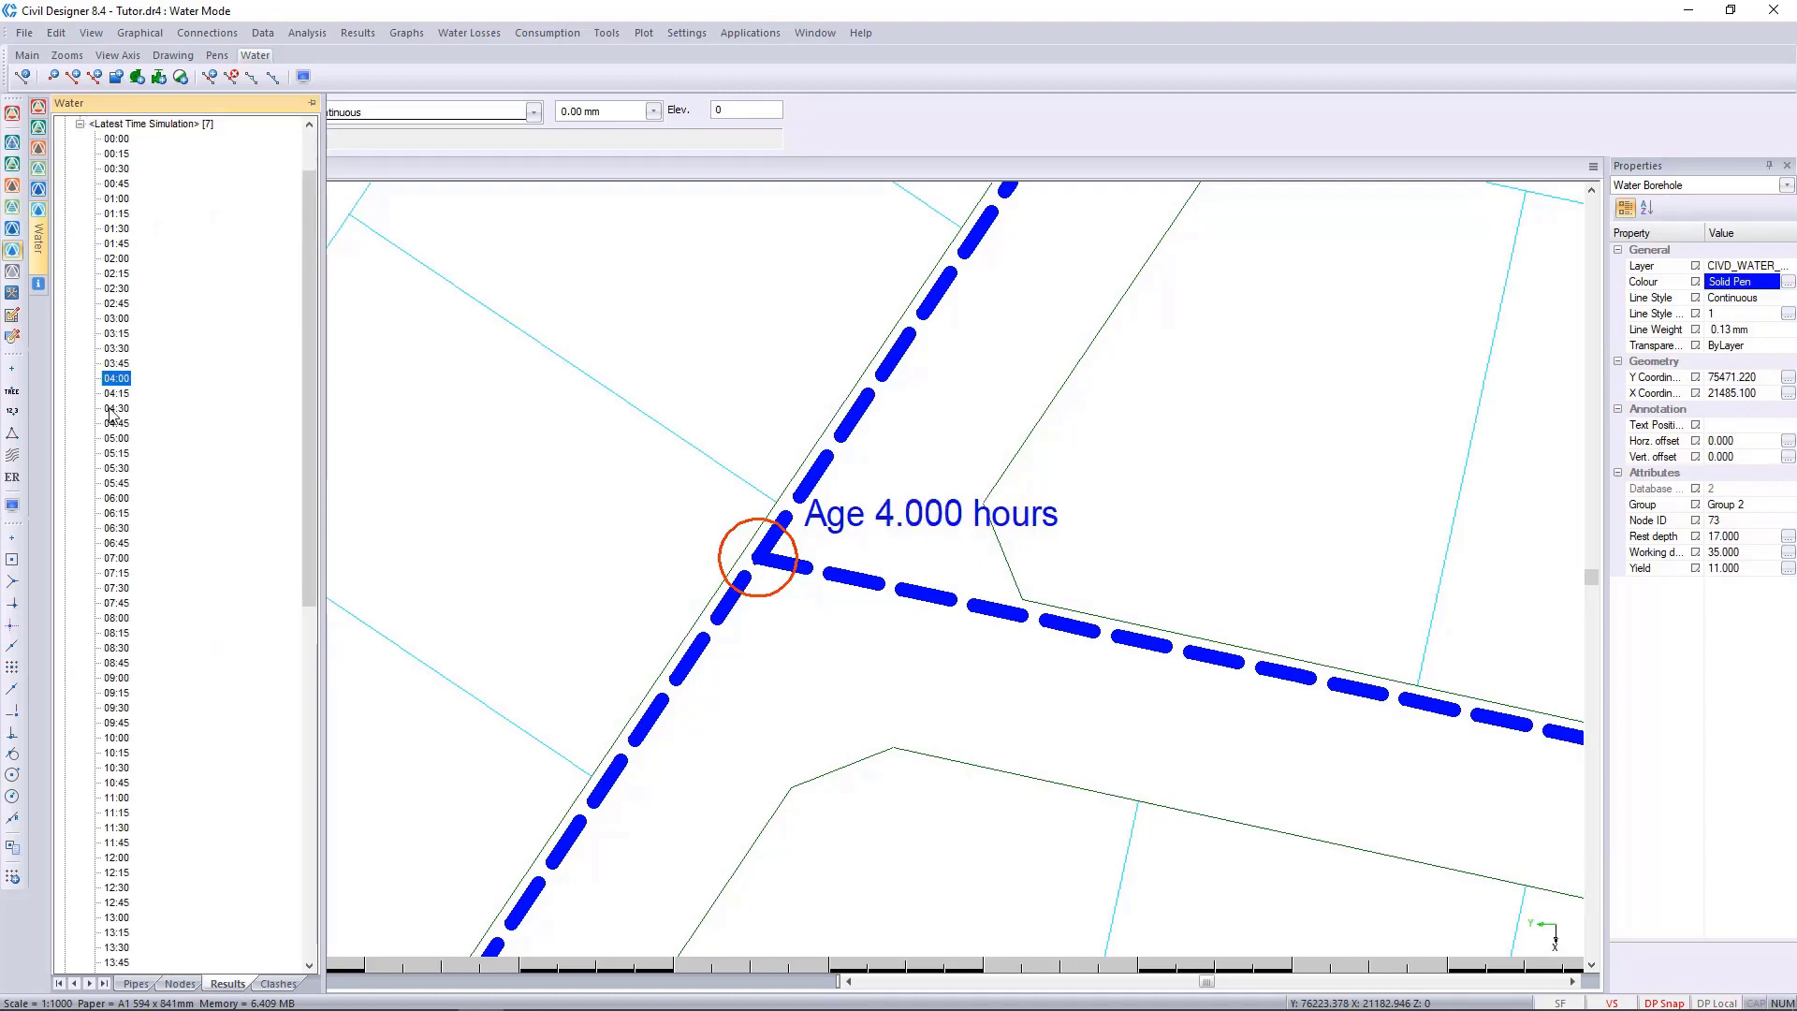
Compare the same node's water age at 00:30, 10:45, 12:45 and a further time step of the simulation.
click(118, 169)
scroll(140, 488, down, 7)
click(116, 484)
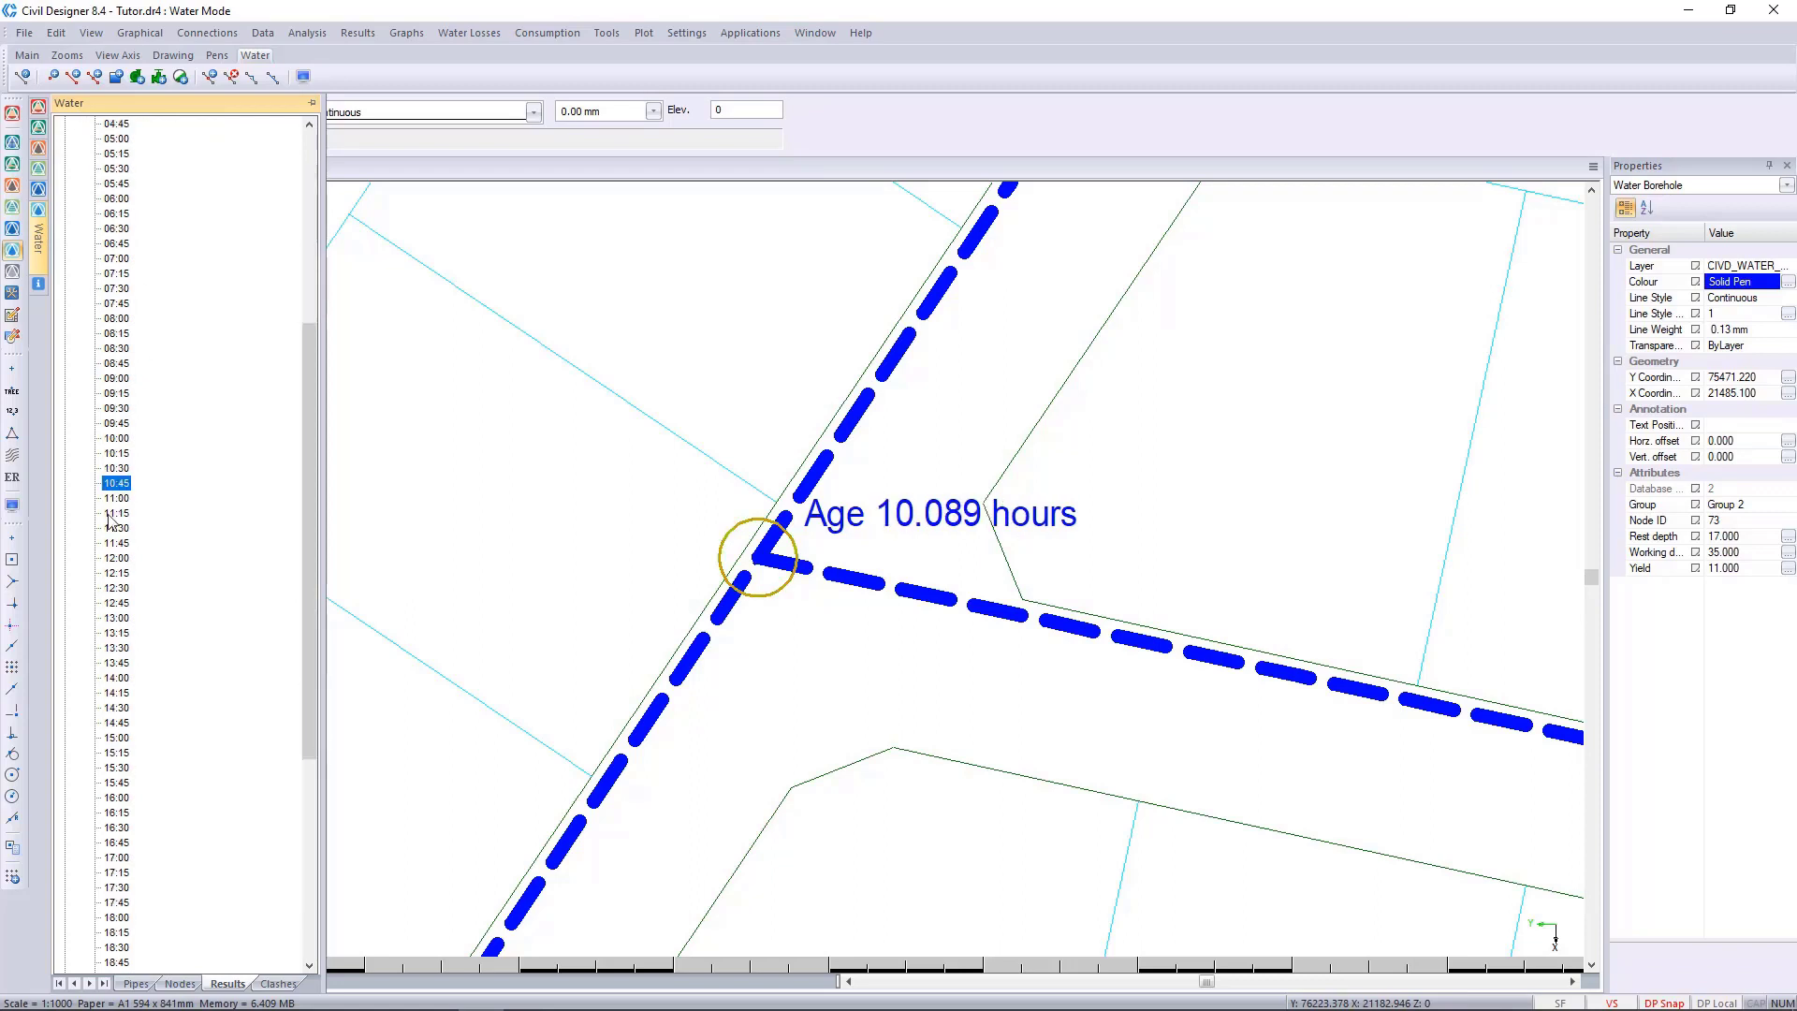
scroll(108, 564, down, 3)
click(114, 454)
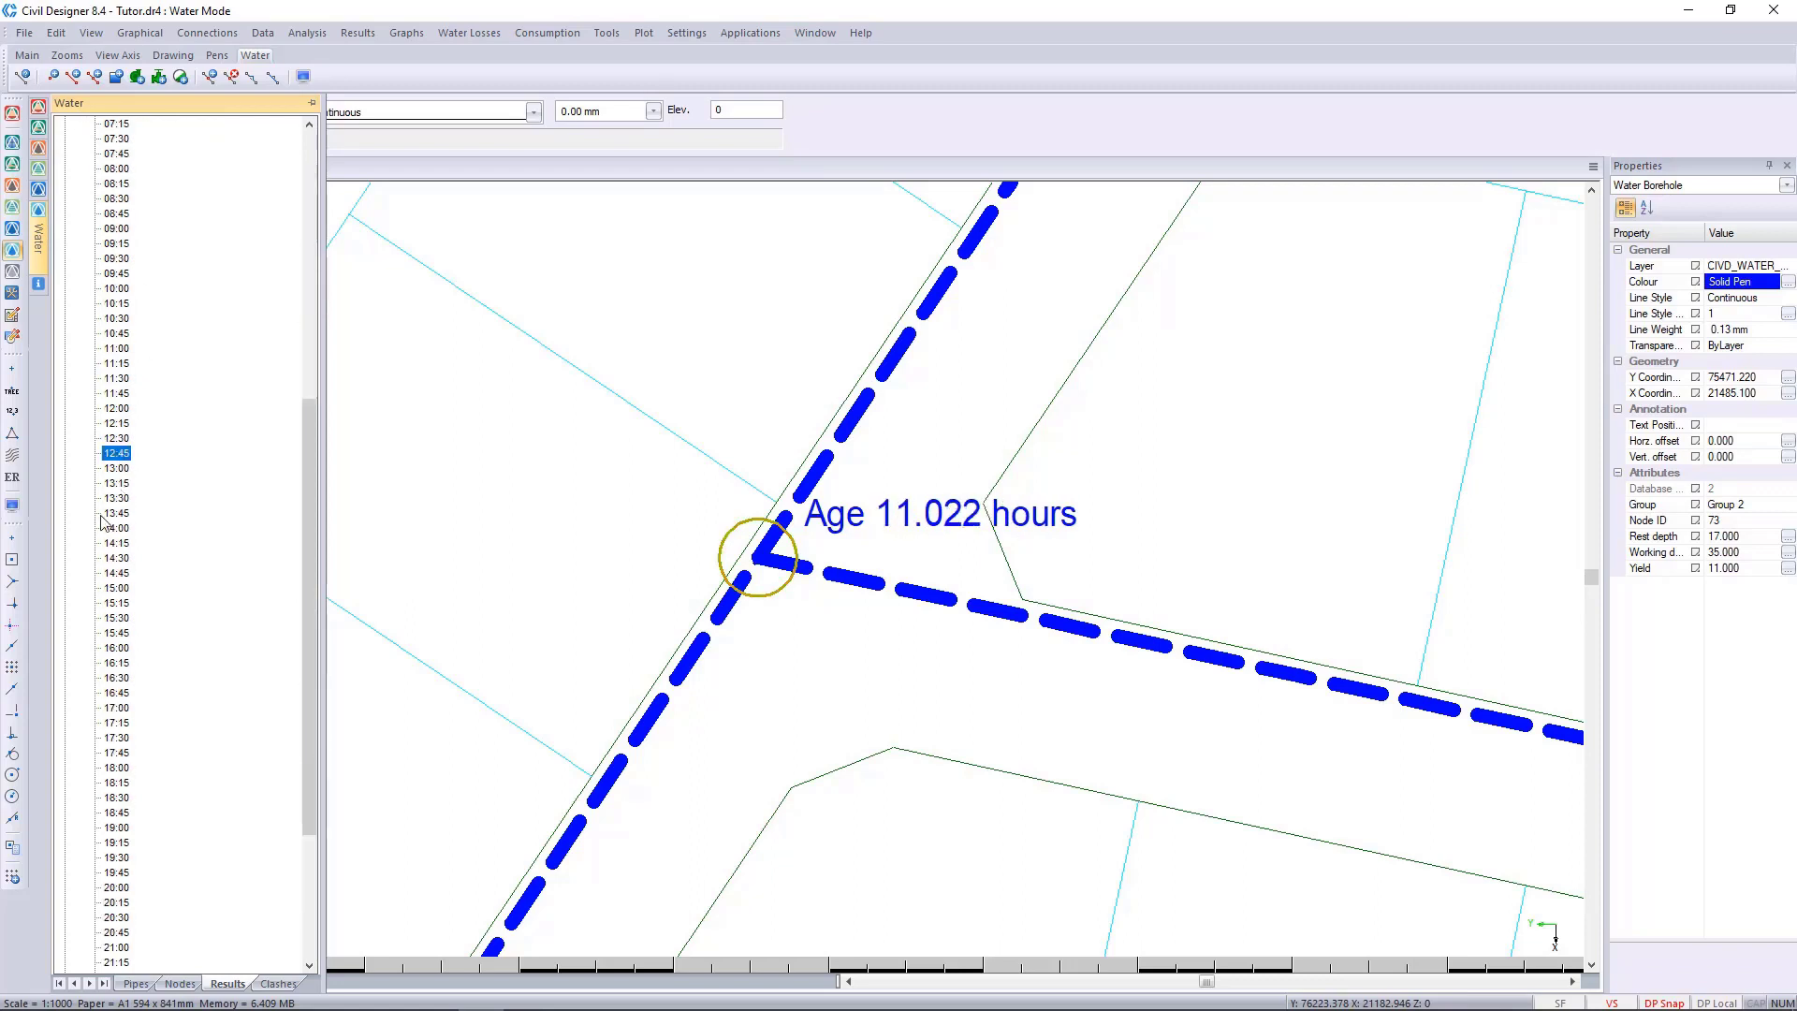
scroll(83, 607, down, 3)
click(116, 590)
scroll(835, 571, down, 5)
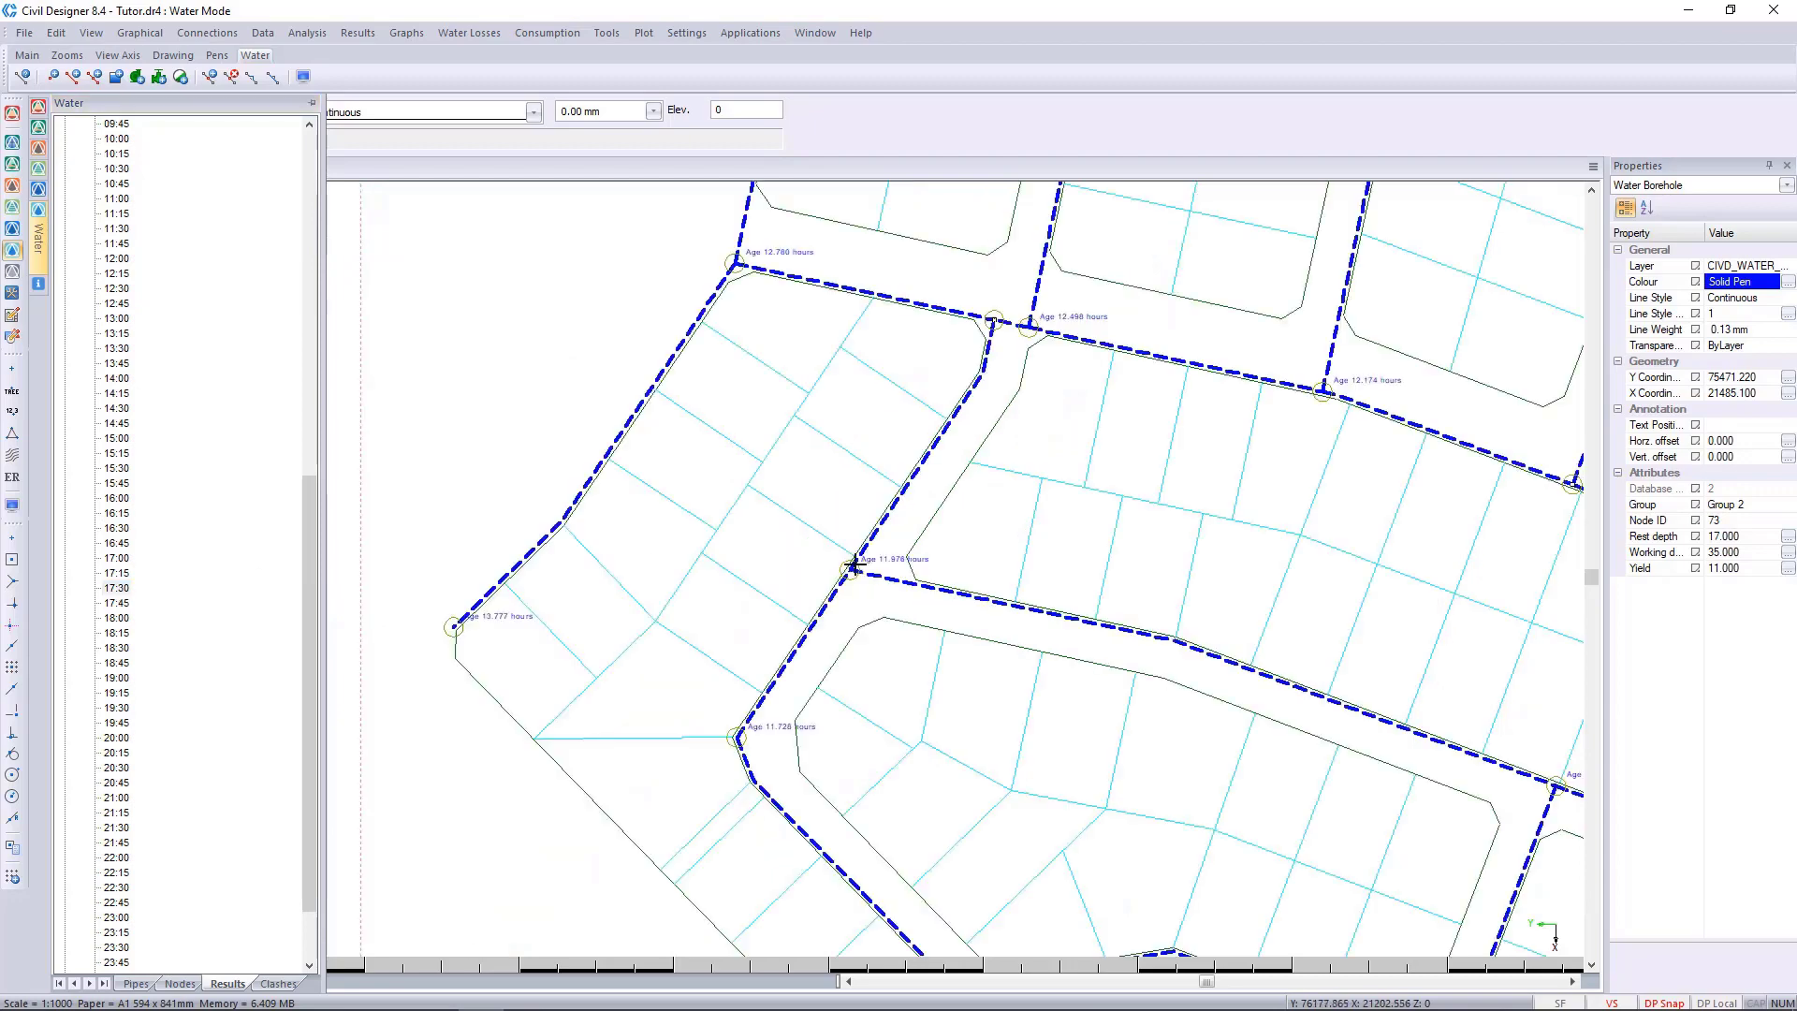
Compare the water ages at the nodes closest to the reservoir at time steps 12:30, 16:45 and 20:45.
scroll(798, 573, up, 8)
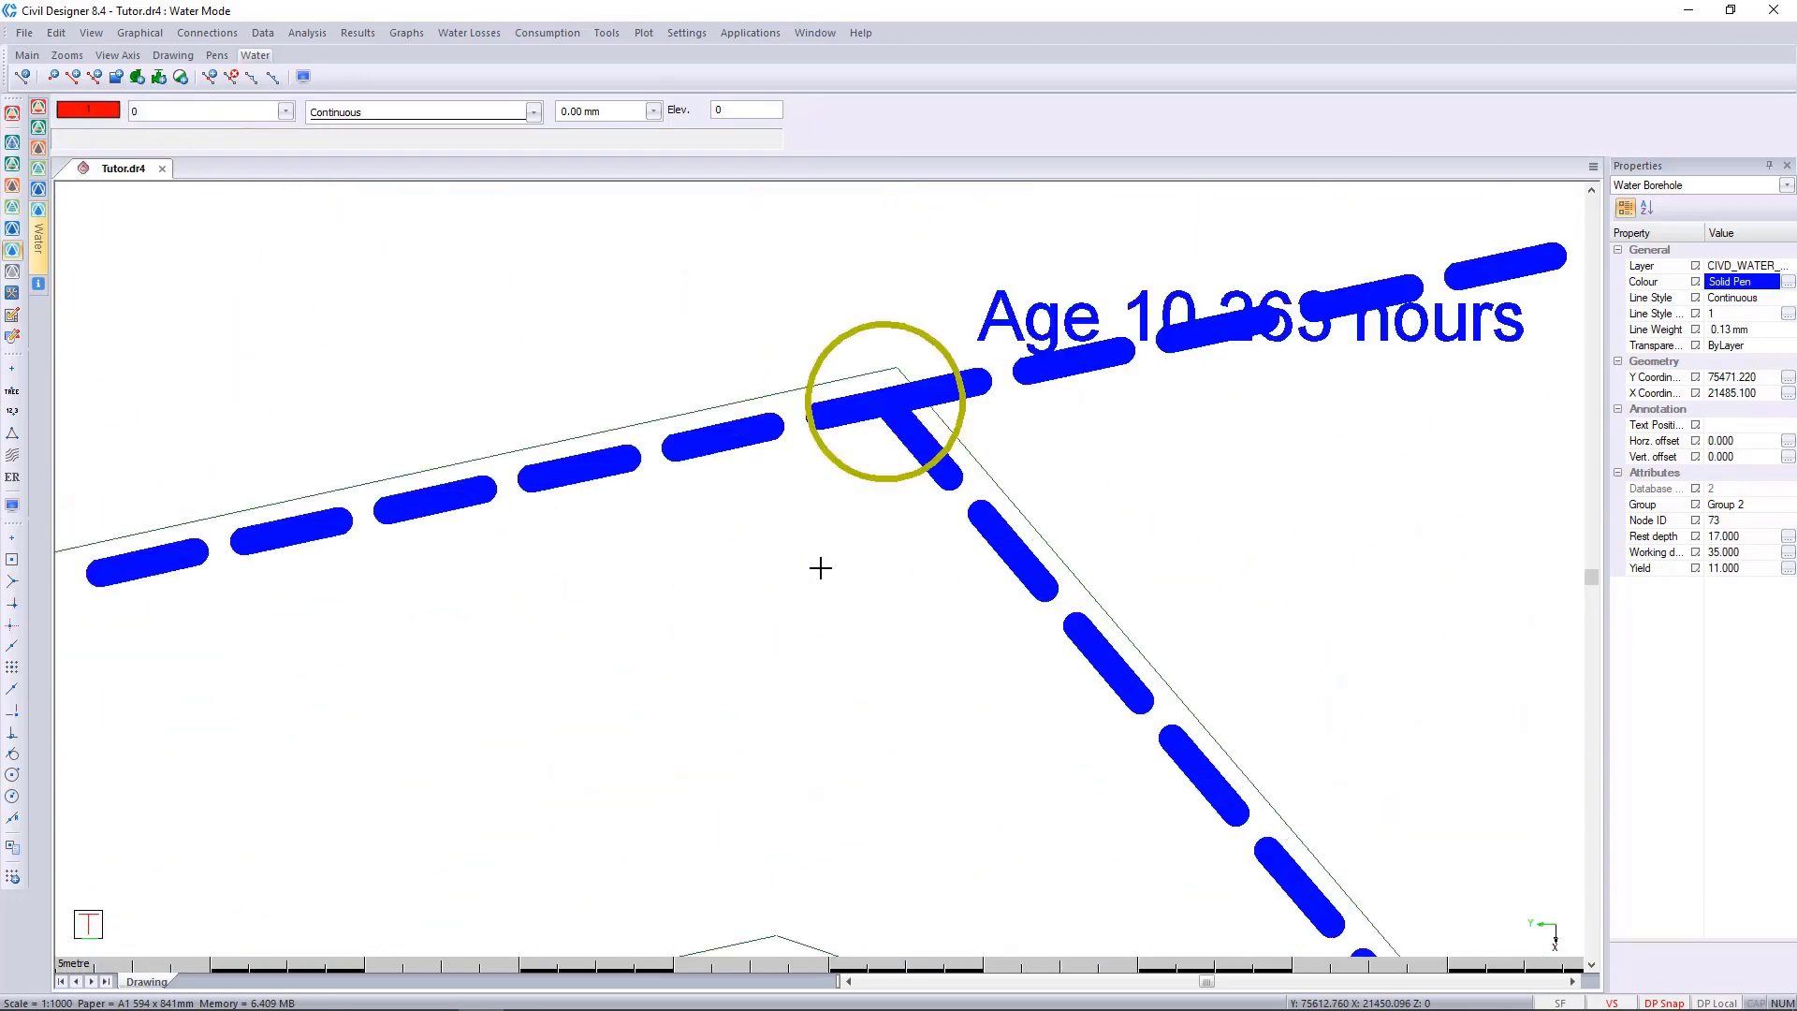
scroll(820, 567, down, 3)
scroll(791, 551, up, 3)
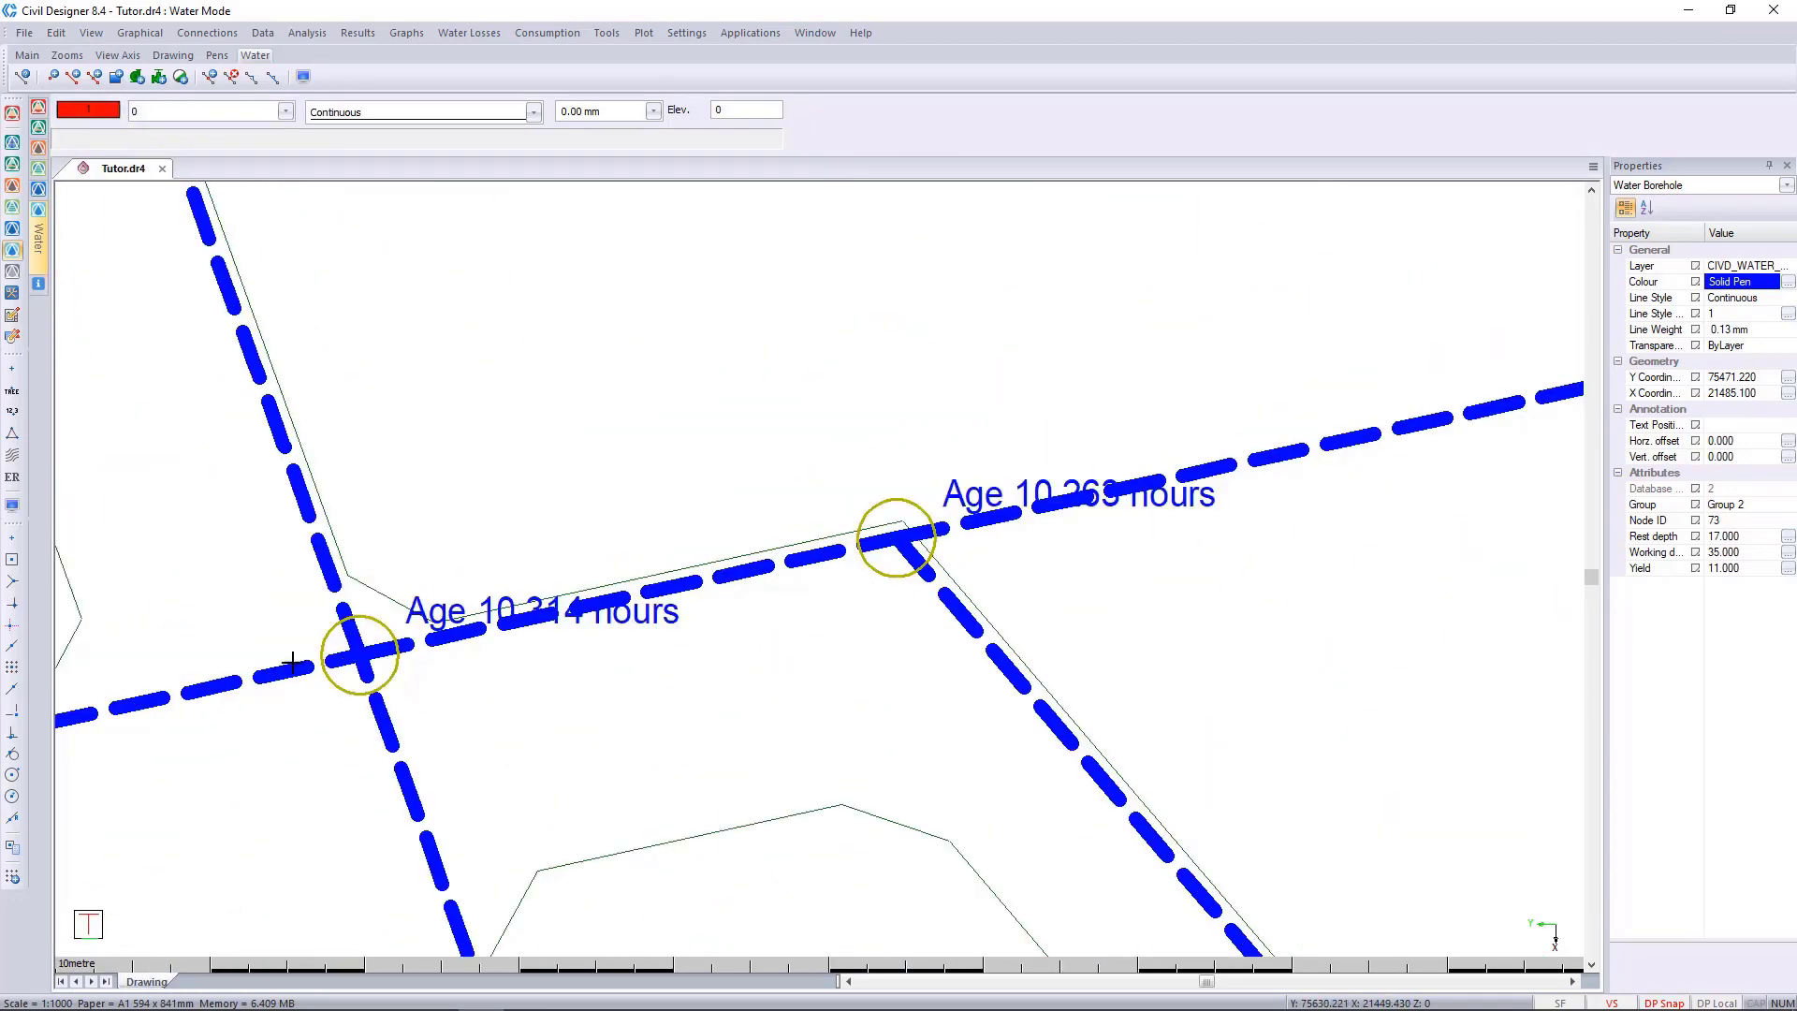
mouse_move(38, 241)
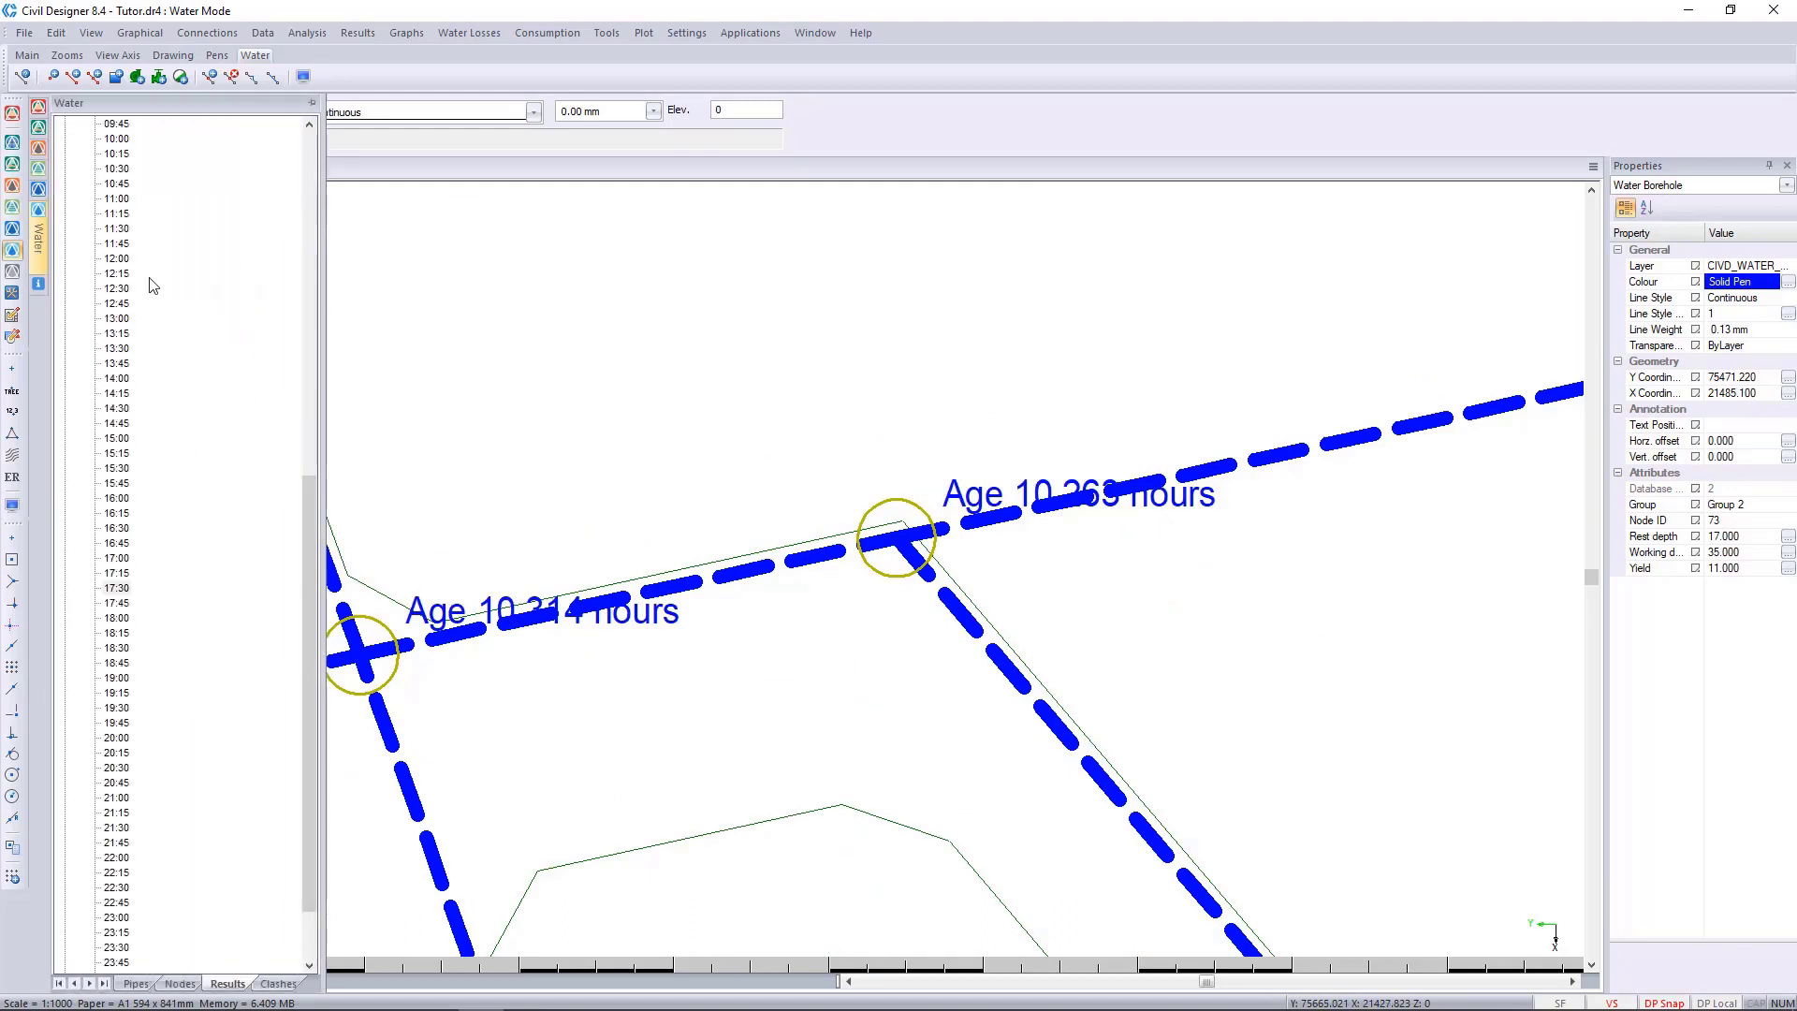
click(116, 288)
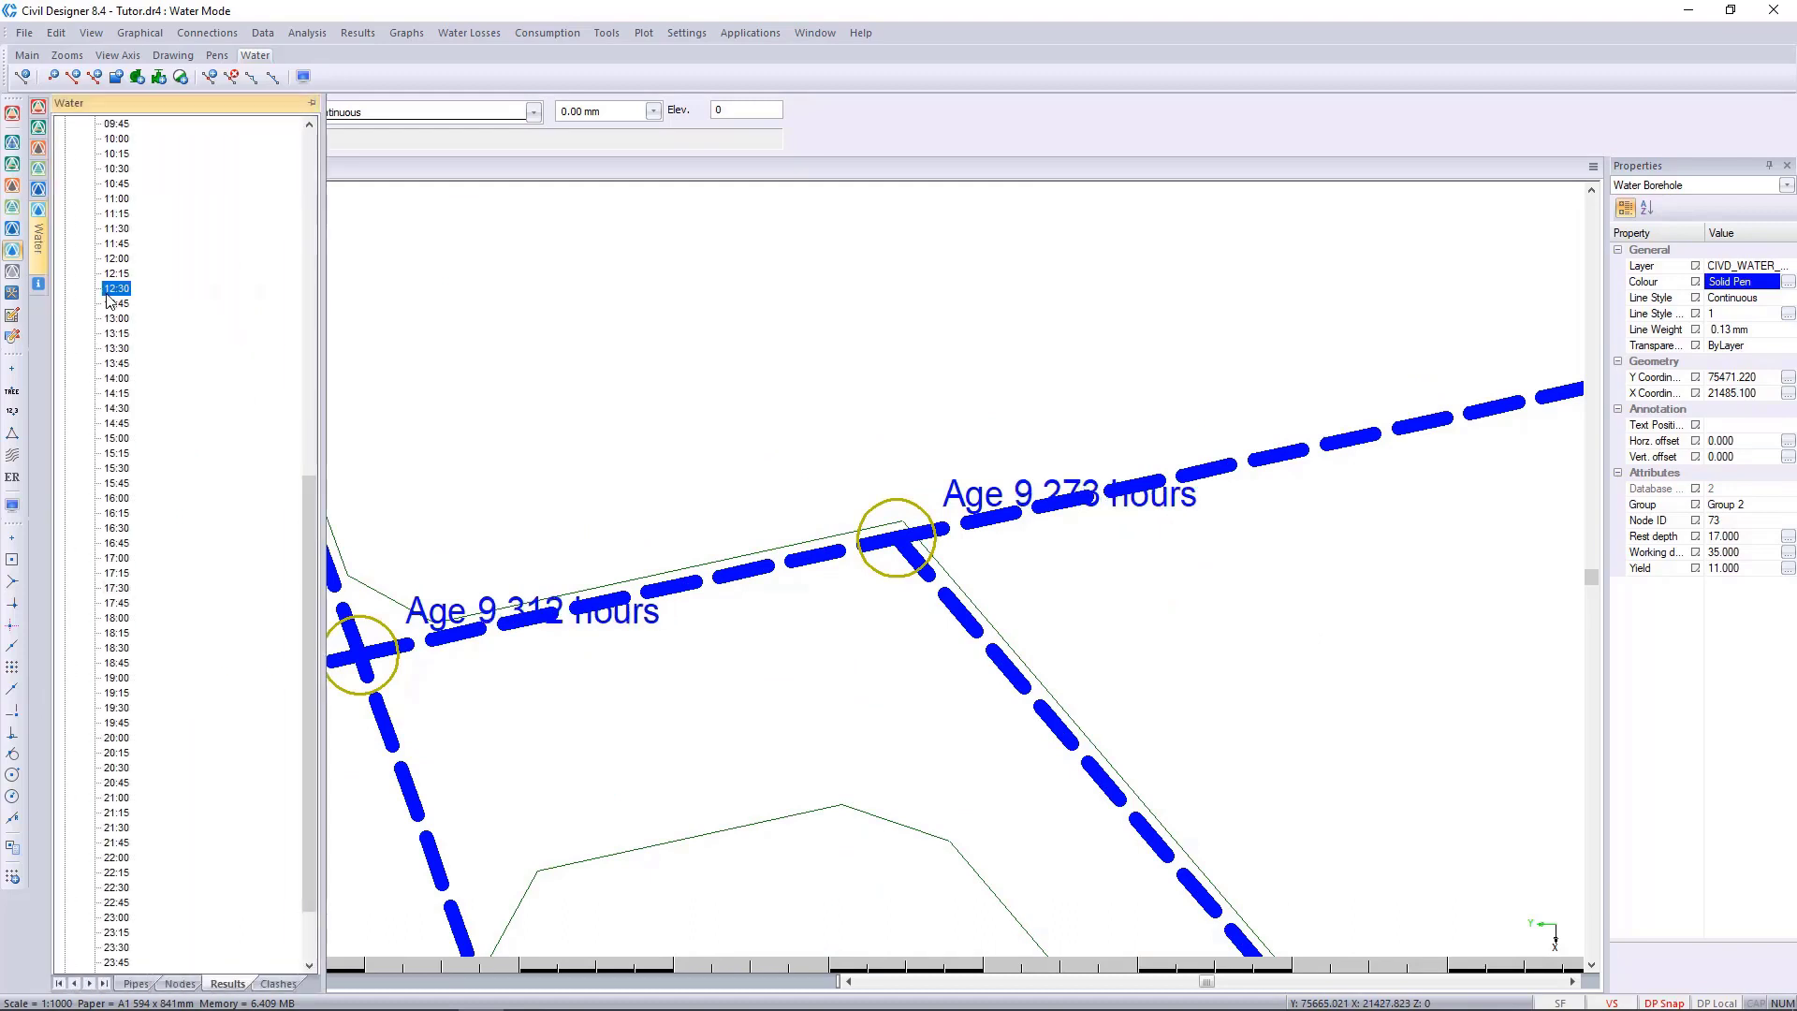
click(111, 544)
scroll(110, 562, down, 2)
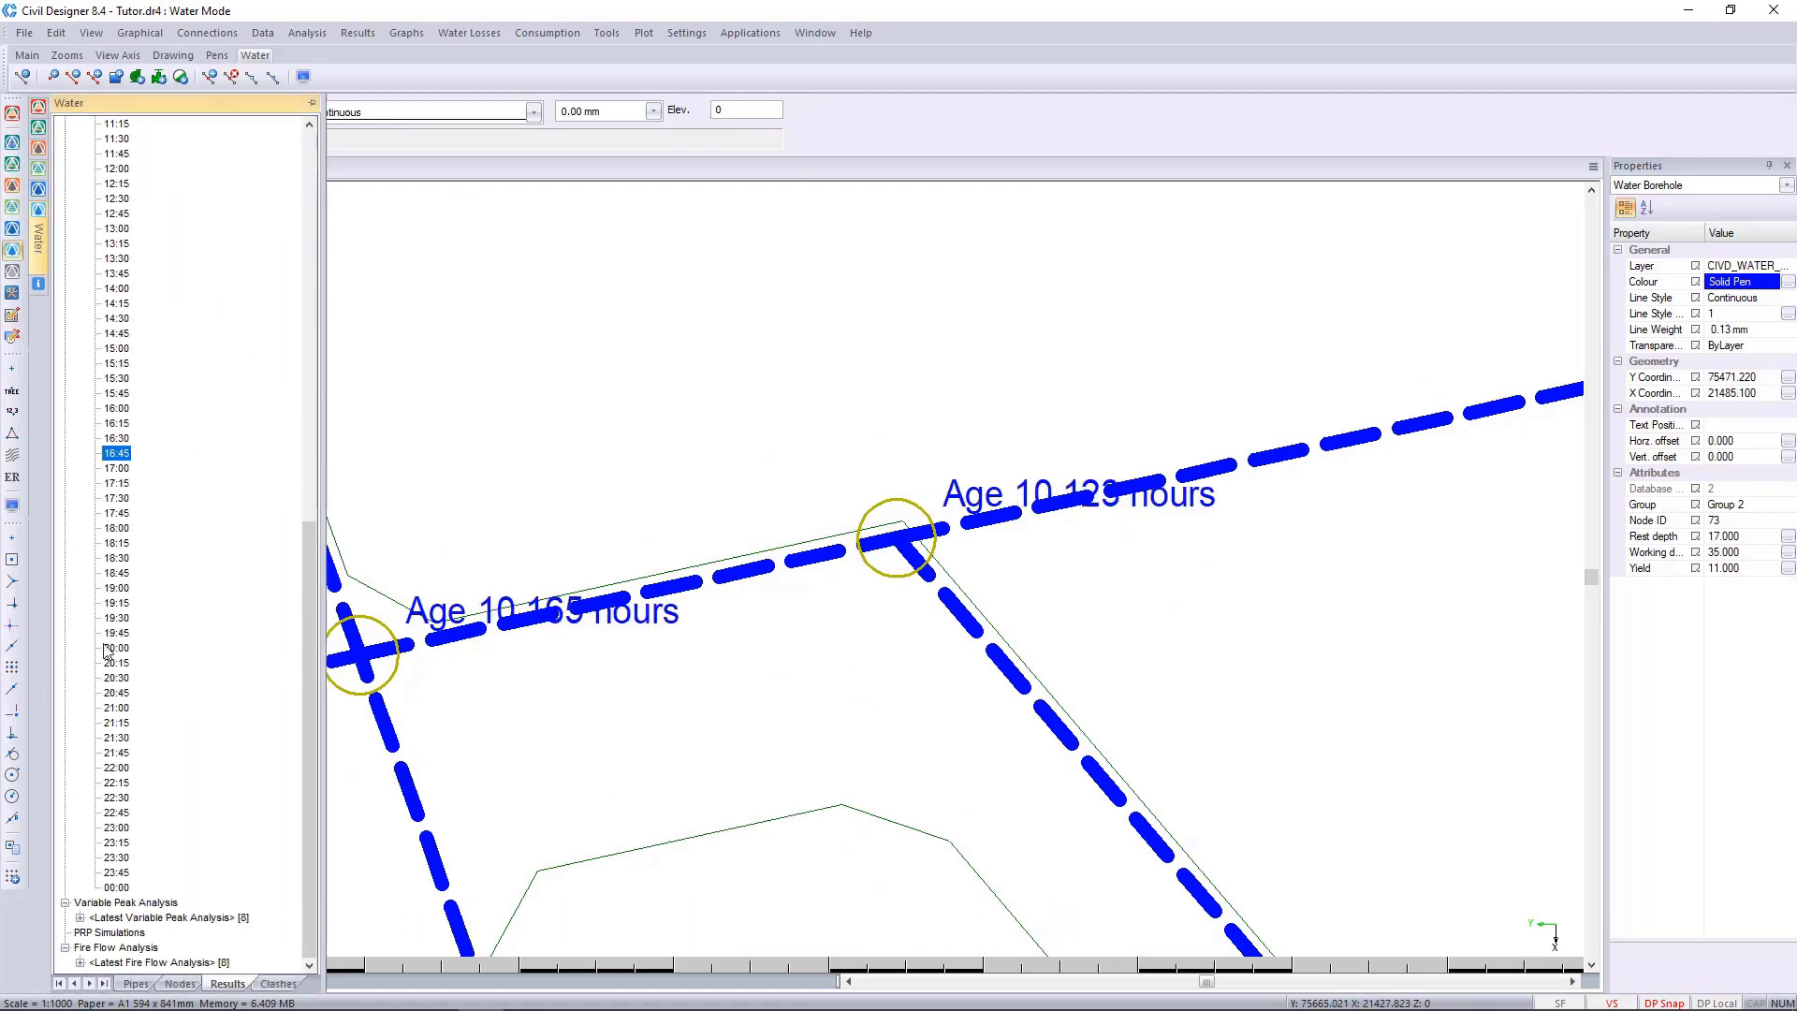
click(116, 694)
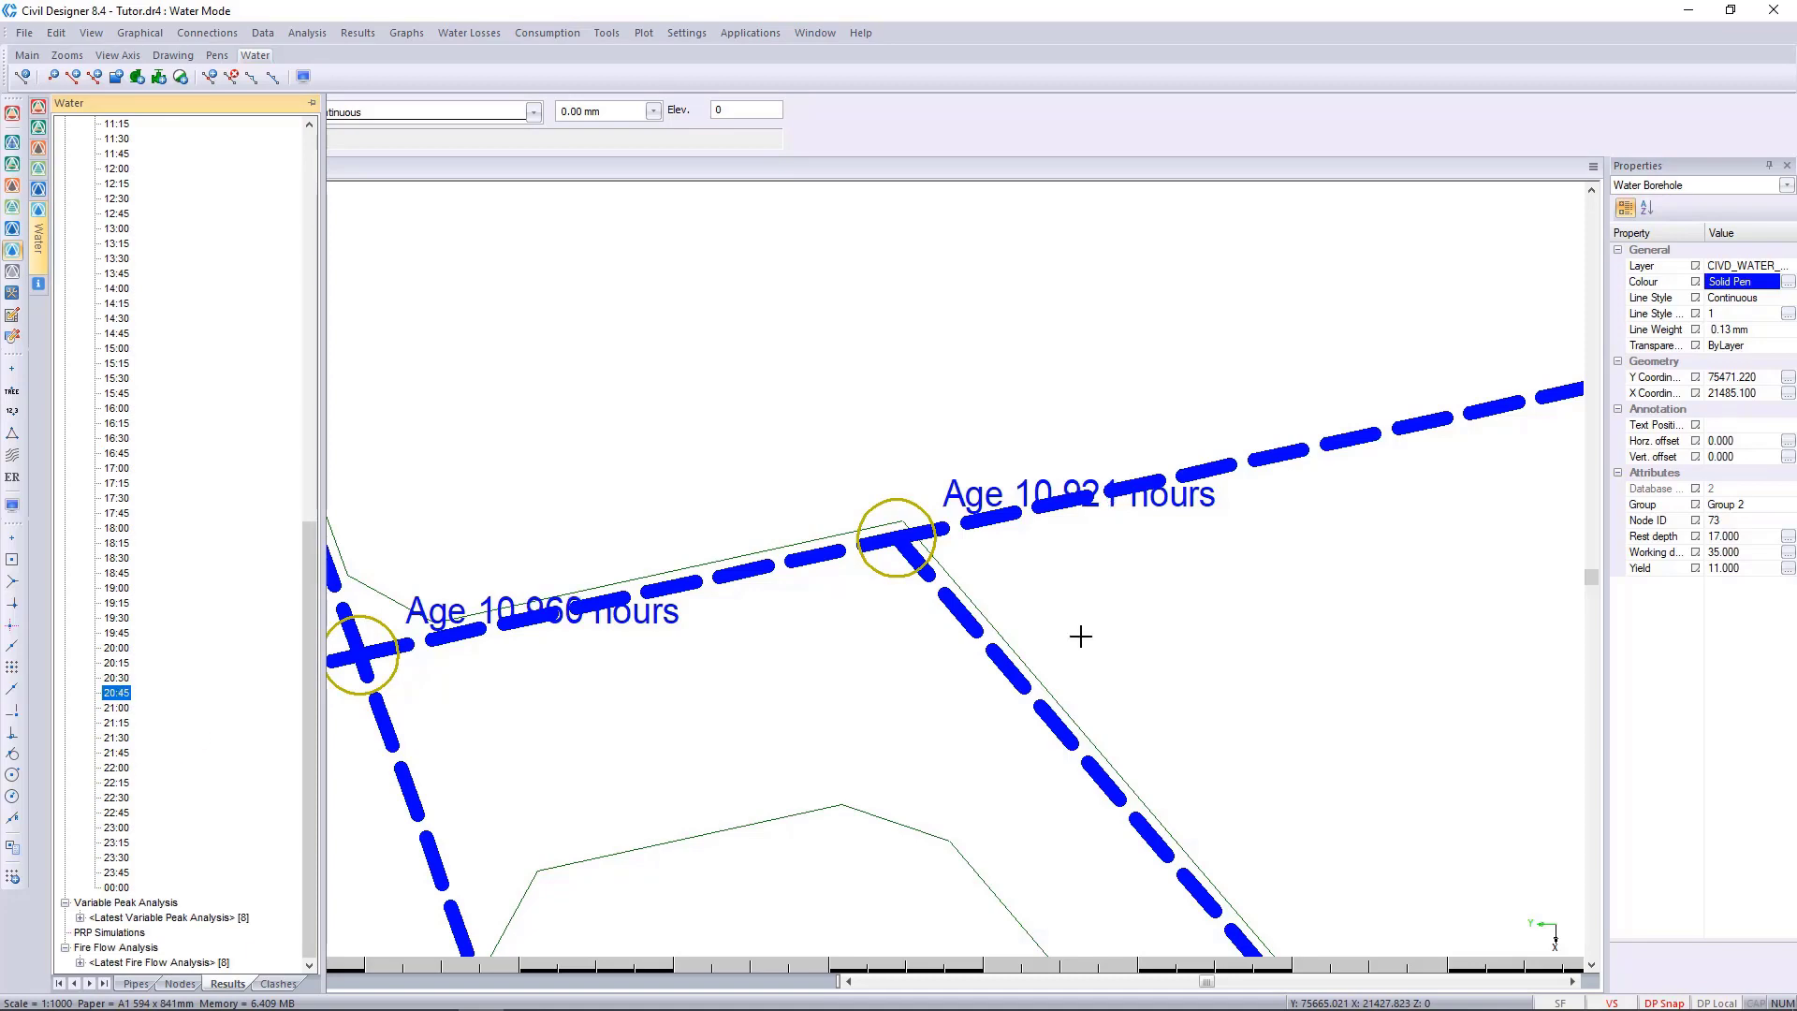
Examine the water ages at the junctions further along the main pipe from the reservoir, then review the wider network.
scroll(1074, 635, down, 2)
scroll(932, 613, down, 2)
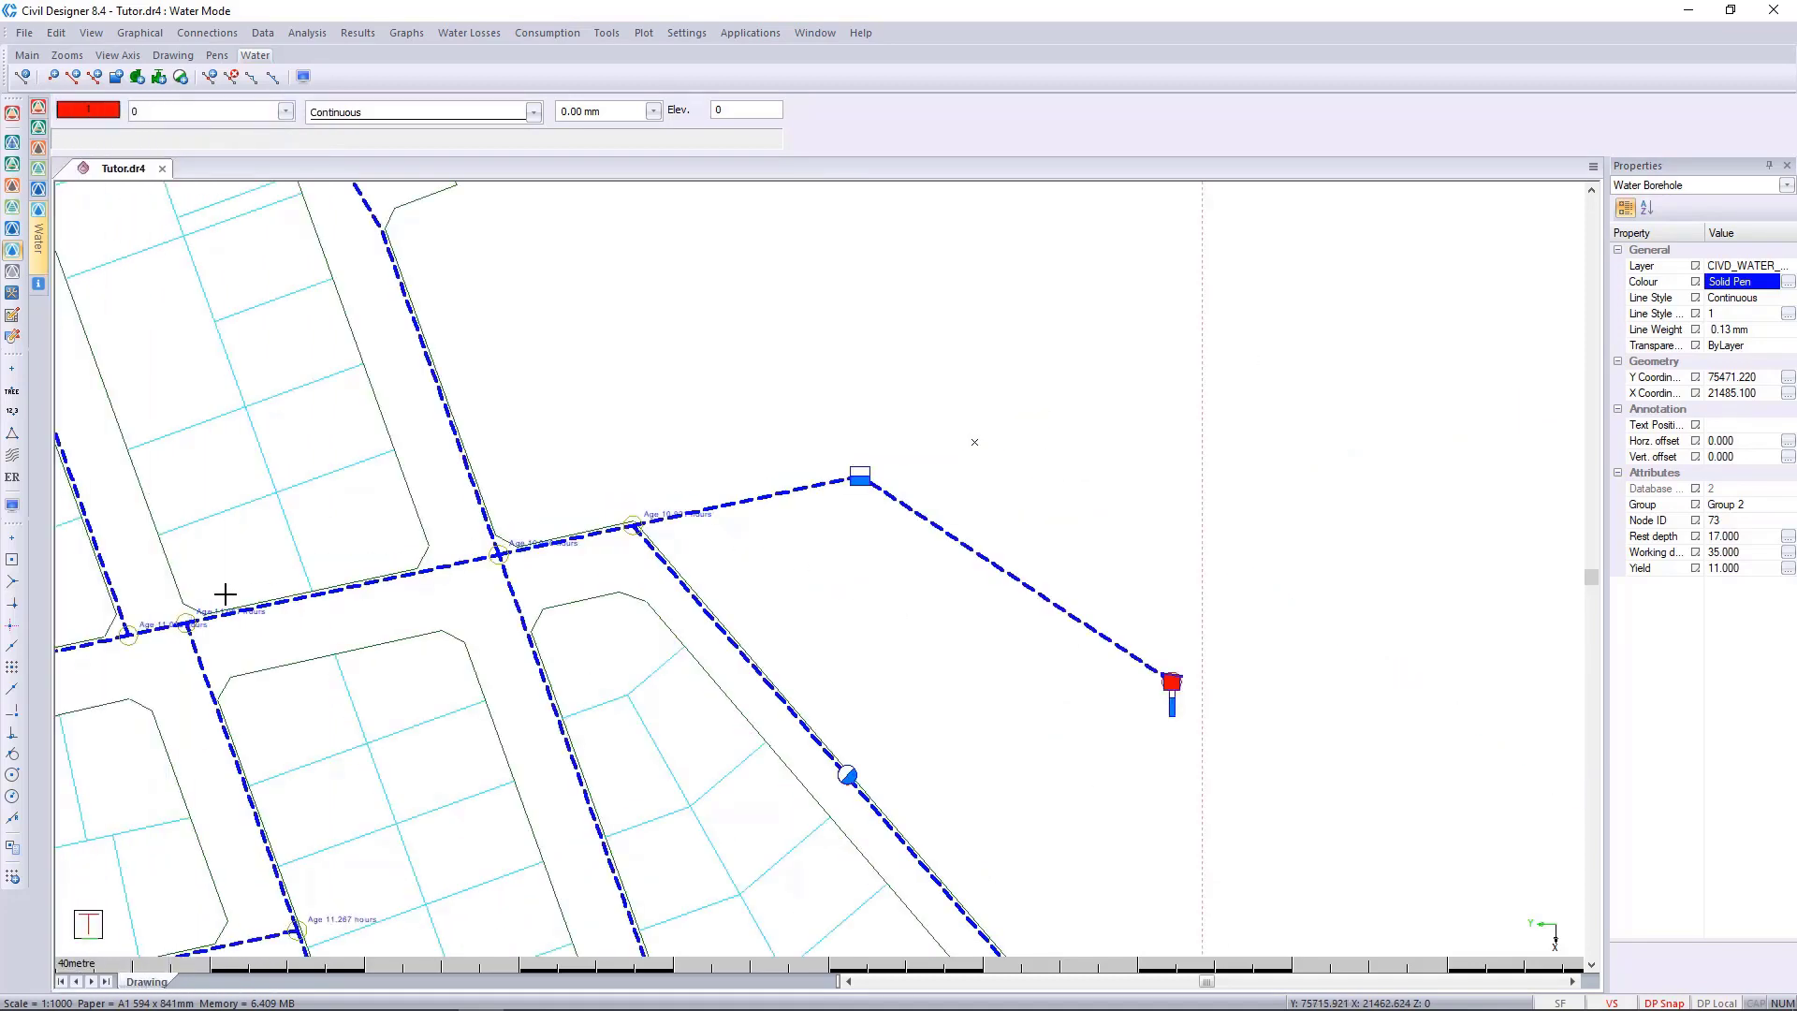
scroll(168, 622, up, 3)
scroll(819, 568, down, 2)
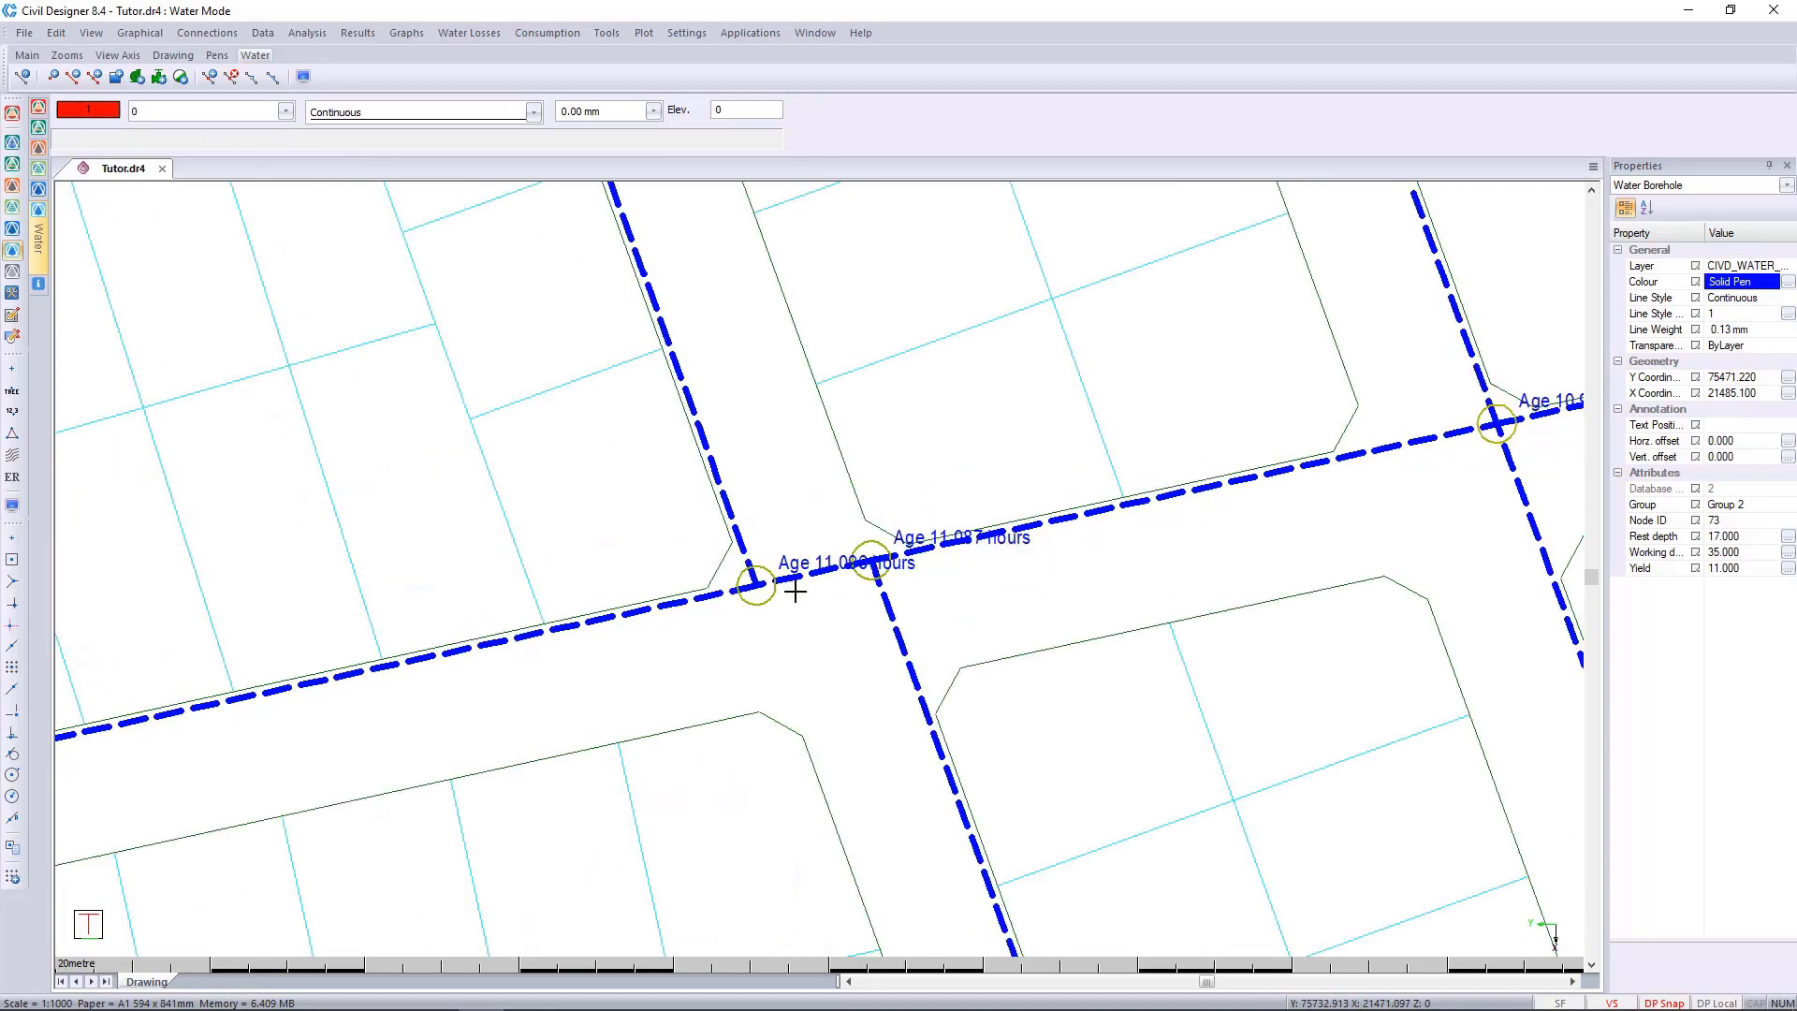
scroll(794, 592, down, 2)
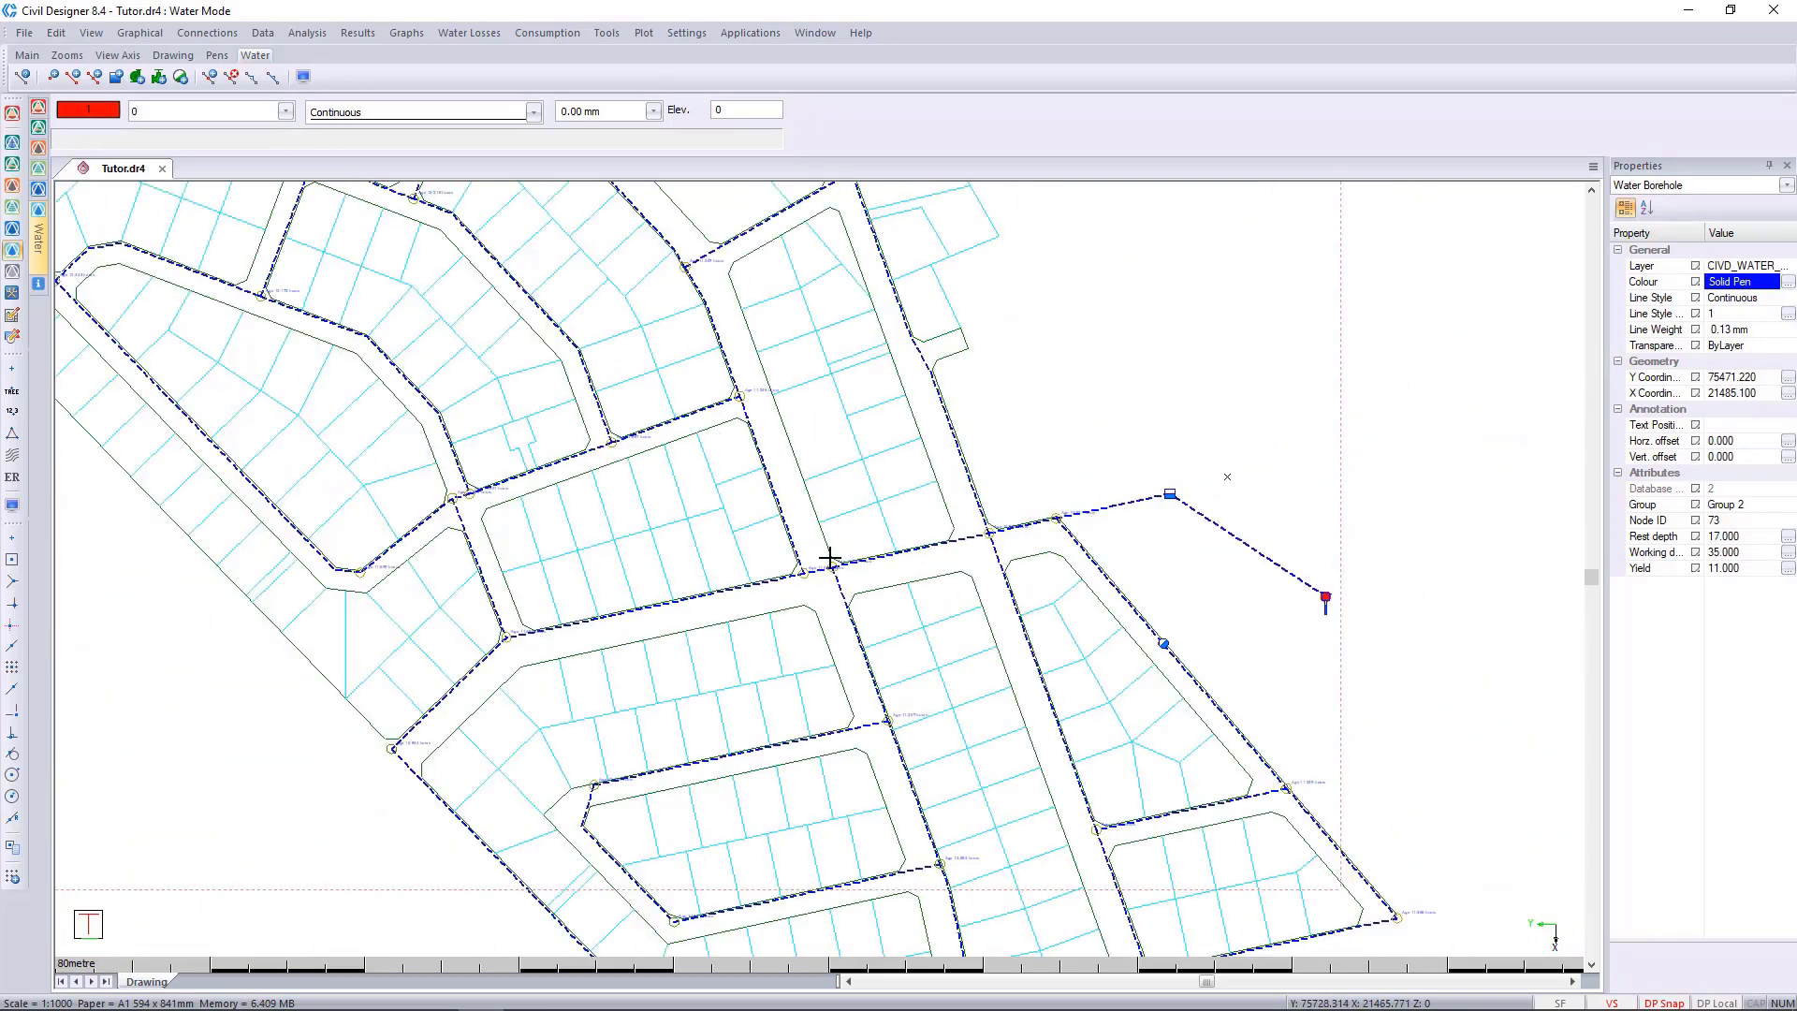
scroll(833, 556, down, 2)
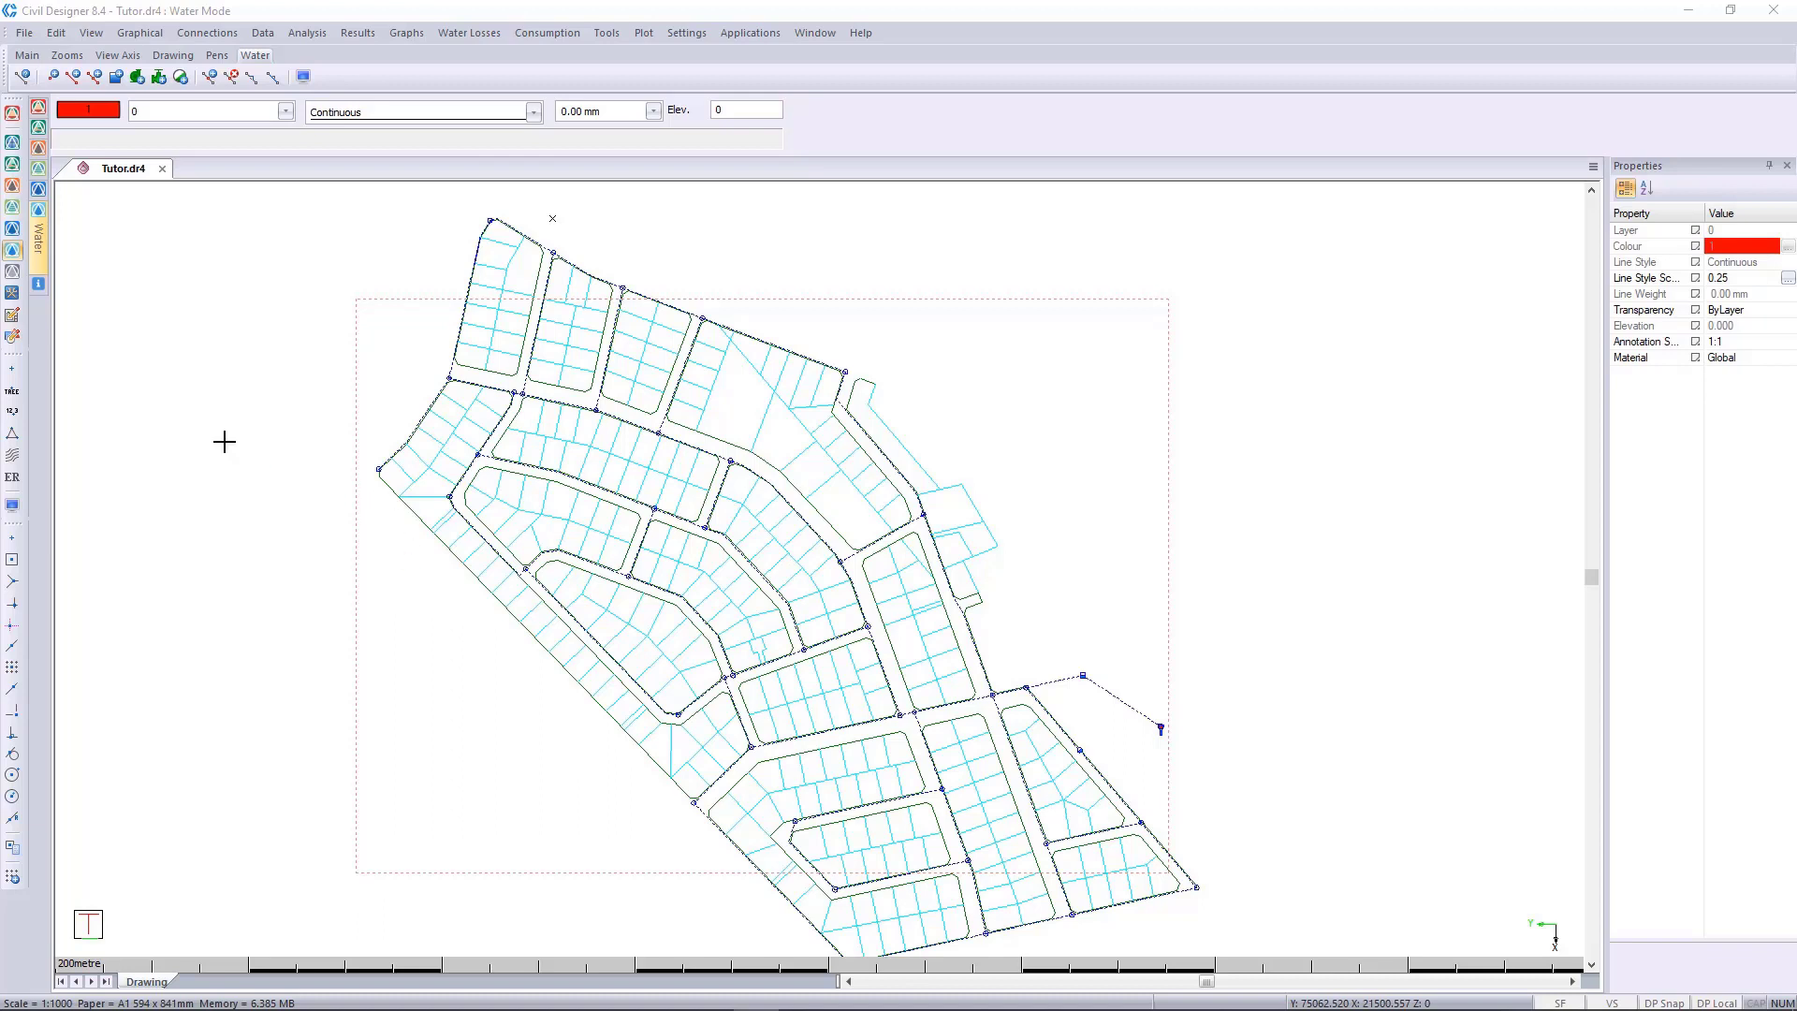
In the project settings, reselect Tutor DTM.dt8 as the terrain file and Tutor Sewer.se8 as the sewer file.
click(23, 33)
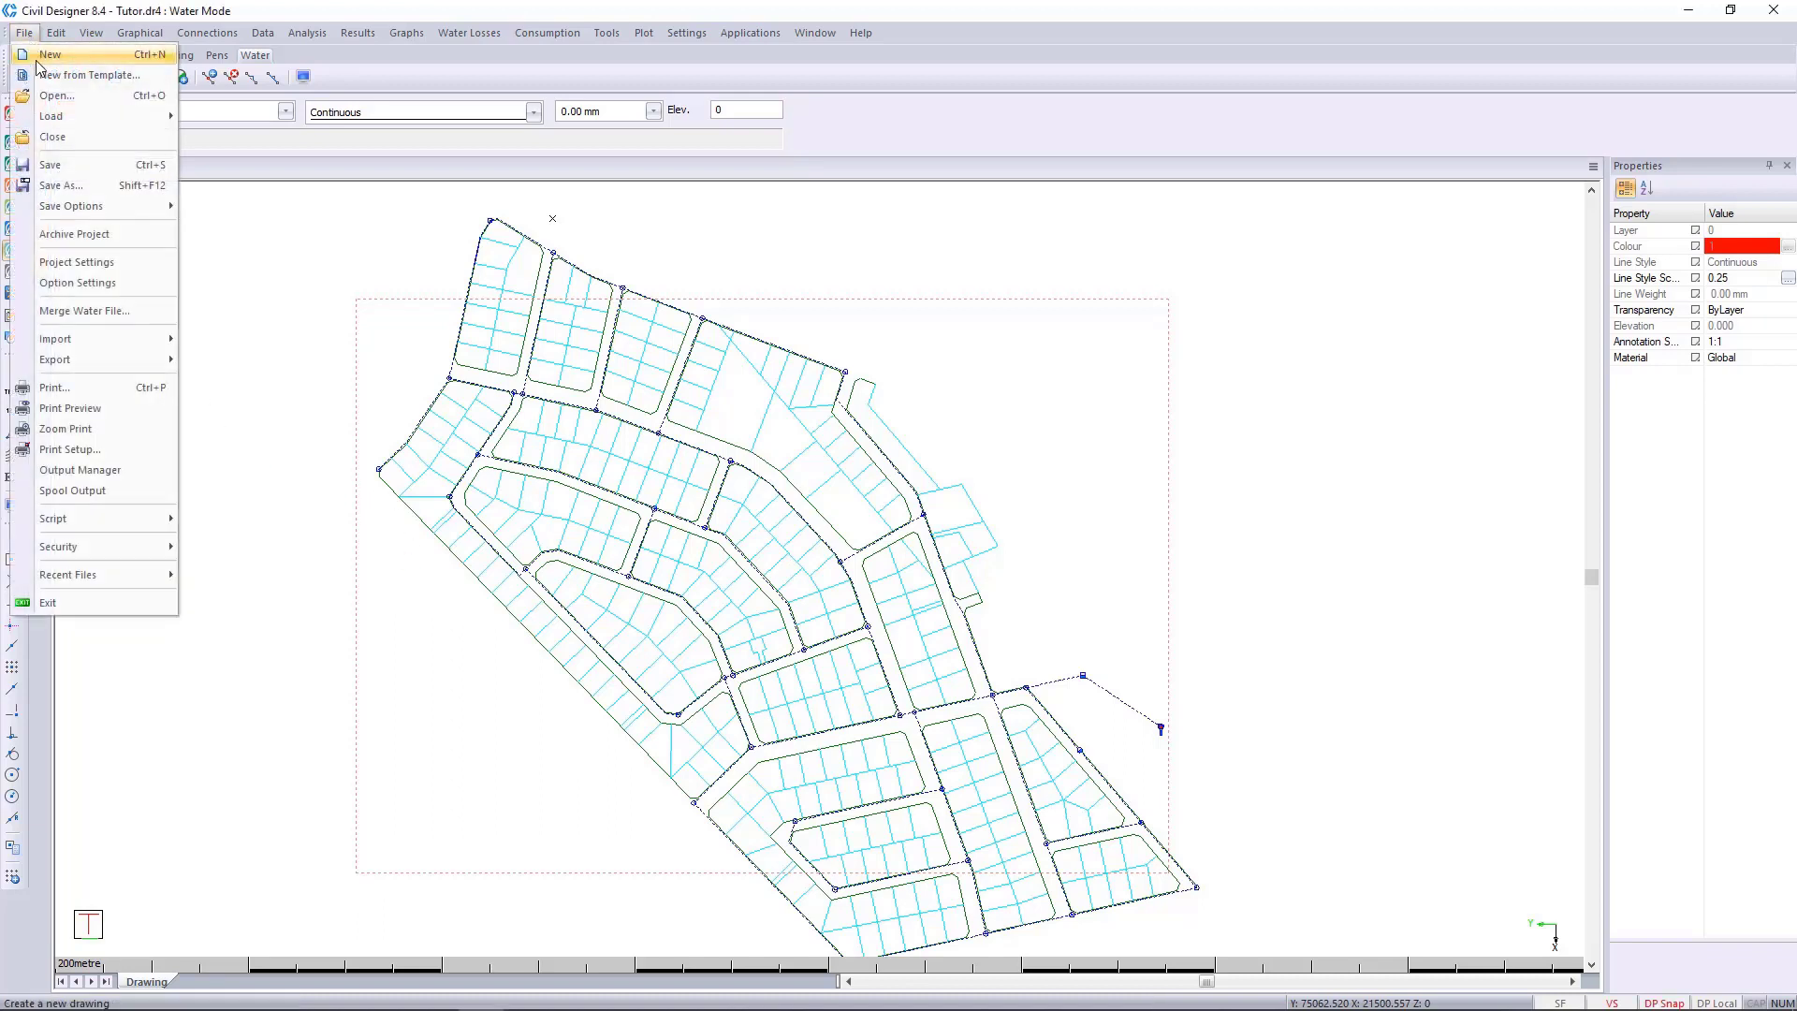
click(113, 271)
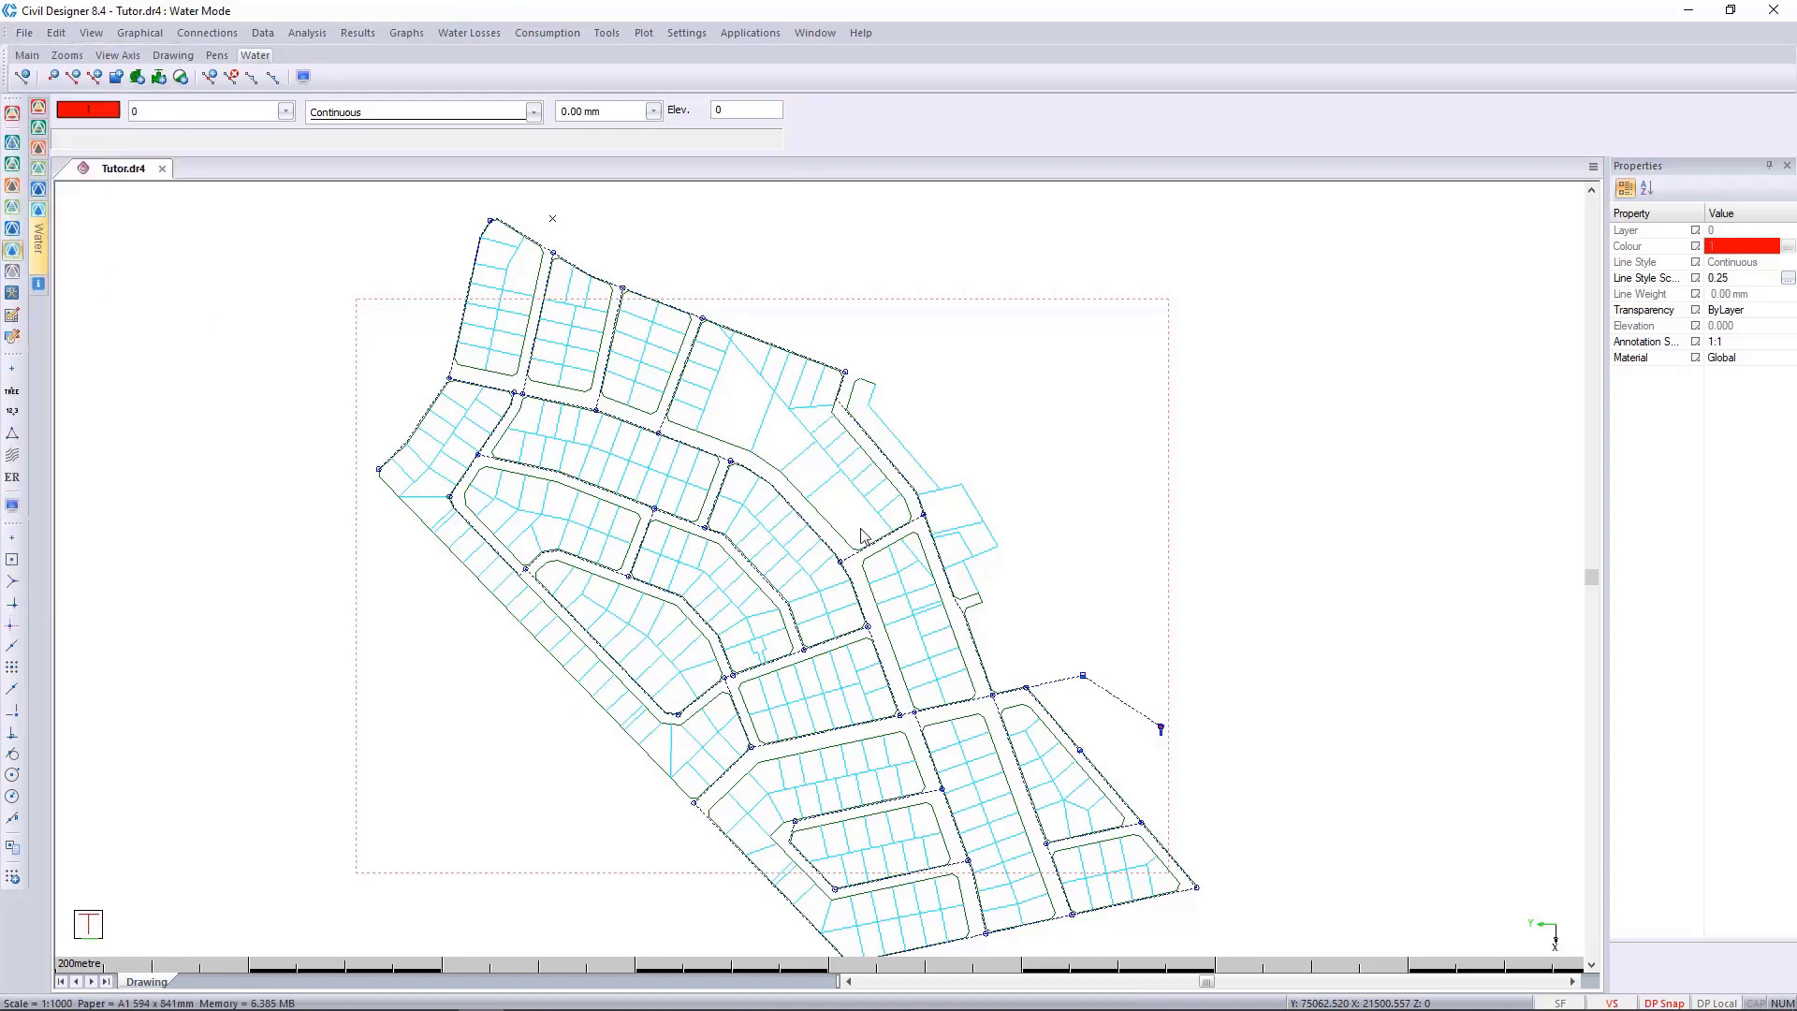
click(1035, 374)
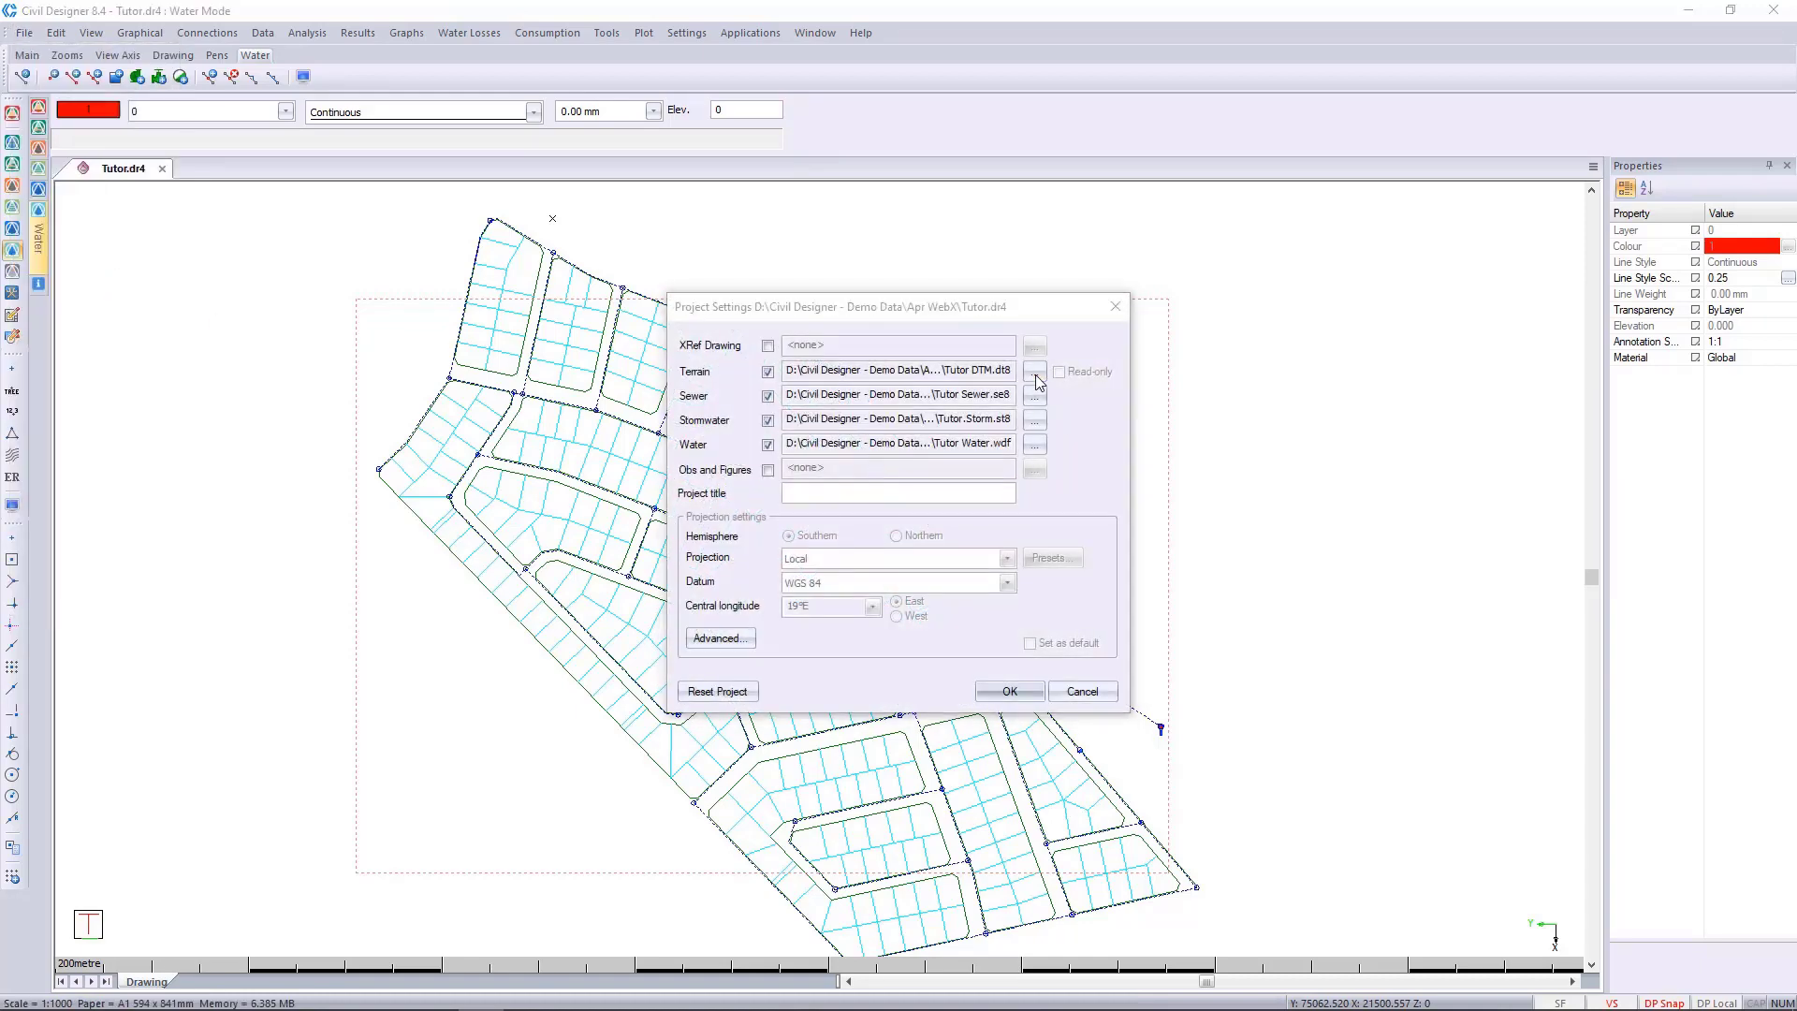
click(241, 138)
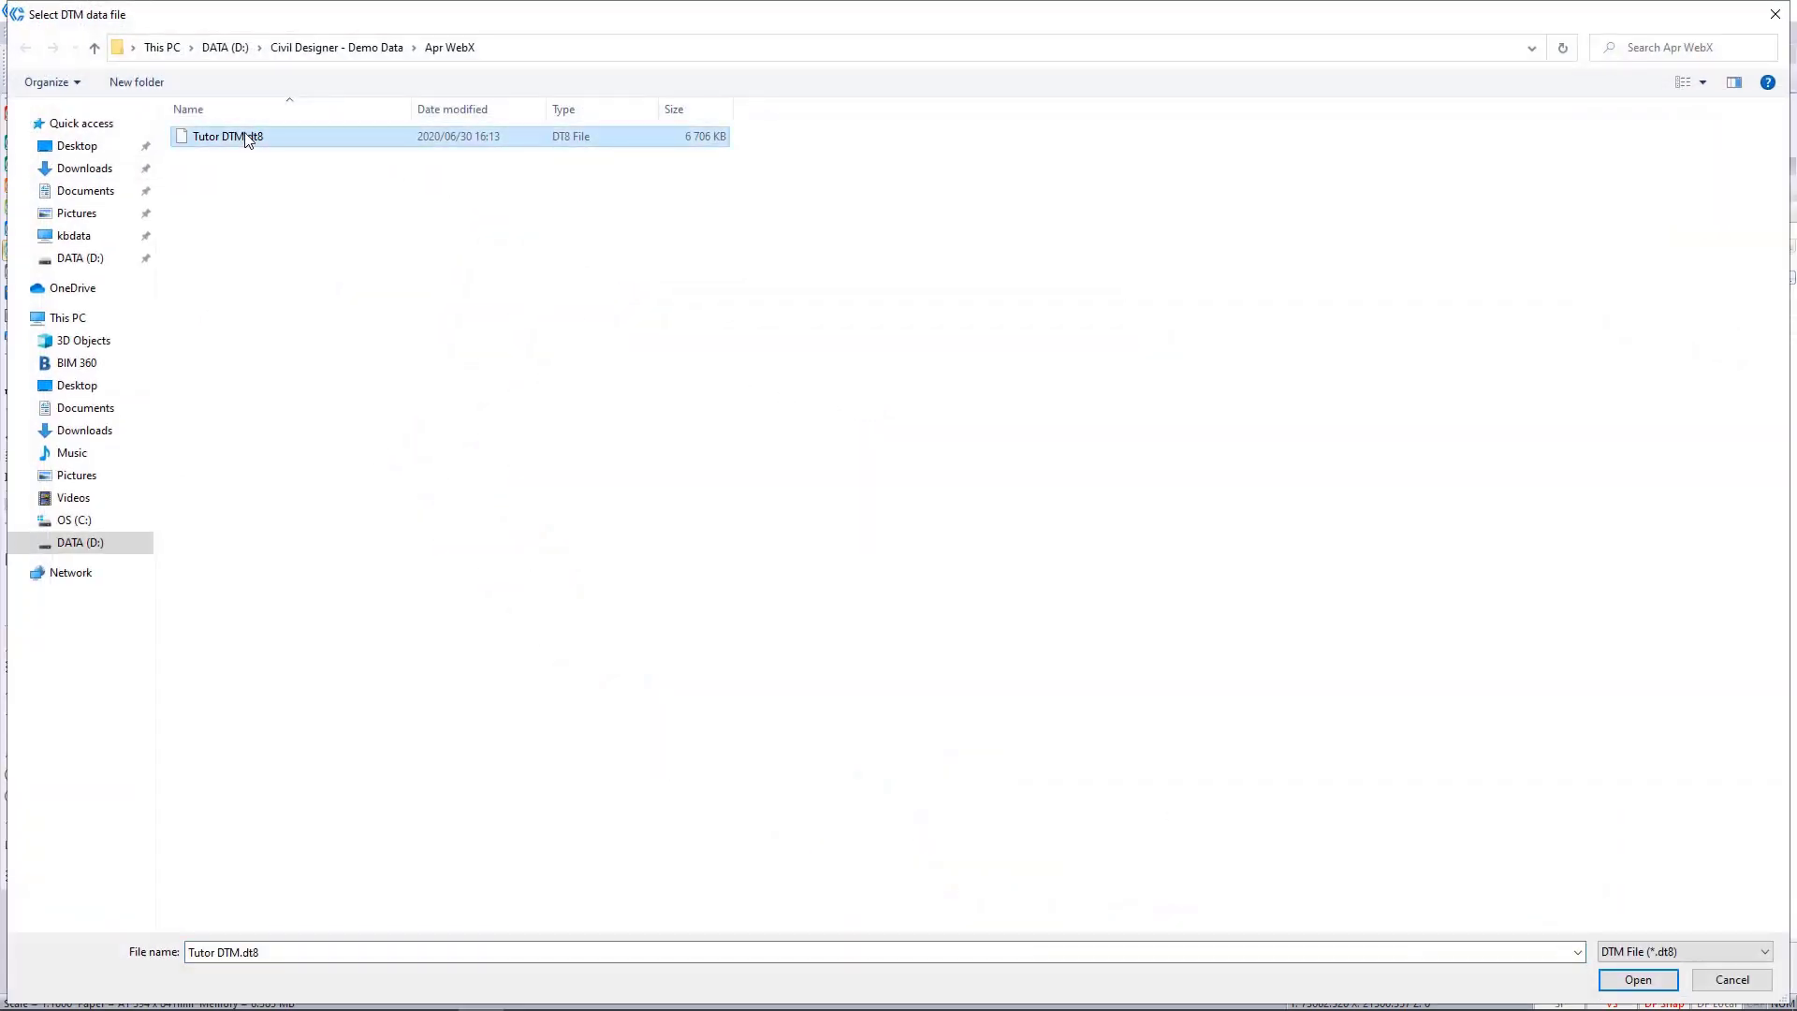
key(Return)
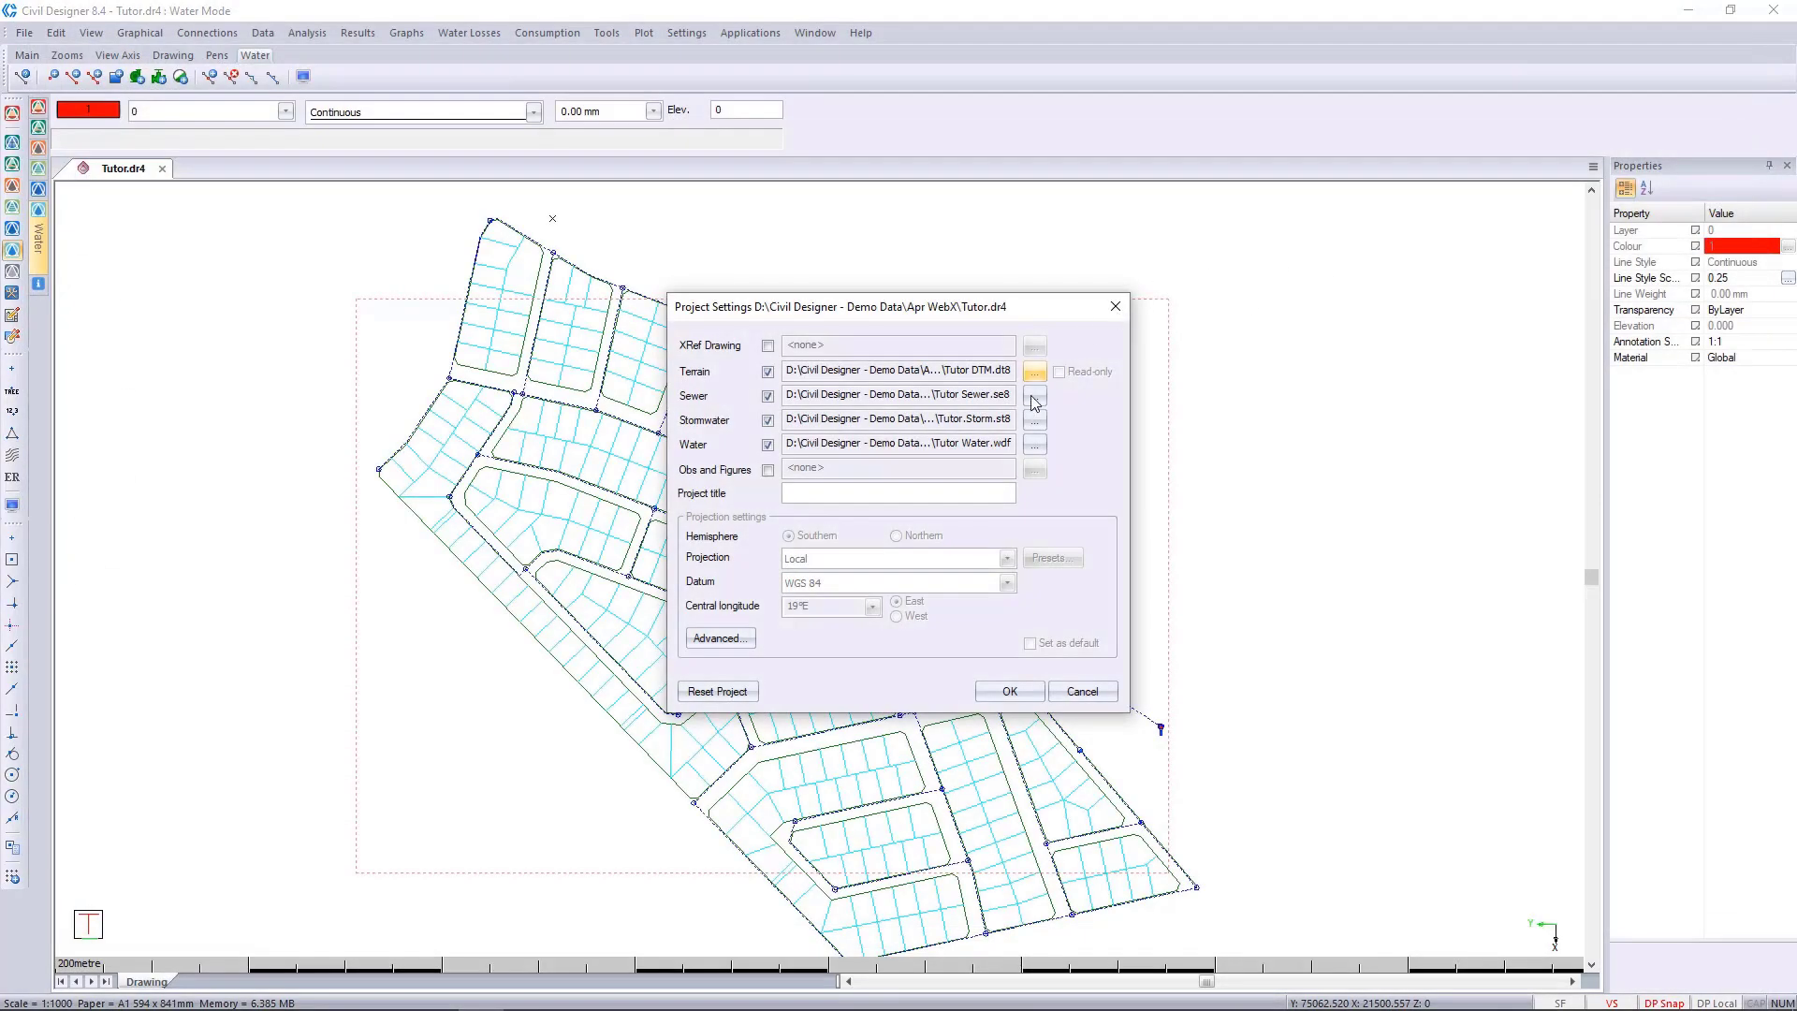
click(1039, 397)
key(Return)
Switch the project's water data file to Tutor Water - 2 Water Sources.wdf, saving the current water data, and dismiss the output log.
click(1035, 444)
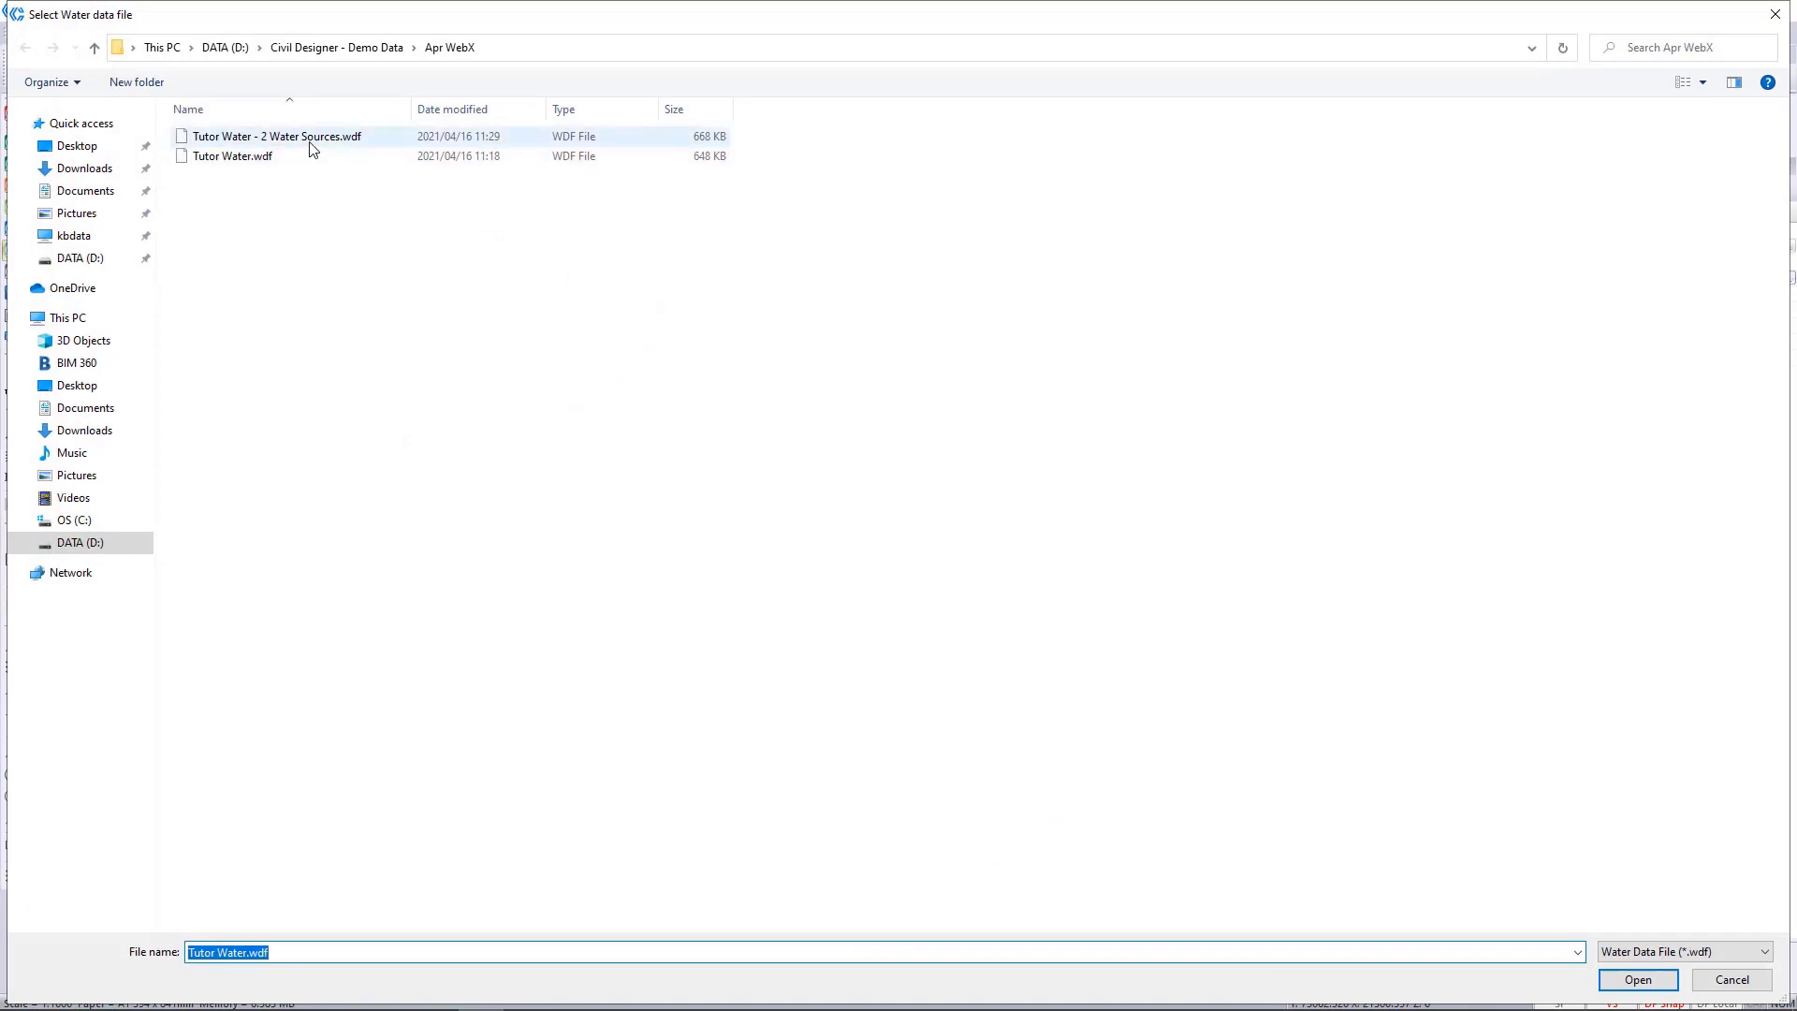
click(423, 138)
click(1623, 977)
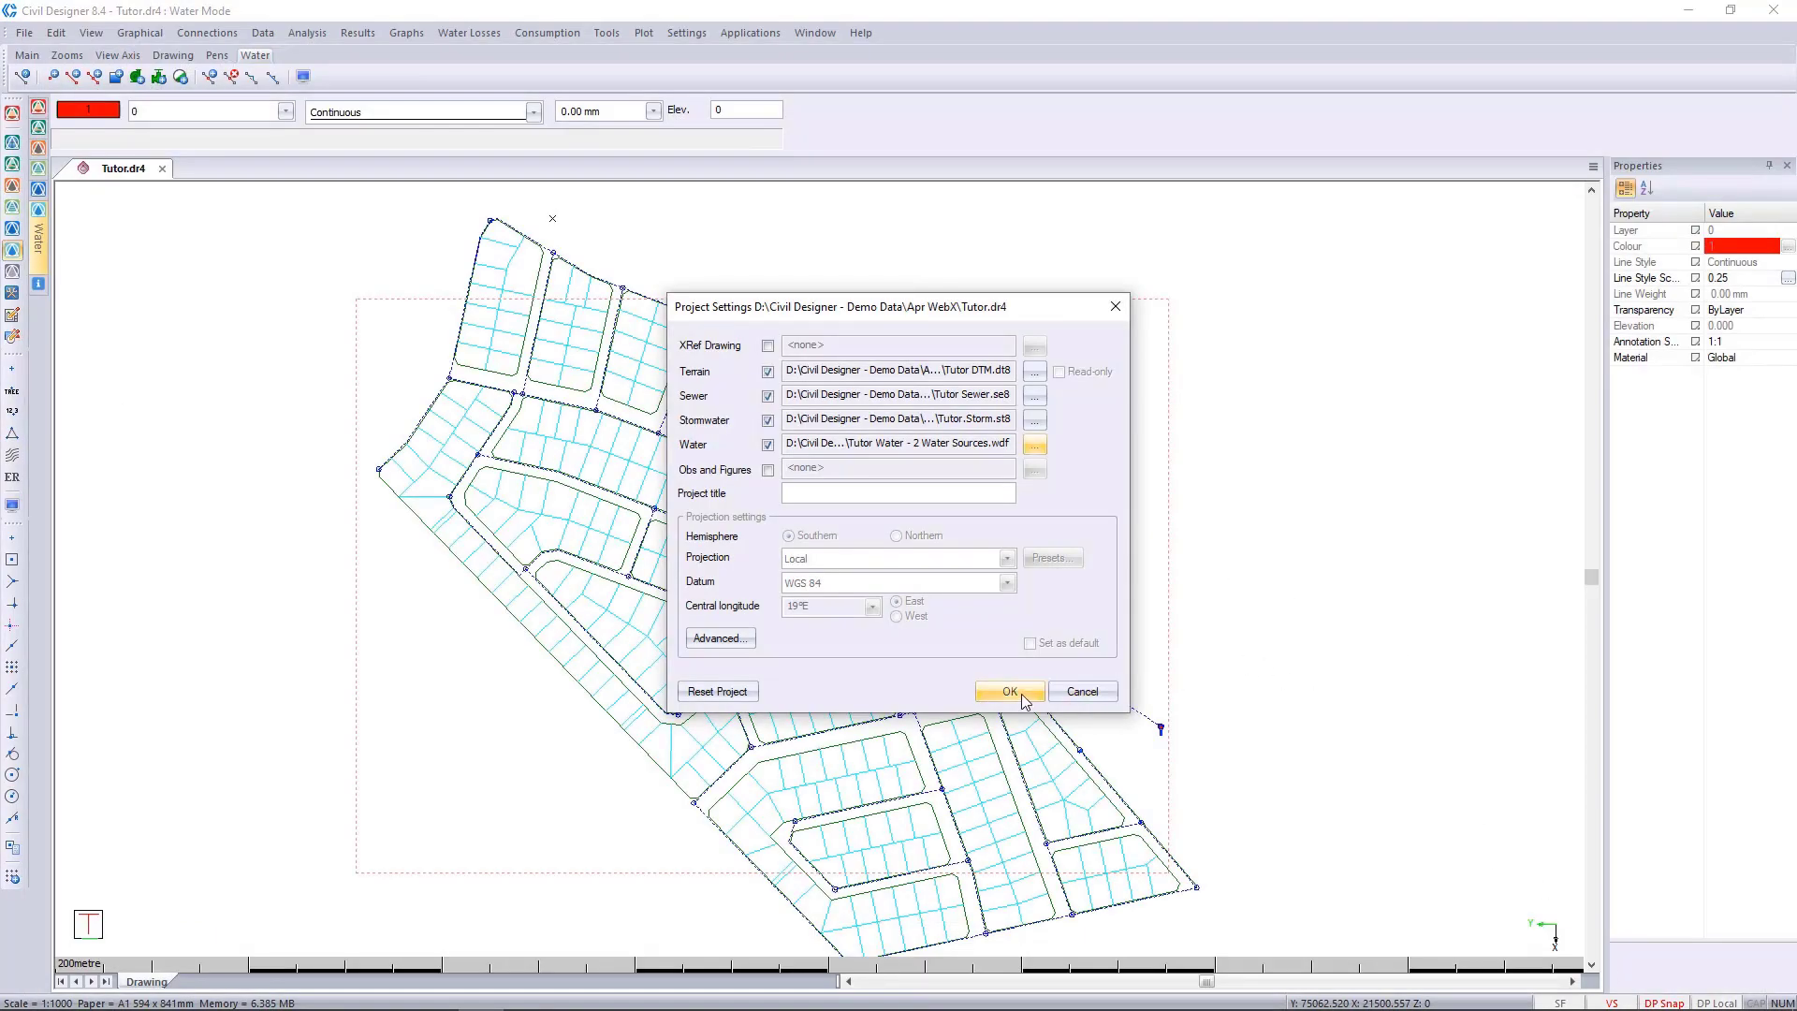
click(1024, 700)
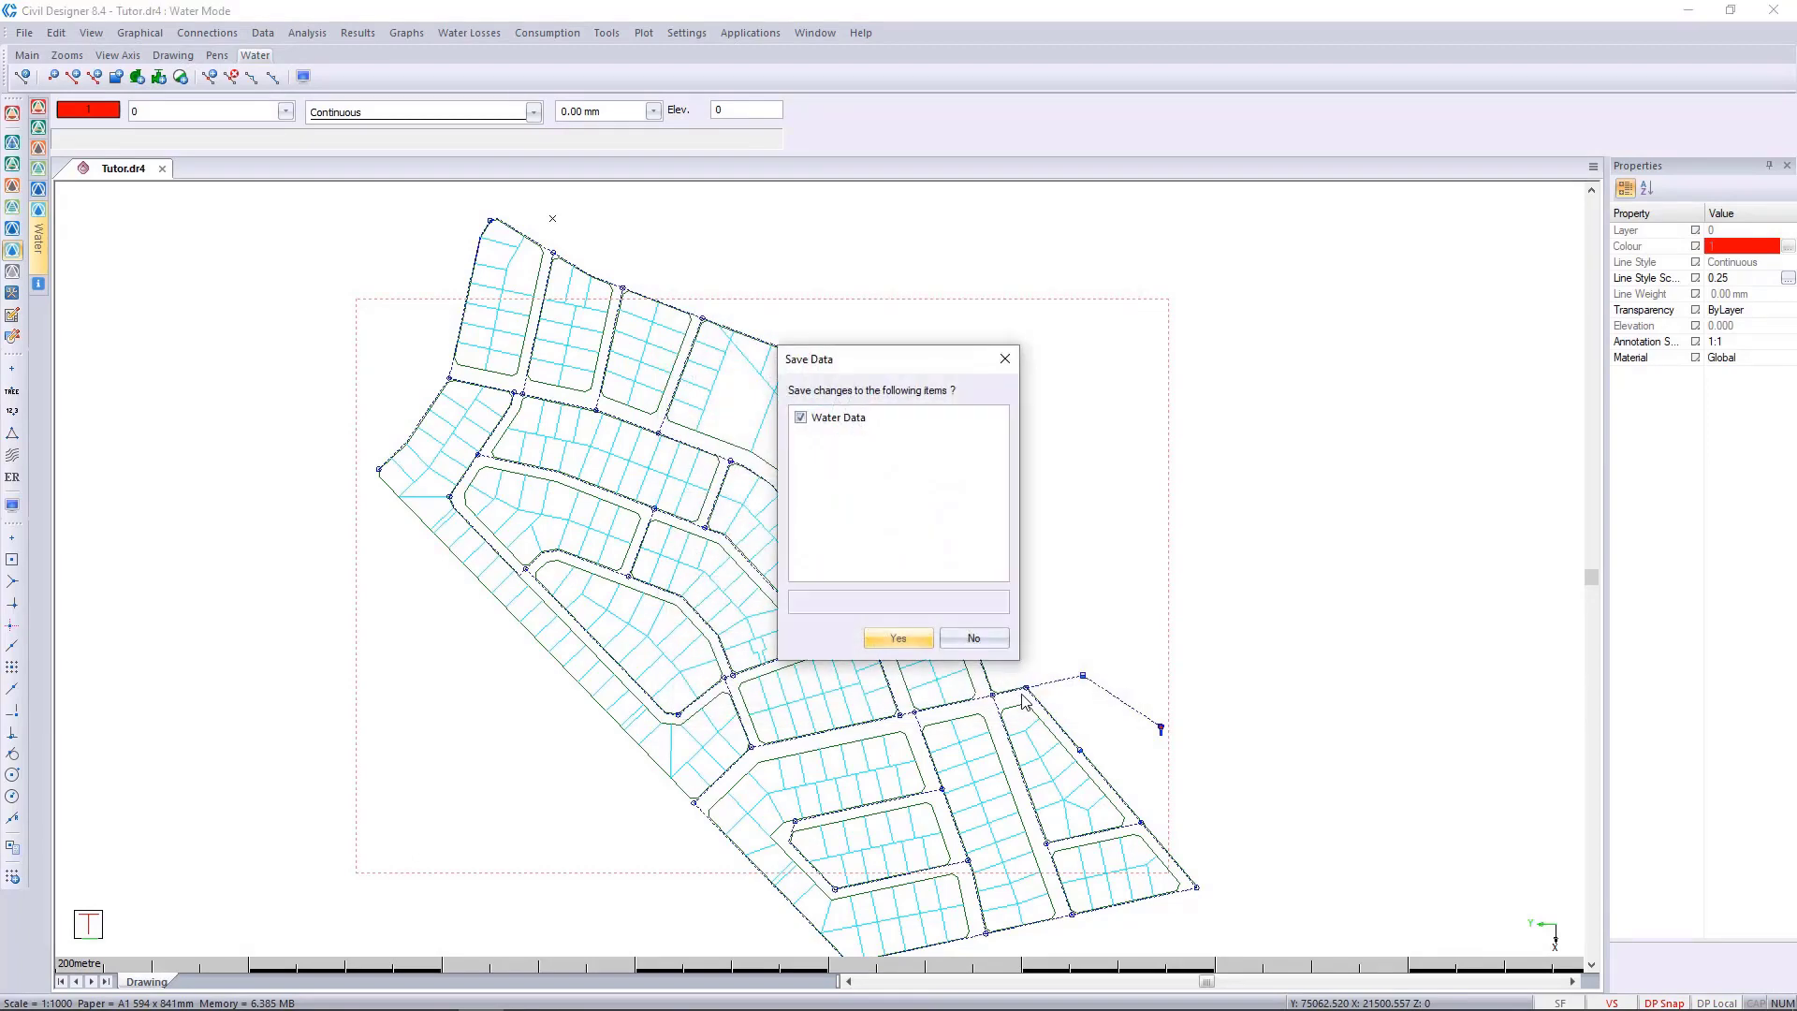
click(914, 644)
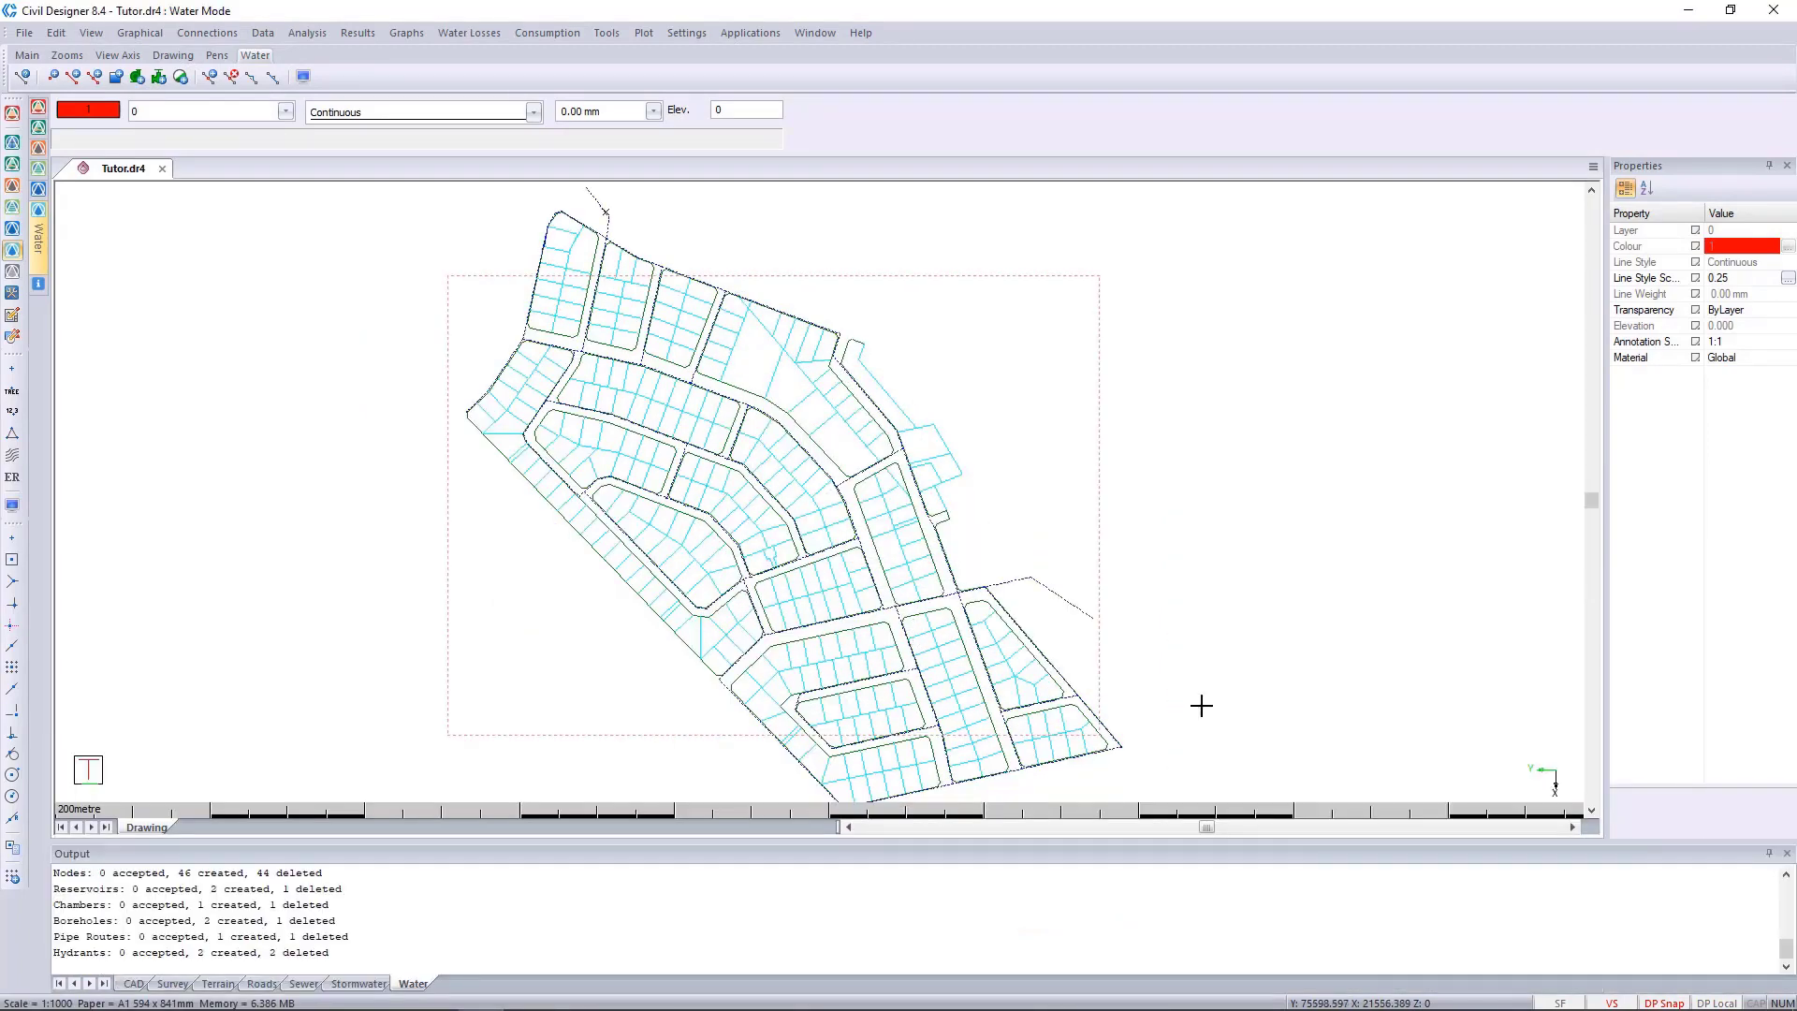
click(1786, 854)
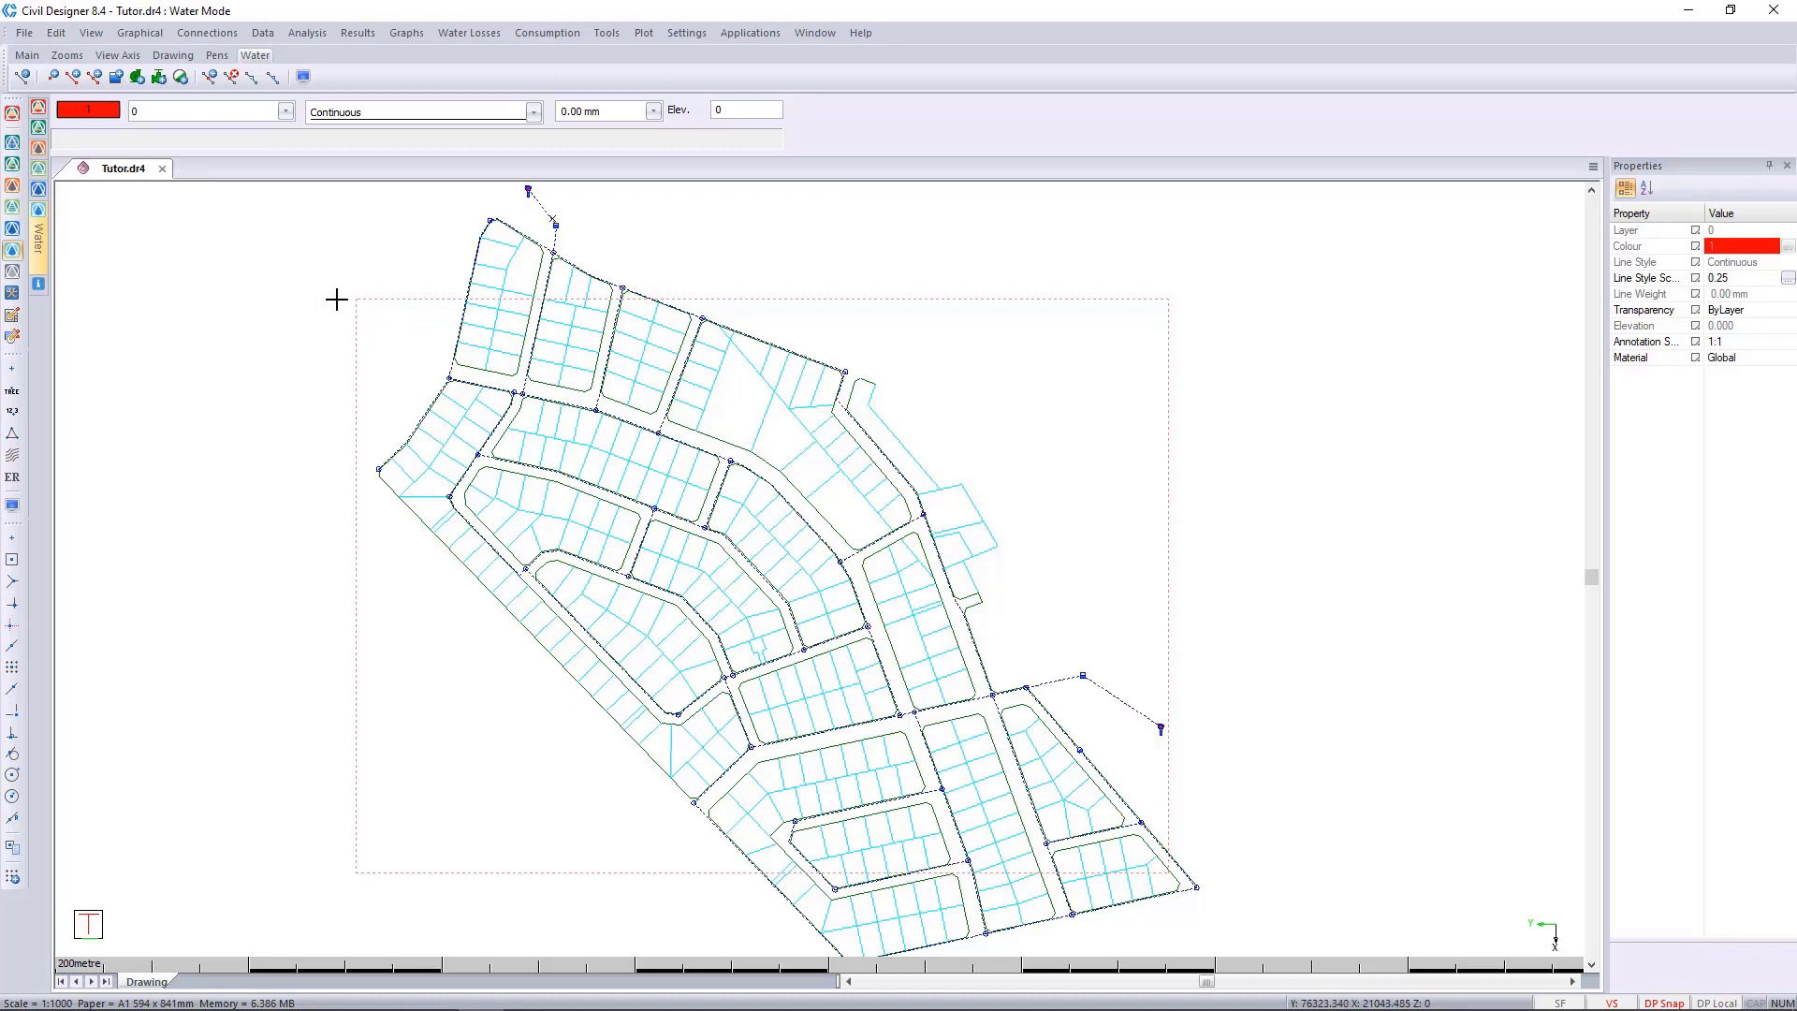
Run a 24-hour time simulation at 15-minute increments with a Trace water quality analysis, using reservoir node 7 as the trace node.
click(307, 33)
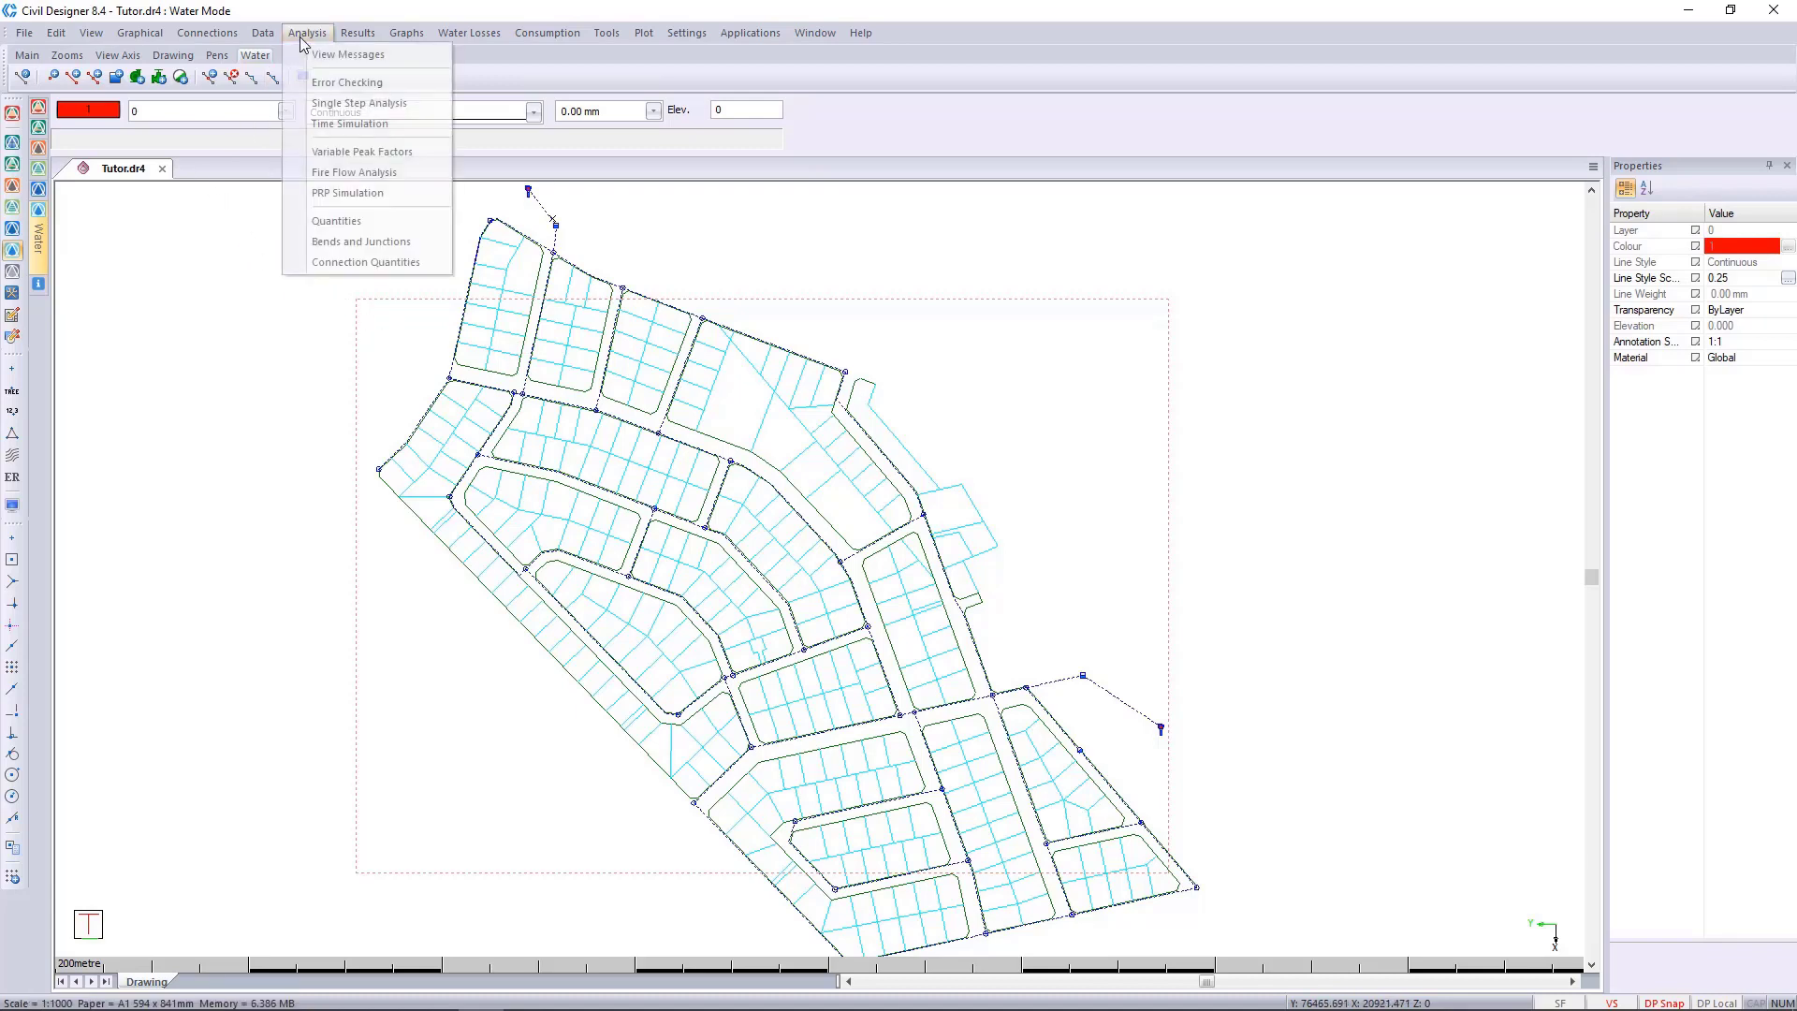
click(343, 128)
click(394, 372)
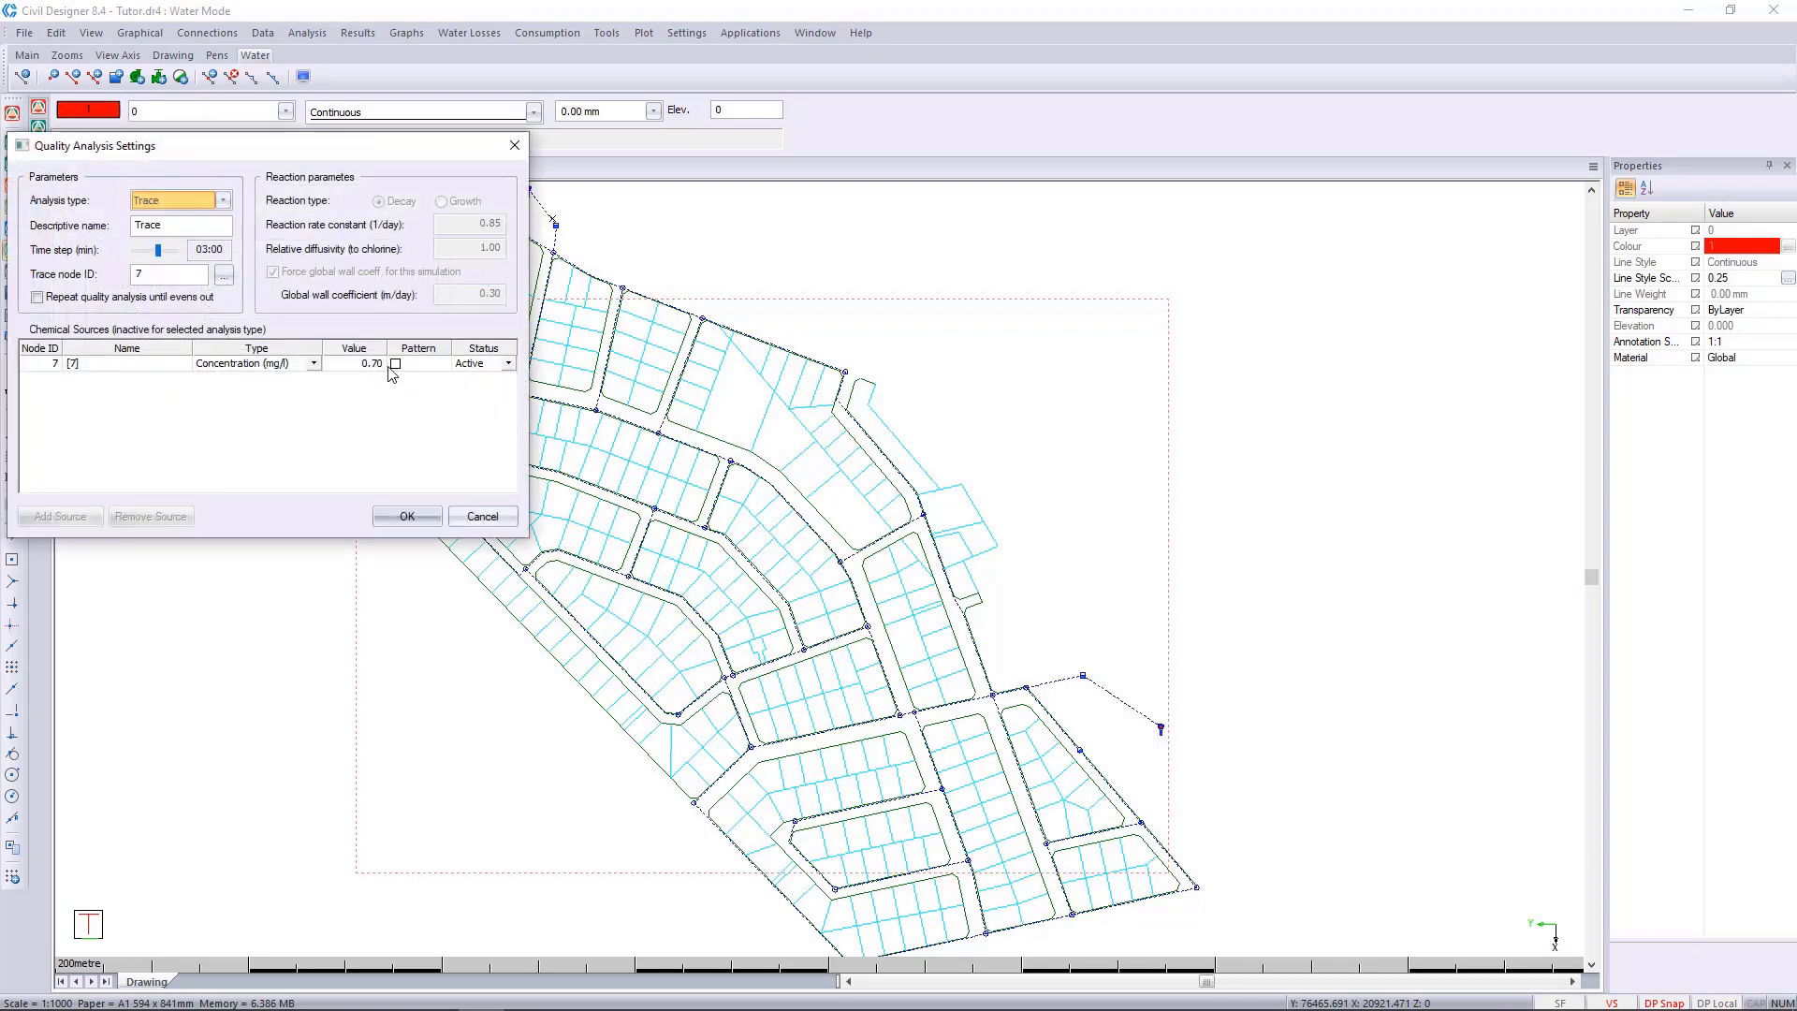
click(210, 203)
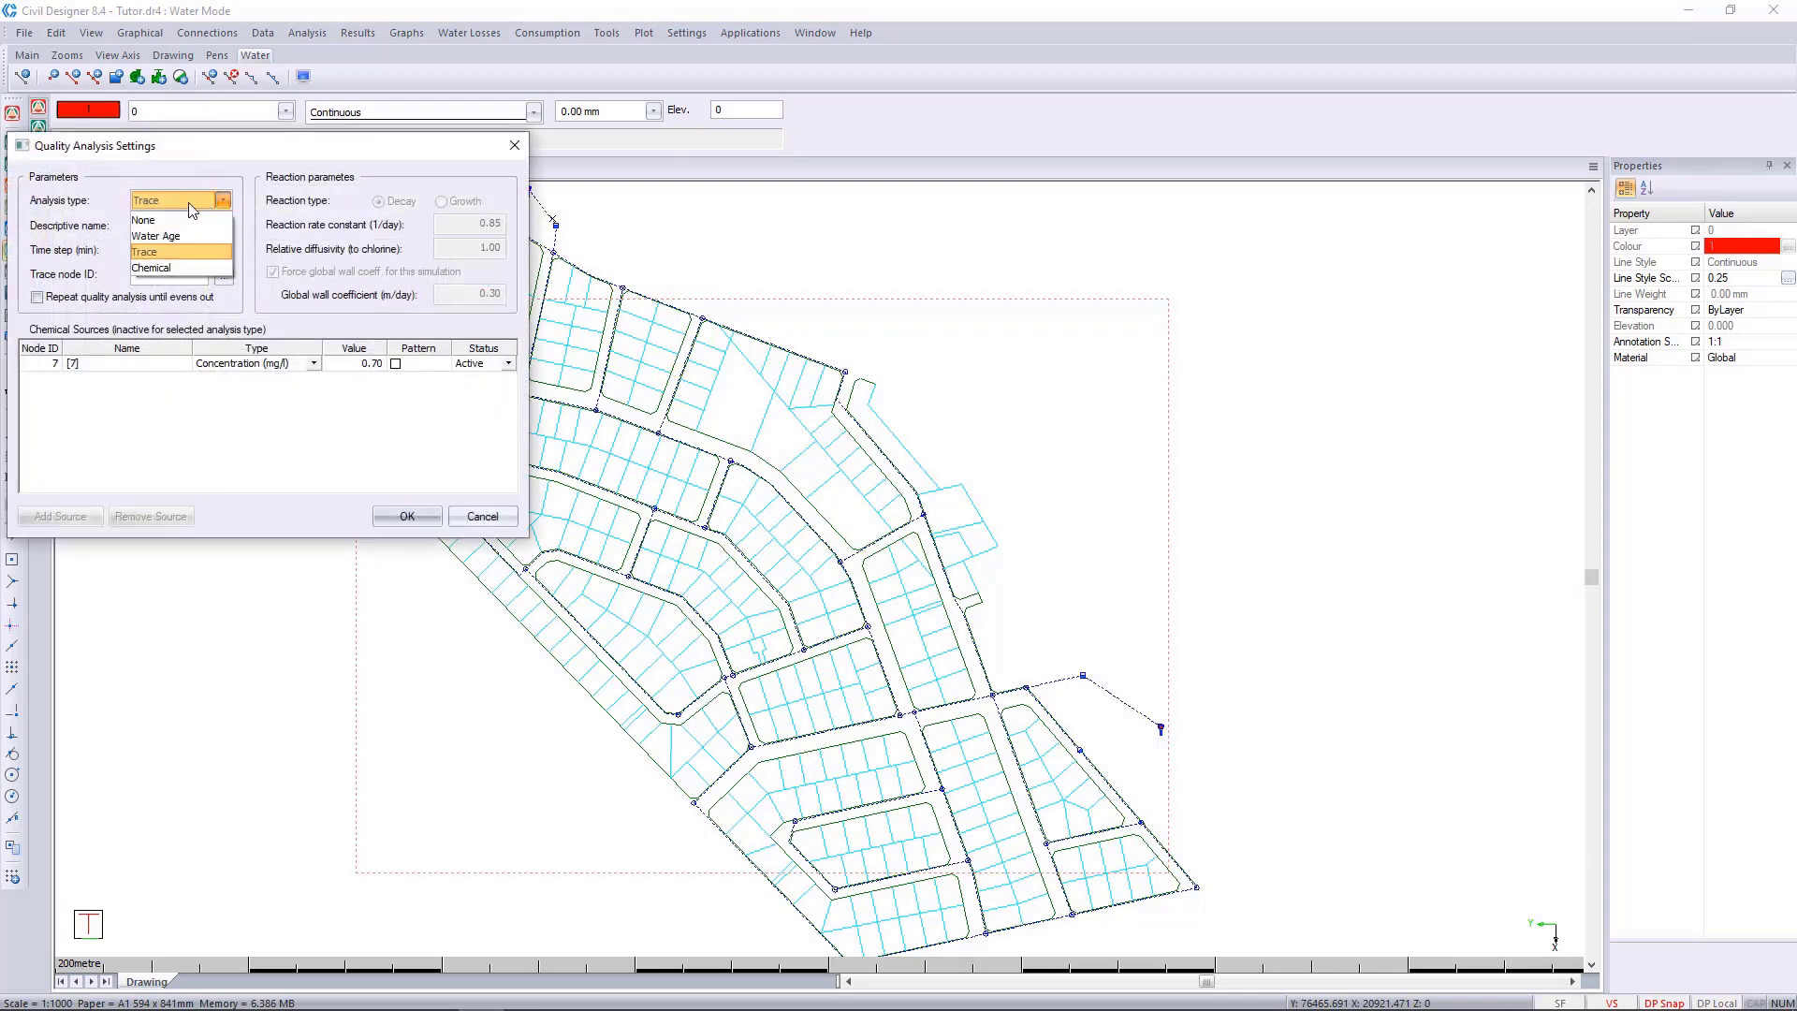
click(176, 259)
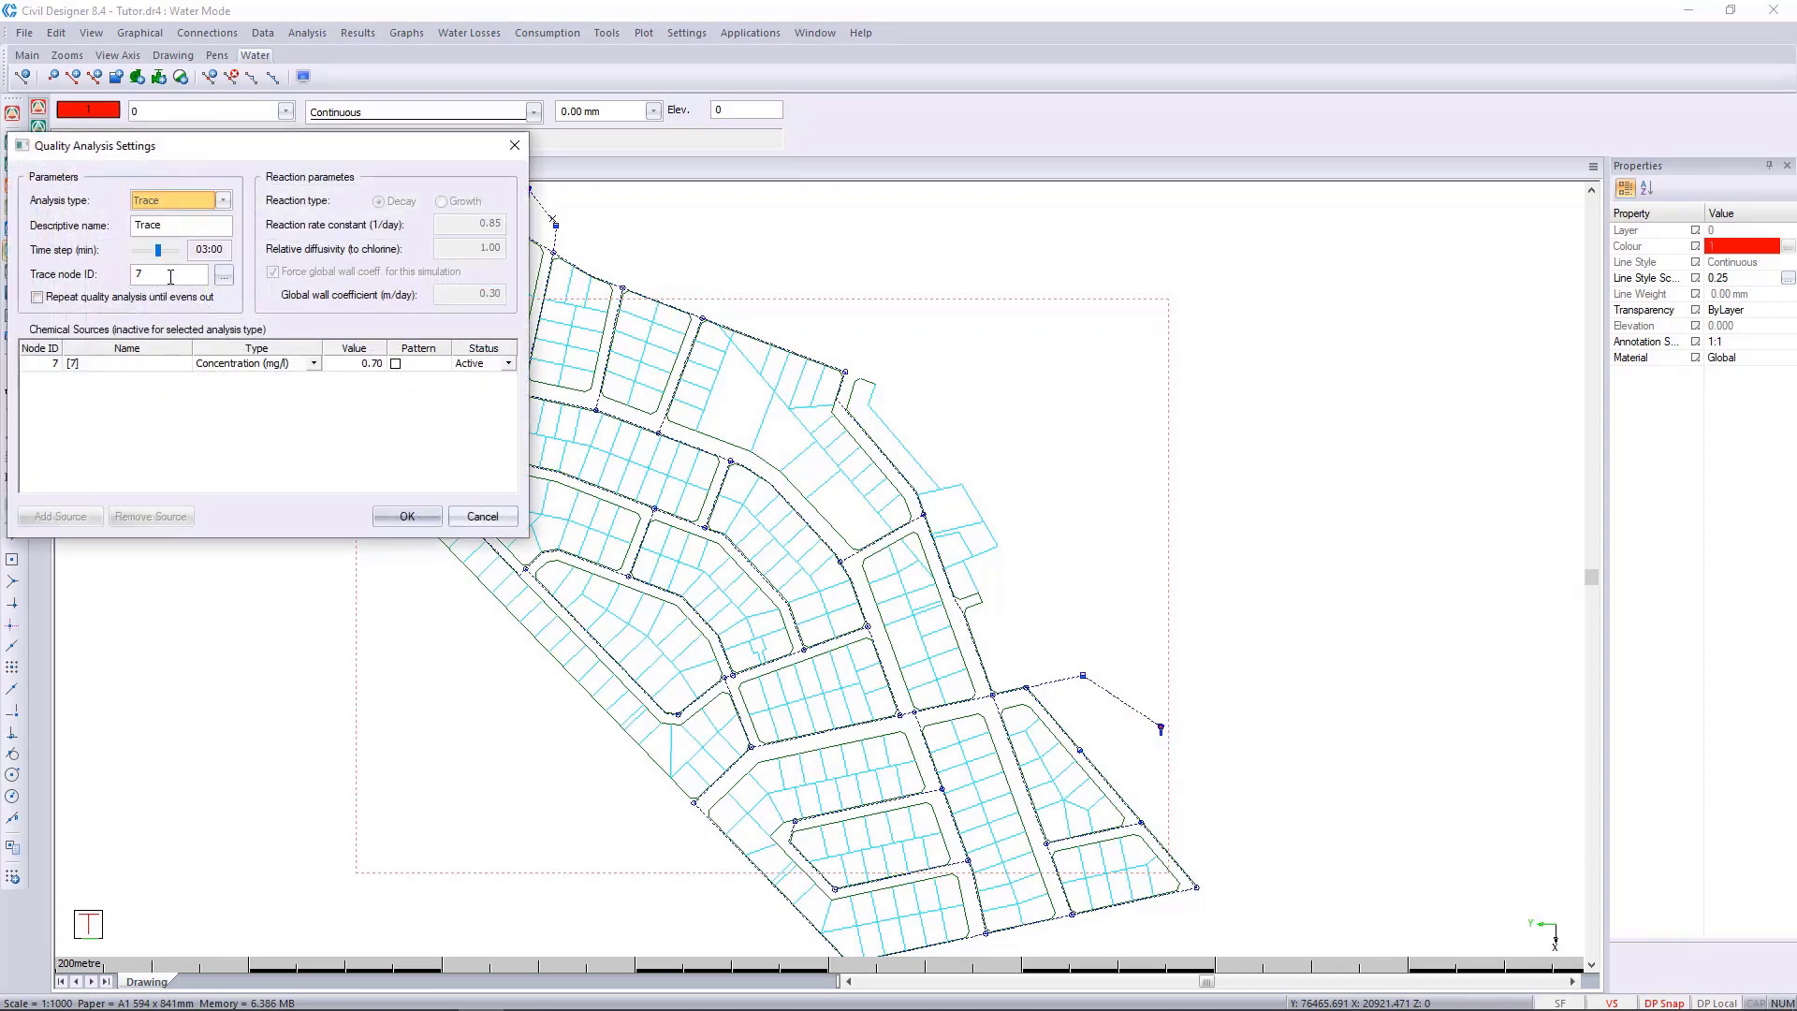
click(223, 277)
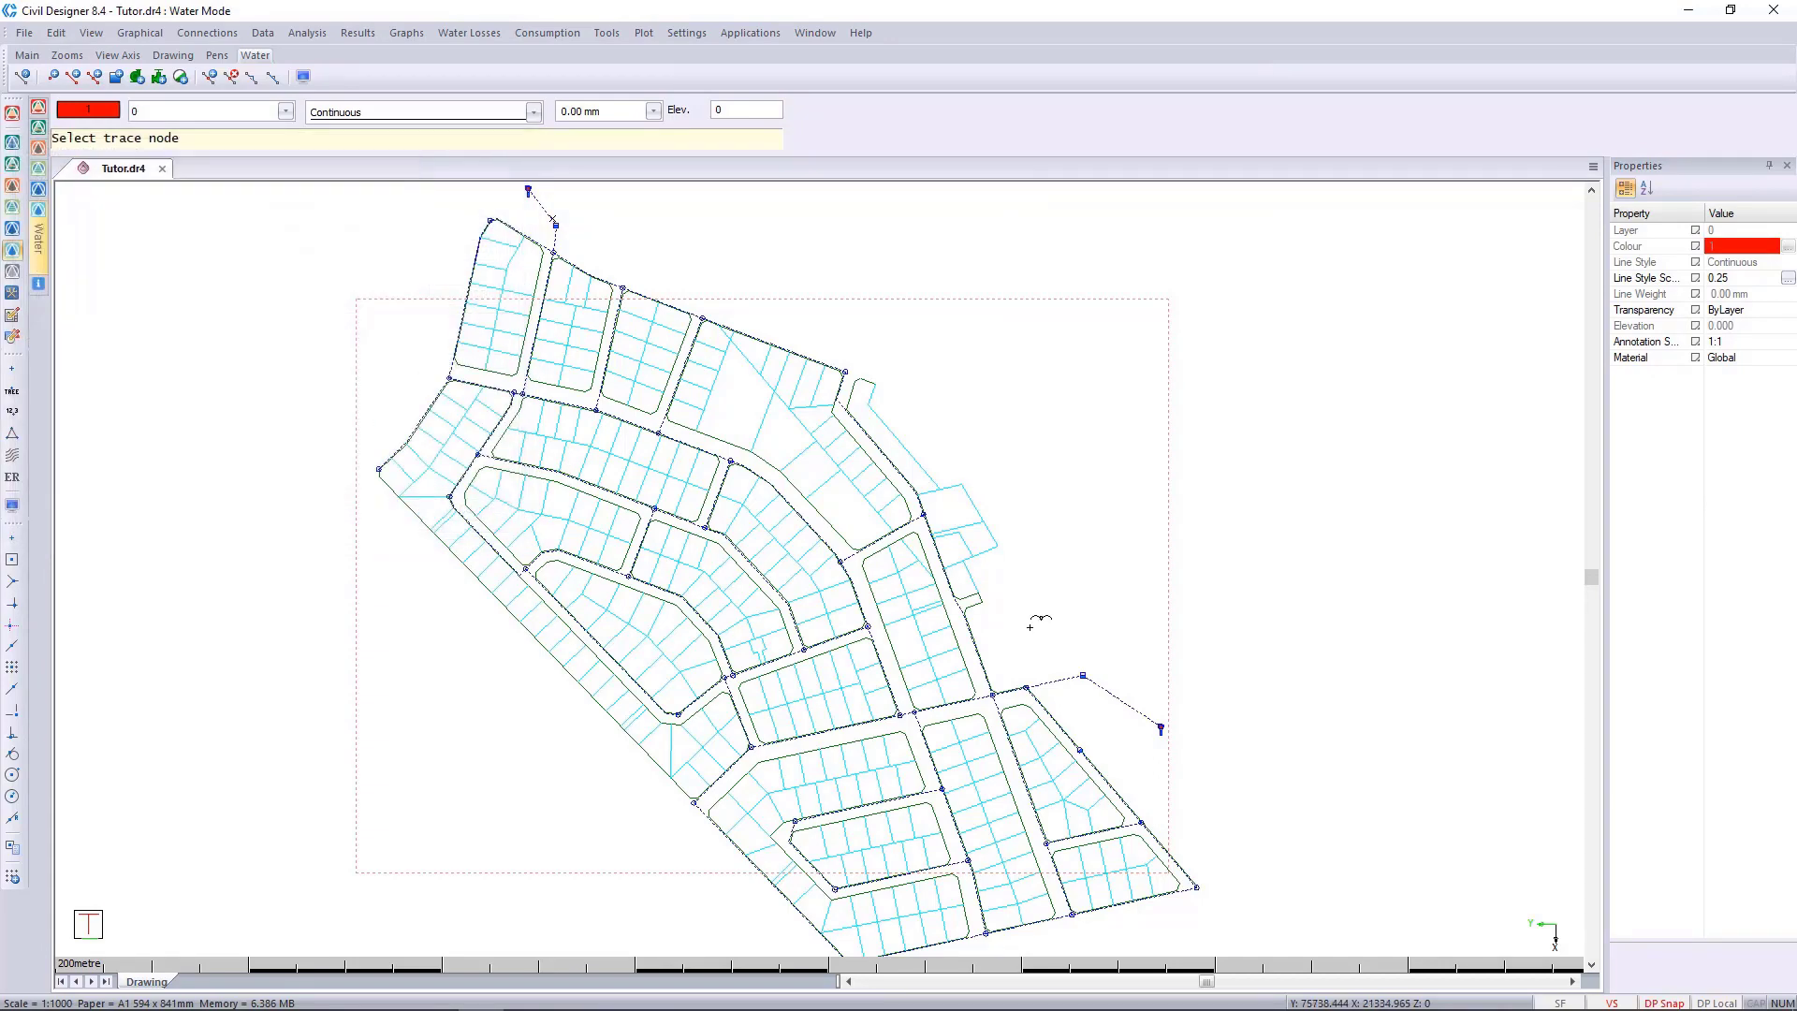
click(1083, 674)
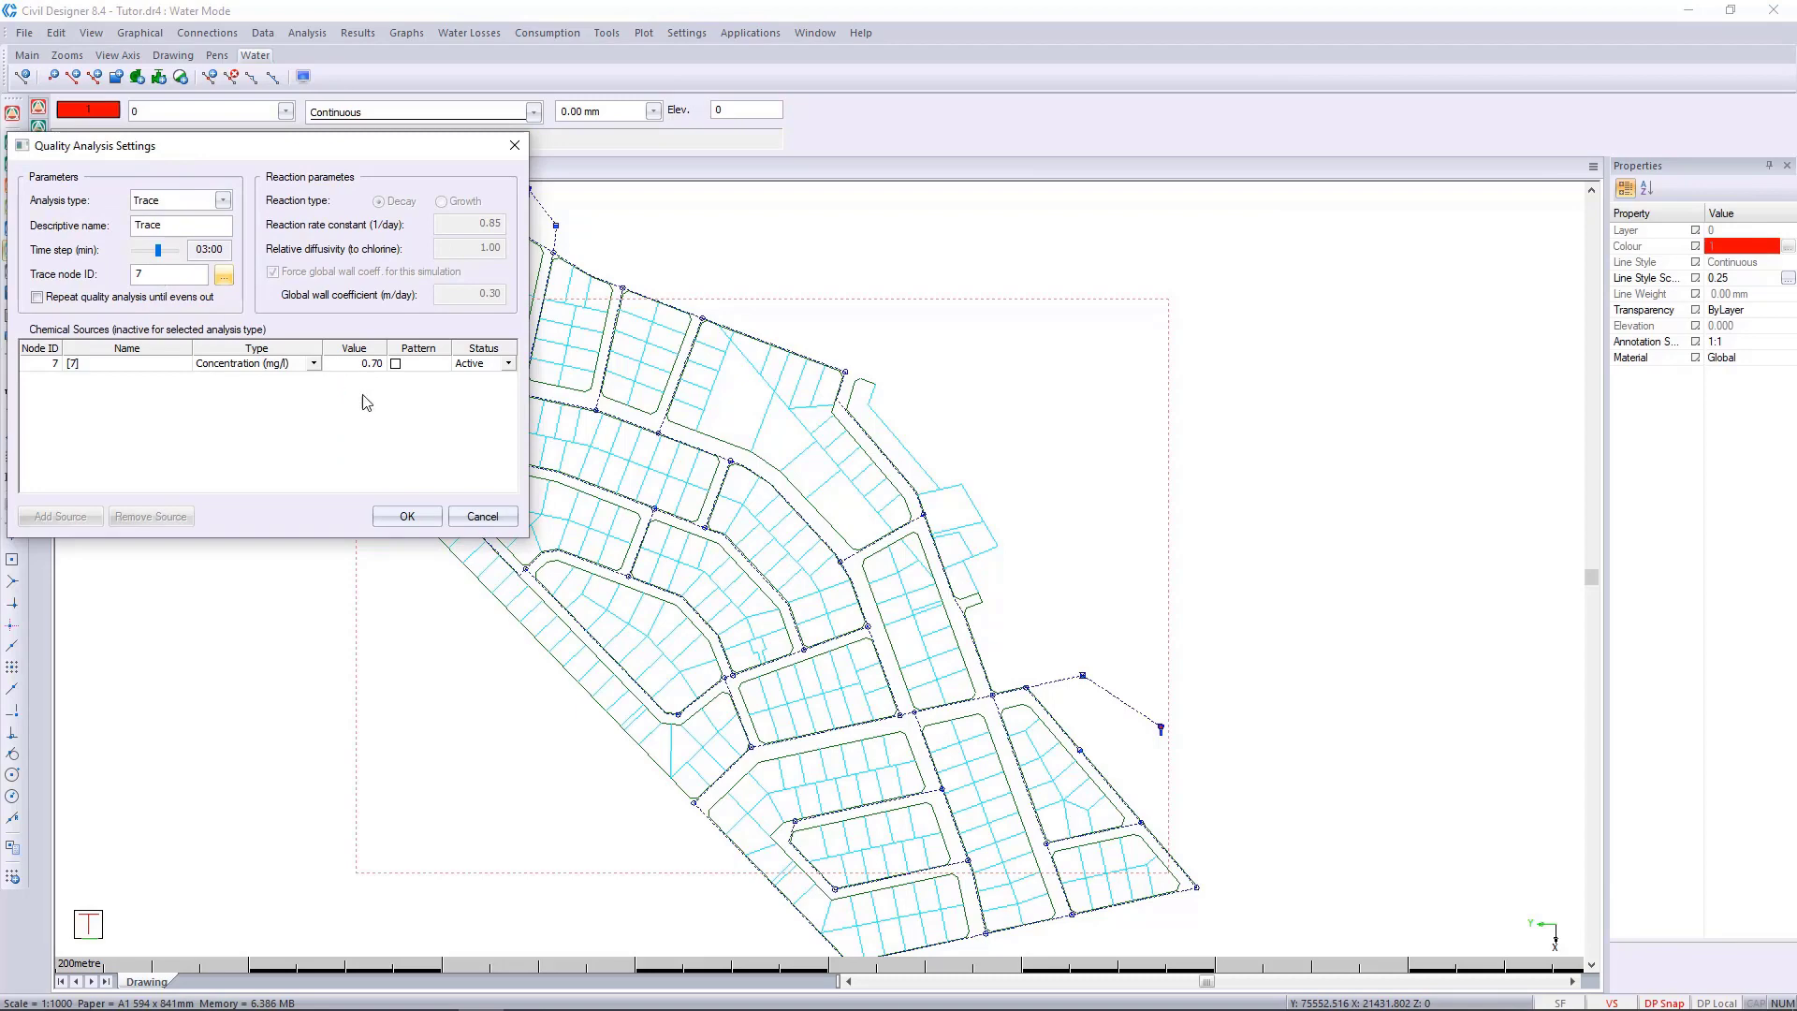
click(407, 517)
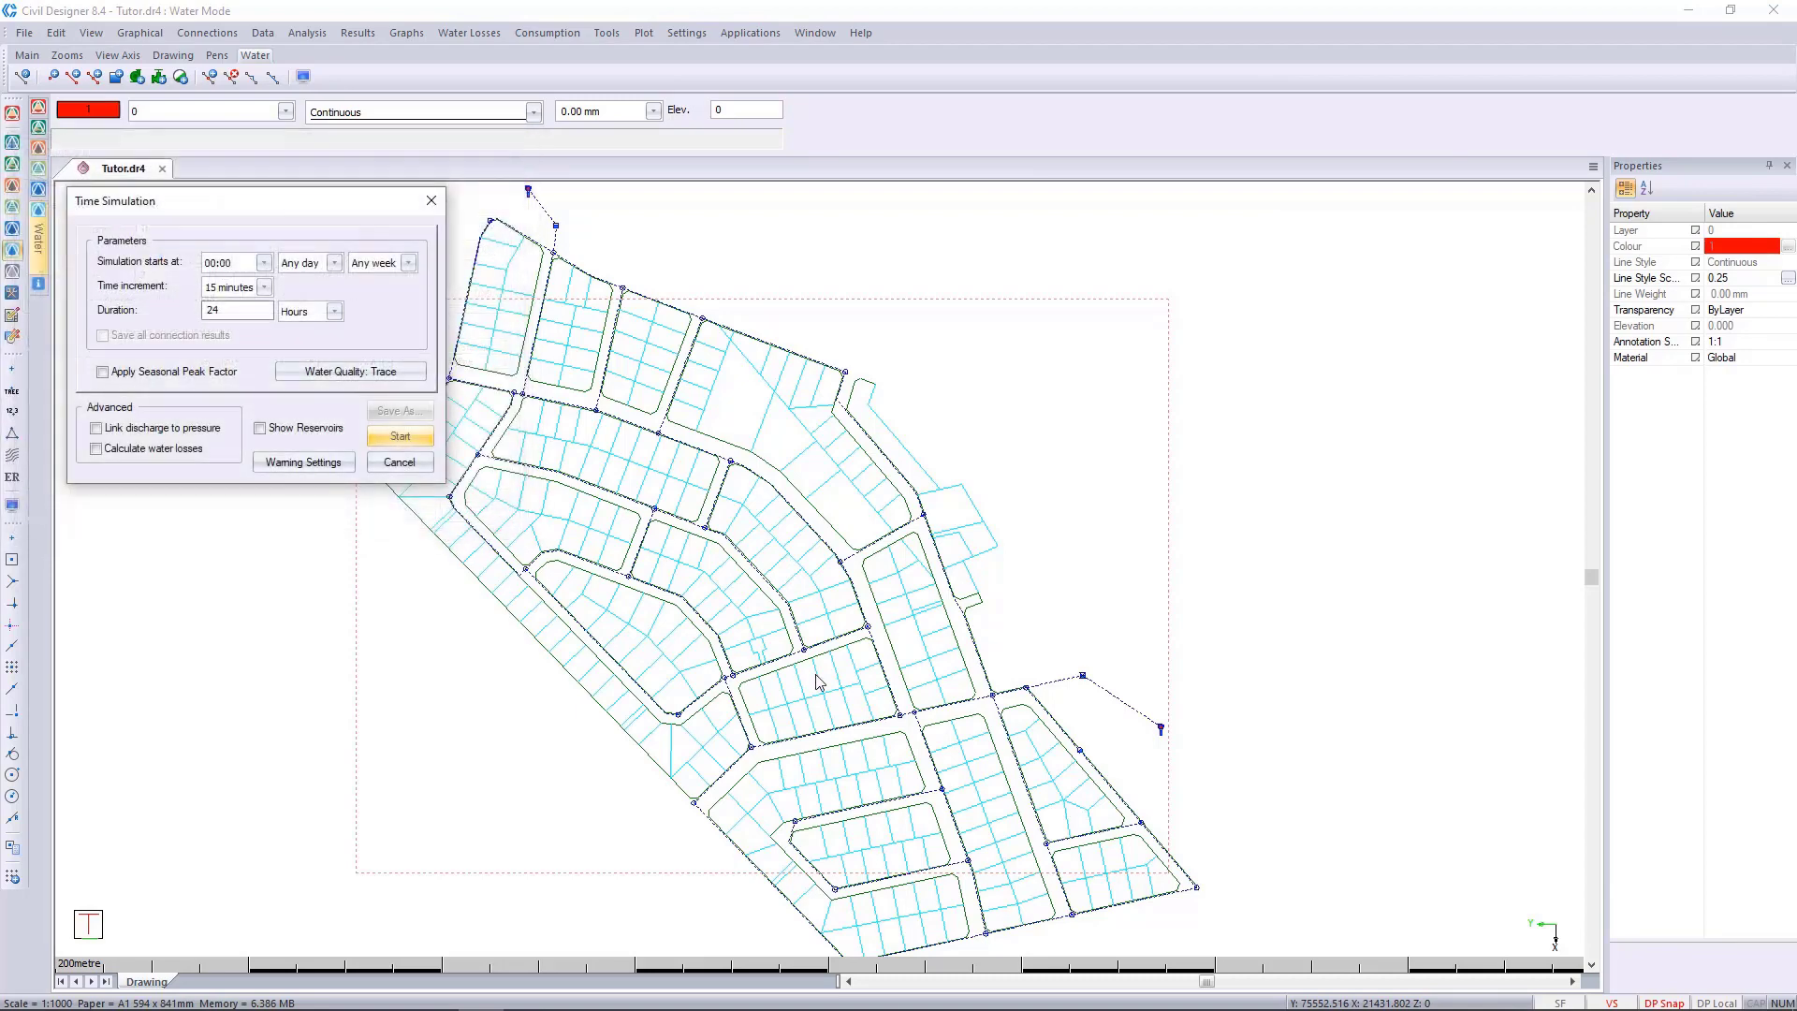
click(397, 436)
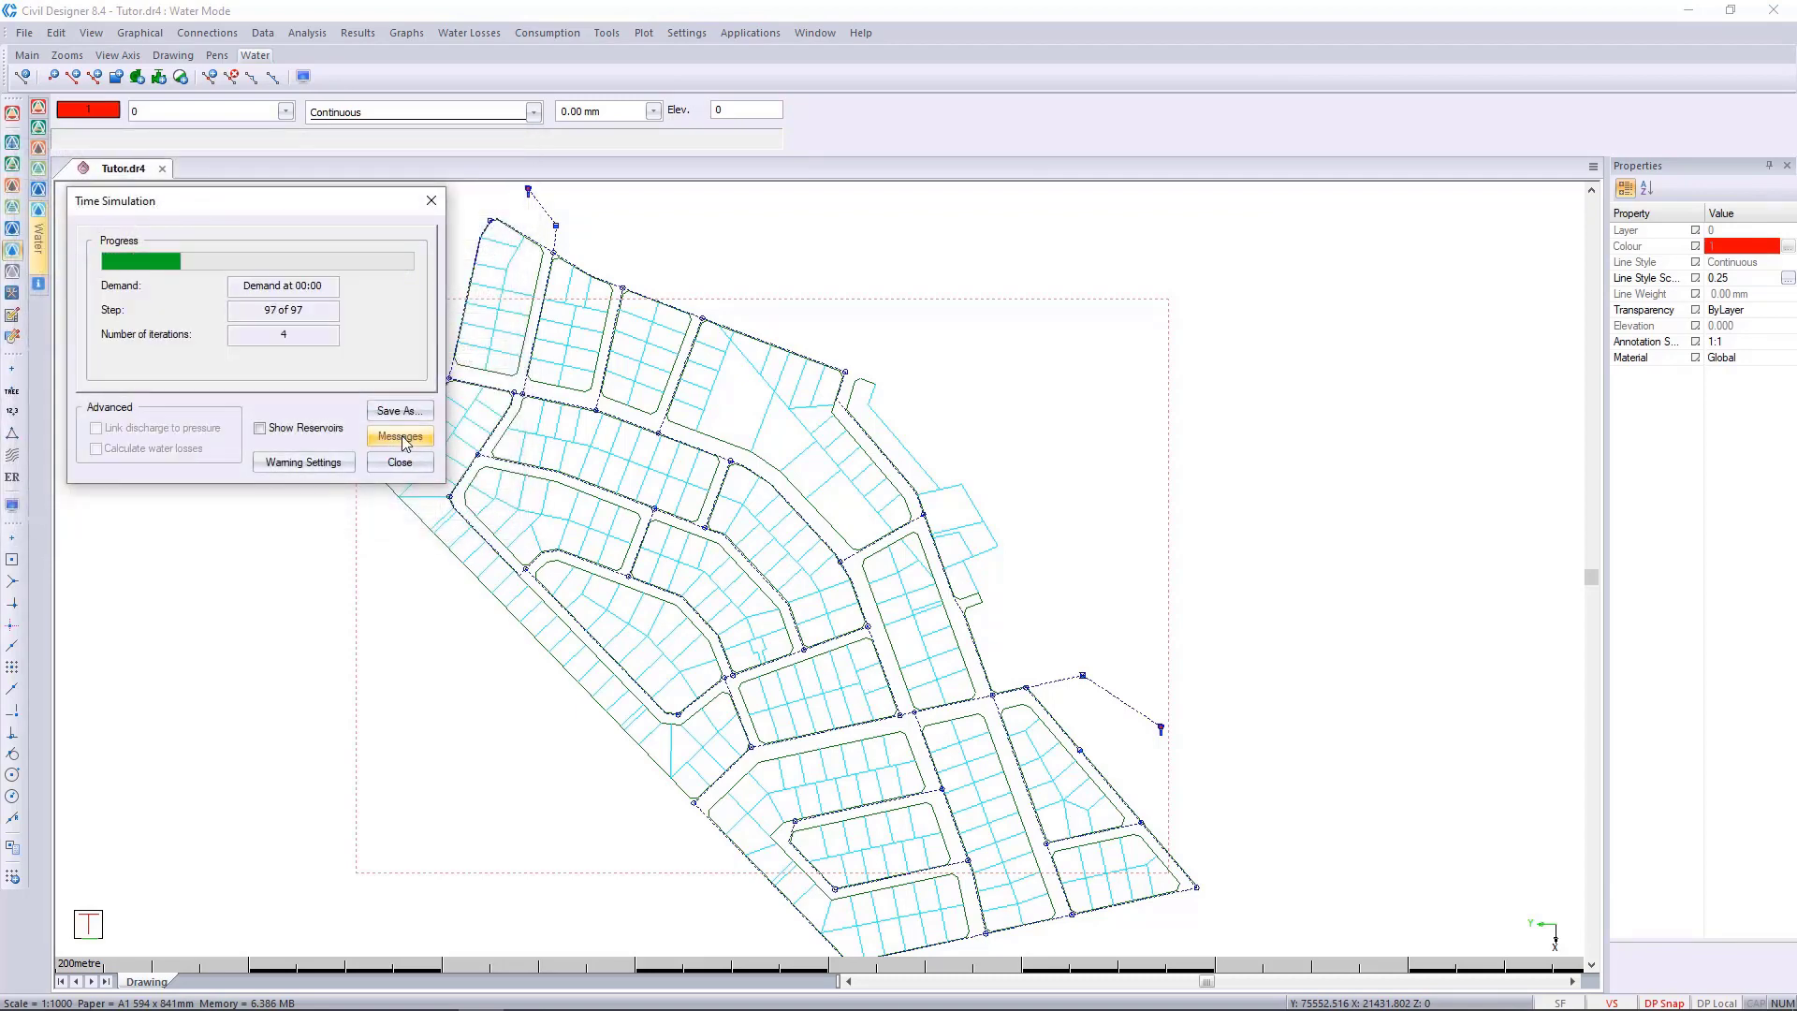
click(400, 461)
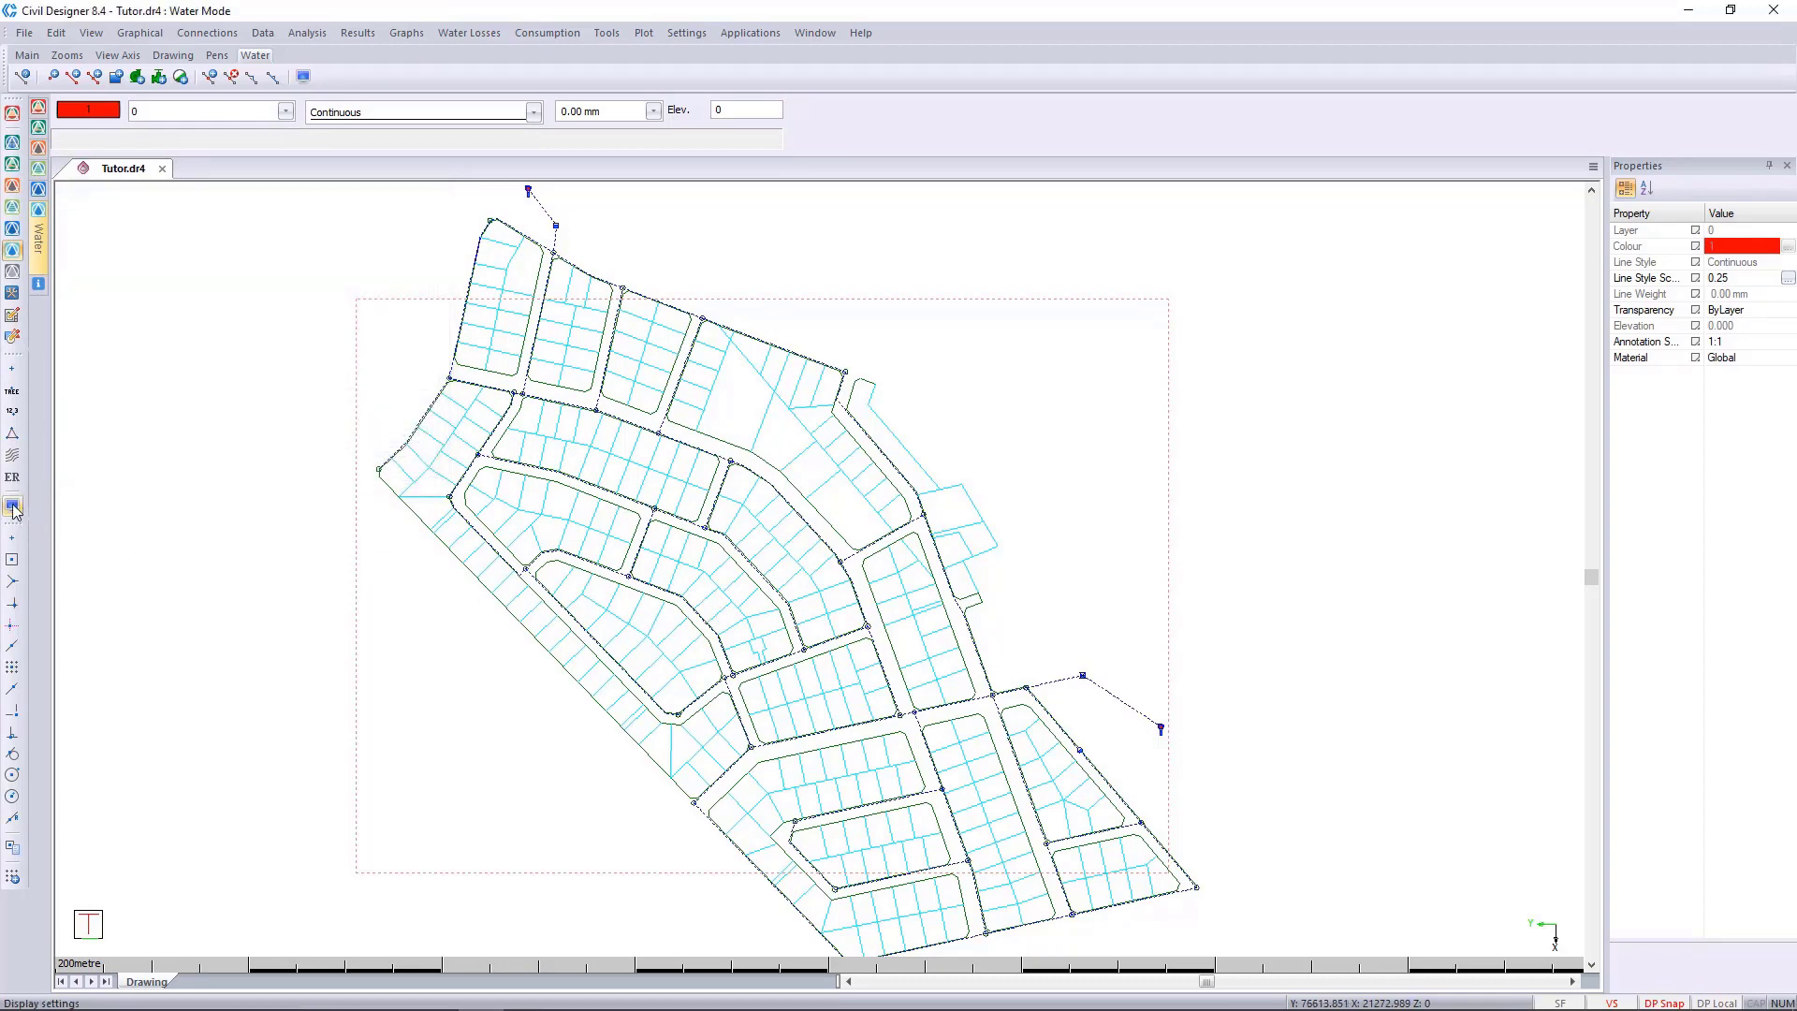
Set the water node annotation text to {QUALITY_FULL} in the display settings.
click(12, 506)
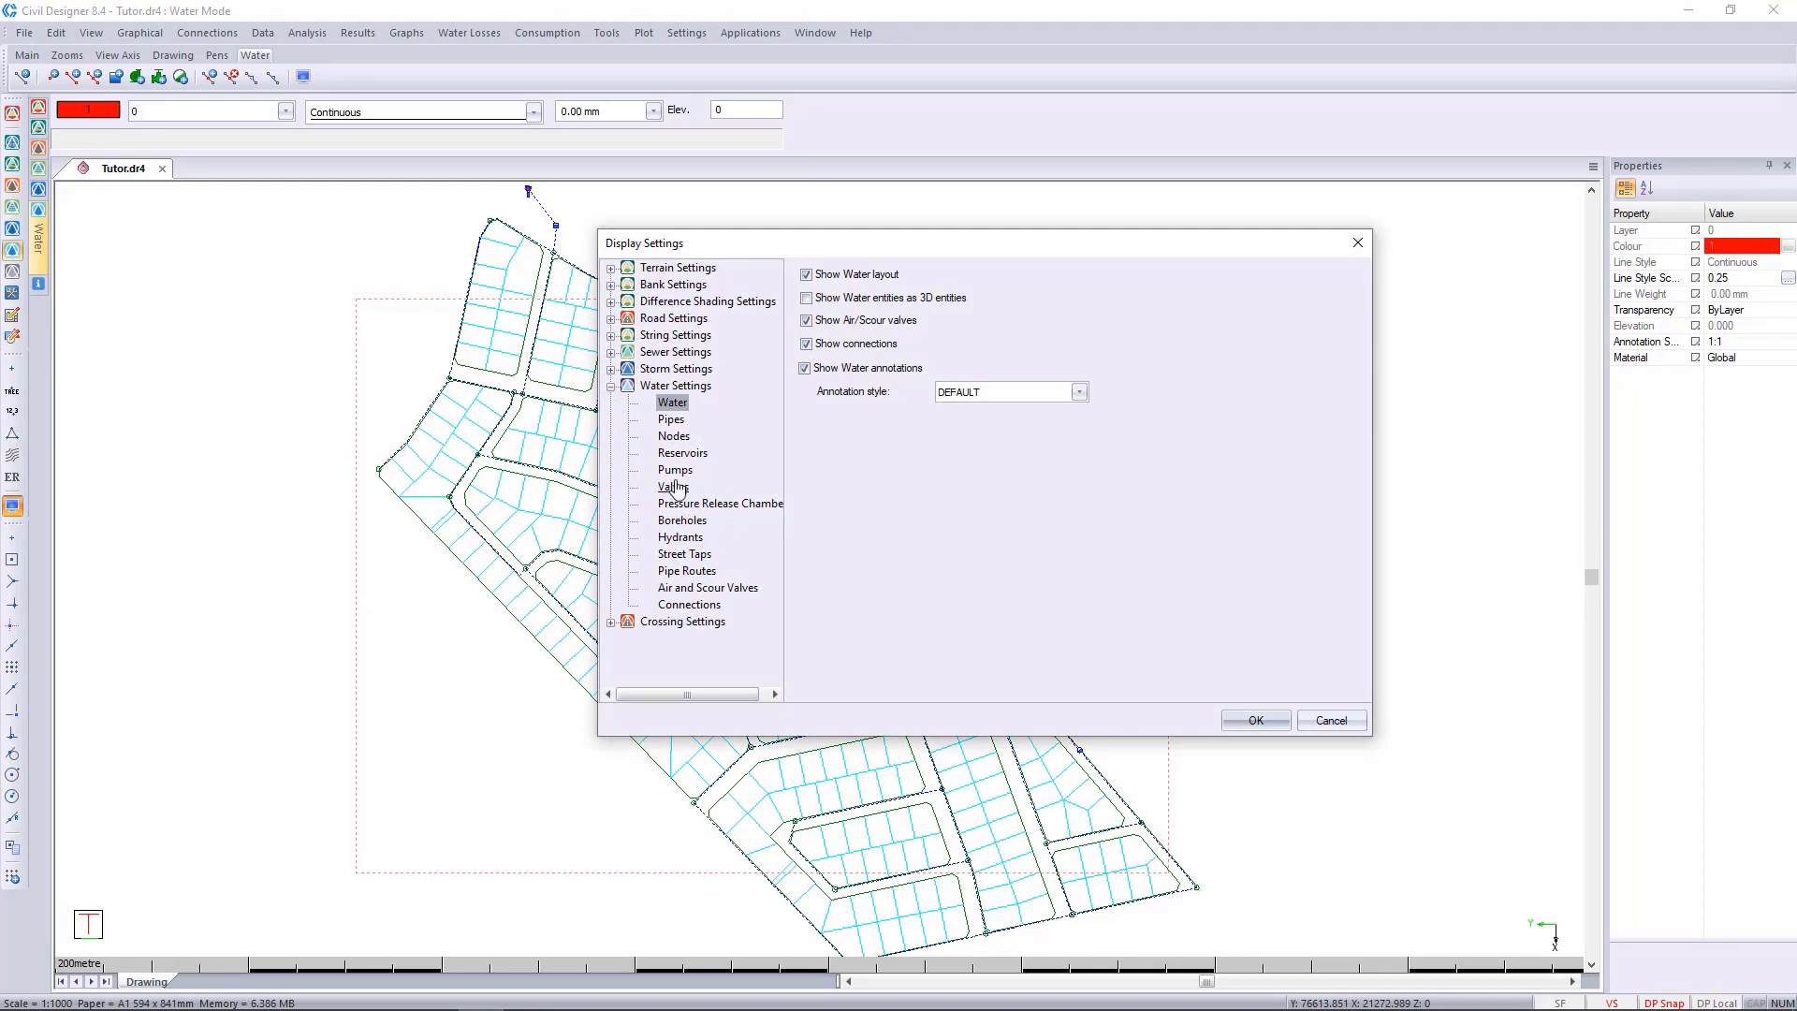
click(674, 437)
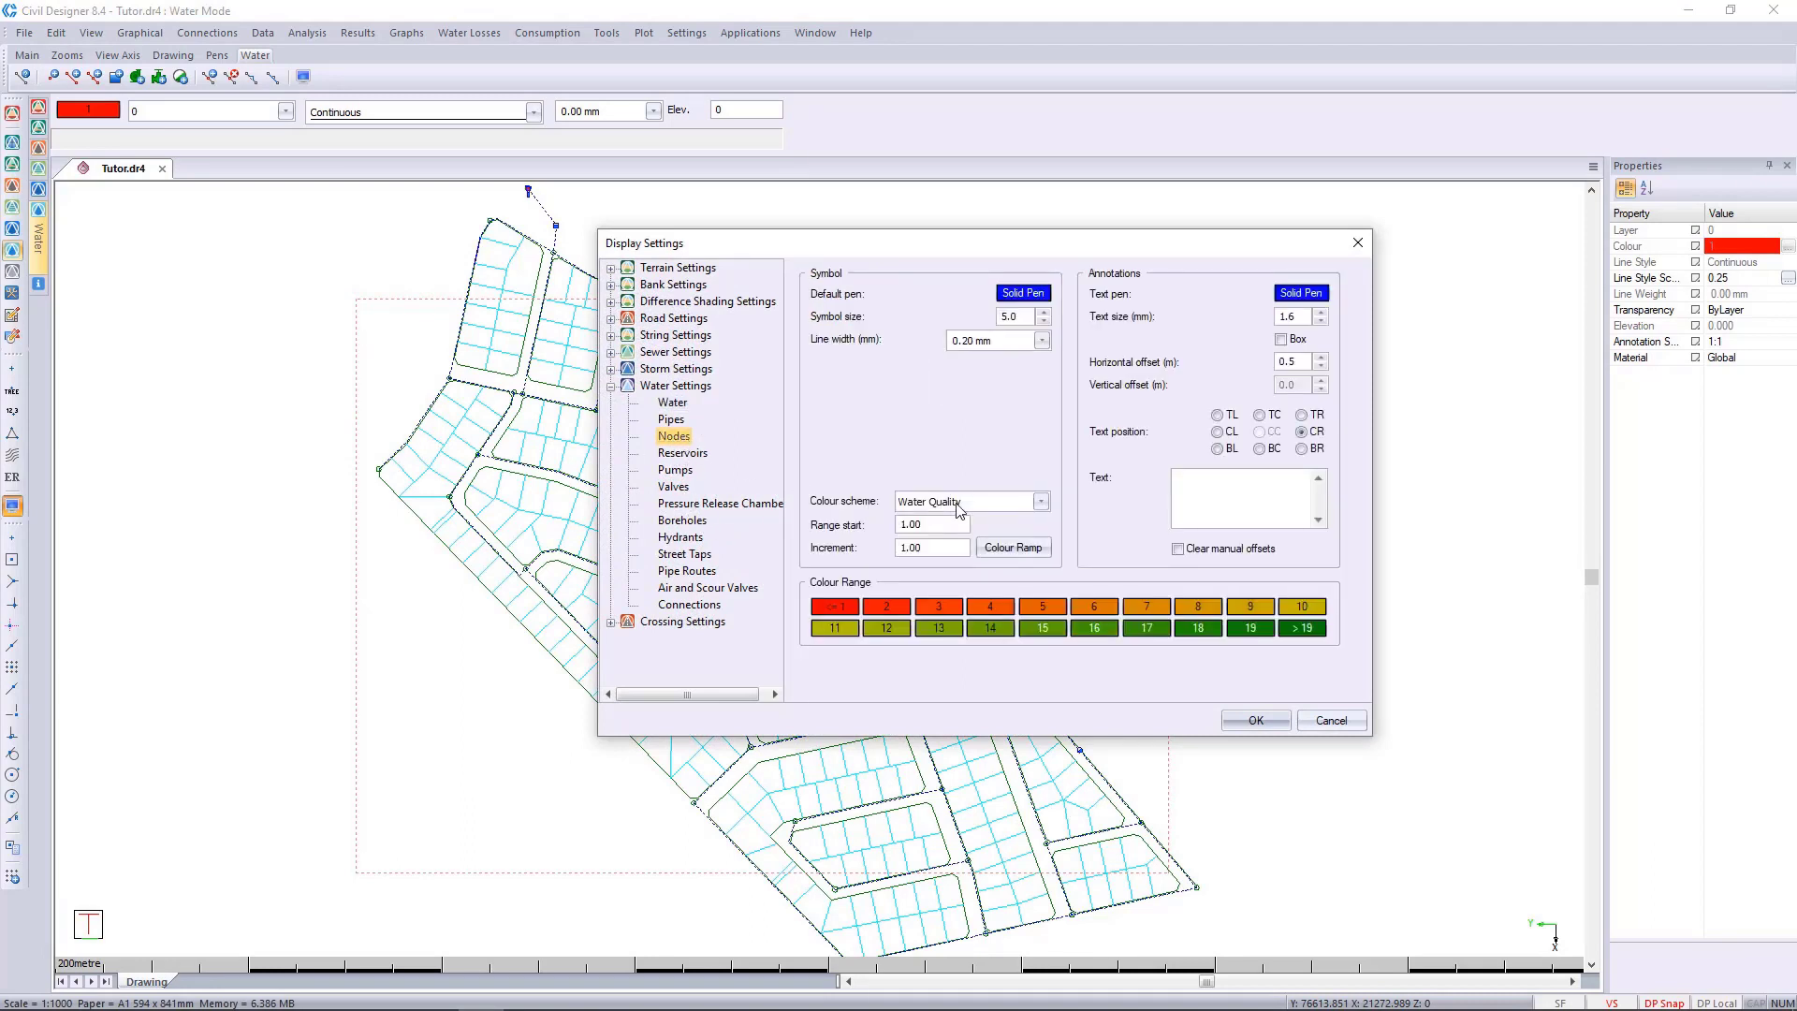
click(1223, 482)
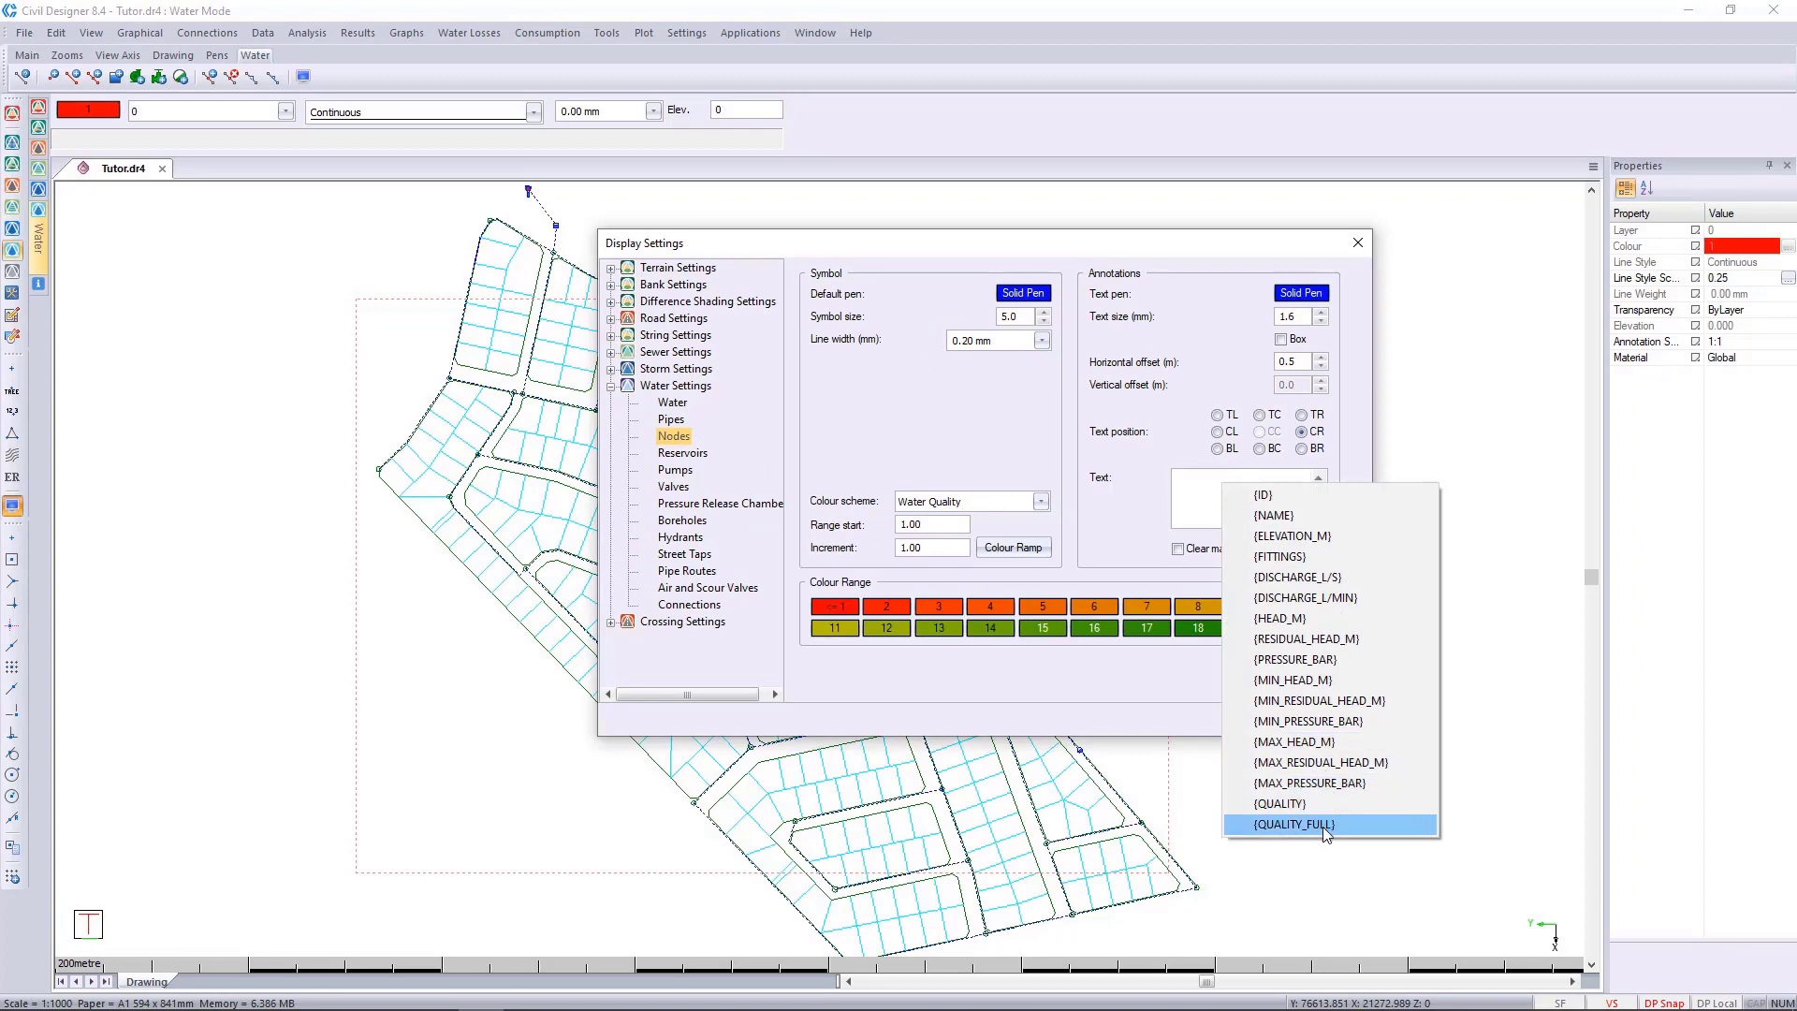
click(1294, 823)
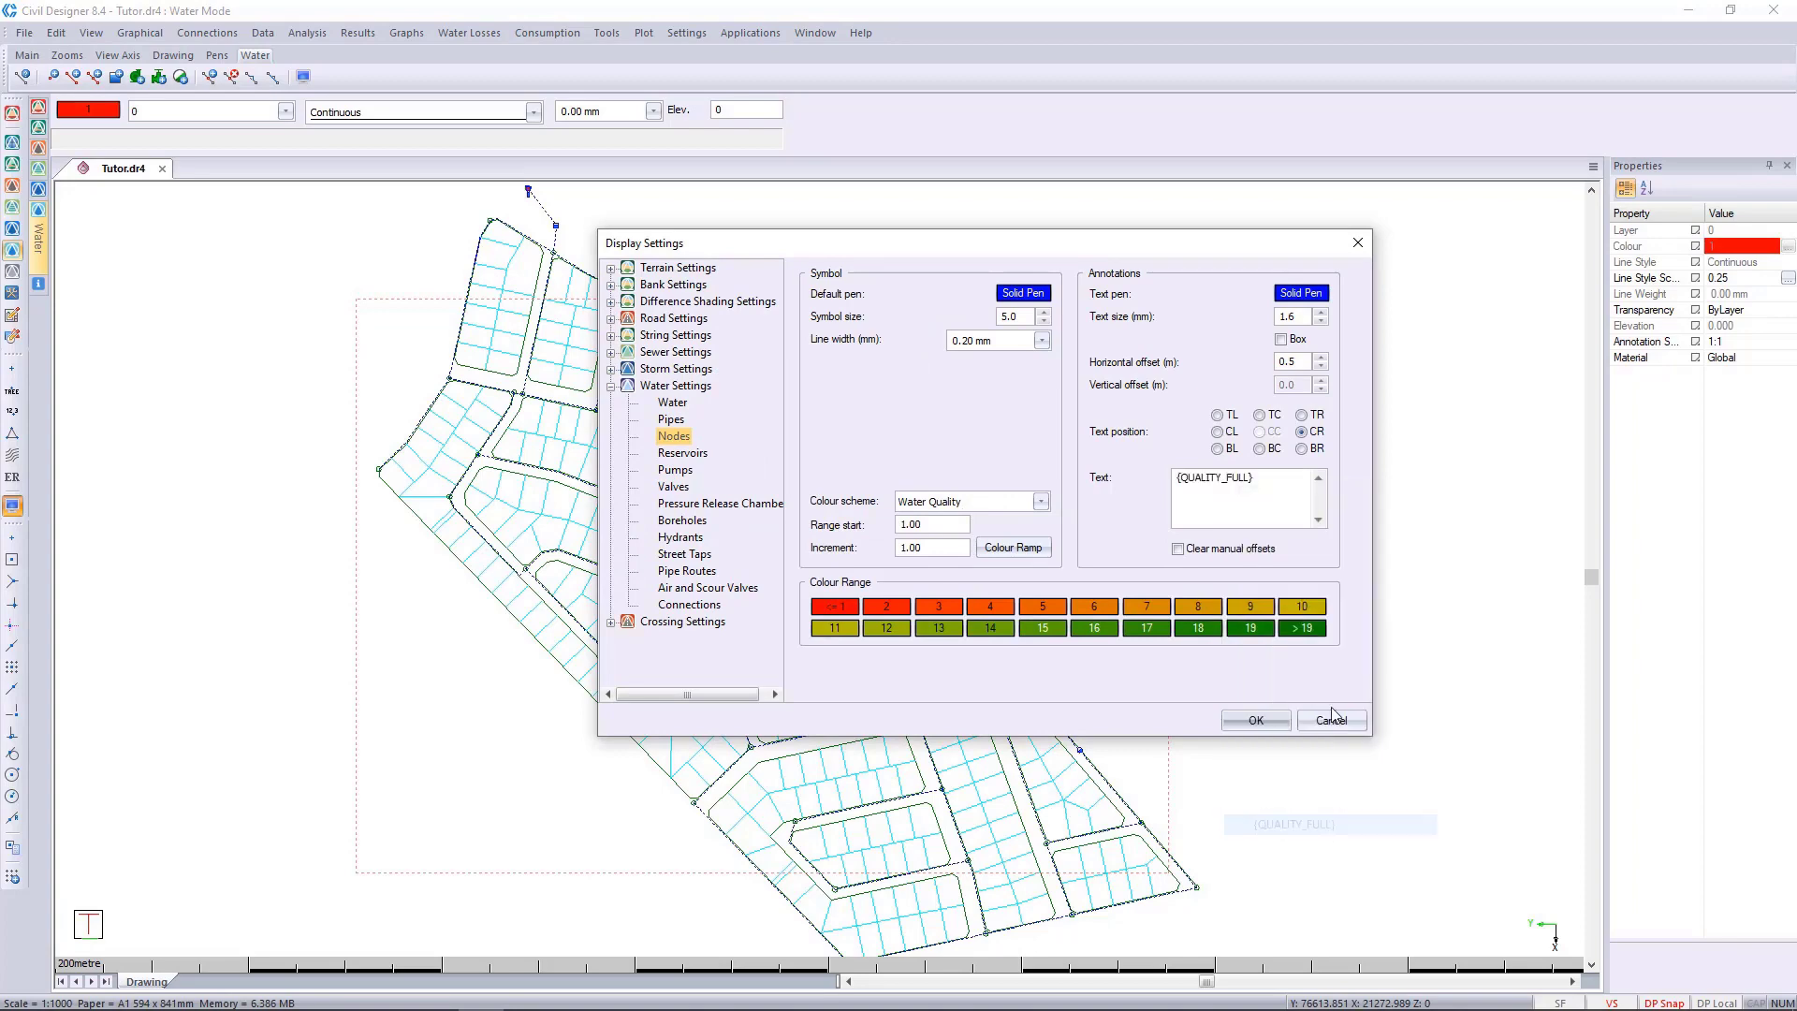
click(1255, 720)
Examine the trace percentages at the nodes closest to the traced reservoir.
scroll(1036, 699, up, 4)
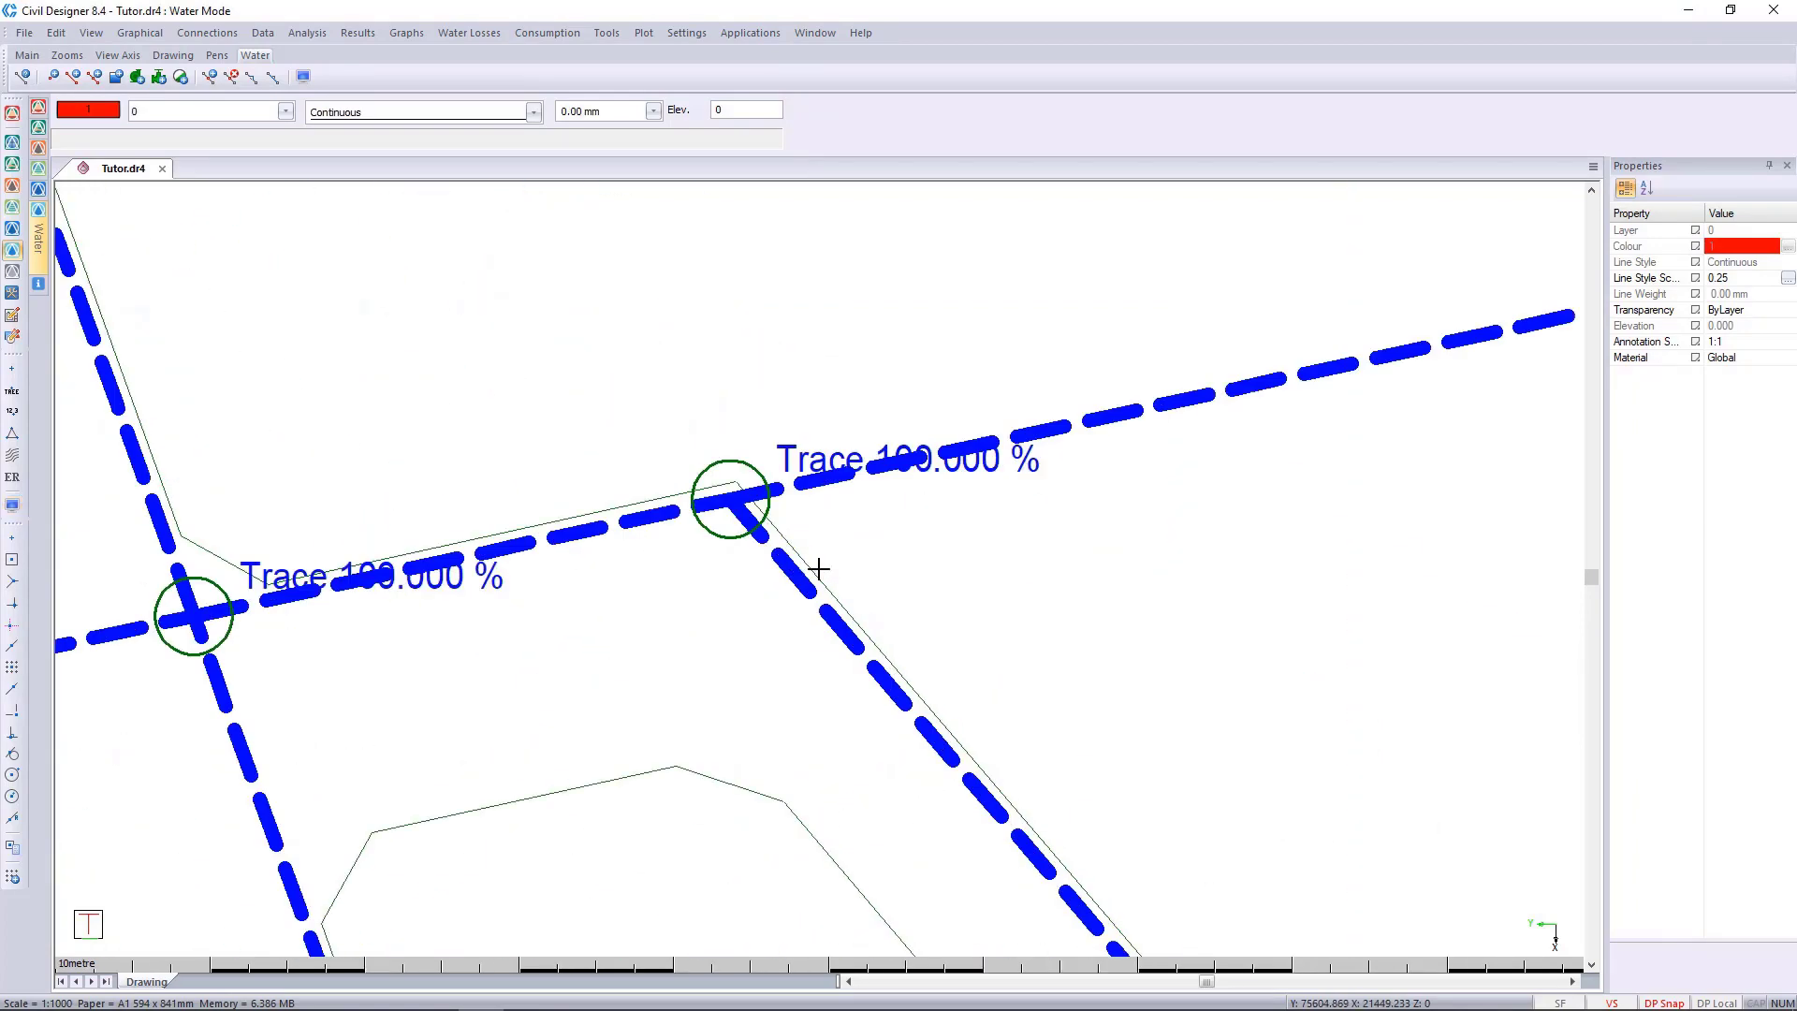
scroll(818, 568, down, 3)
scroll(788, 529, up, 3)
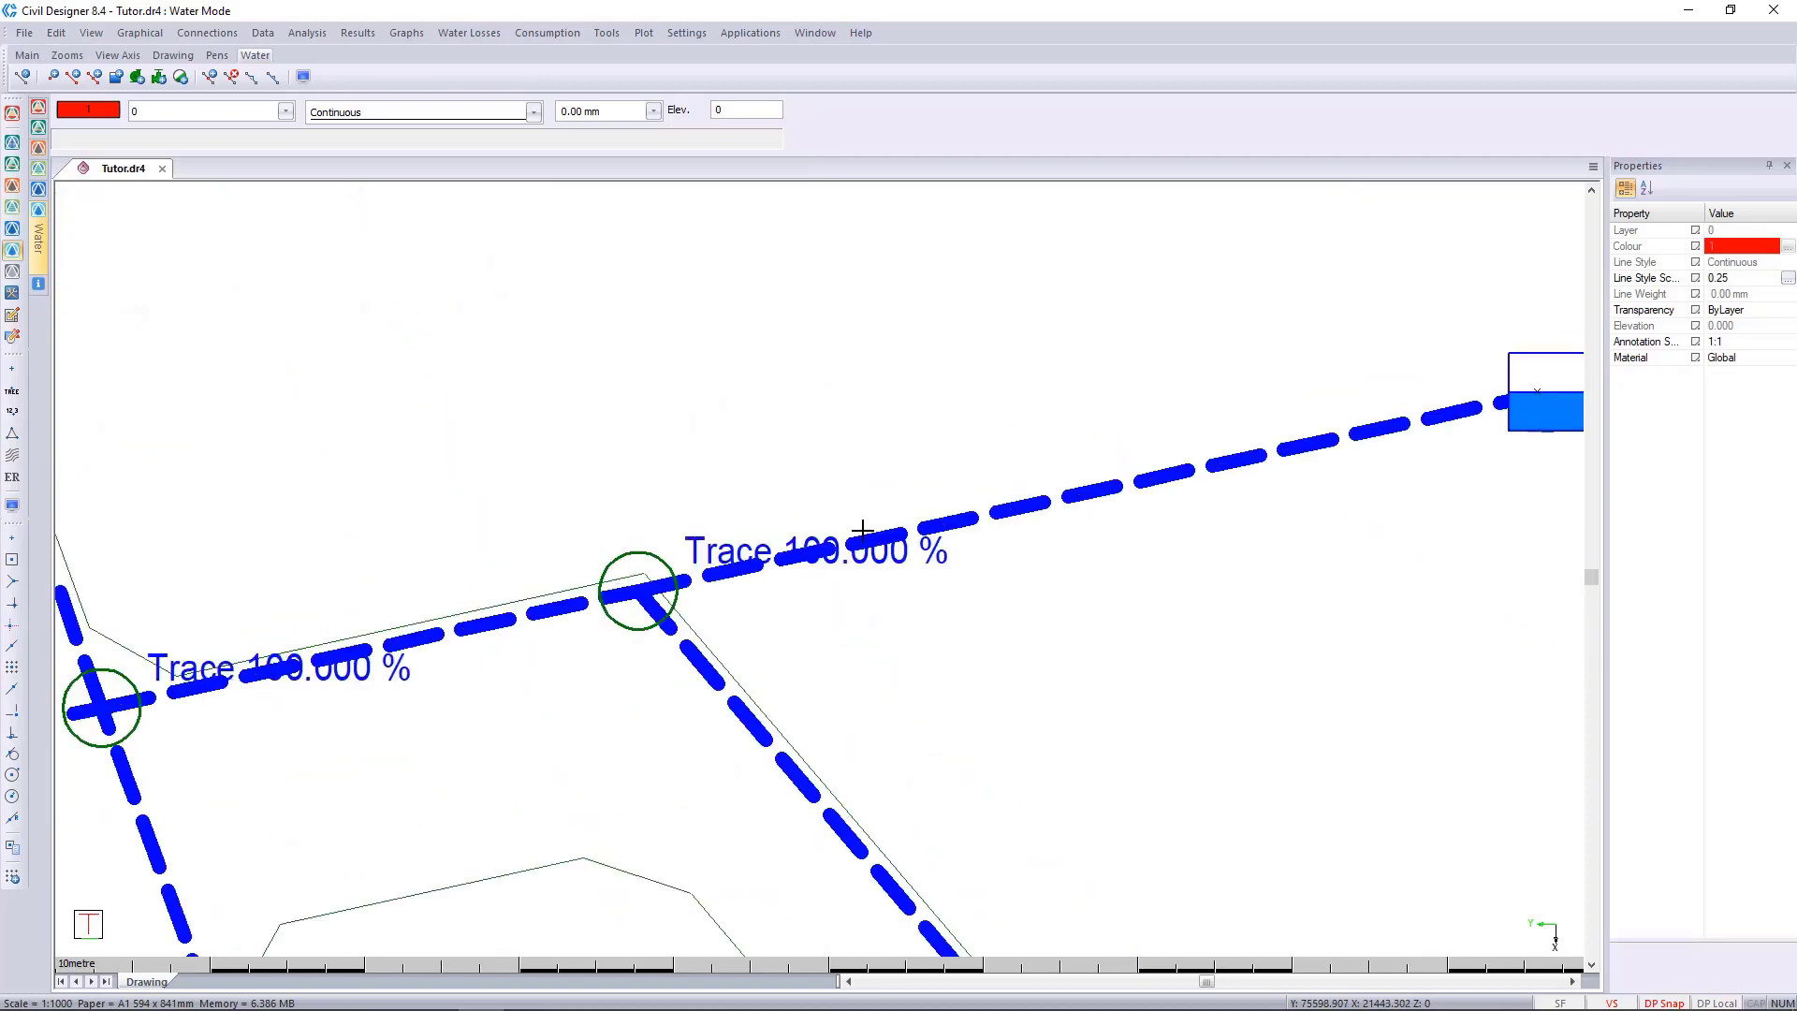
scroll(1339, 554, down, 2)
scroll(300, 574, down, 3)
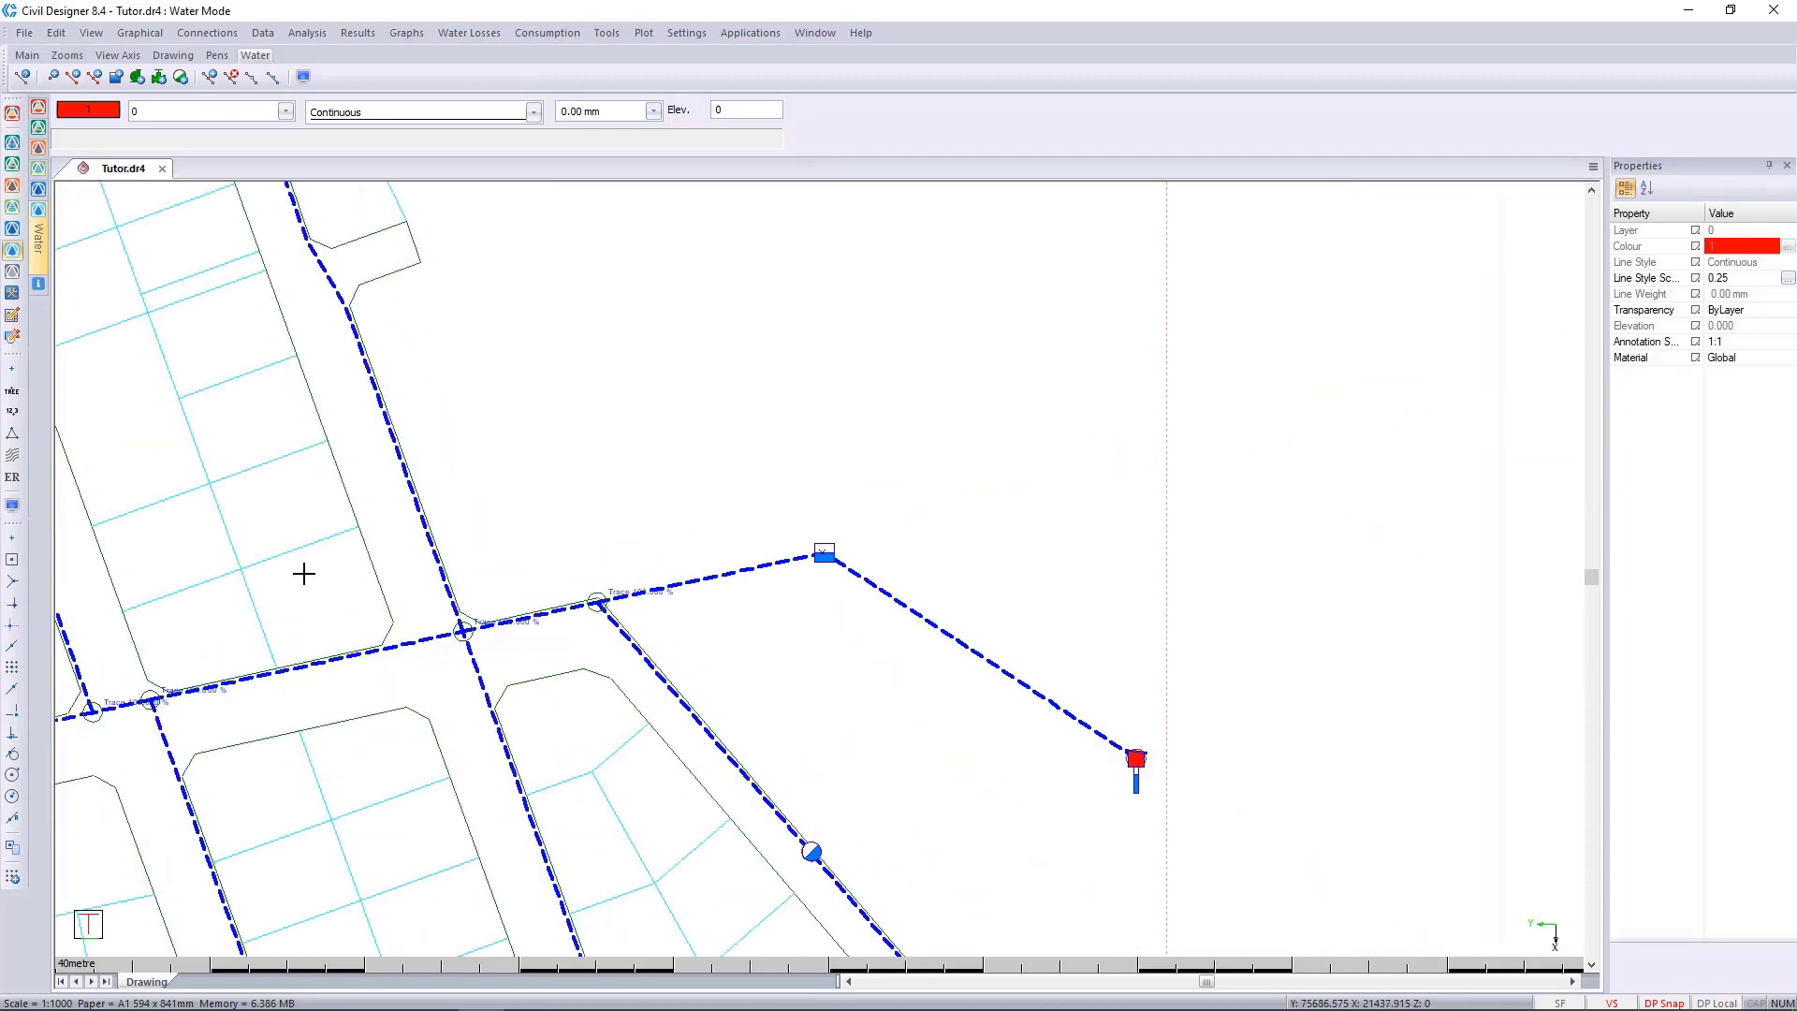
scroll(530, 444, up, 1)
Follow the network from the traced reservoir towards the second reservoir, examining the trace percentages at the junctions along the way.
middle_drag(736, 405, 898, 833)
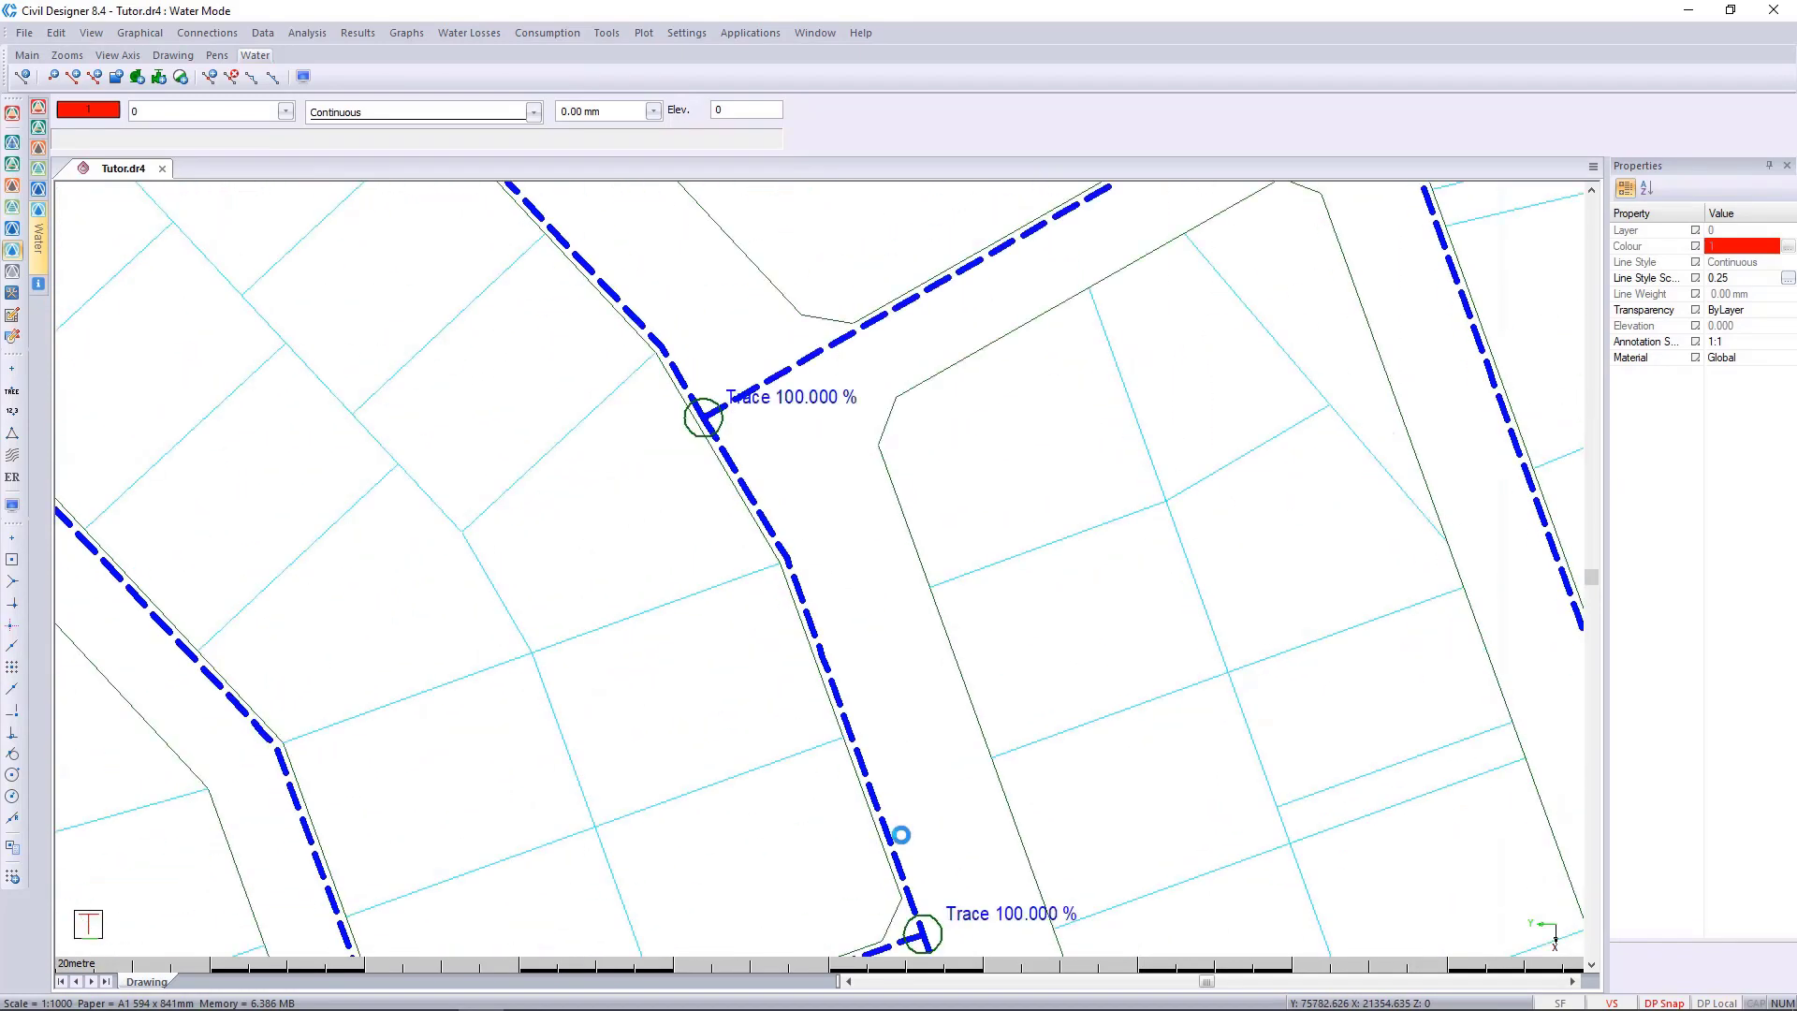
scroll(854, 641, down, 1)
middle_drag(737, 451, 1034, 798)
scroll(729, 465, up, 1)
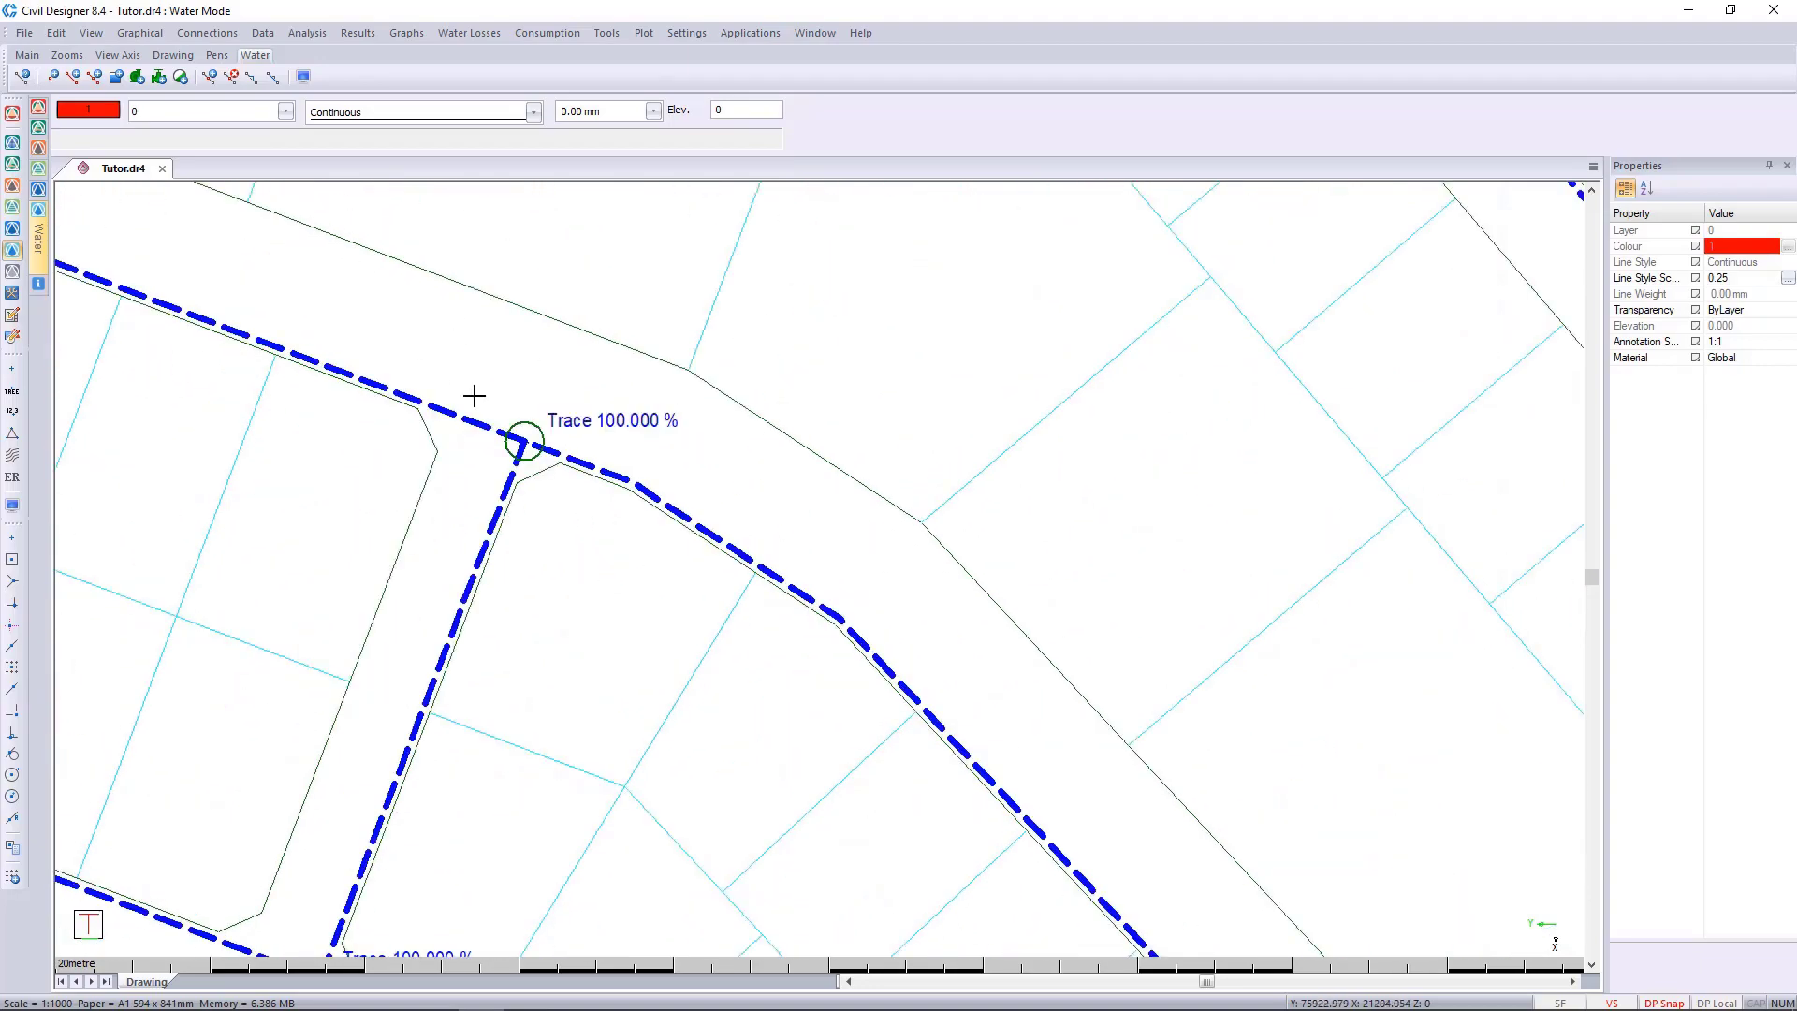
middle_drag(474, 396, 833, 580)
scroll(810, 558, down, 1)
middle_drag(589, 485, 939, 661)
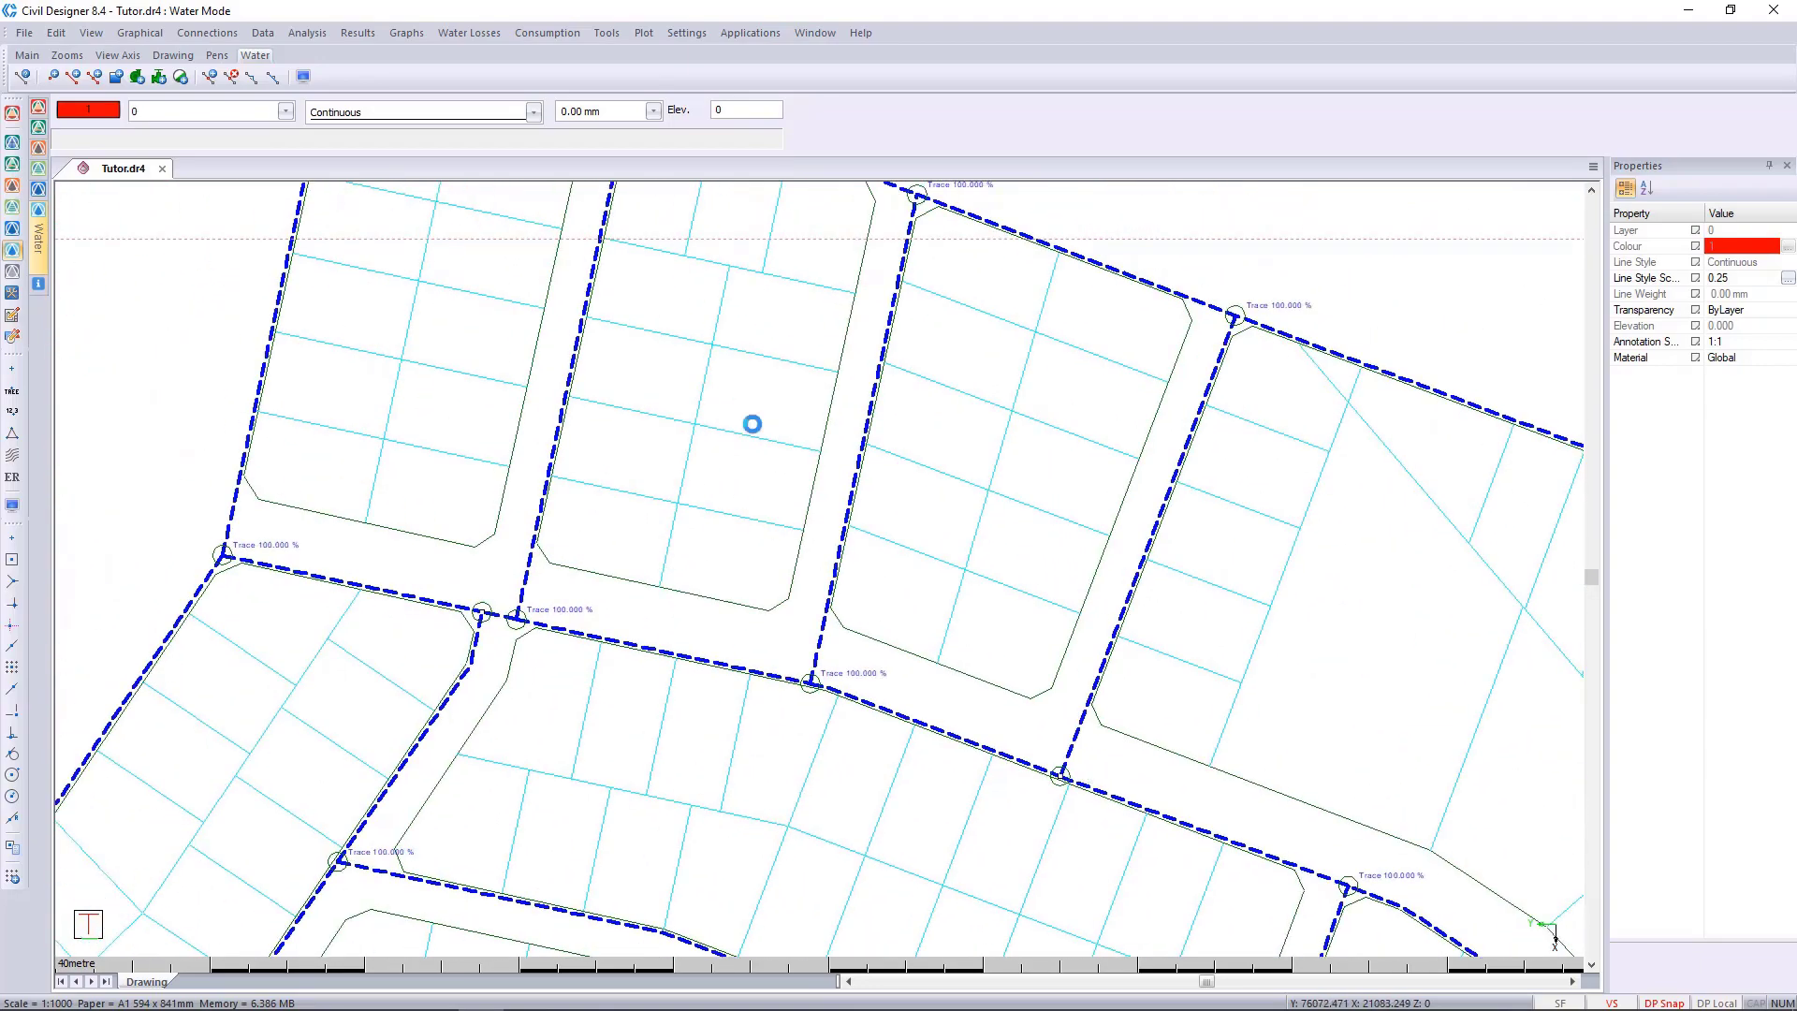
middle_drag(749, 421, 808, 636)
scroll(626, 268, up, 1)
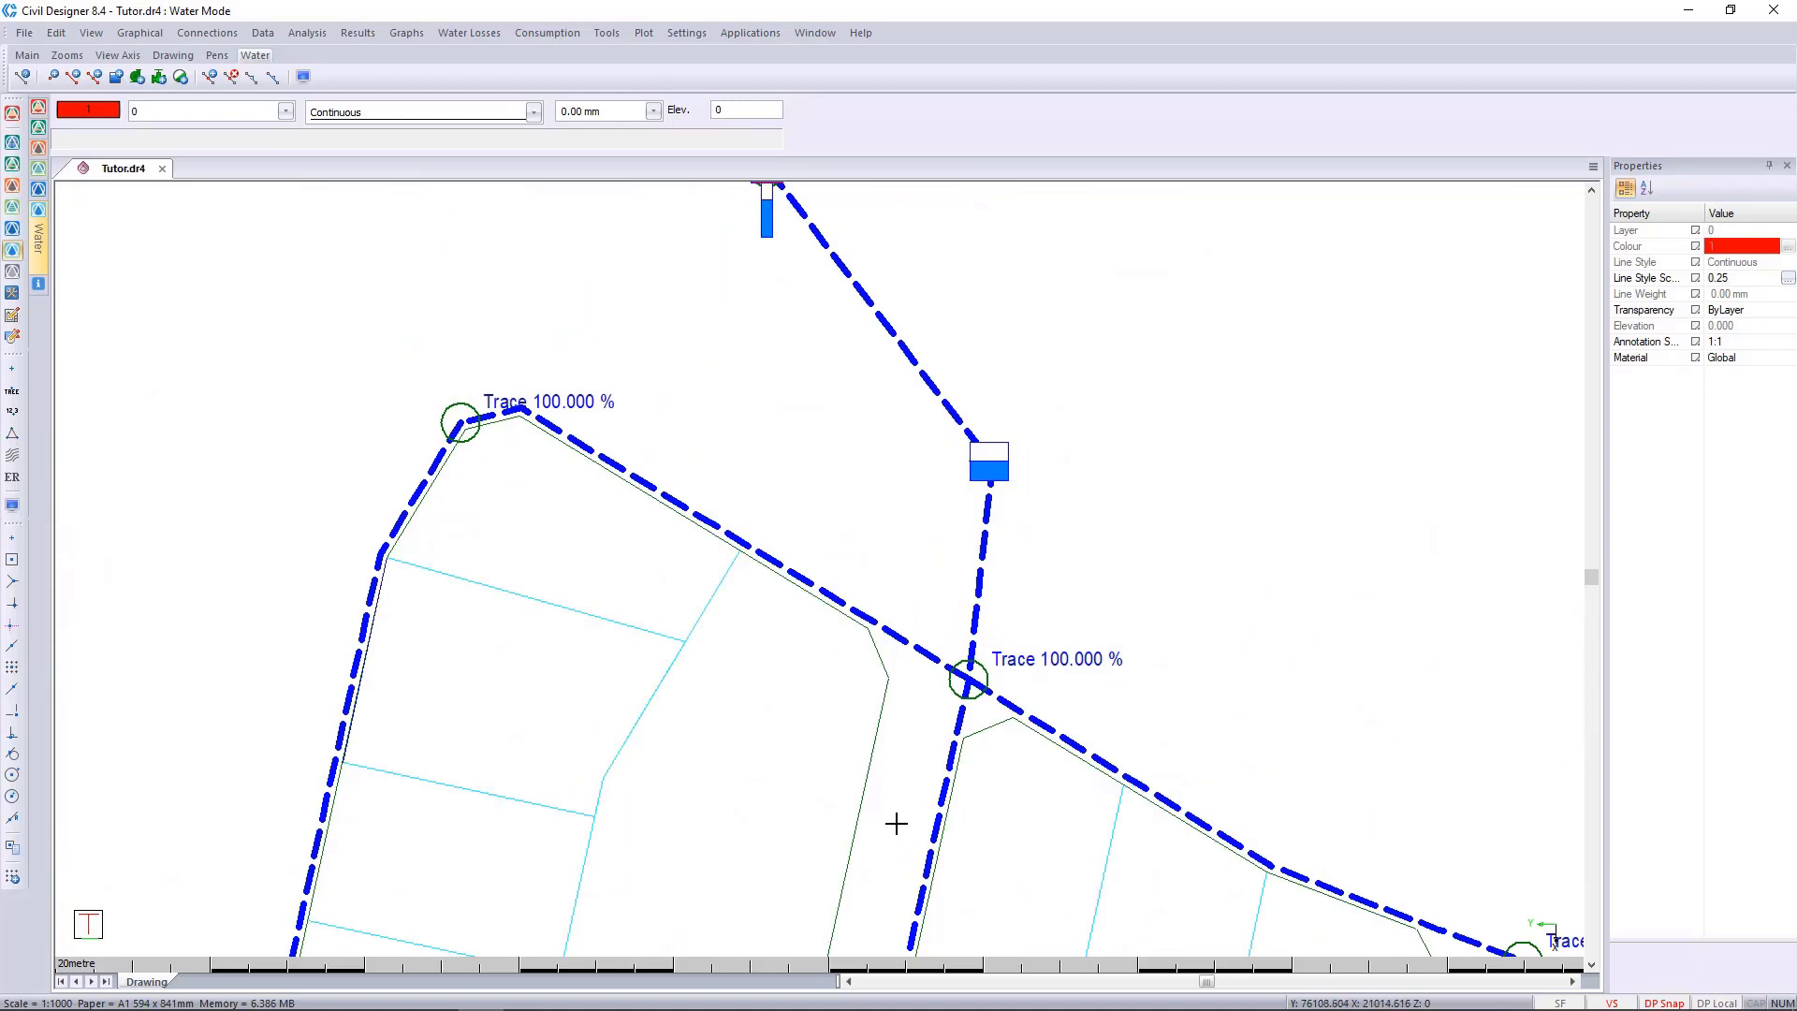
scroll(883, 748, down, 1)
middle_drag(834, 714, 930, 384)
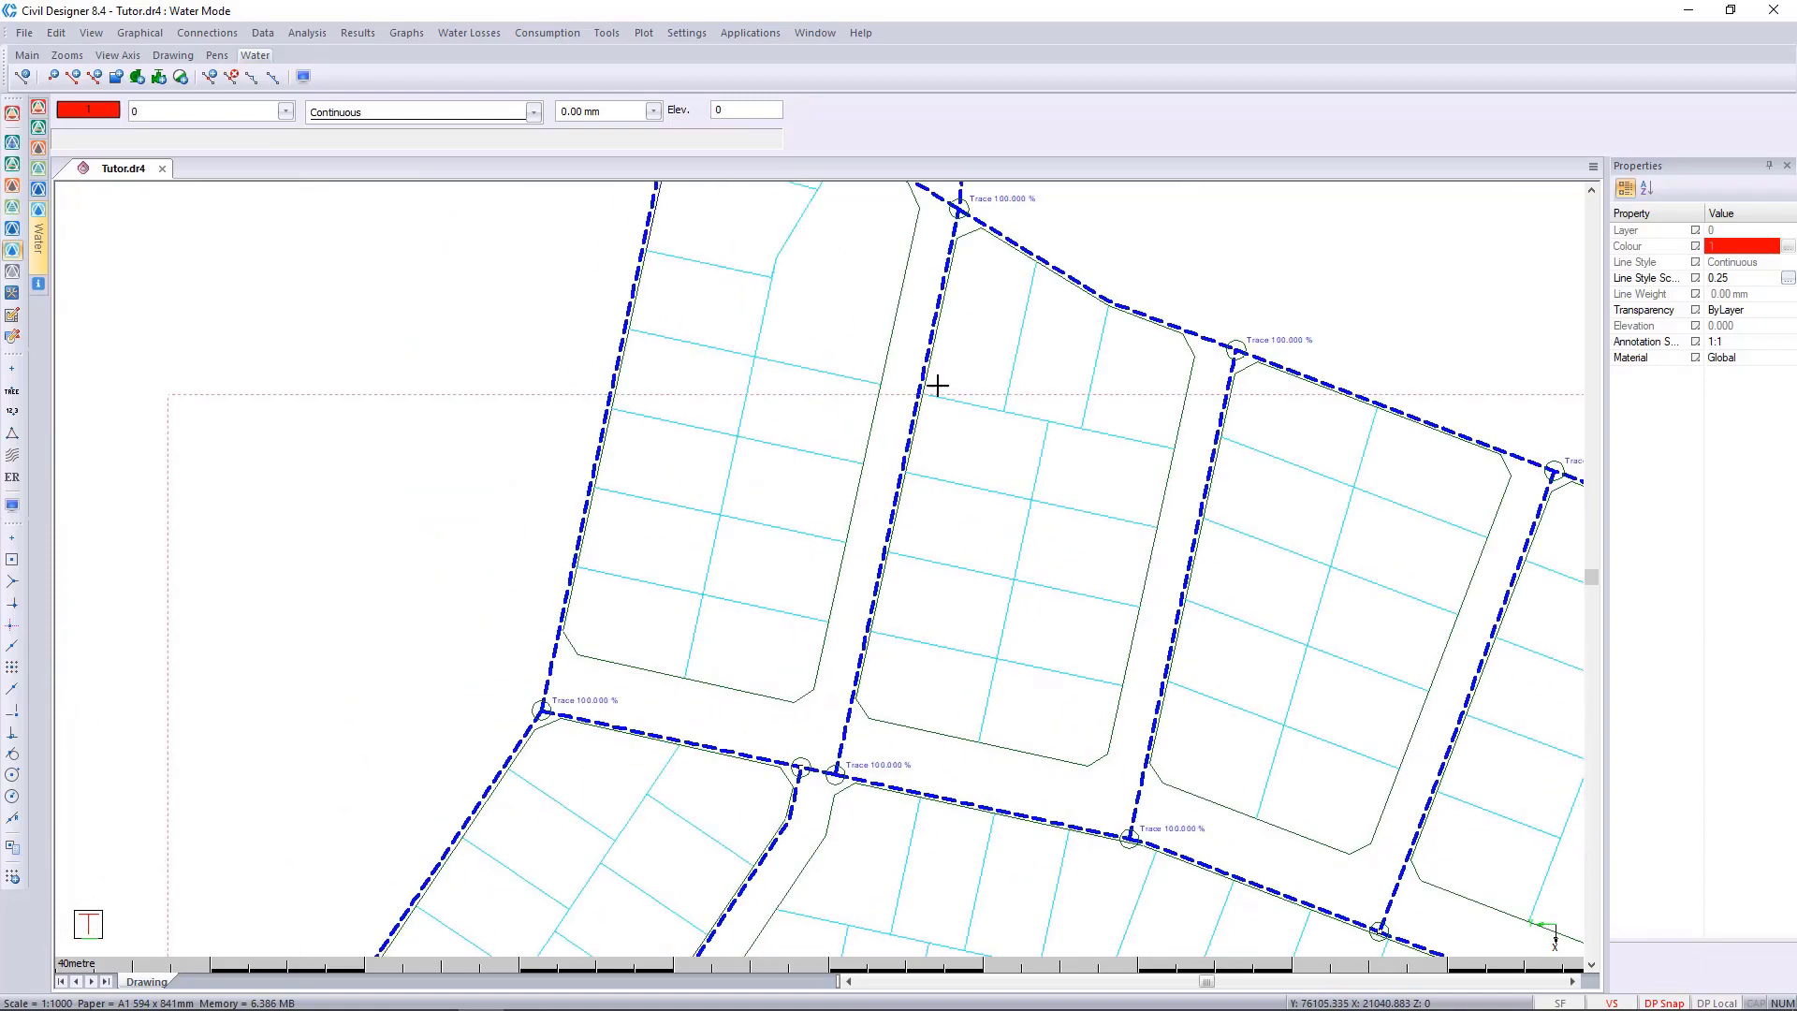
middle_drag(648, 765, 756, 517)
middle_drag(1248, 341, 838, 746)
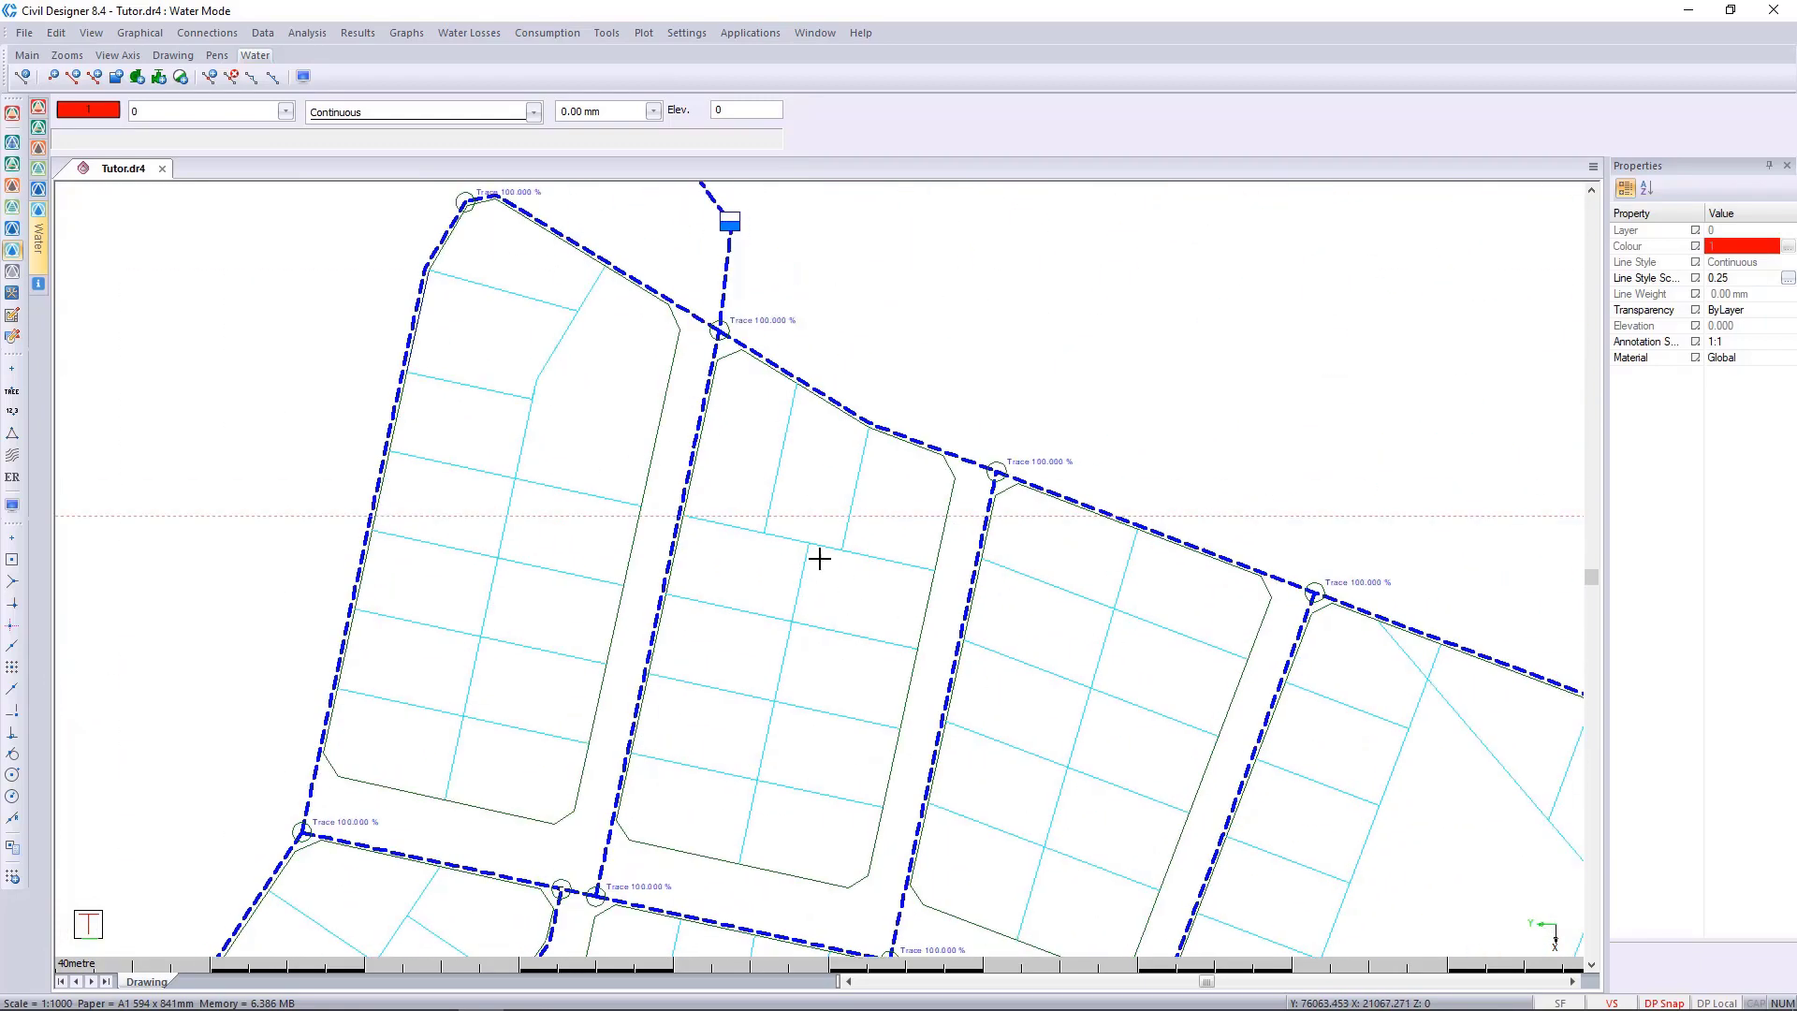
Display the latest time simulation's results at 01:15 and 02:15, and examine the trace percentages beside the second reservoir.
mouse_move(41, 246)
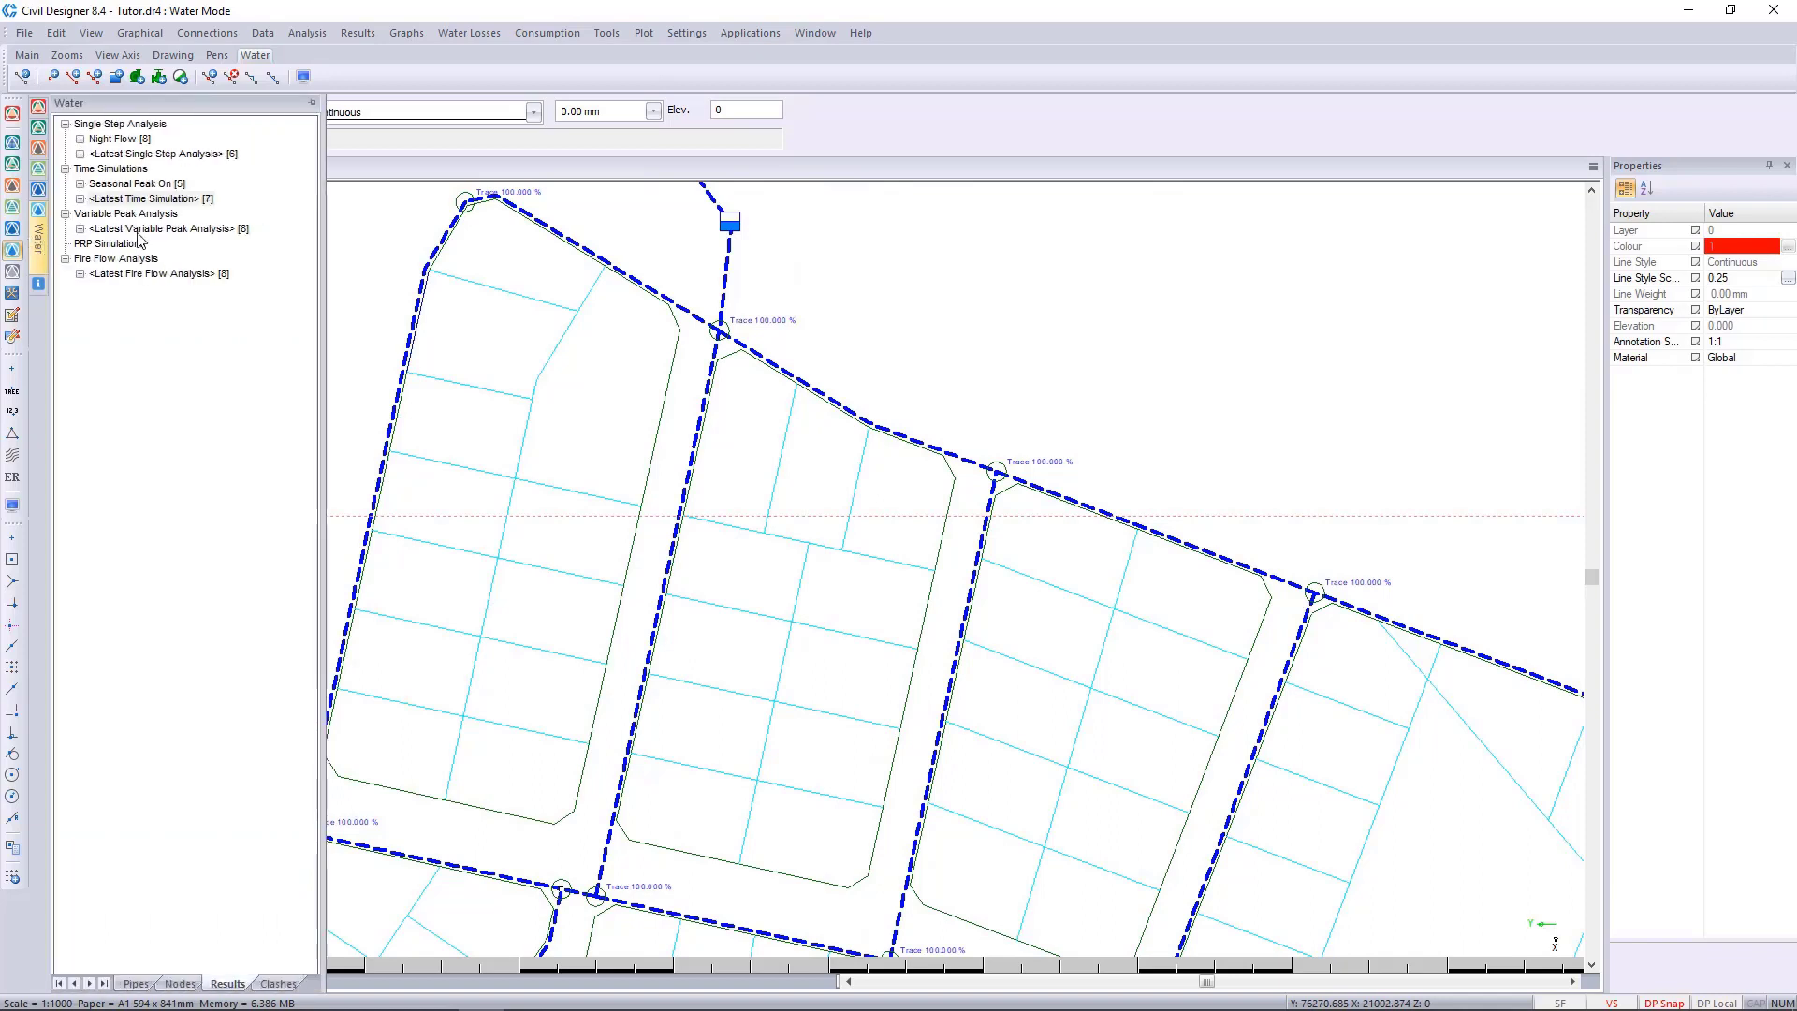
click(81, 199)
click(116, 213)
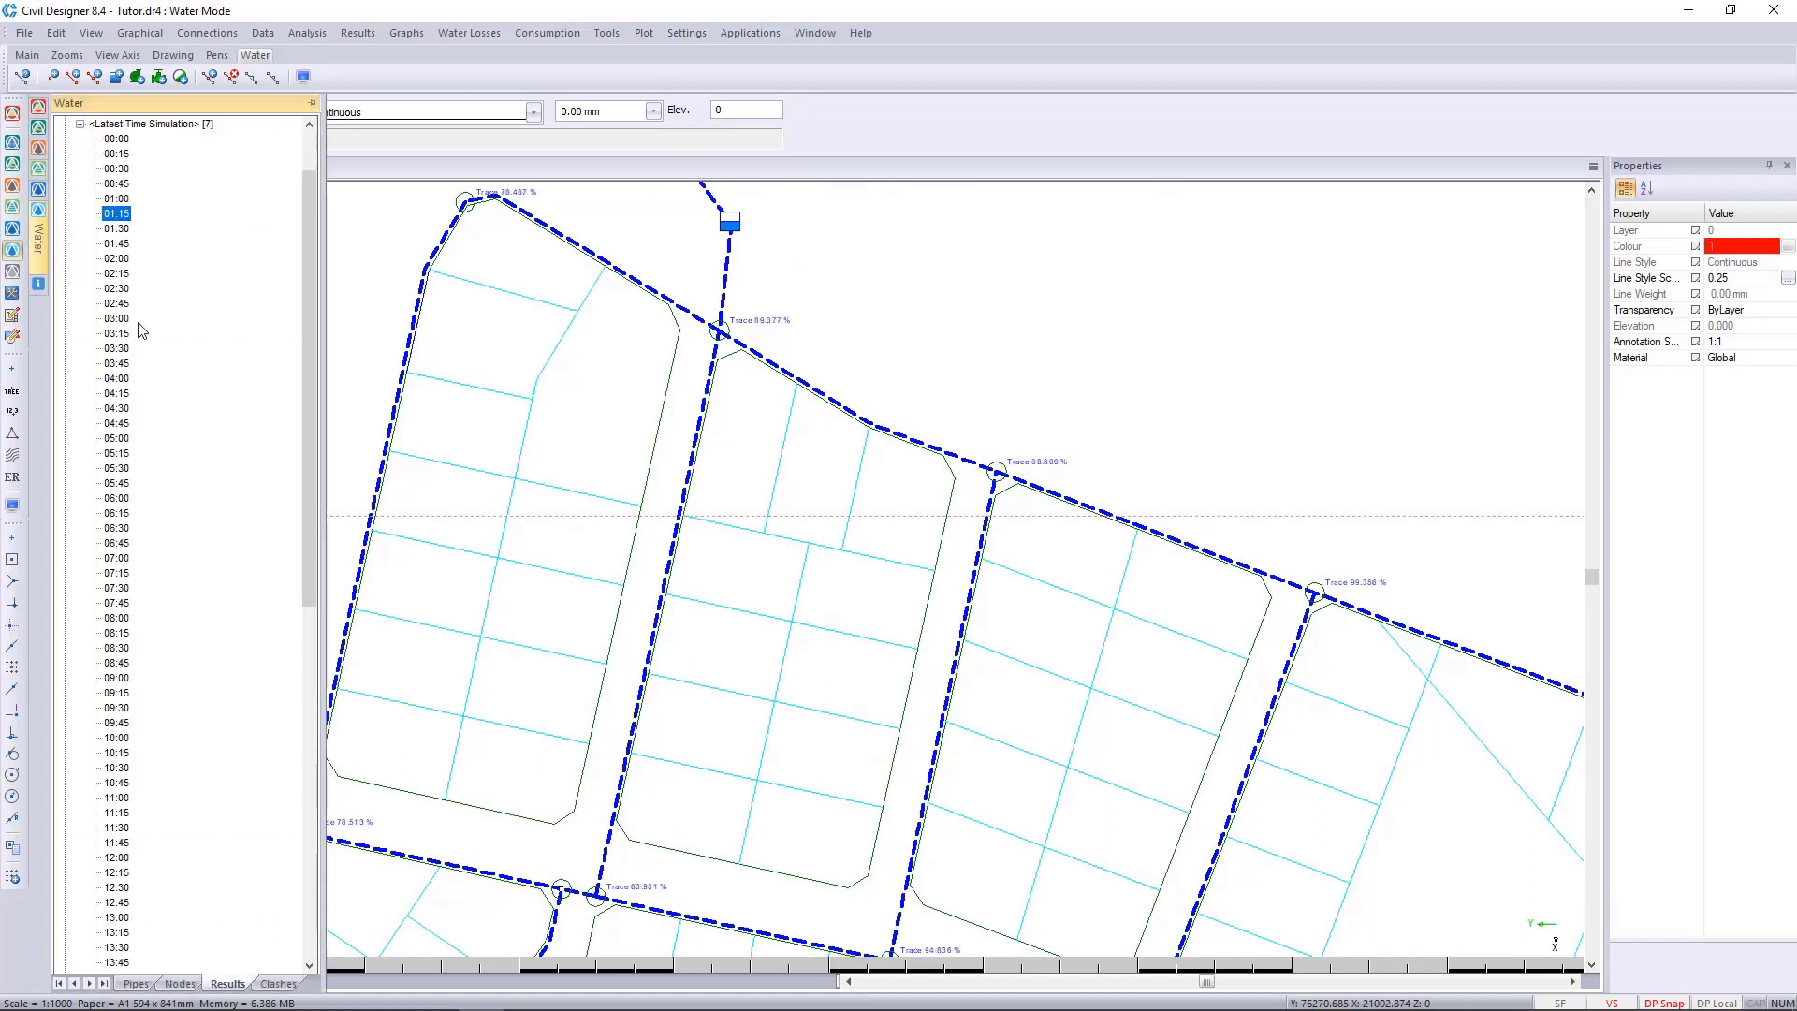
click(117, 275)
scroll(593, 253, up, 2)
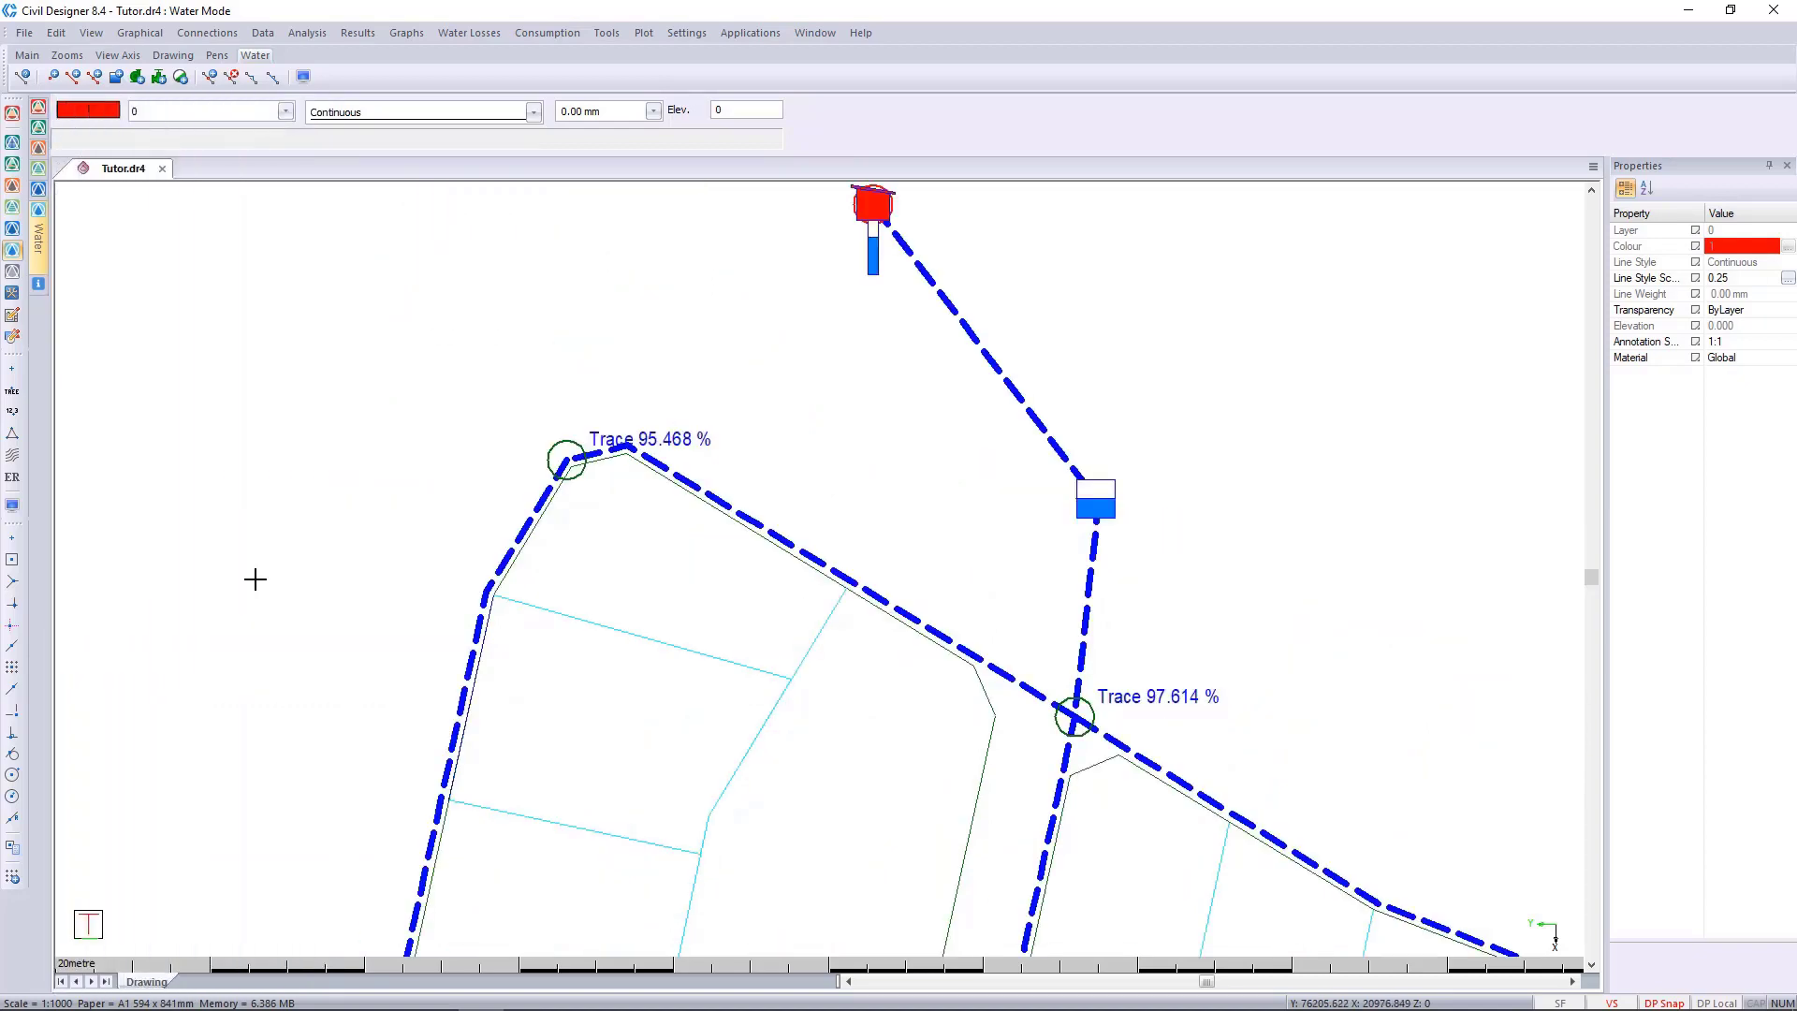
Compare the trace percentages at the nodes near the second reservoir at time steps 02:45, 05:00, 15:00, 20:45 and 22:00.
mouse_move(39, 251)
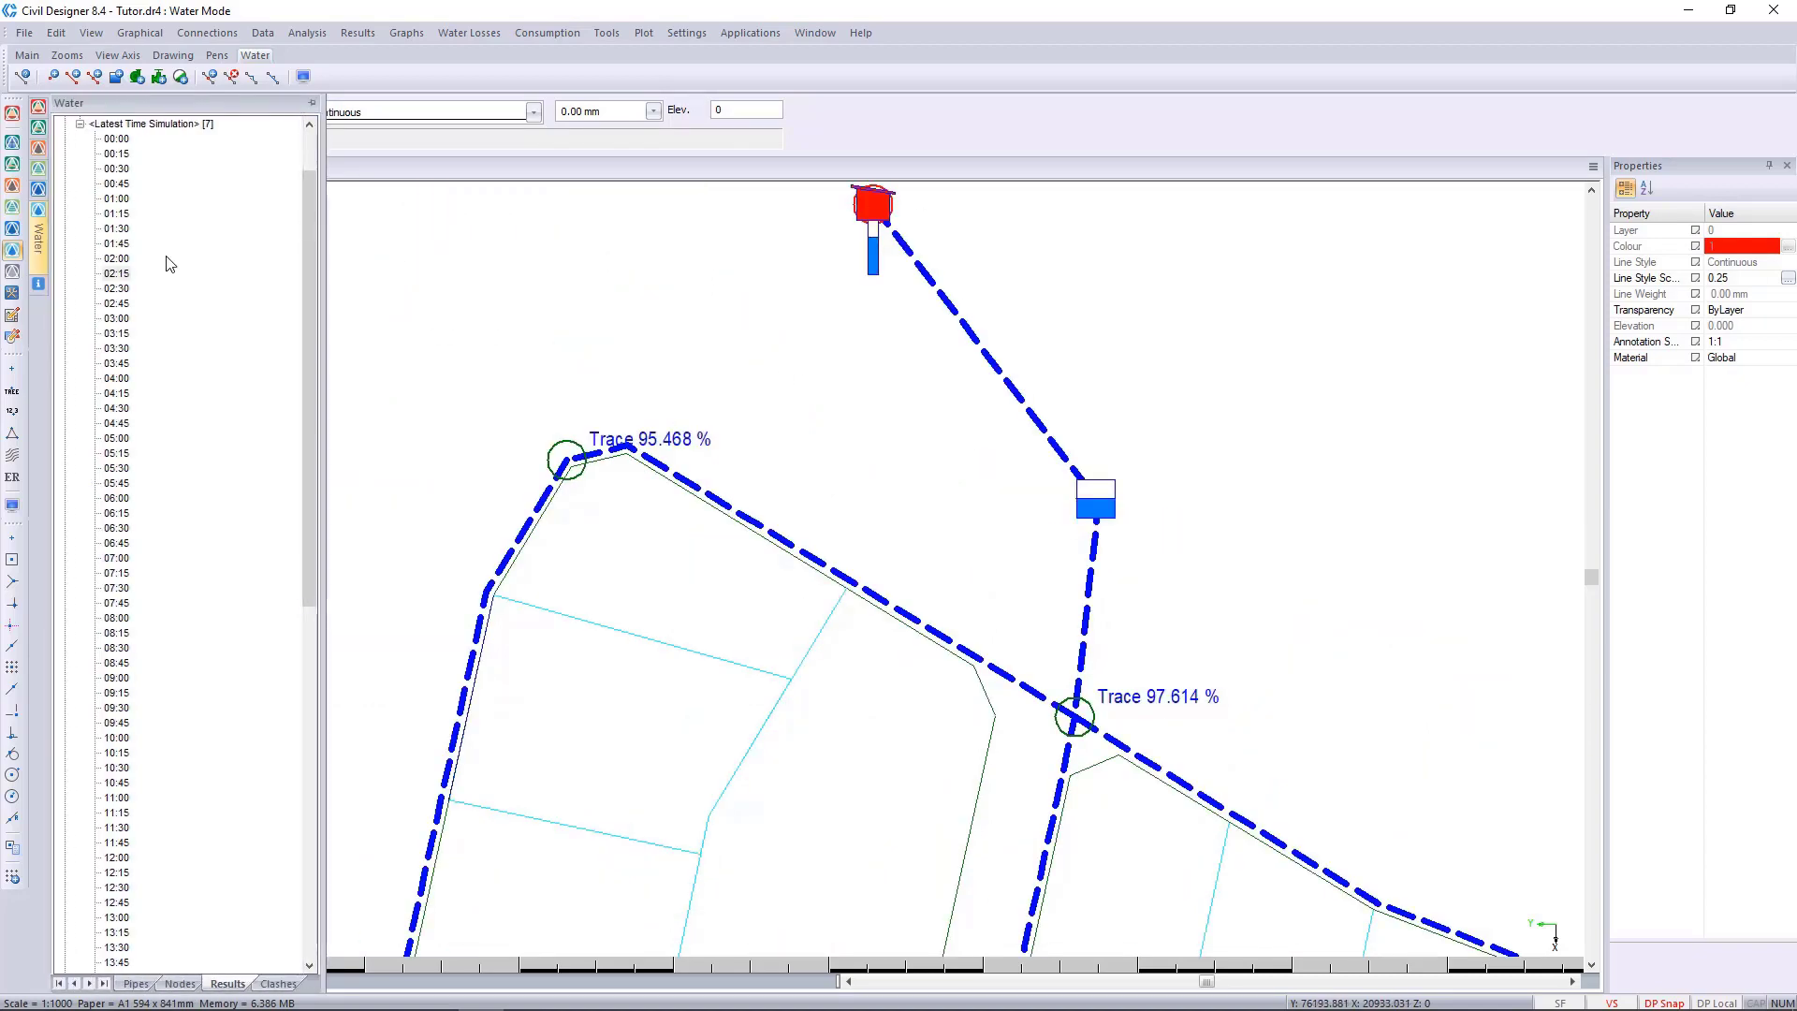
click(120, 305)
click(116, 437)
scroll(115, 542, down, 10)
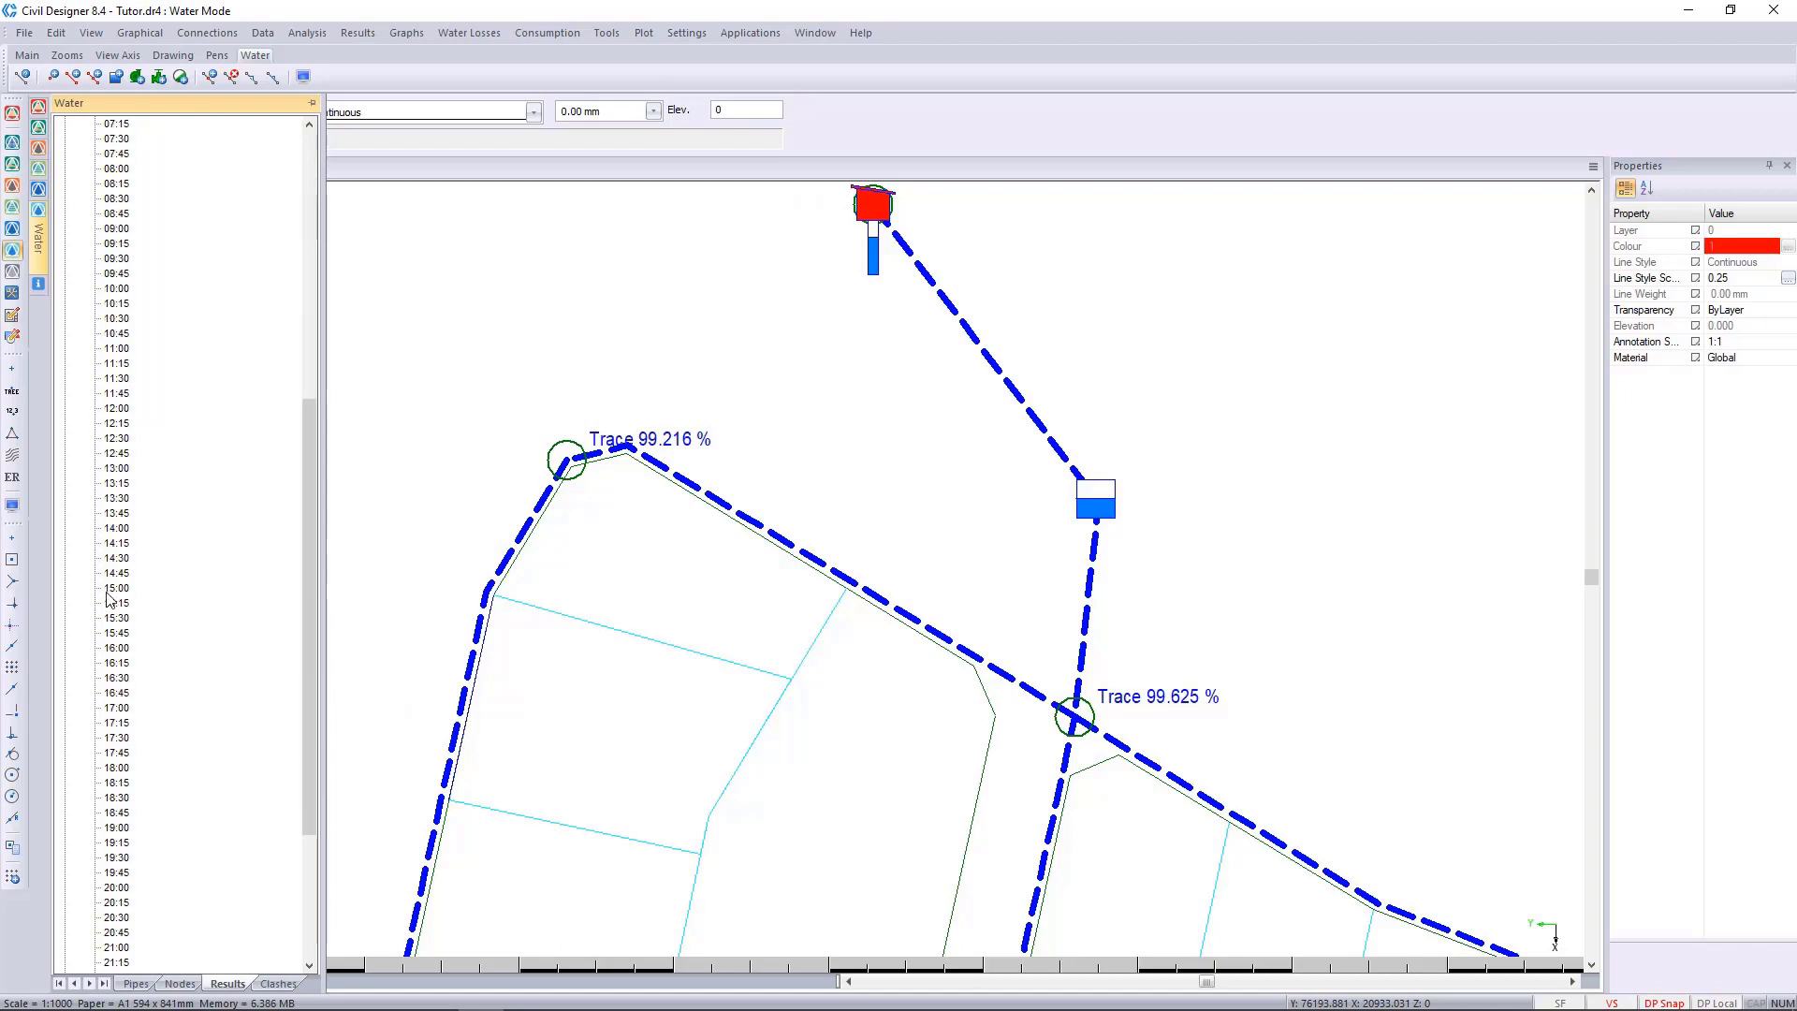
click(116, 590)
scroll(116, 629, down, 5)
click(116, 692)
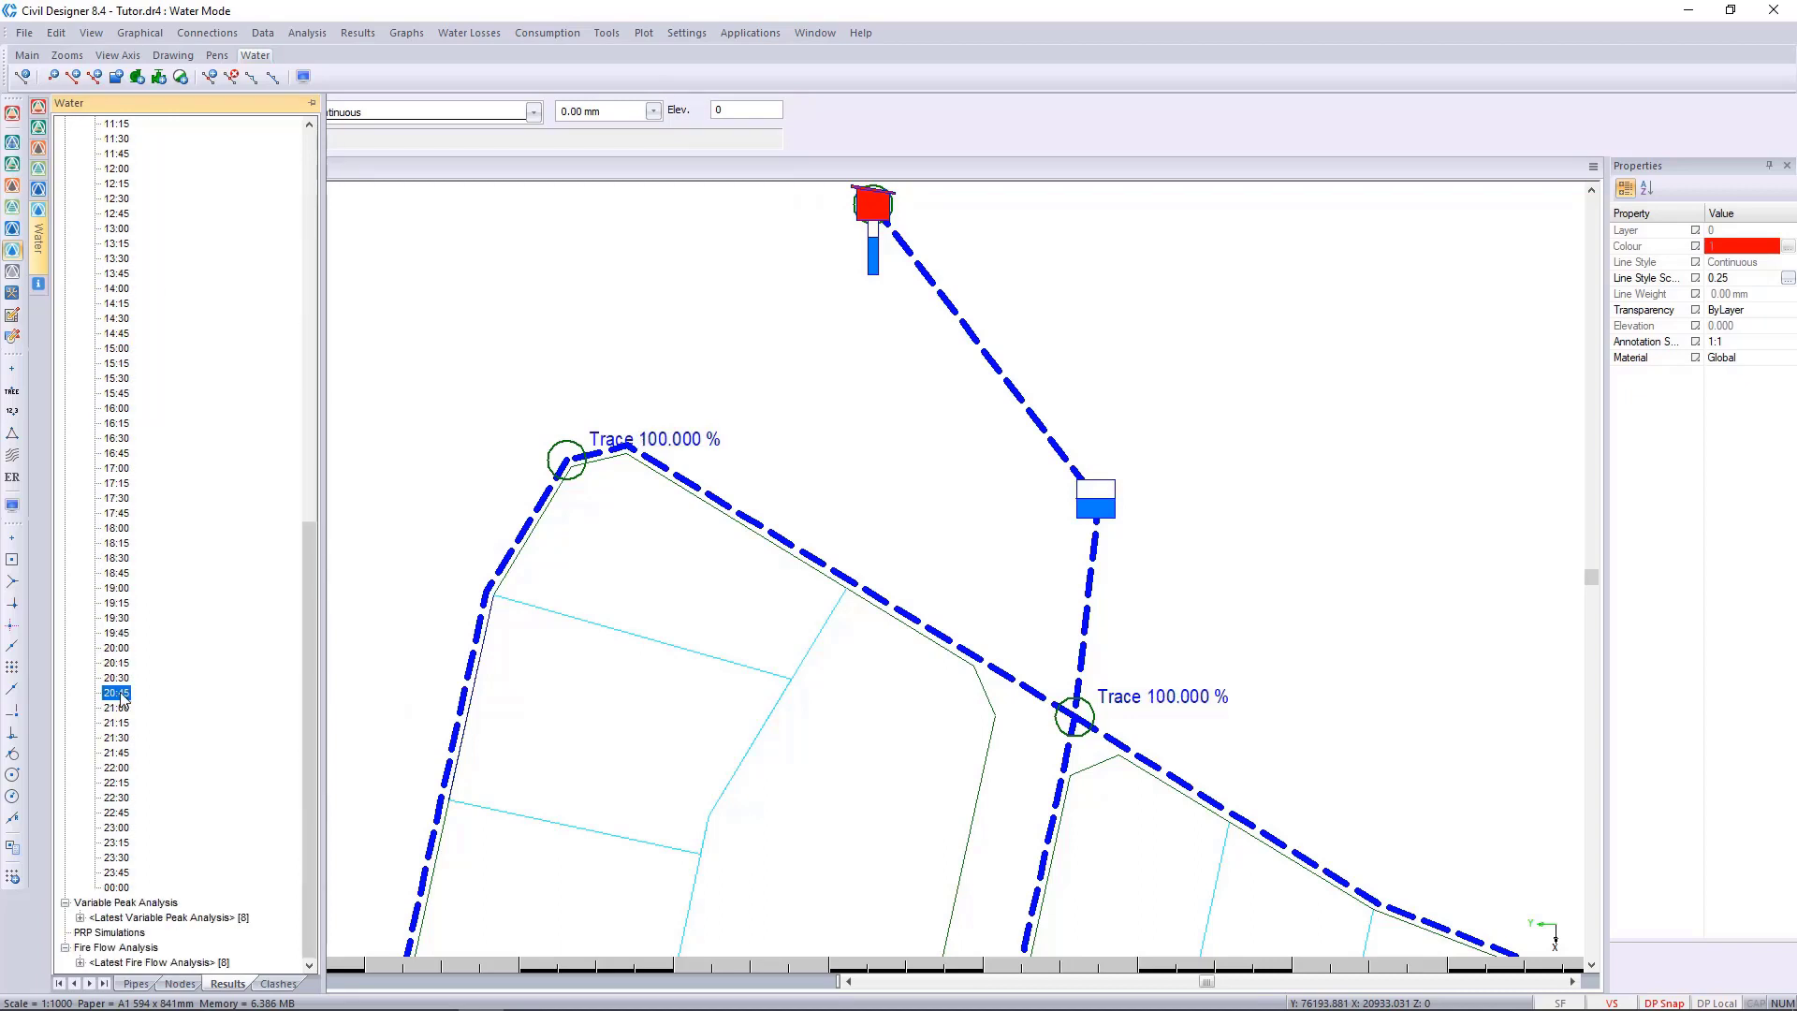
click(116, 767)
Go back through time steps 18:15, 05:00, 03:45 and 02:30 to compare the trace percentages near the second reservoir.
click(127, 547)
scroll(142, 407, up, 13)
click(127, 347)
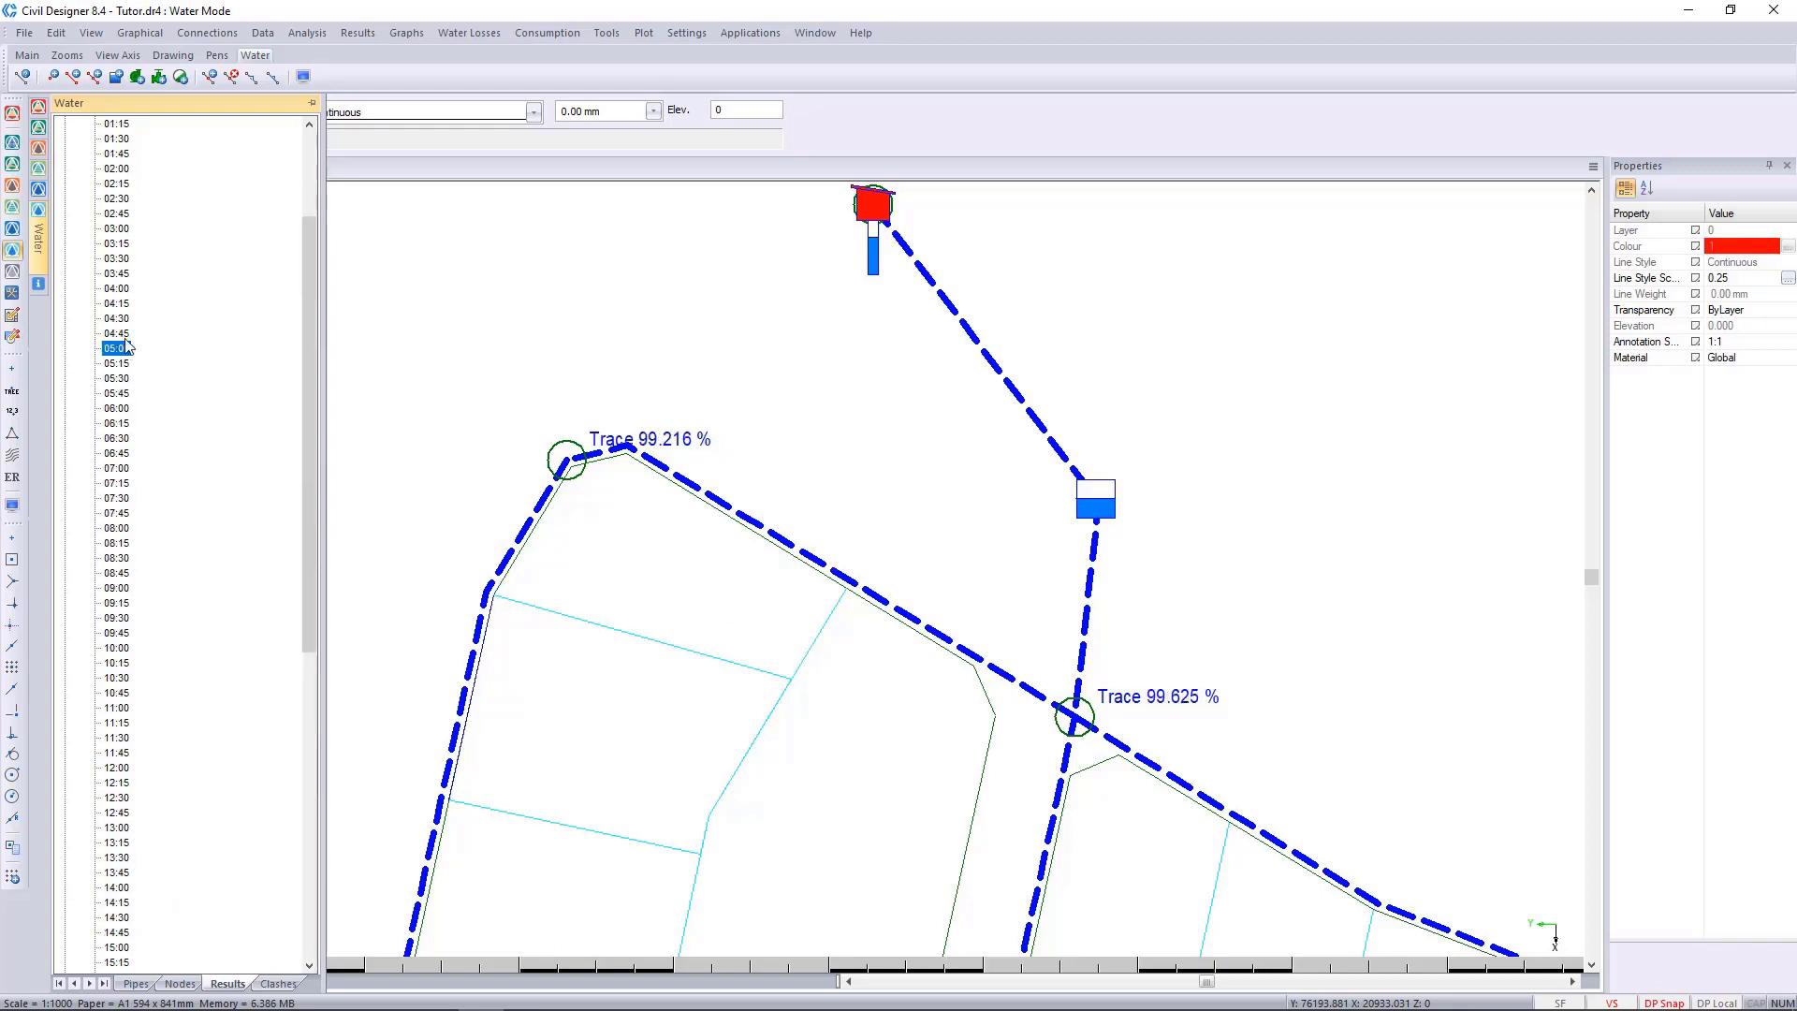
click(117, 273)
click(119, 200)
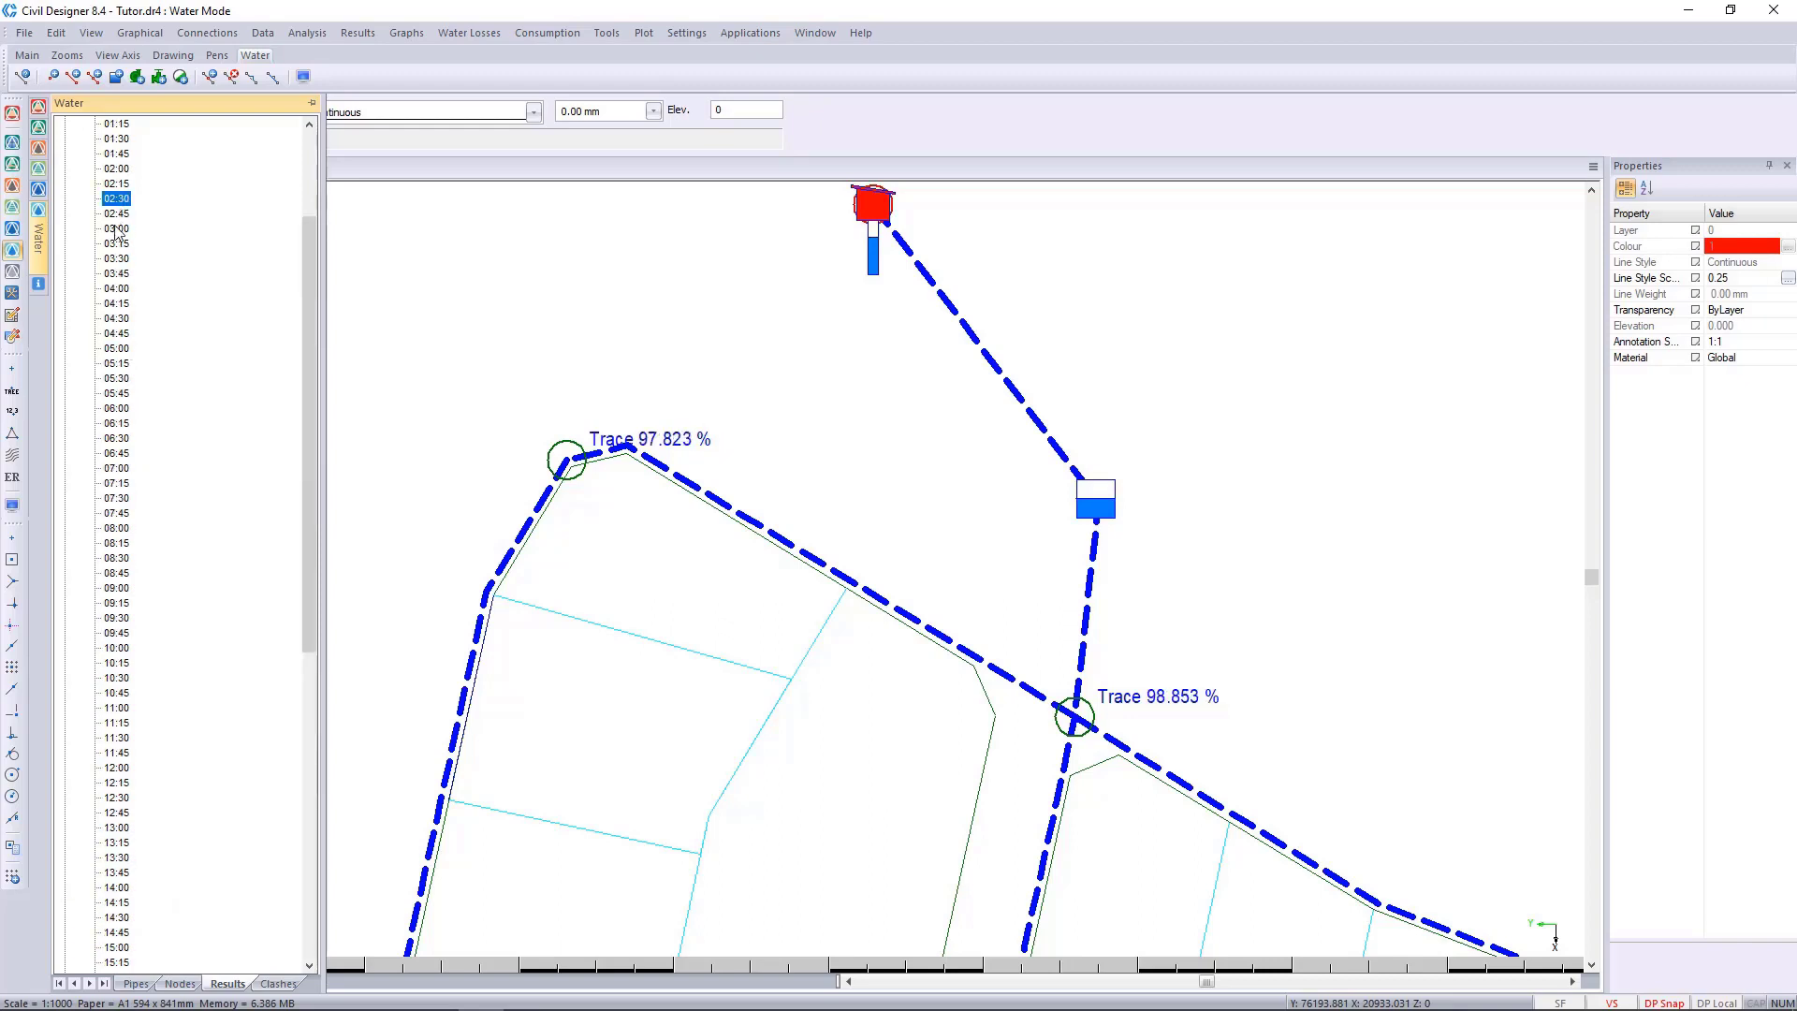
Compare the trace percentages near the second reservoir at time steps 00:45, 01:15 and 04:30, and return to the overall network.
scroll(116, 232, up, 4)
click(116, 258)
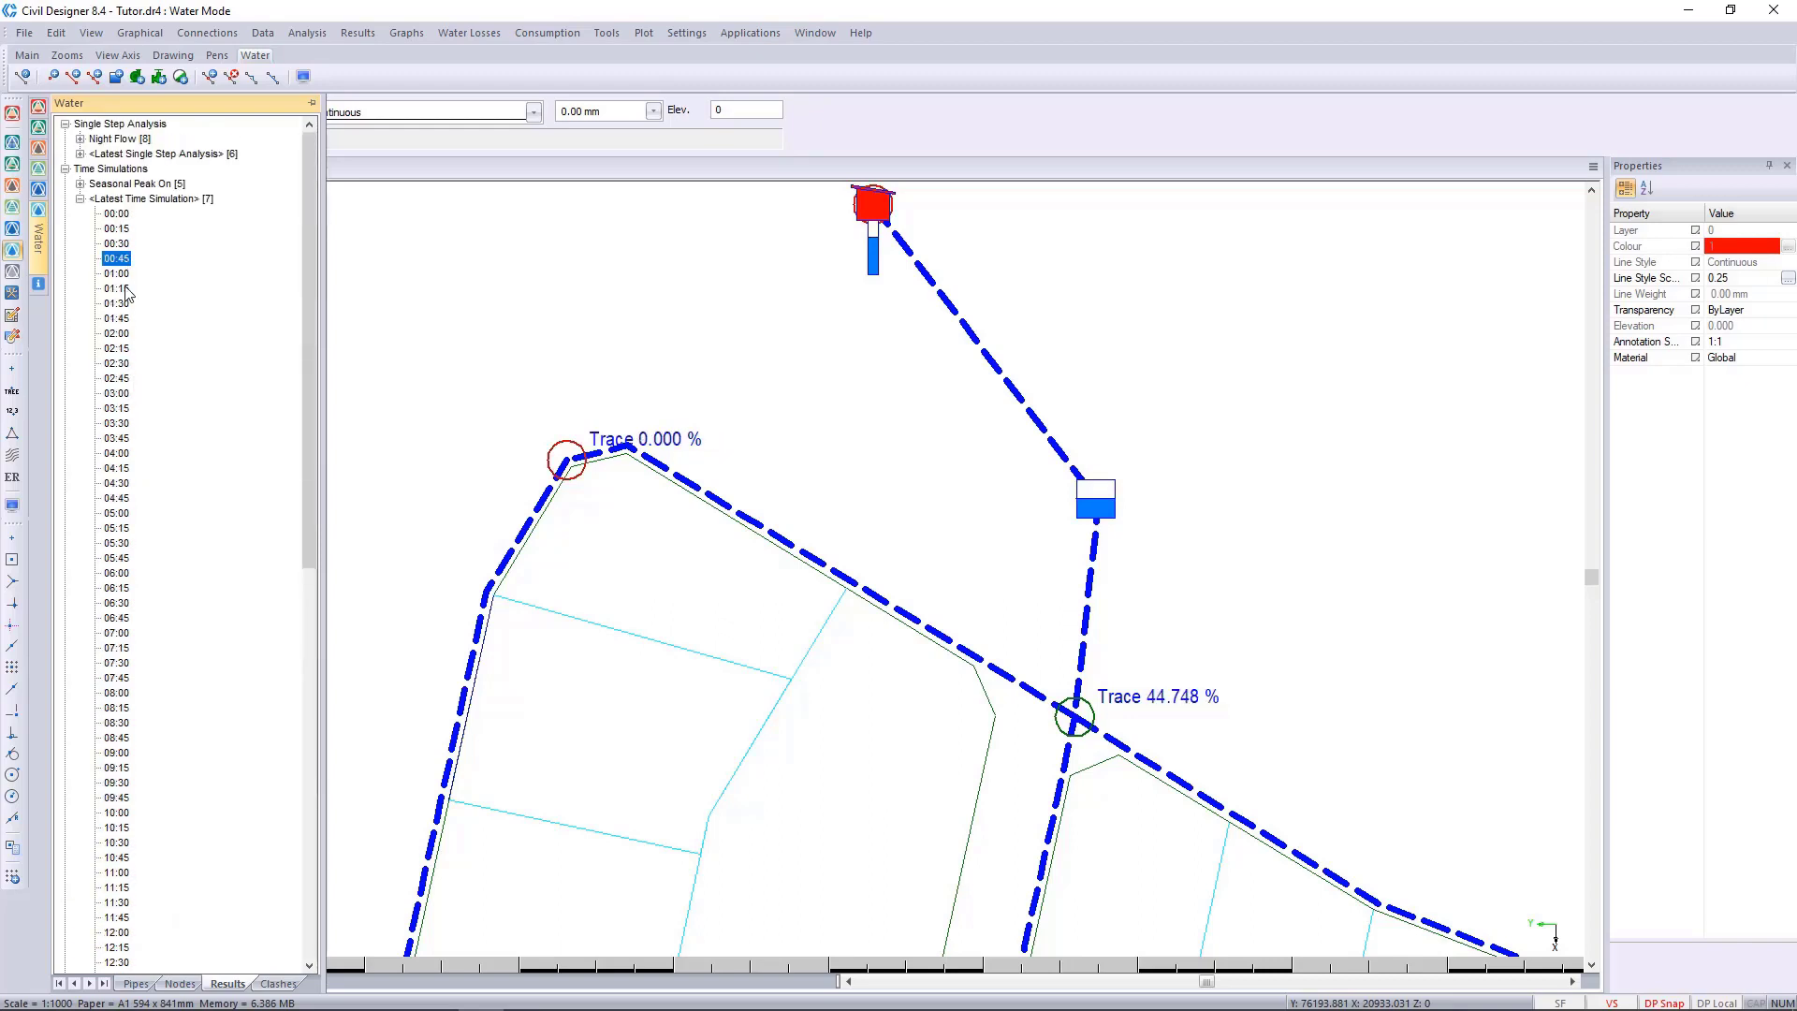
click(125, 289)
click(119, 261)
click(120, 483)
scroll(127, 538, down, 15)
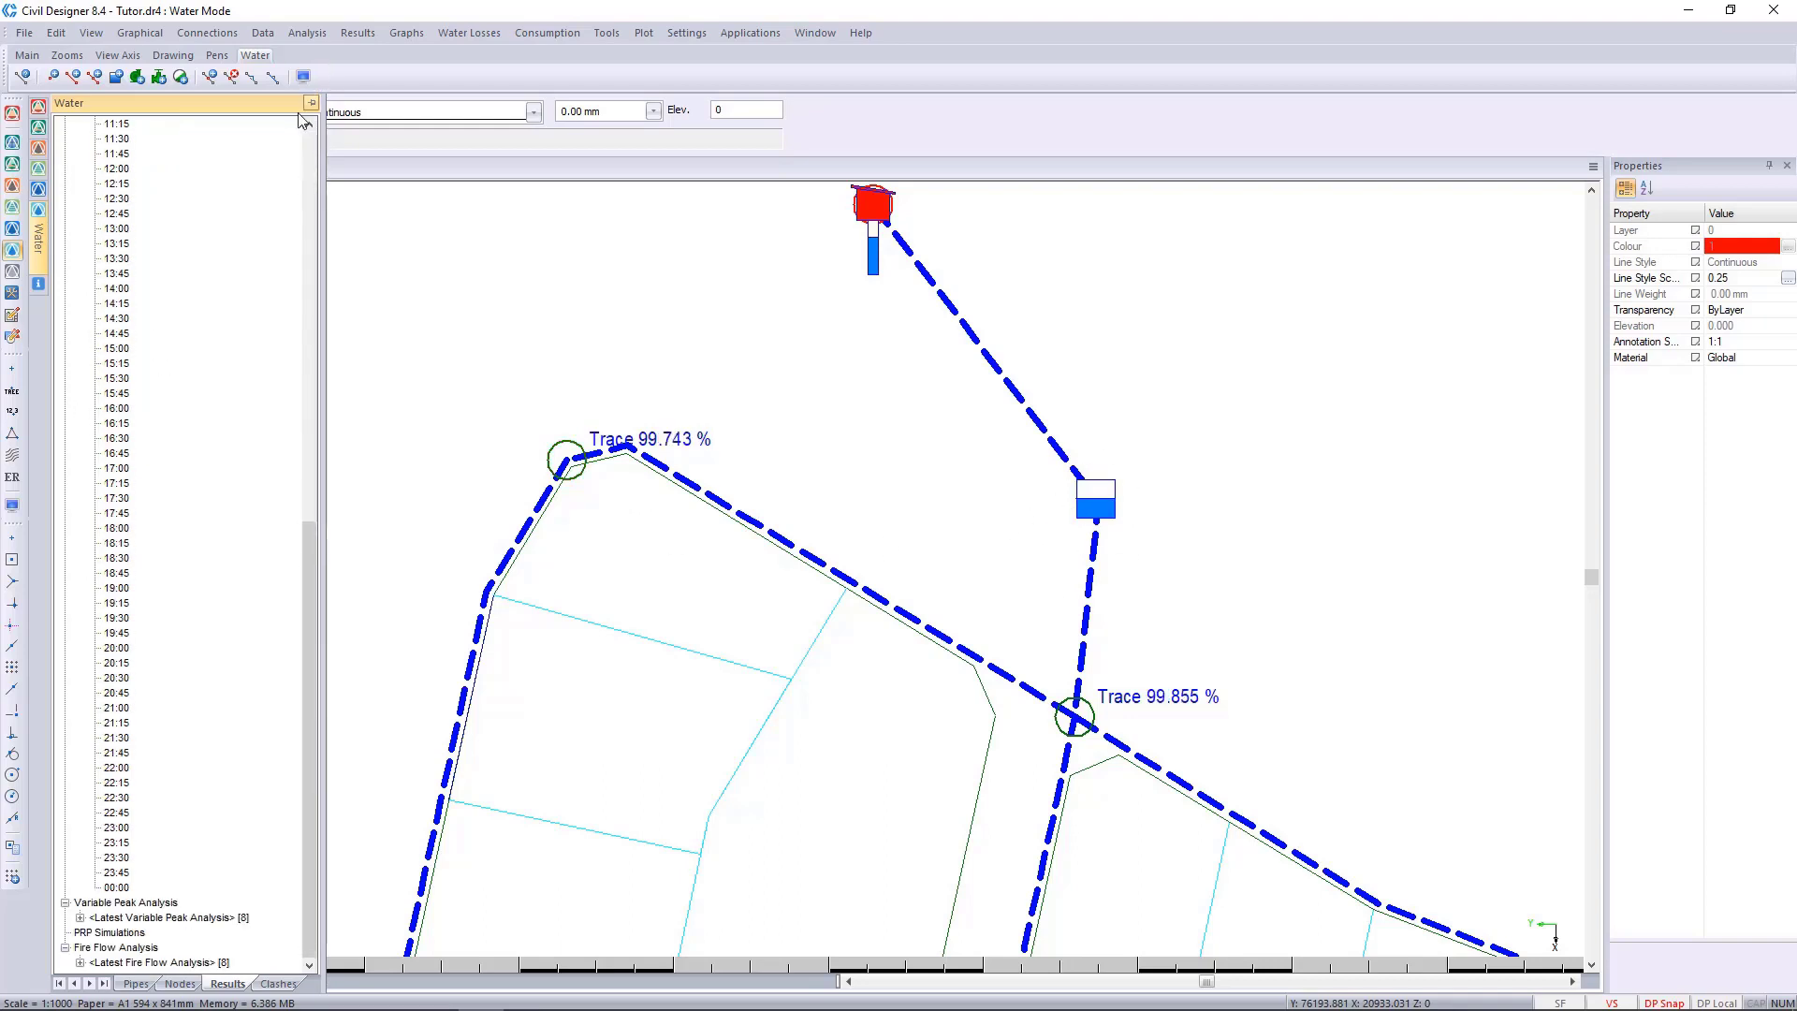
click(310, 103)
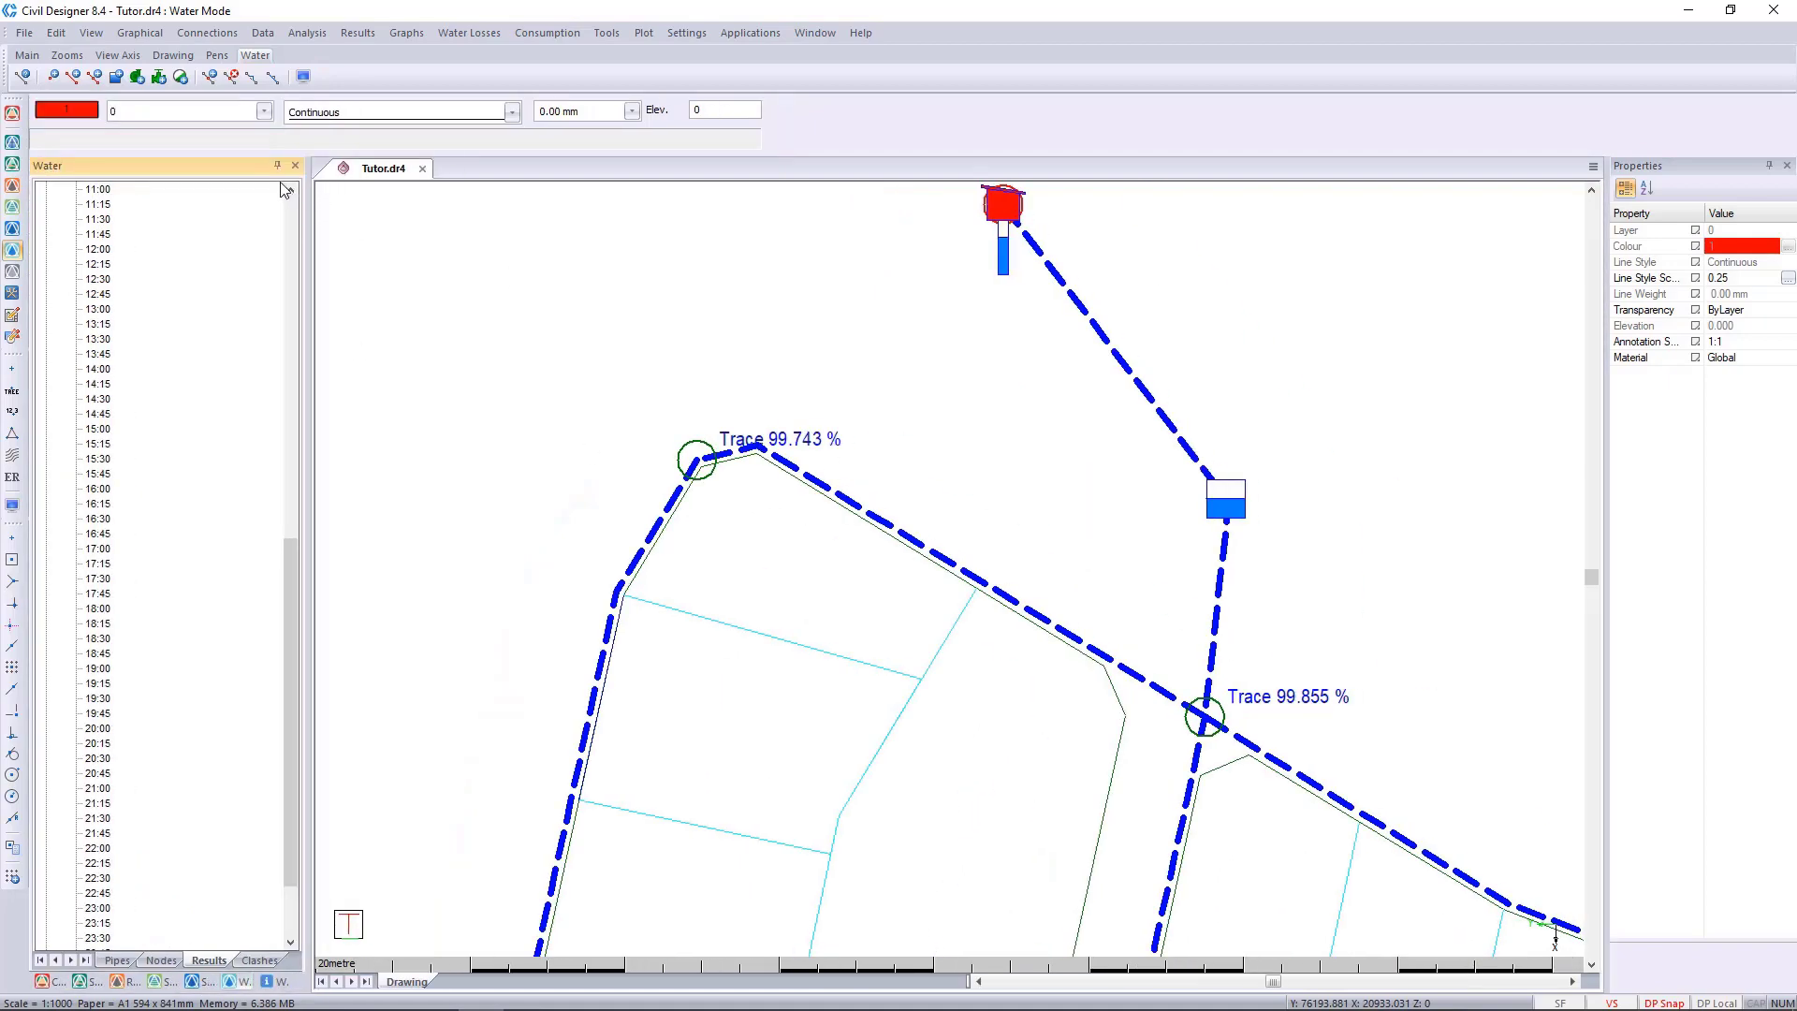
click(277, 166)
scroll(1063, 588, down, 3)
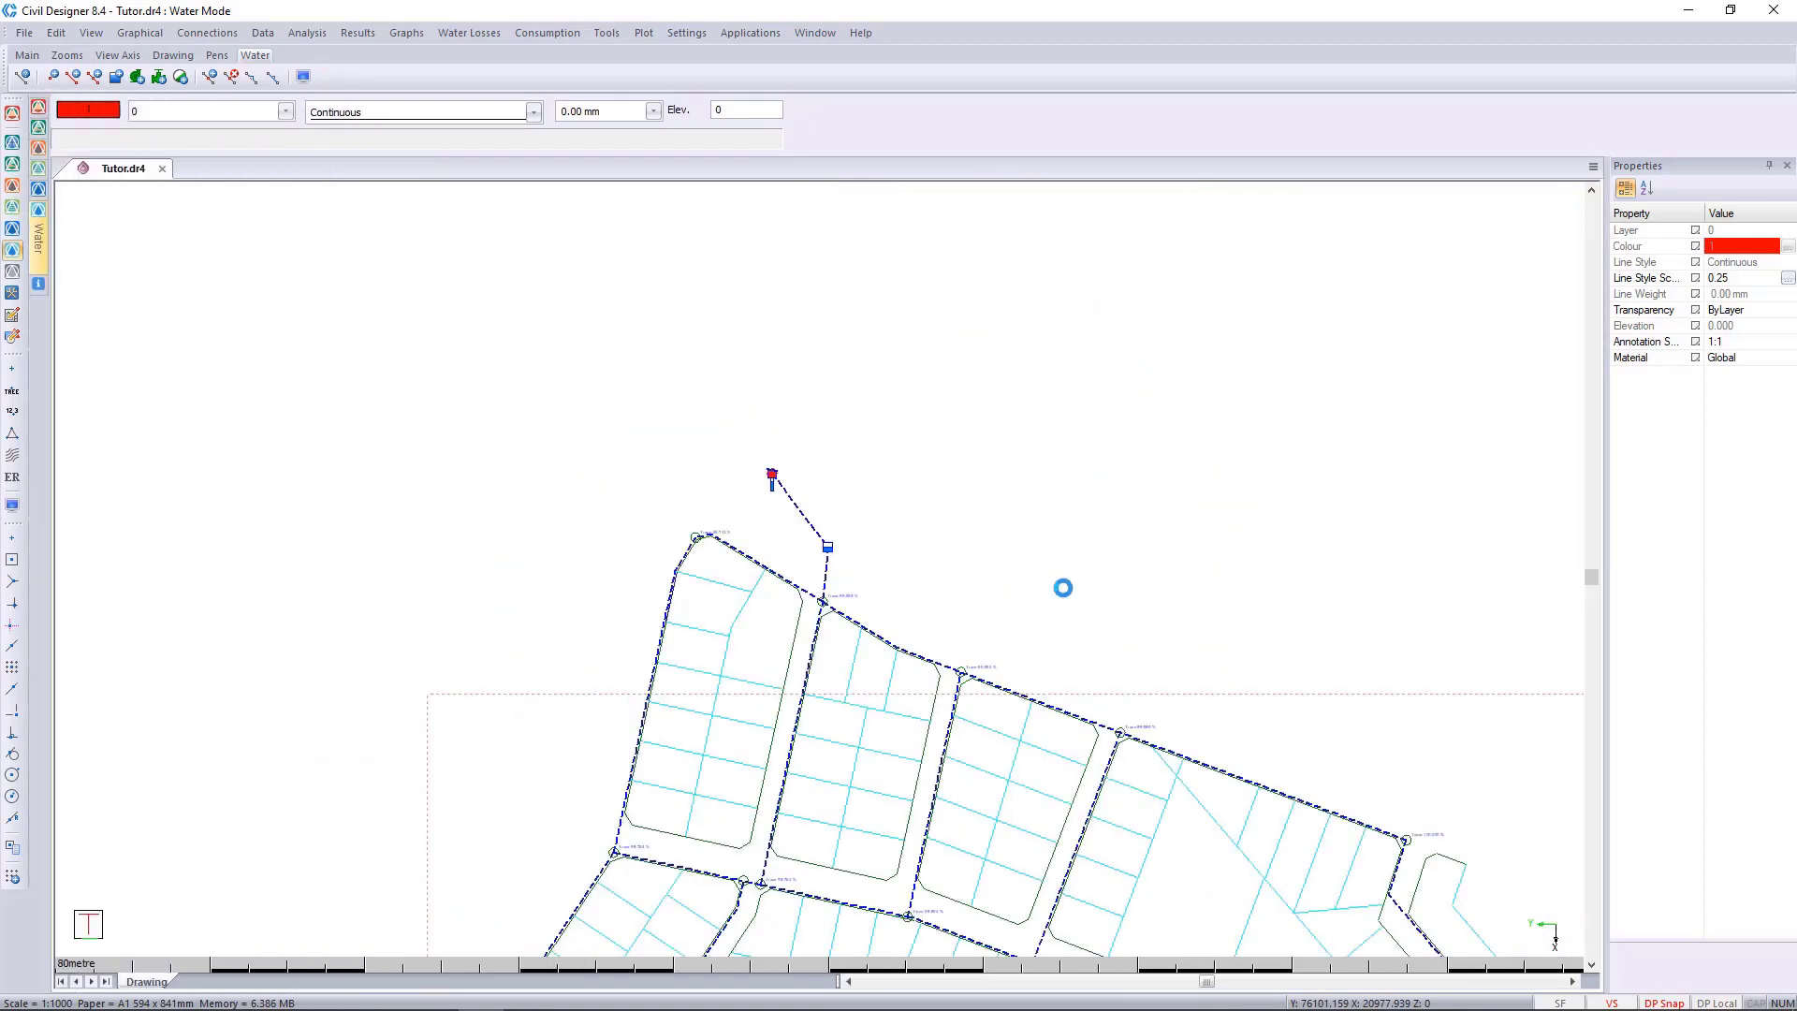
scroll(1063, 587, down, 2)
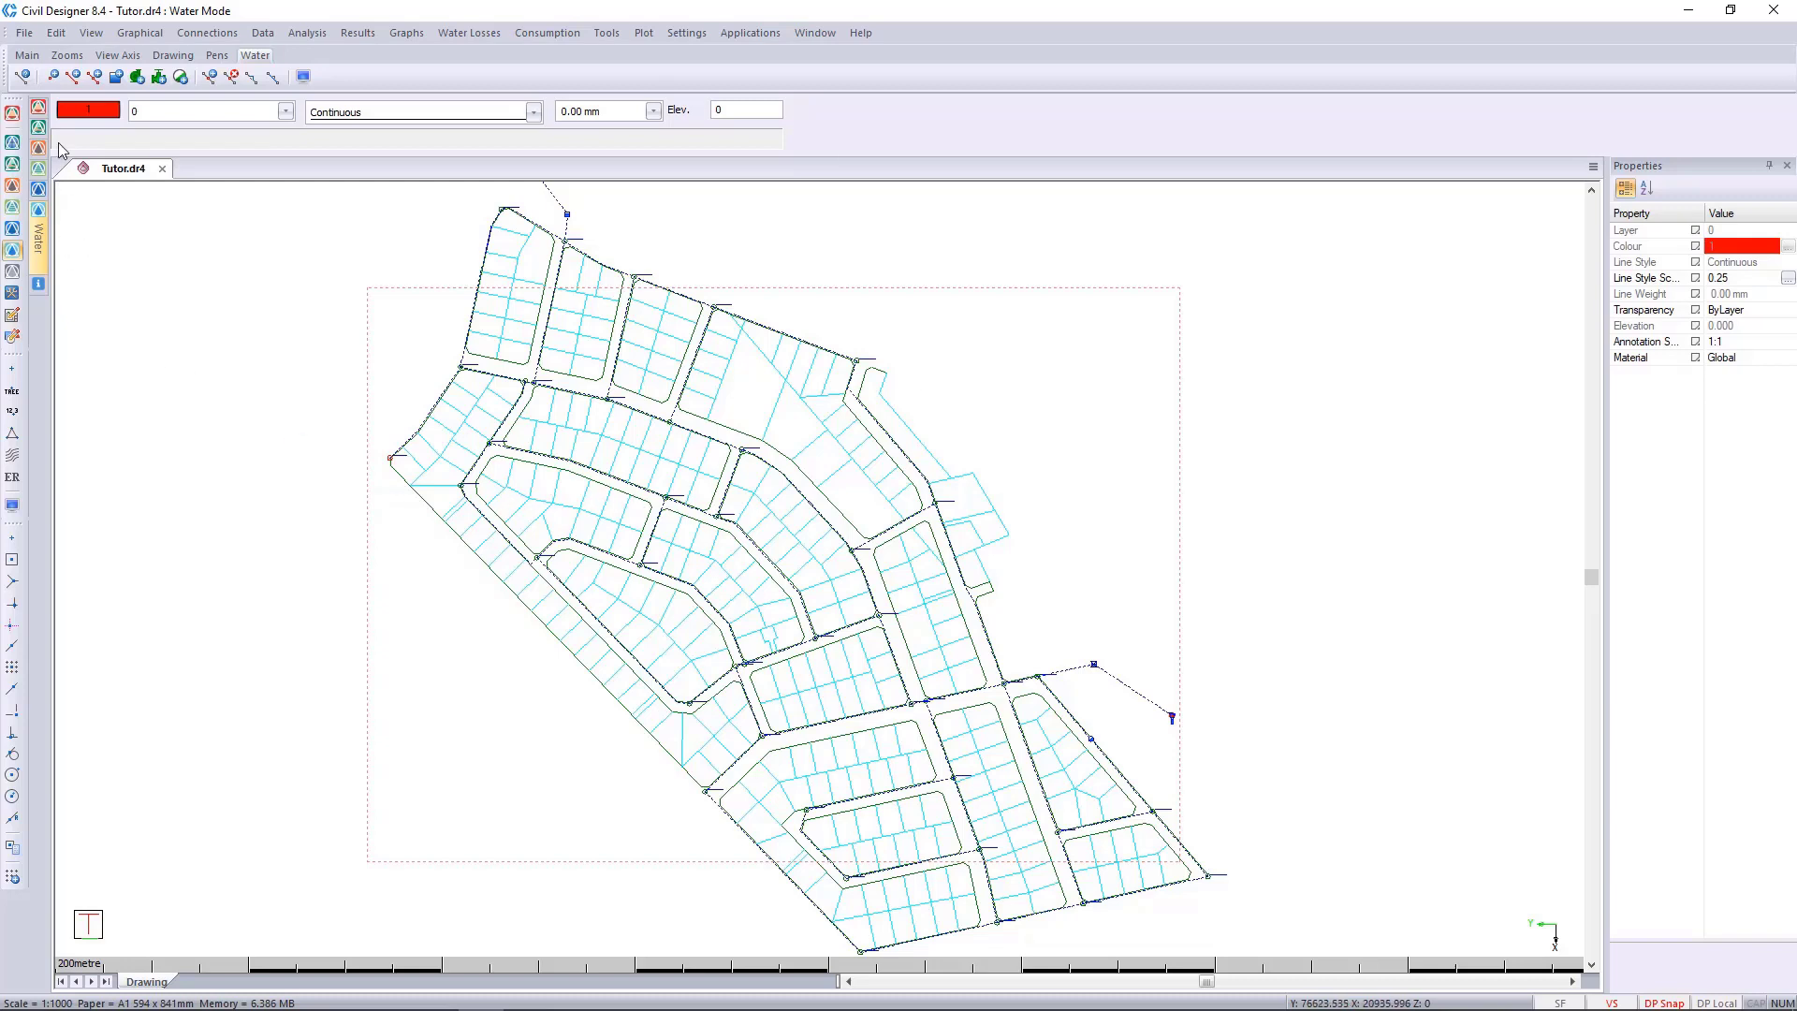
Browse for the project's water data file from the project settings and copy the path of the folder that holds it.
click(24, 32)
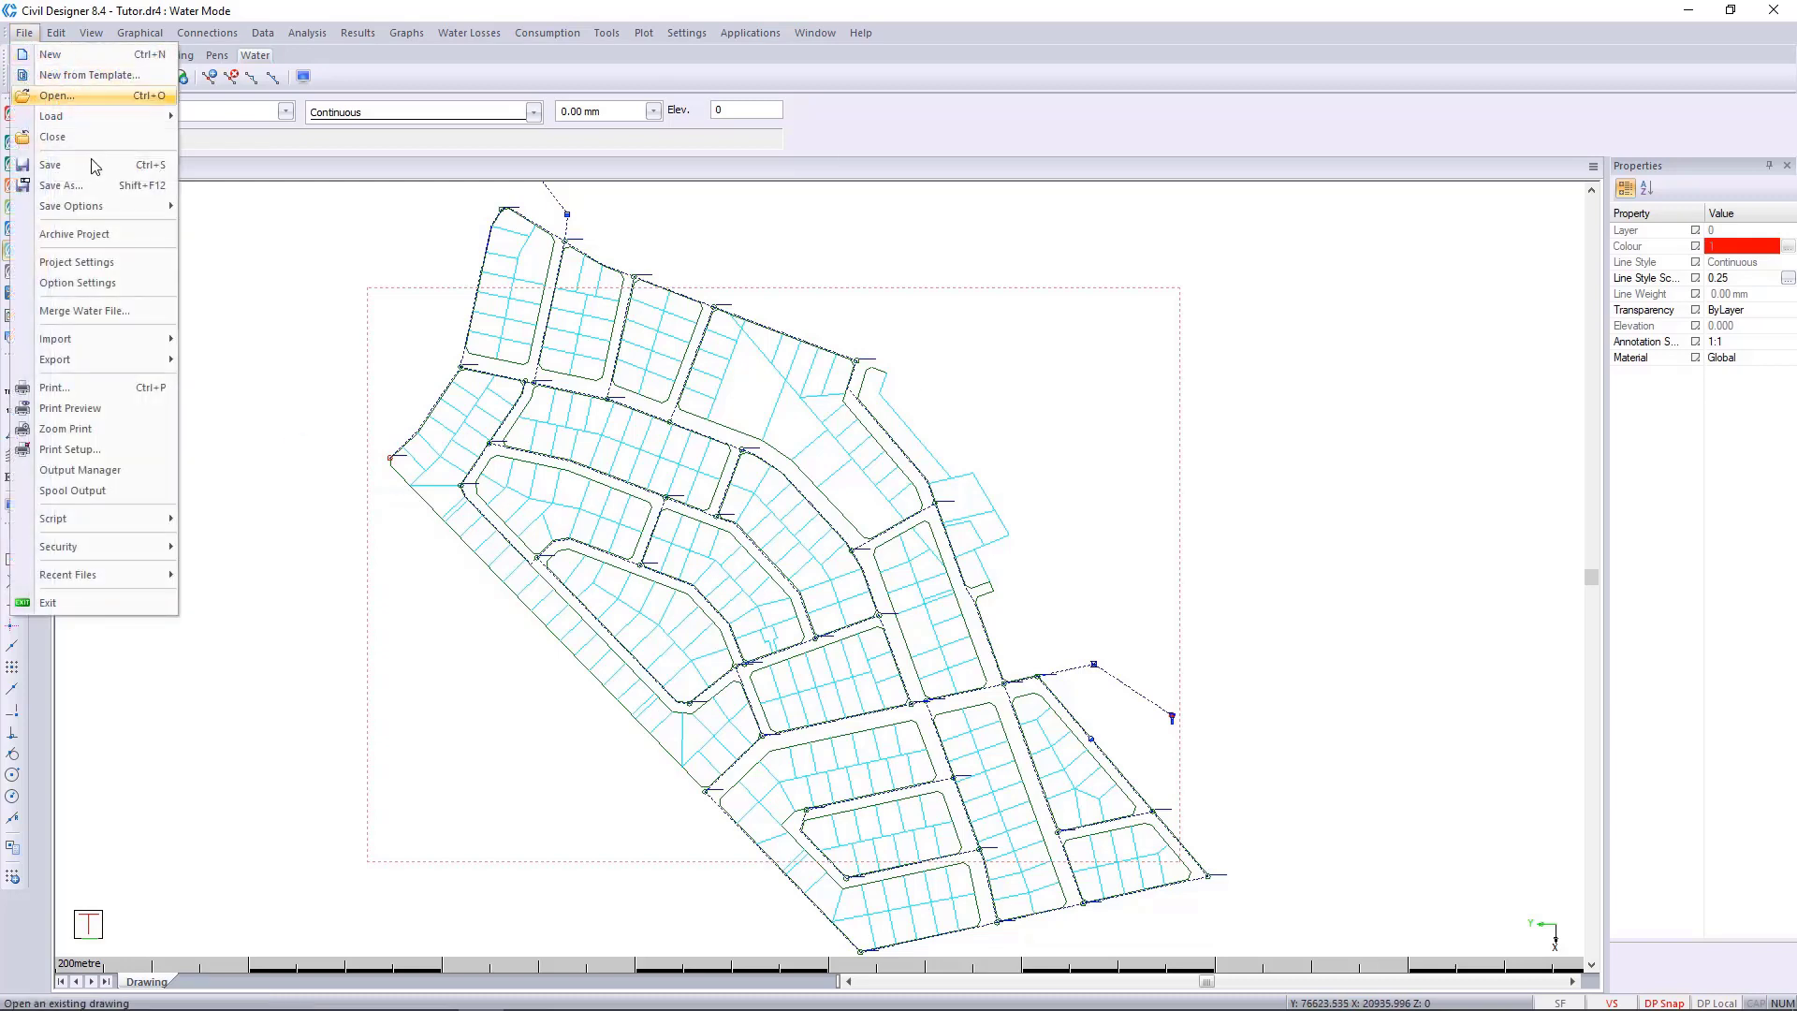
click(131, 270)
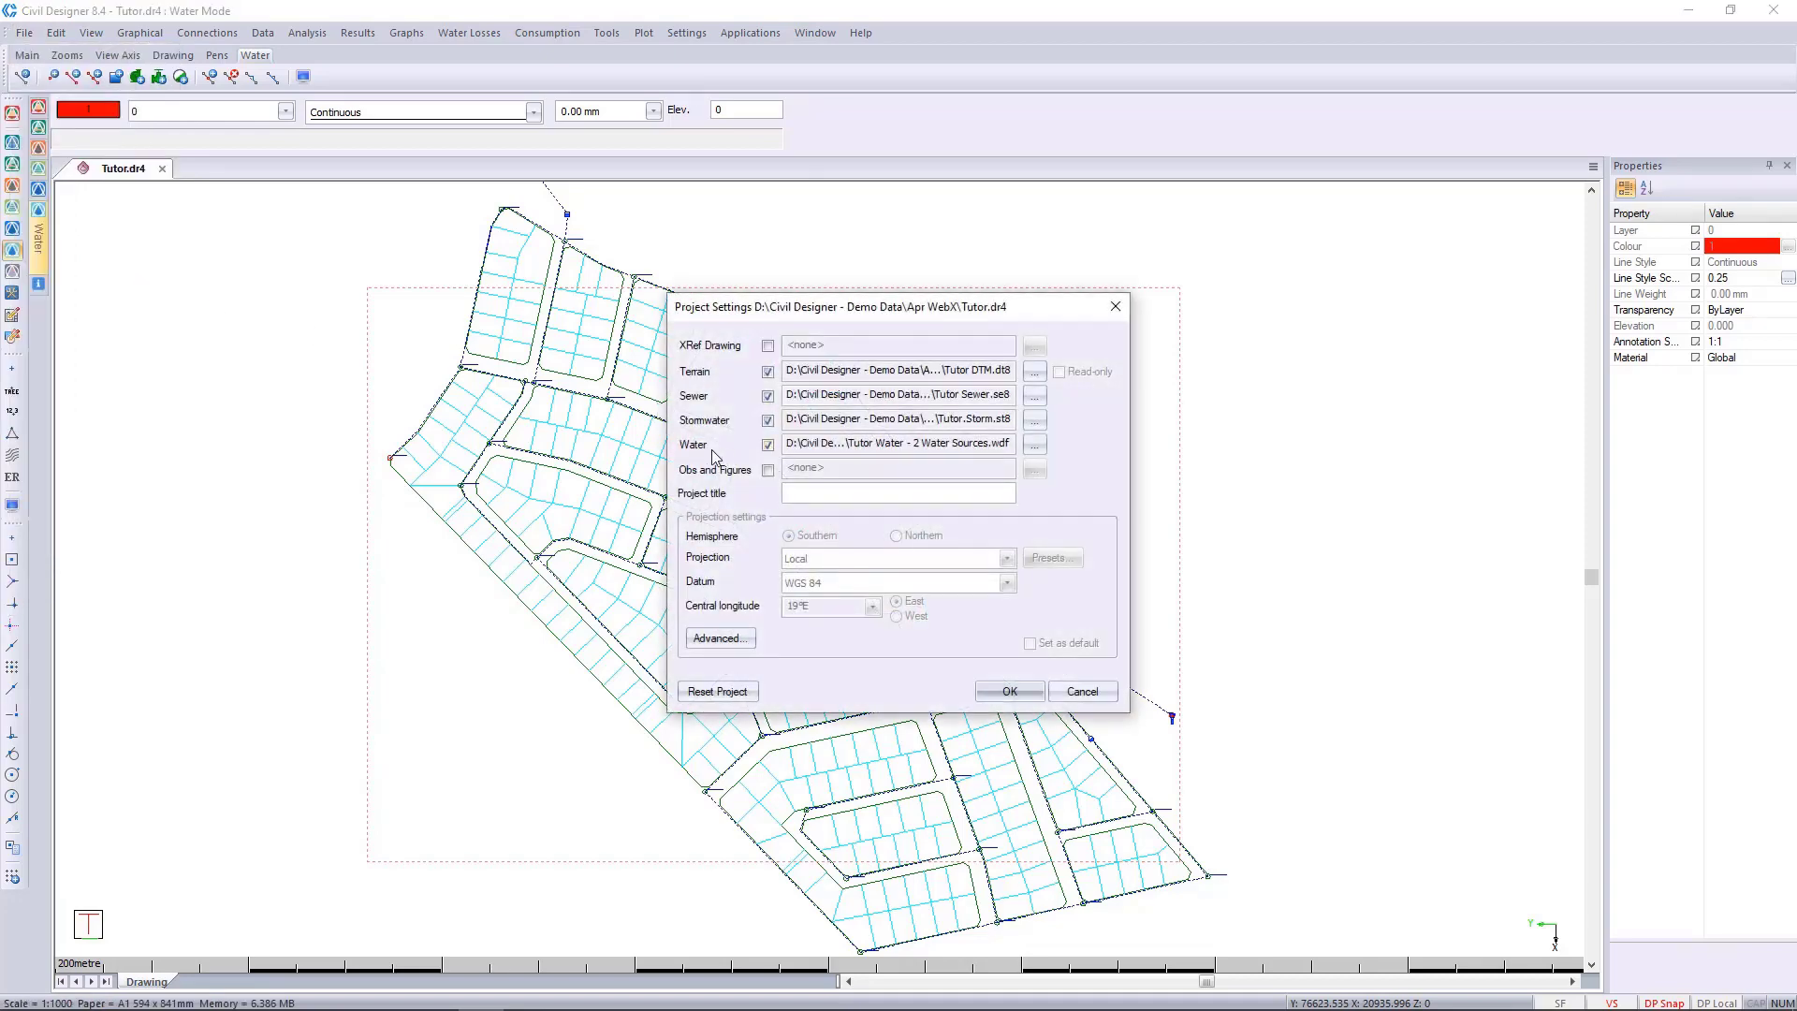
click(1038, 445)
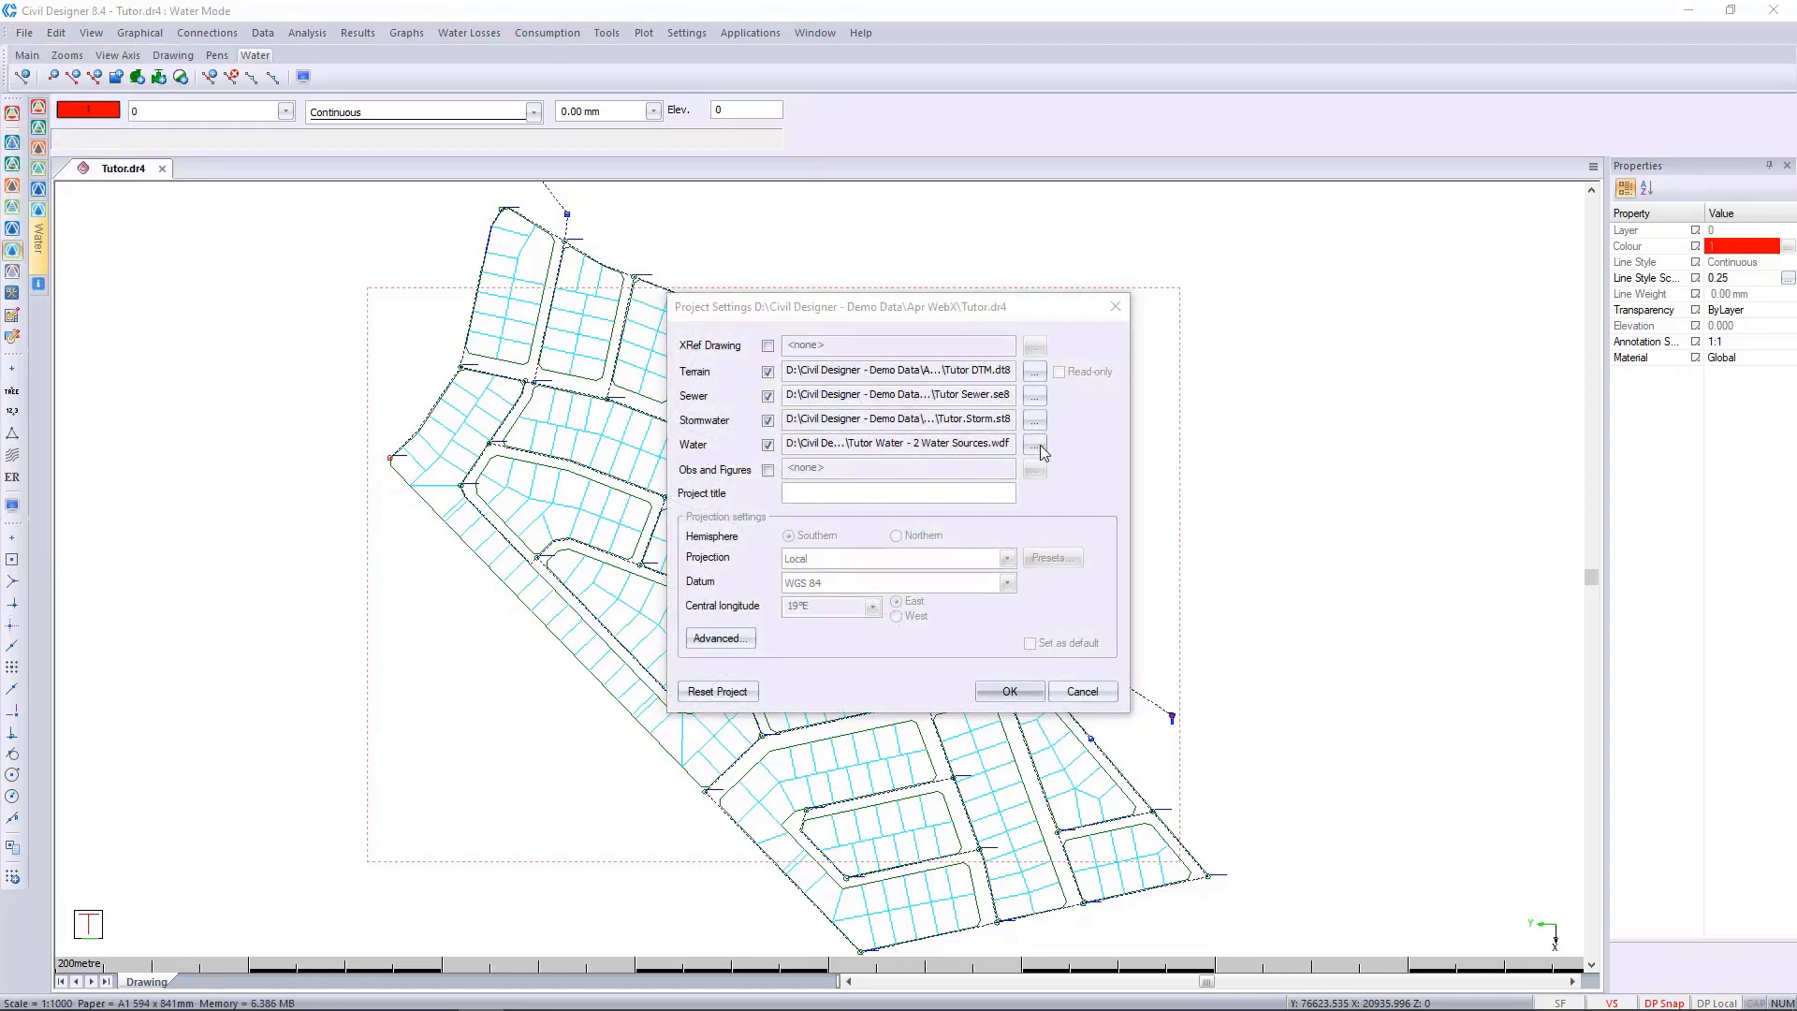
click(519, 54)
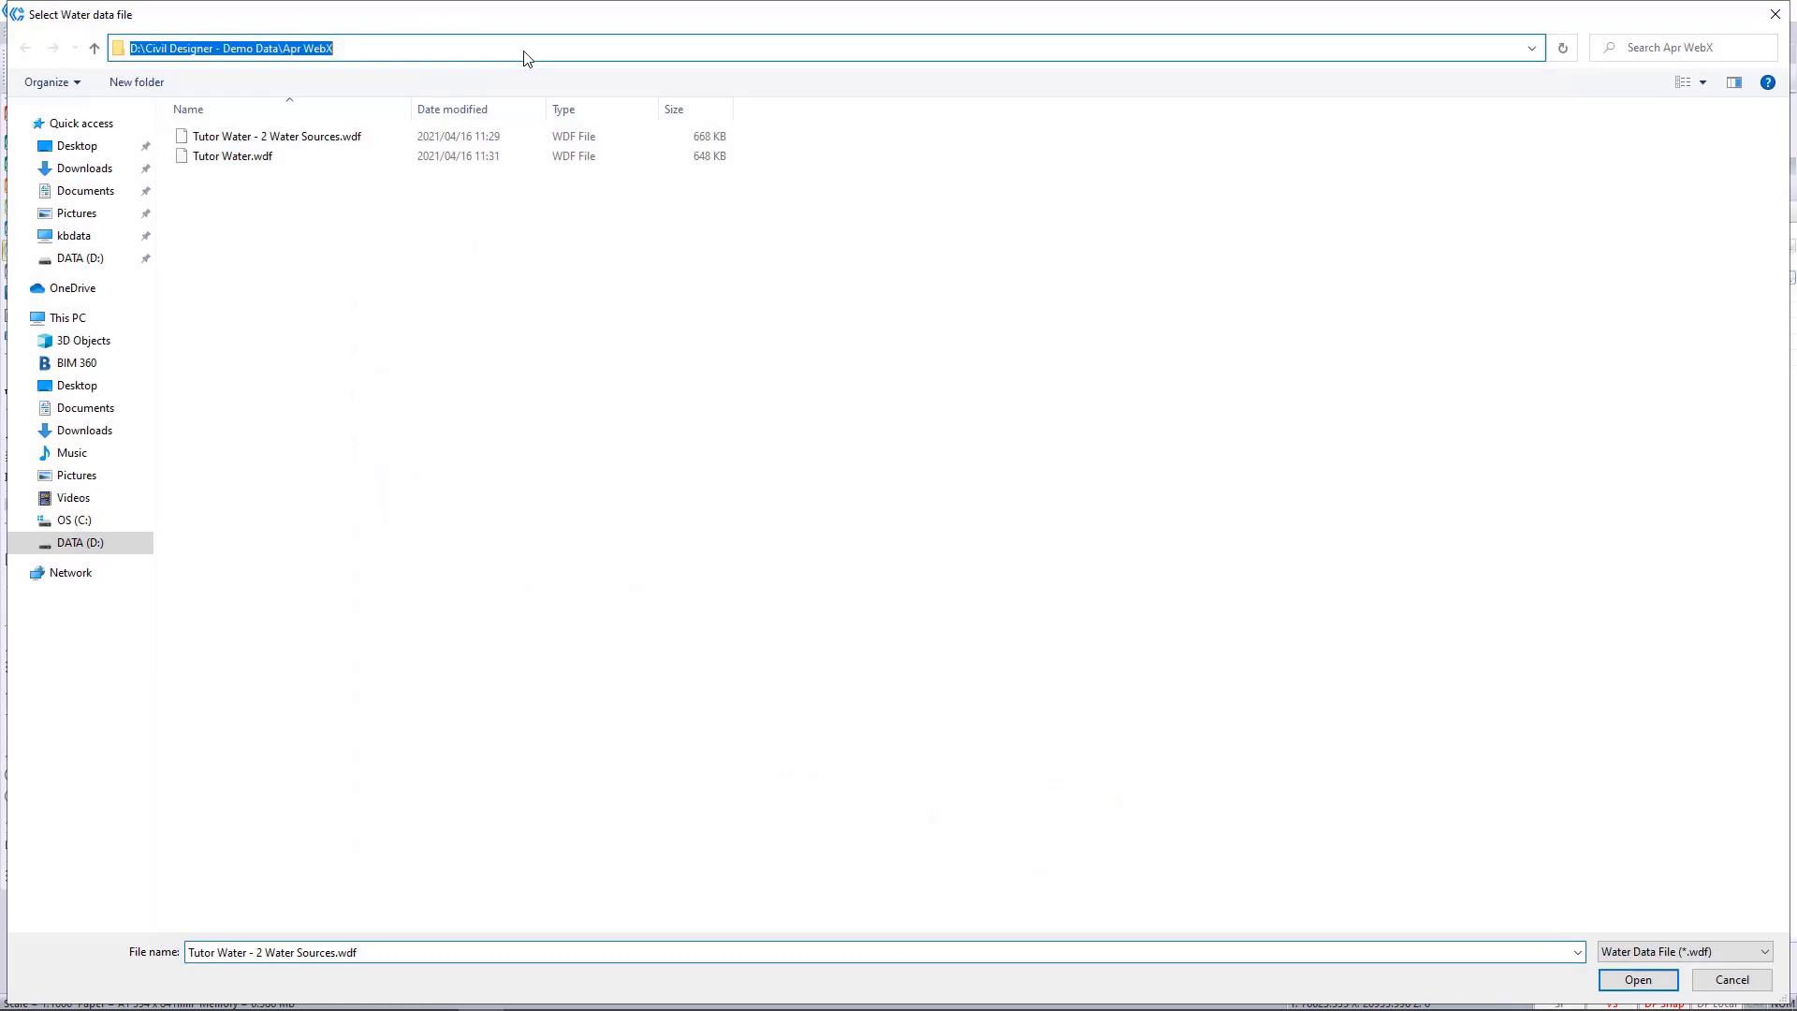
right_click(302, 52)
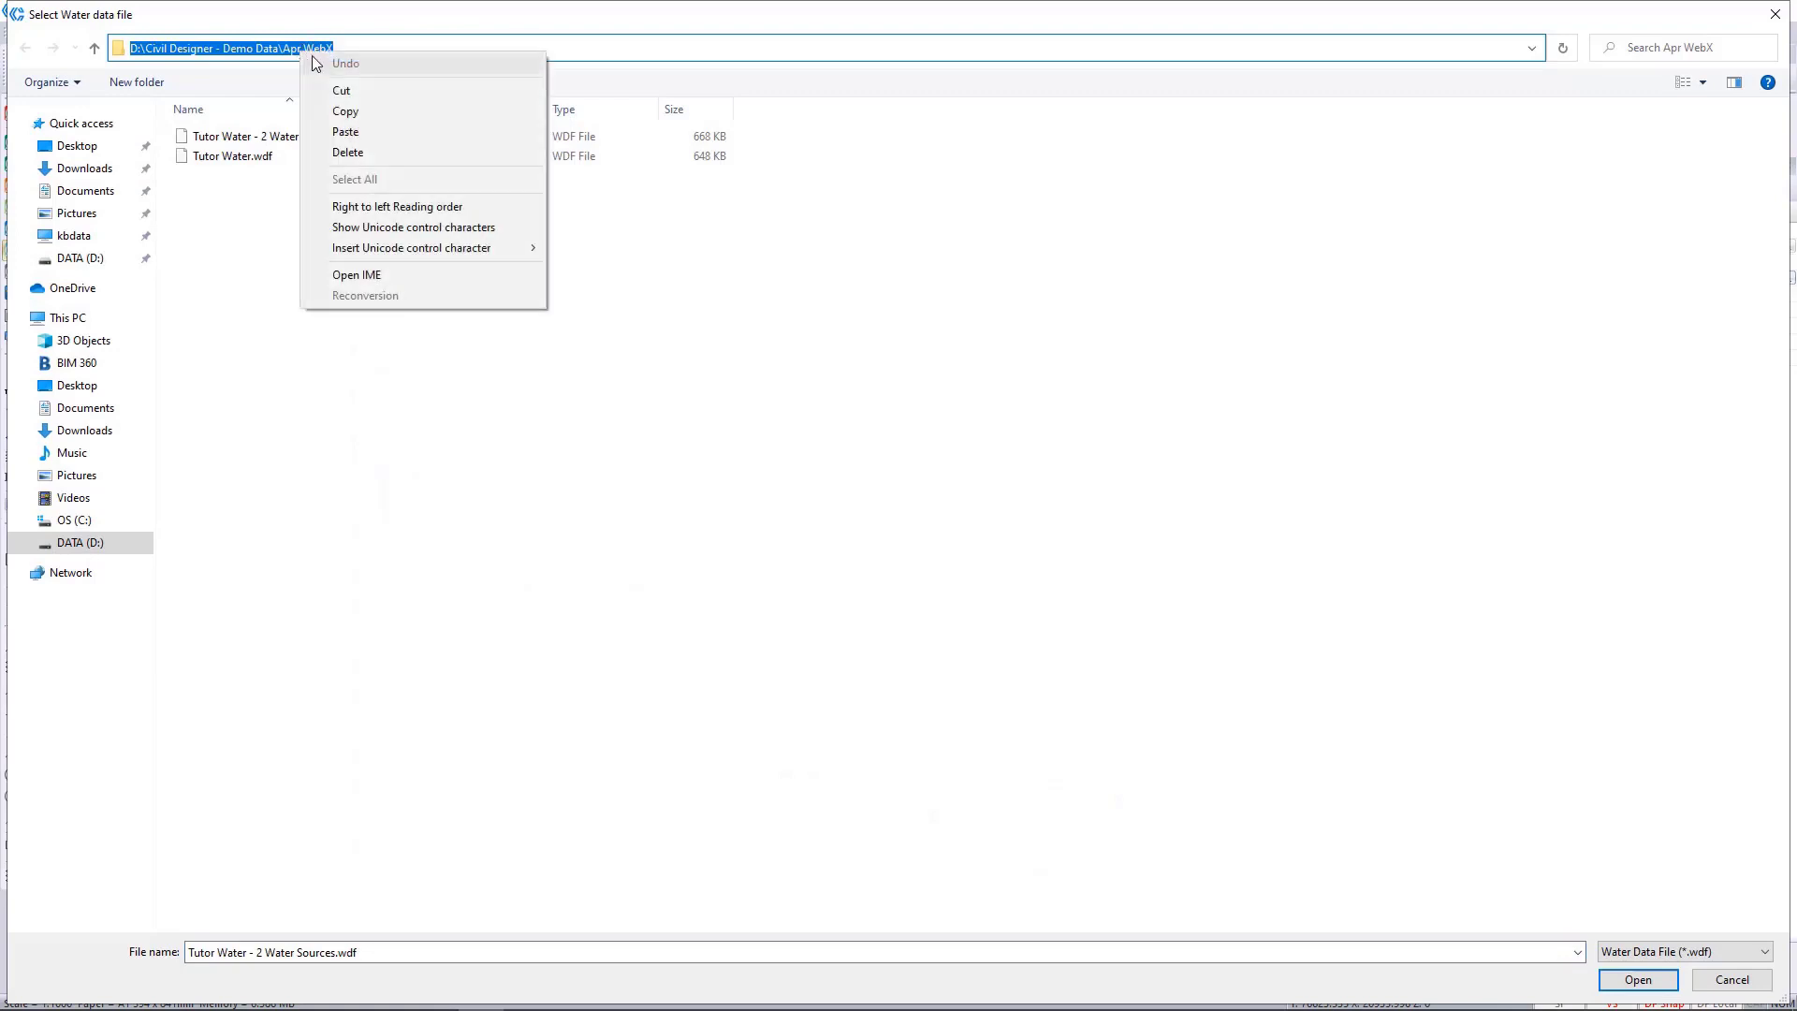
click(415, 112)
click(913, 459)
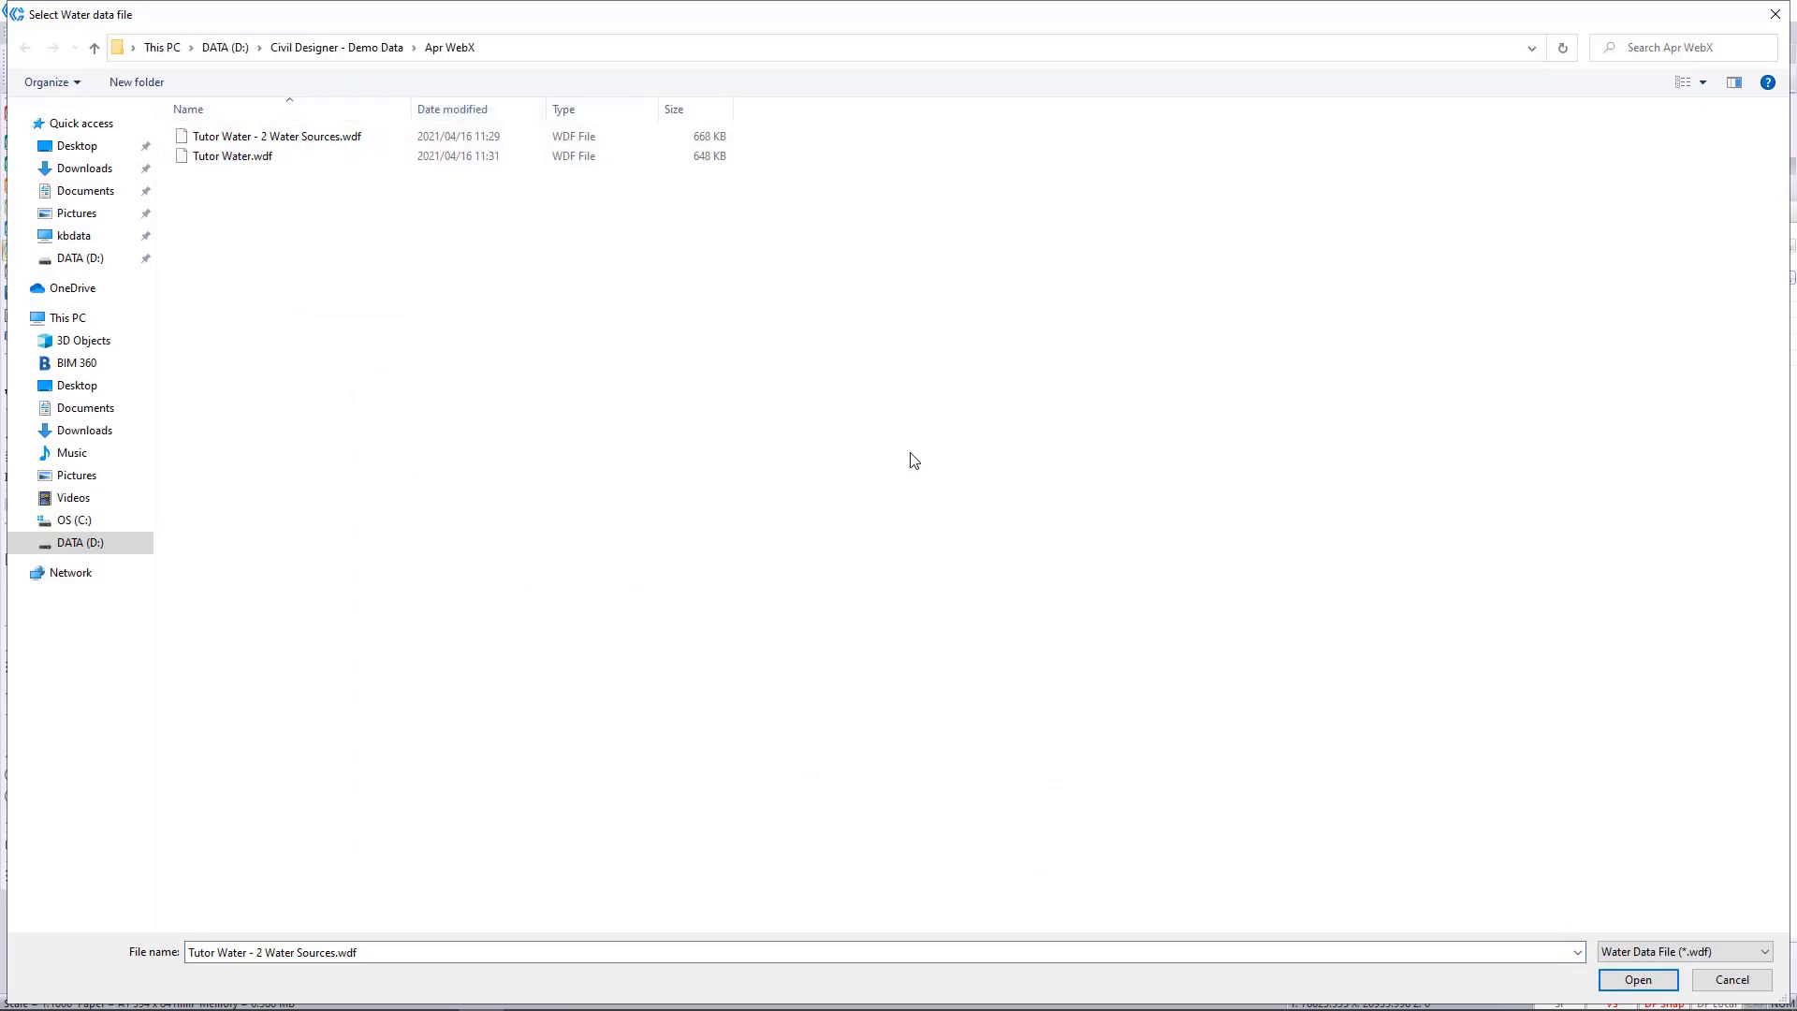
Open the copied folder path D:\Civil Designer - Demo Data\Apr WebX in a new File Explorer window.
key(super+e)
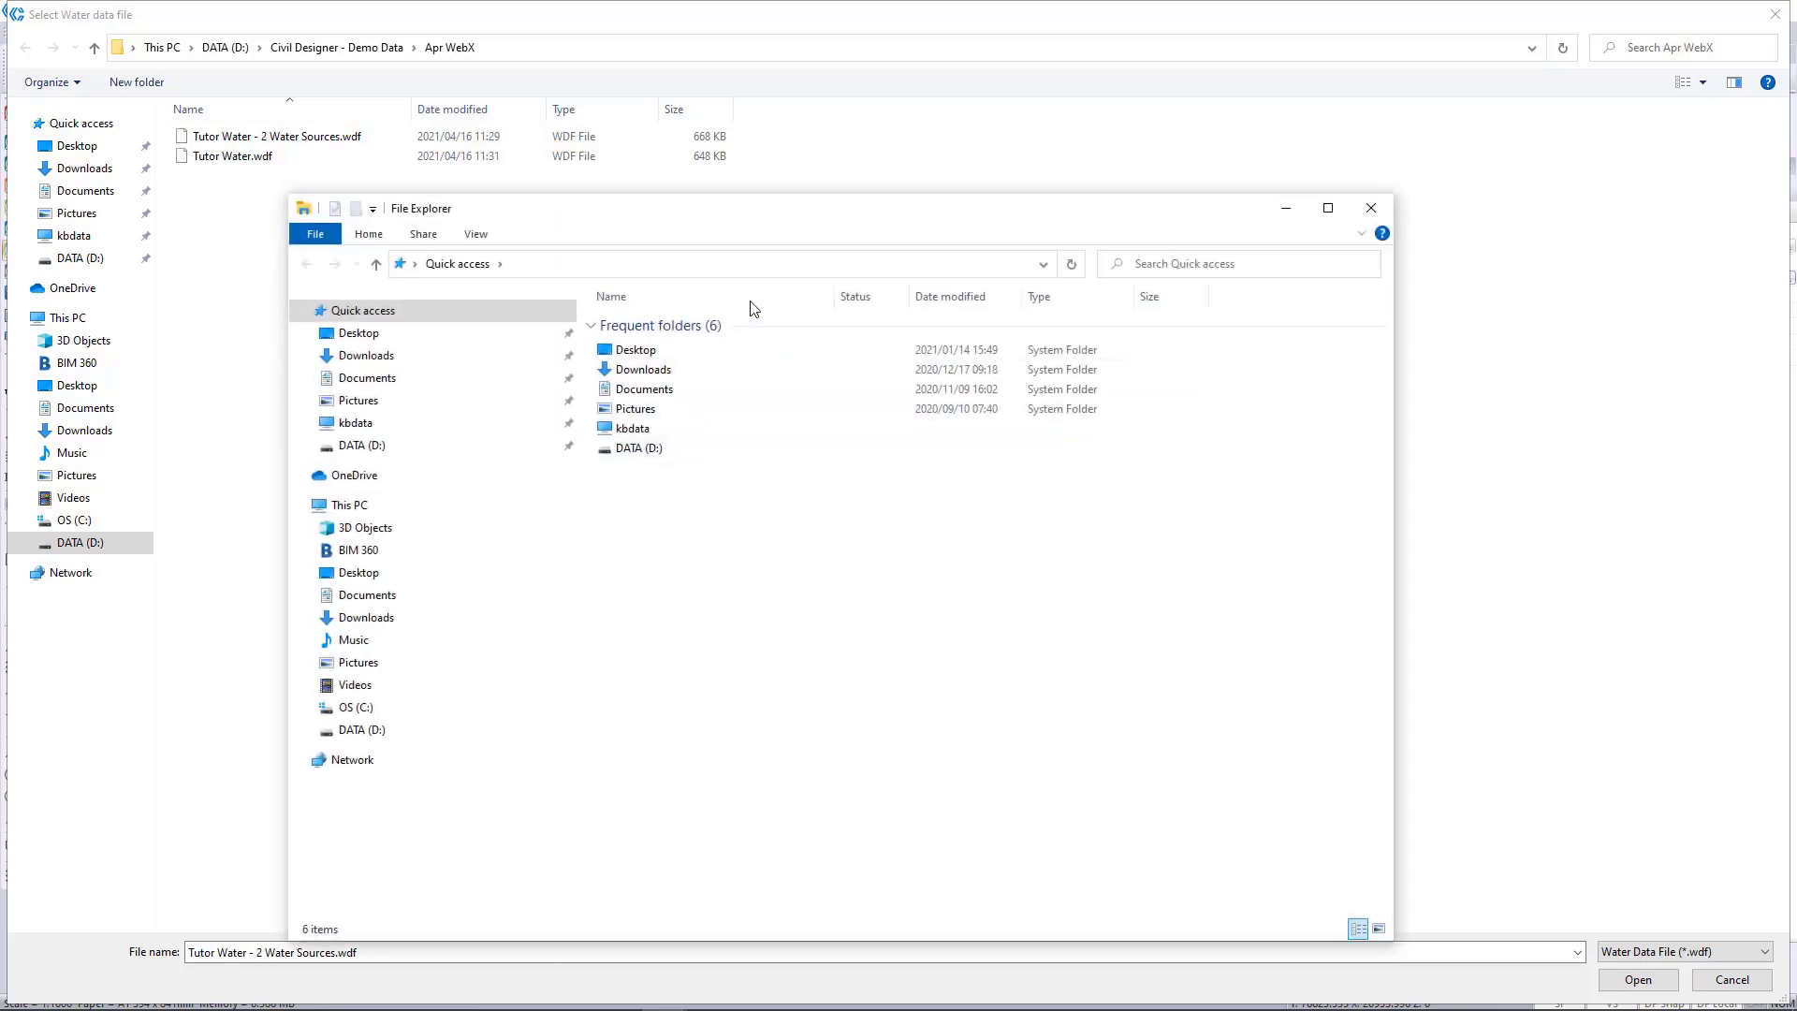
click(709, 265)
right_click(705, 262)
click(782, 340)
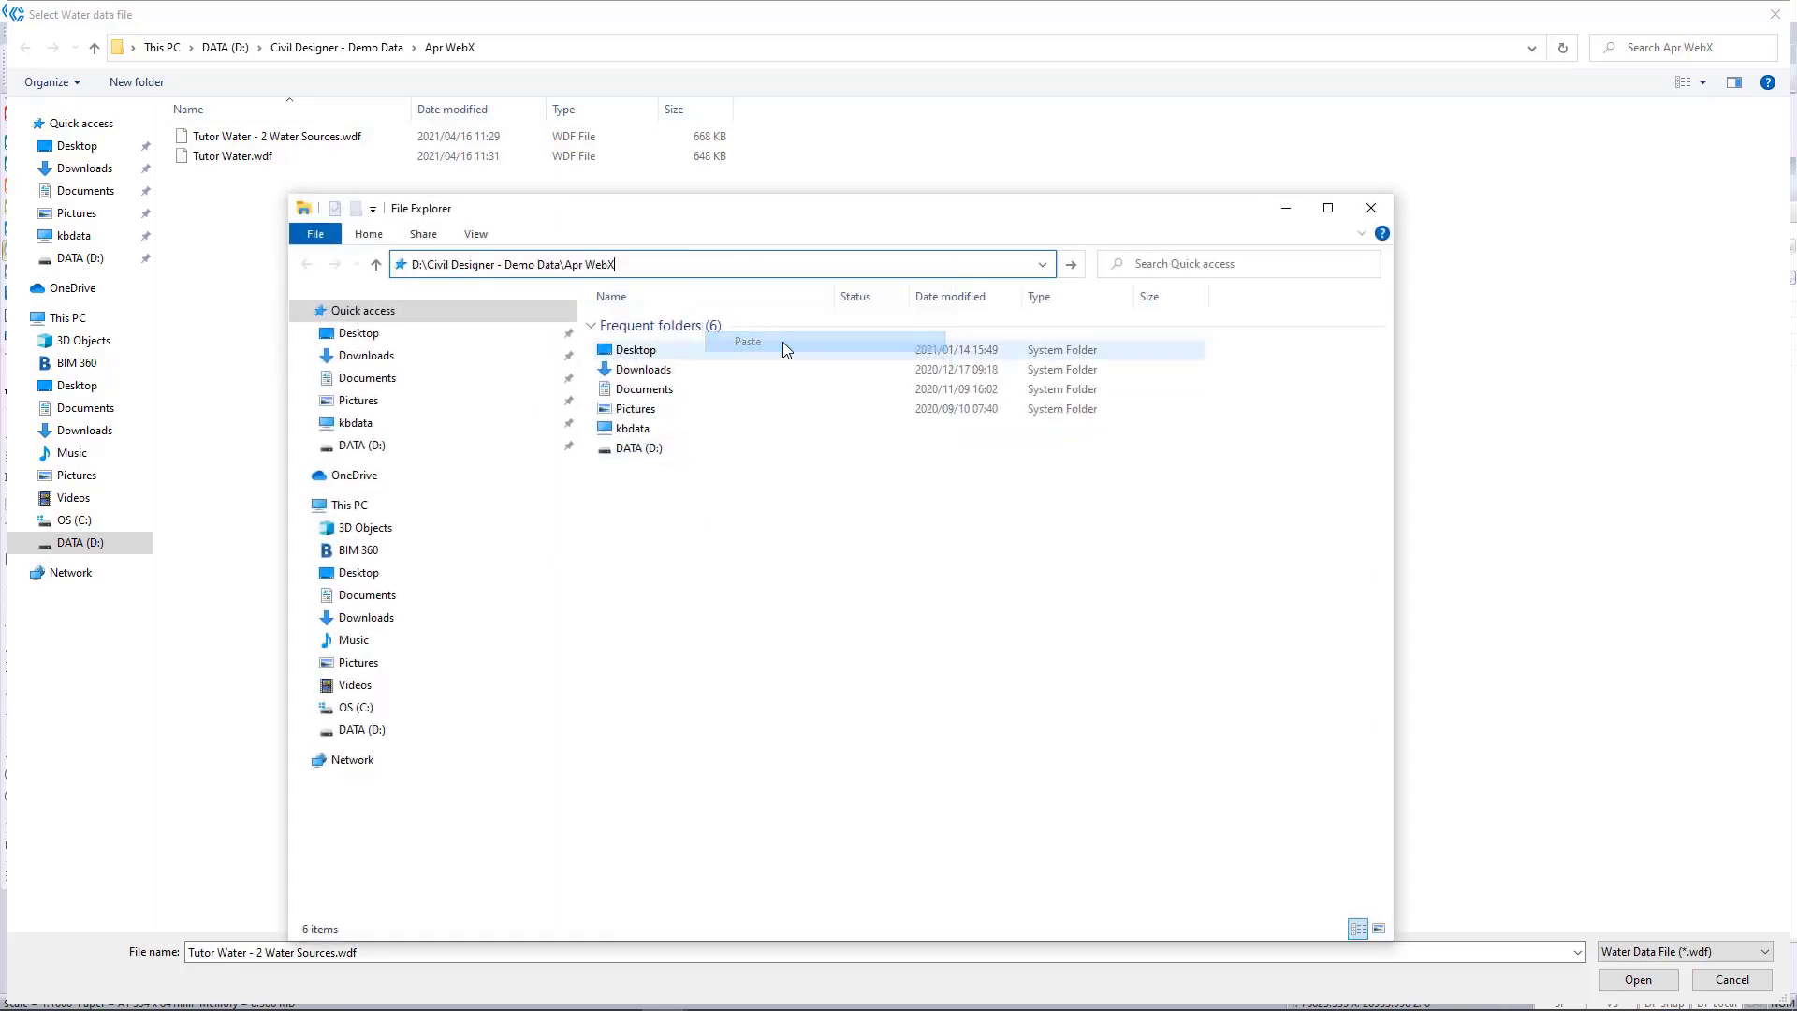
key(Return)
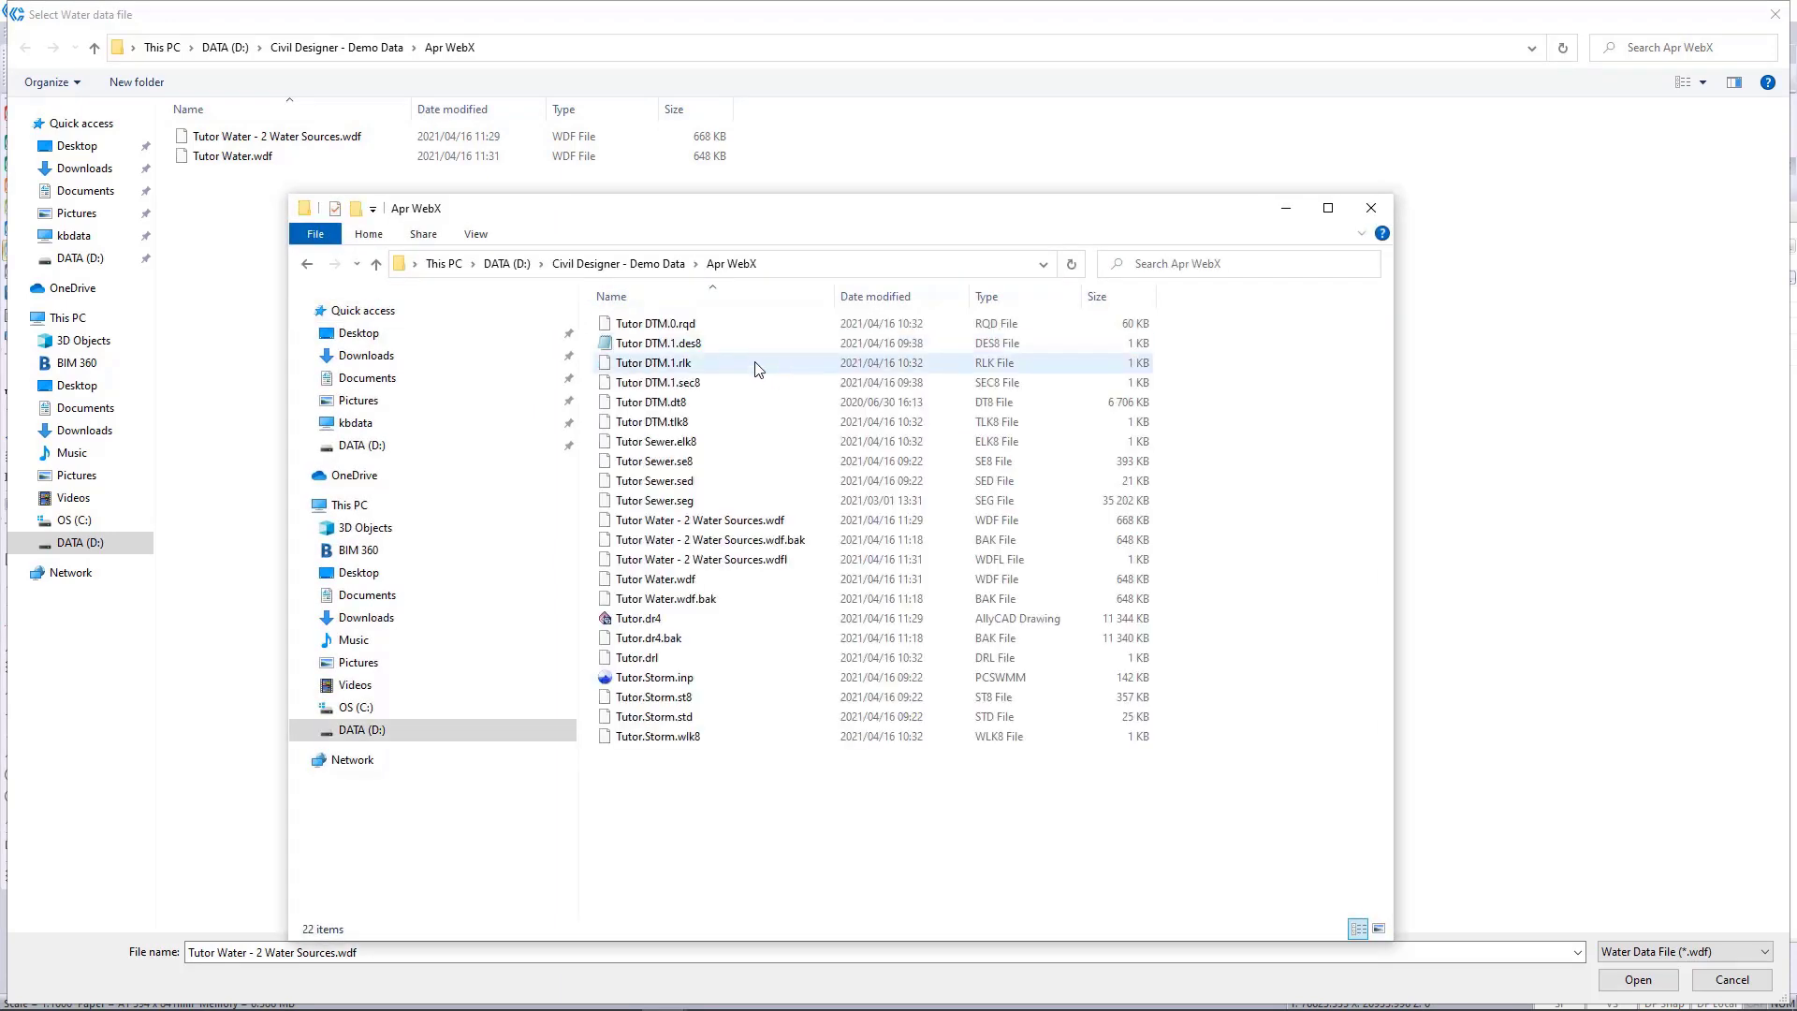
Try to rename the backup file Tutor Water.wdf.bak as Tutor Water.wdf by removing its .bak extension.
right_click(721, 611)
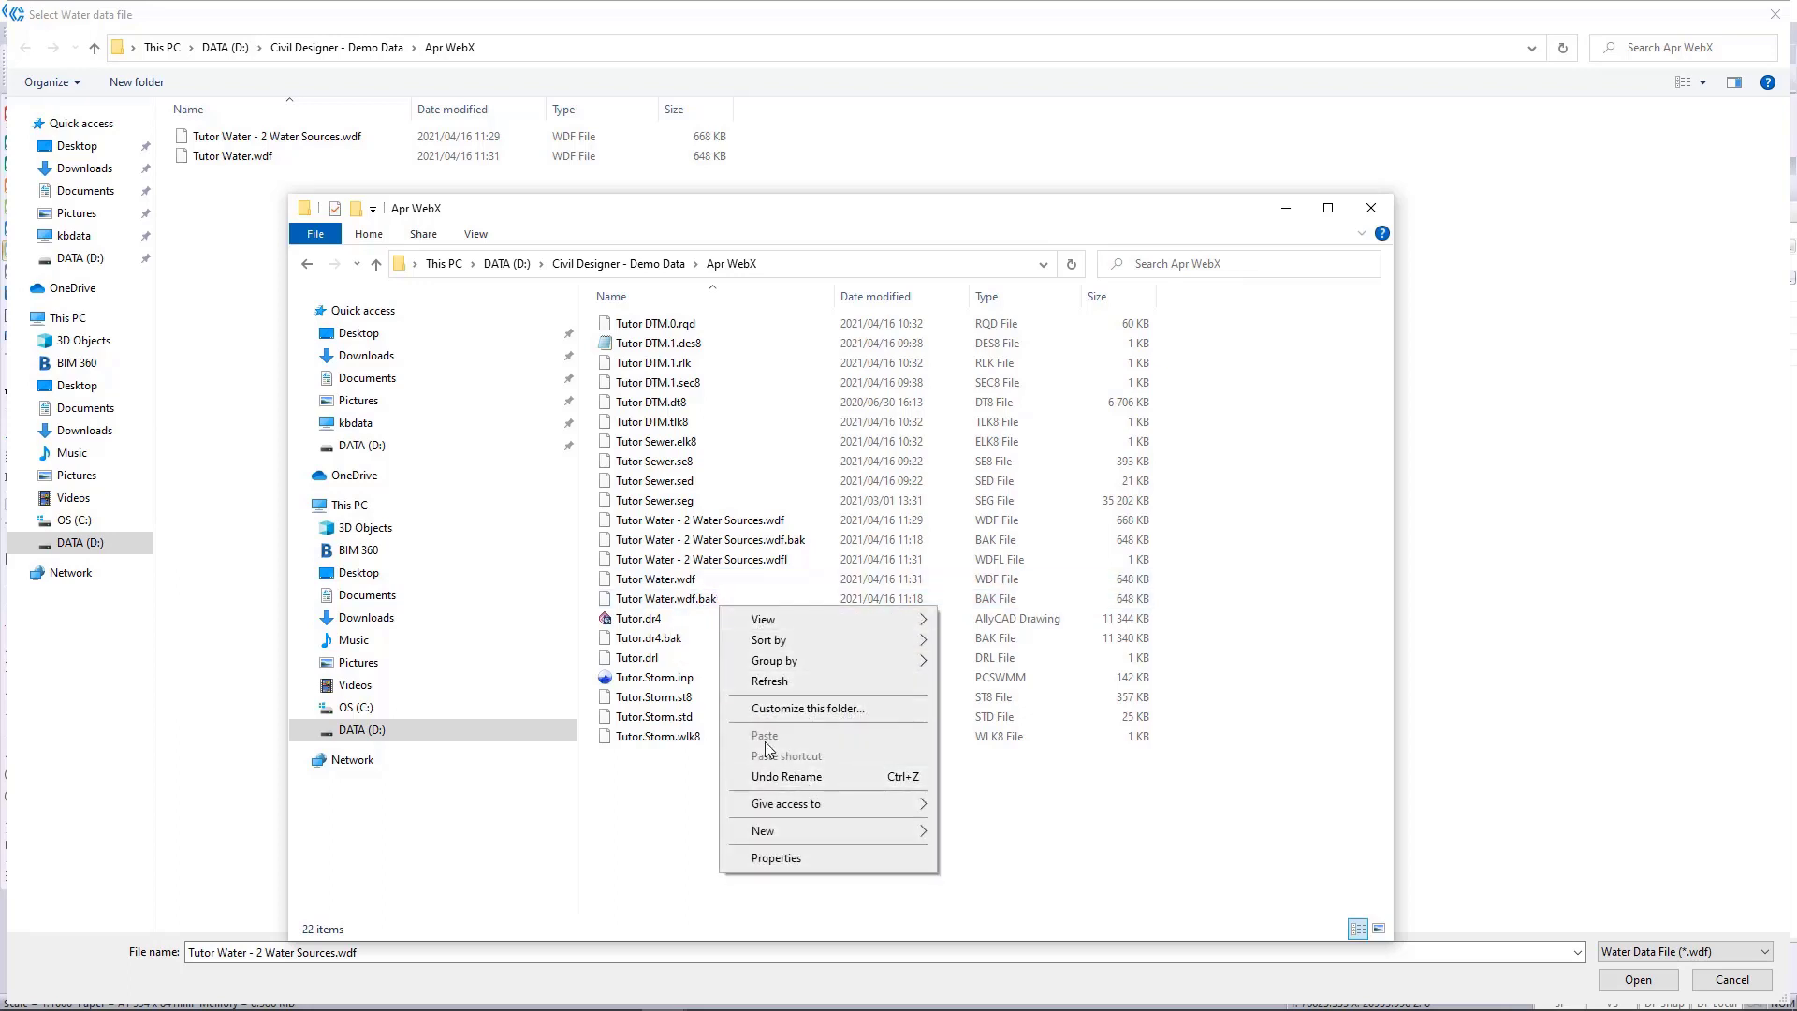
click(688, 600)
right_click(686, 598)
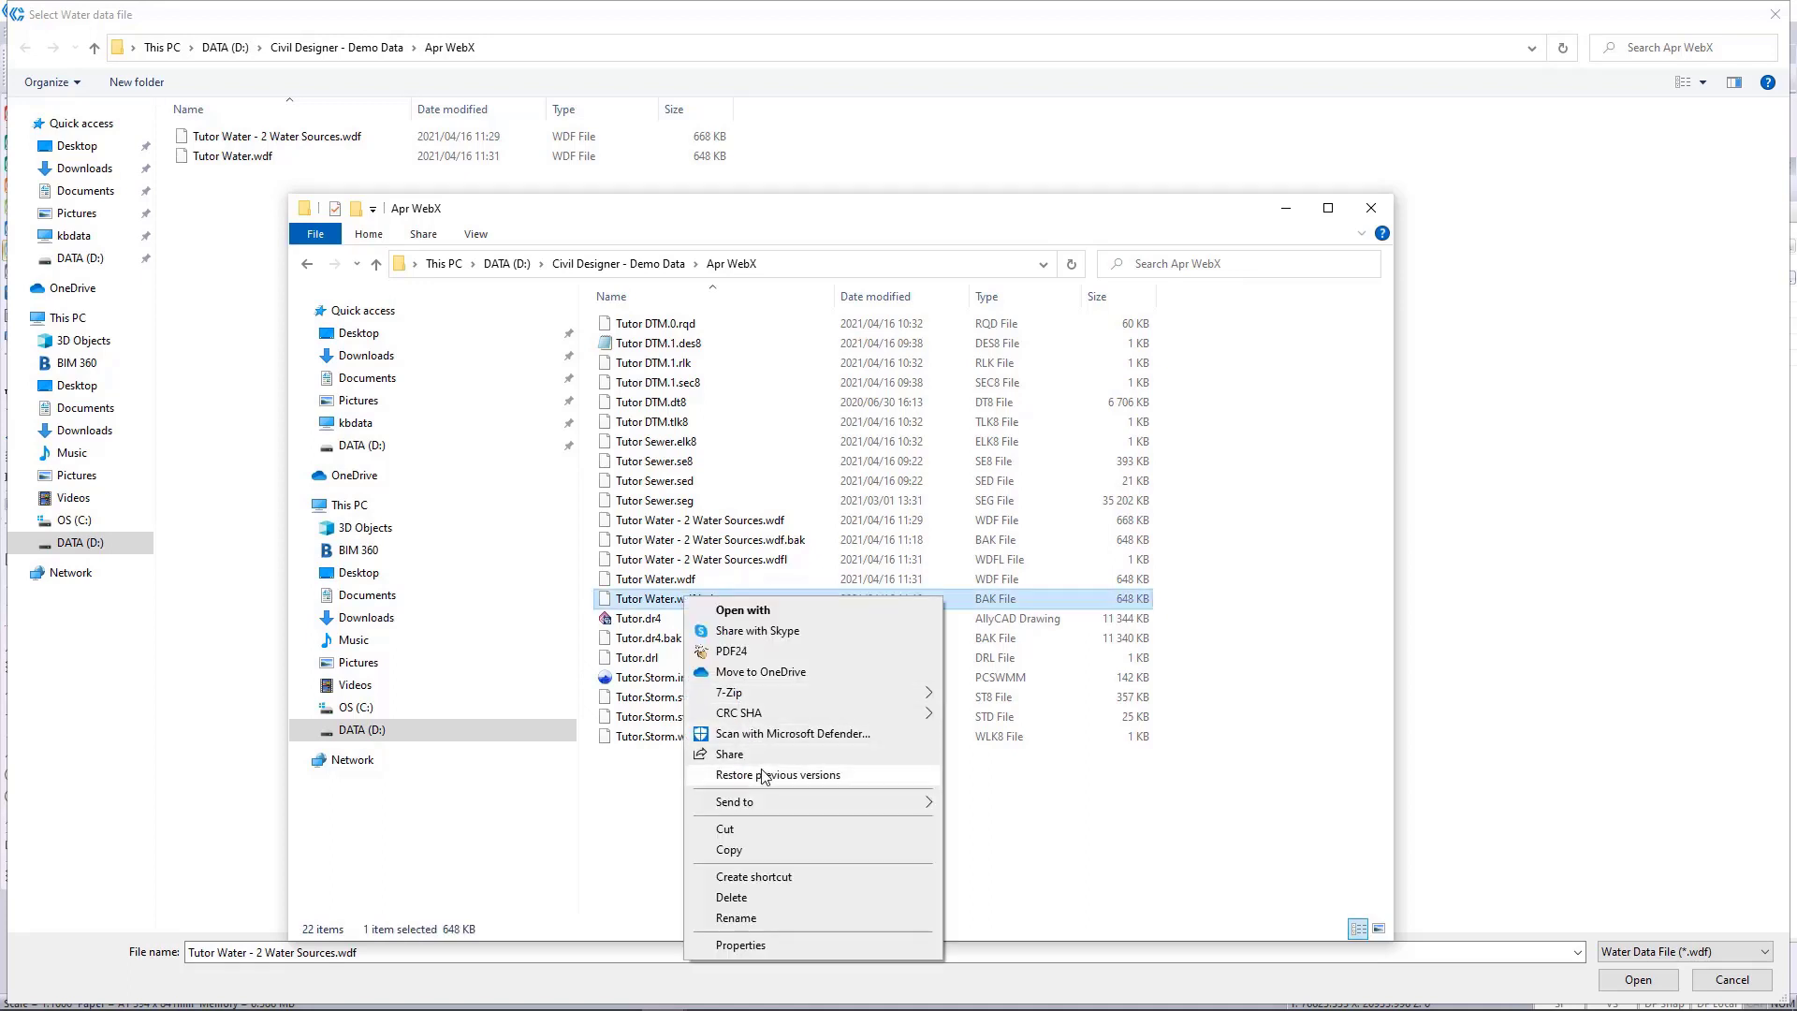
click(736, 917)
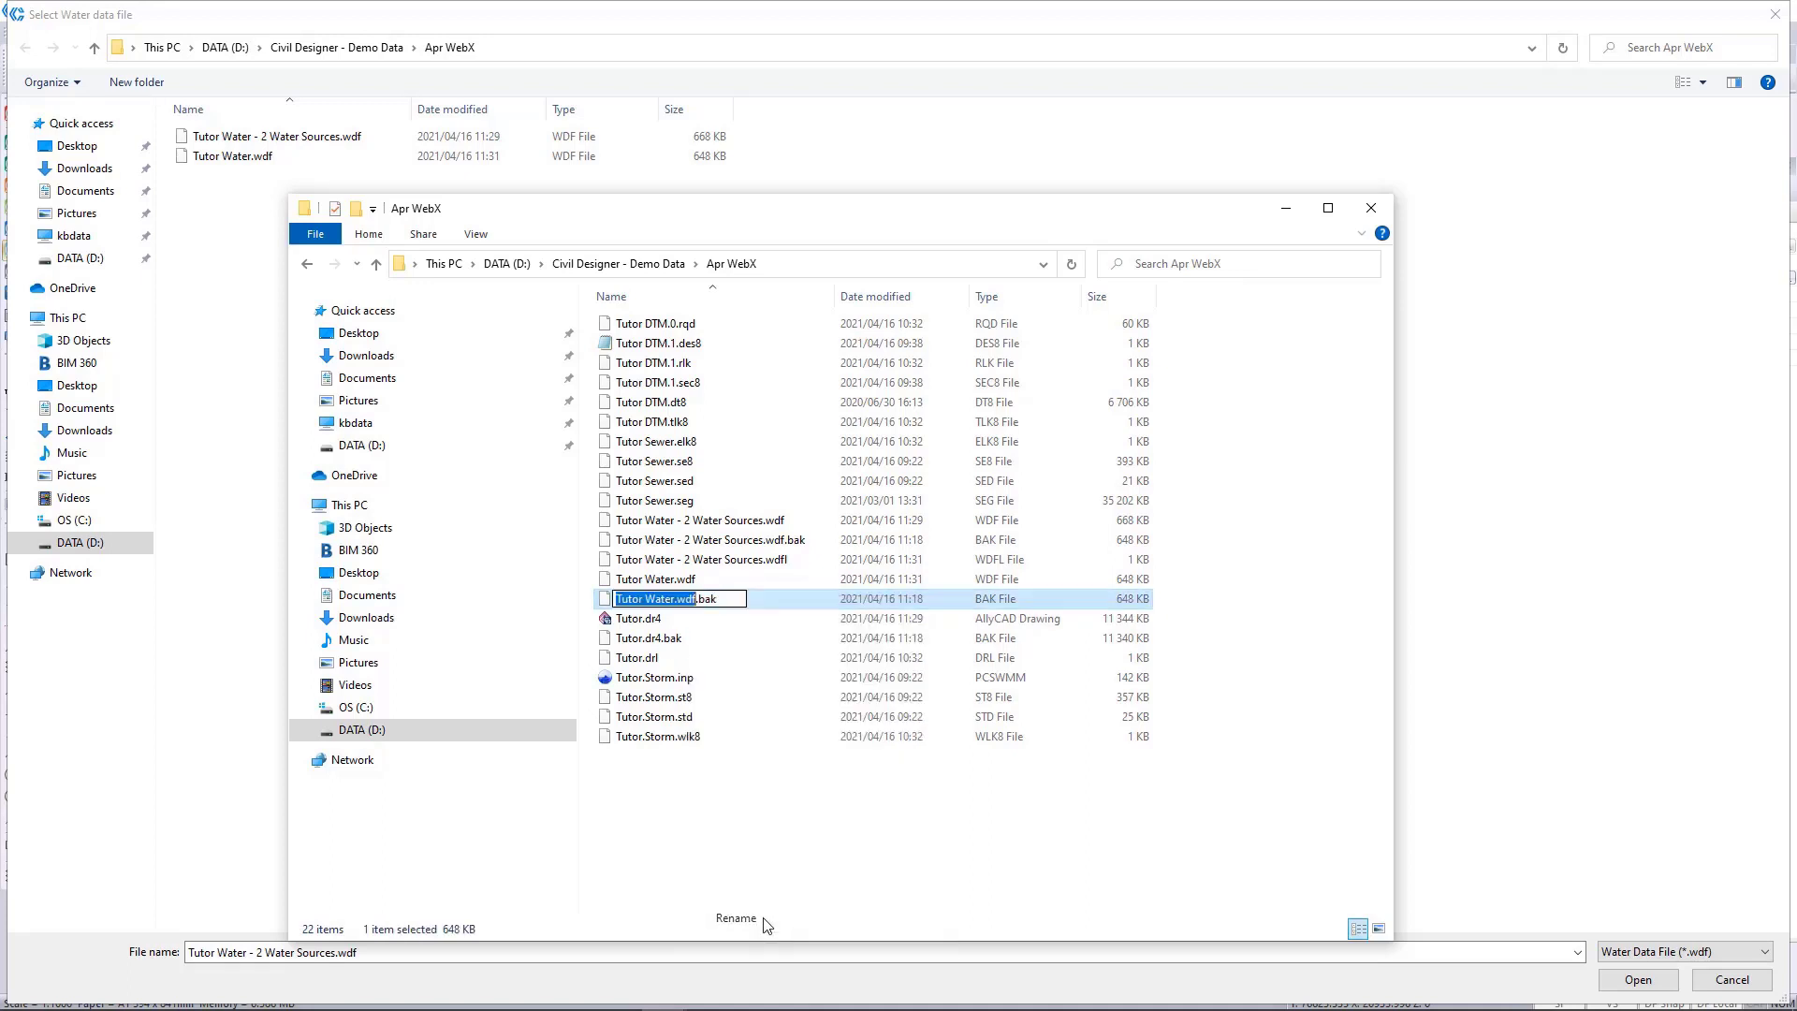
click(726, 597)
key(BackSpace)
key(BackSpace)
key(BackSpace)
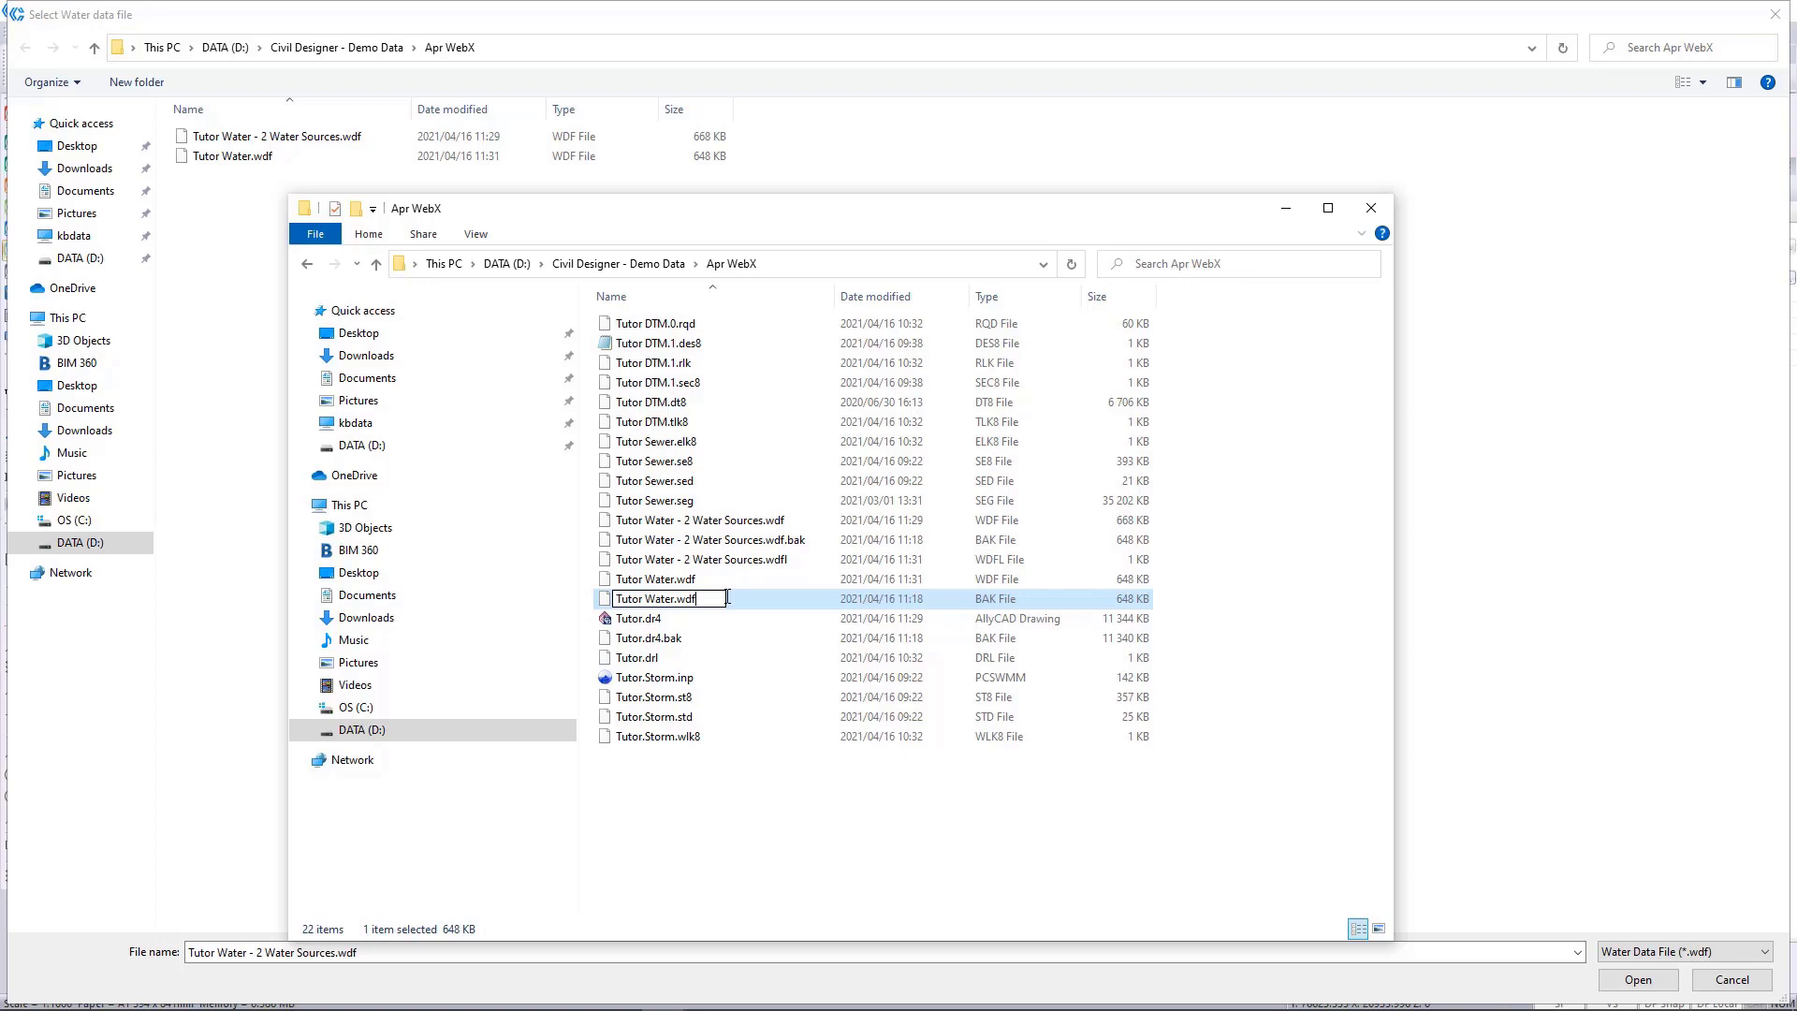
key(Escape)
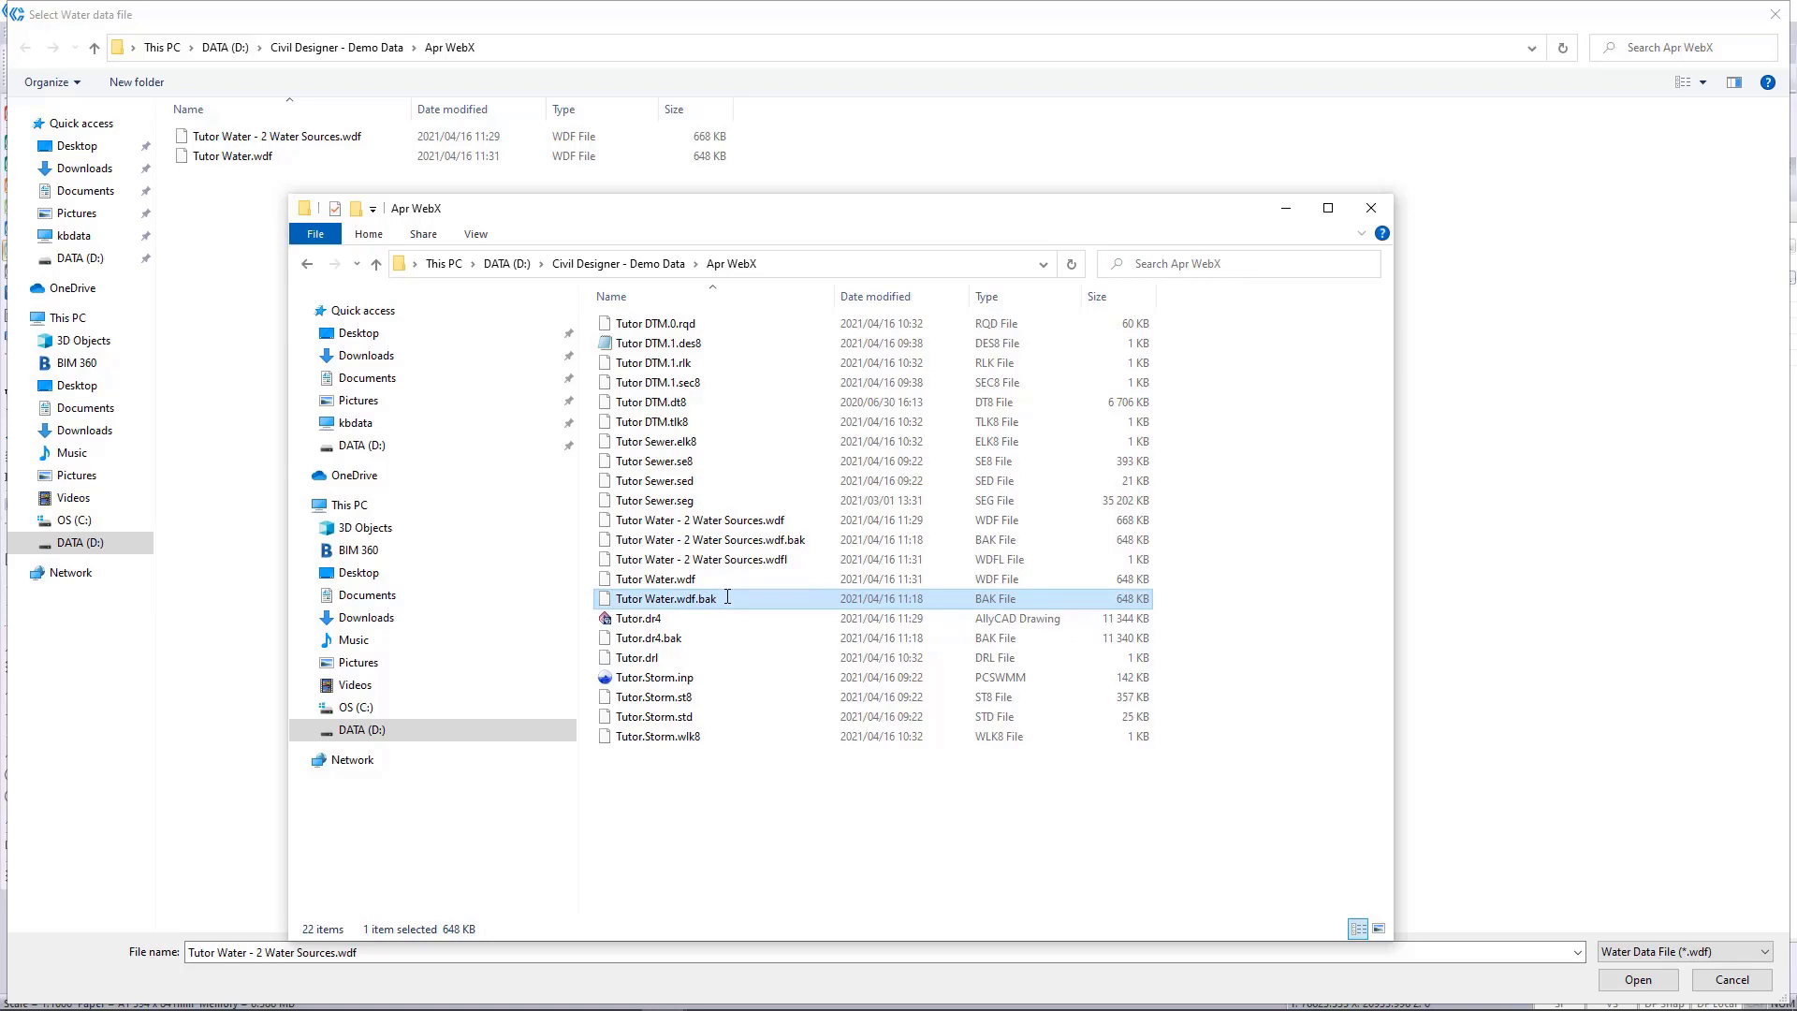
Switch back to Civil Designer and close the water data file selection and the project settings without changing anything.
key(super)
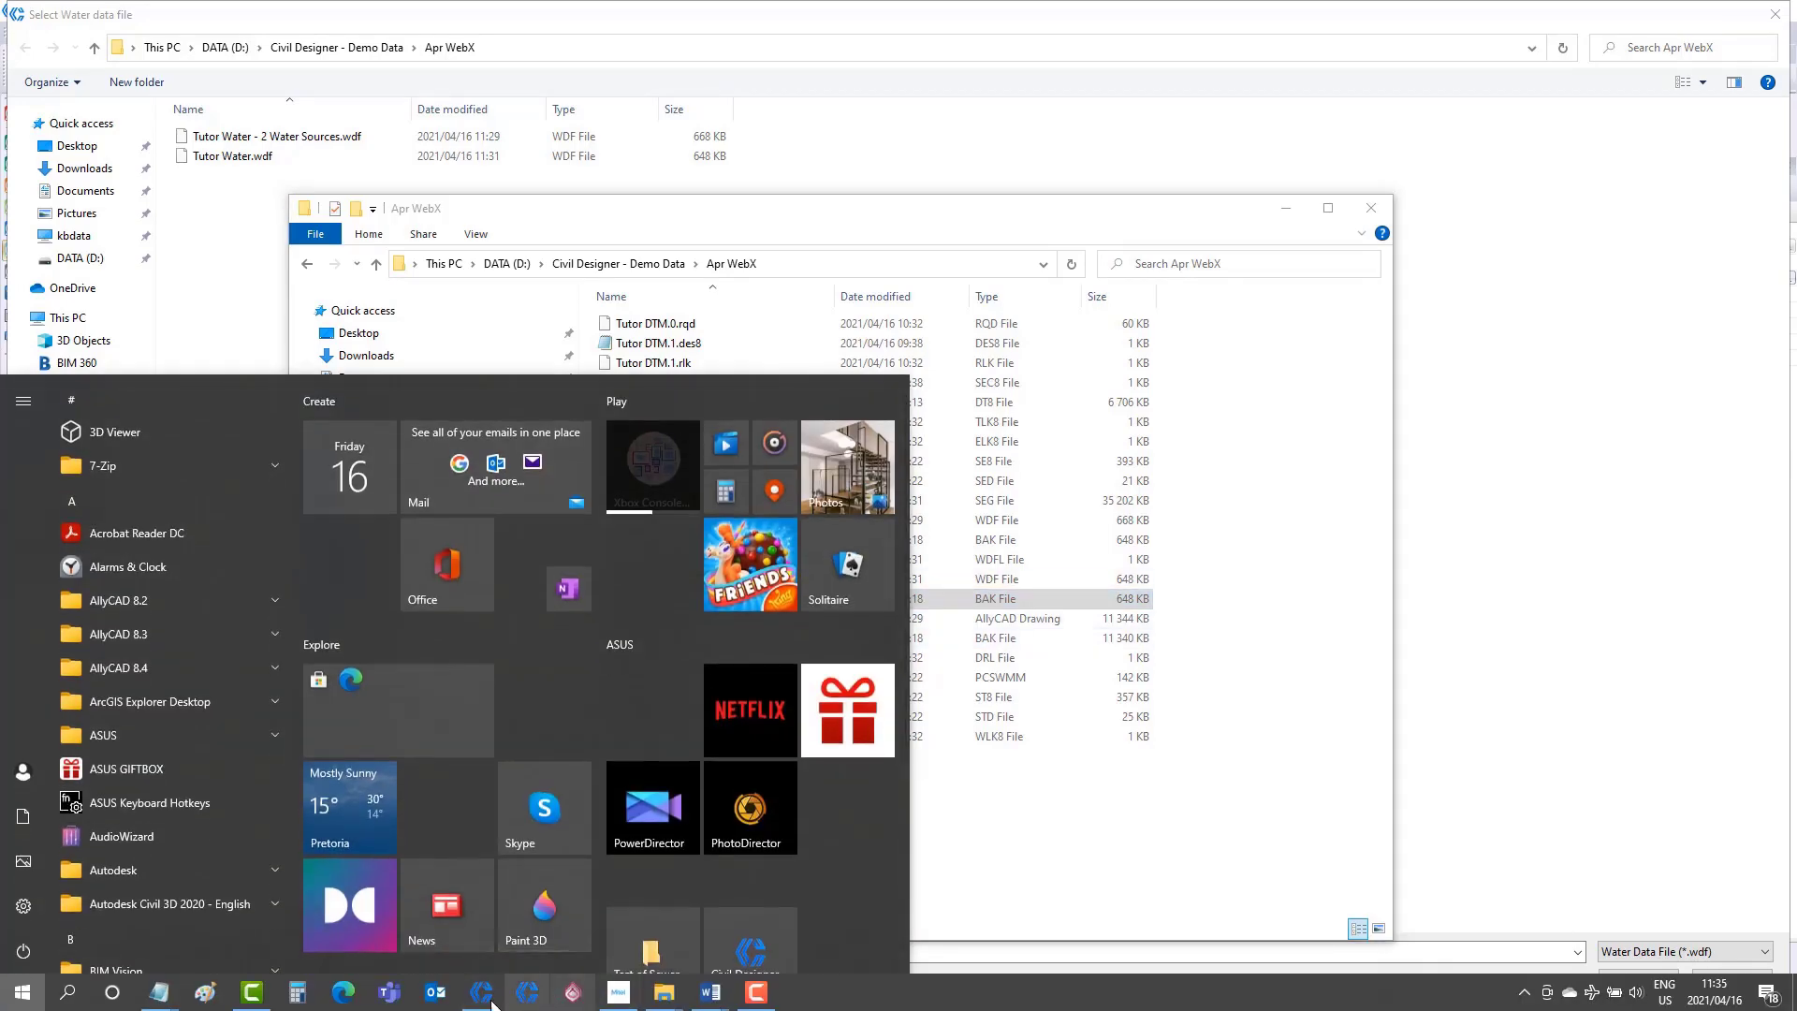
click(483, 992)
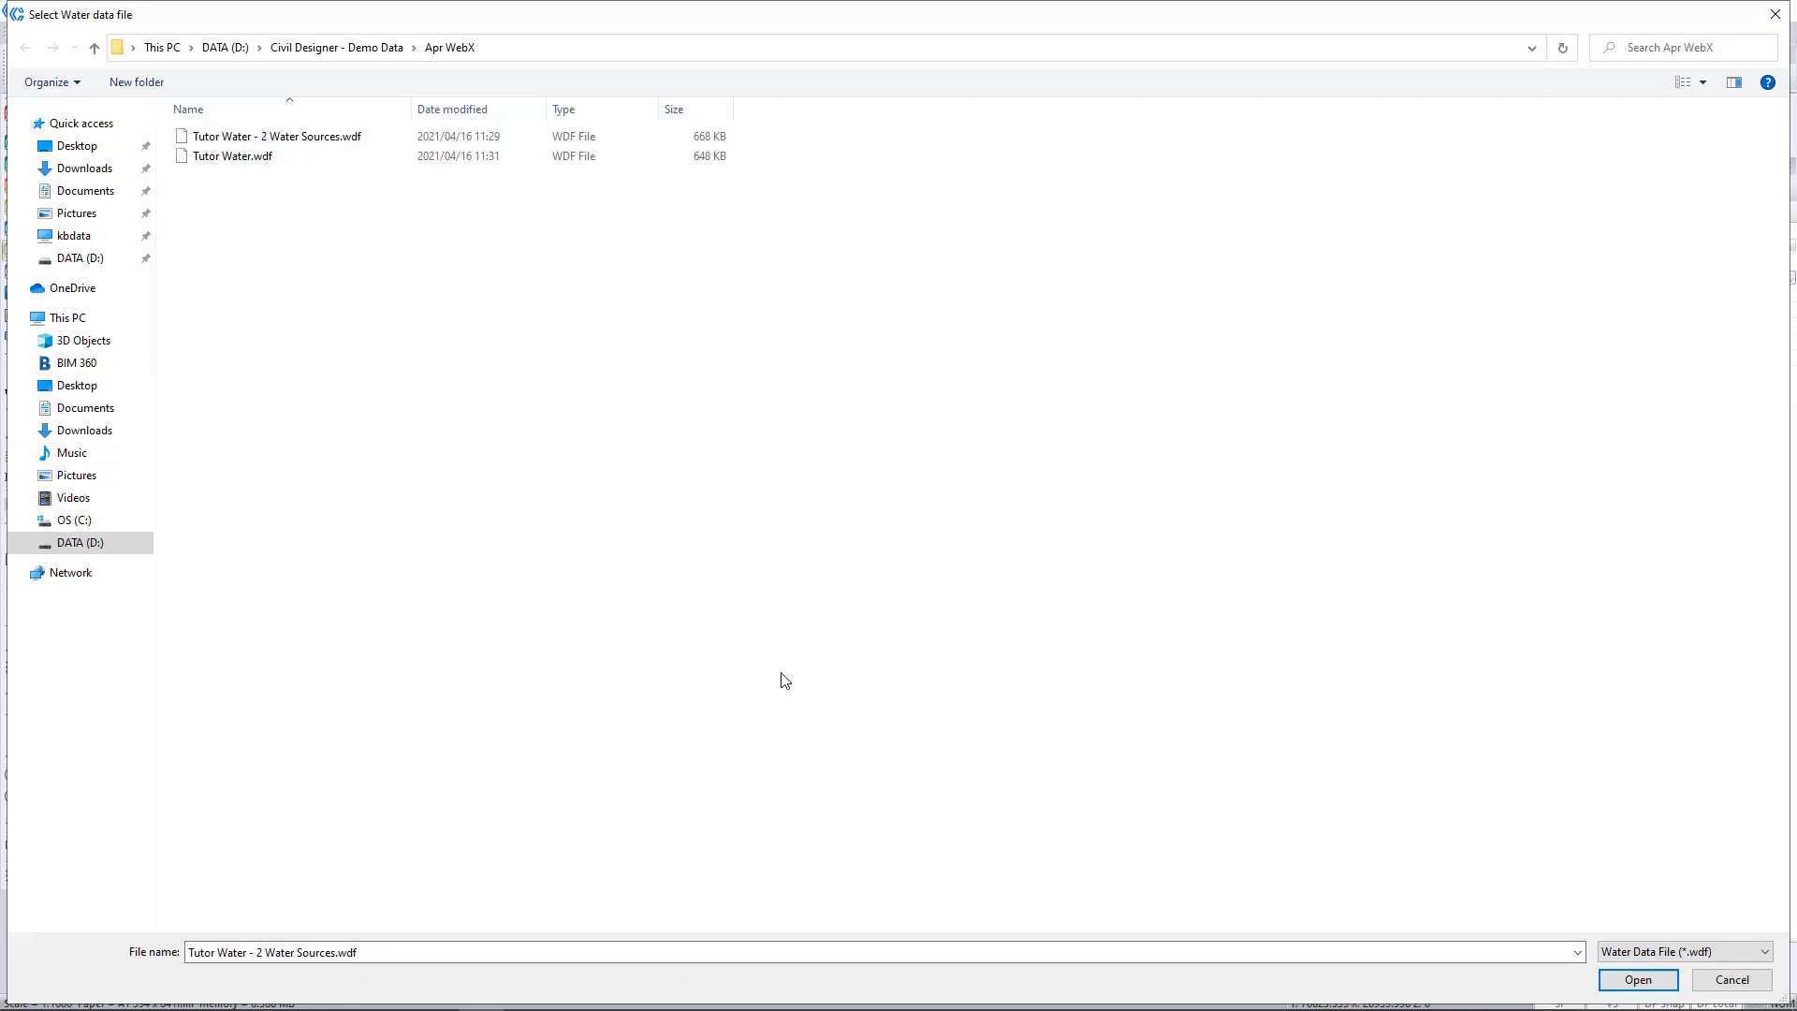
click(1724, 980)
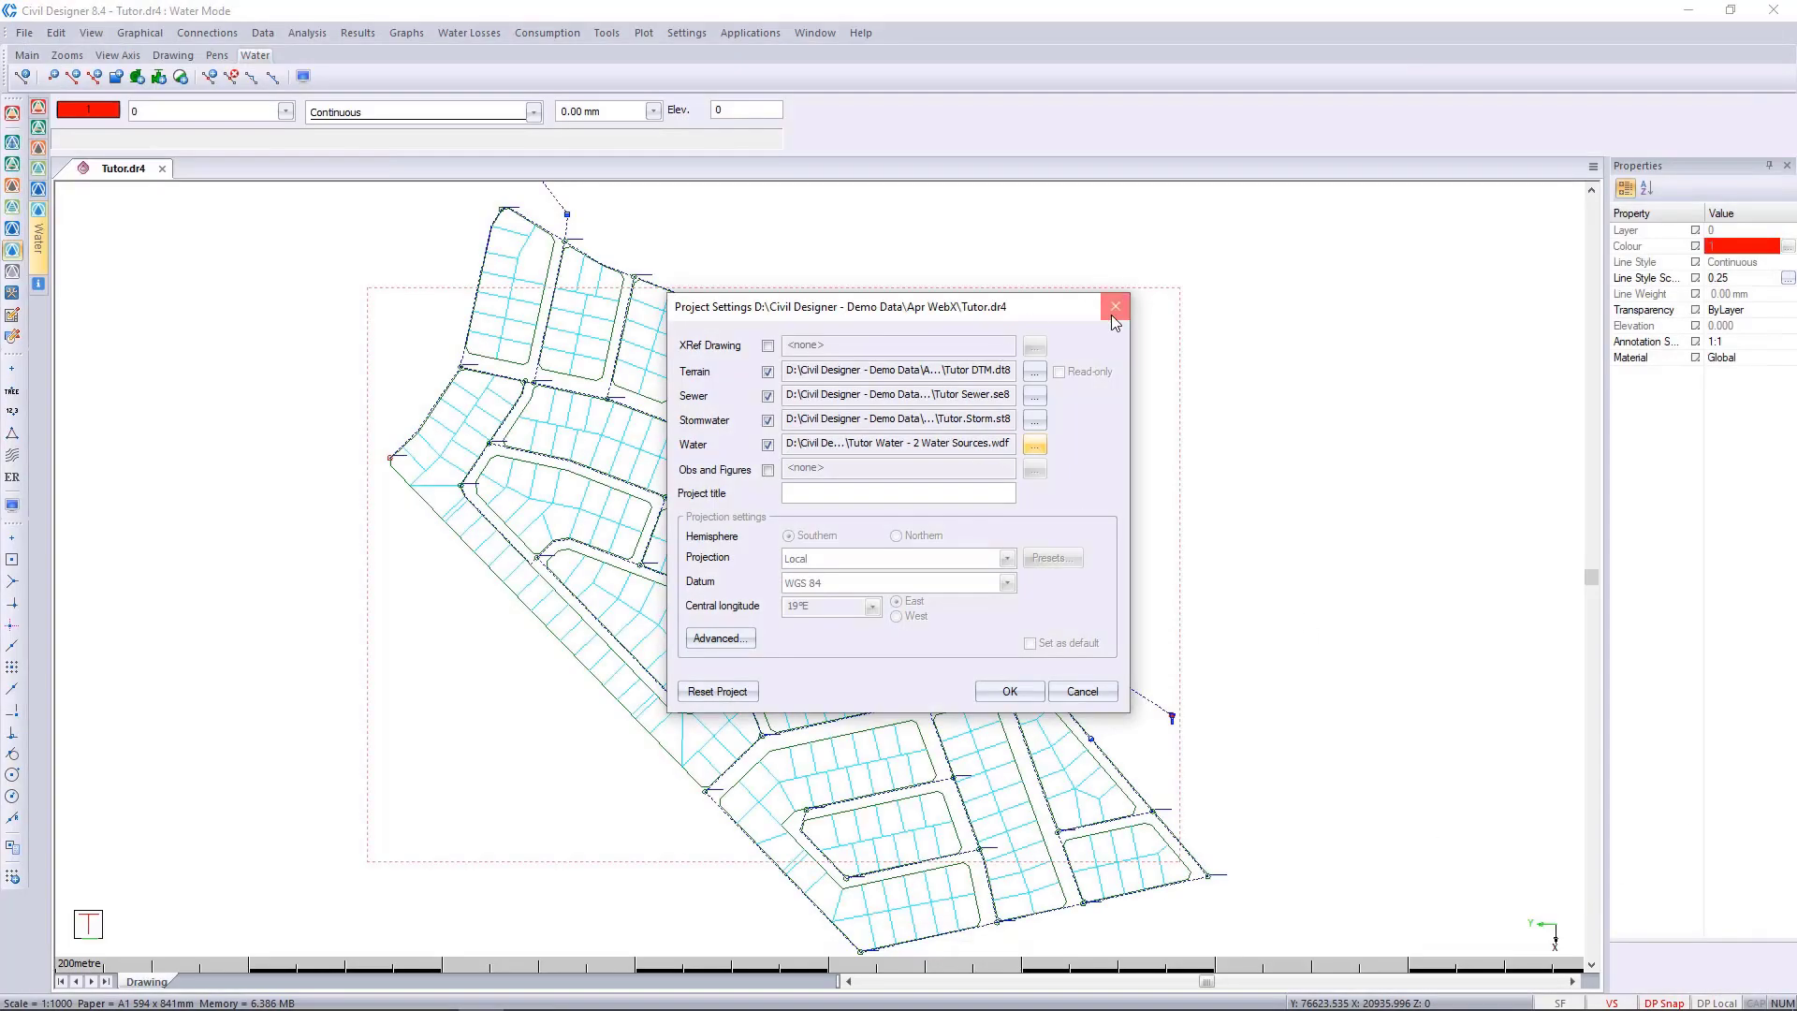
click(1114, 306)
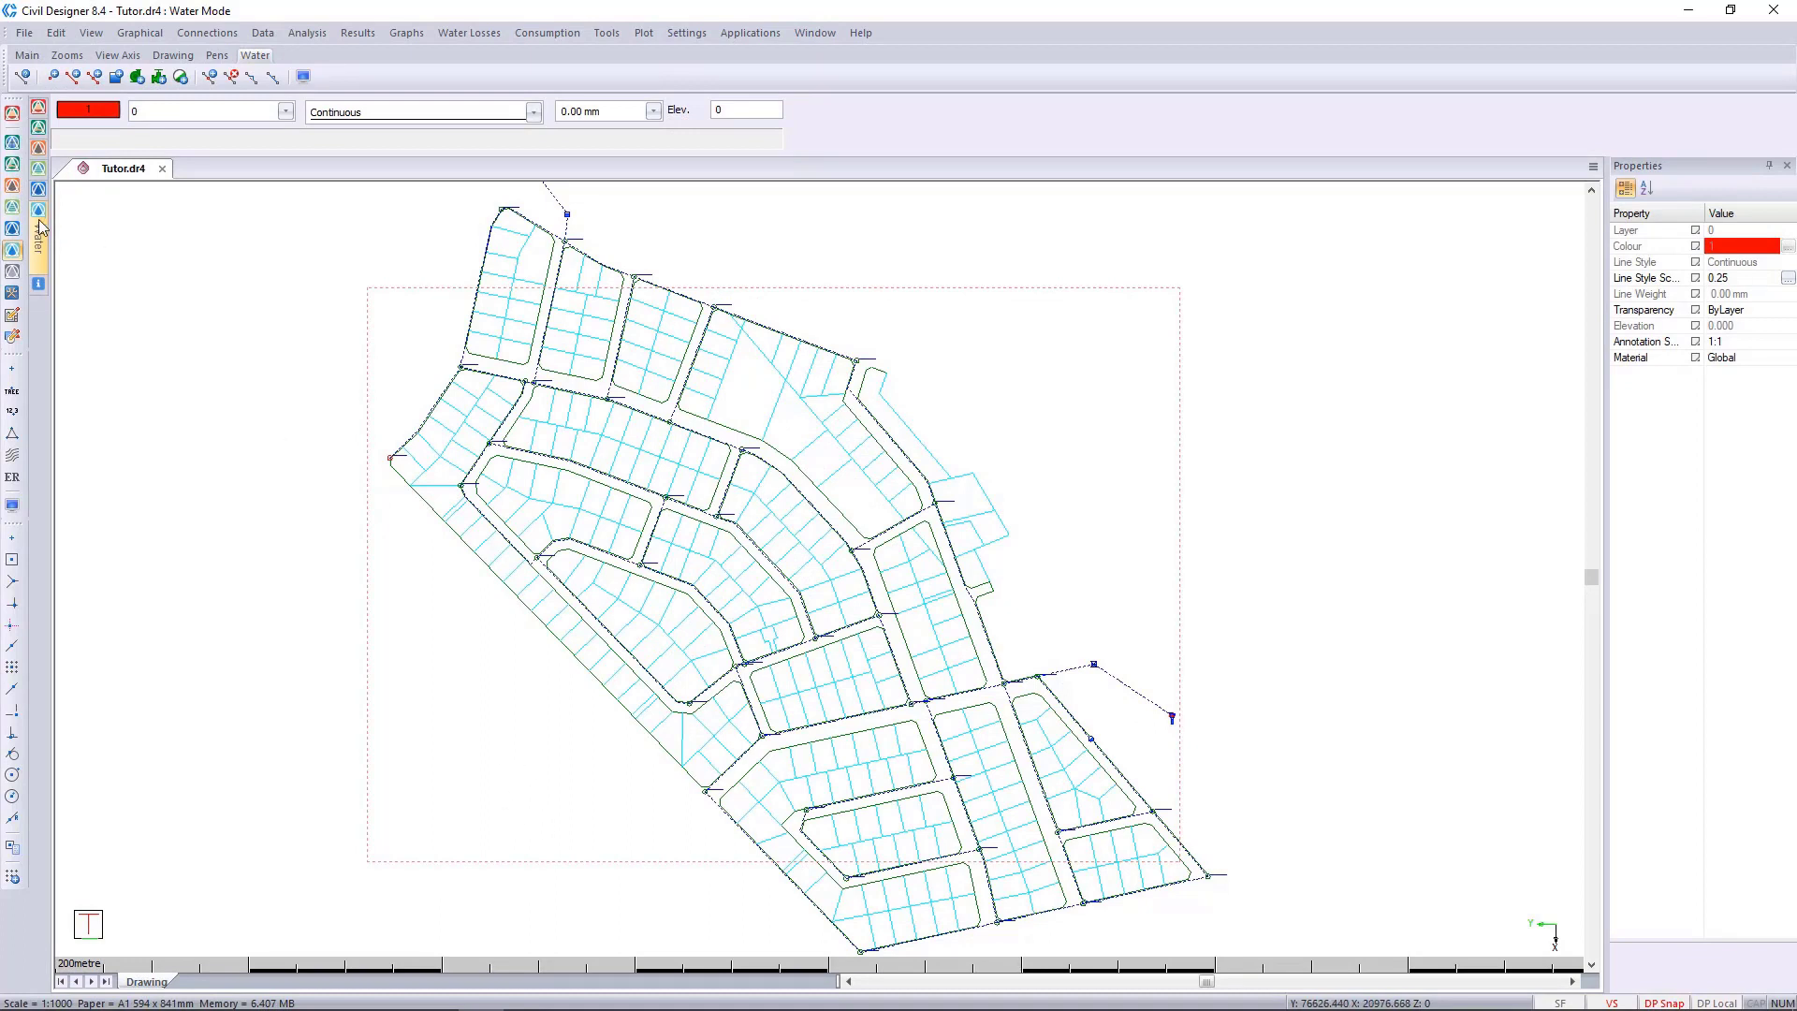
Switch to Sewer mode and turn on the display of the sewer layout.
click(13, 208)
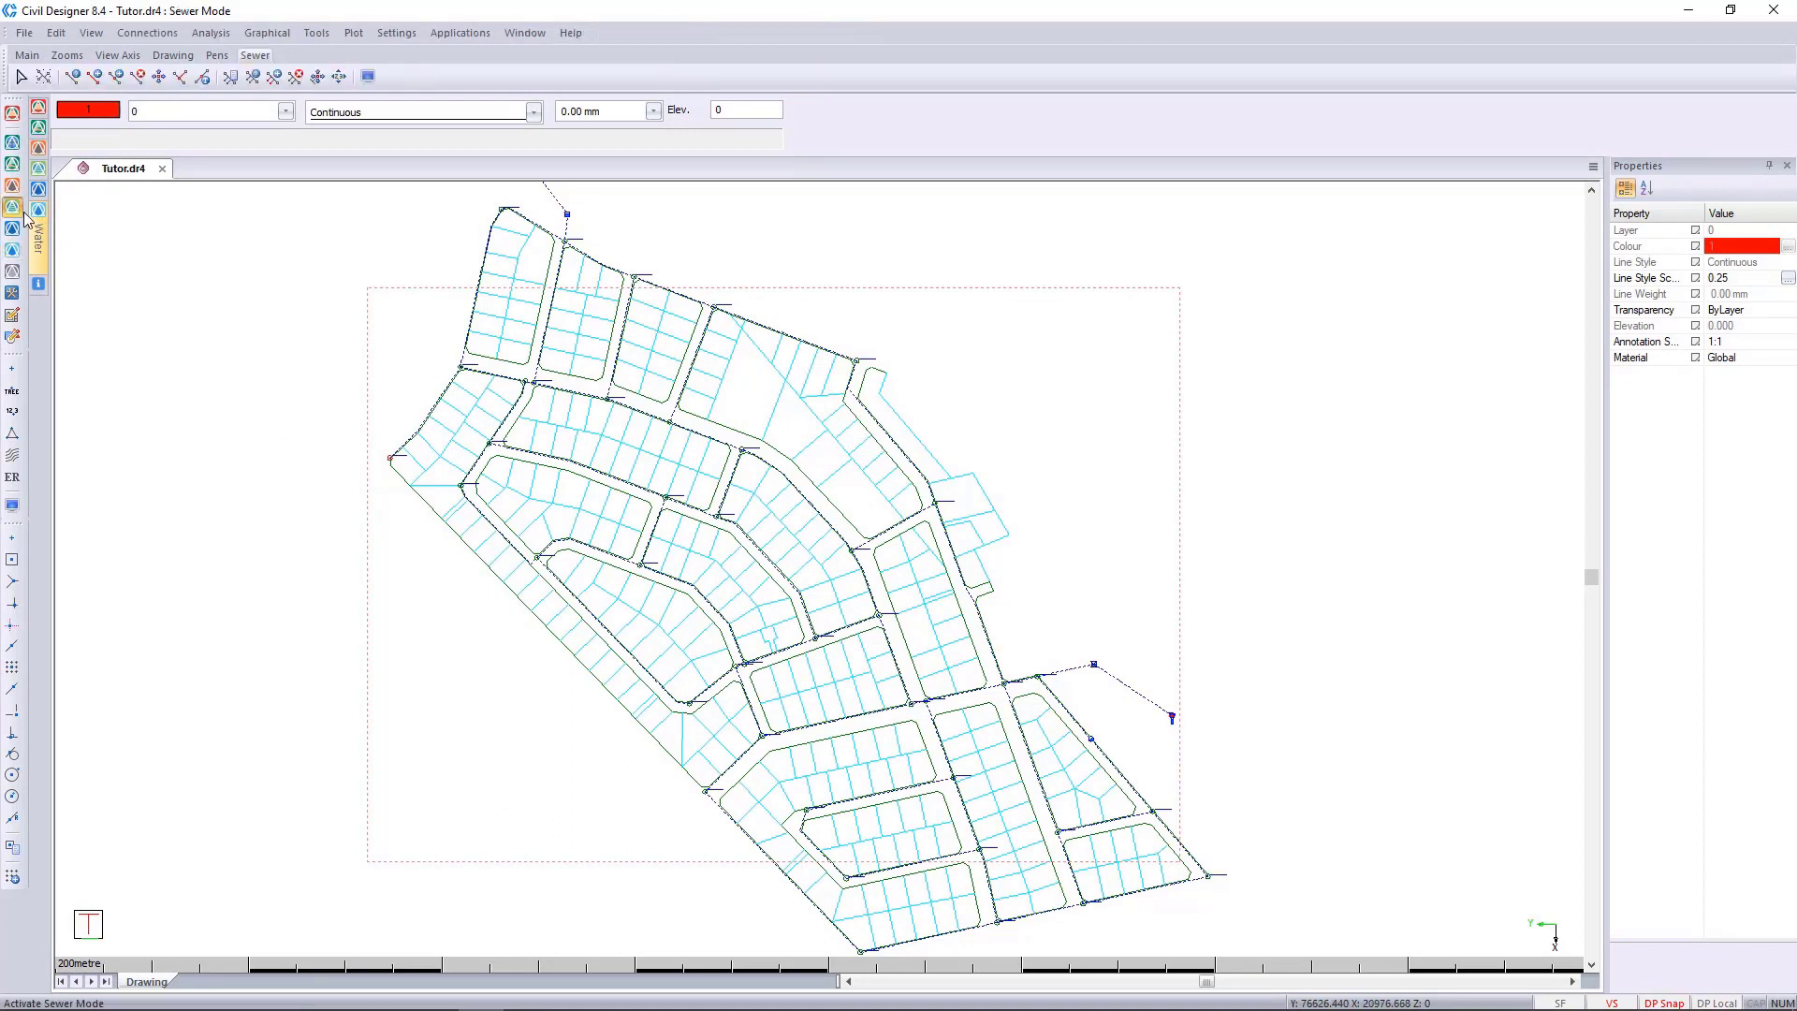
click(12, 505)
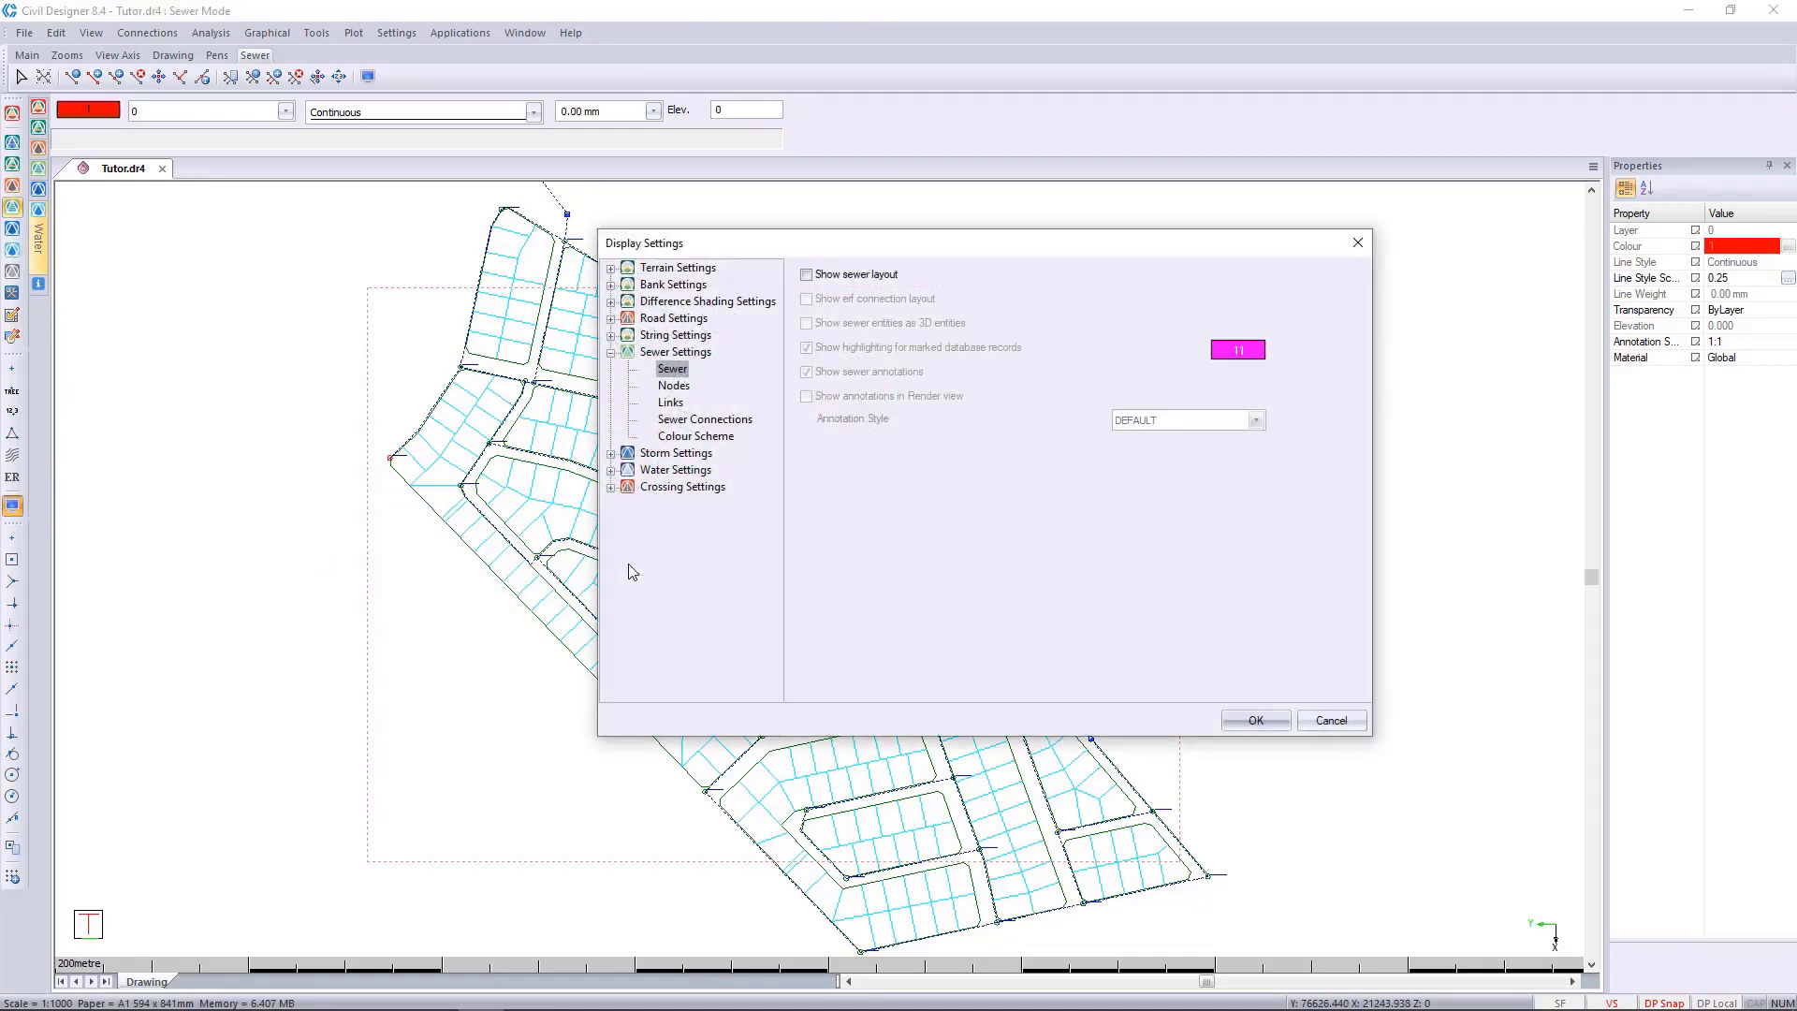
click(806, 274)
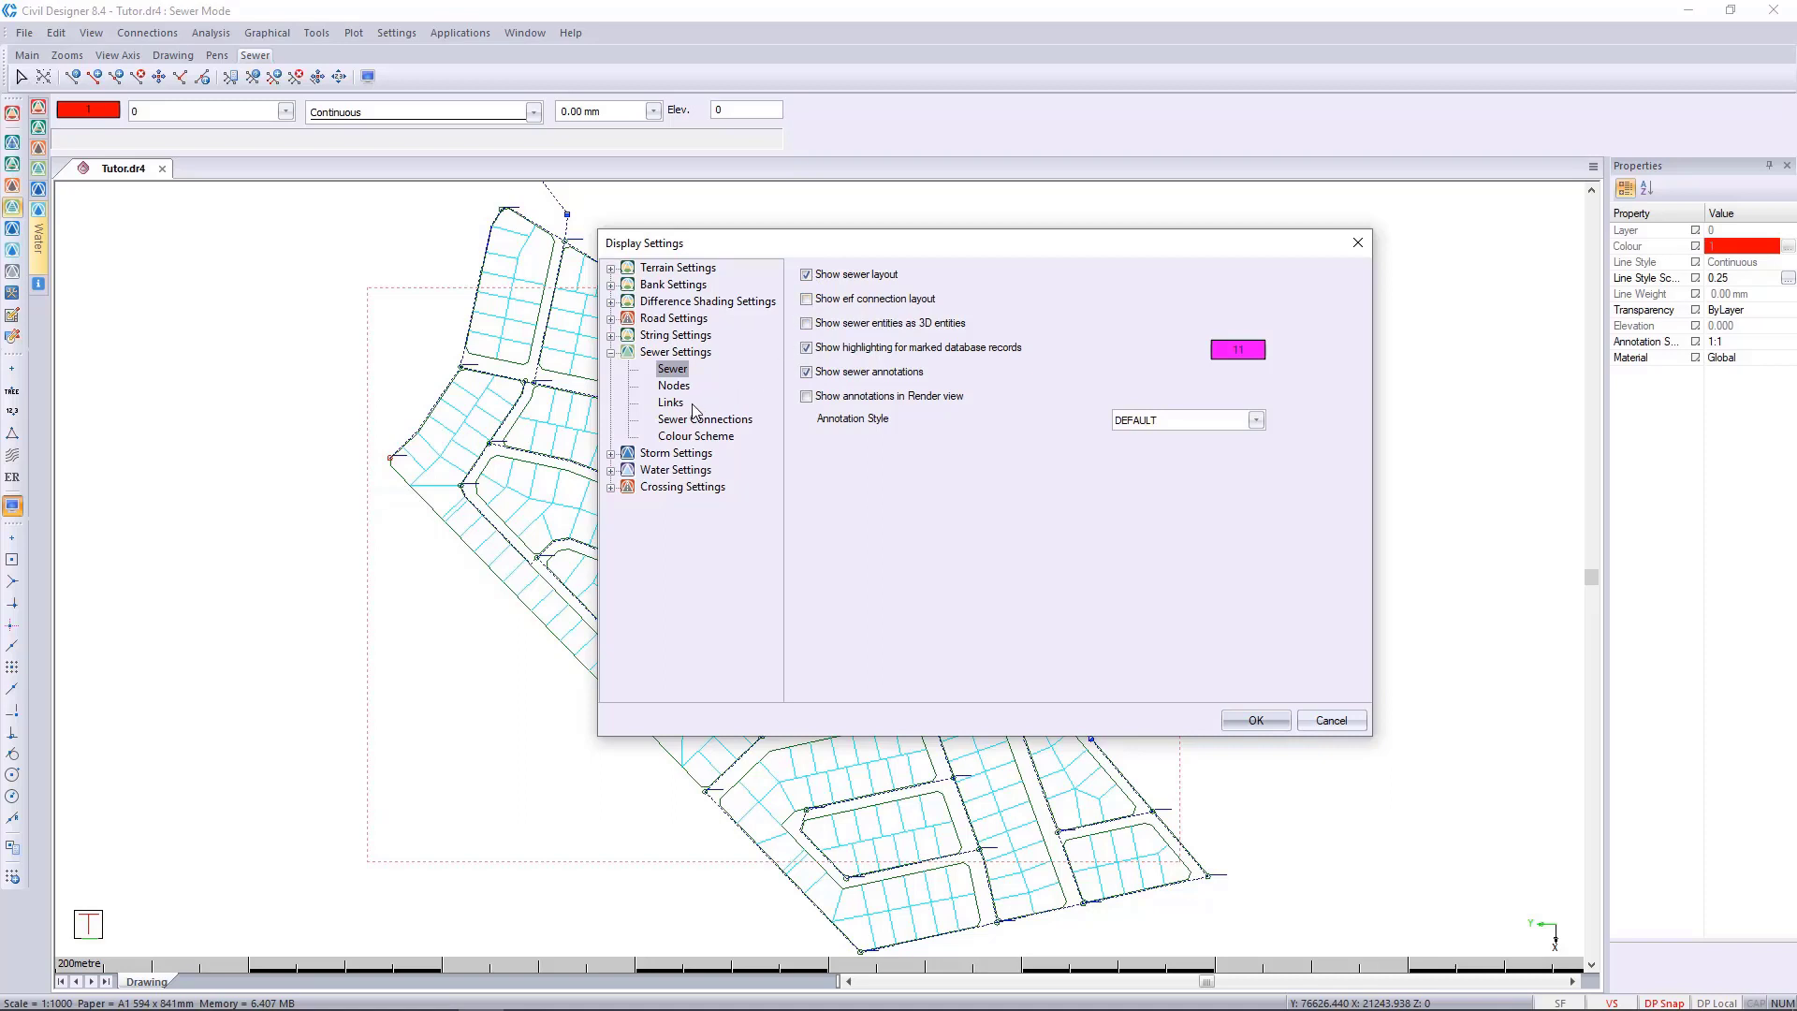
click(1255, 719)
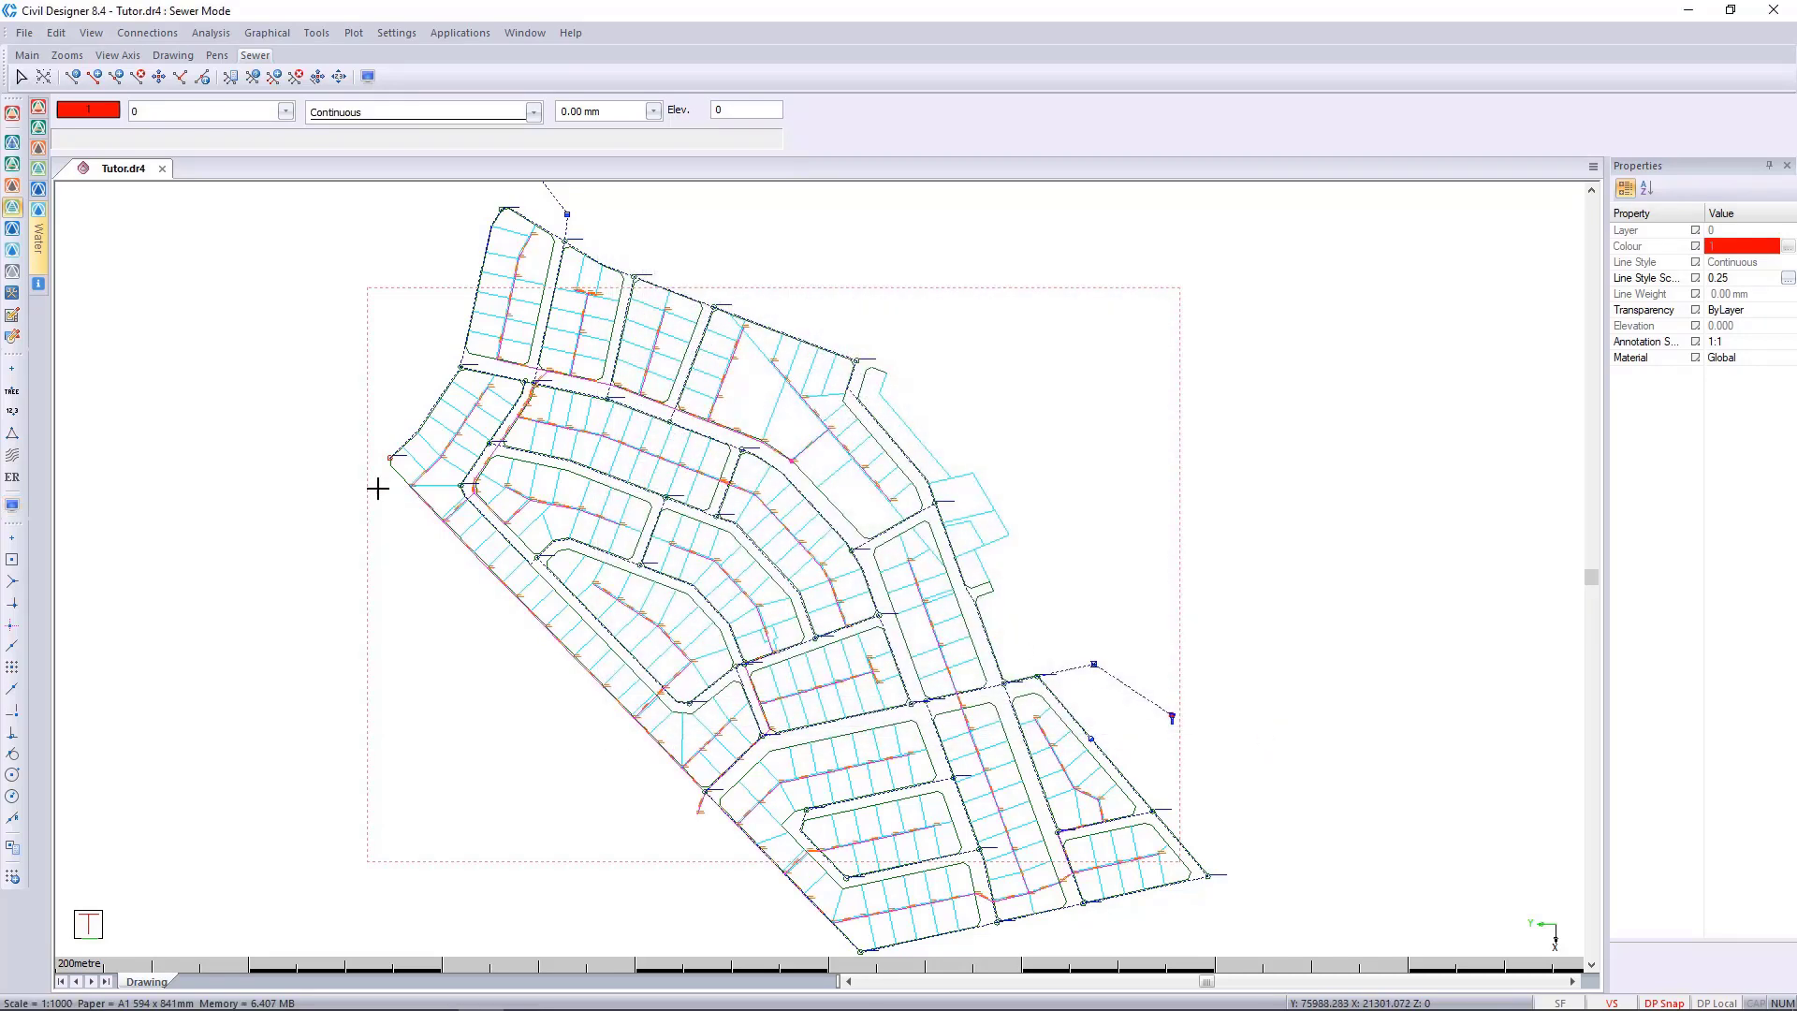
Turn off the display of the water layout in the water display settings.
click(12, 504)
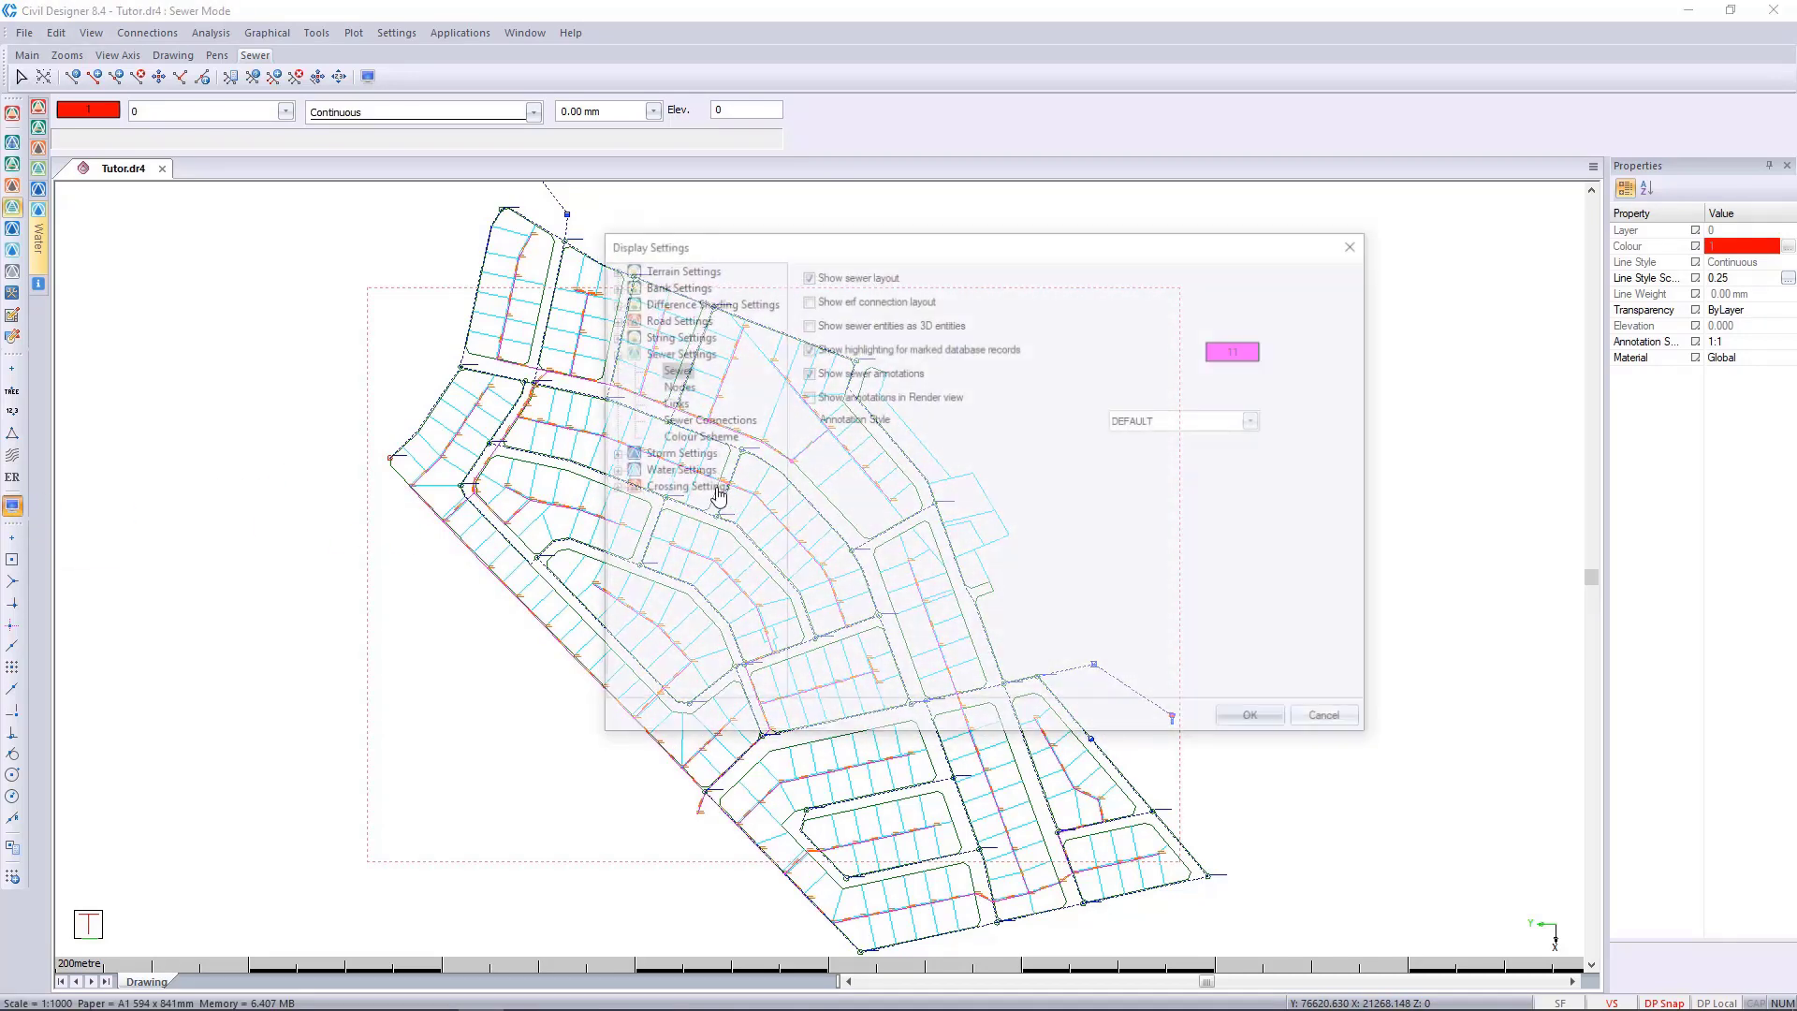
double_click(674, 452)
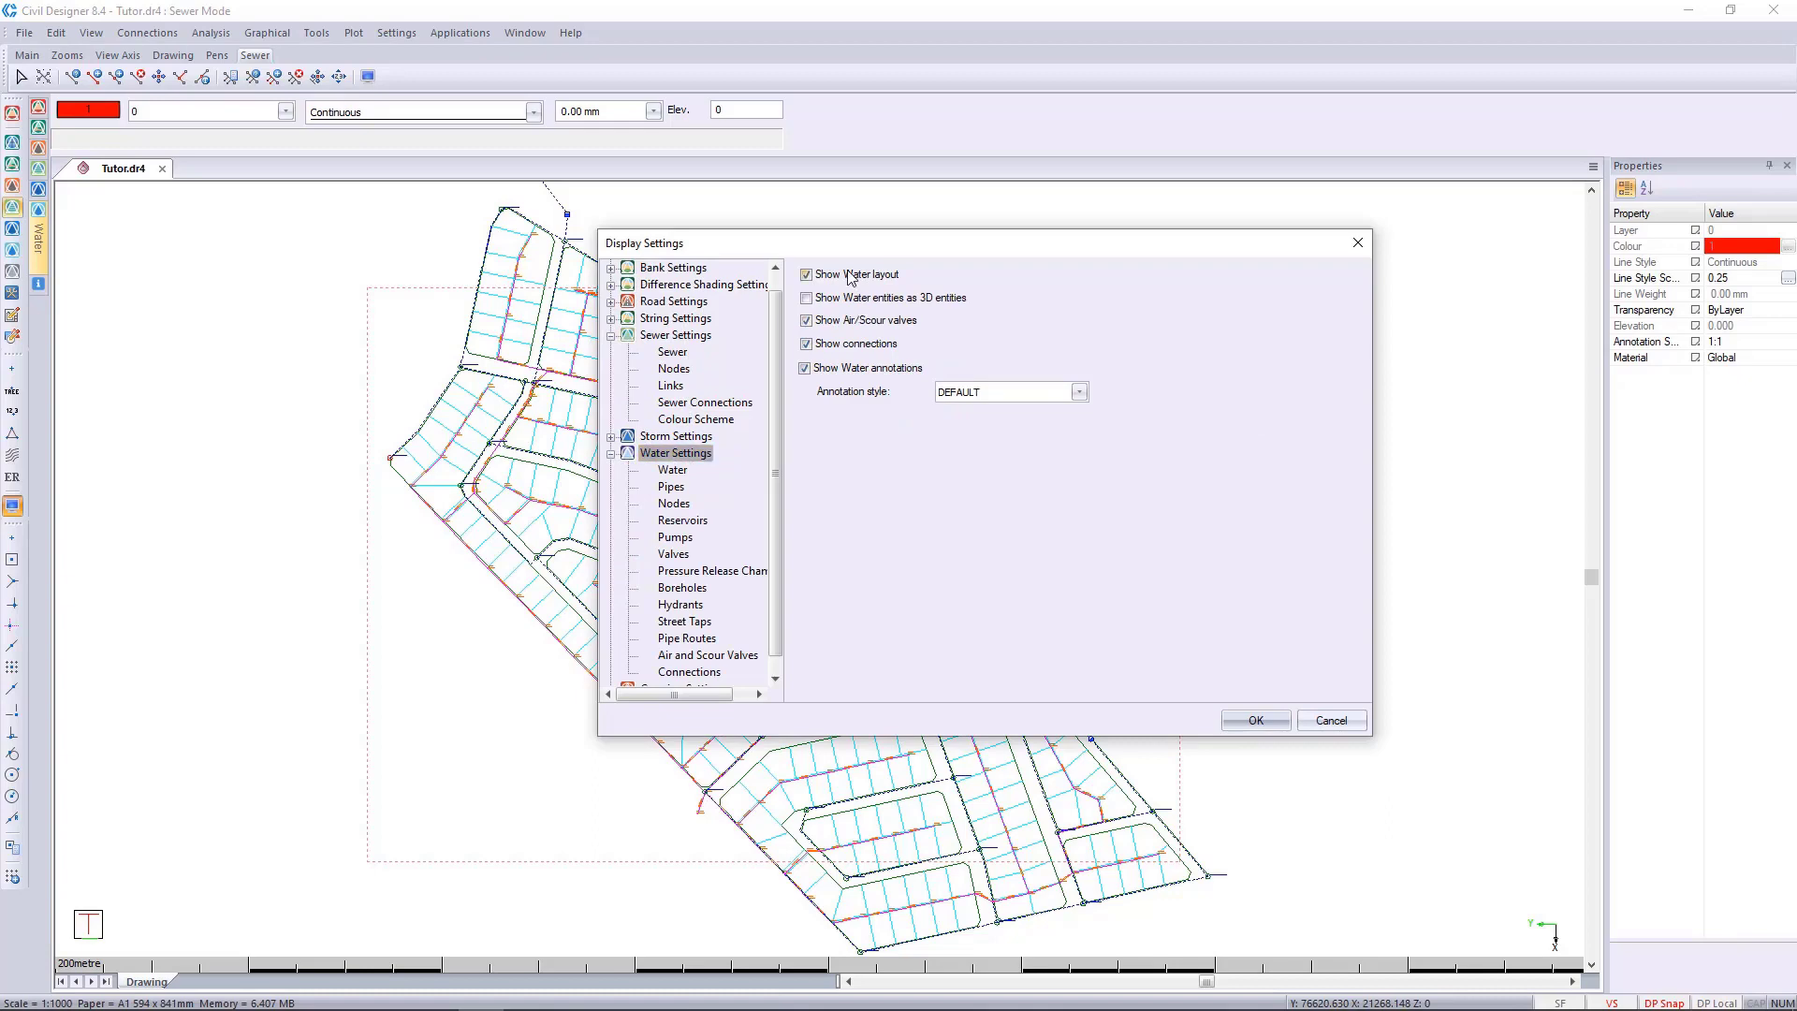
click(847, 274)
click(1256, 720)
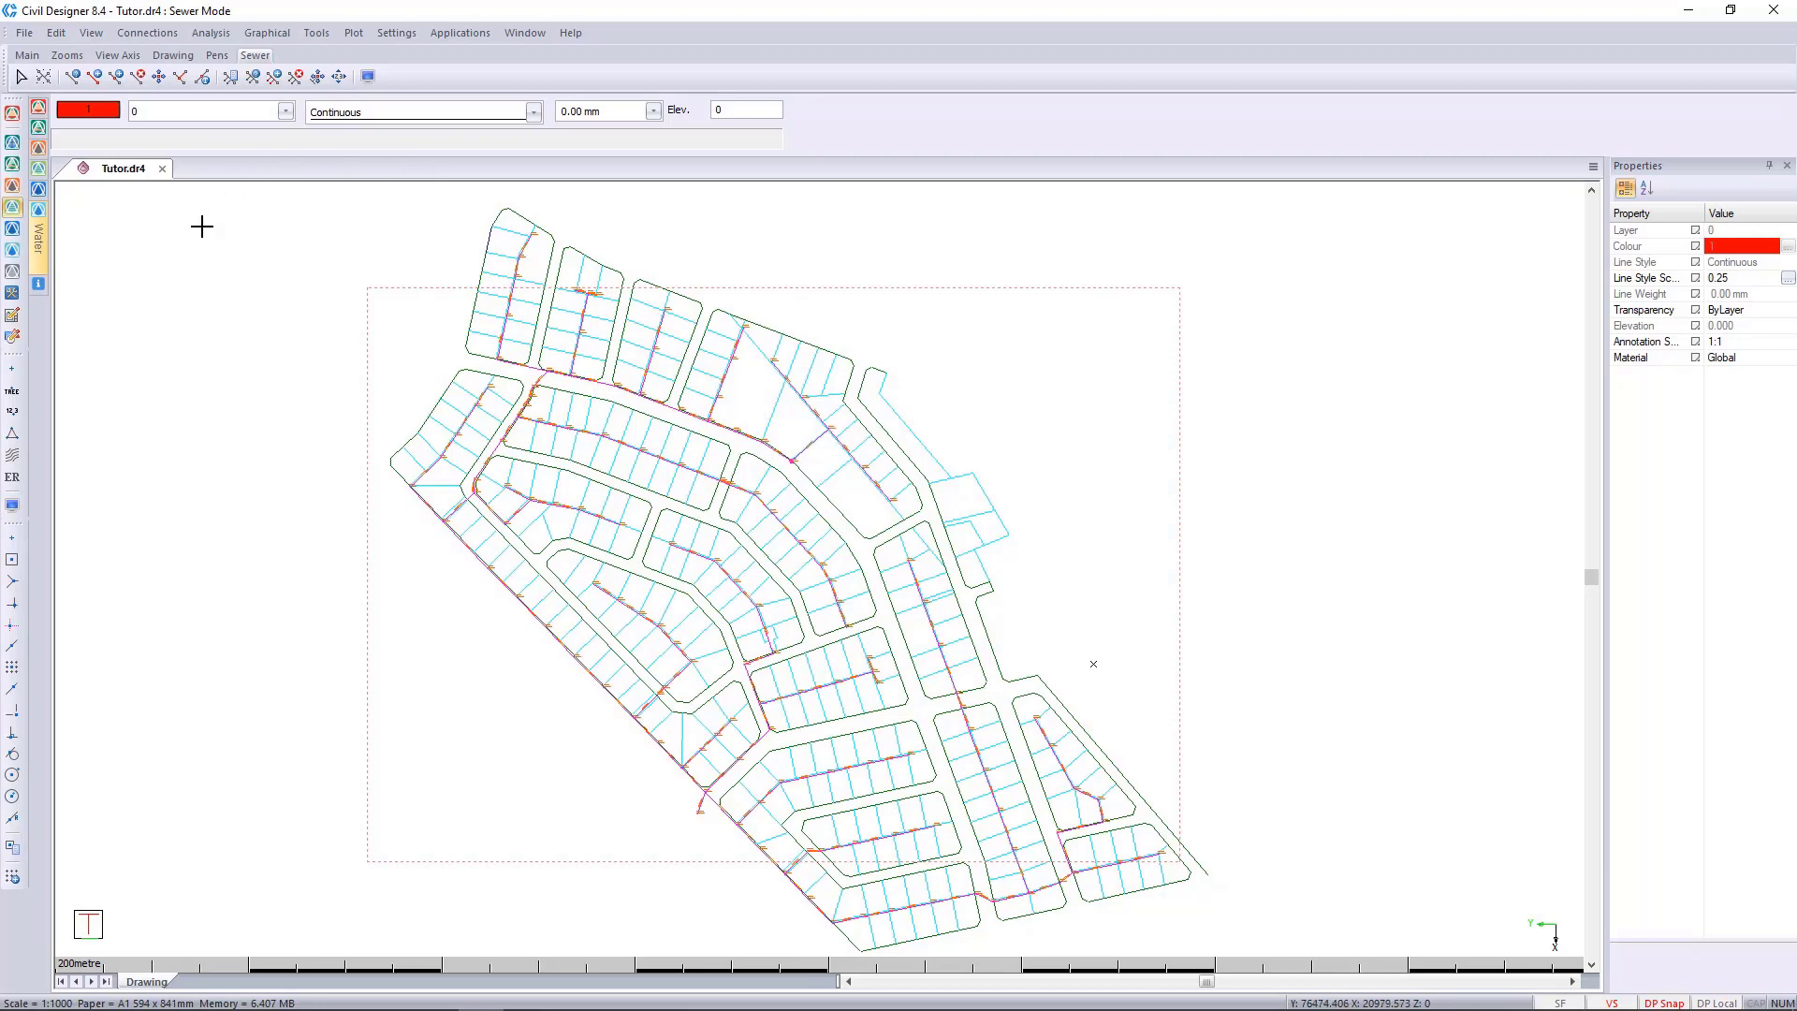
Try to add the marked sewer records to the CAD selection.
click(269, 32)
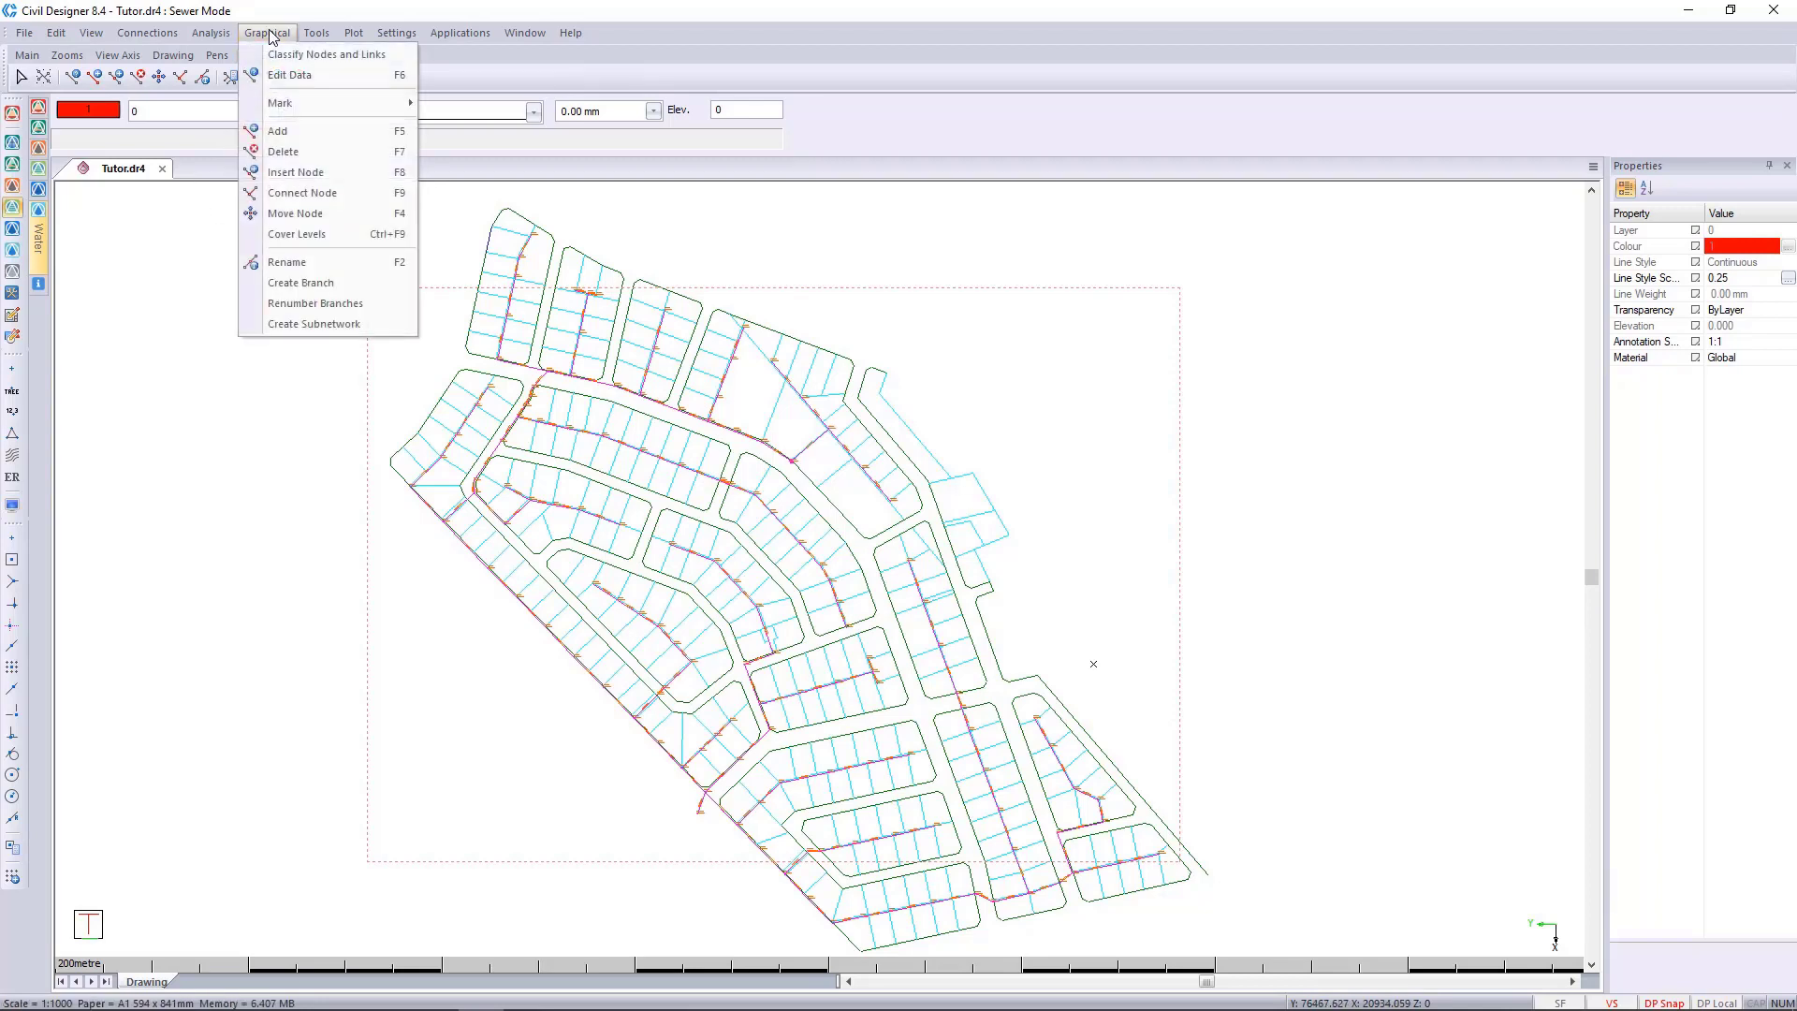
mouse_move(313, 107)
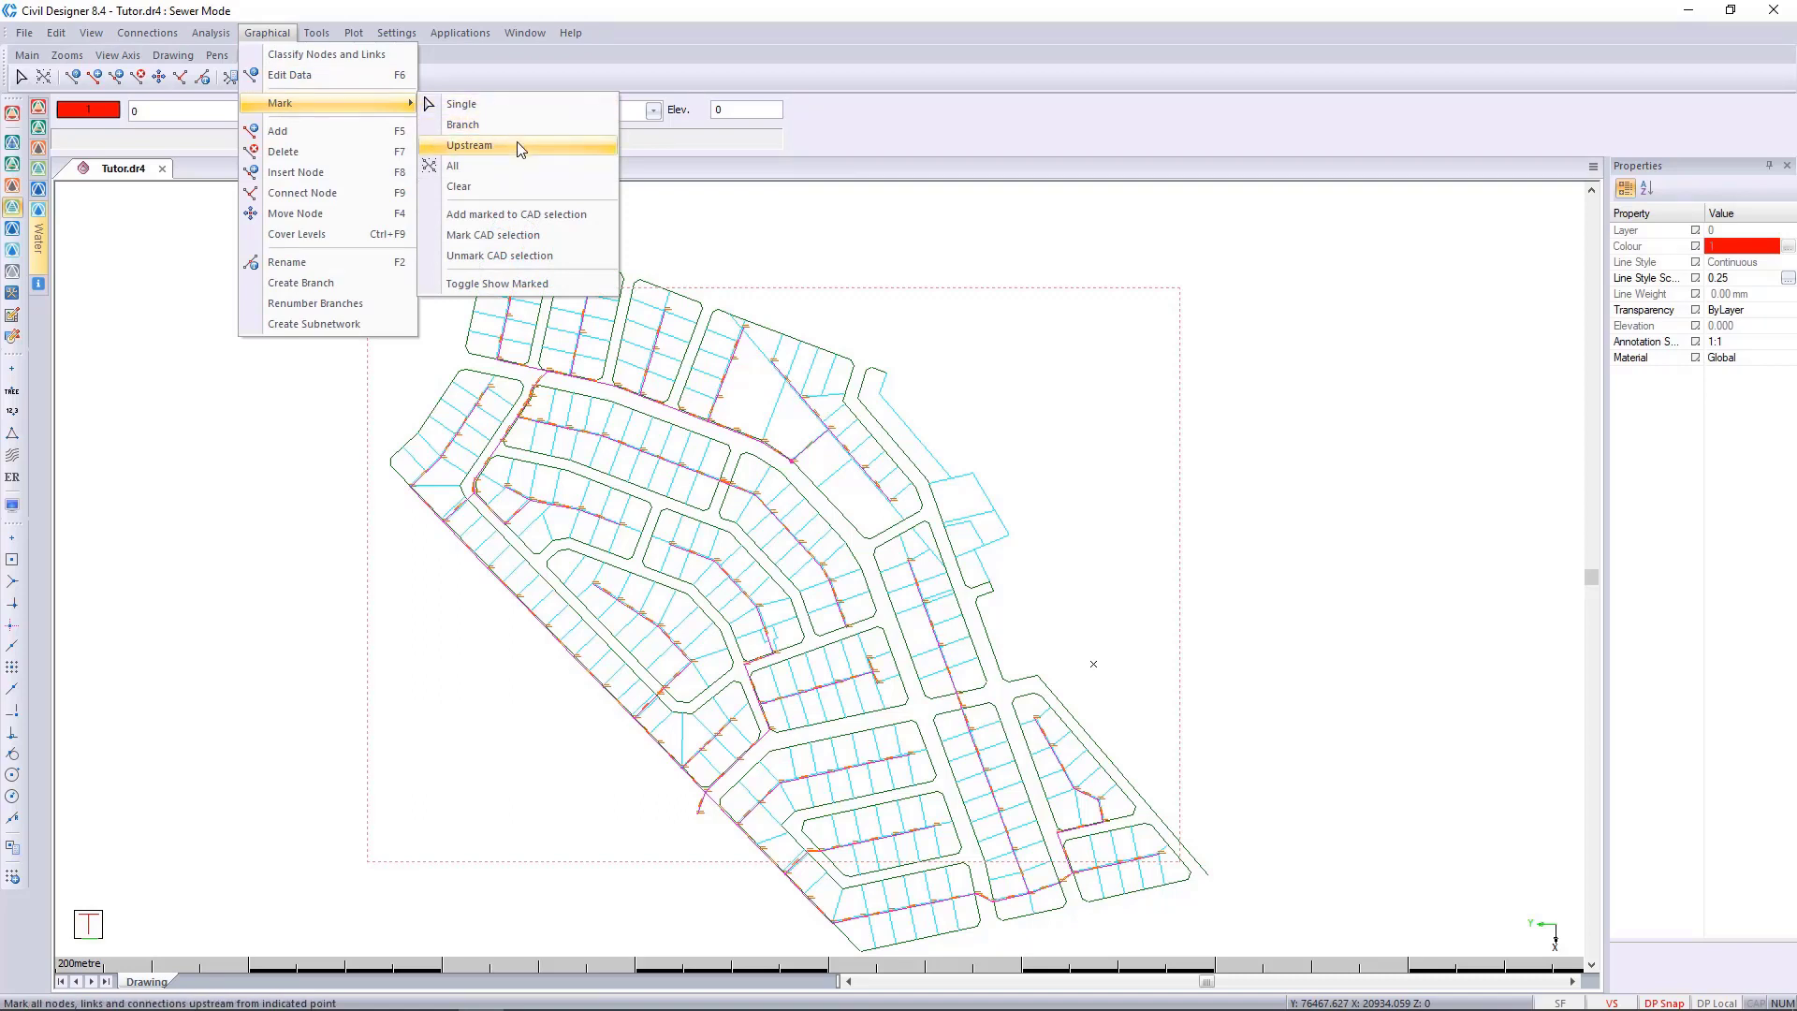
click(573, 219)
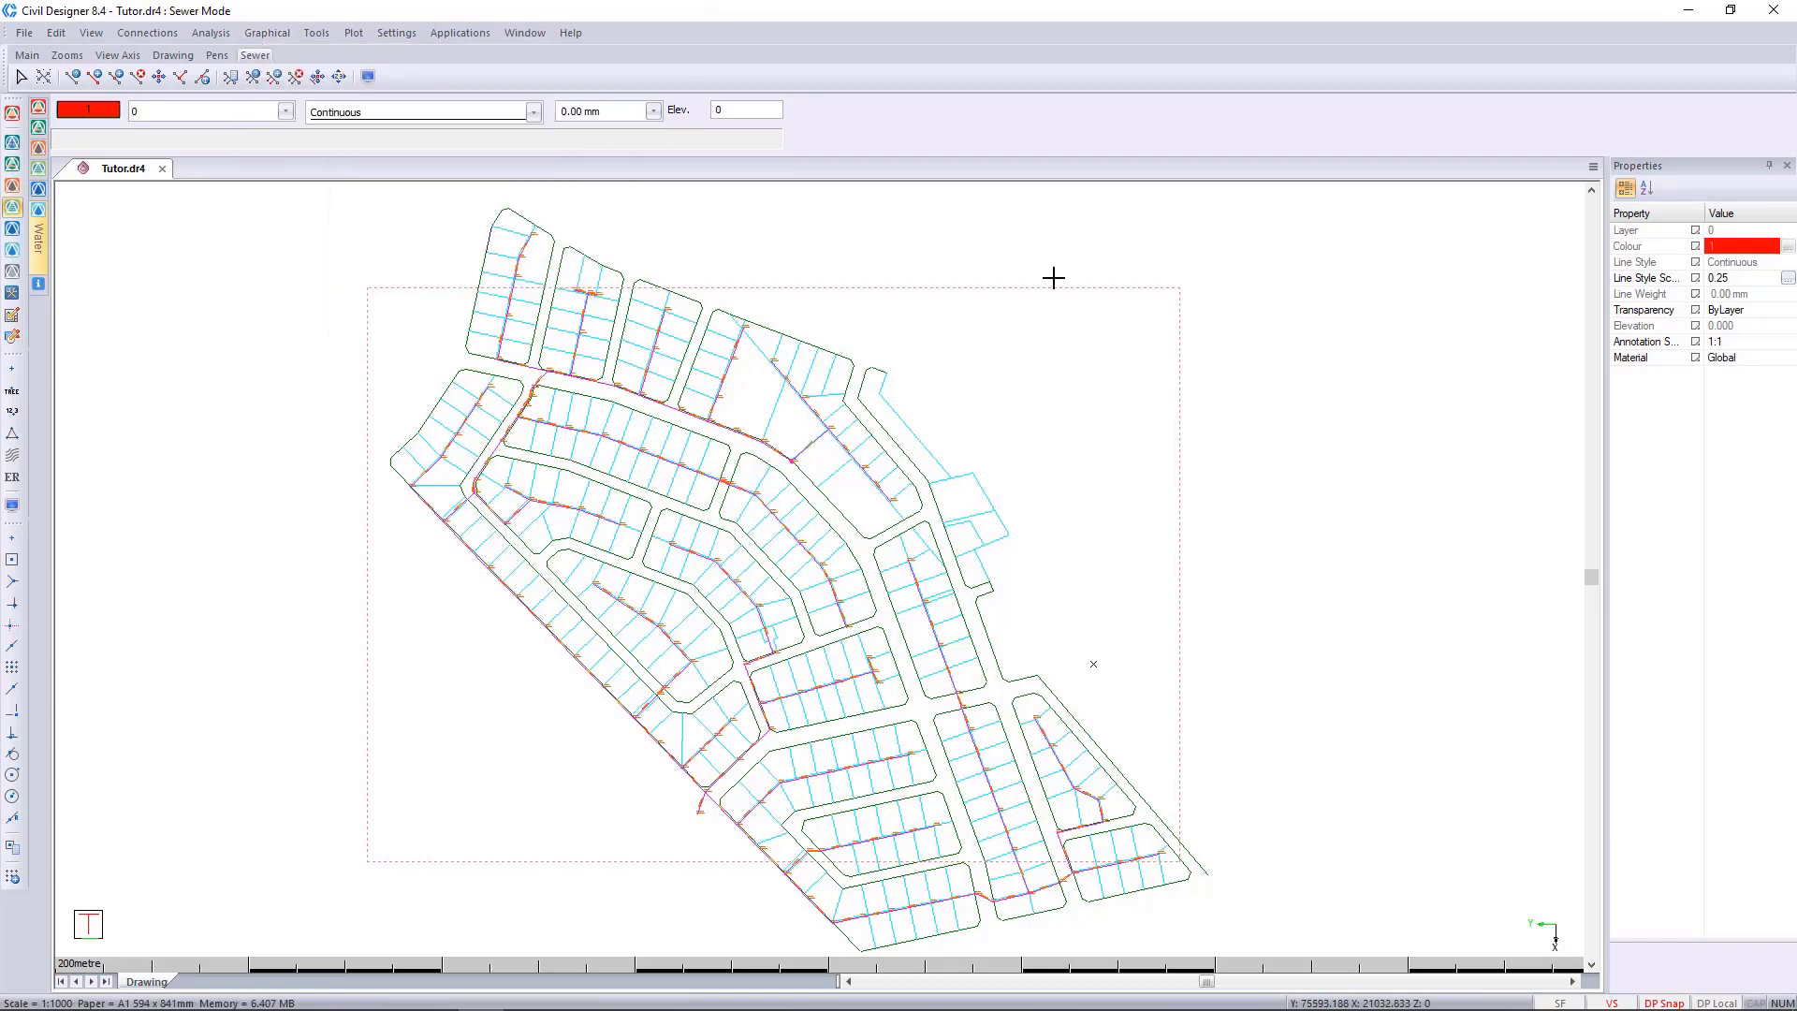
Select the CAD entities across the northern half of the layout with a selection box, and clear the selection.
drag(957, 303, 915, 302)
drag(415, 210, 934, 511)
drag(1008, 245, 293, 570)
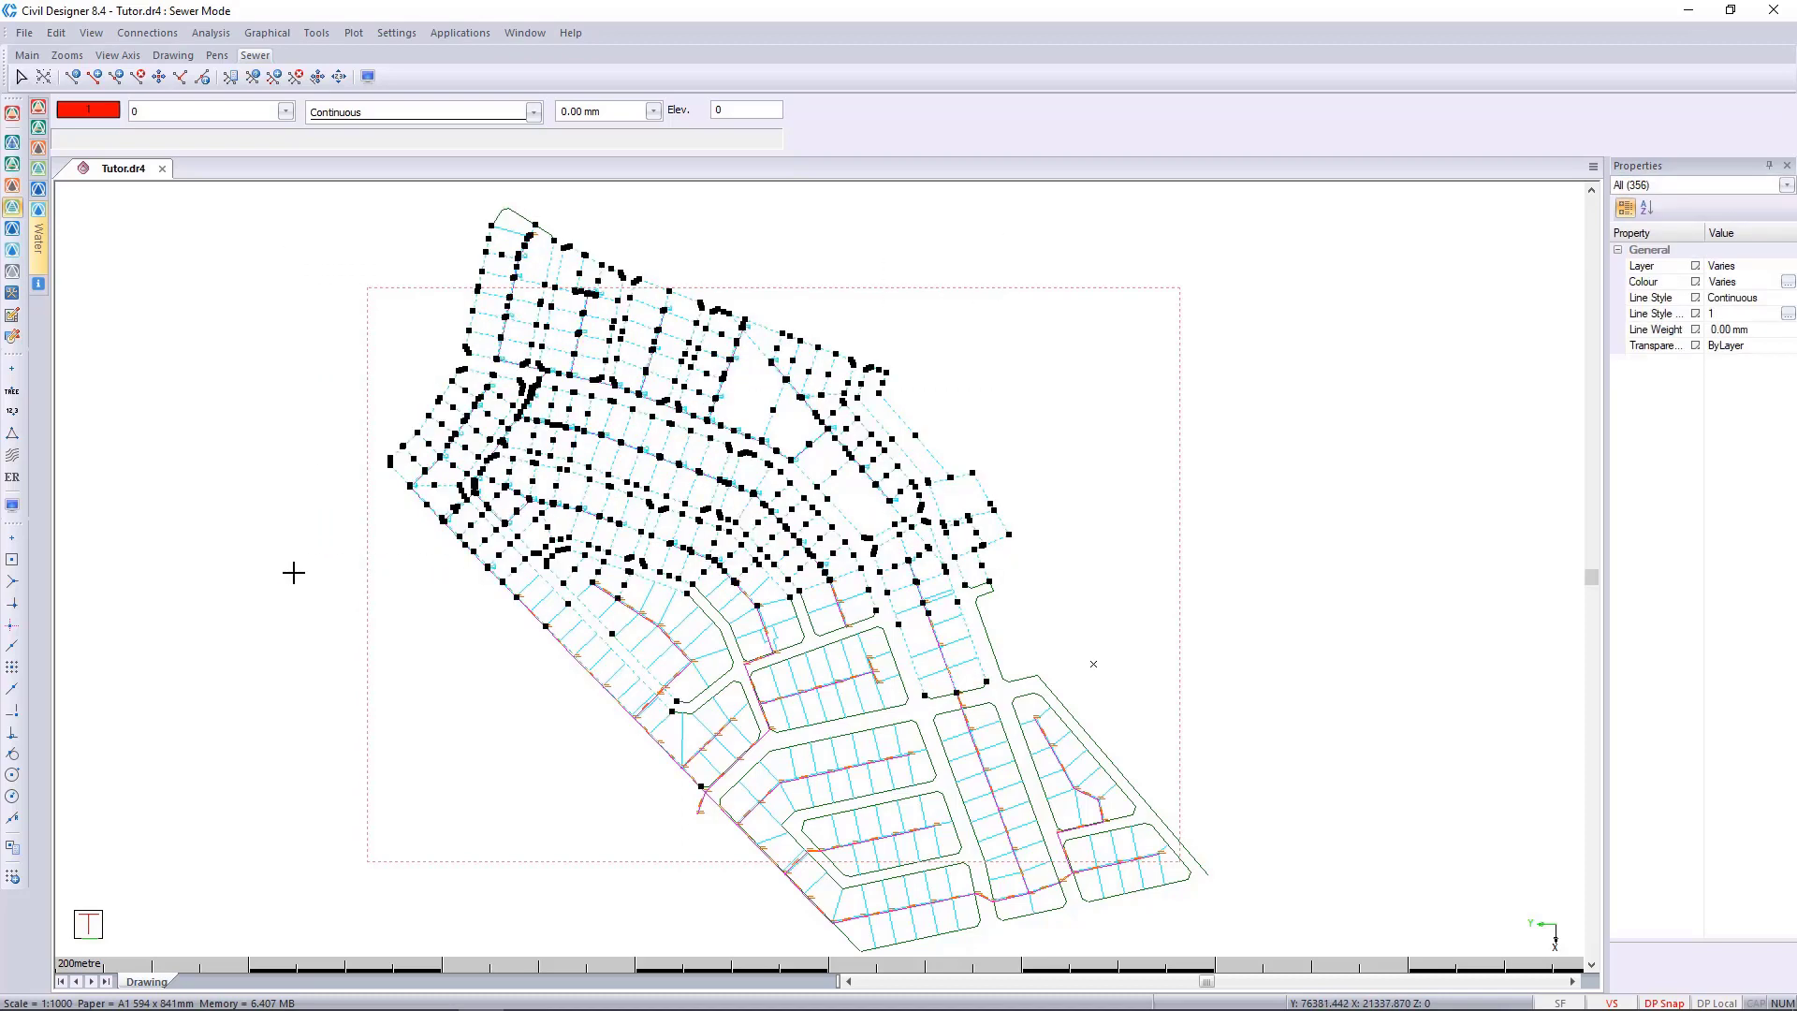
key(Escape)
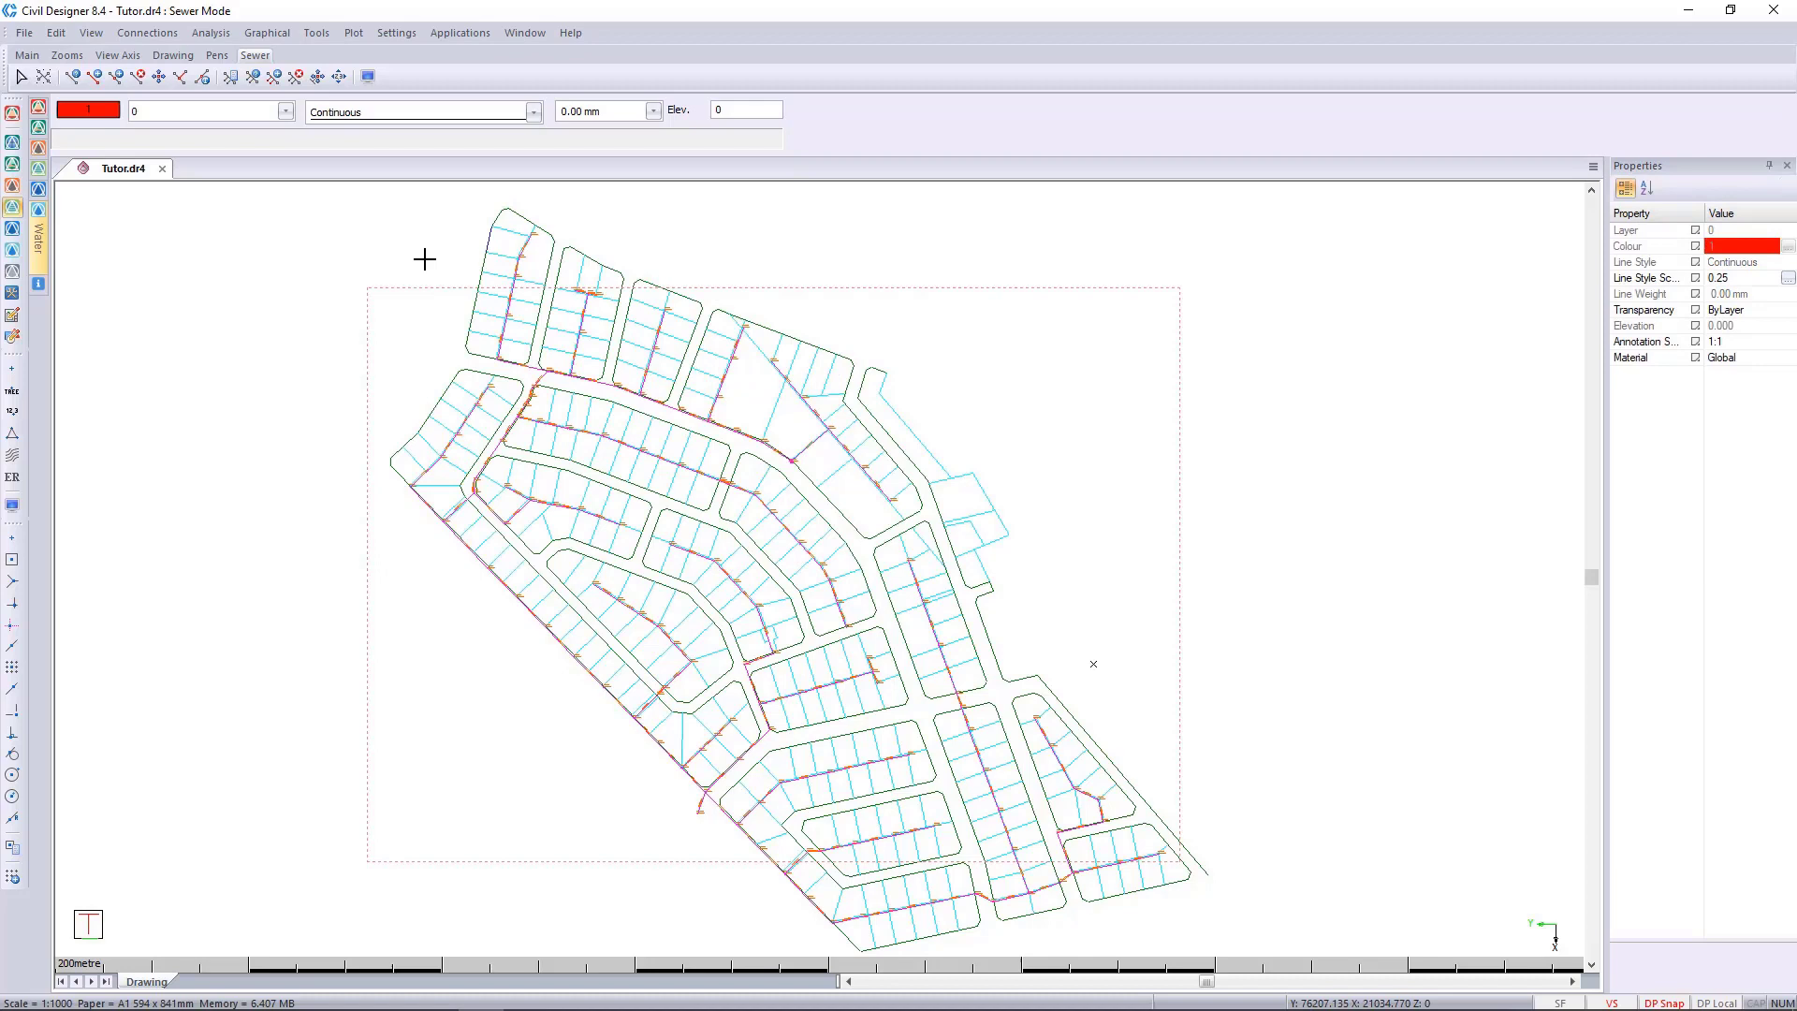
Select the CAD entities in the northwestern blocks with a selection box, and clear the selection.
drag(761, 435, 421, 251)
click(267, 33)
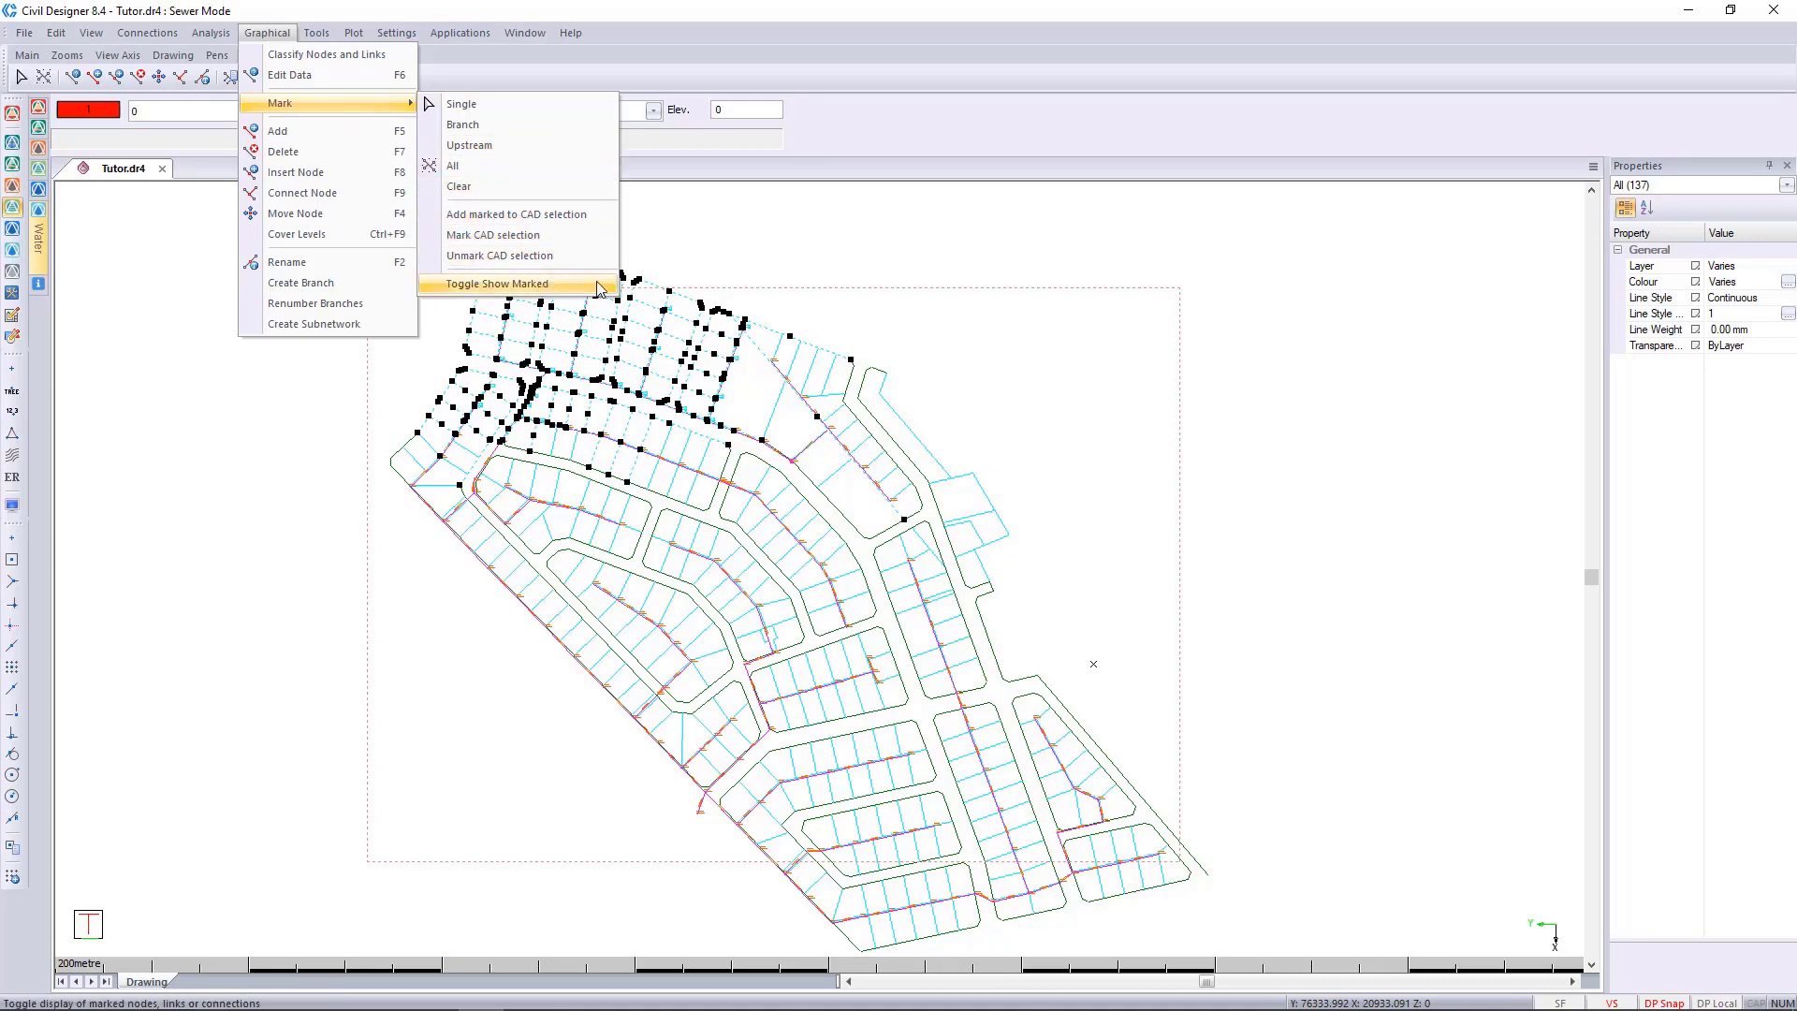
key(Escape)
key(Escape)
key(Escape)
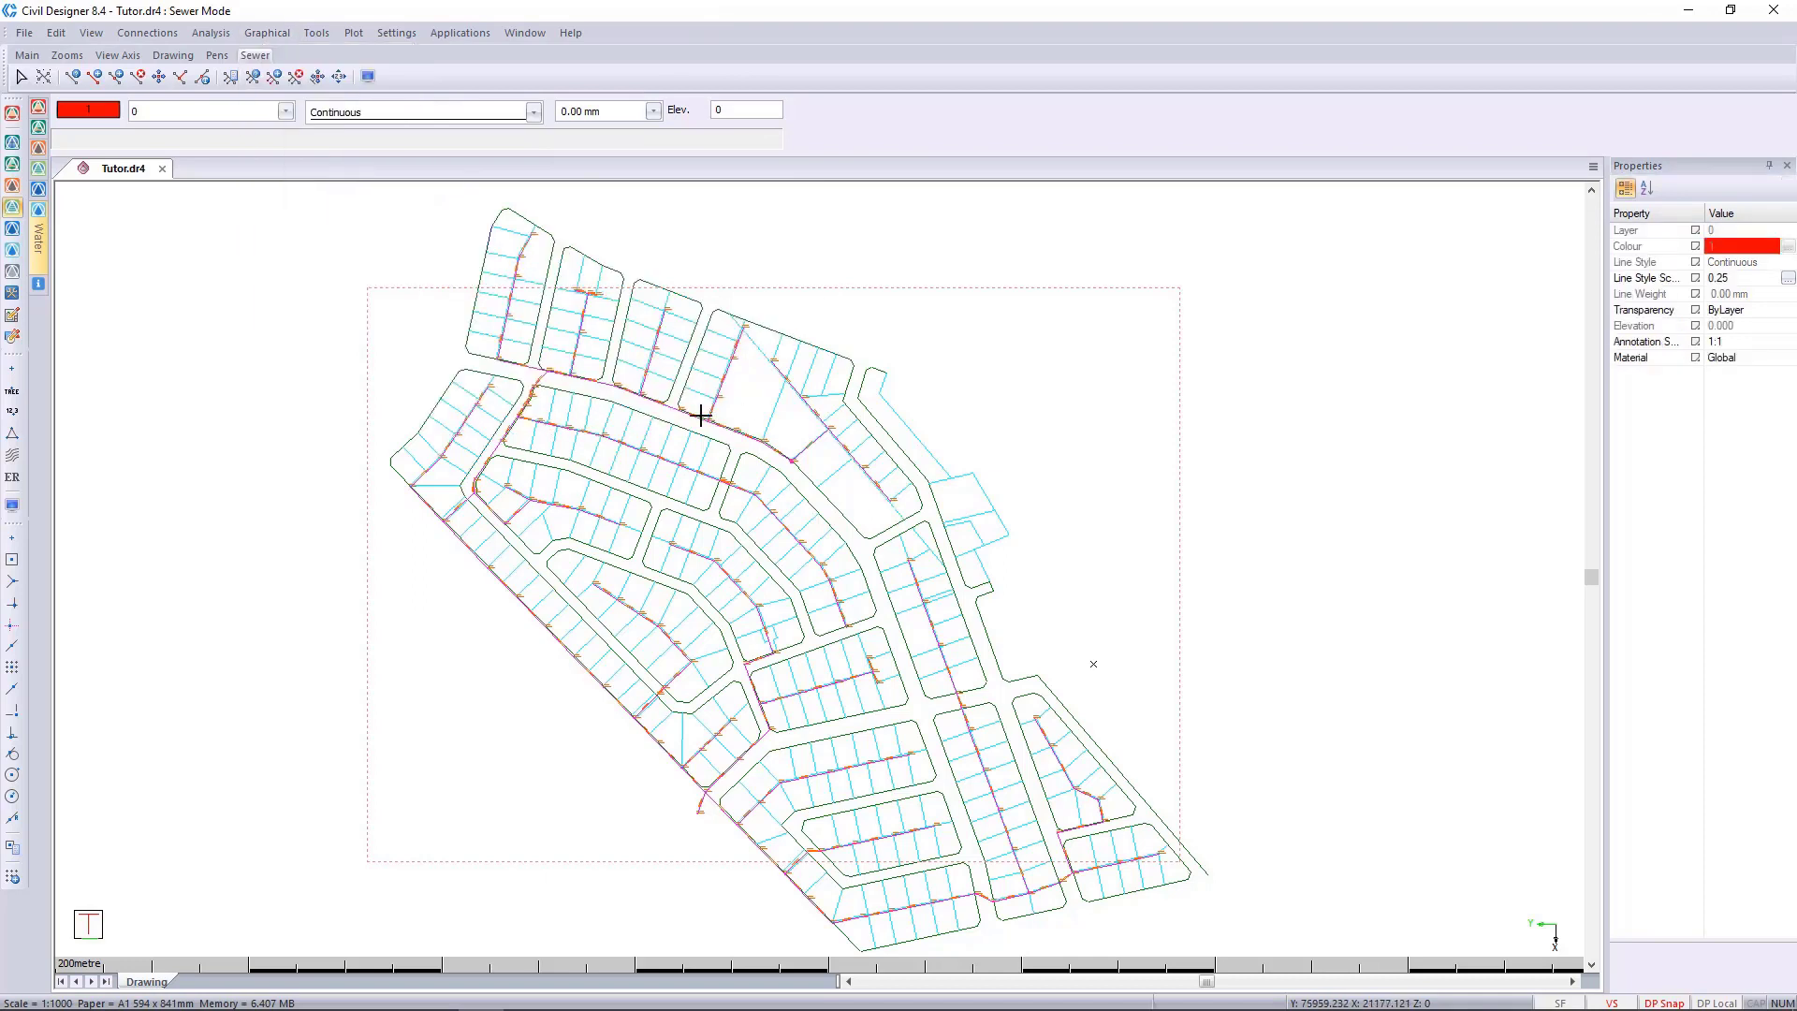
Review the sewer display settings for marked-record highlighting, nodes and links, and accept them.
click(12, 504)
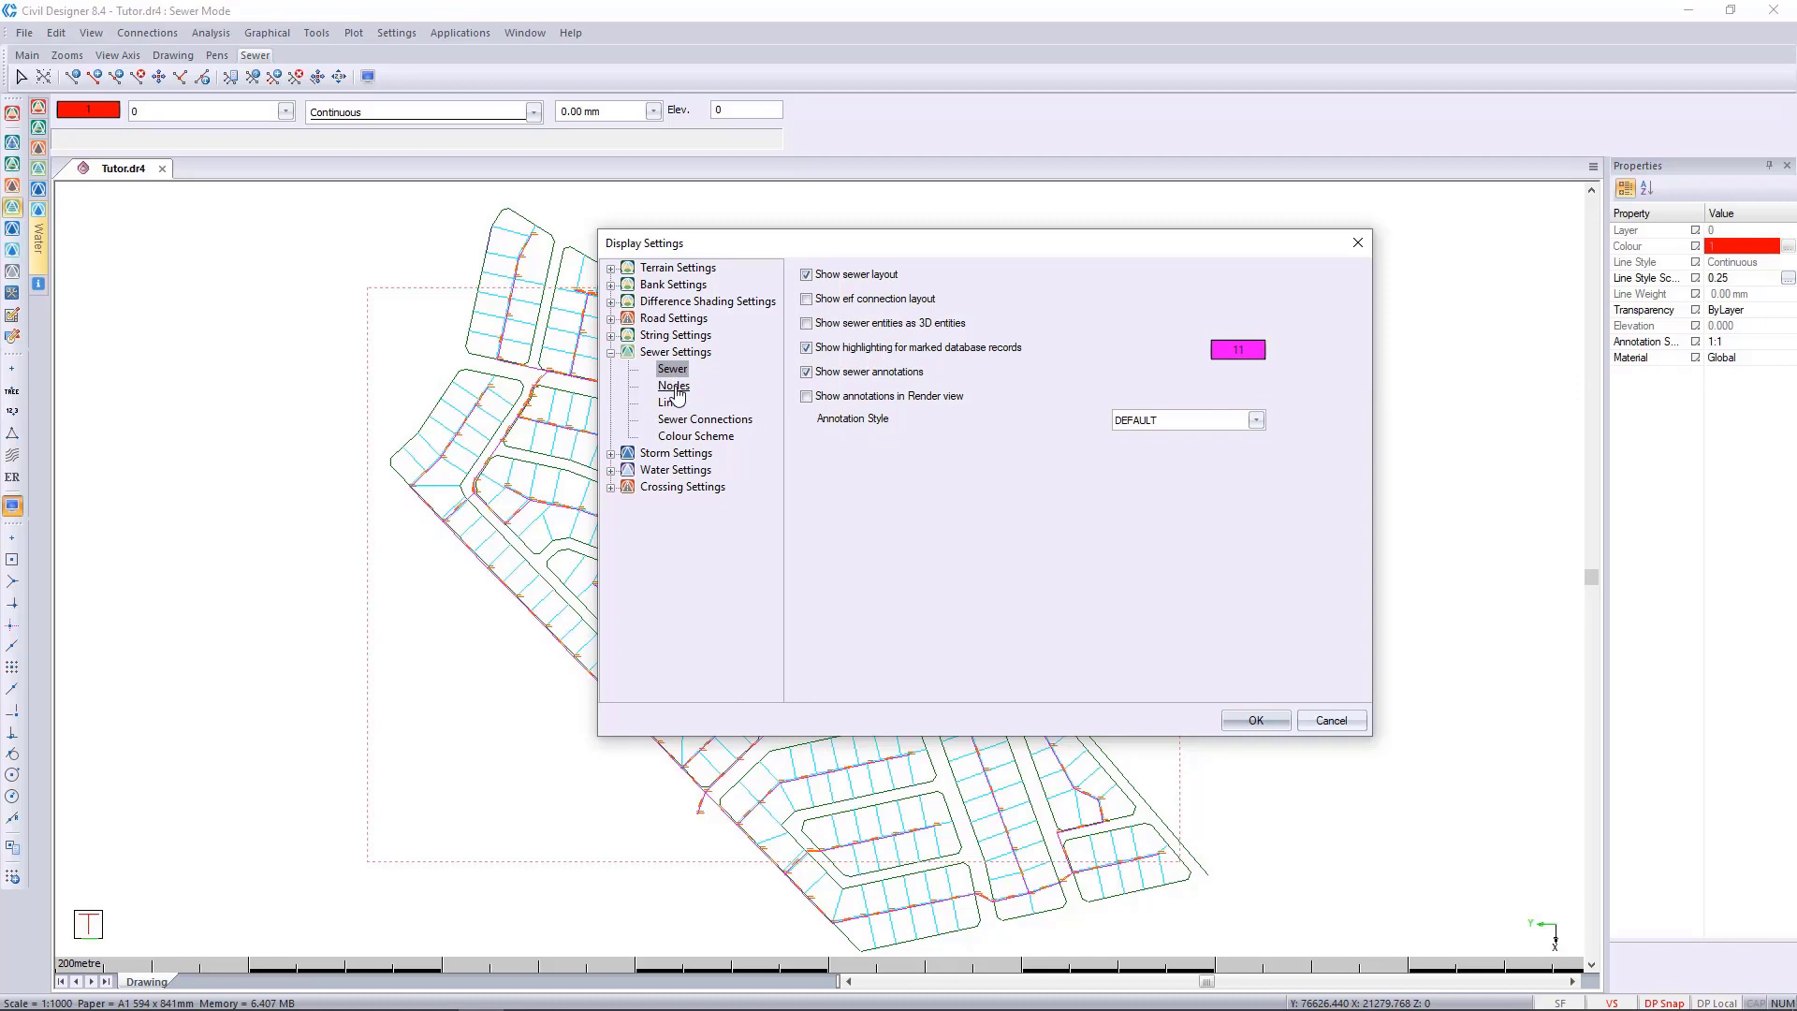
click(674, 386)
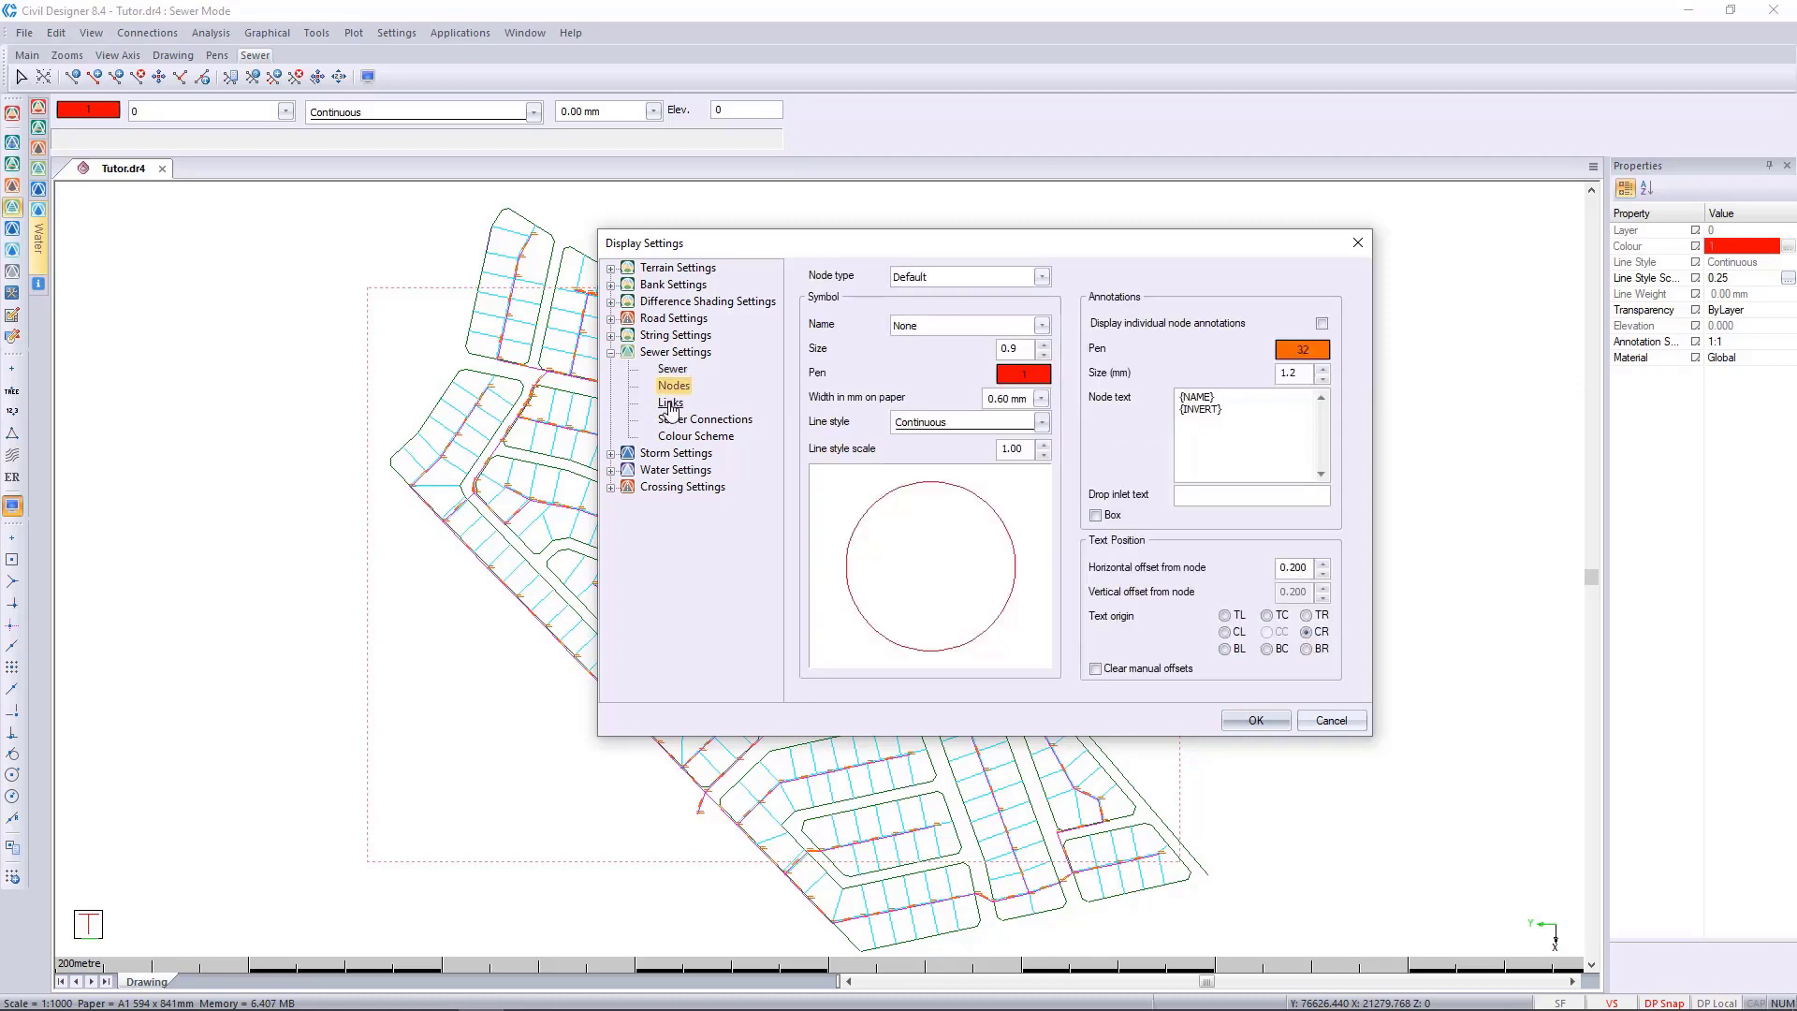
click(670, 405)
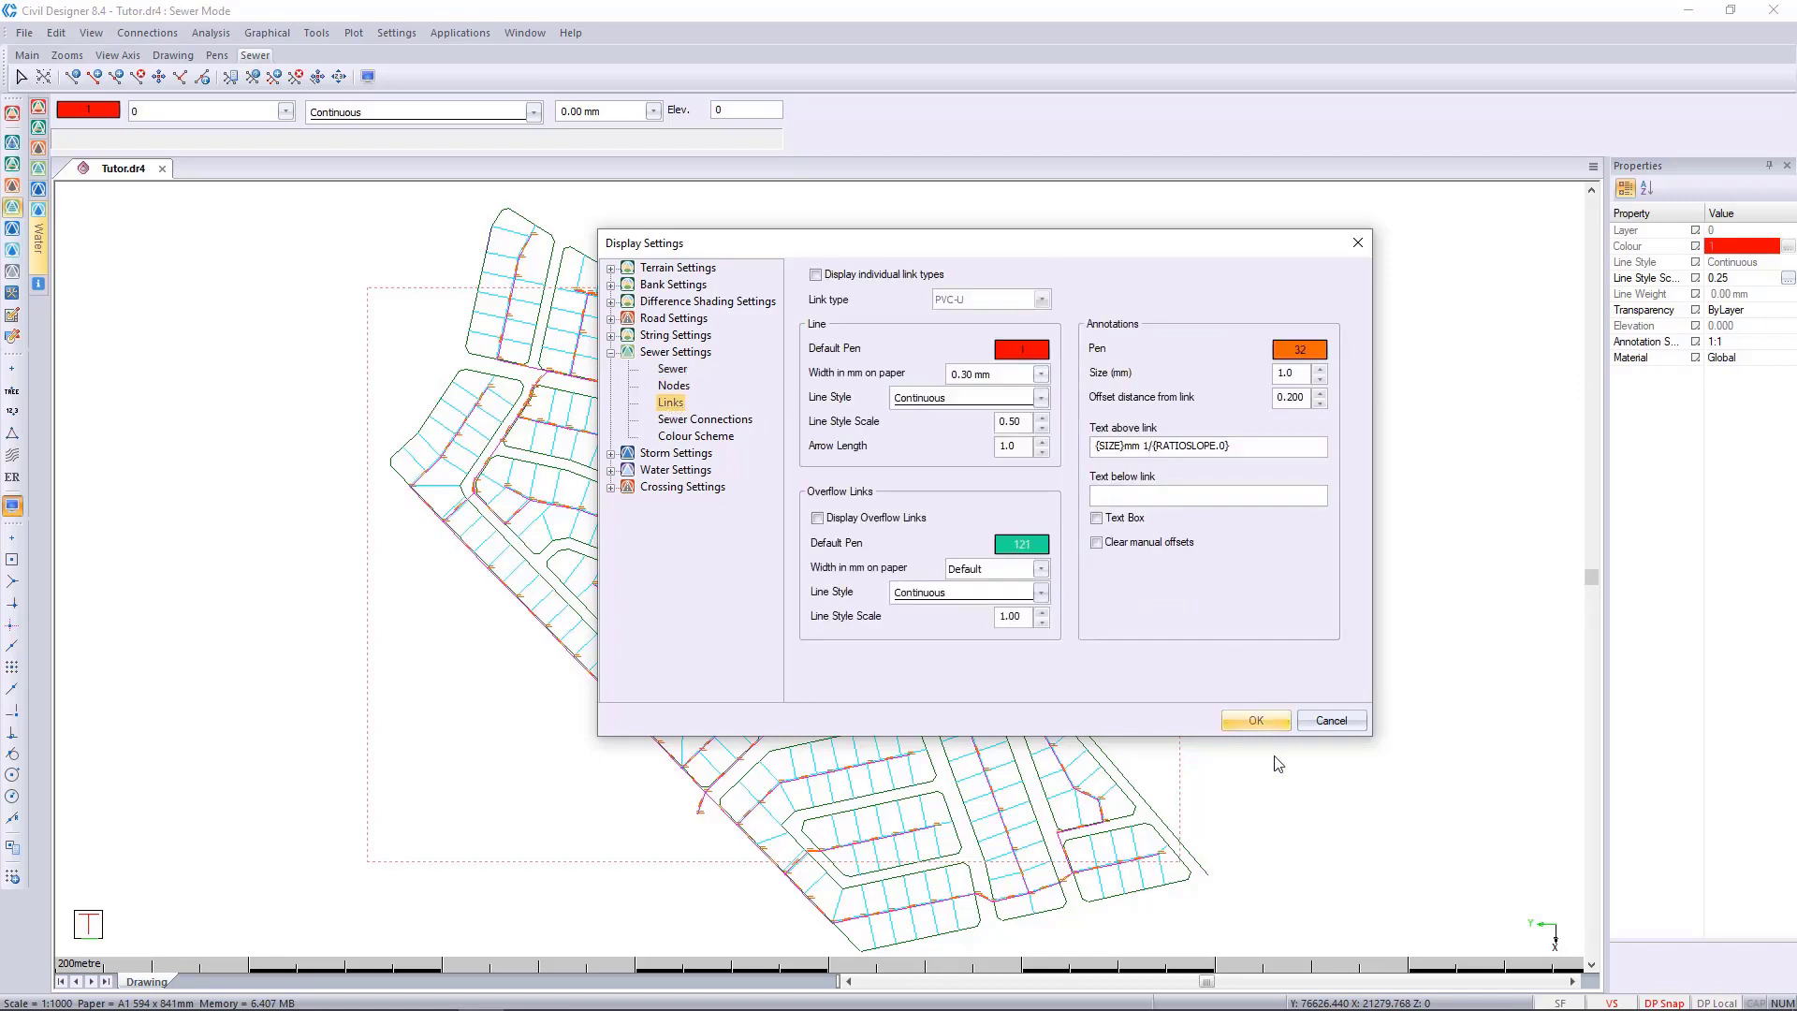
click(1261, 717)
Clear the marks from all marked sewer nodes and links.
scroll(751, 561, up, 5)
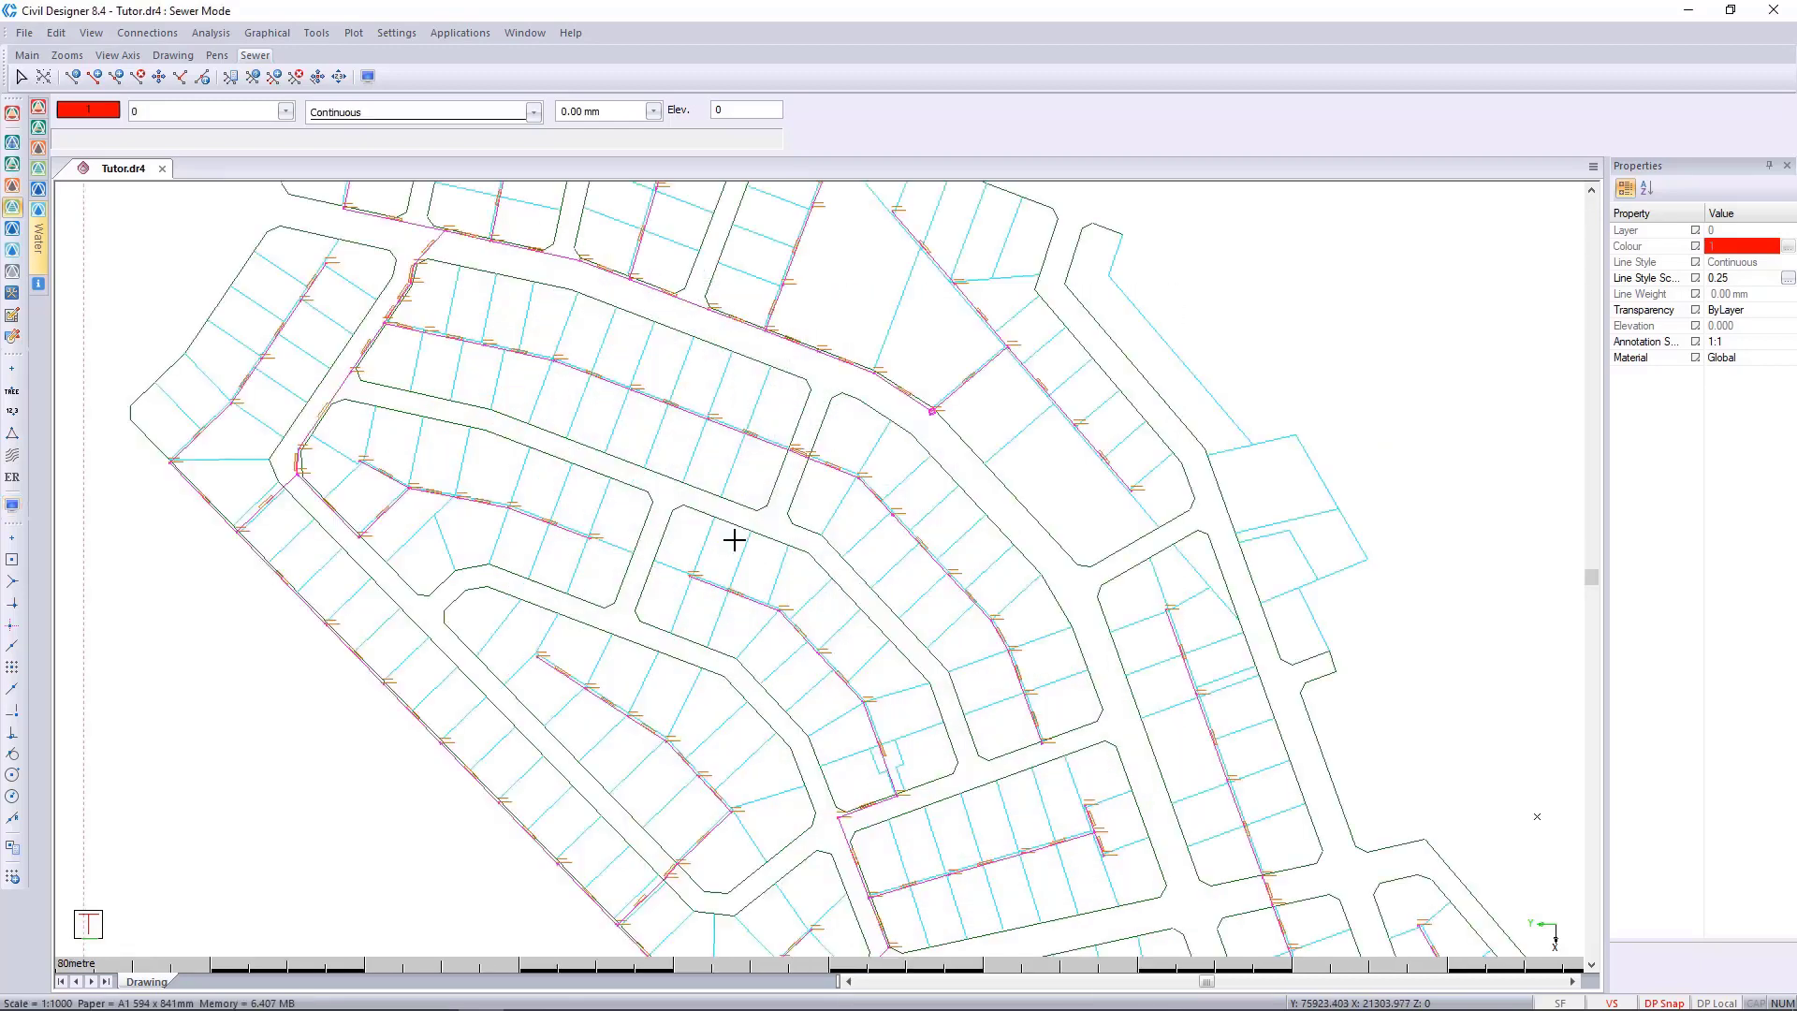
scroll(852, 547, up, 4)
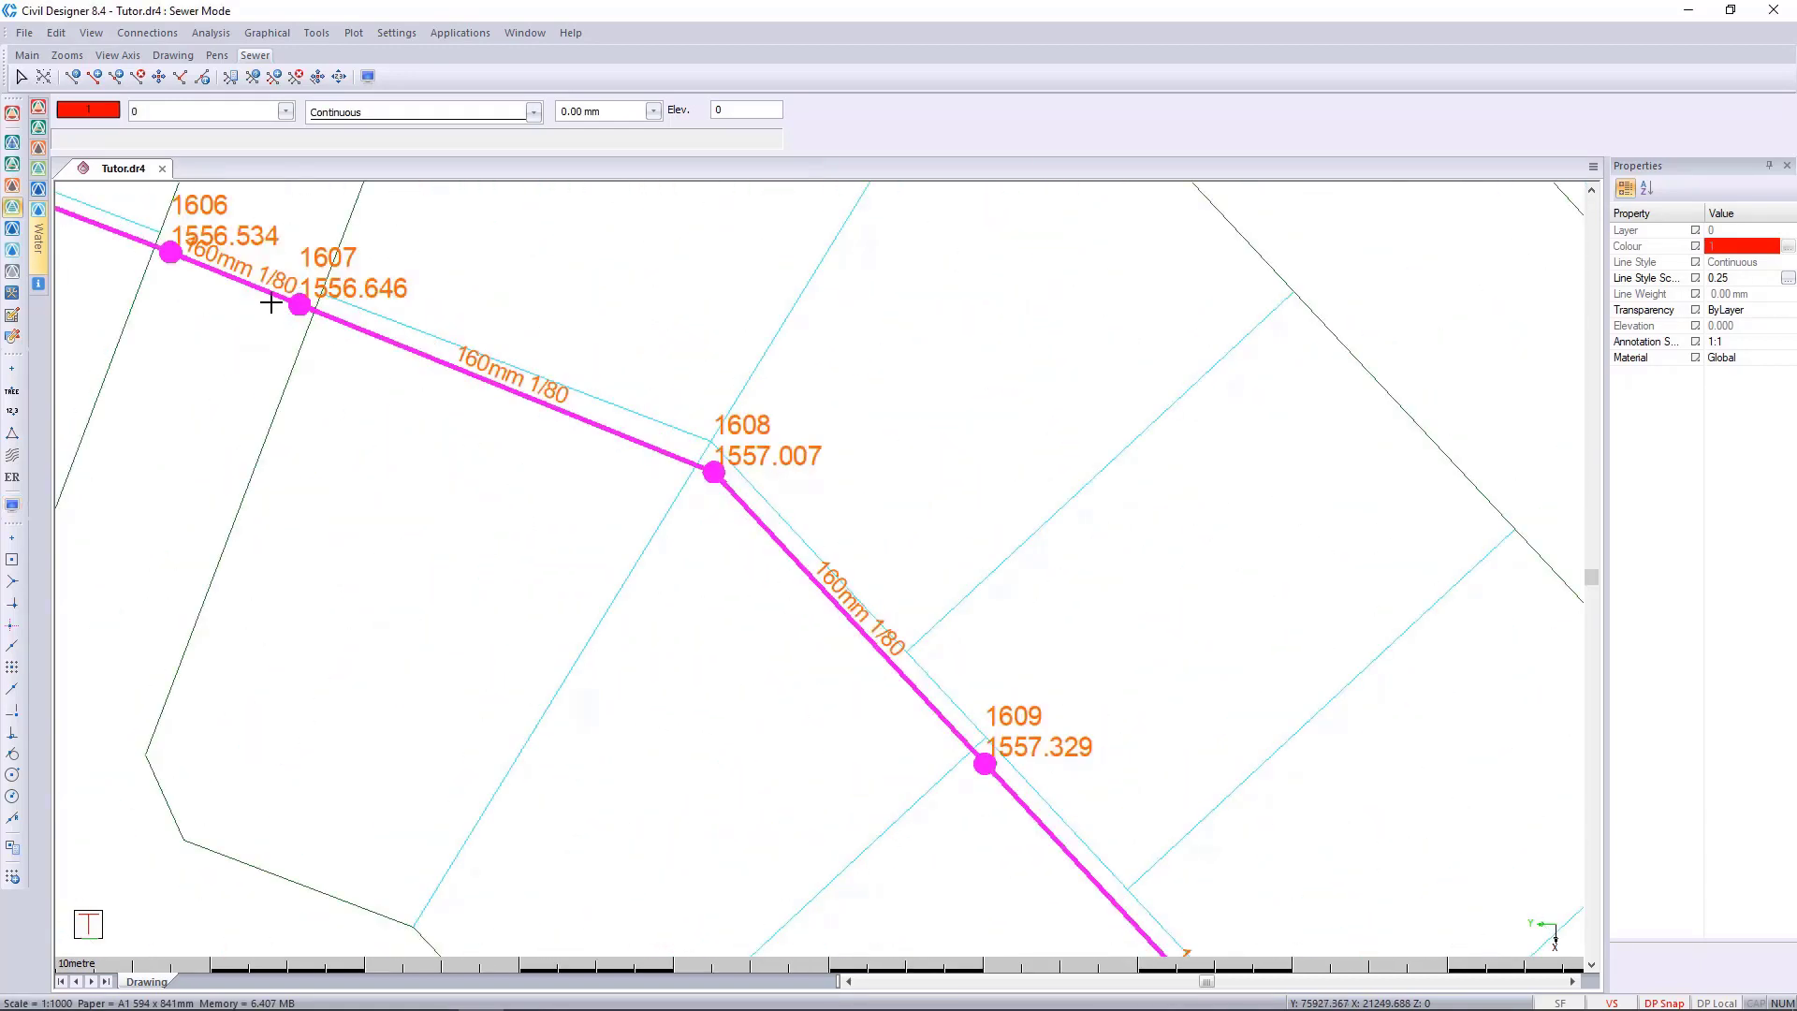
click(267, 33)
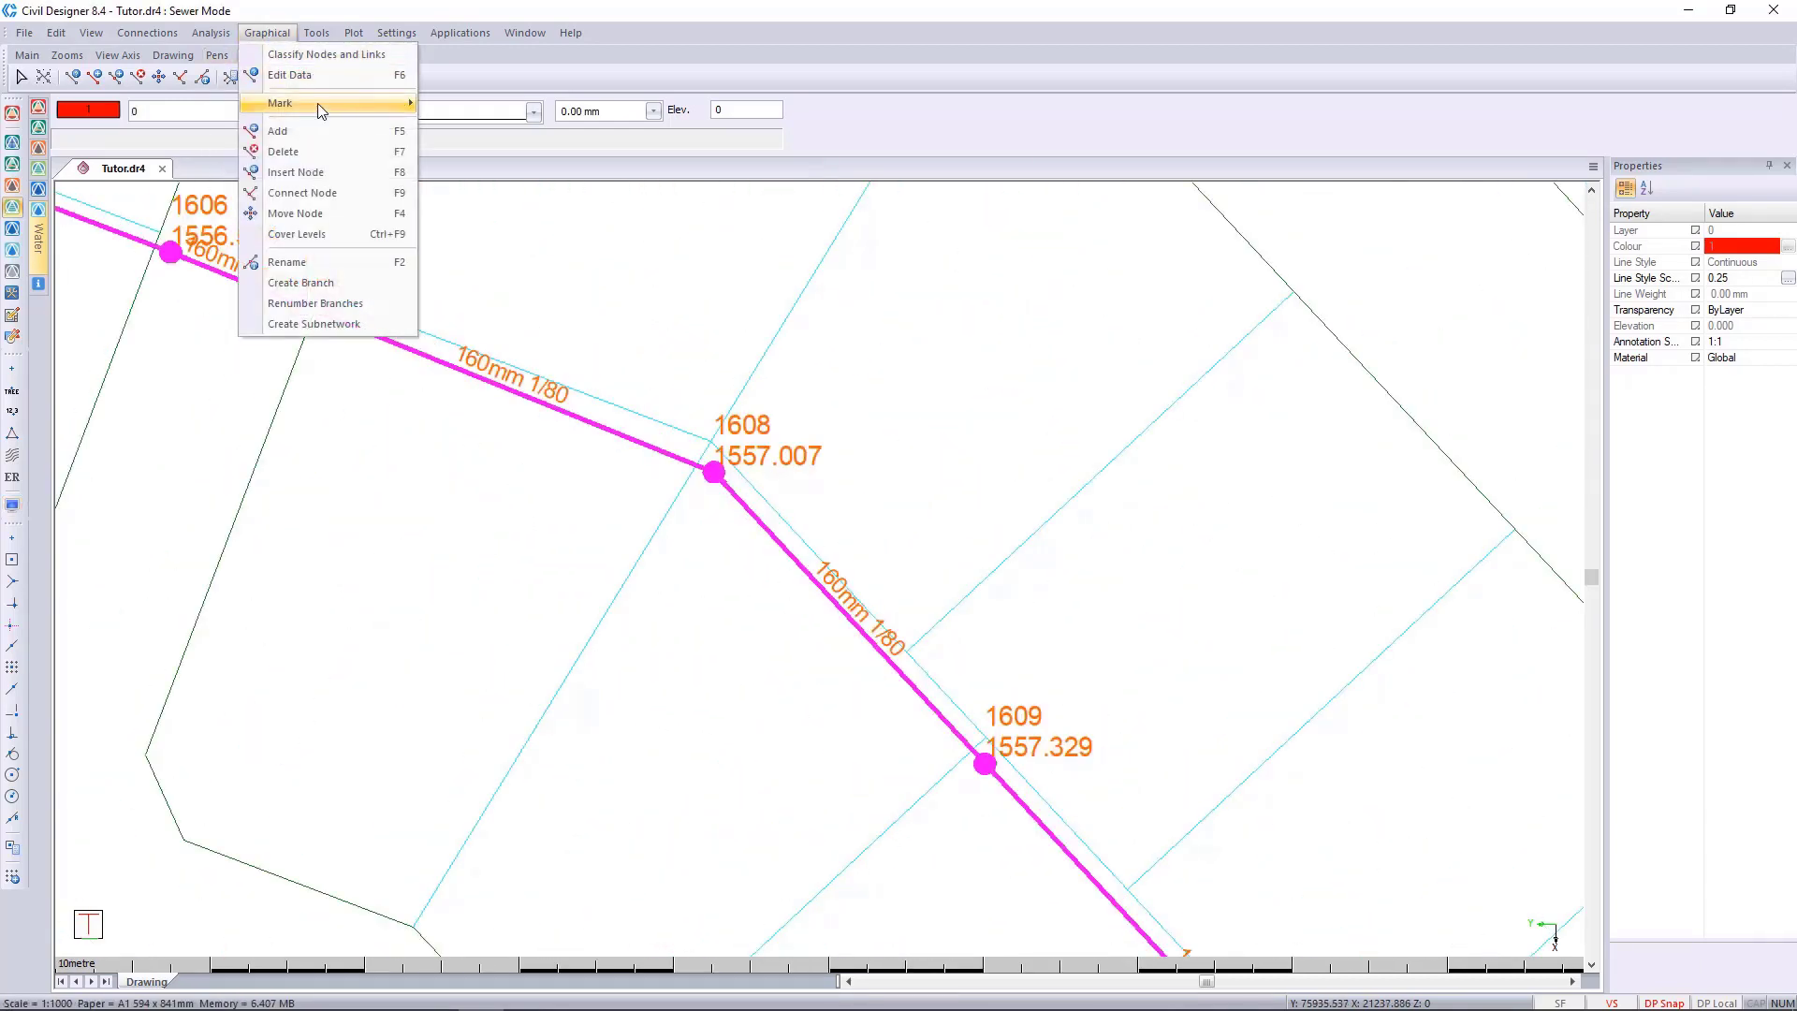
click(556, 186)
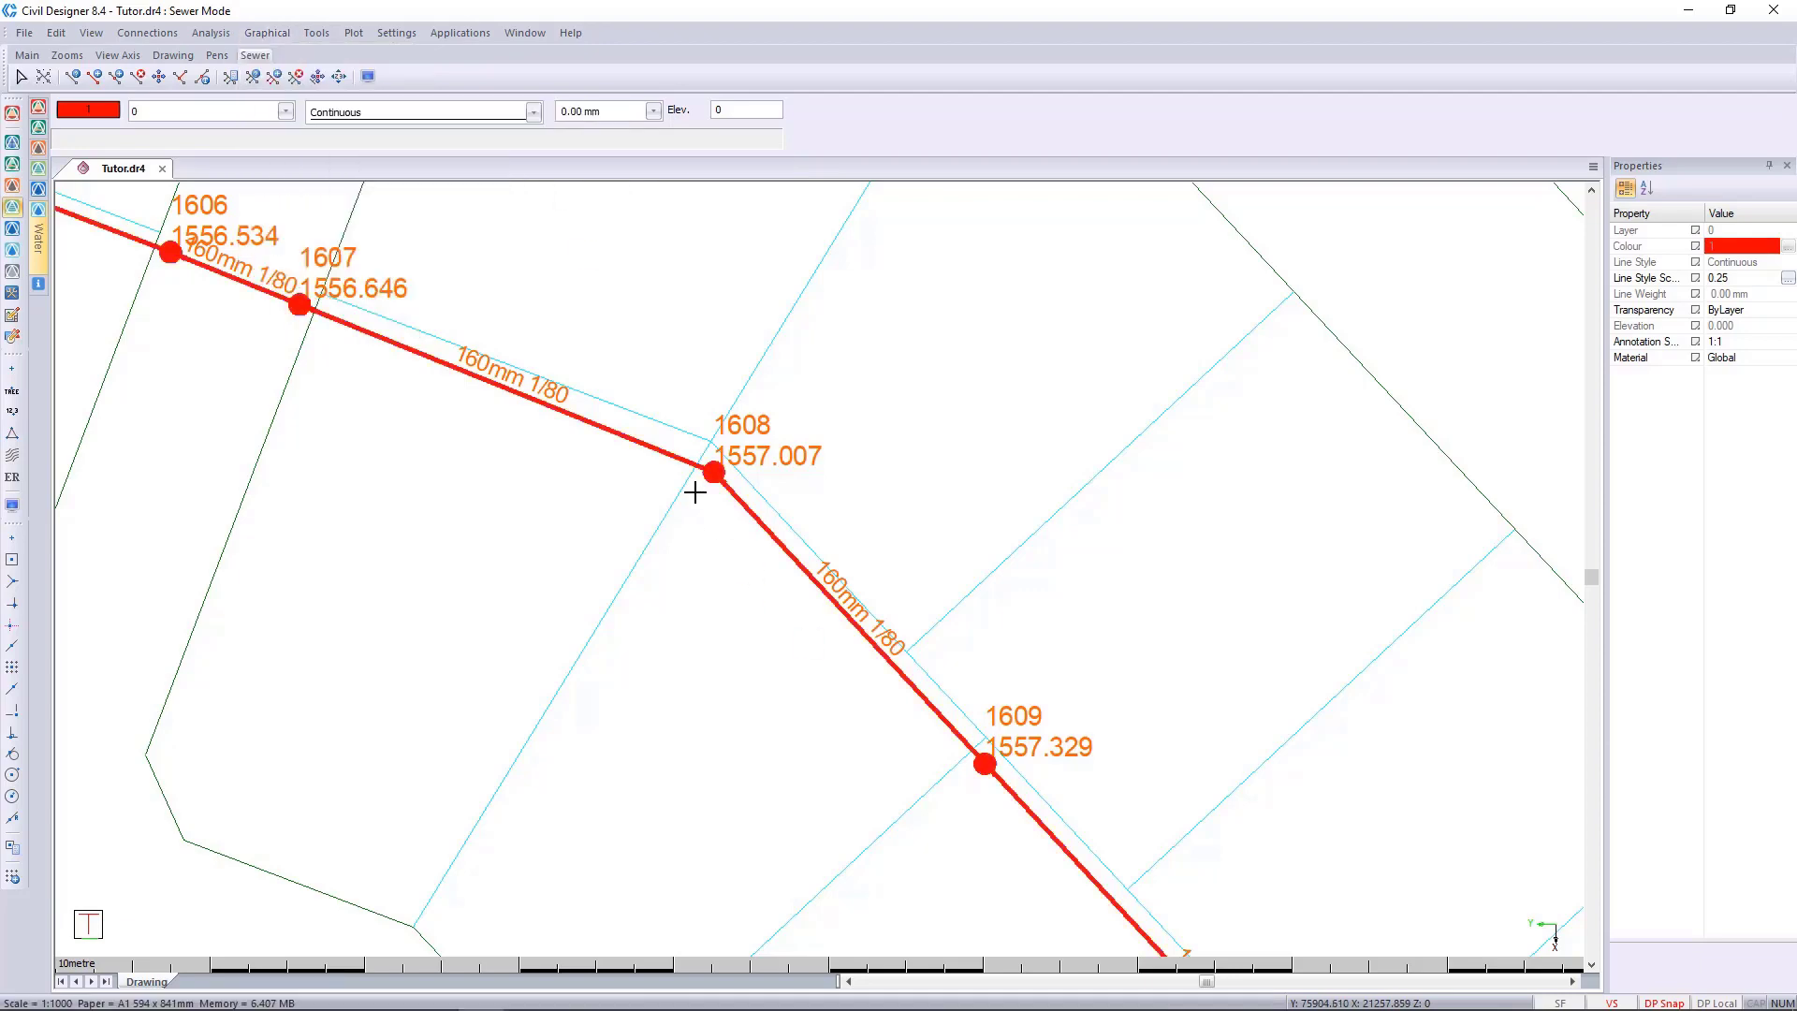
Mark the sewer network upstream of the link running southwest from node 1016, replacing the existing marks.
scroll(682, 596, down, 4)
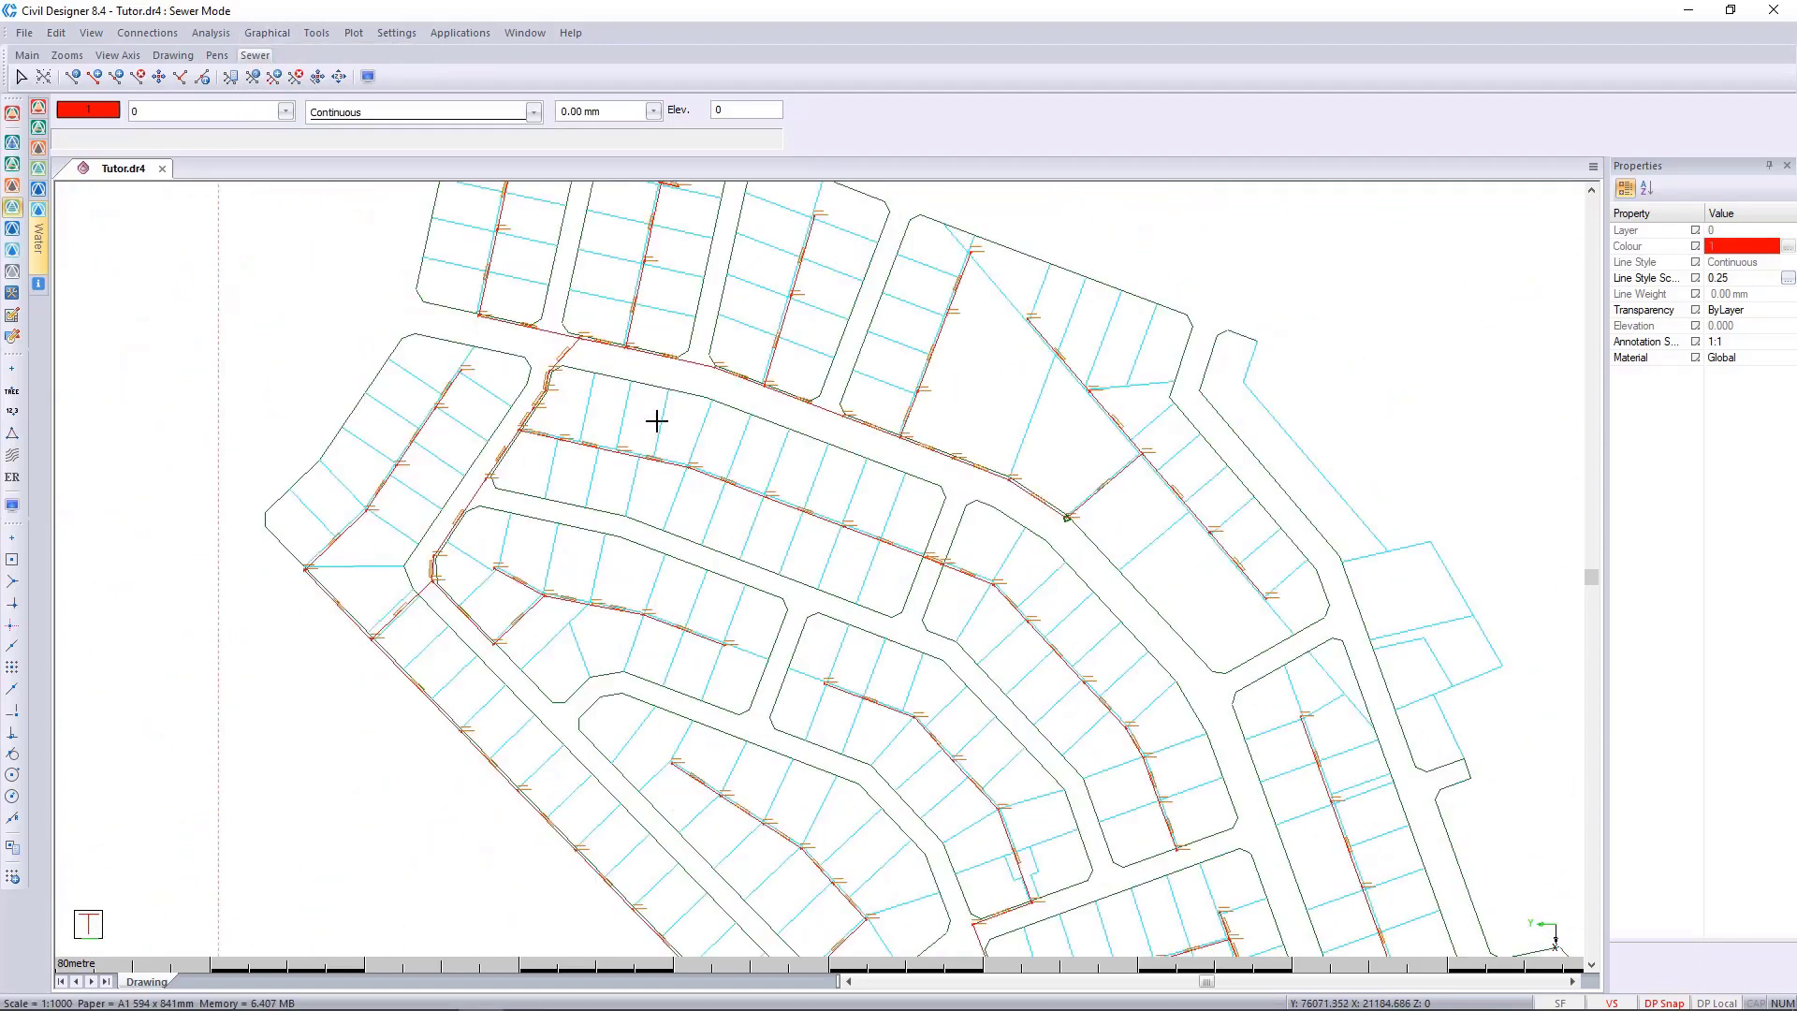
scroll(795, 542, down, 1)
scroll(811, 538, up, 2)
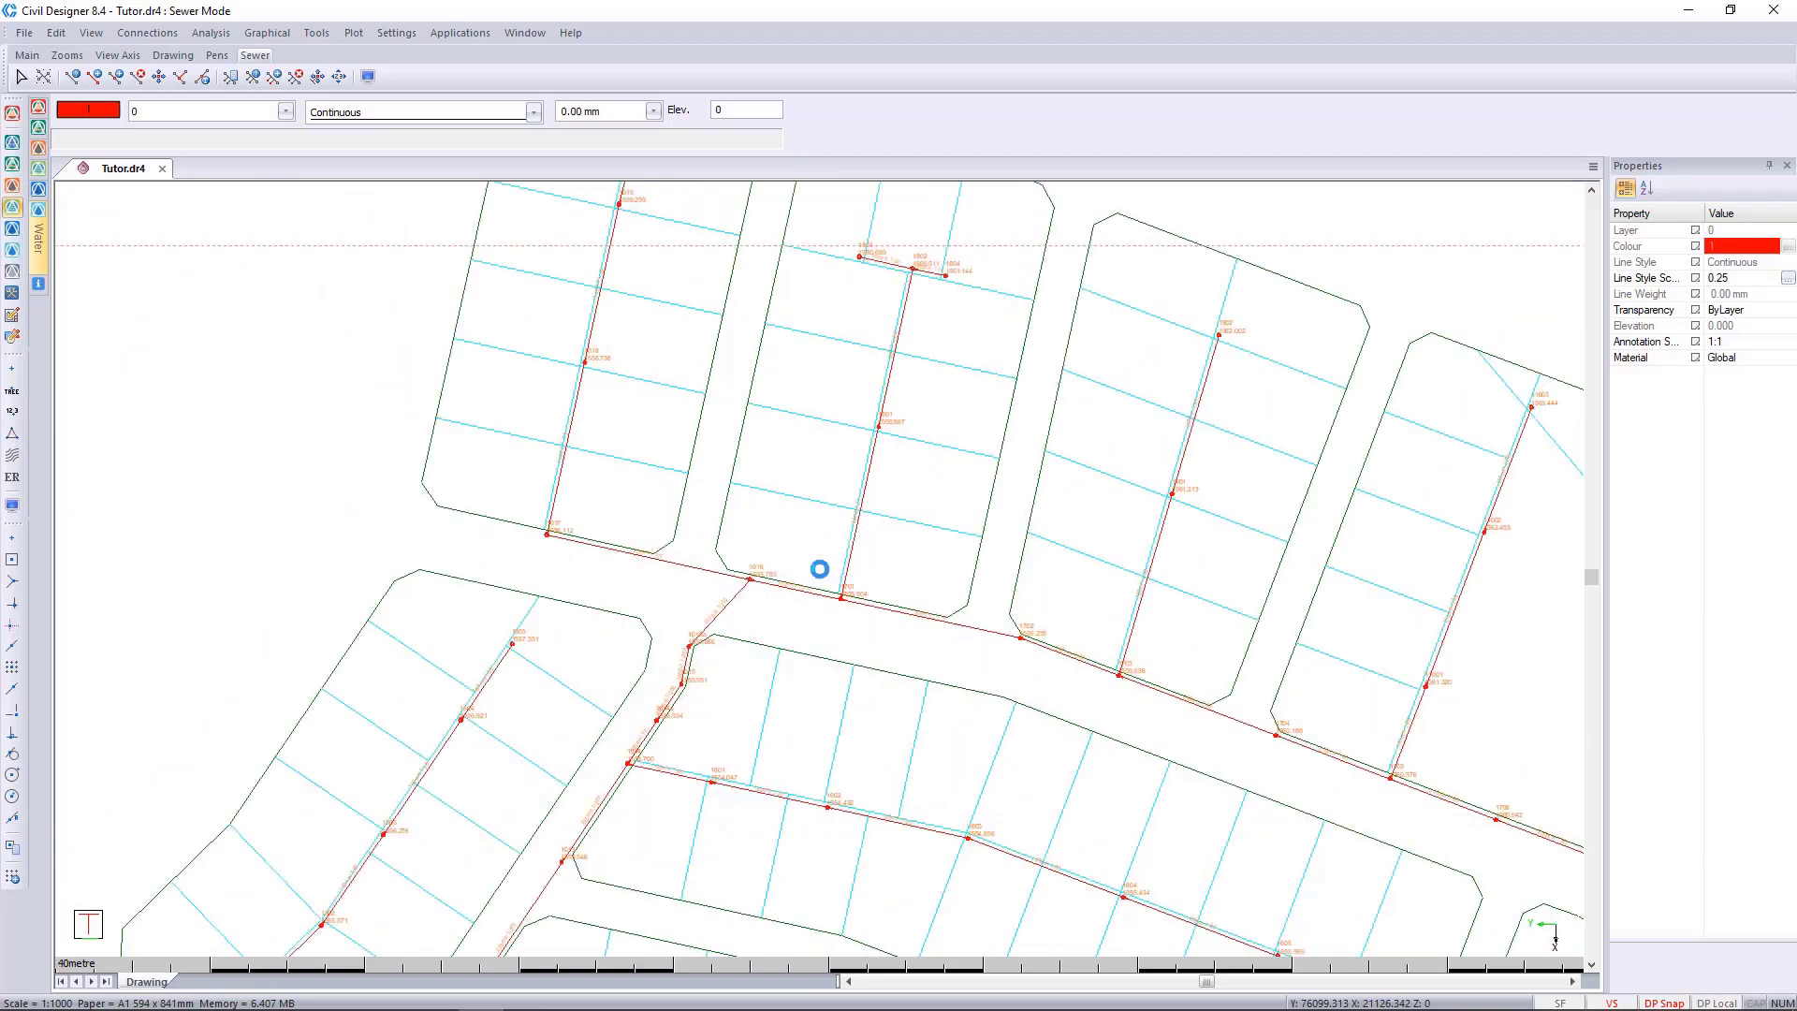
mouse_move(800, 606)
middle_down()
mouse_move(813, 648)
mouse_move(831, 618)
middle_up()
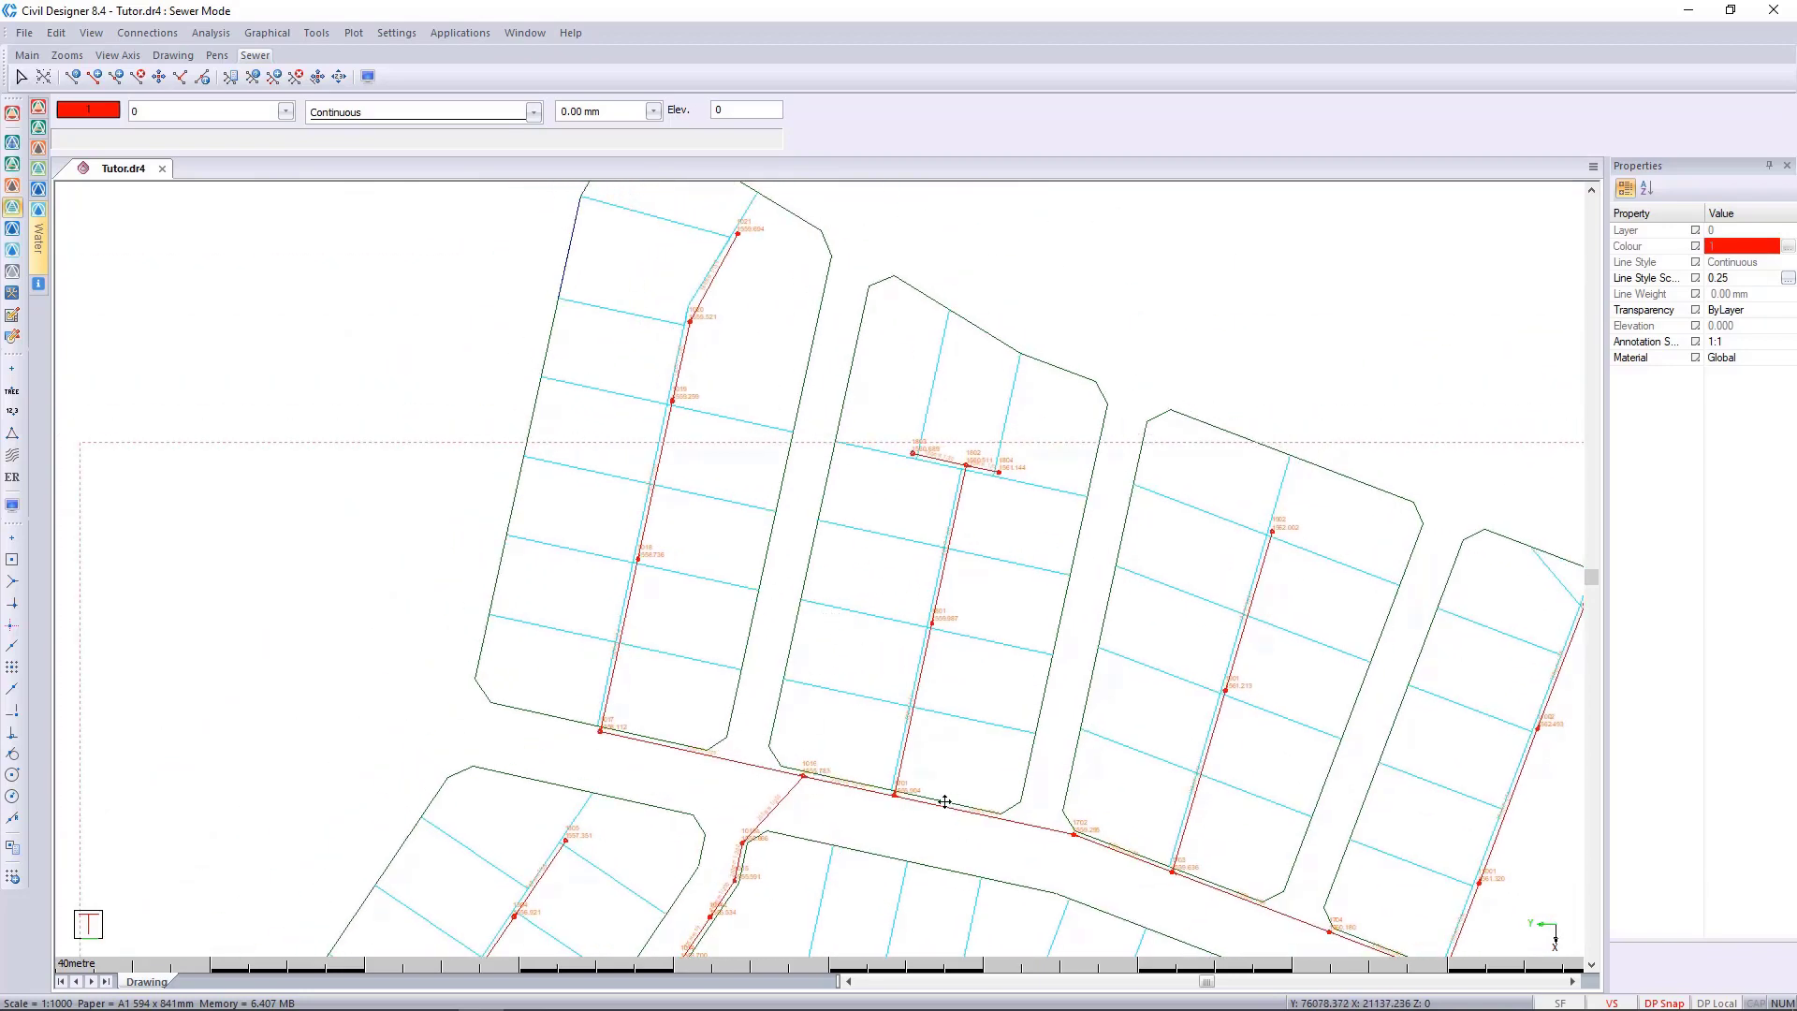
middle_drag(945, 805, 782, 645)
scroll(823, 674, down, 1)
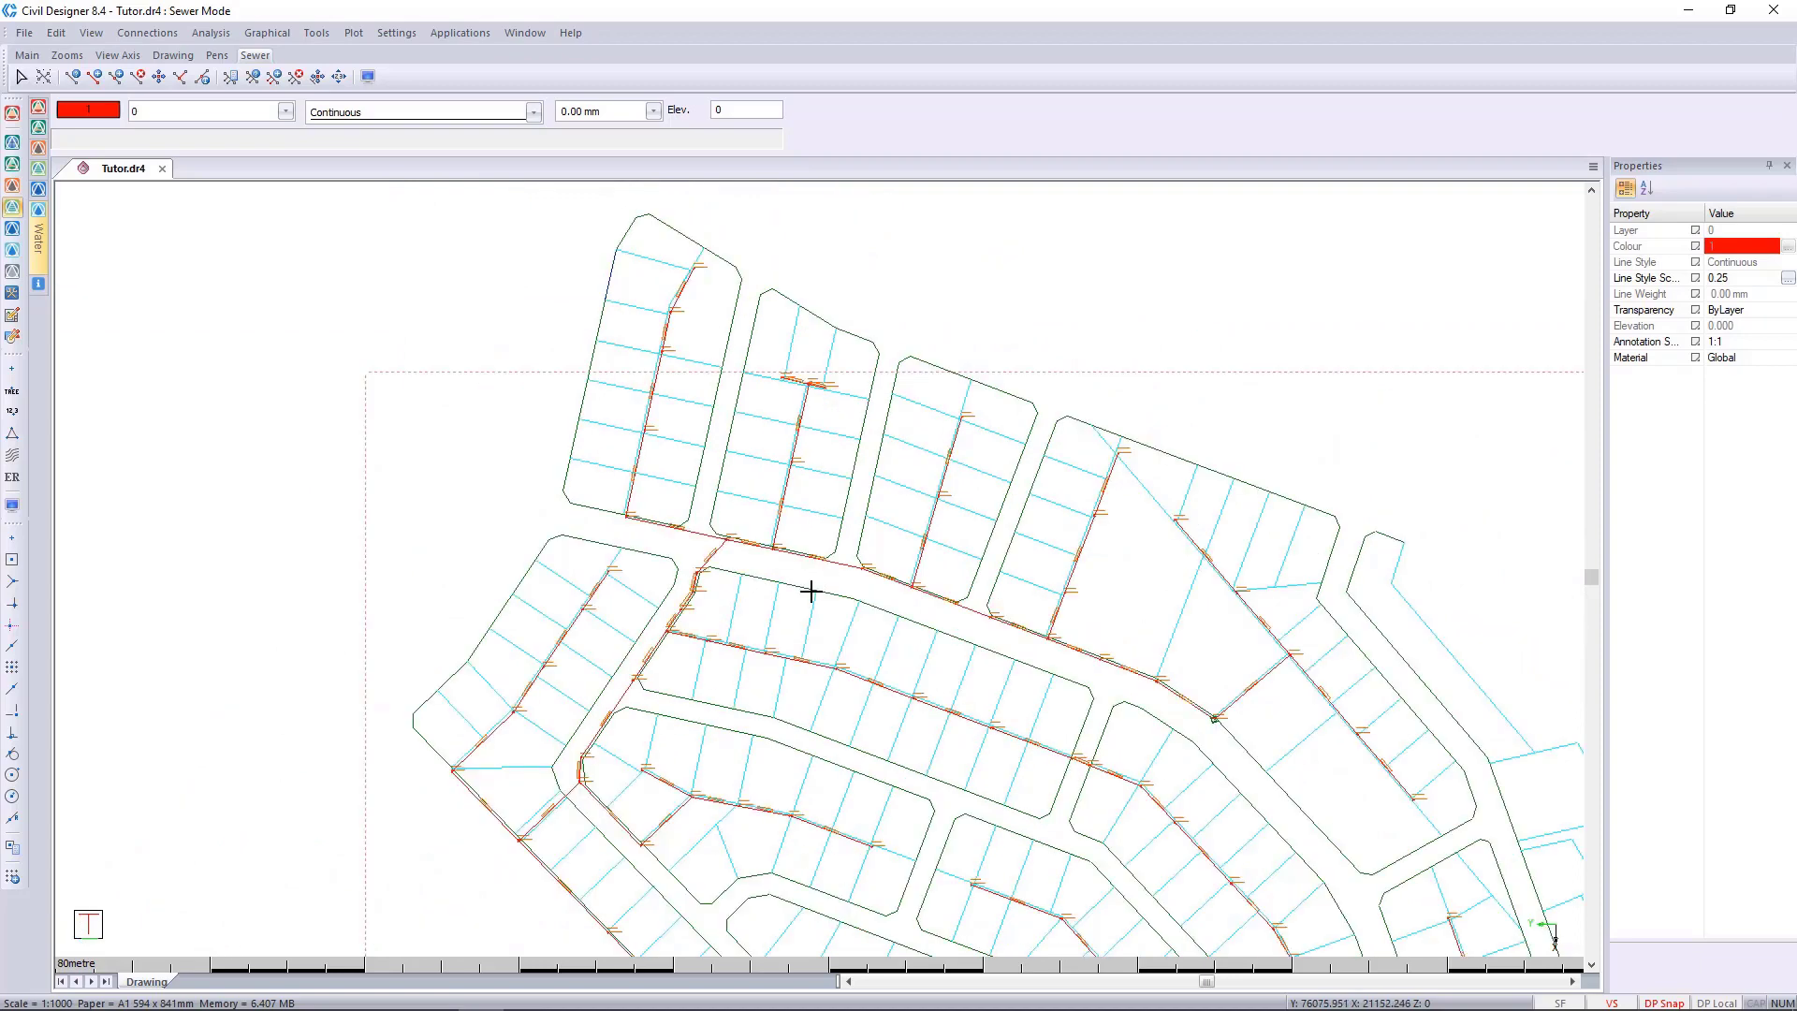
click(269, 34)
mouse_move(319, 103)
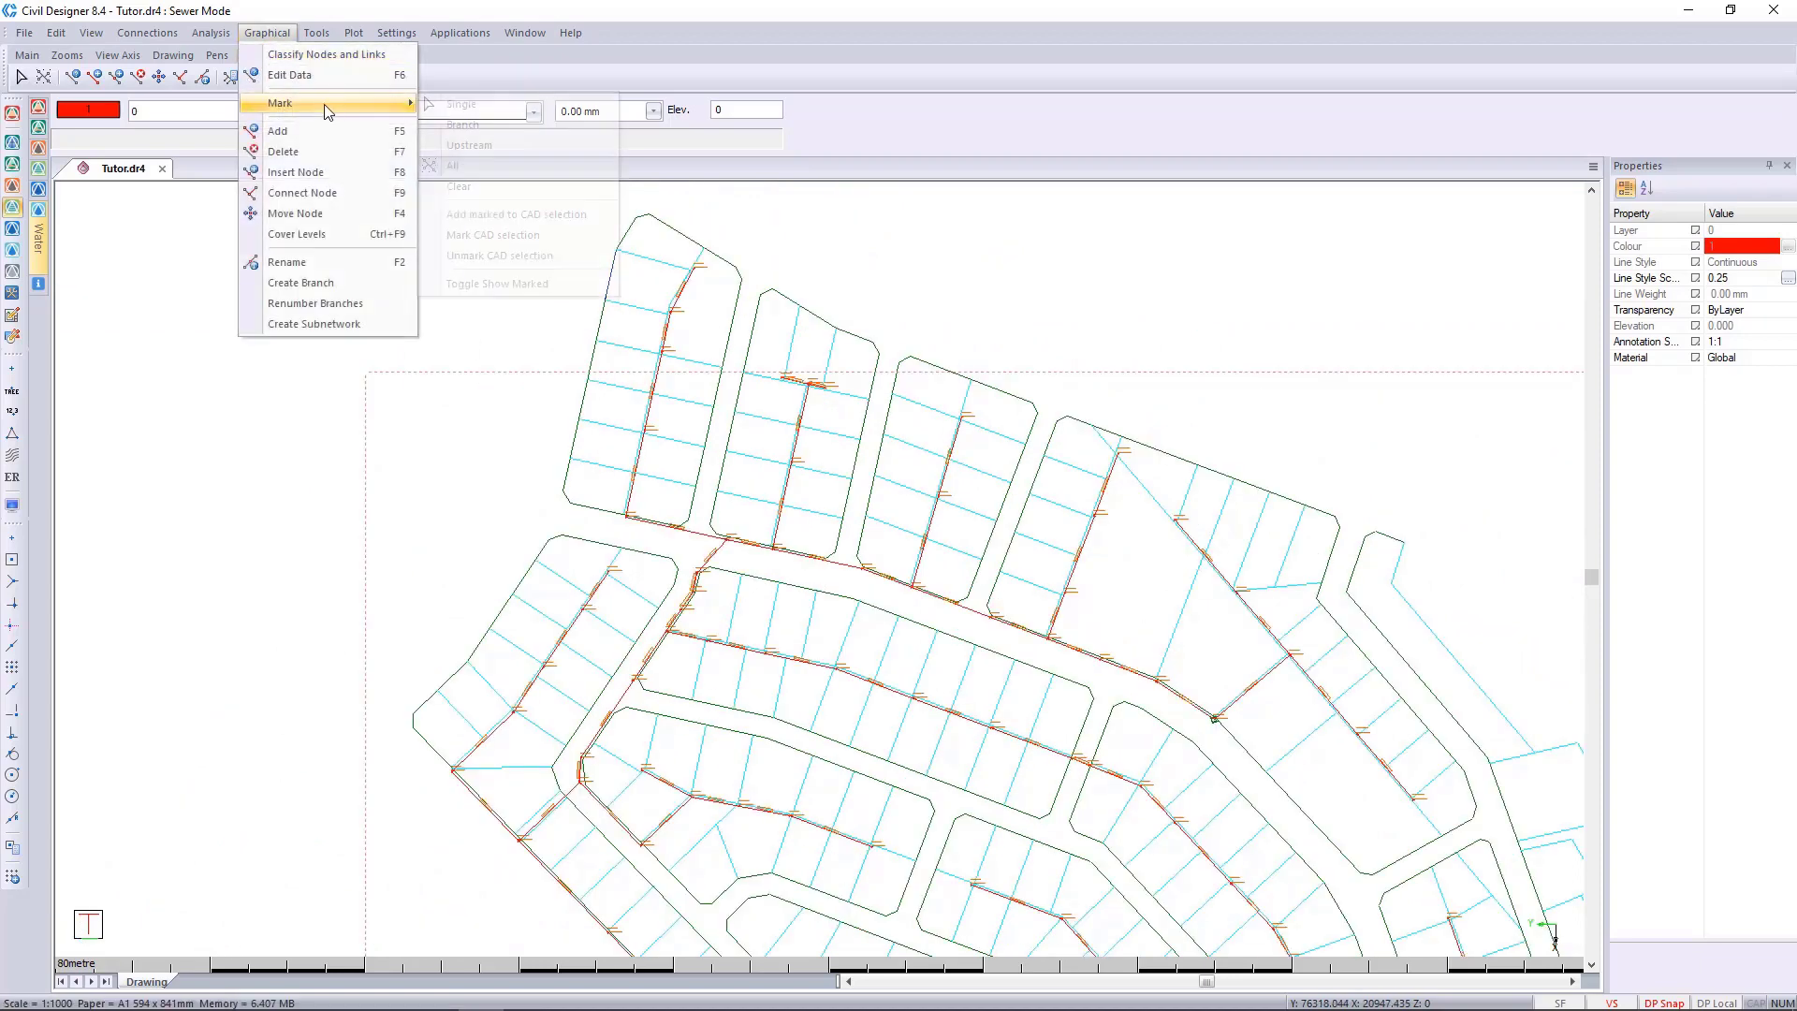
click(531, 148)
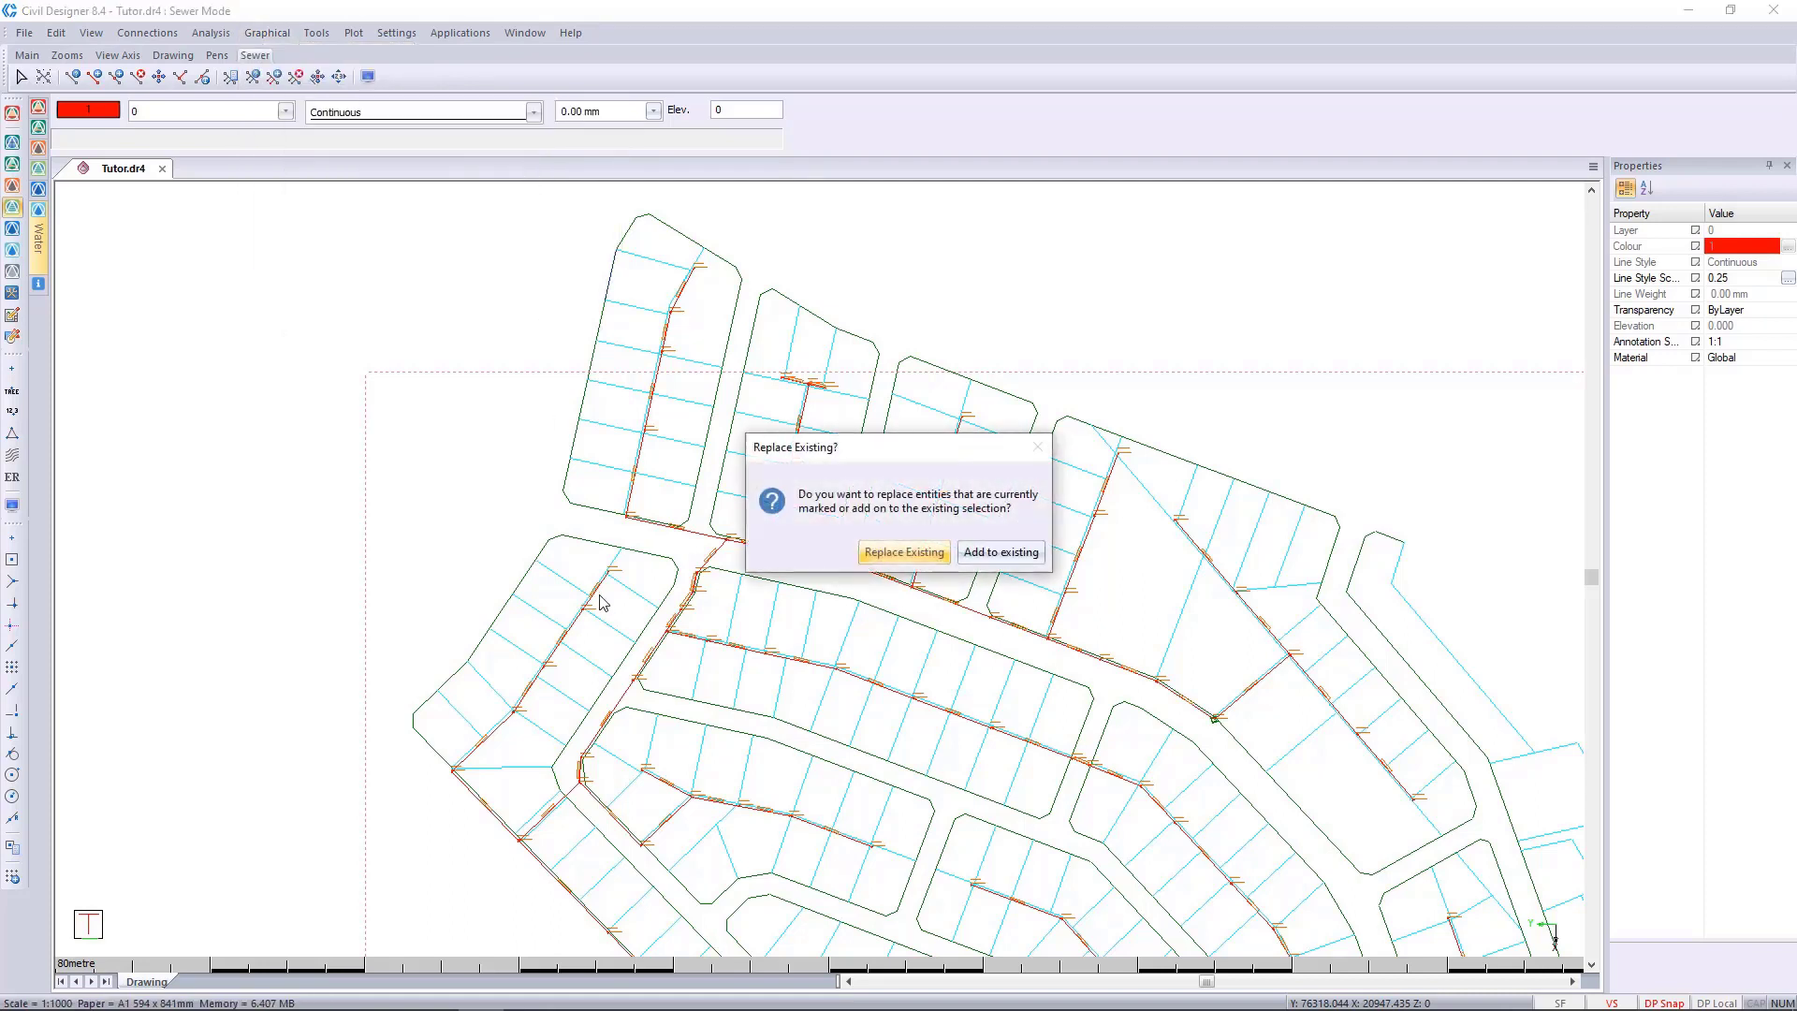
click(903, 552)
scroll(832, 563, up, 3)
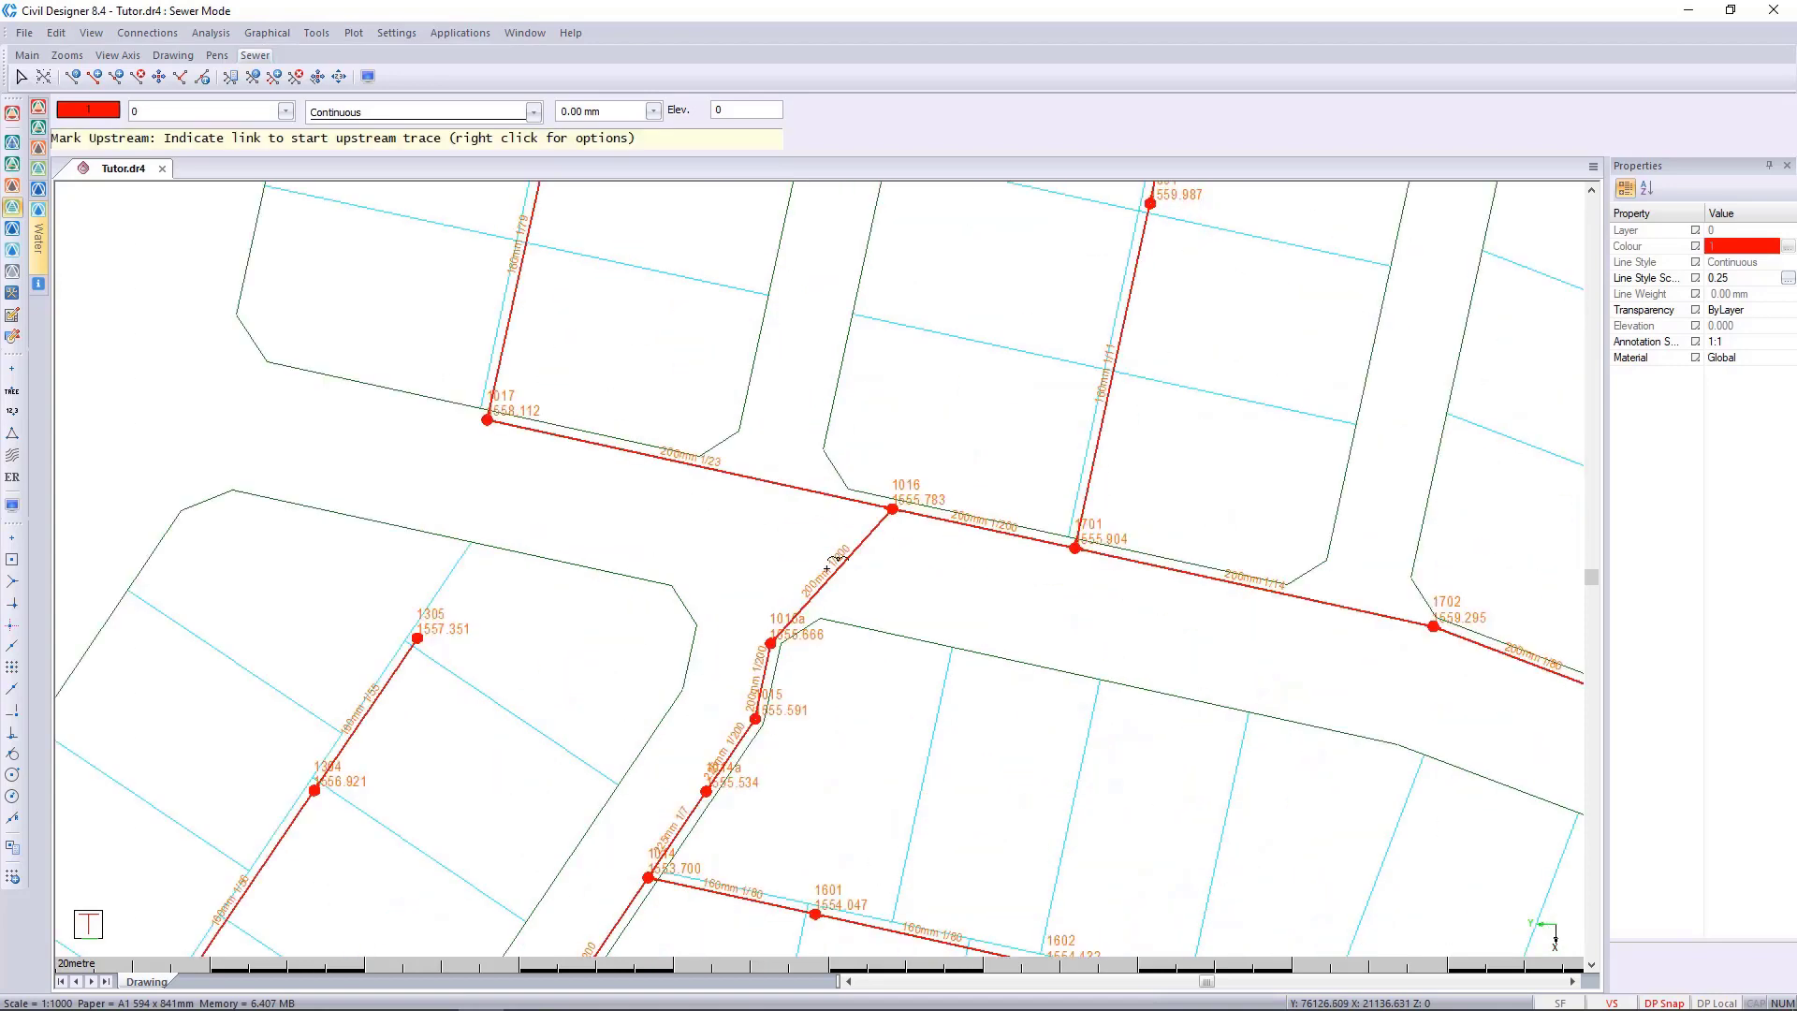
click(839, 566)
Examine which nodes and links the upstream trace marked across the northern blocks, and end the marking command.
scroll(837, 571, down, 1)
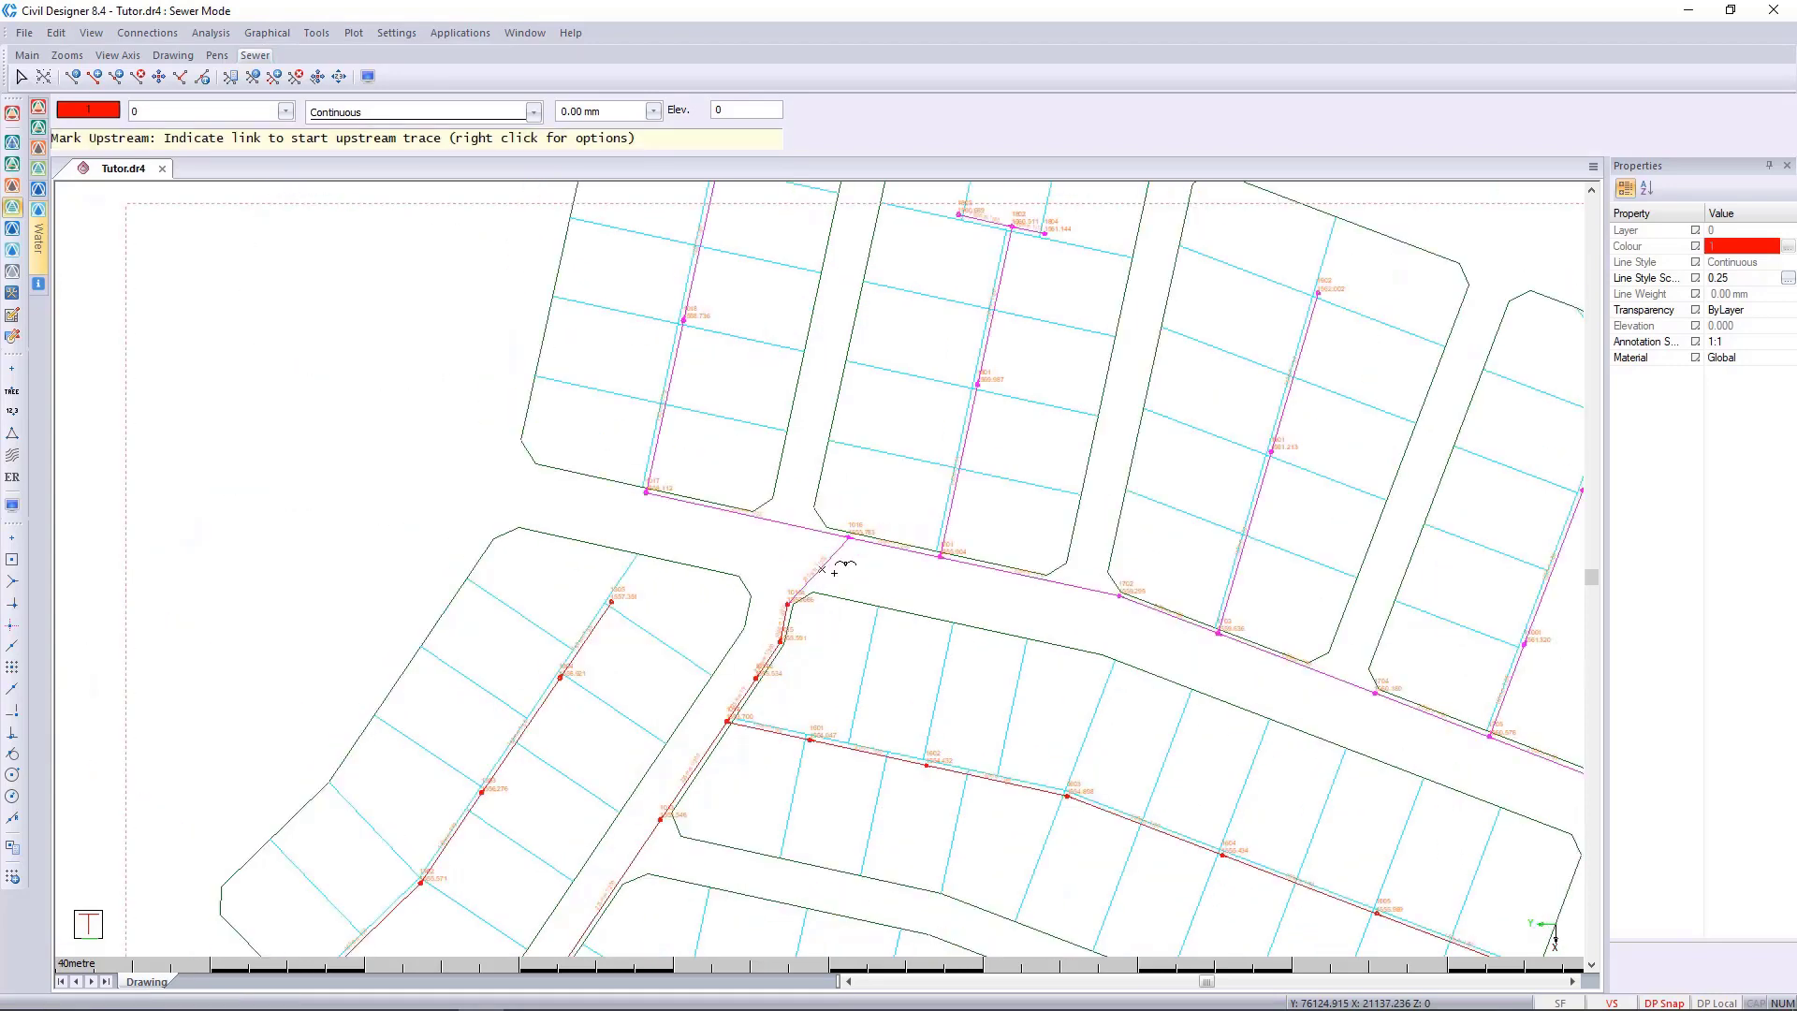
scroll(819, 569, down, 1)
middle_drag(820, 569, 460, 425)
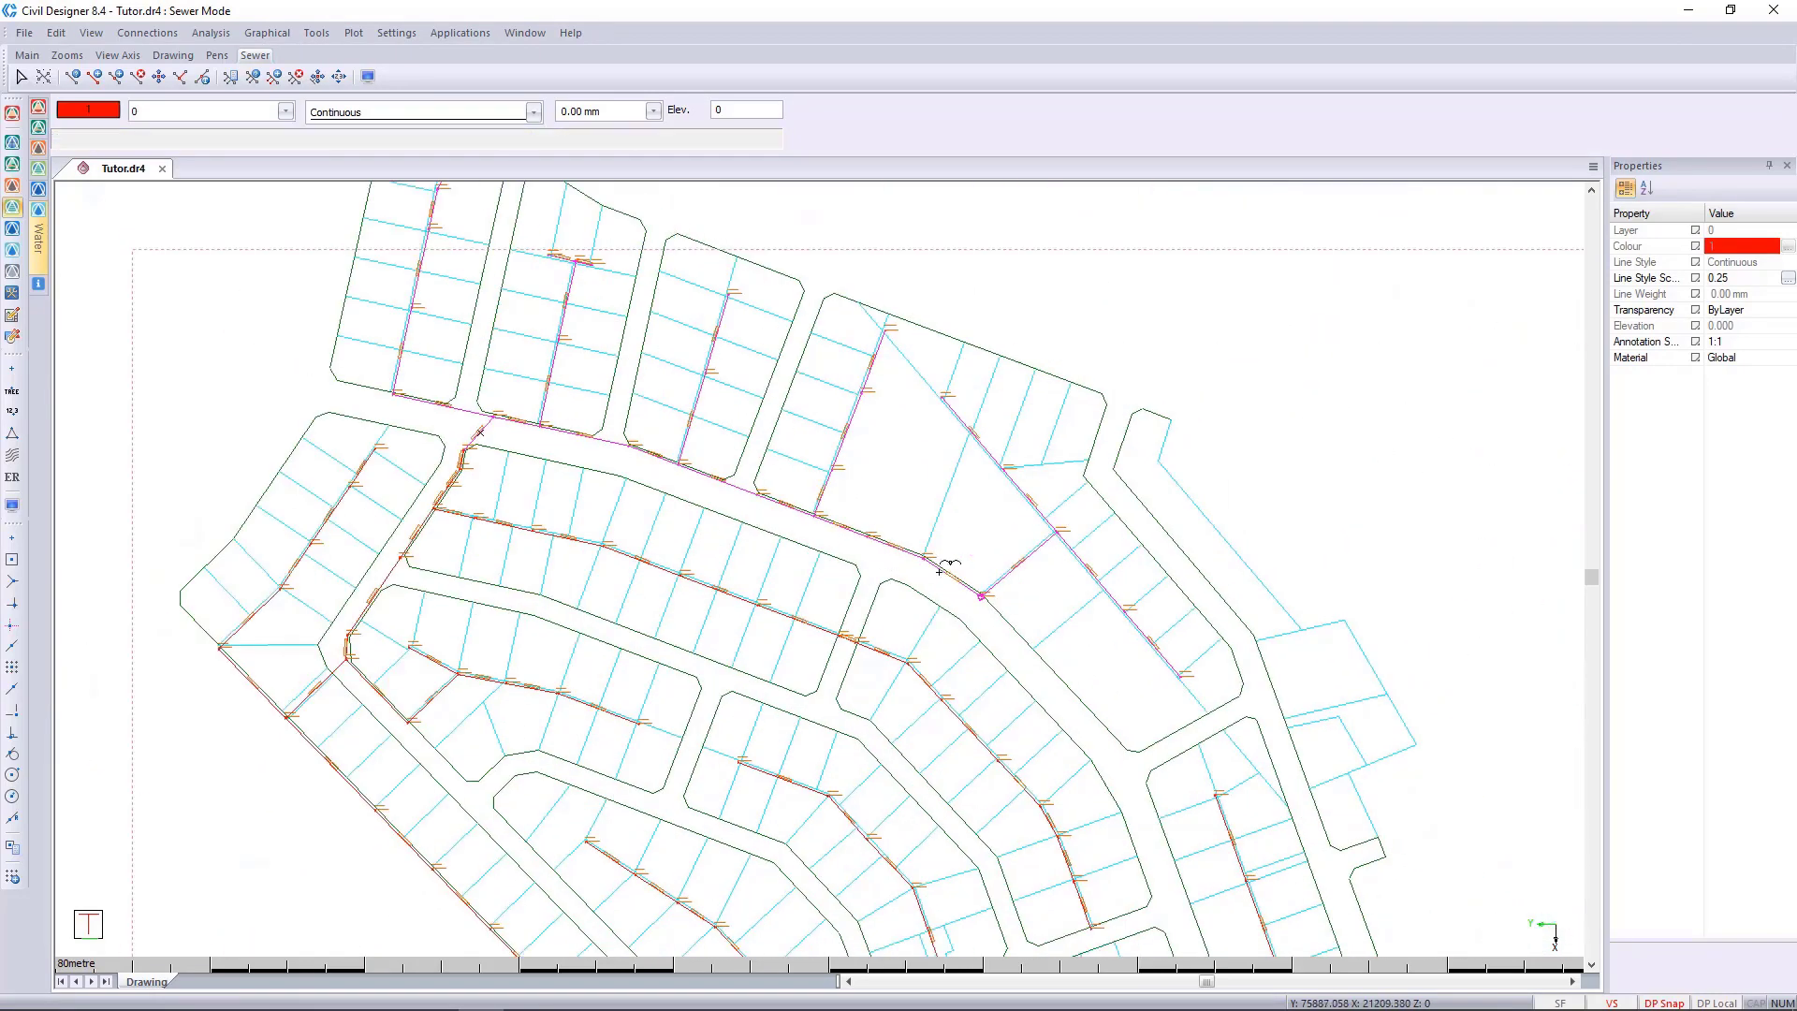
scroll(945, 567, up, 2)
scroll(1062, 430, down, 1)
mouse_move(828, 526)
middle_down()
mouse_move(931, 594)
mouse_move(1147, 682)
middle_up()
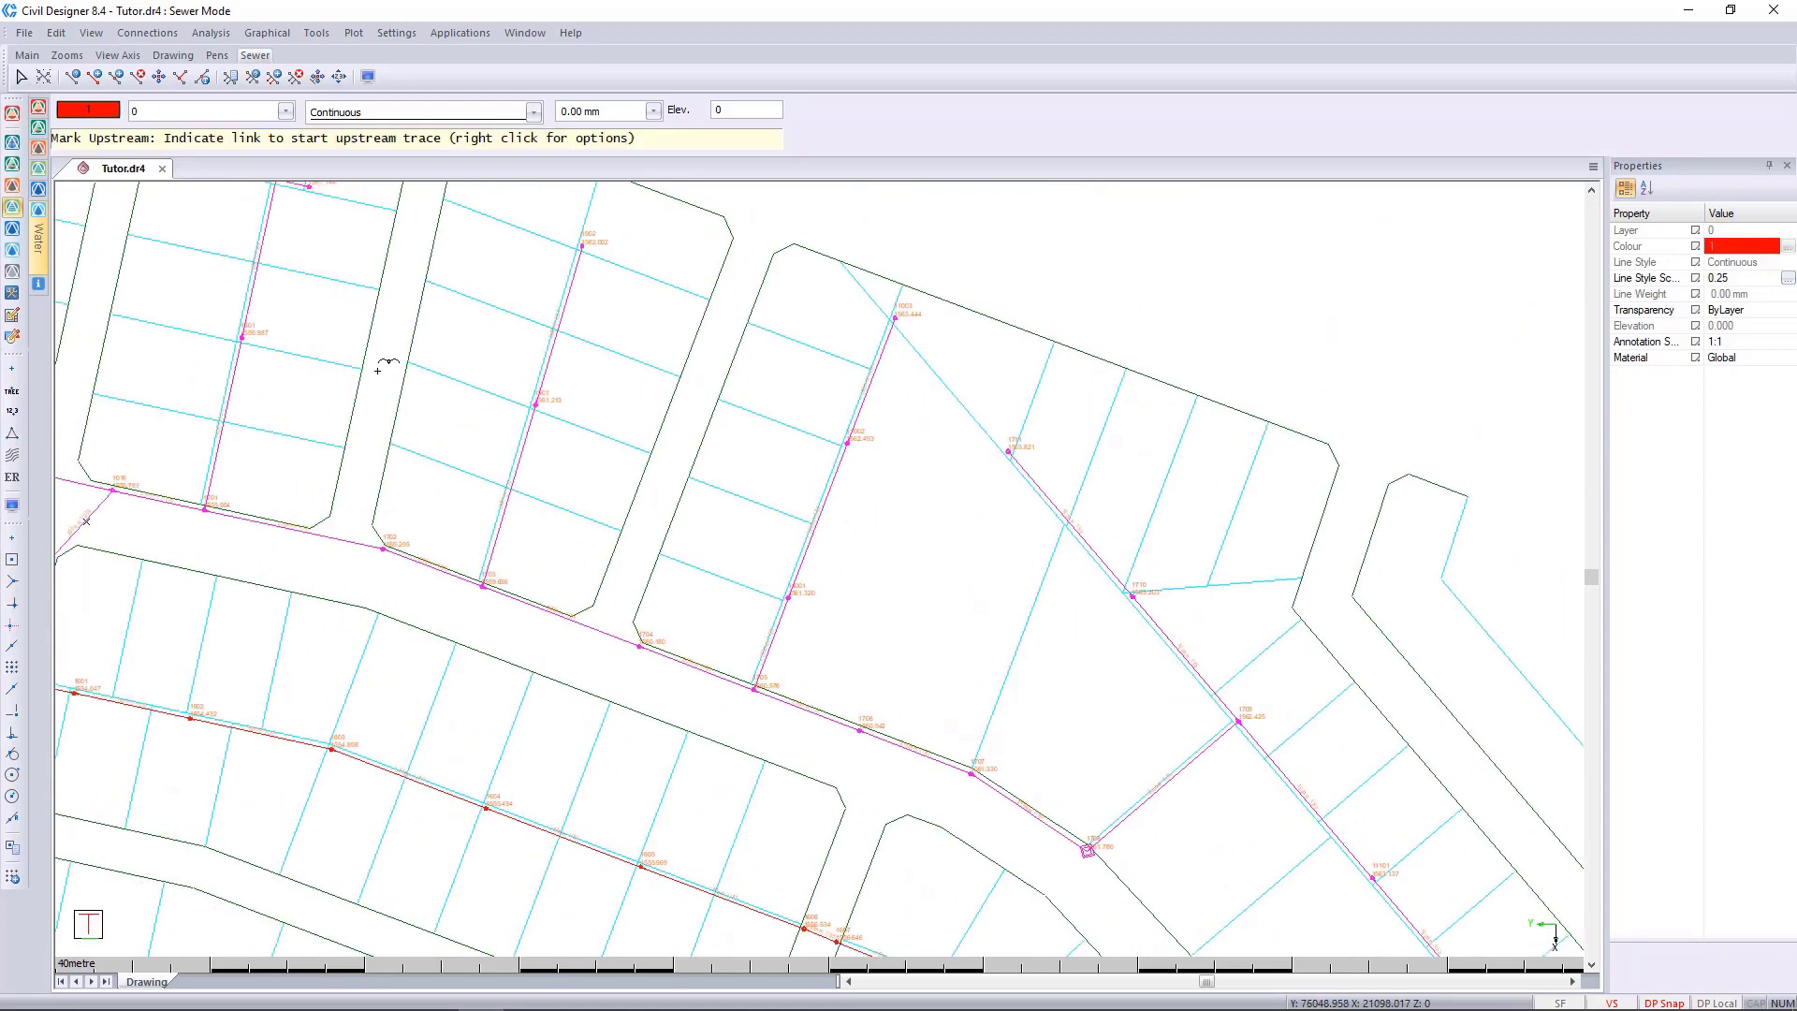
middle_drag(374, 359, 643, 501)
middle_drag(417, 439, 504, 483)
scroll(982, 625, down, 3)
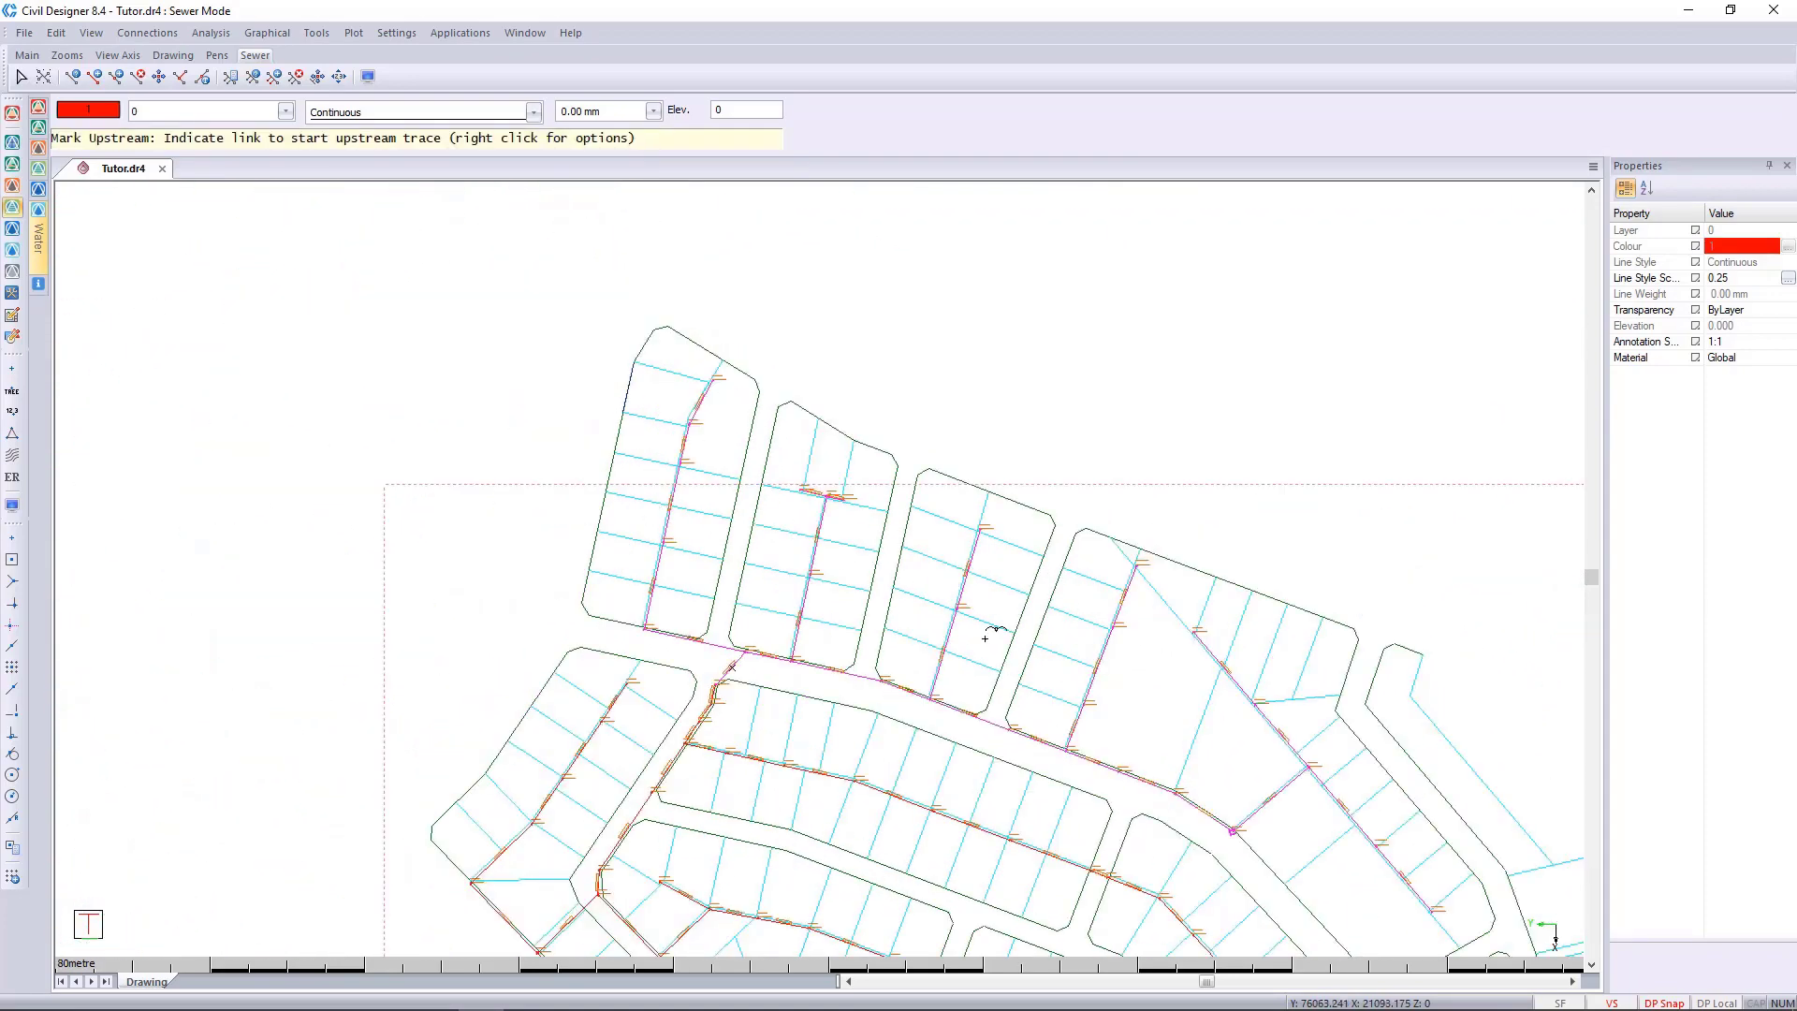
scroll(789, 570, up, 1)
mouse_move(789, 571)
middle_down()
mouse_move(827, 598)
mouse_move(691, 522)
mouse_move(722, 541)
middle_up()
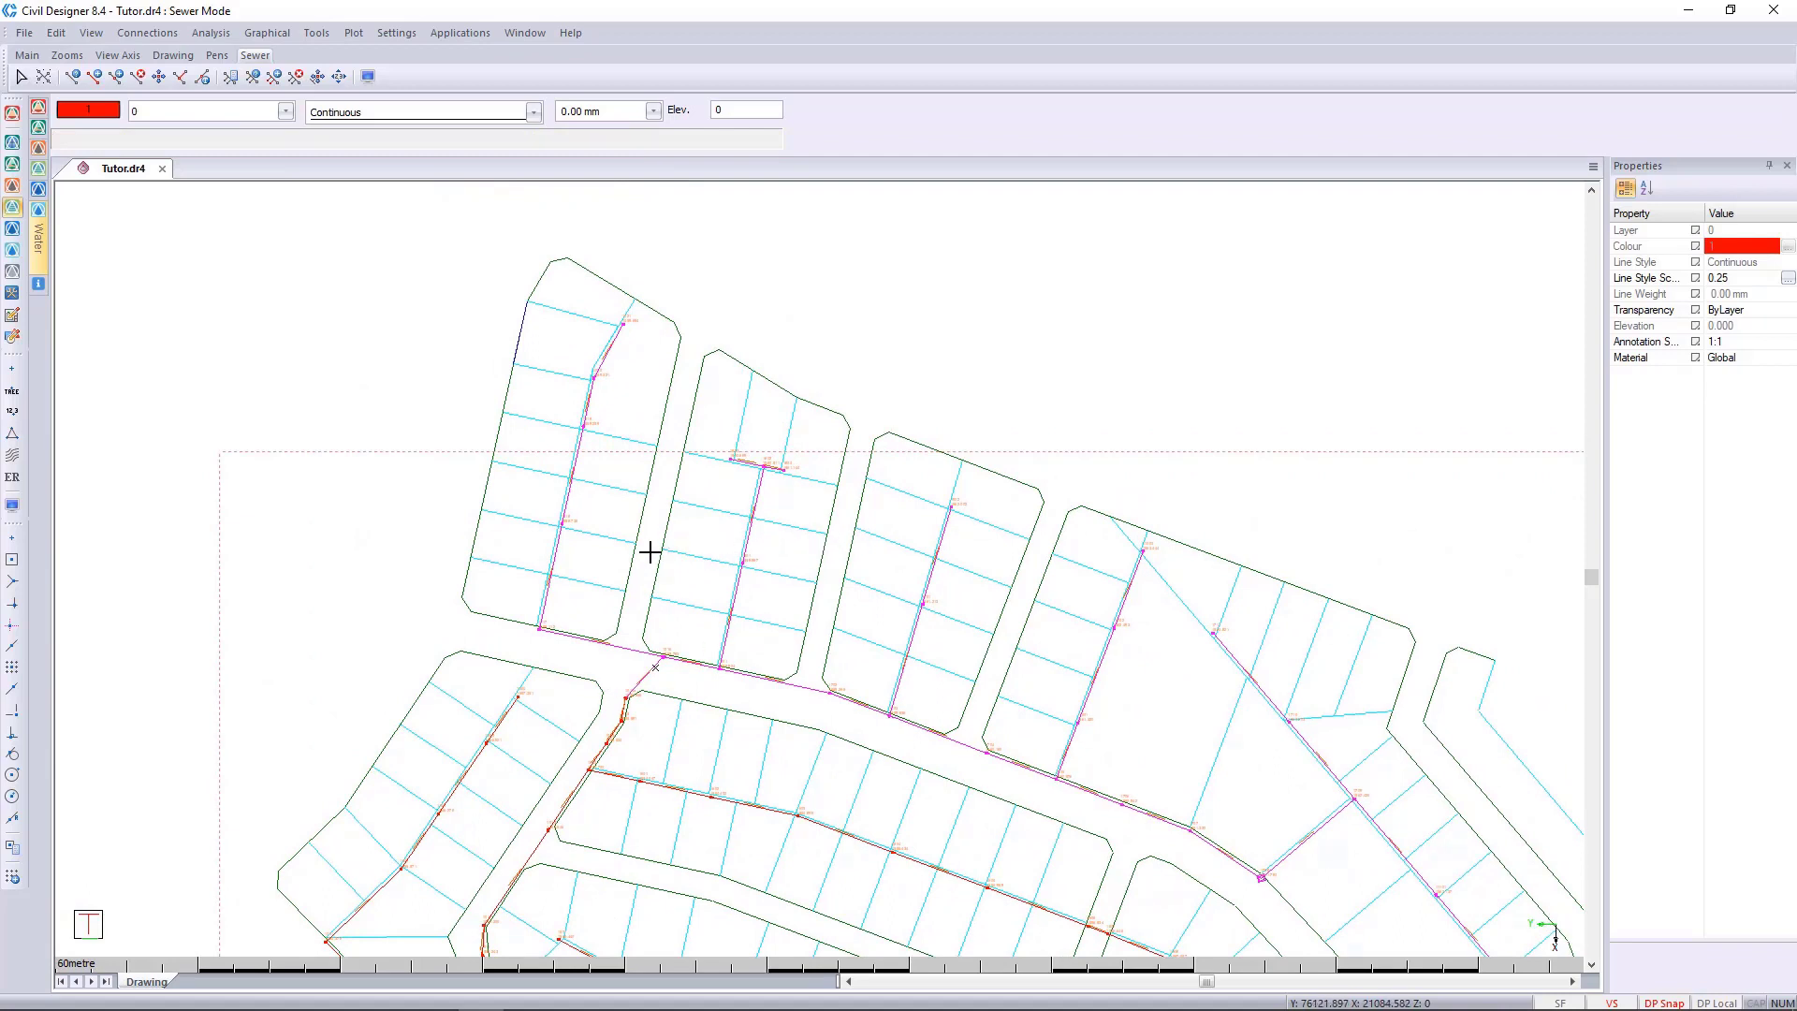
Review the file formats offered for exporting the sewer data.
click(24, 33)
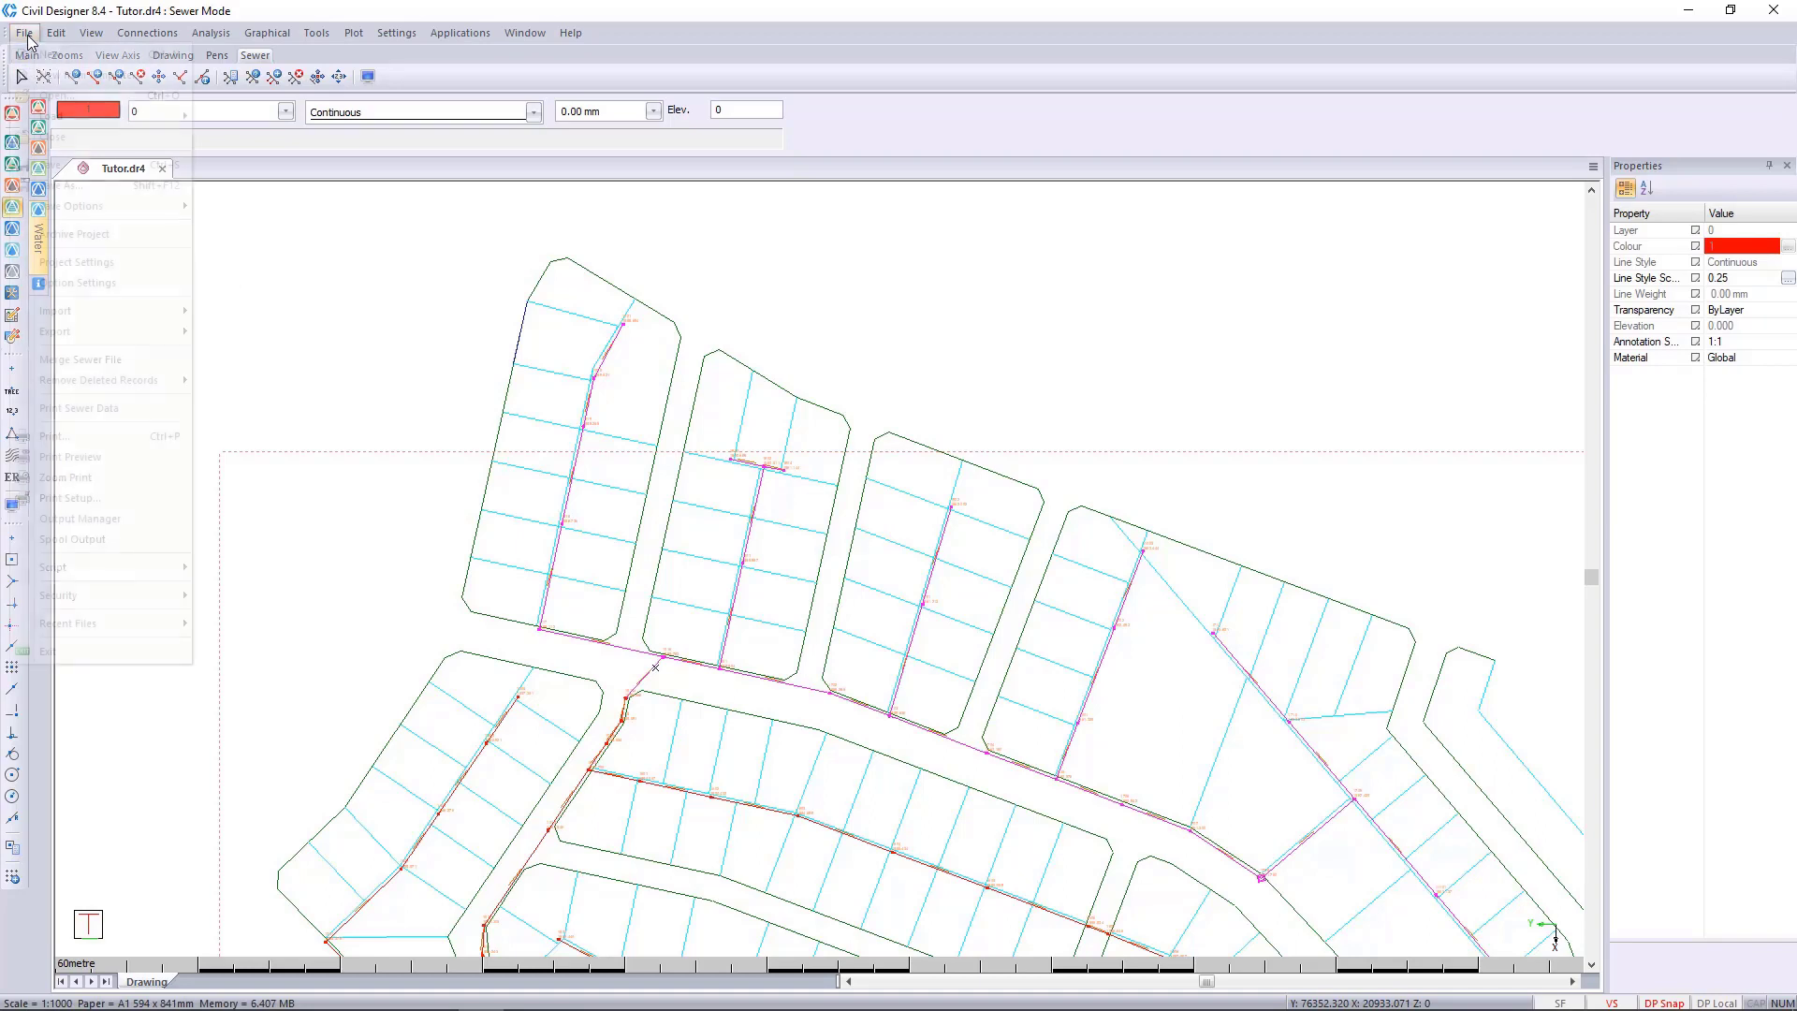
mouse_move(110, 332)
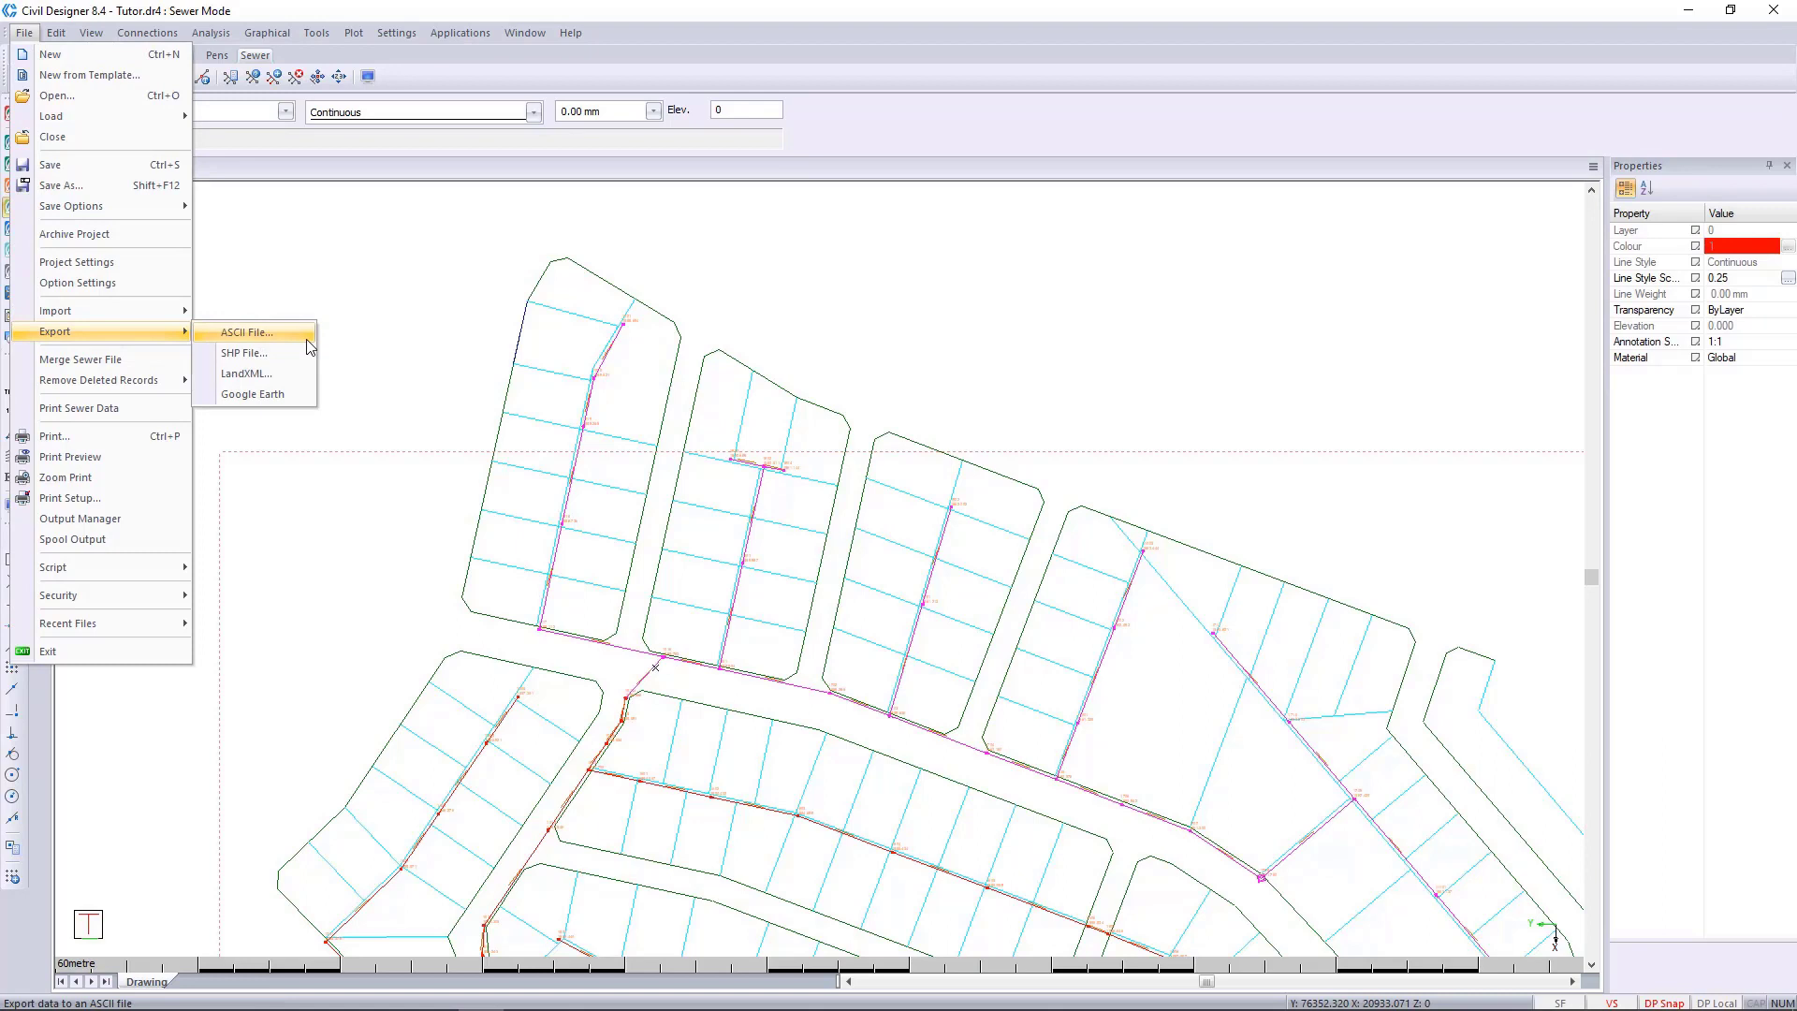
click(320, 289)
Check the network analysis options for analysing all or only marked nodes, and close without running the analysis.
click(221, 39)
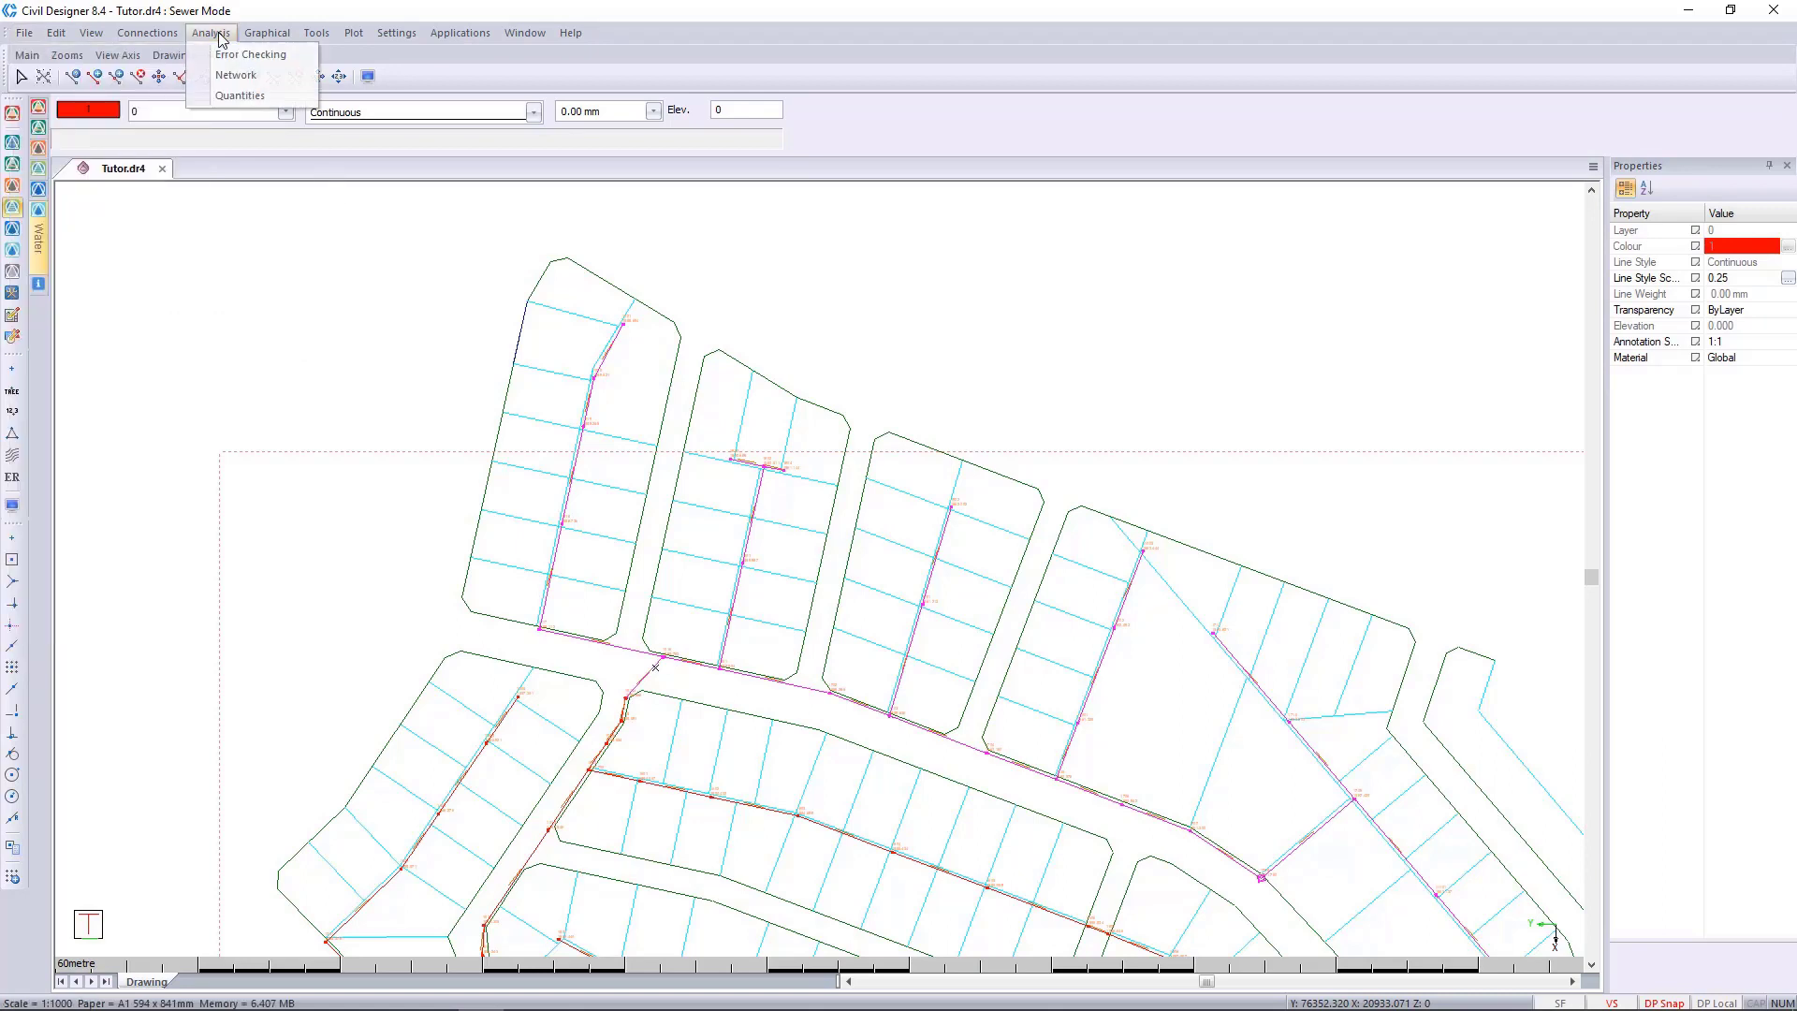
click(235, 77)
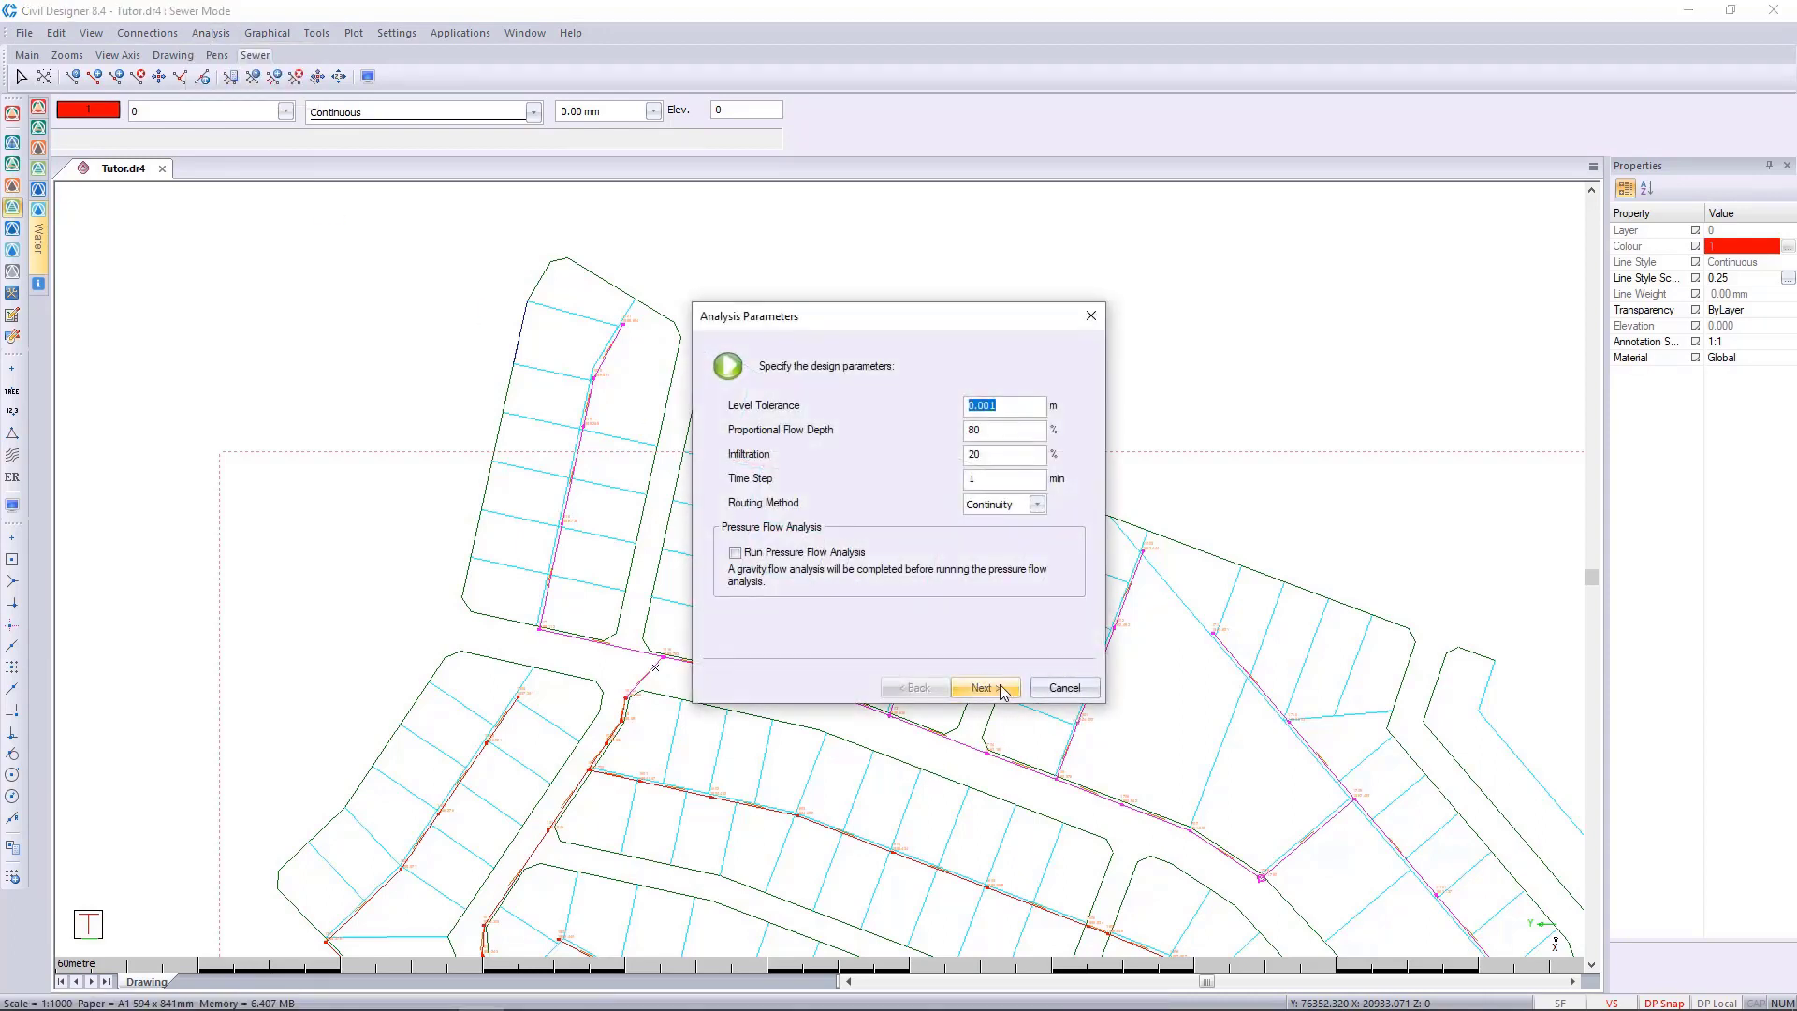
click(986, 688)
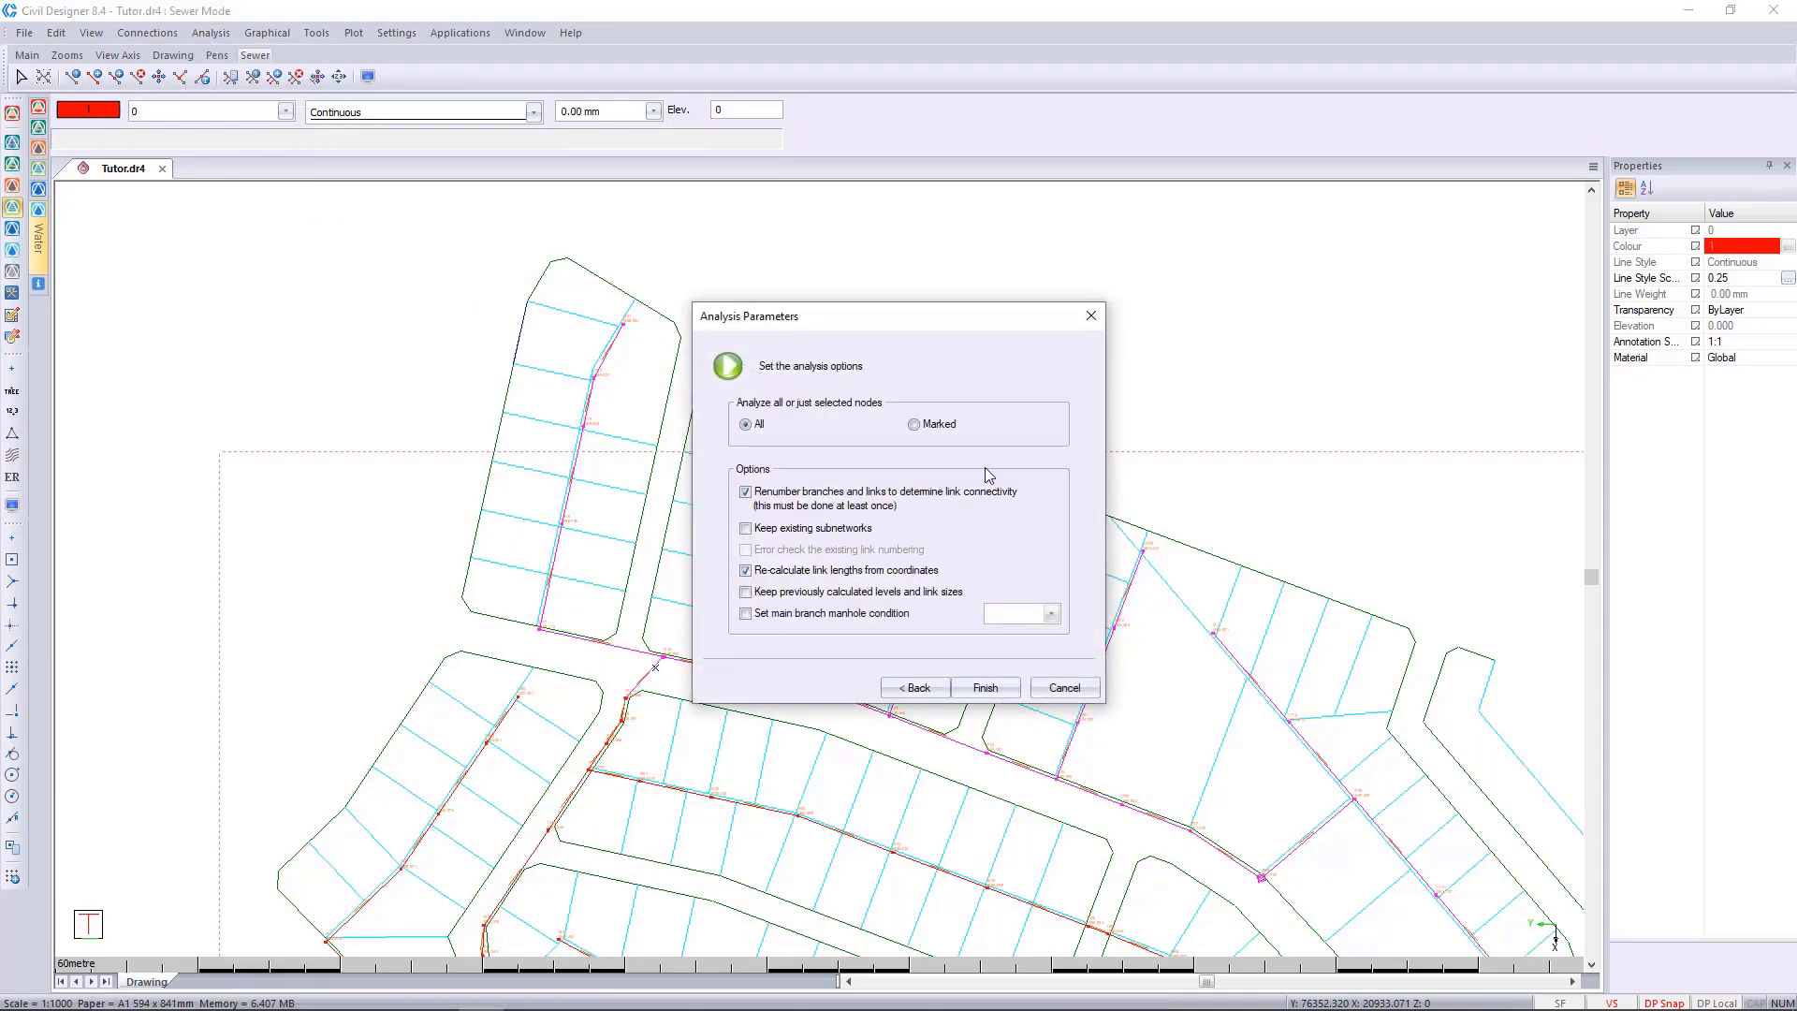
click(1091, 315)
Open Set Parameters for the marked sewer elements and review the node, link and connection parameters.
click(211, 33)
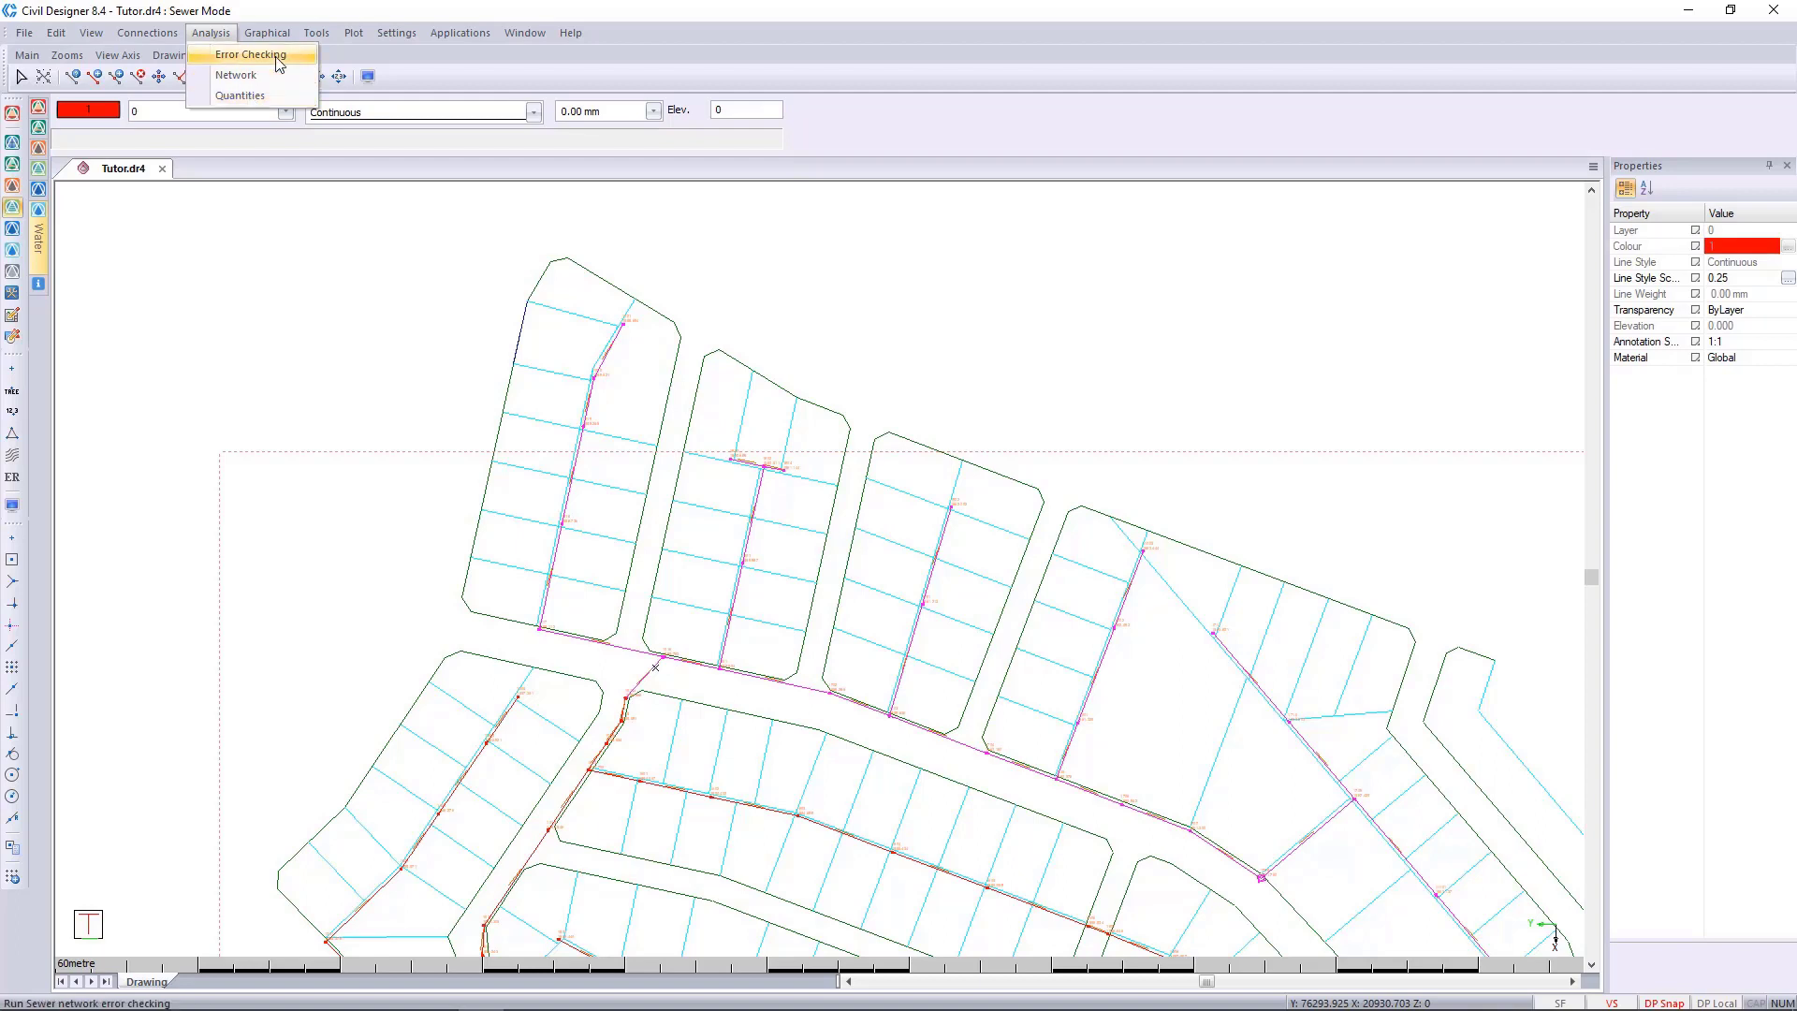
mouse_move(316, 32)
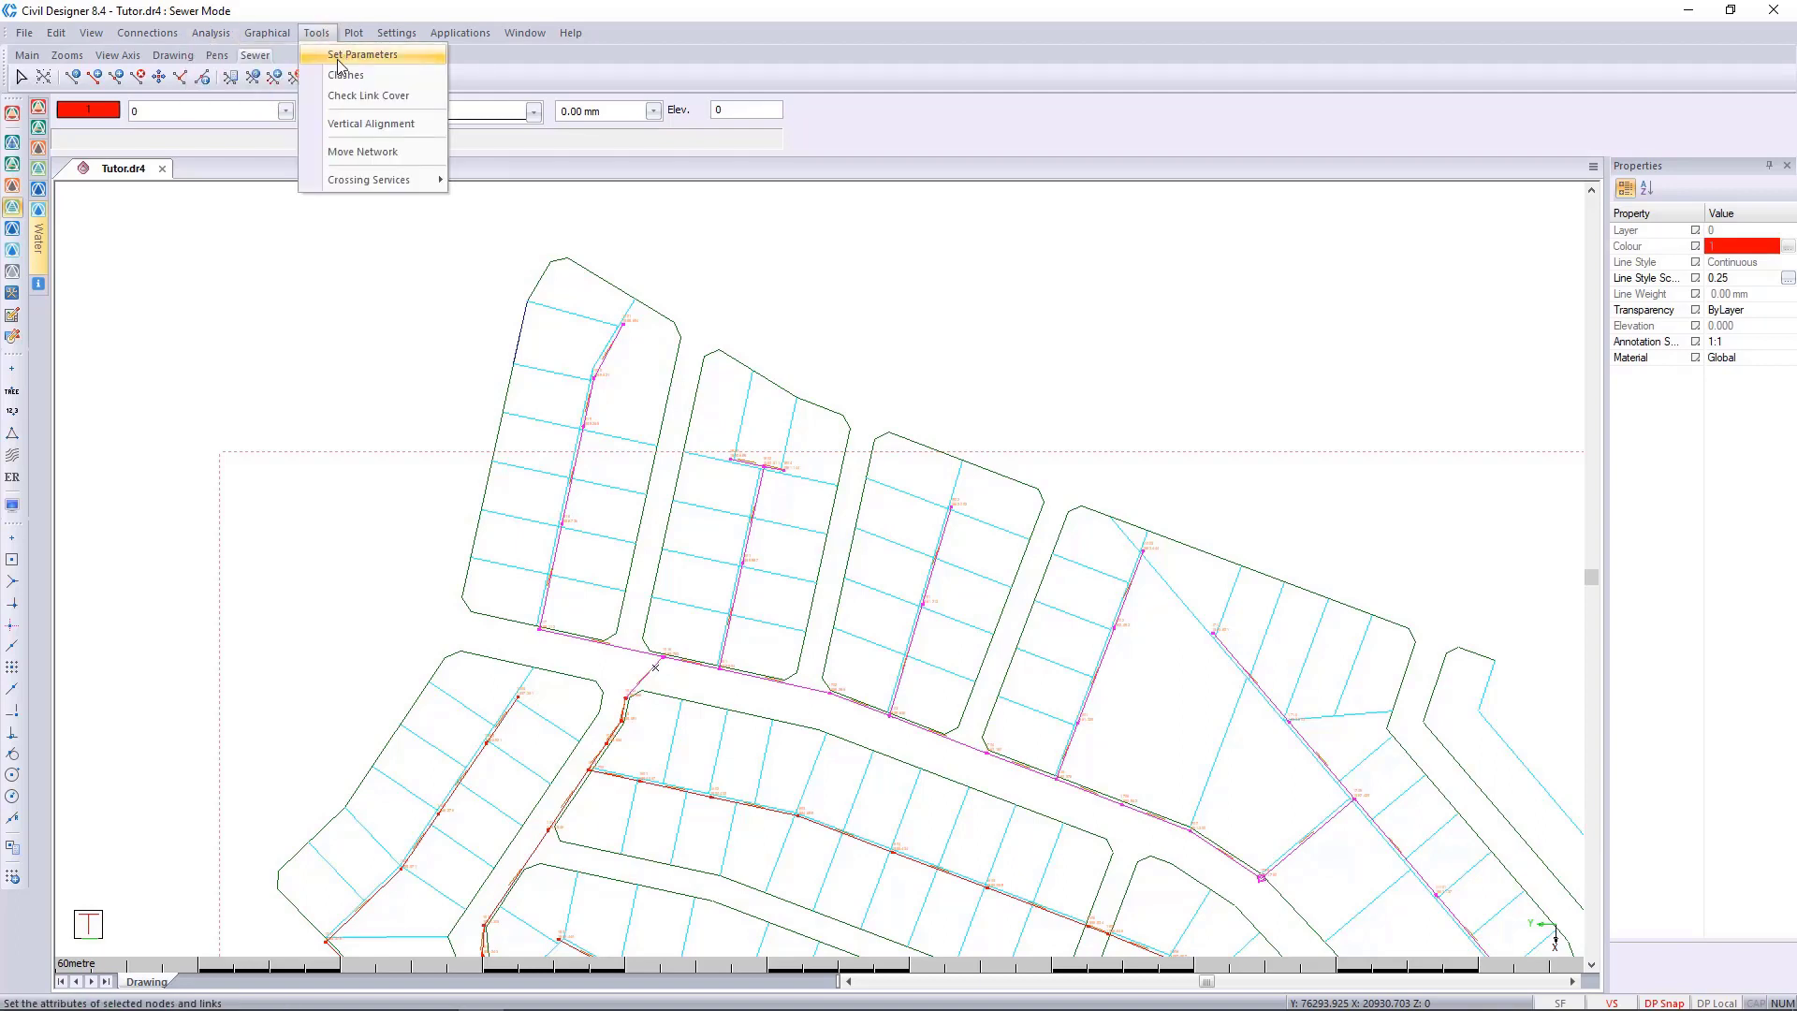
click(360, 55)
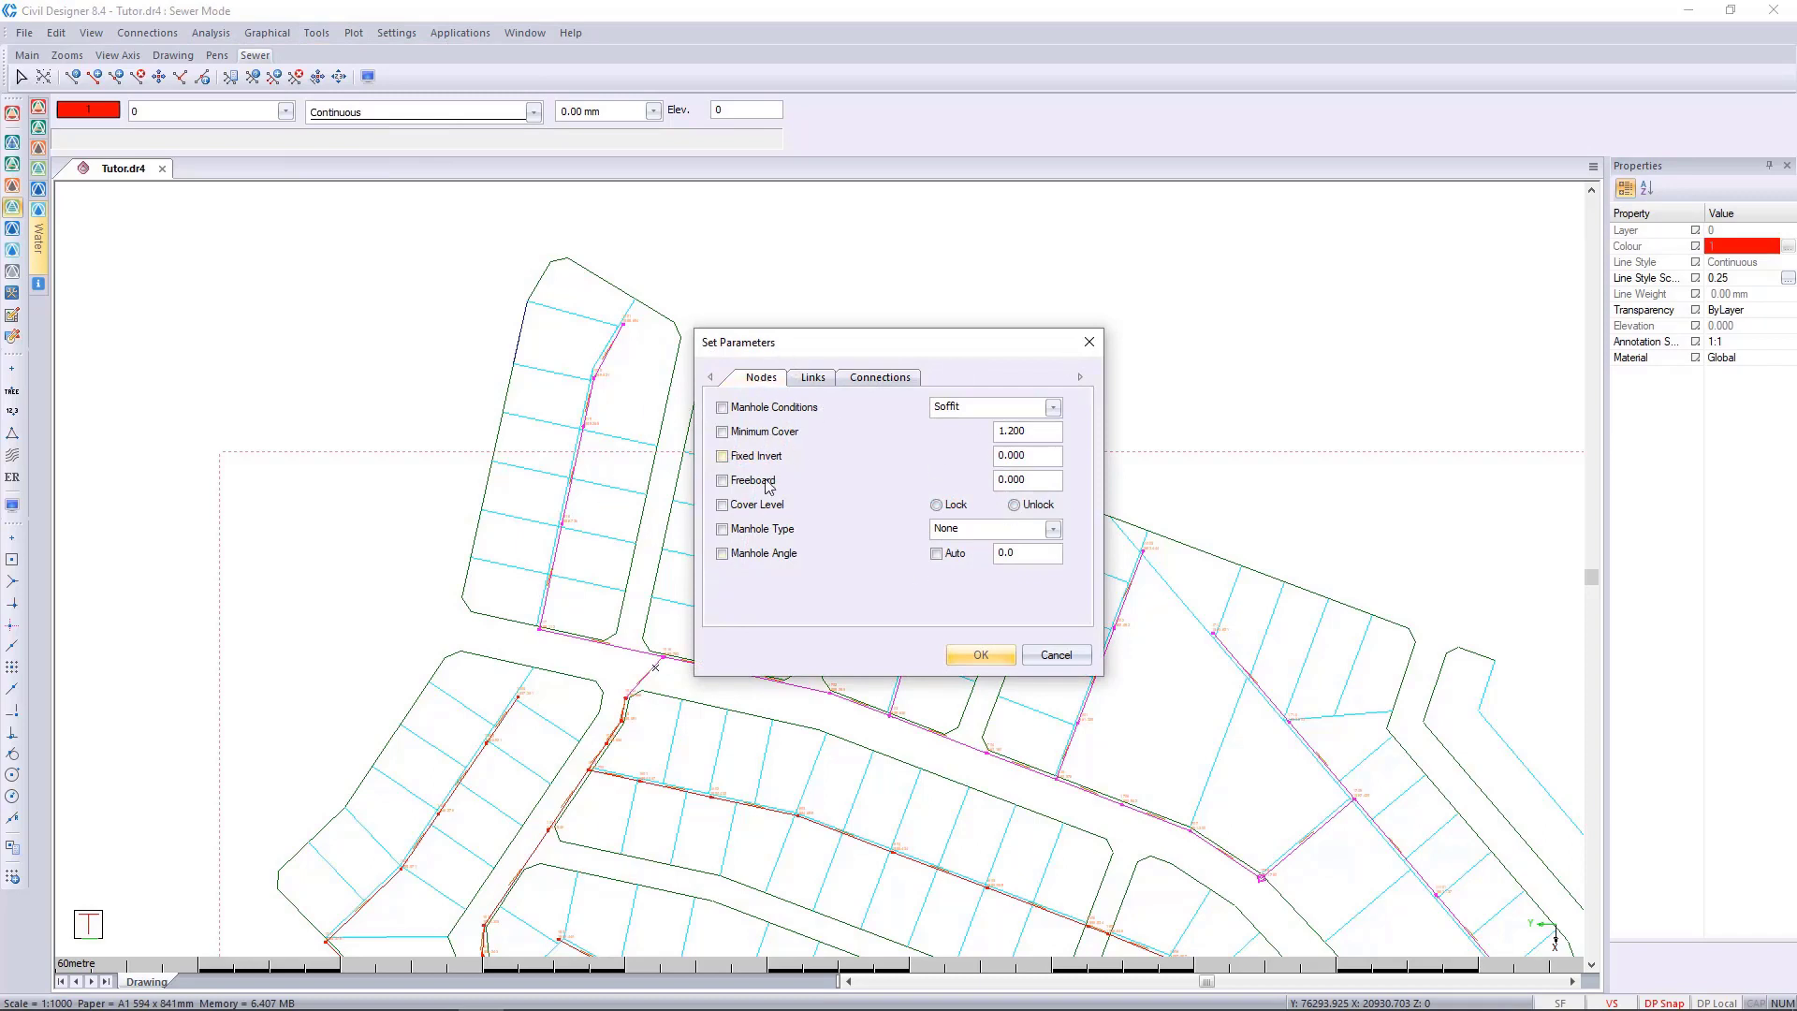
click(813, 376)
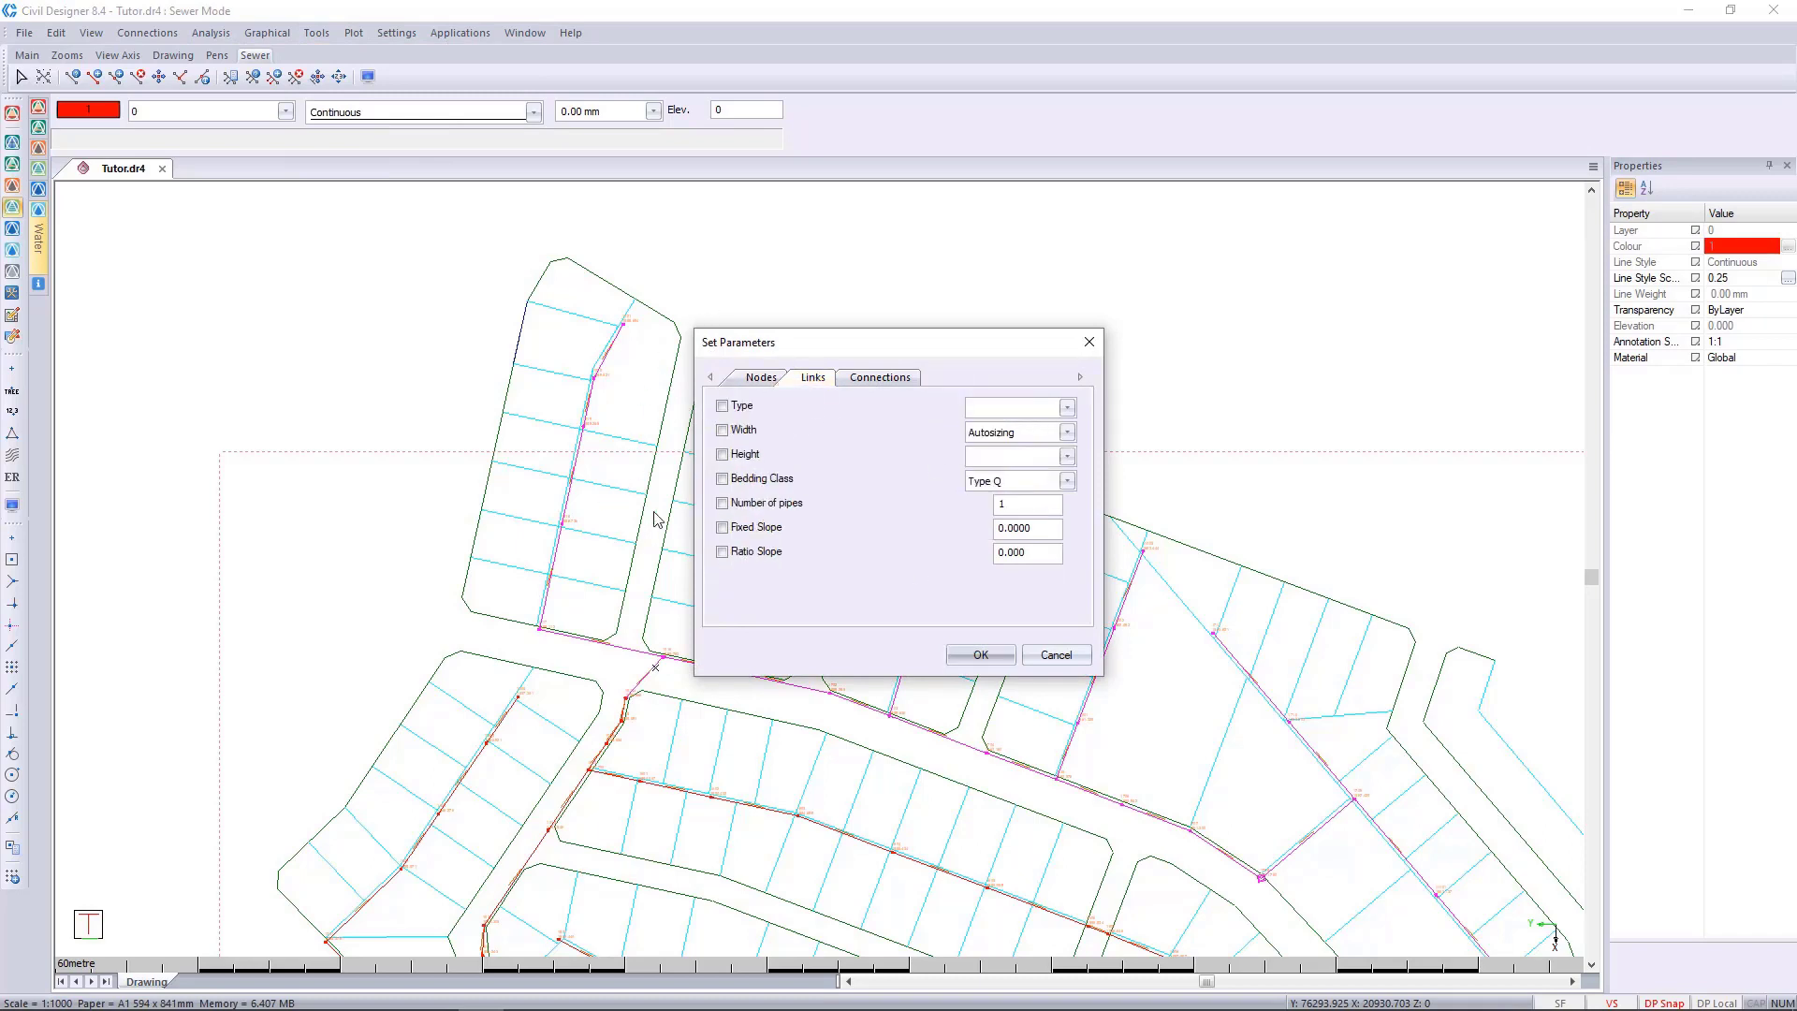
click(881, 379)
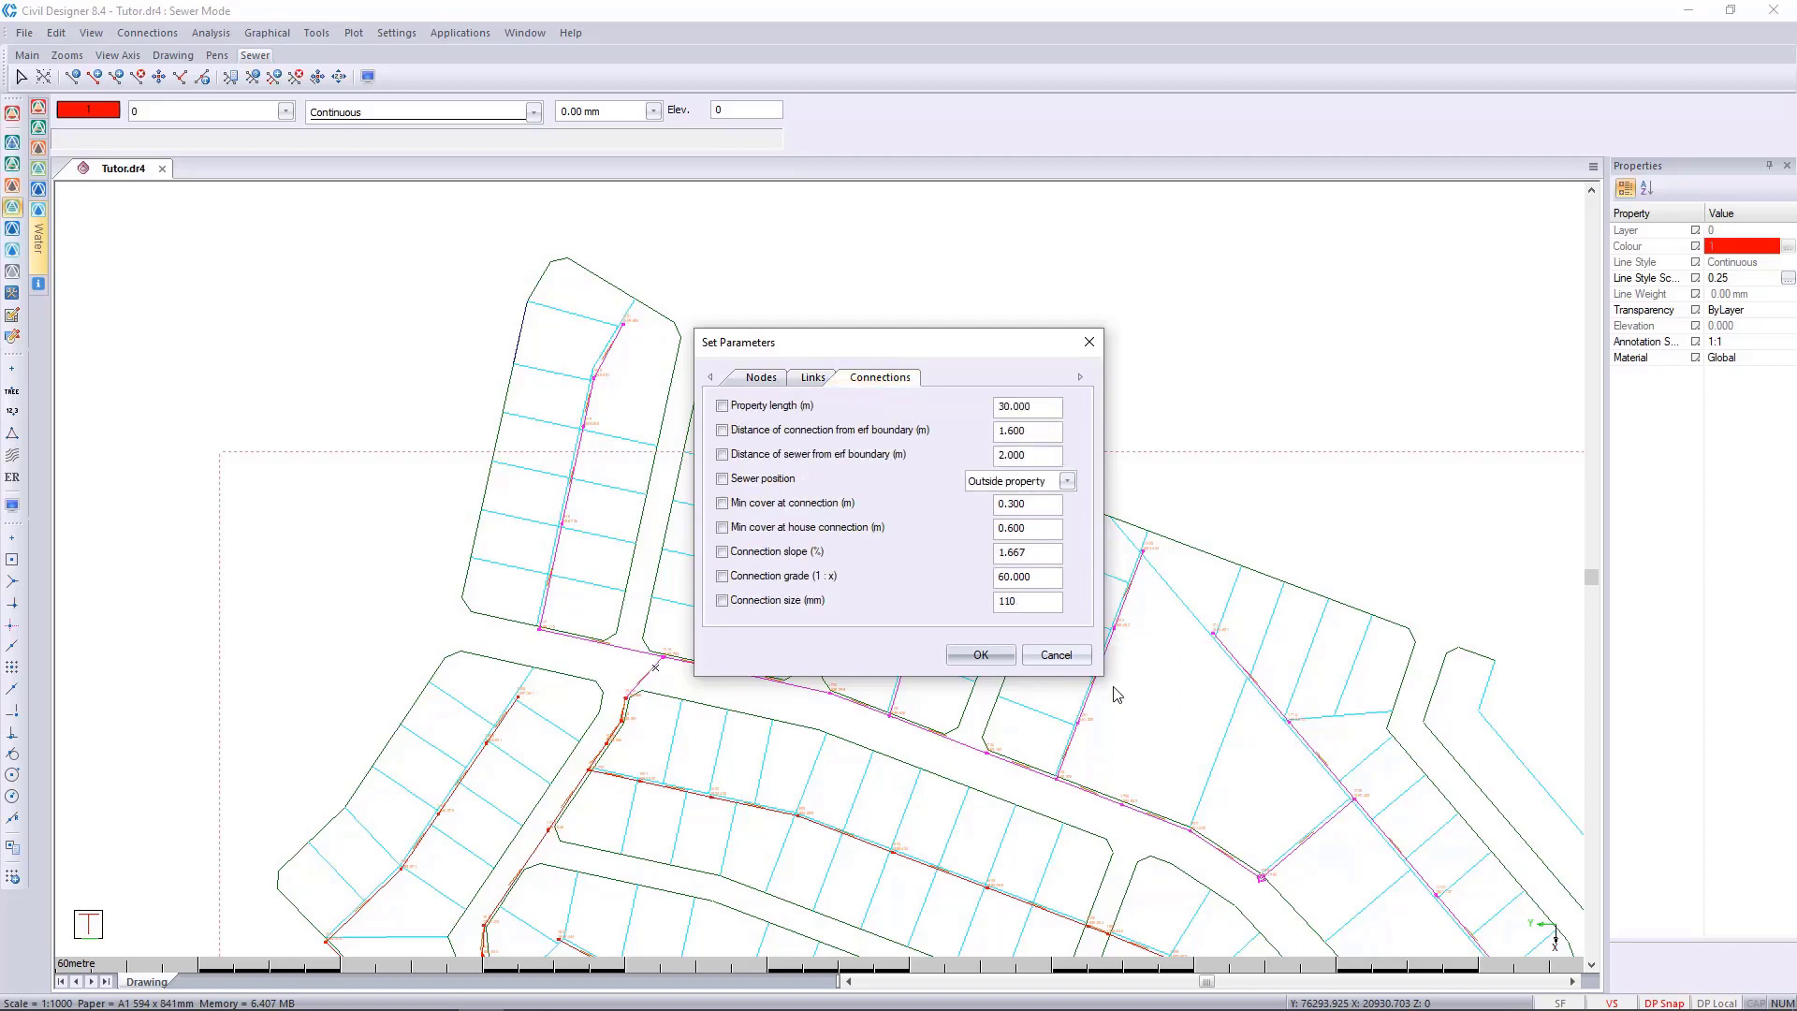
Set the marked sewer links' pipe type to 25D Concrete and their diameter to 450, and apply the parameters.
click(813, 379)
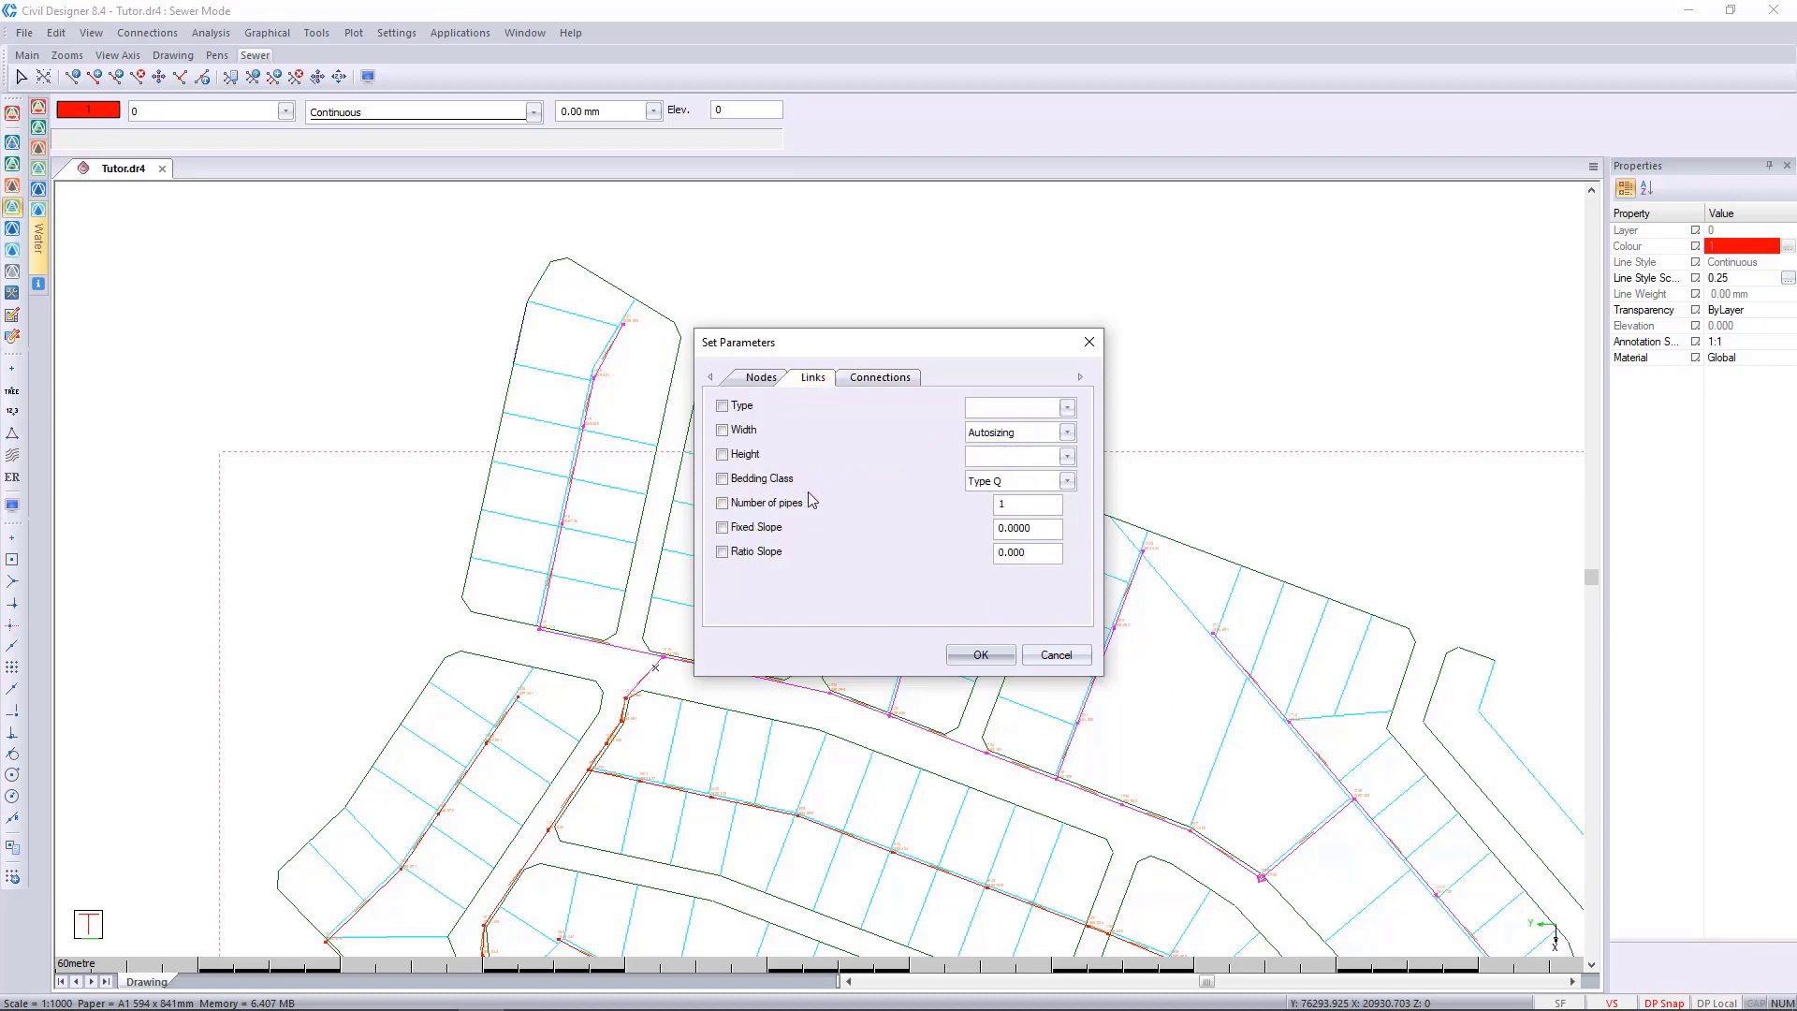
click(722, 407)
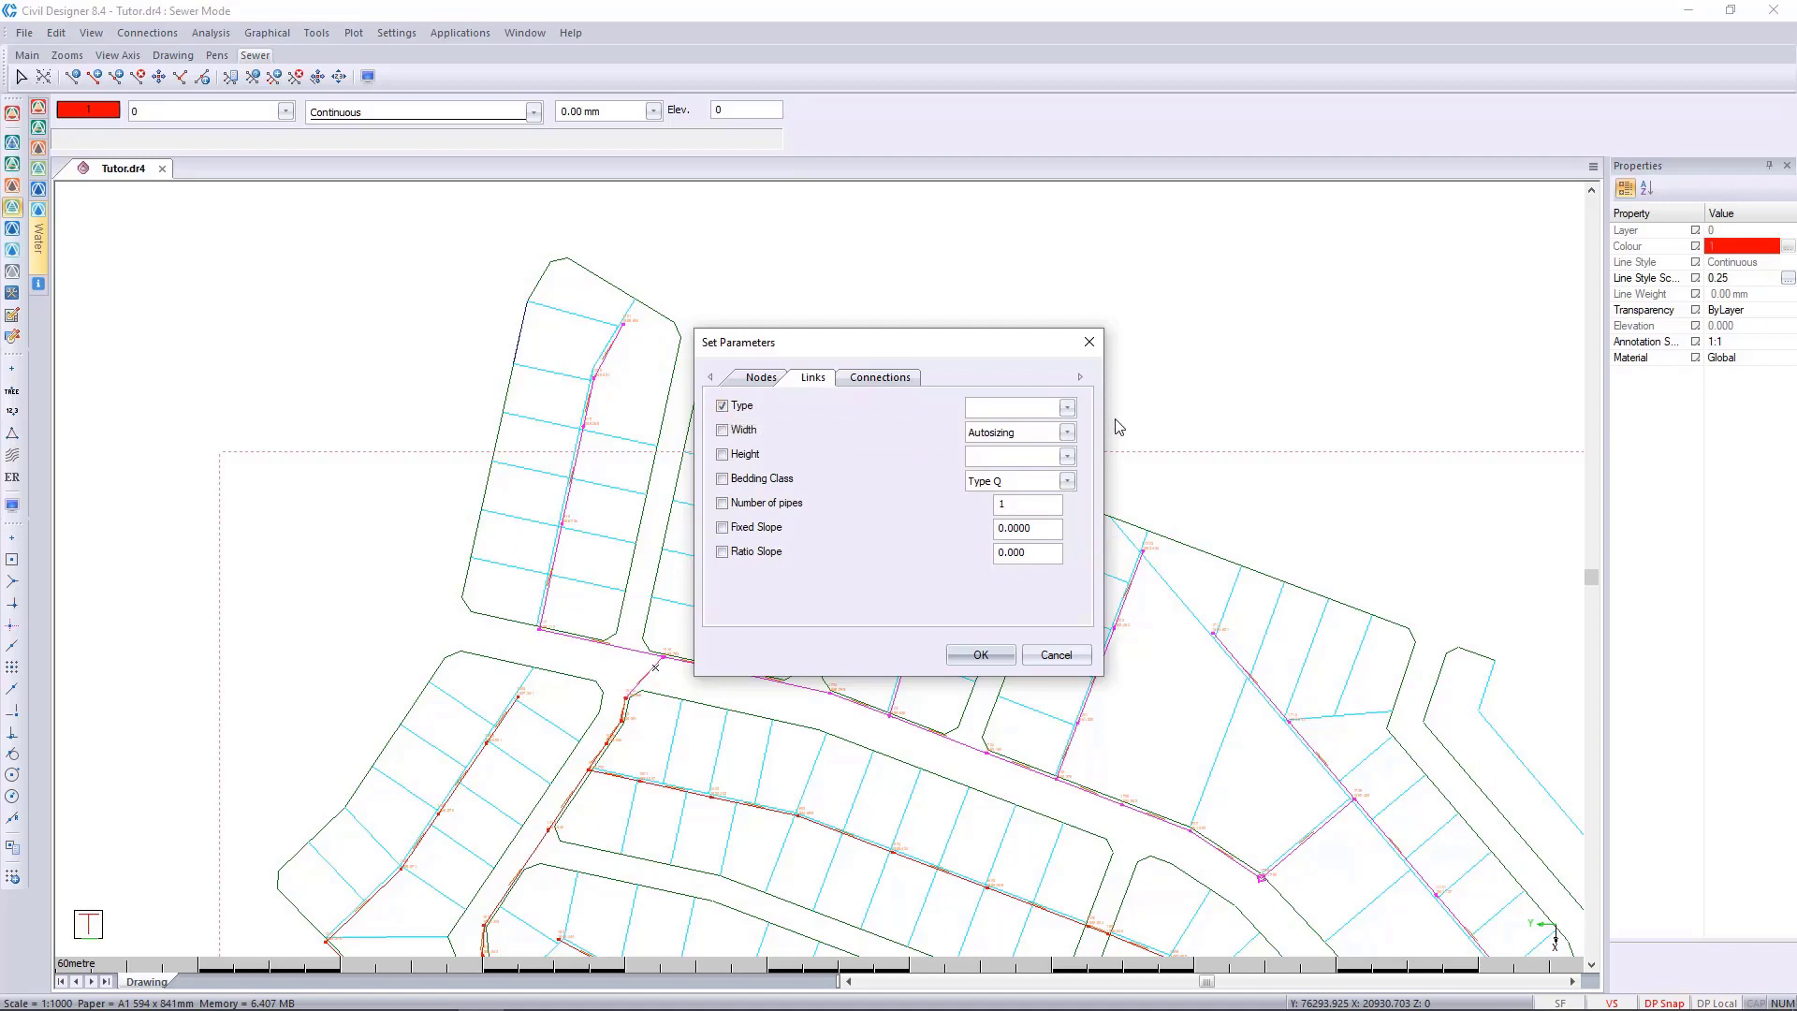
click(1065, 407)
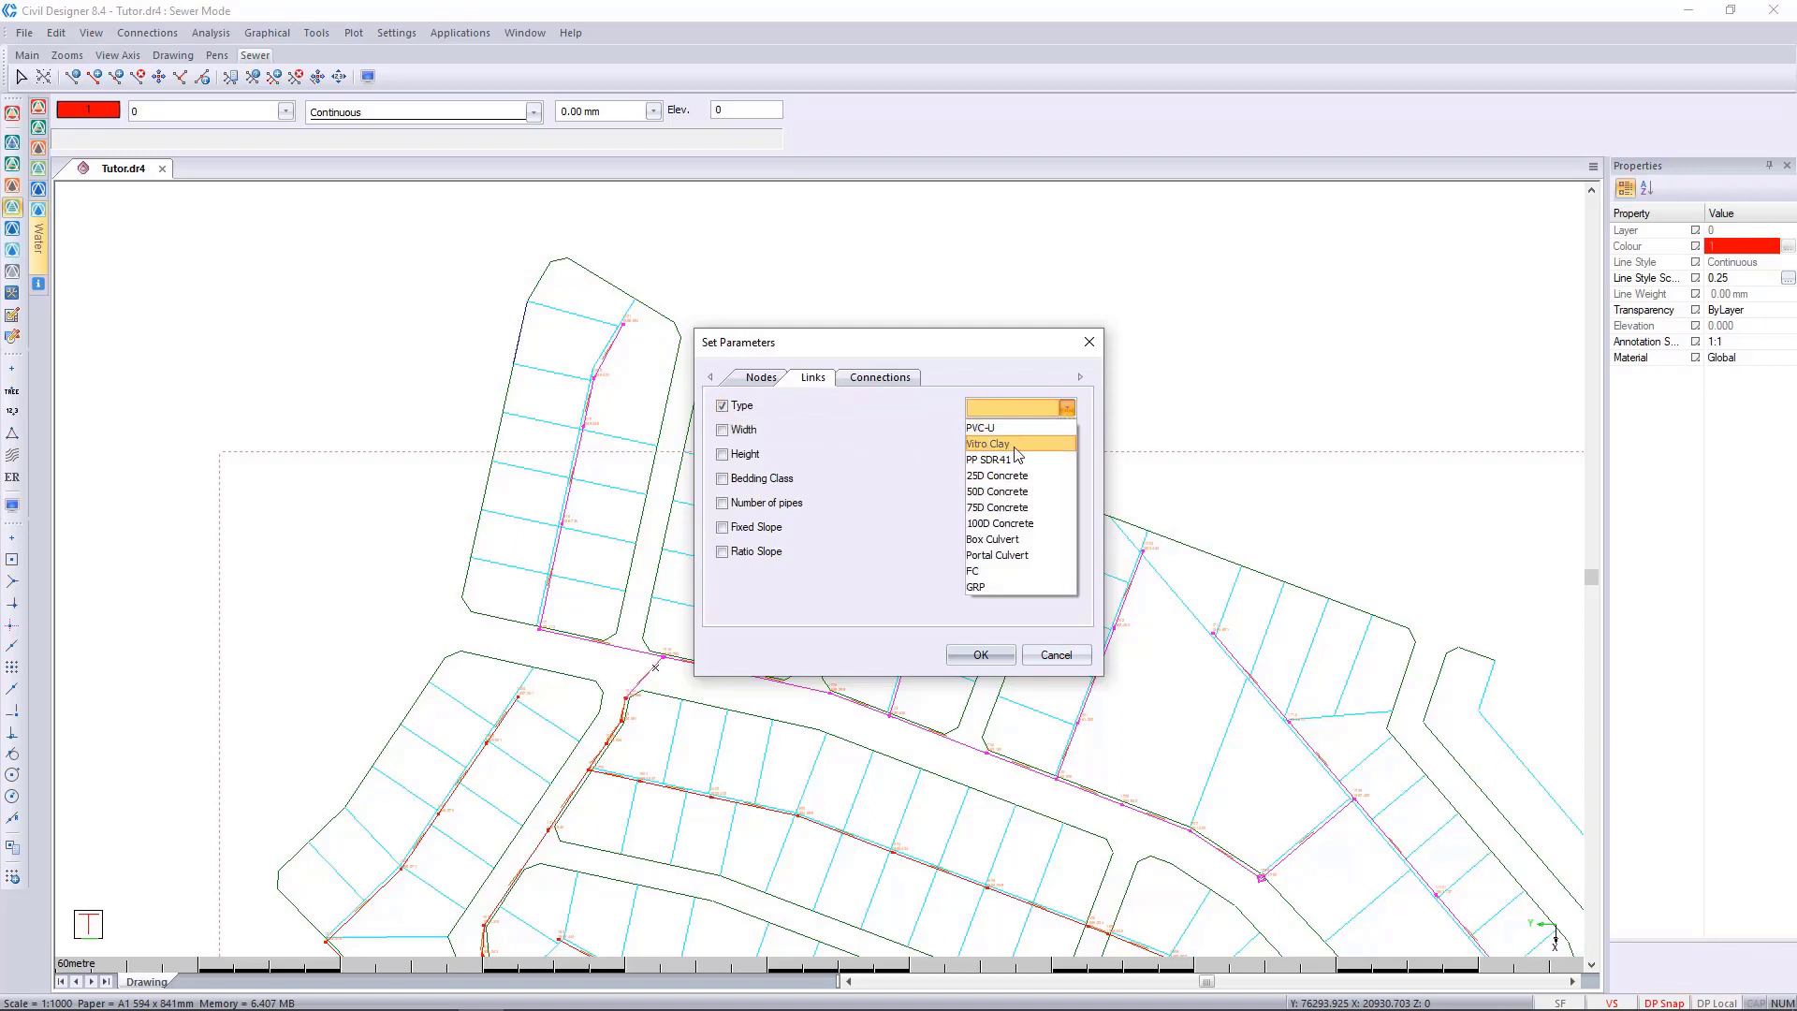
click(1011, 476)
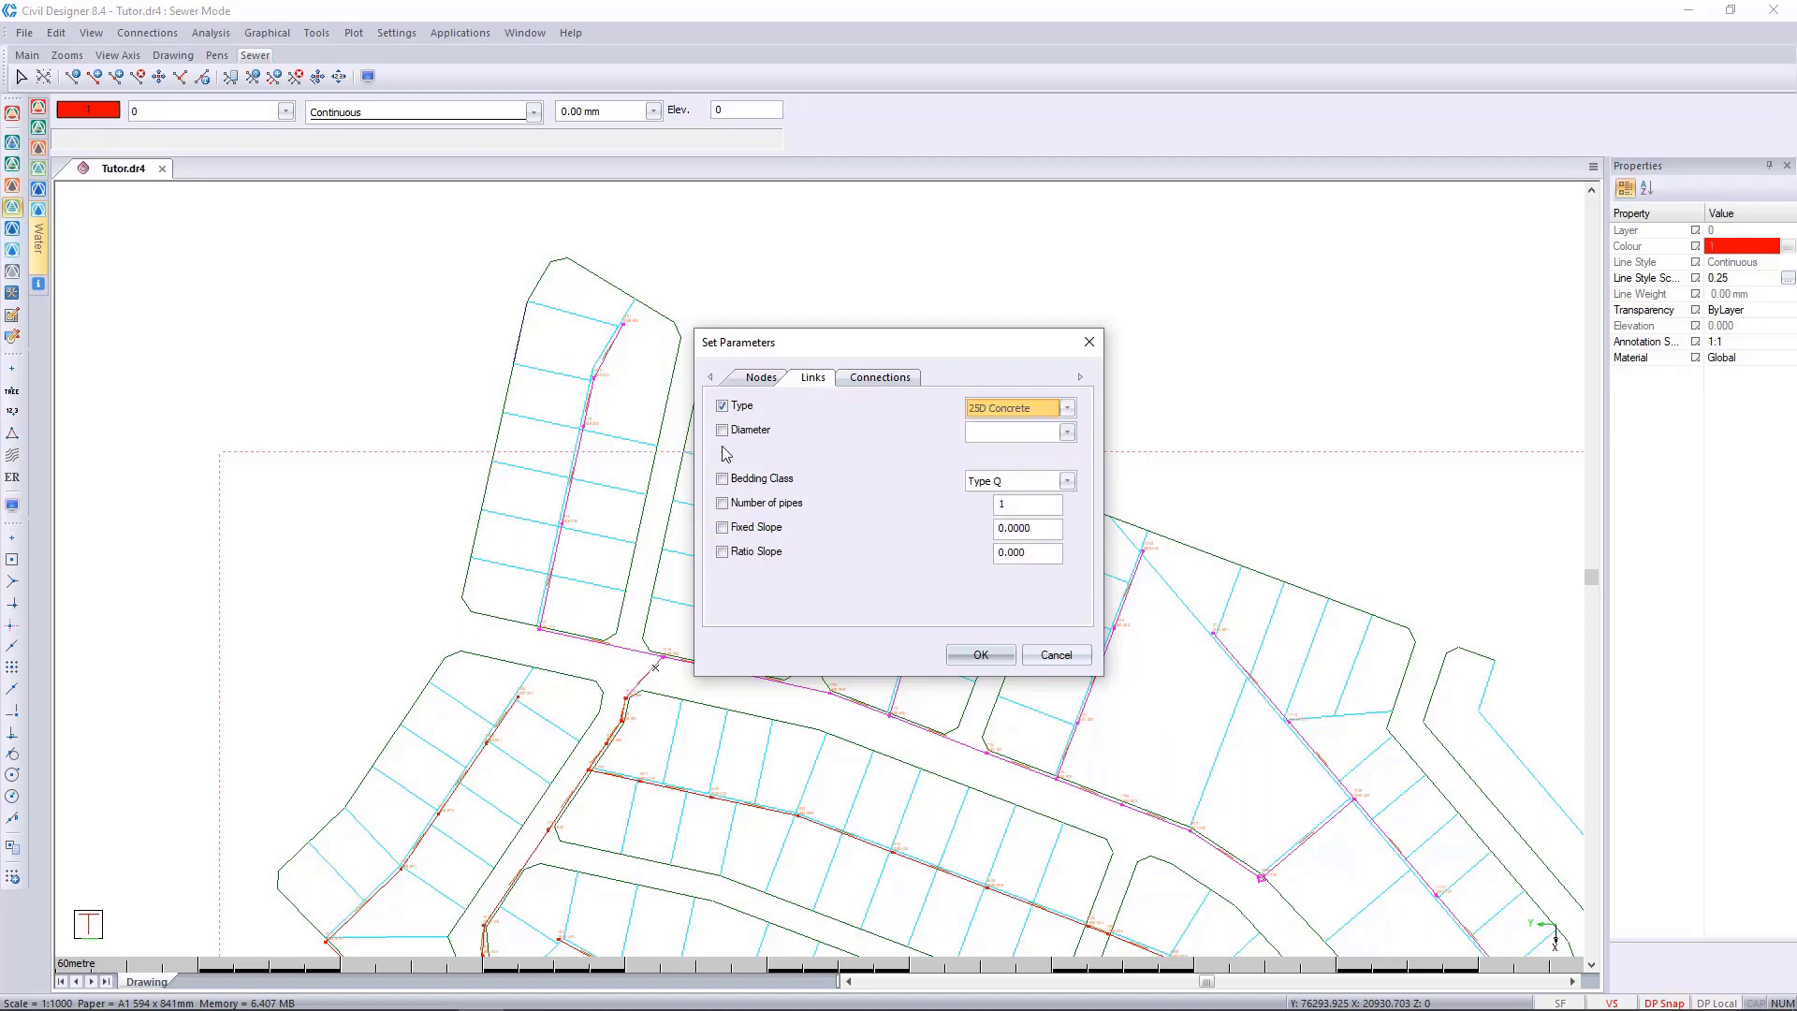
click(750, 432)
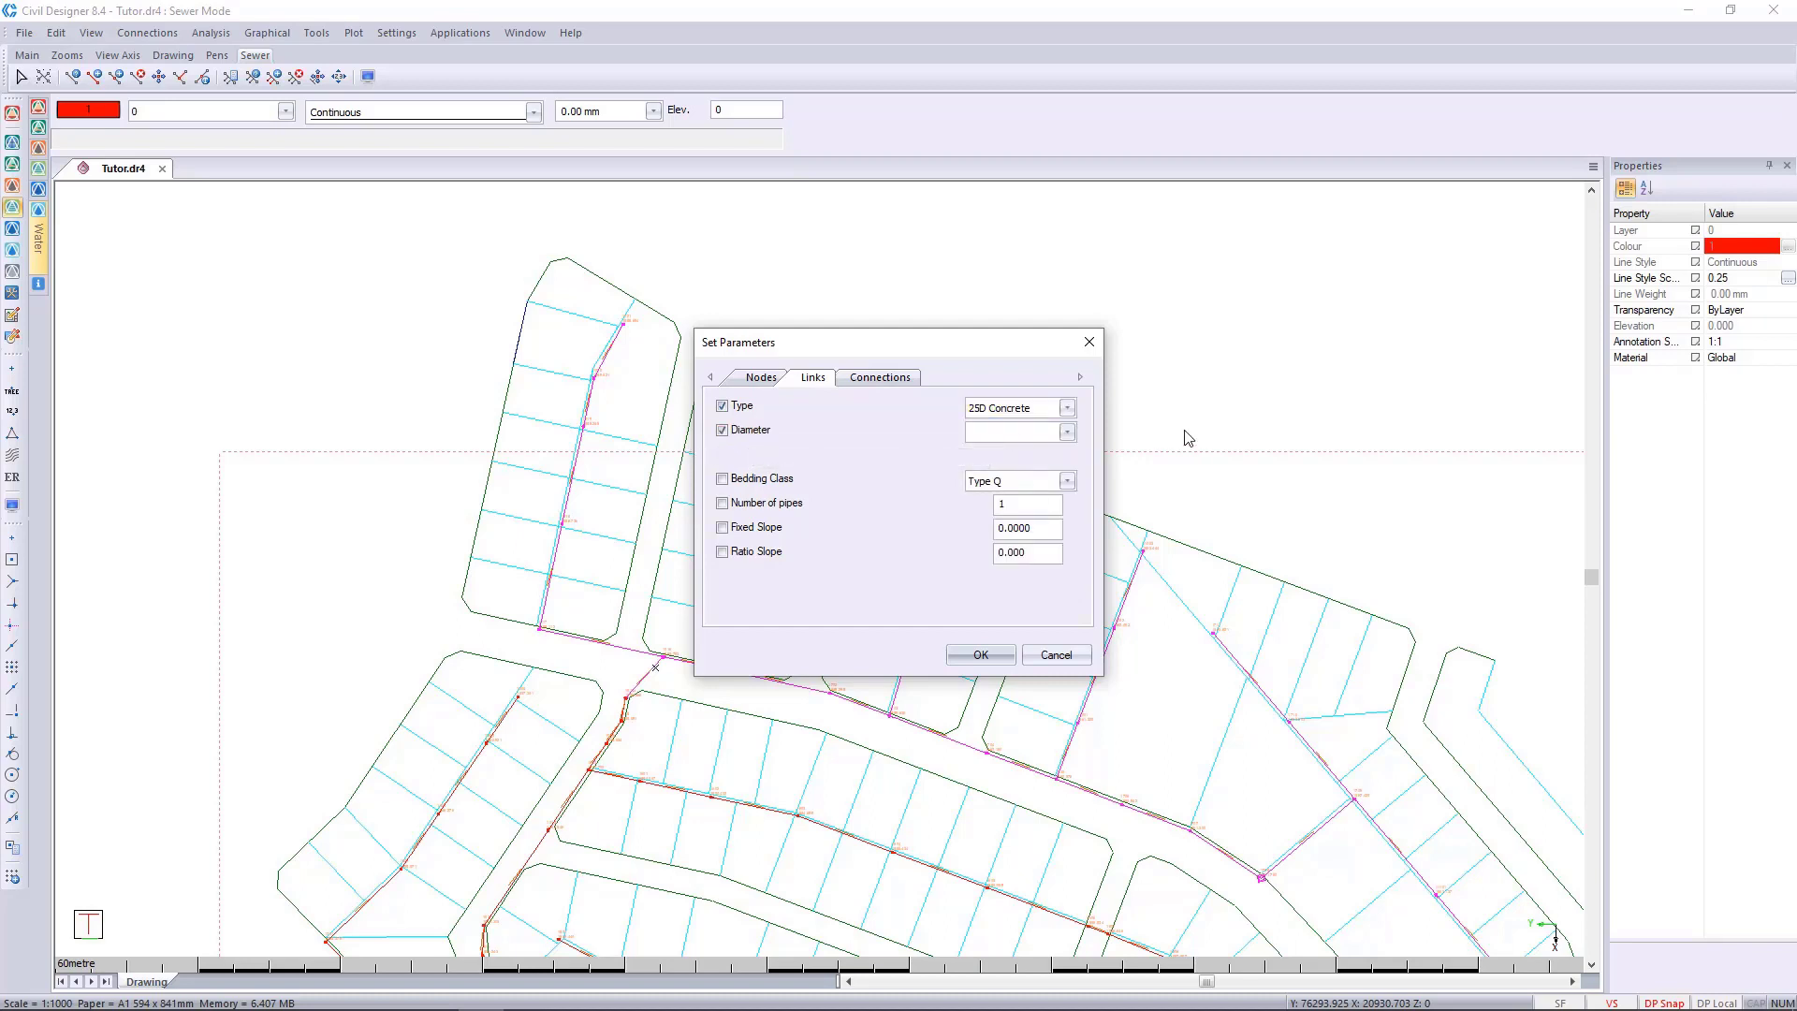
click(1066, 432)
click(1044, 468)
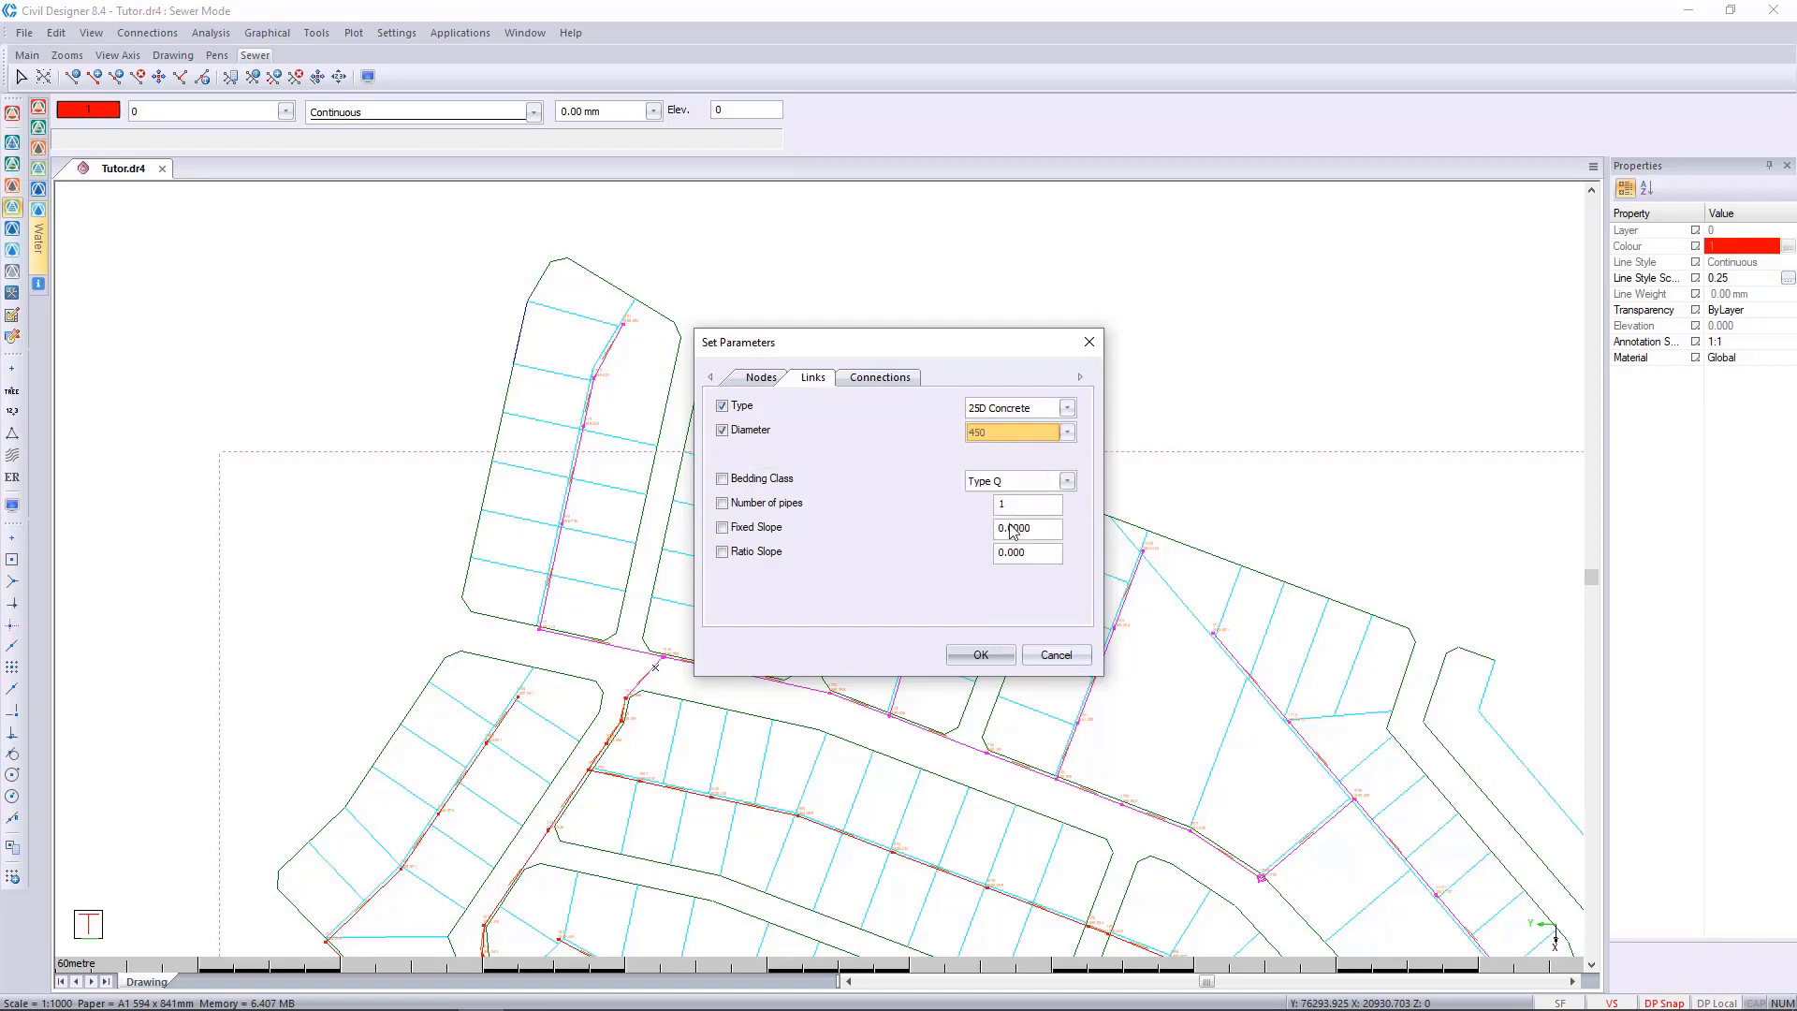
click(998, 661)
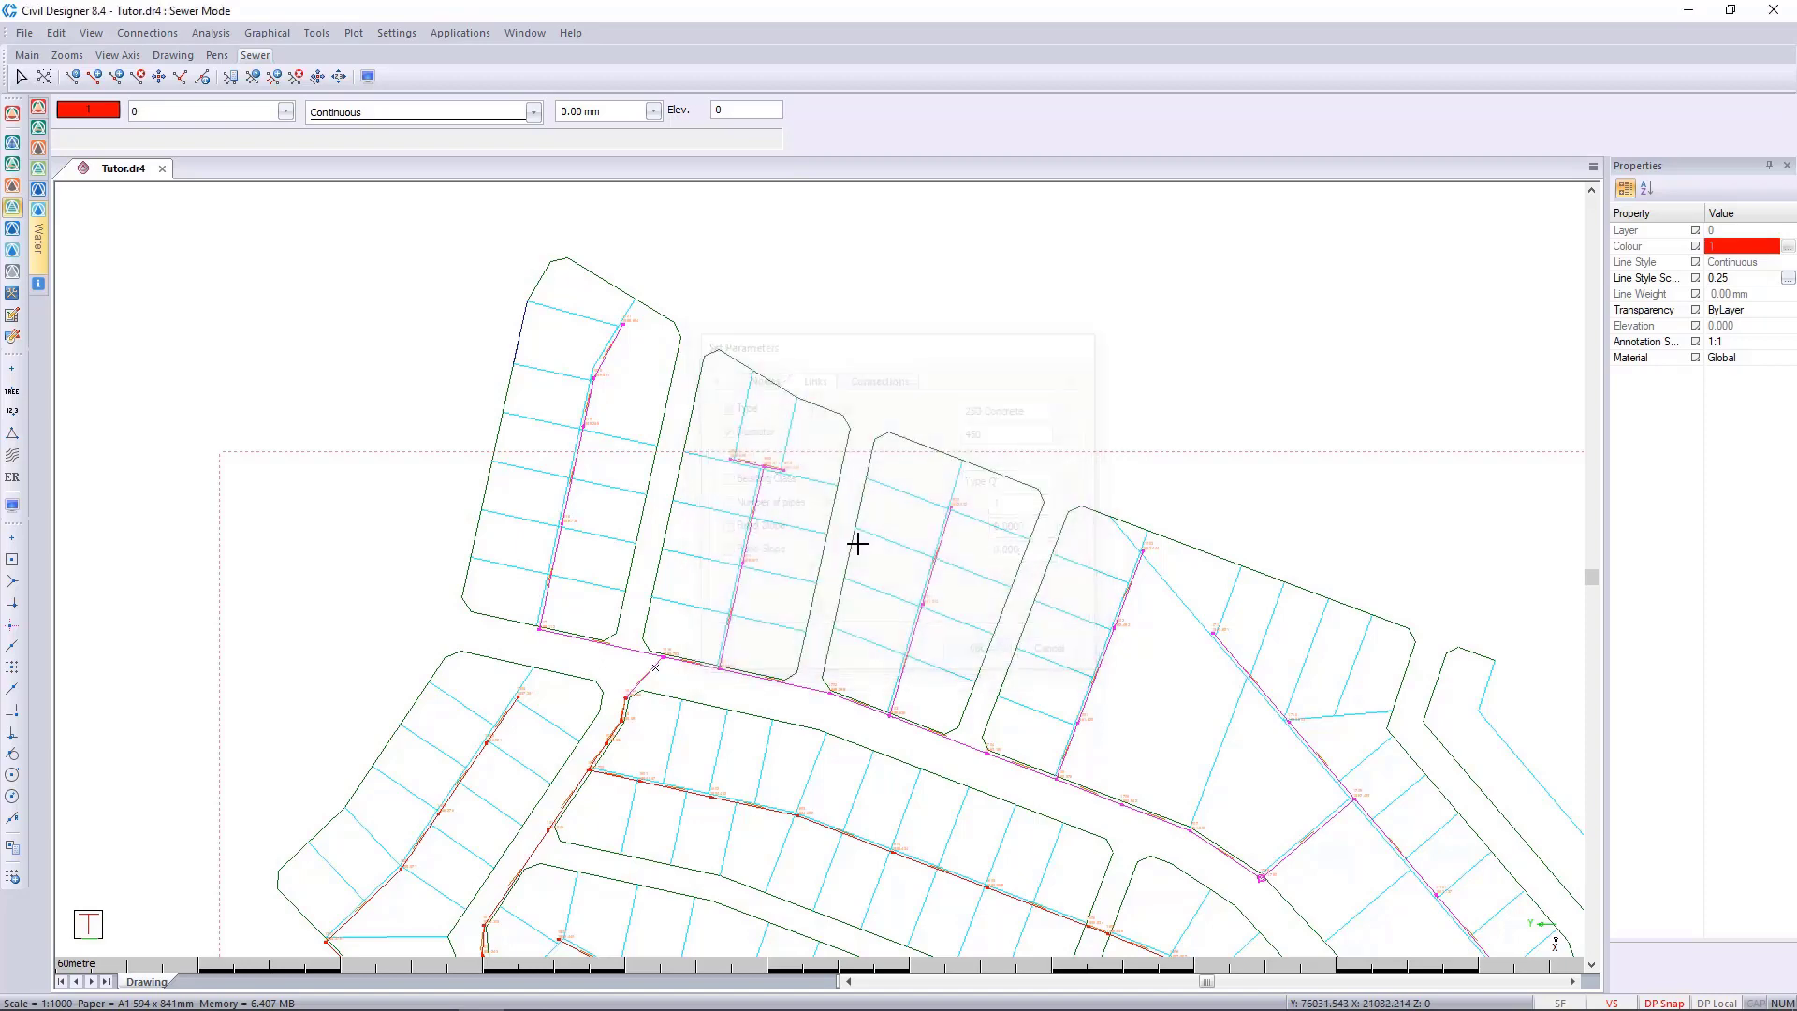
Inspect the type and diameter properties of the marked sewer link just upstream of node 1901.
scroll(820, 567, up, 5)
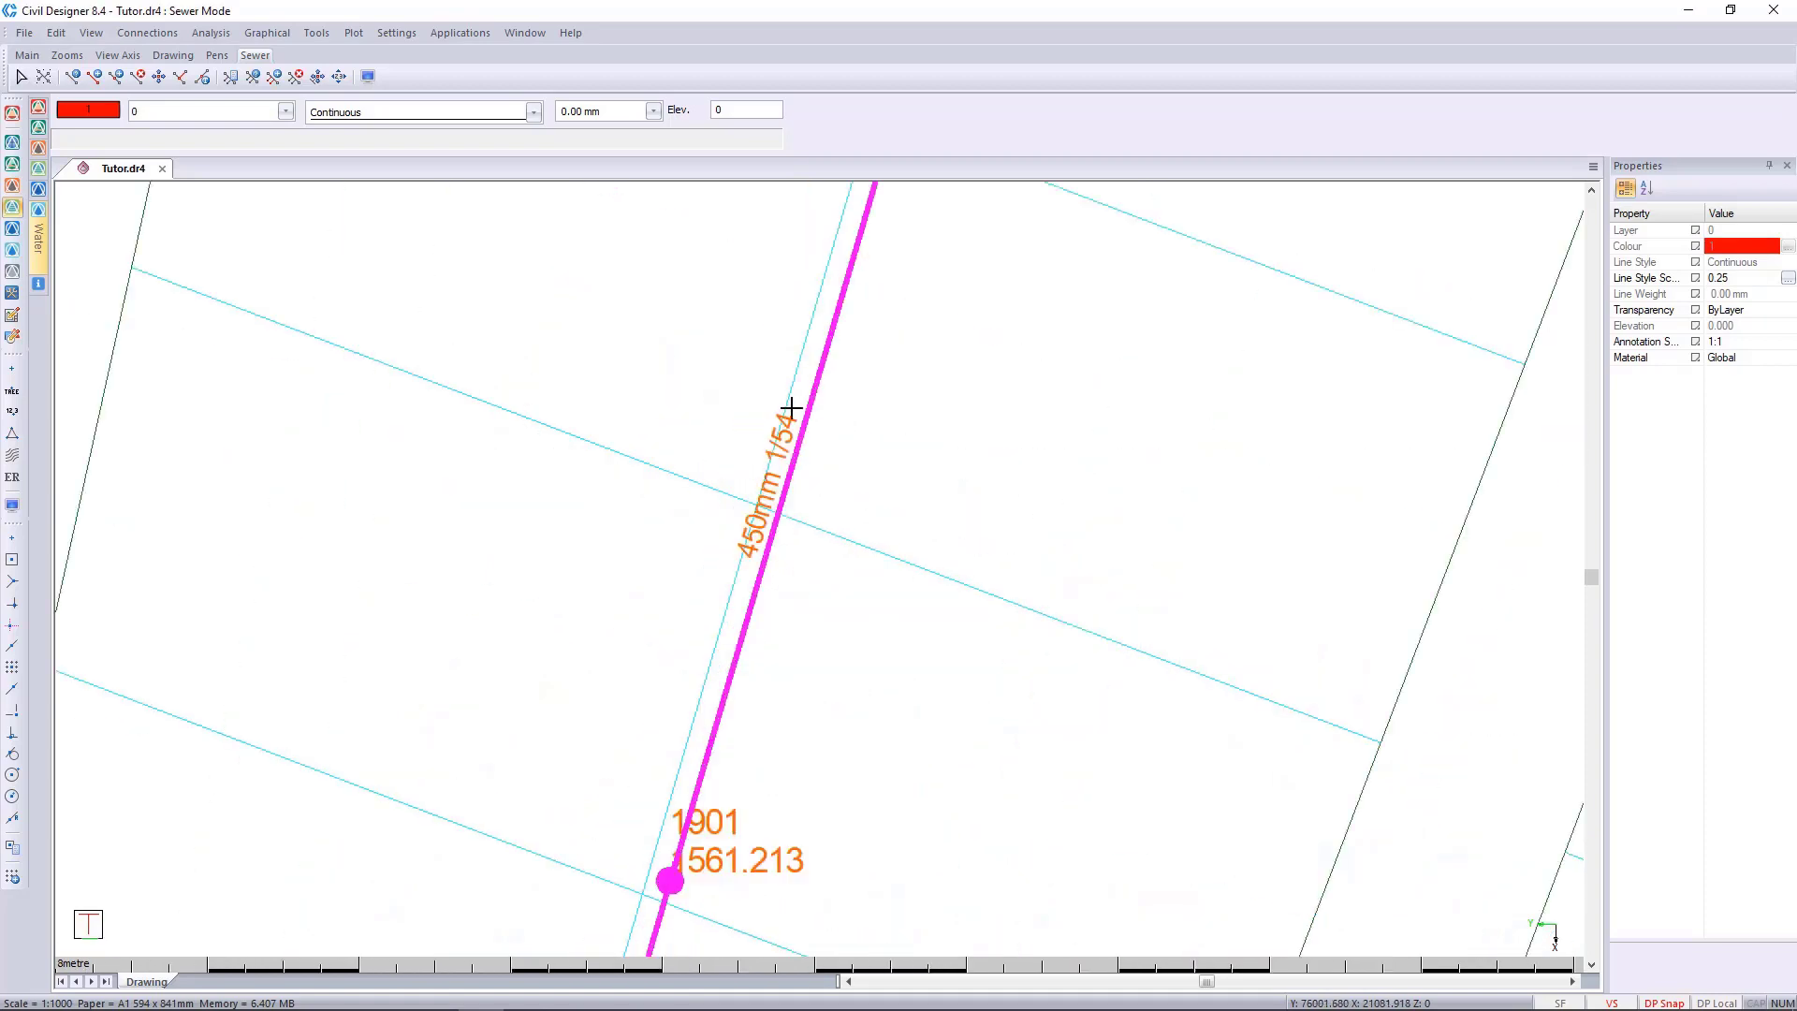
click(794, 484)
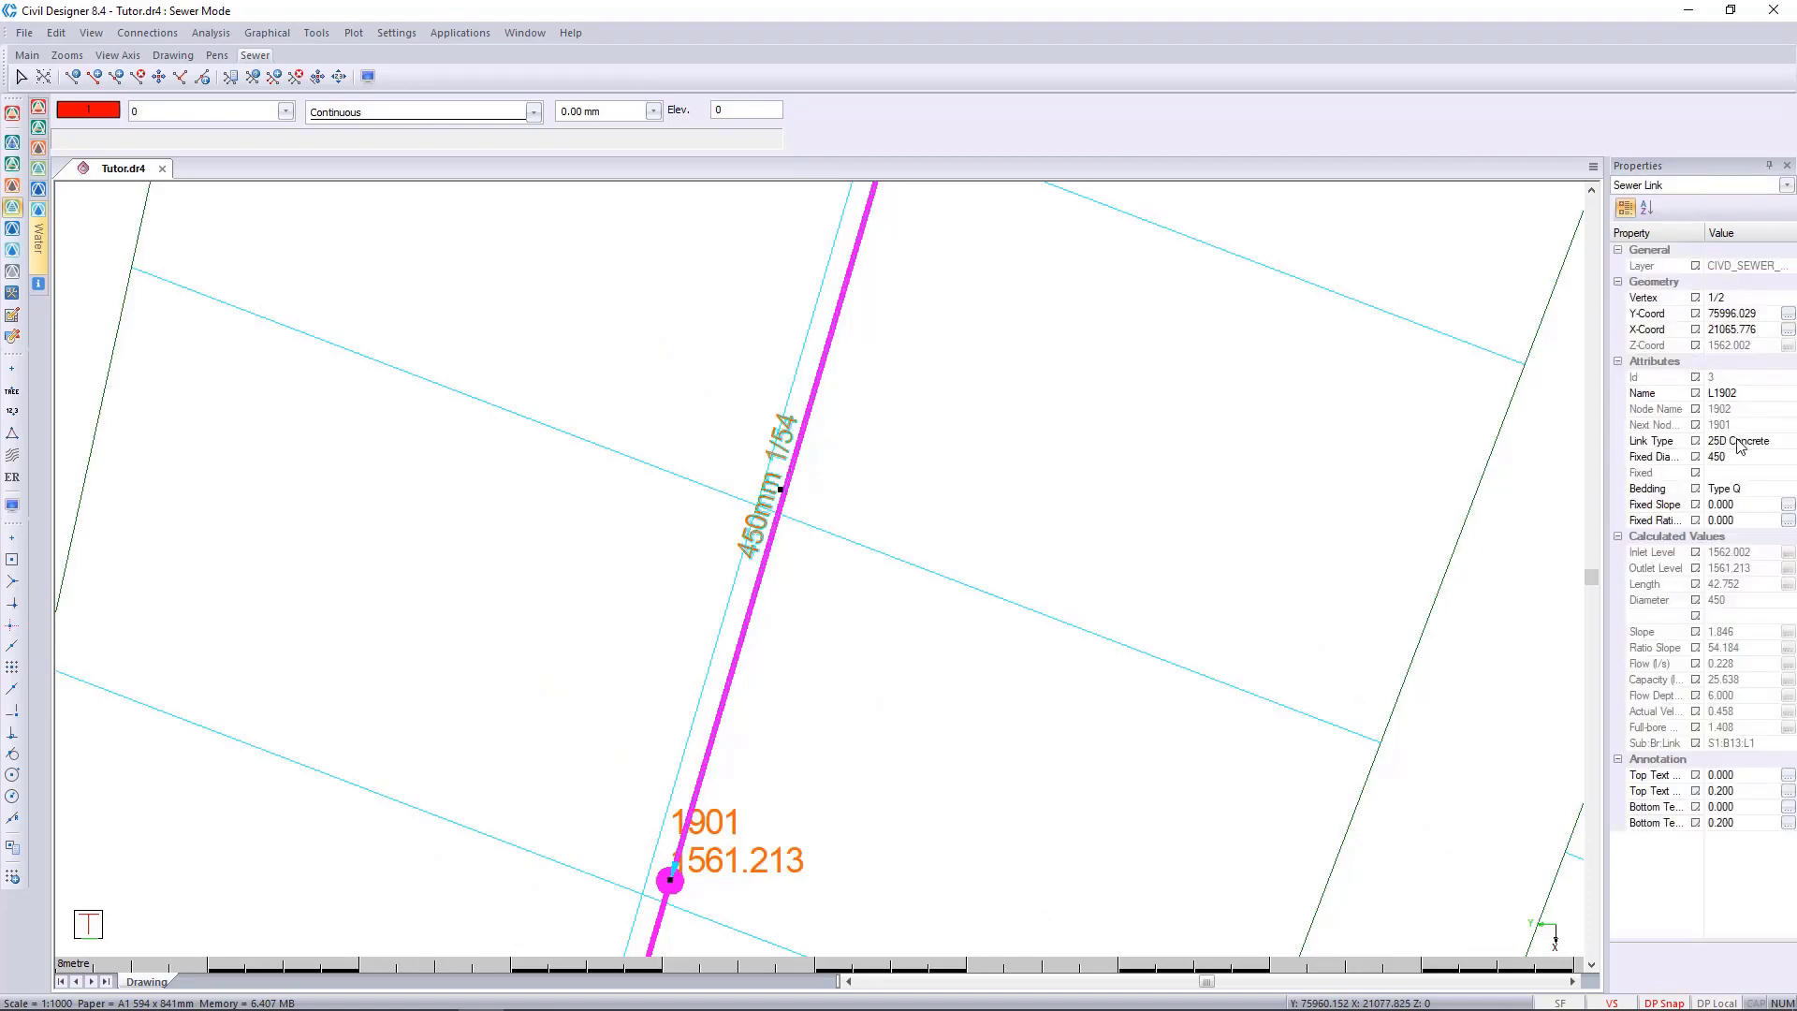
click(819, 462)
Examine the diameter labels on the marked links around node 1016 and compare them with the rest of the sewer network.
scroll(819, 463, down, 2)
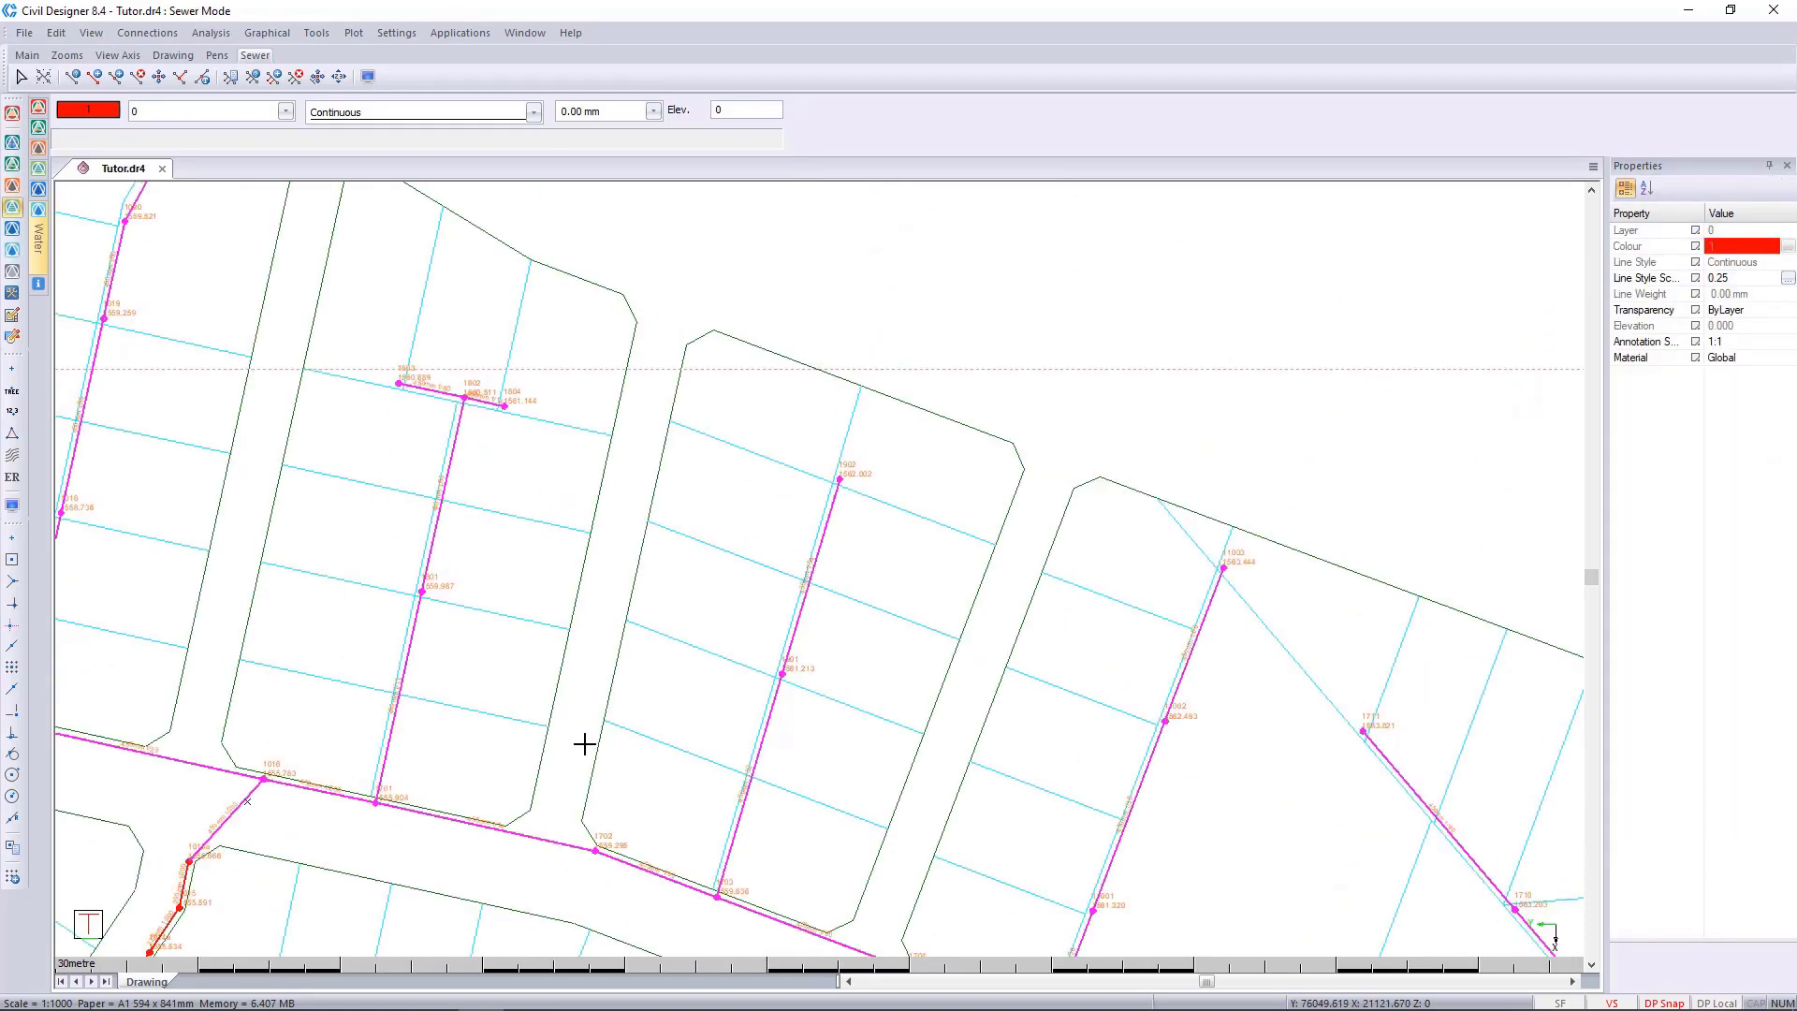
mouse_move(584, 745)
middle_down()
mouse_move(979, 484)
mouse_move(746, 661)
middle_up()
scroll(599, 606, up, 1)
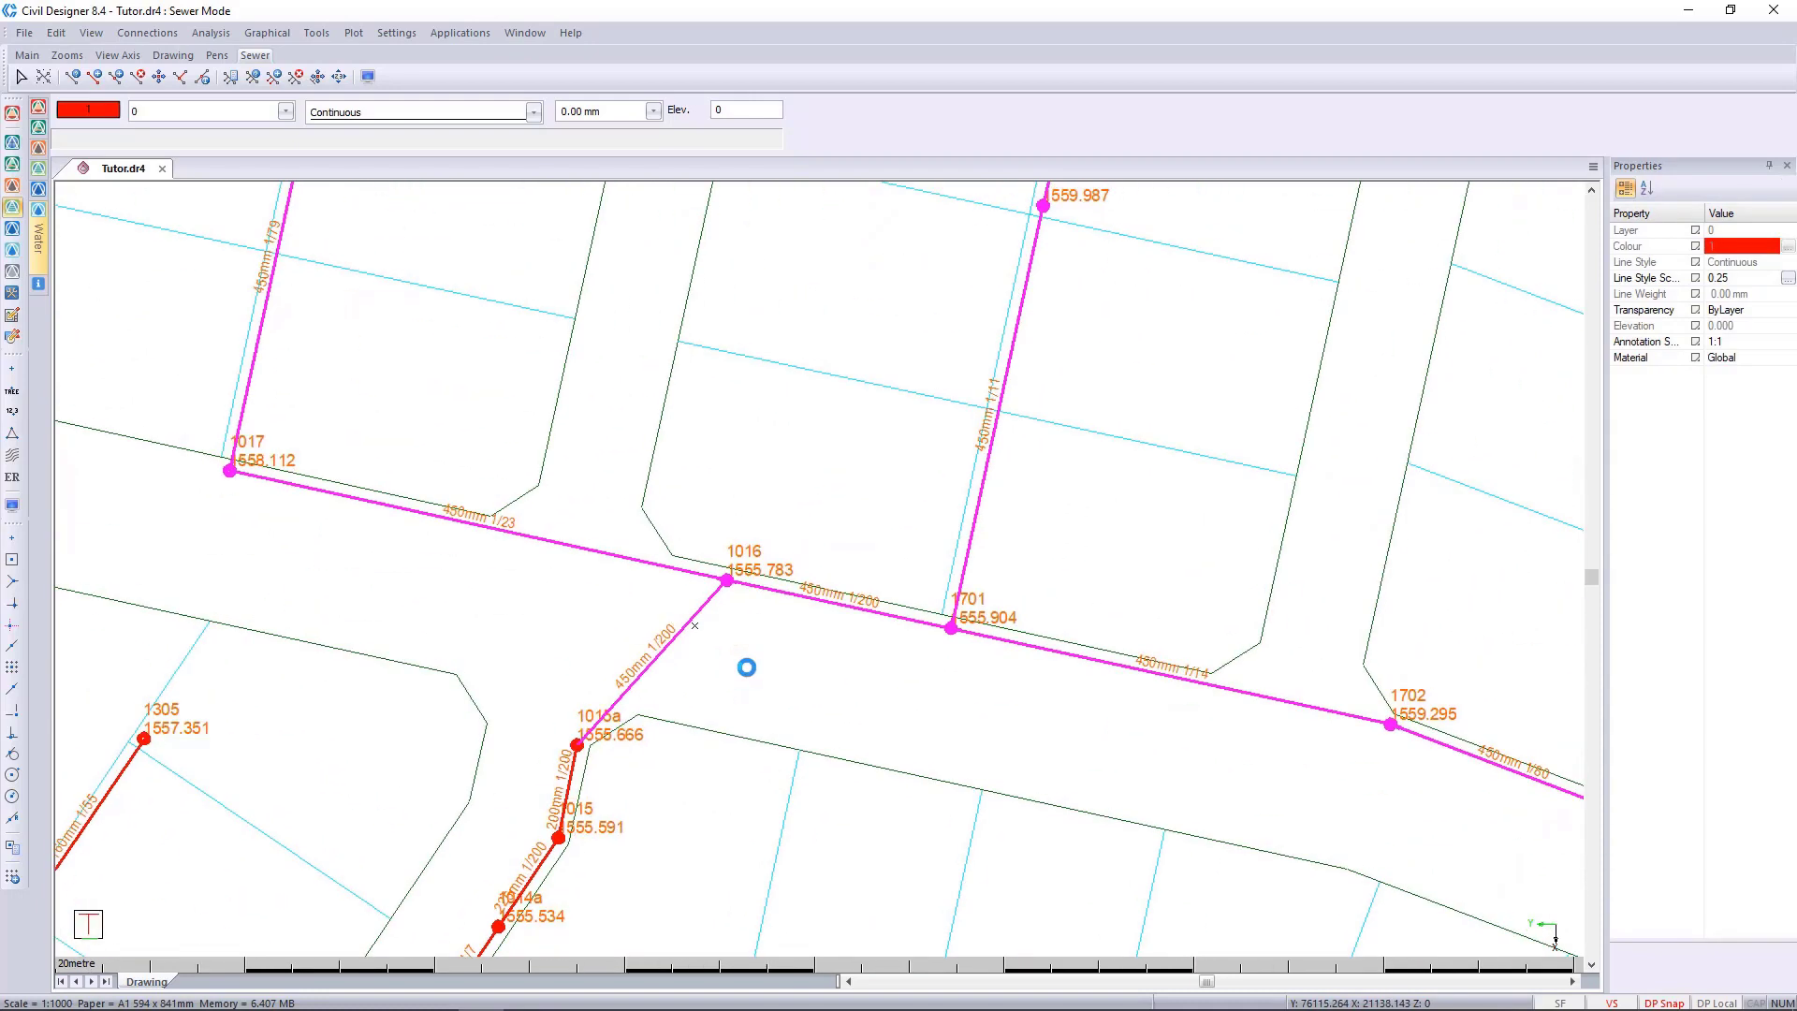
right_click(930, 610)
click(980, 606)
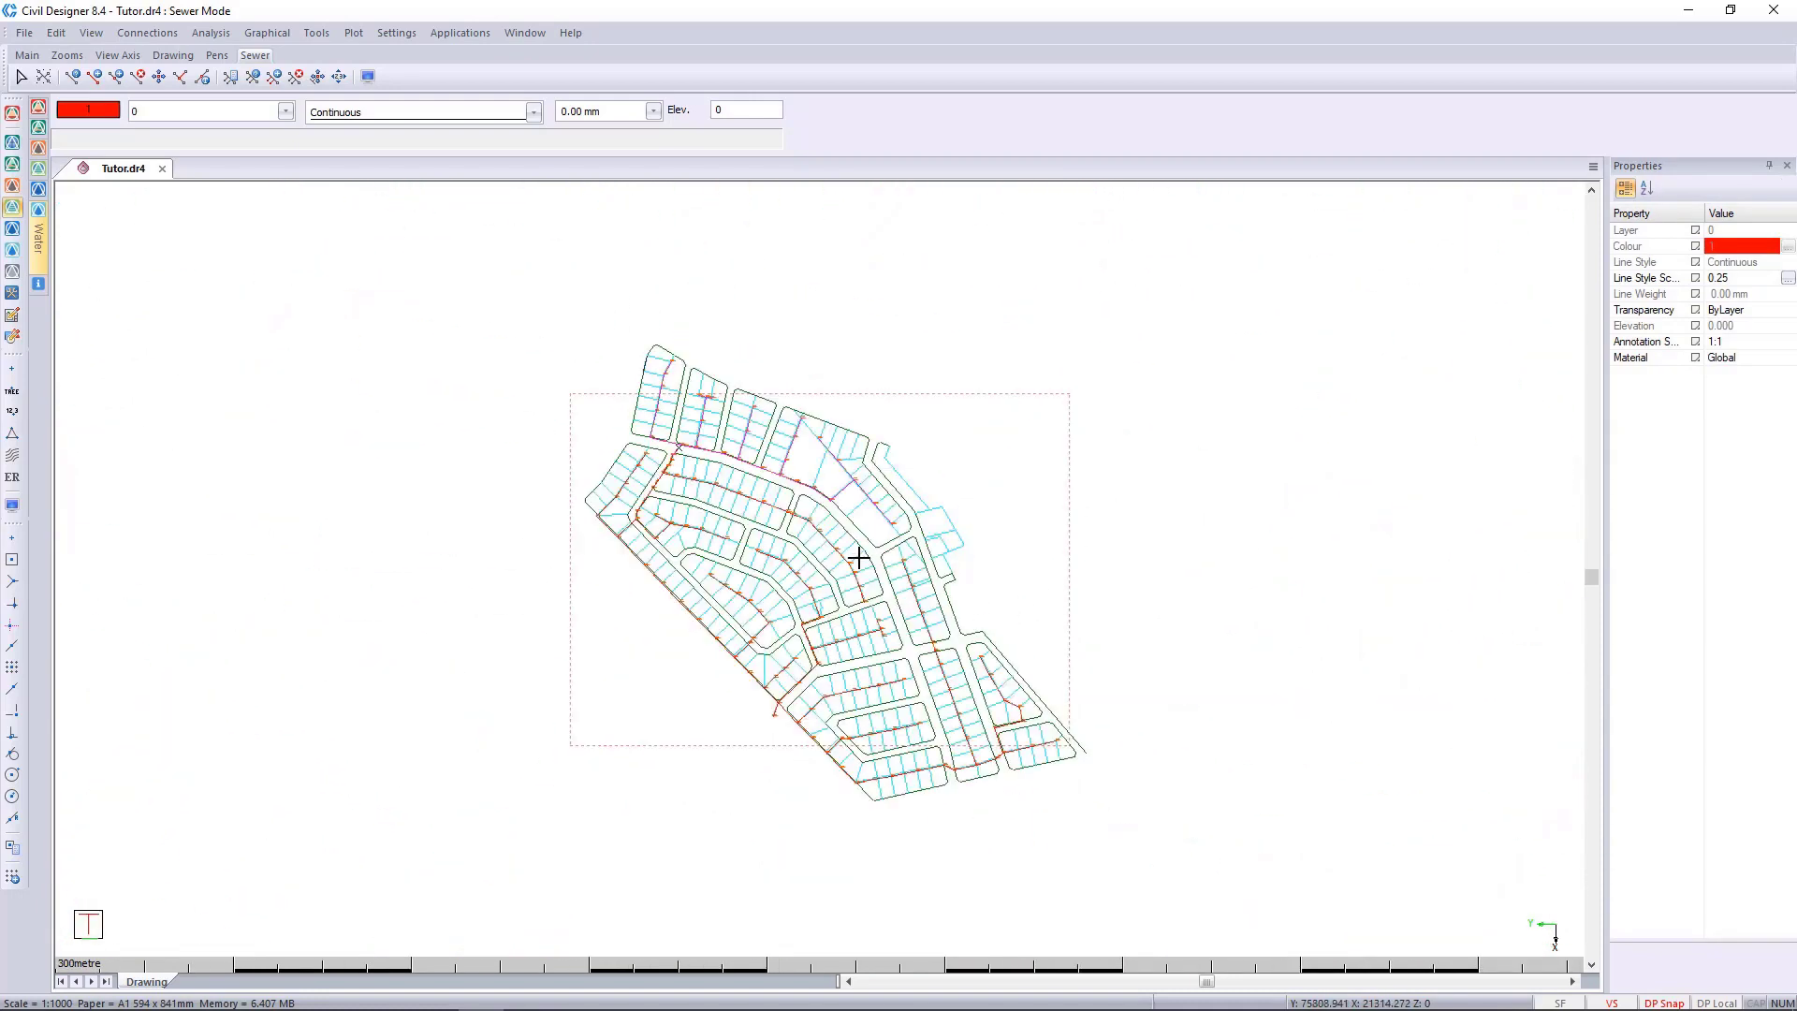
scroll(855, 558, up, 2)
scroll(855, 557, down, 1)
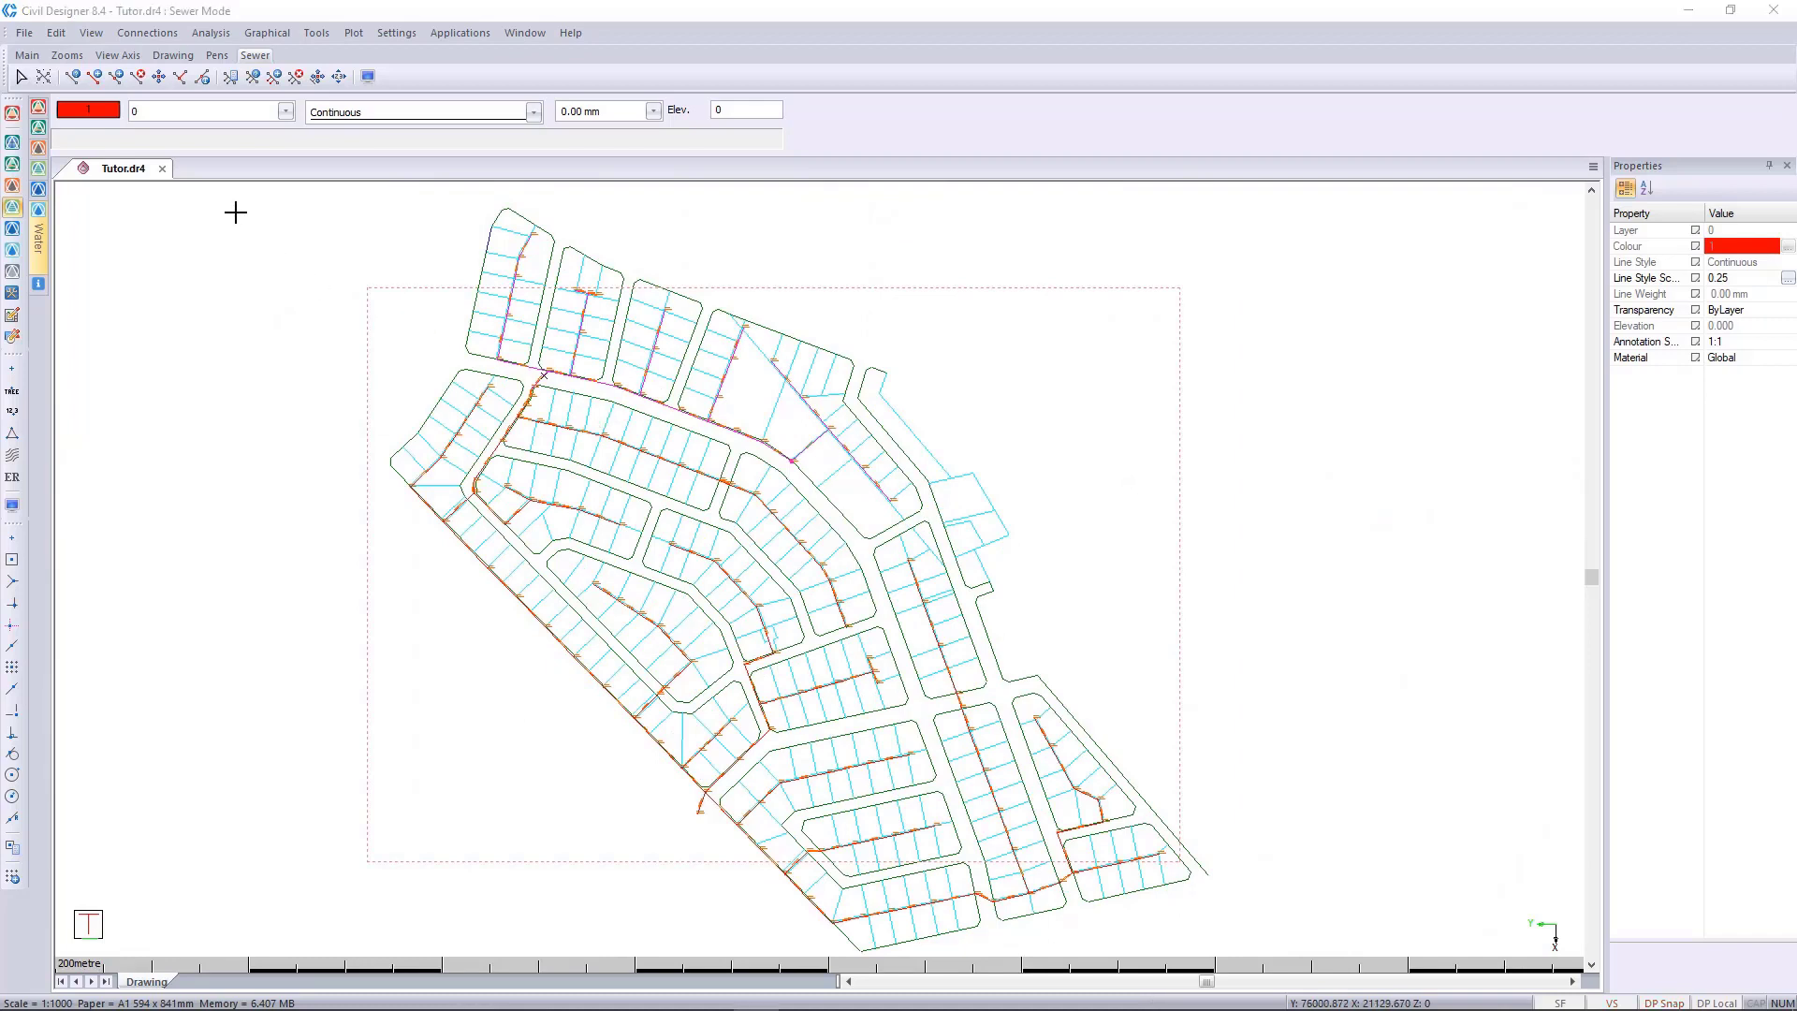
Review the marking options for sewer nodes and links, and switch to Stormwater mode.
click(267, 33)
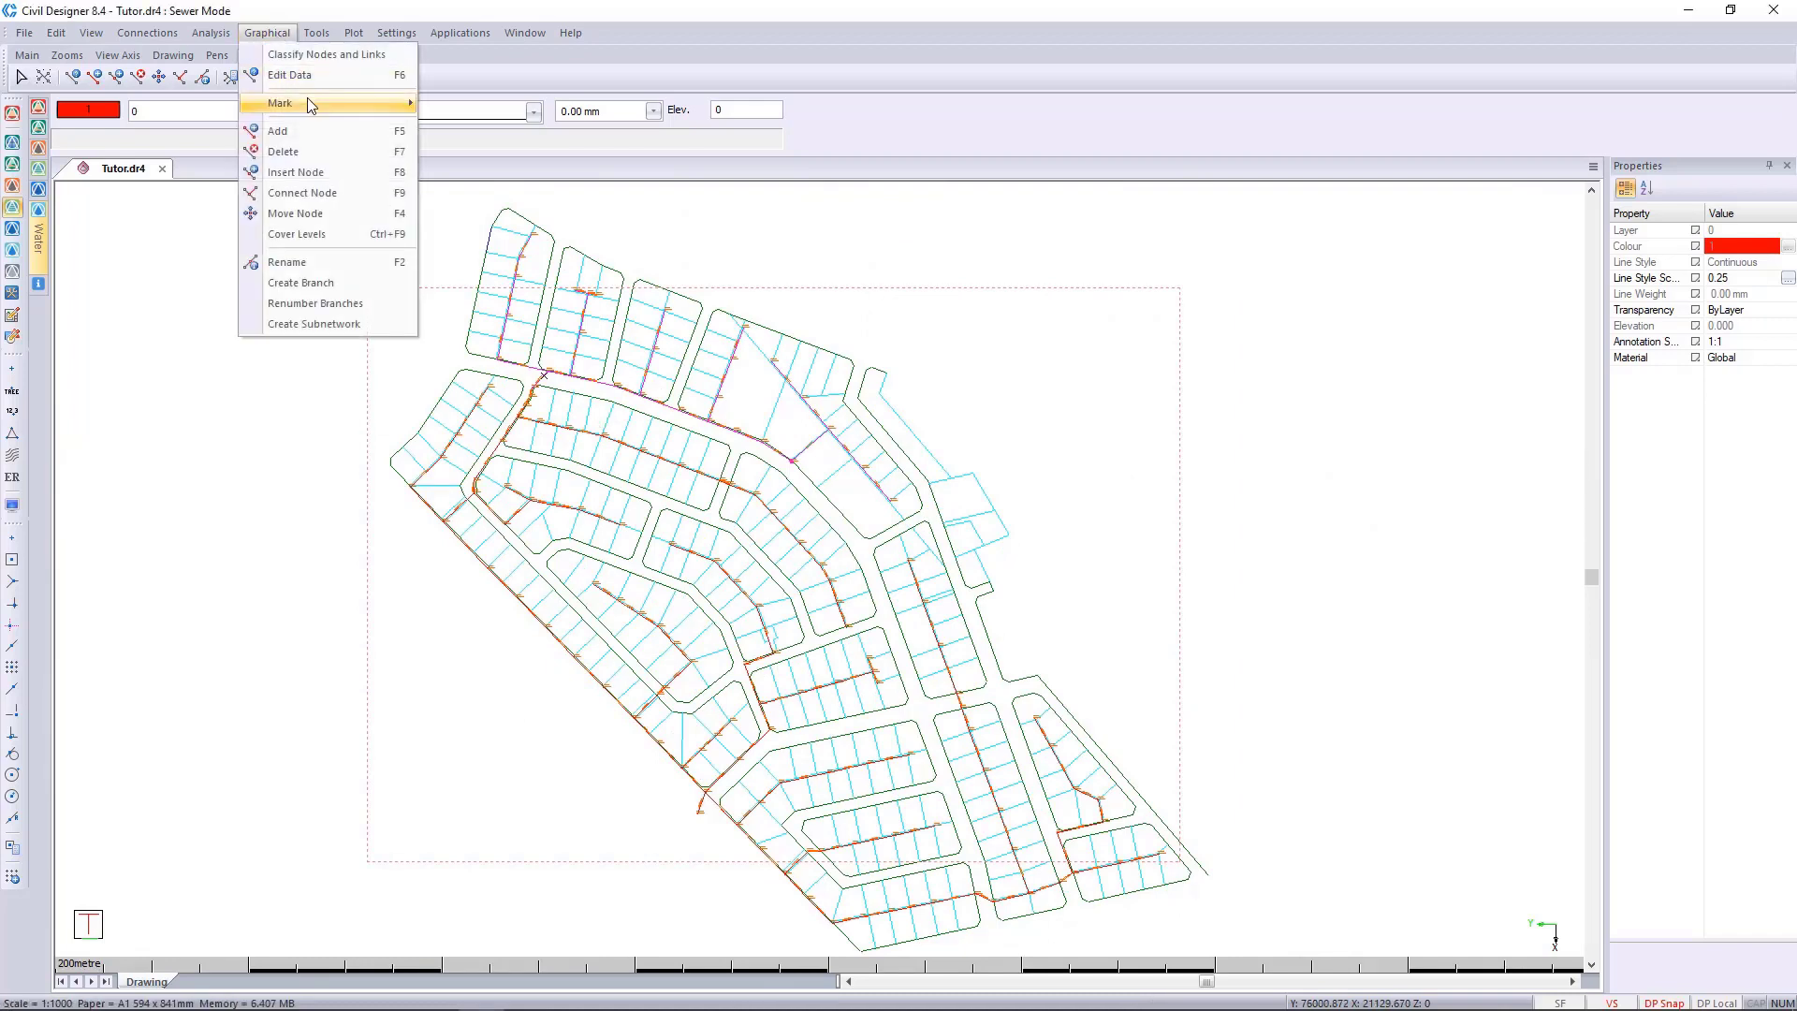
mouse_move(308, 99)
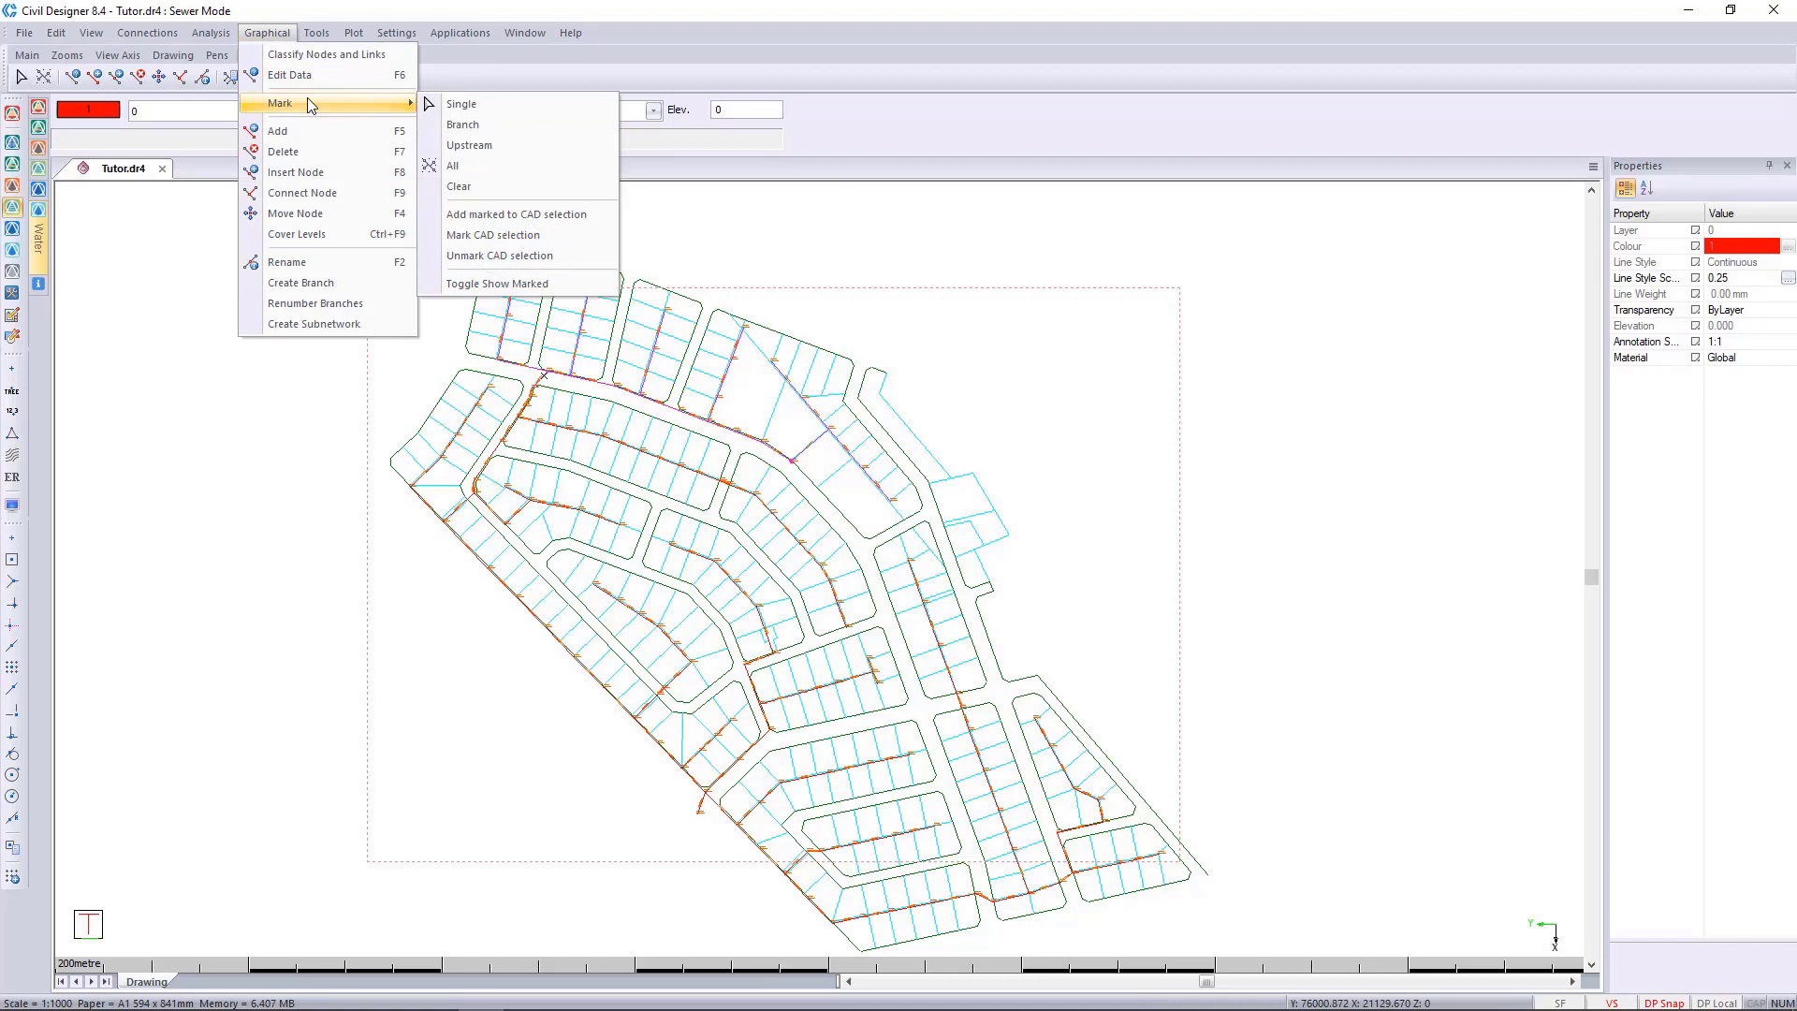
click(13, 229)
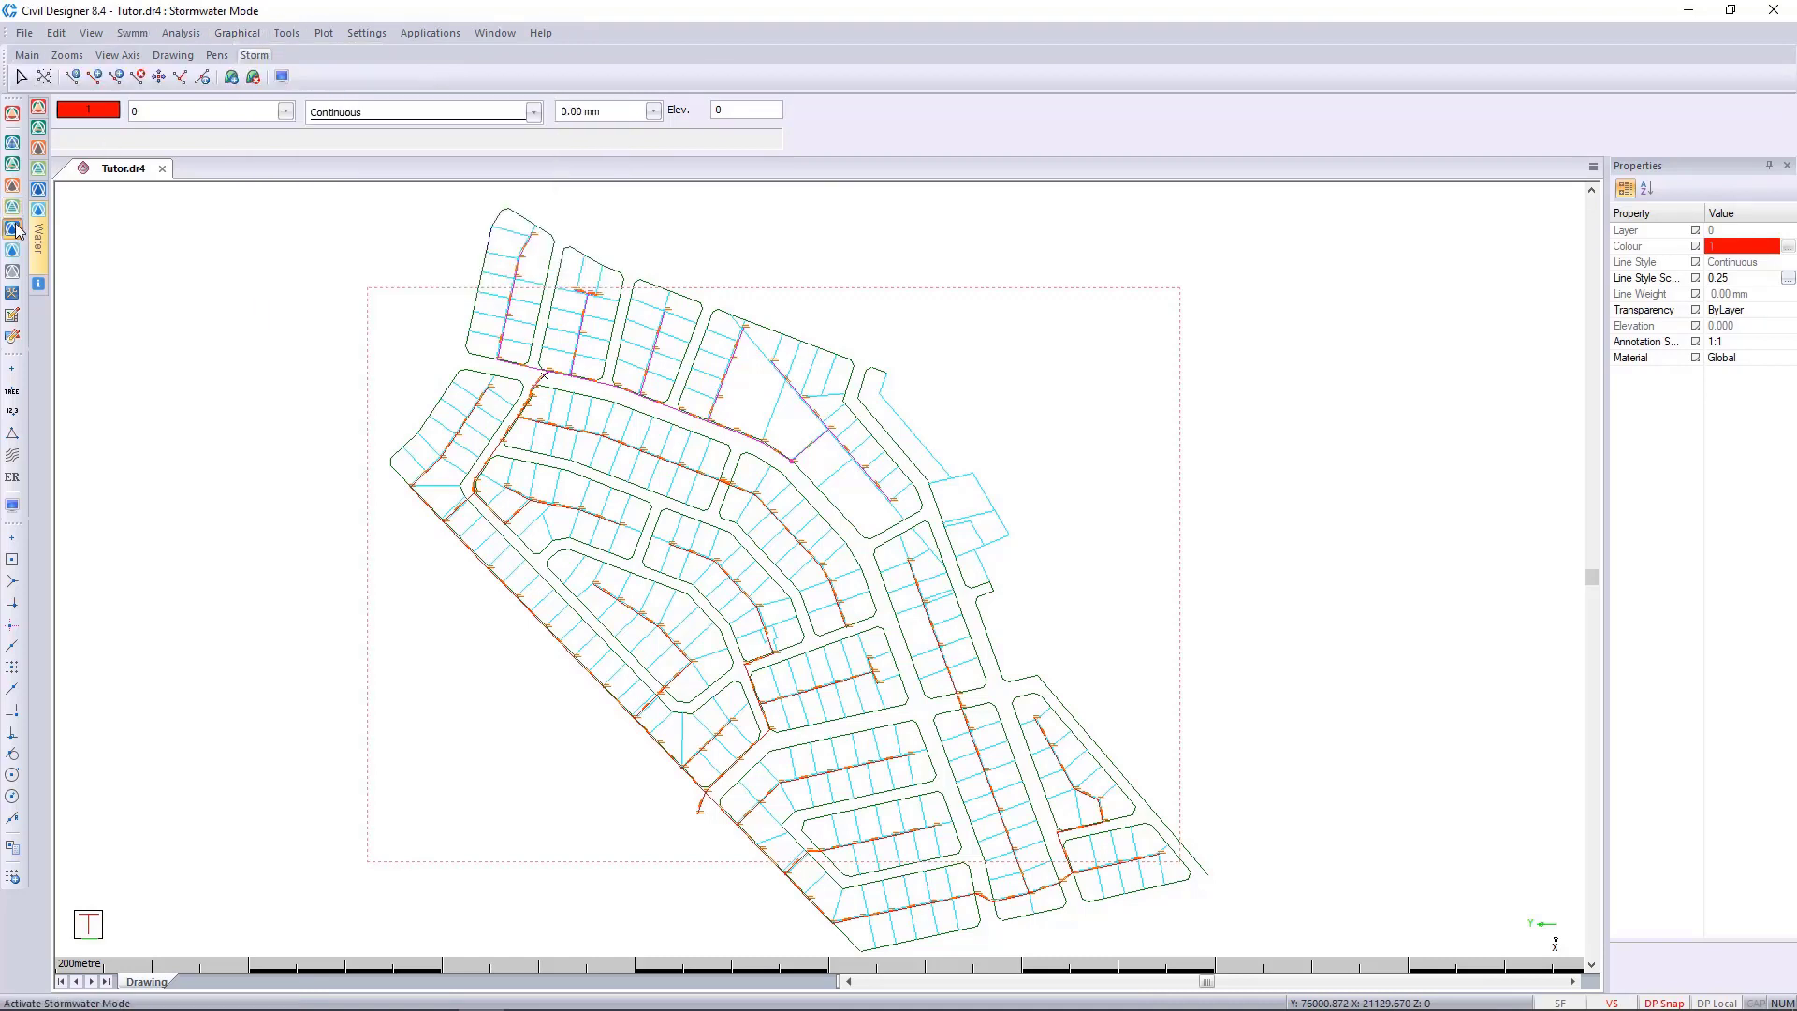
Switch to Water mode and show the group commands for the water network data.
click(12, 250)
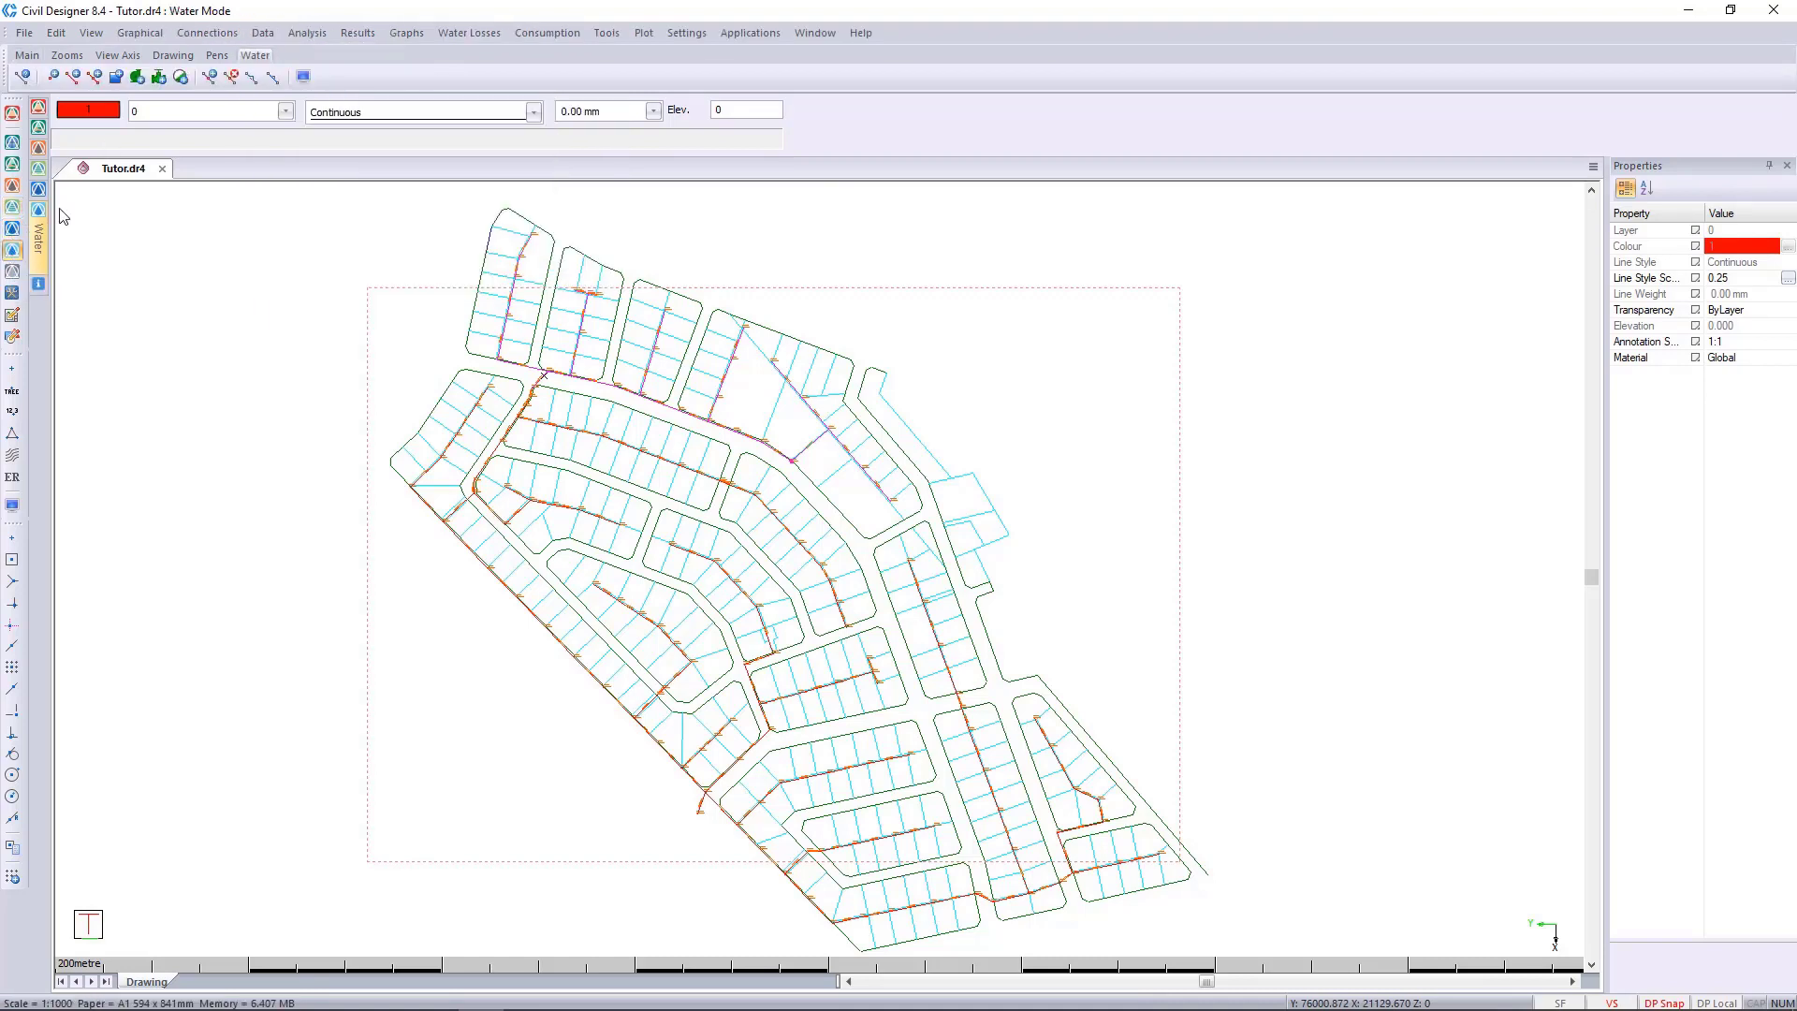
click(239, 36)
mouse_move(263, 32)
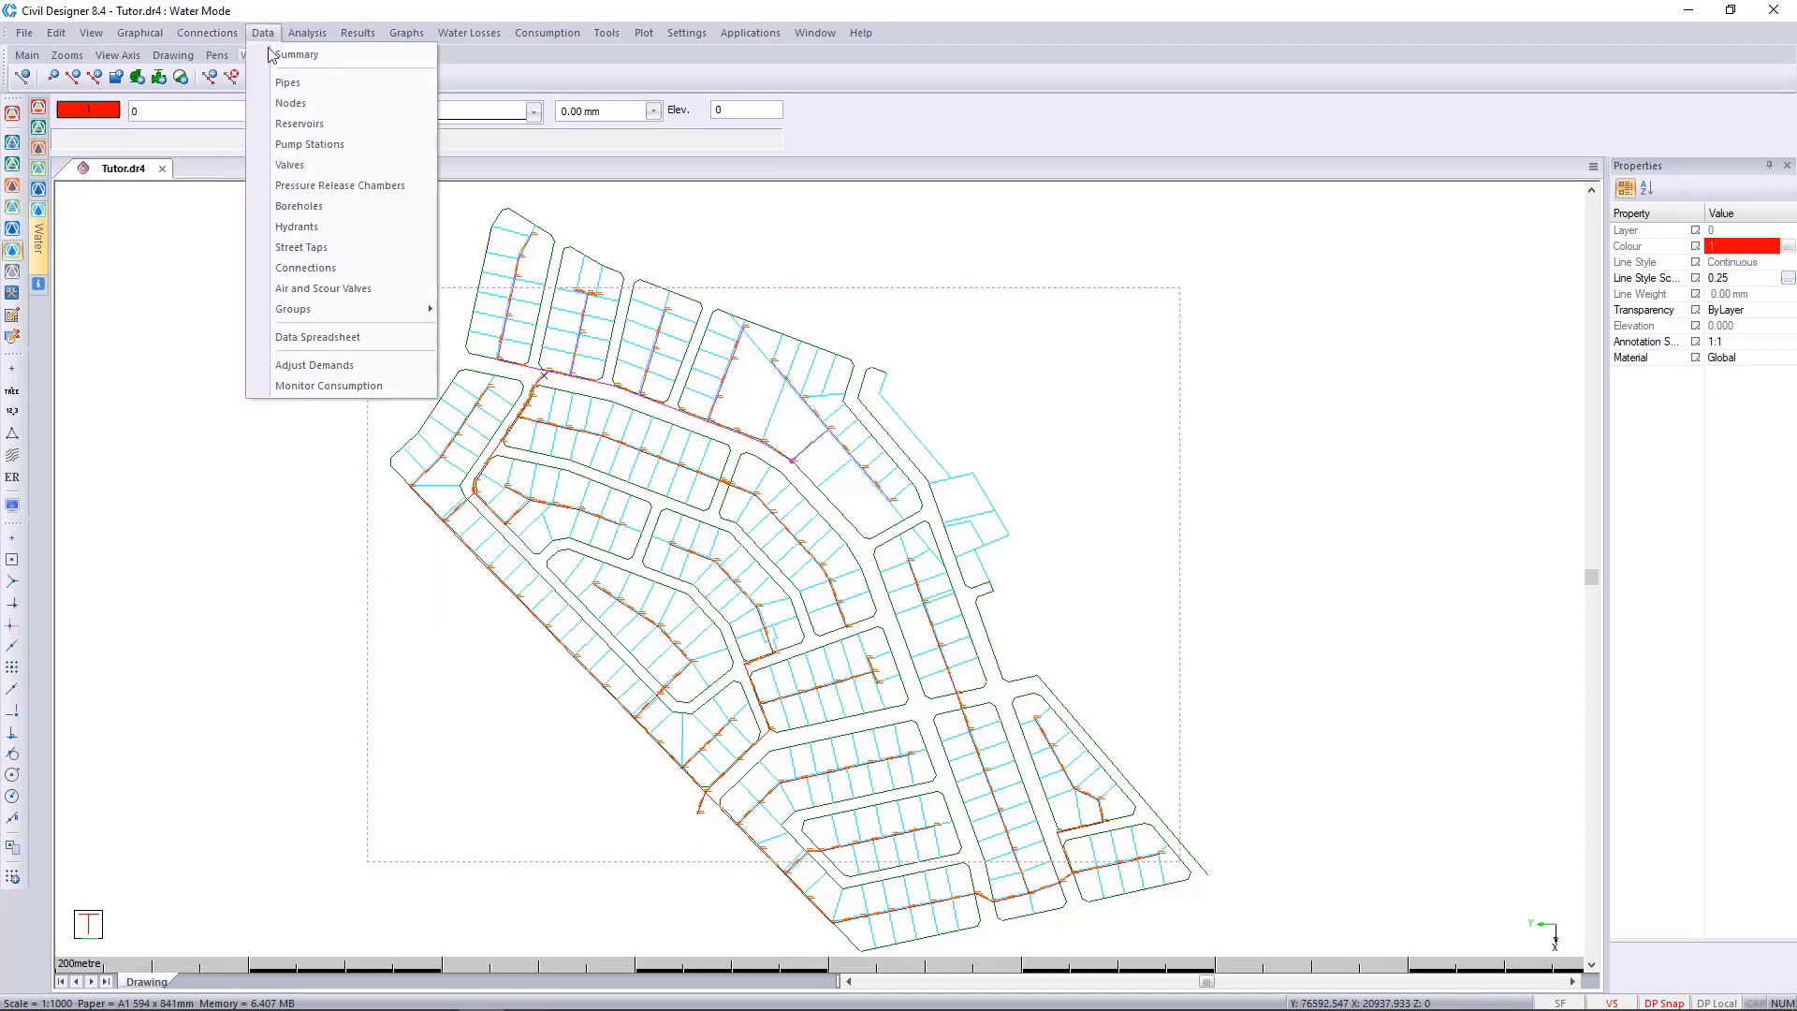
mouse_move(364, 315)
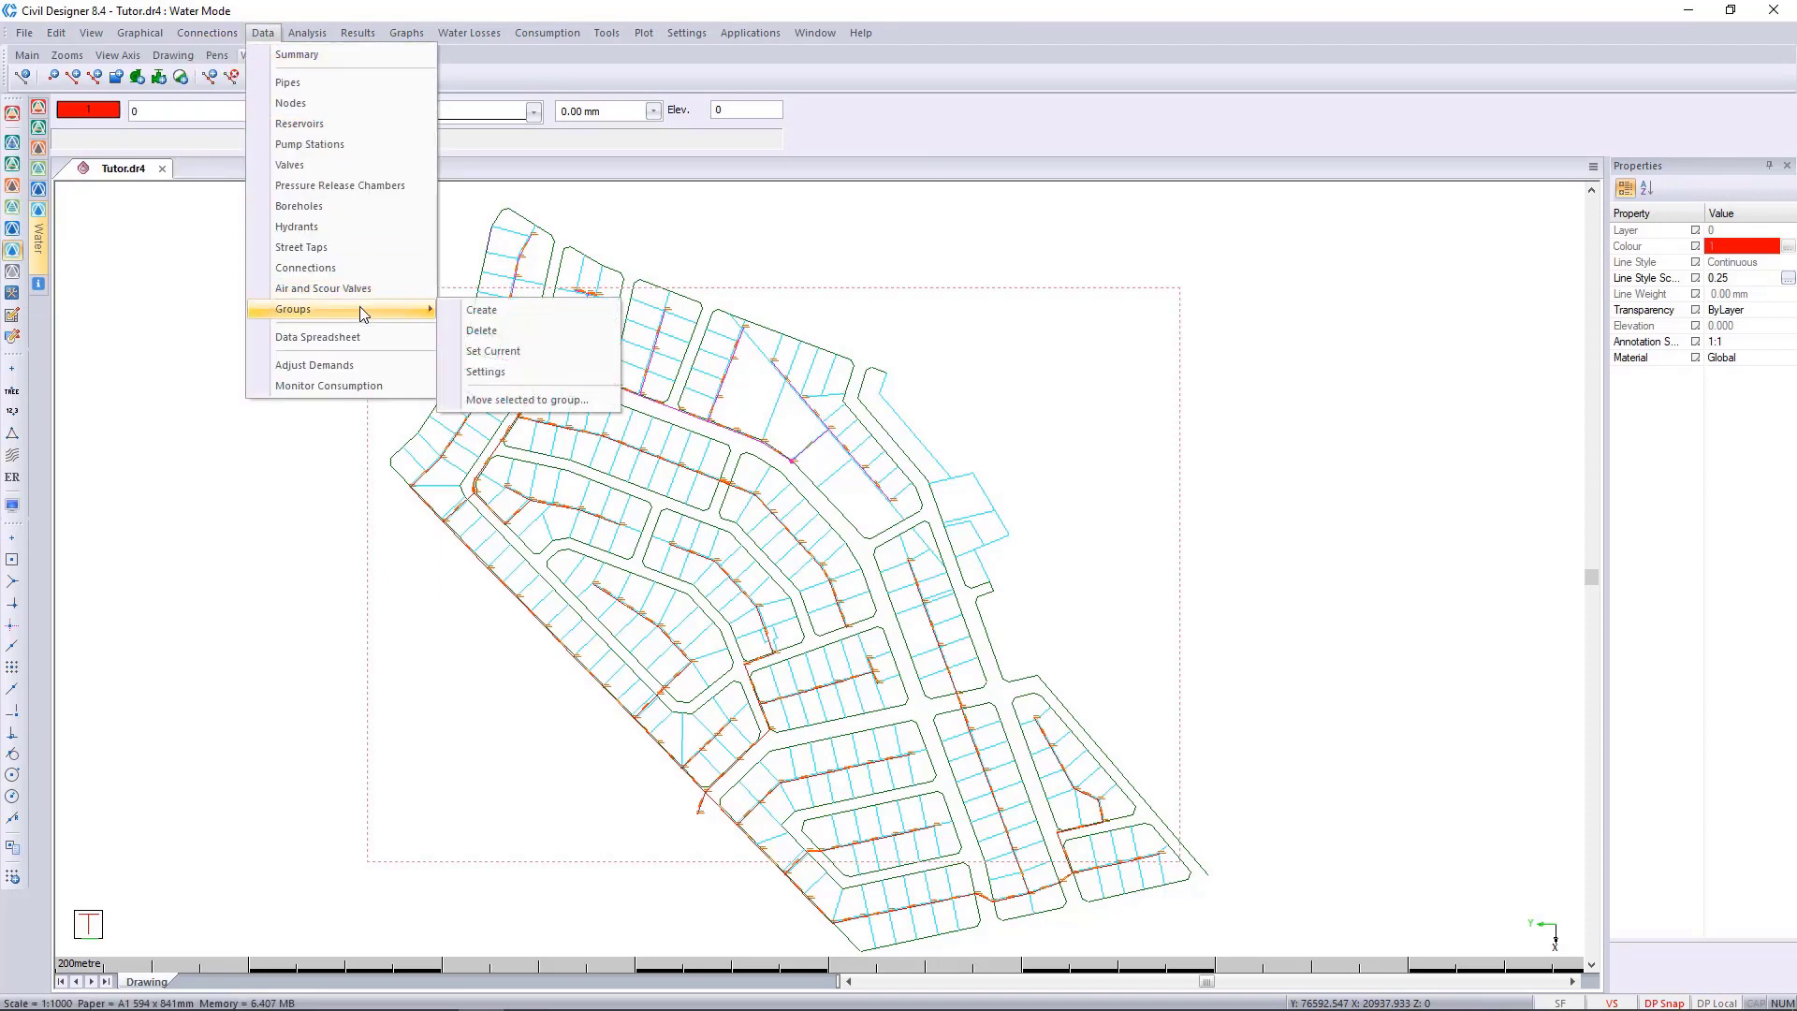
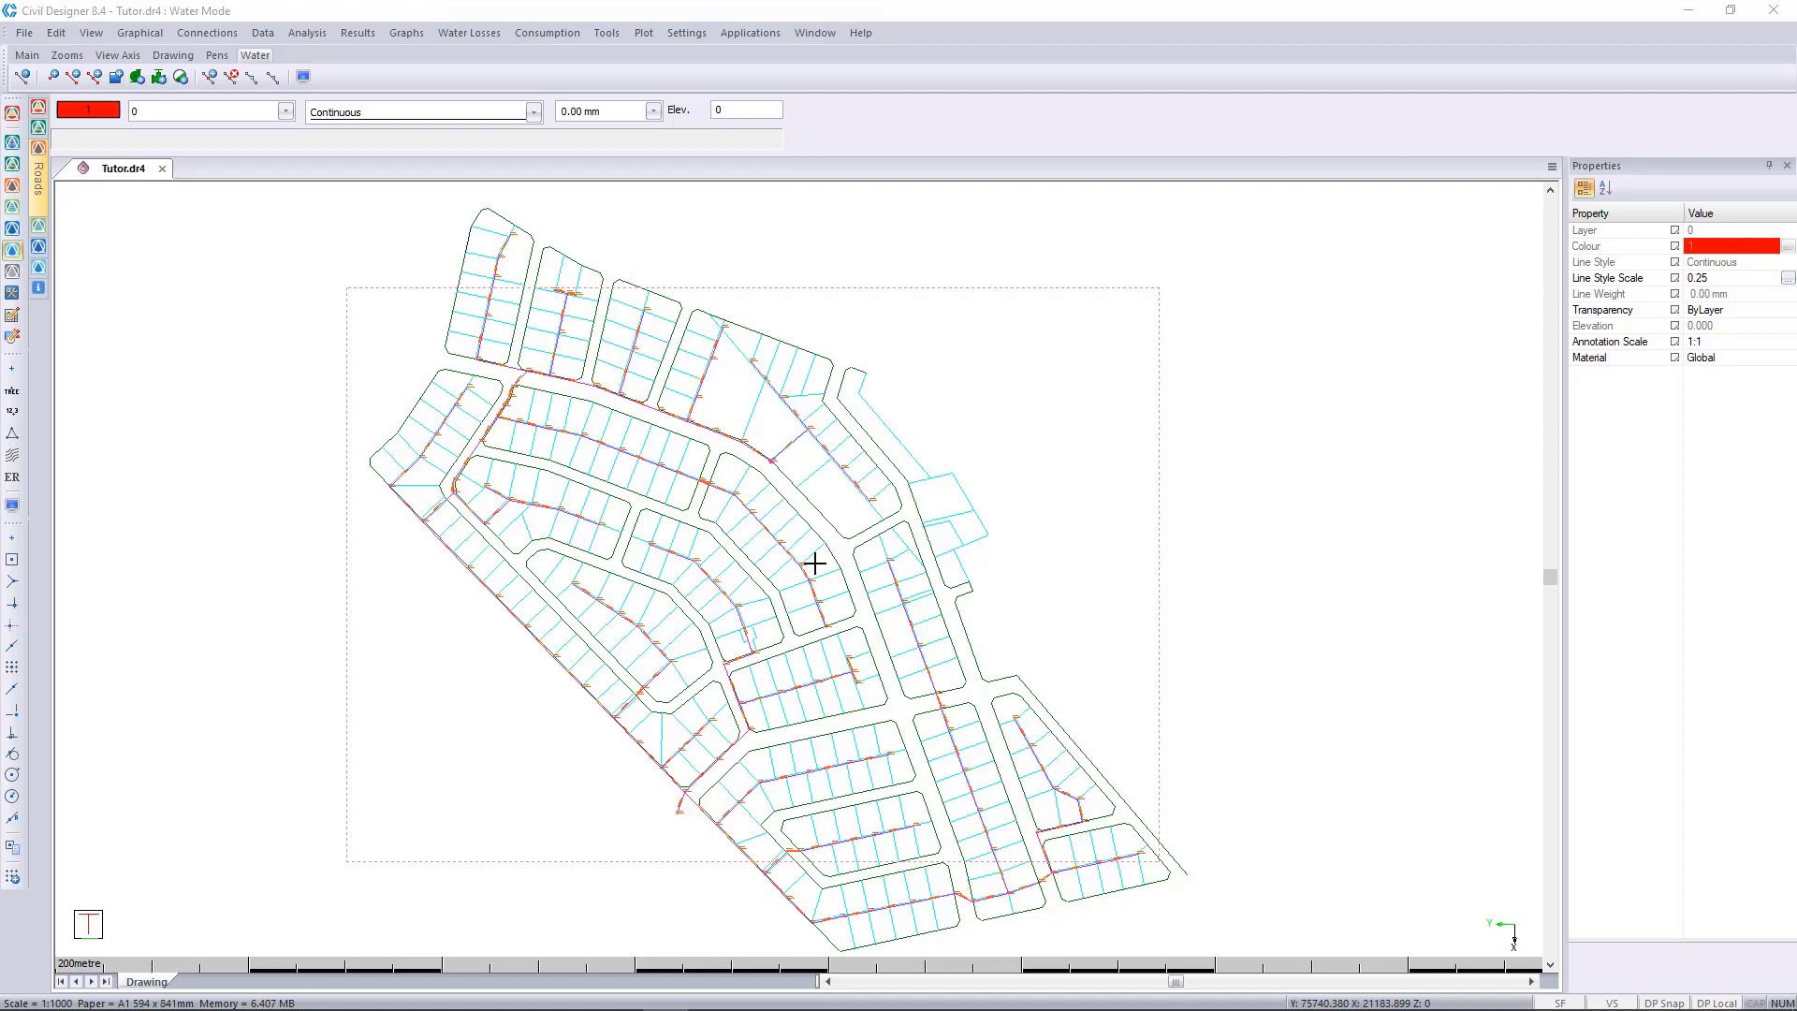
Display the About Civil Designer information to check the installed release and licence details.
click(858, 33)
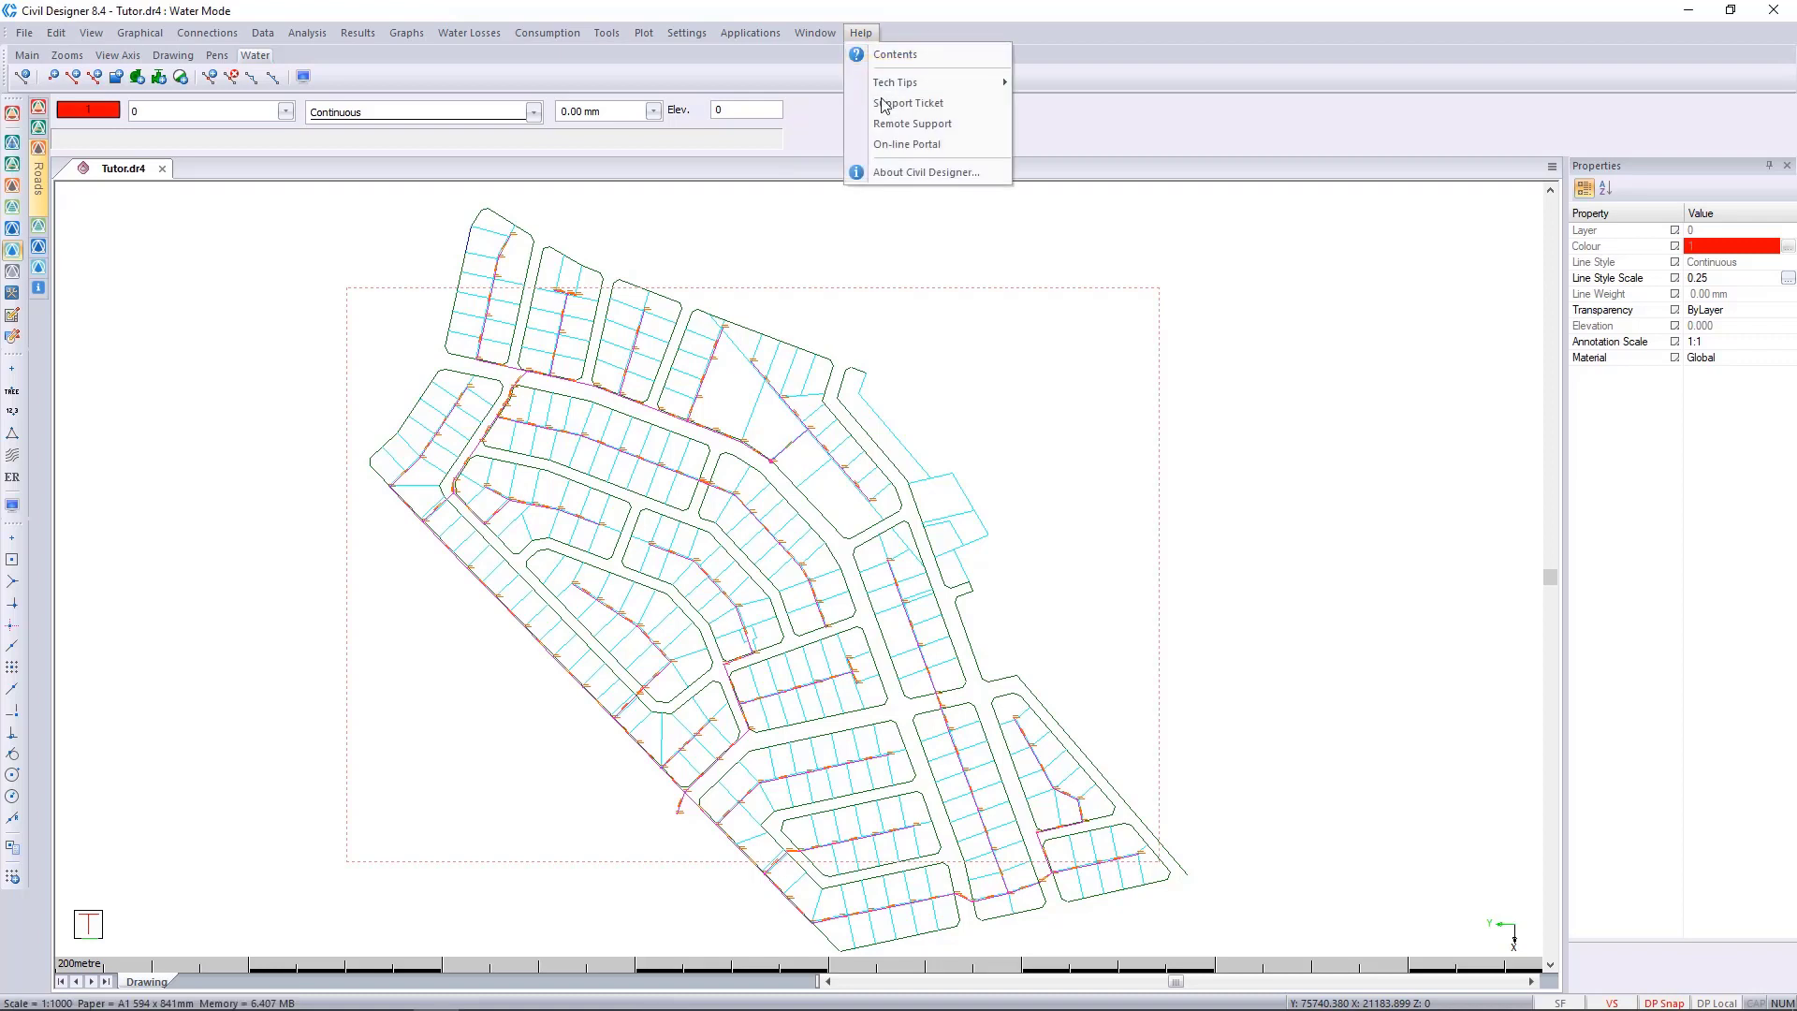
click(906, 172)
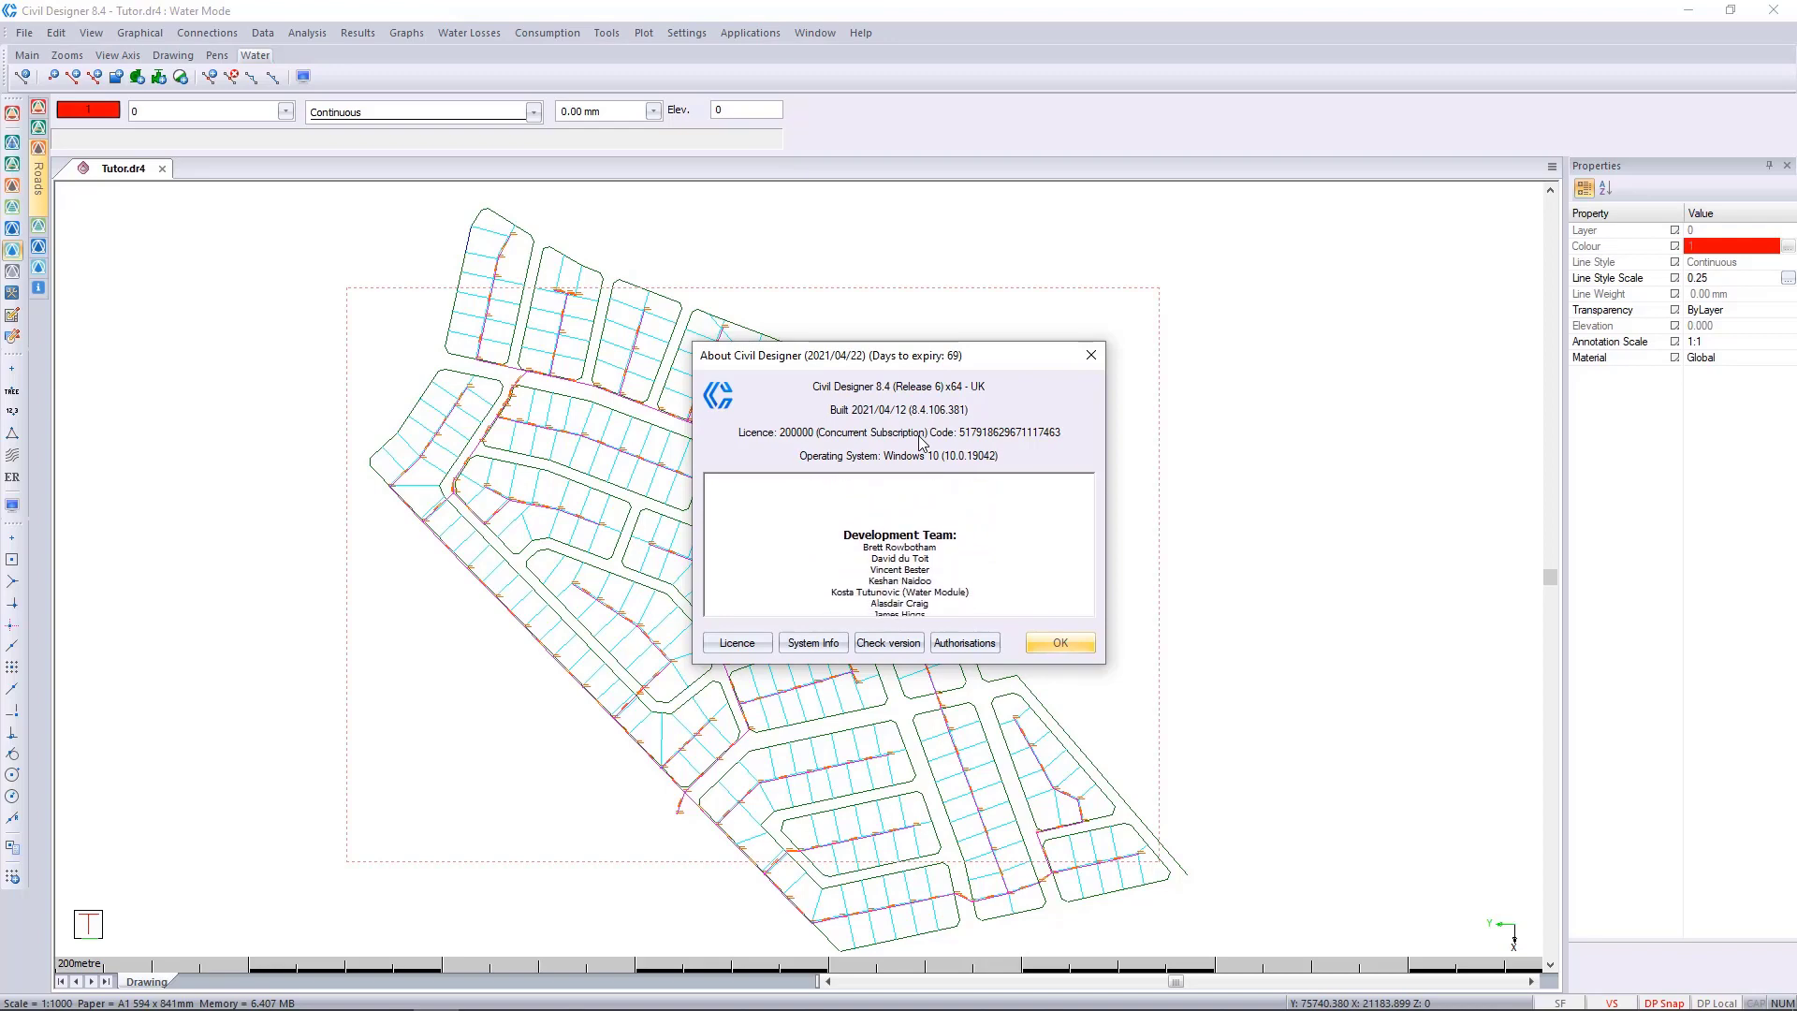
Run ZTLicenceActivity.exe, enter the licence number, and request only the current activations with HTML output.
key(super)
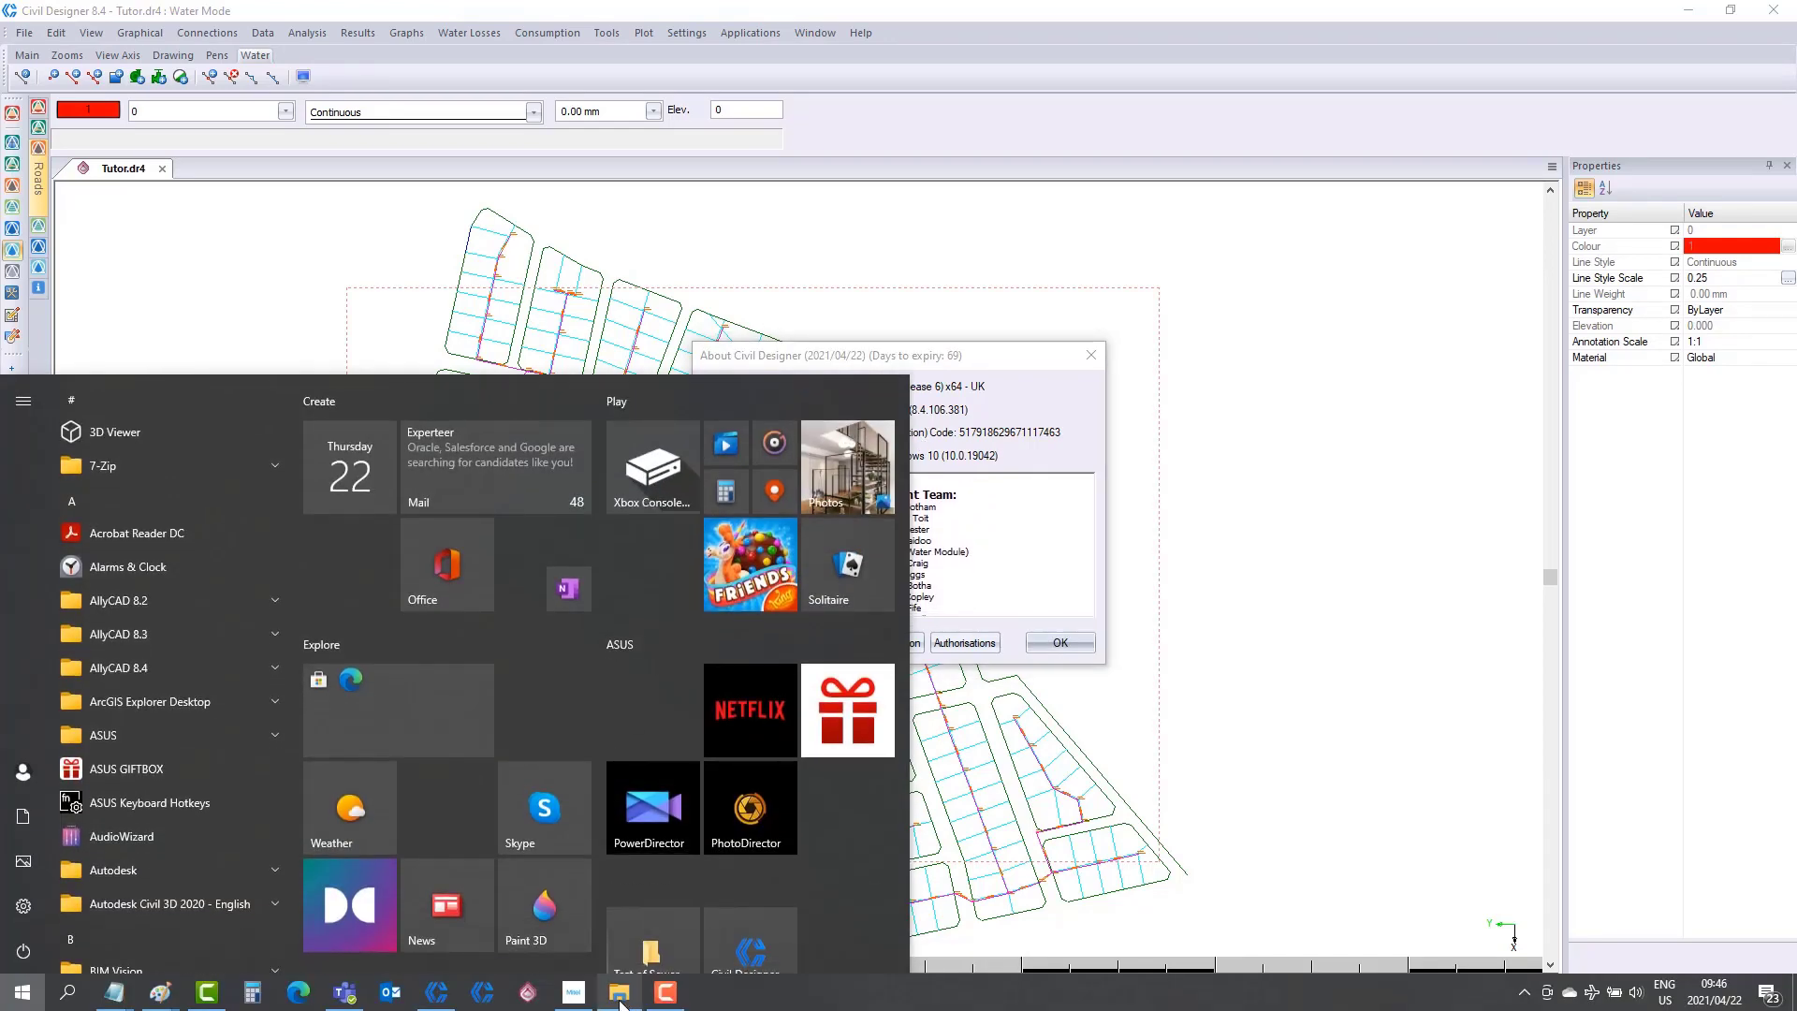
click(619, 996)
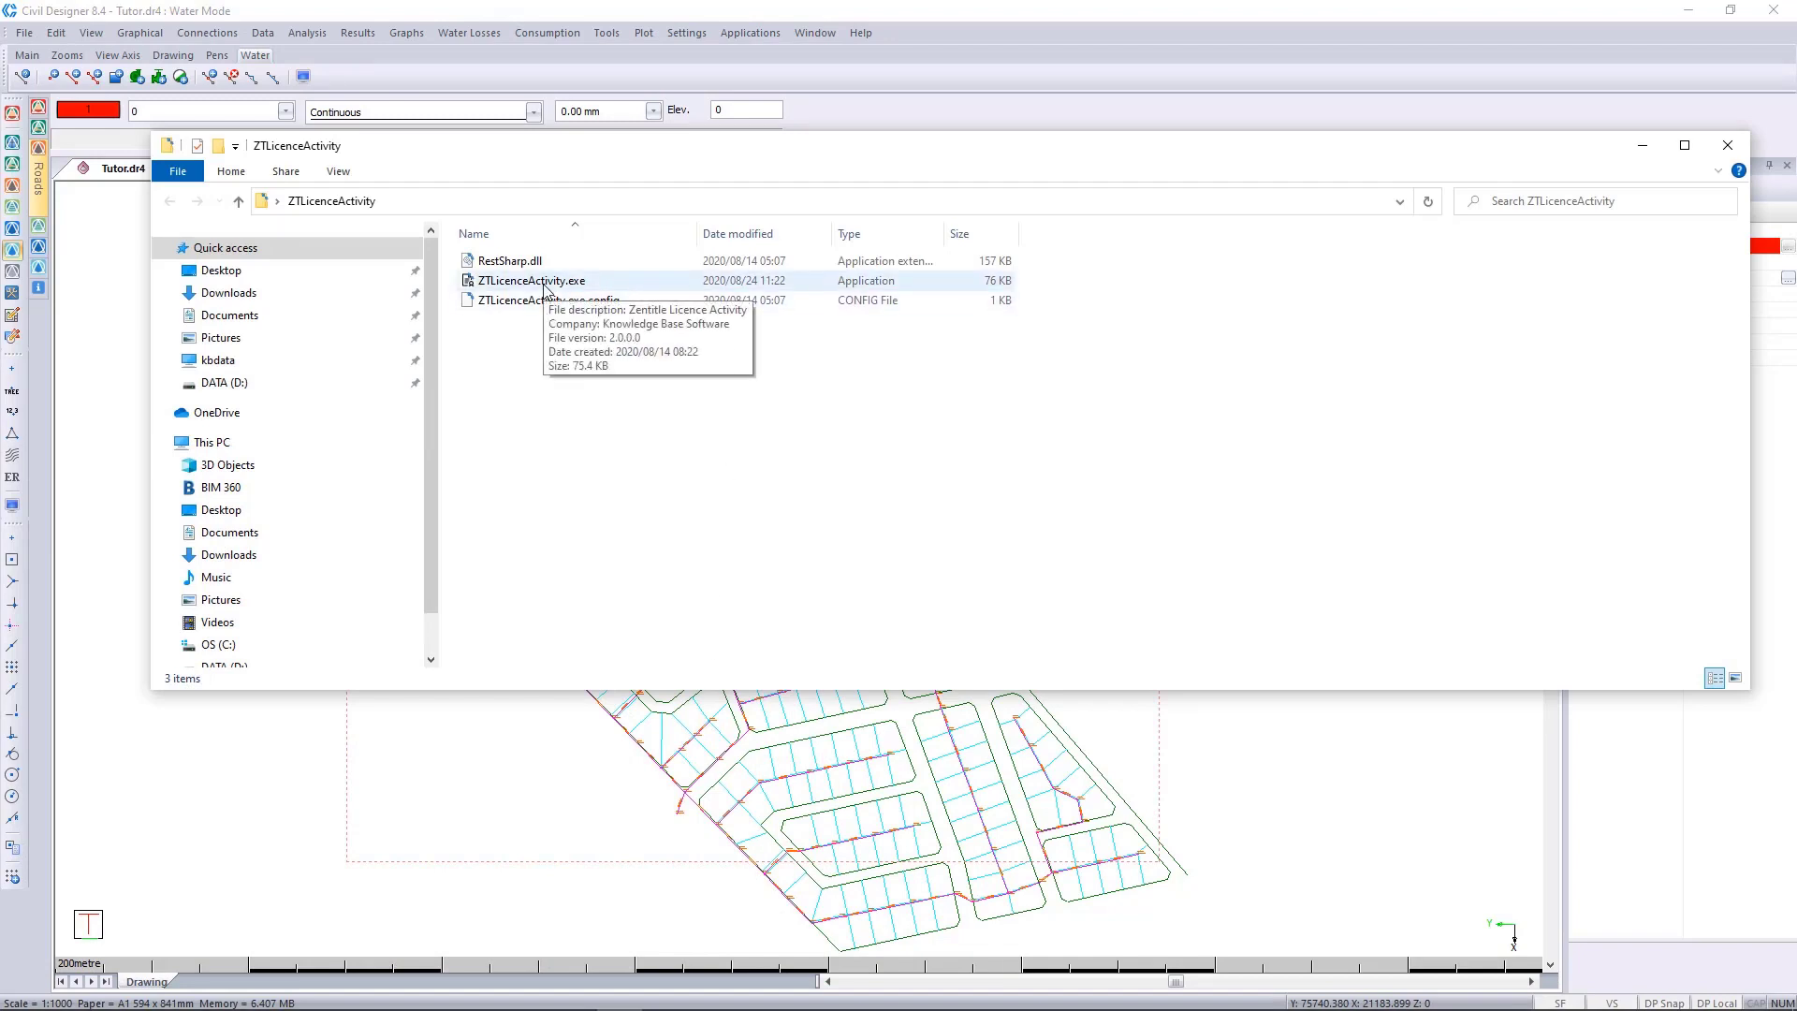
double_click(545, 281)
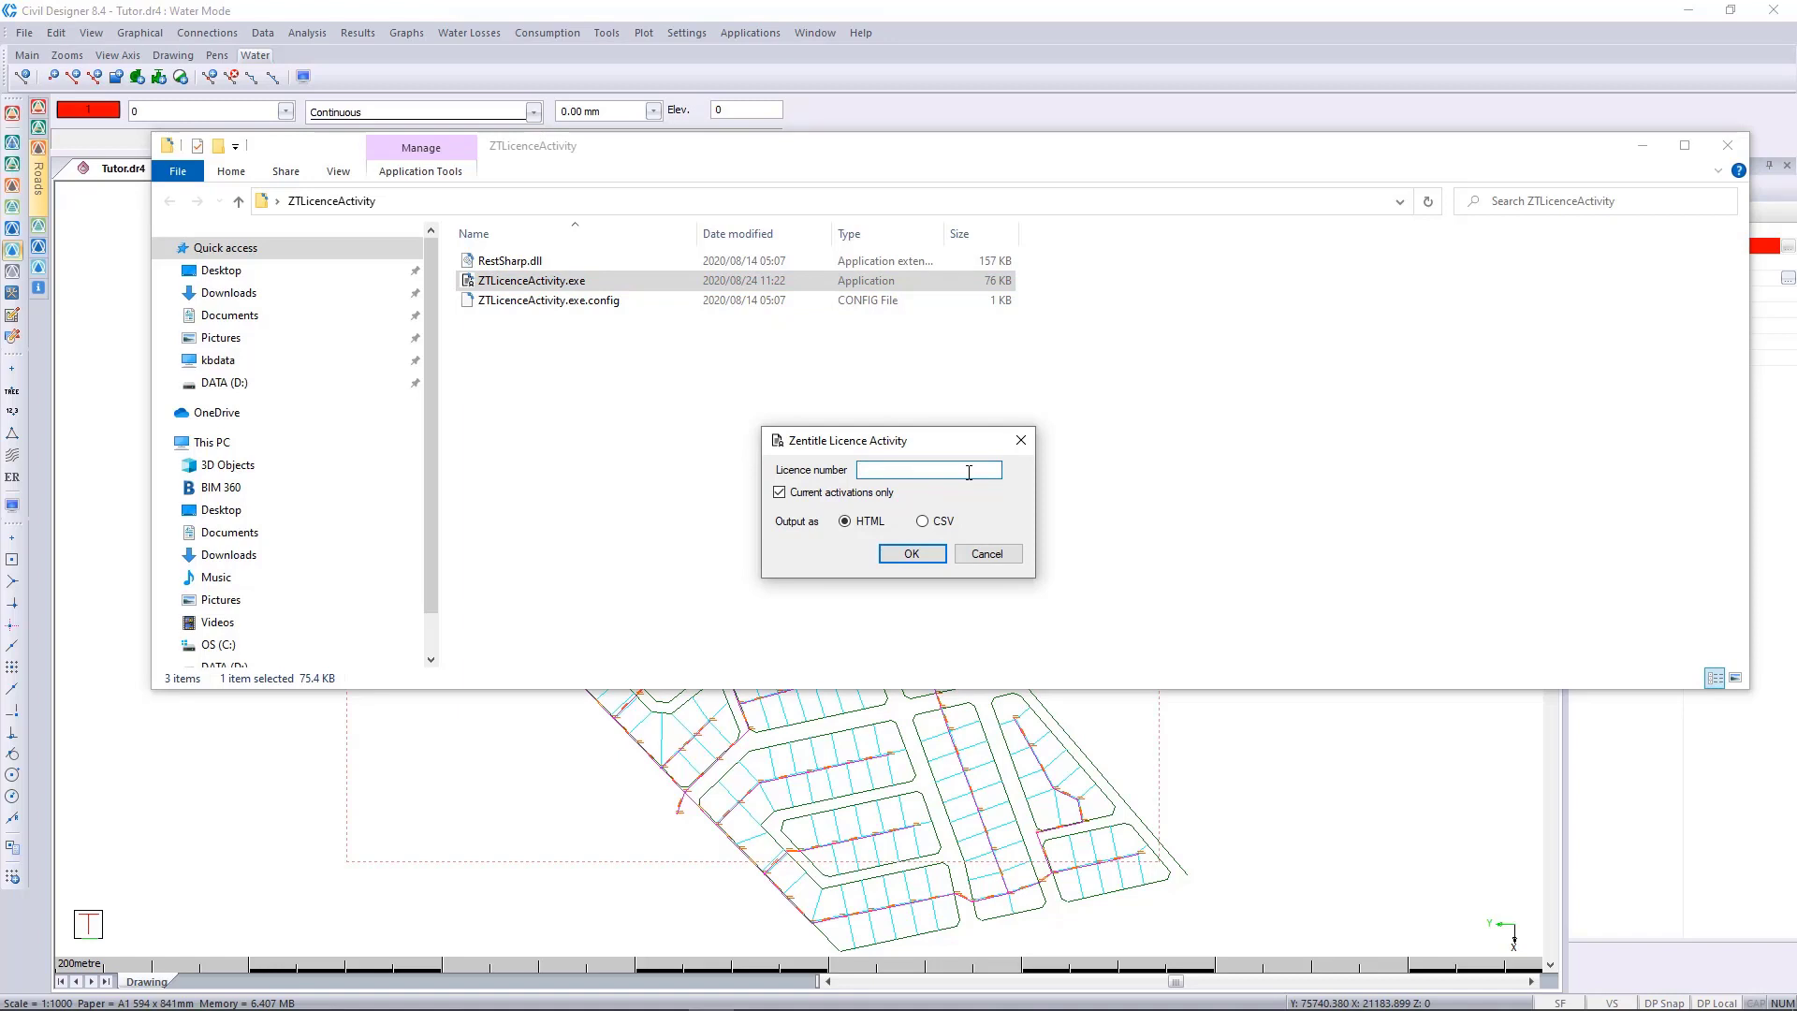
right_click(900, 471)
click(949, 550)
click(914, 554)
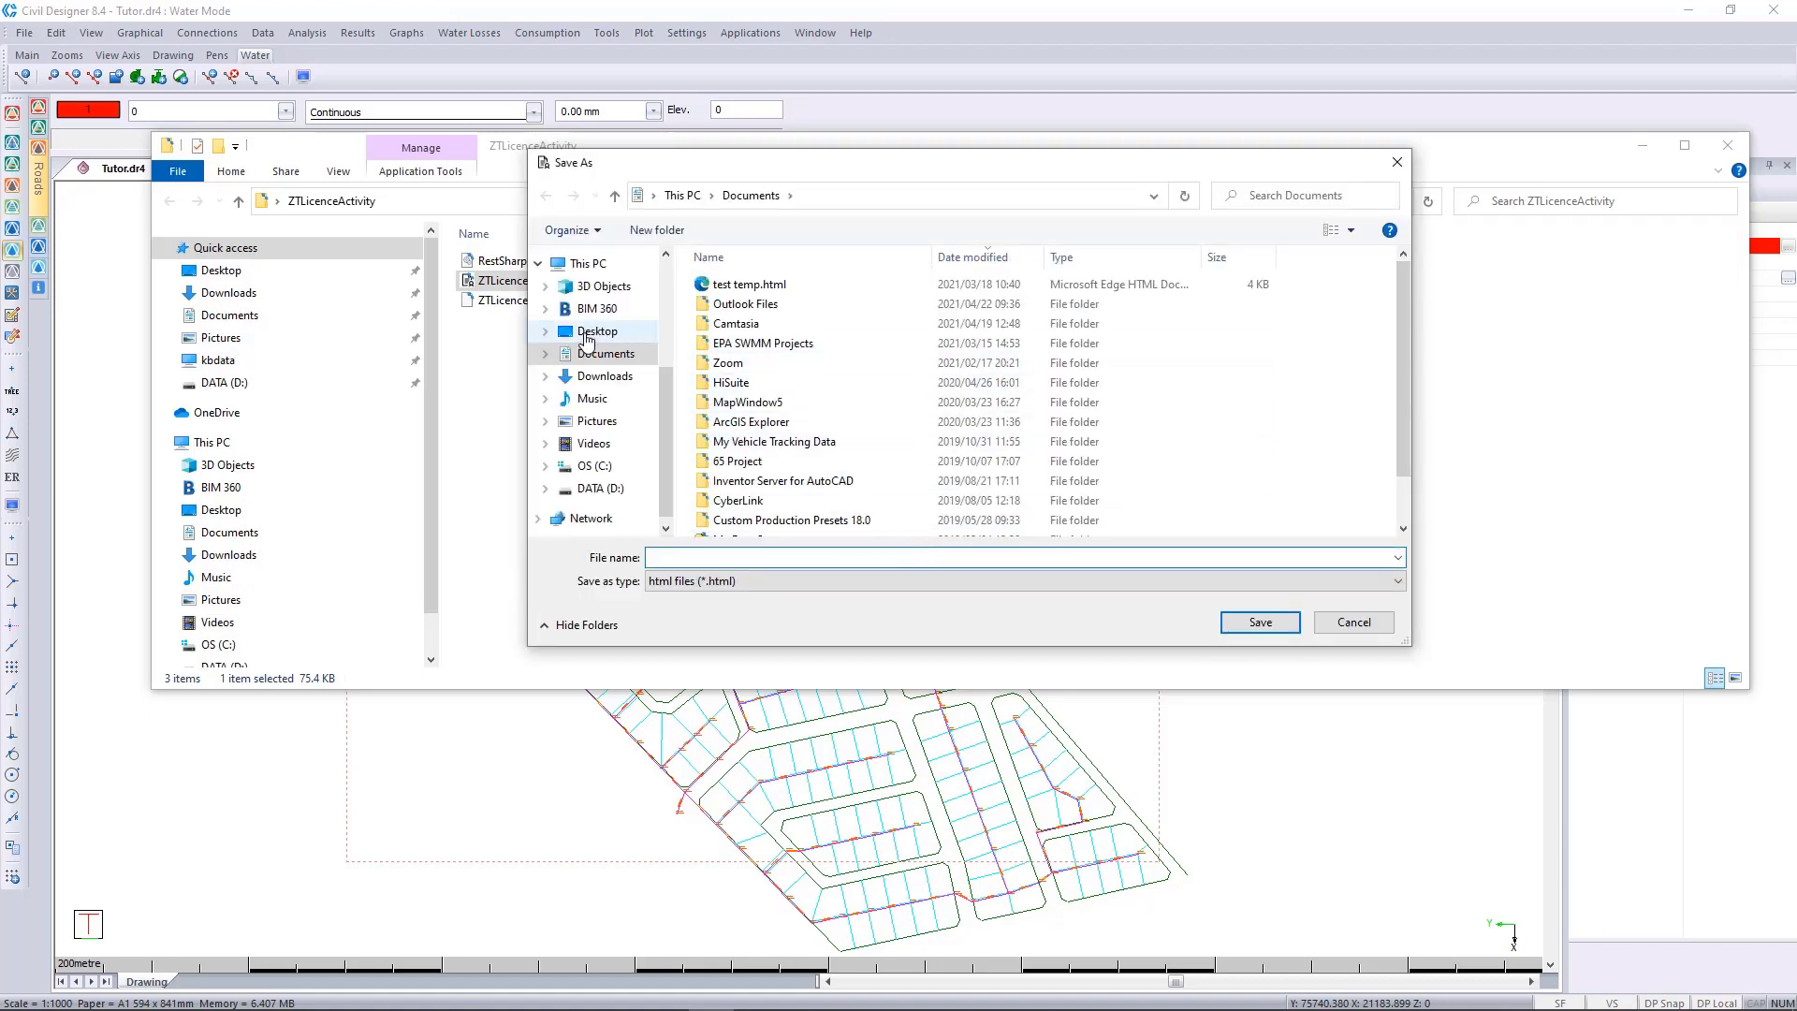
Save the licence activity report as "test" in the ZTLicenceActivity folder on the Desktop.
click(594, 333)
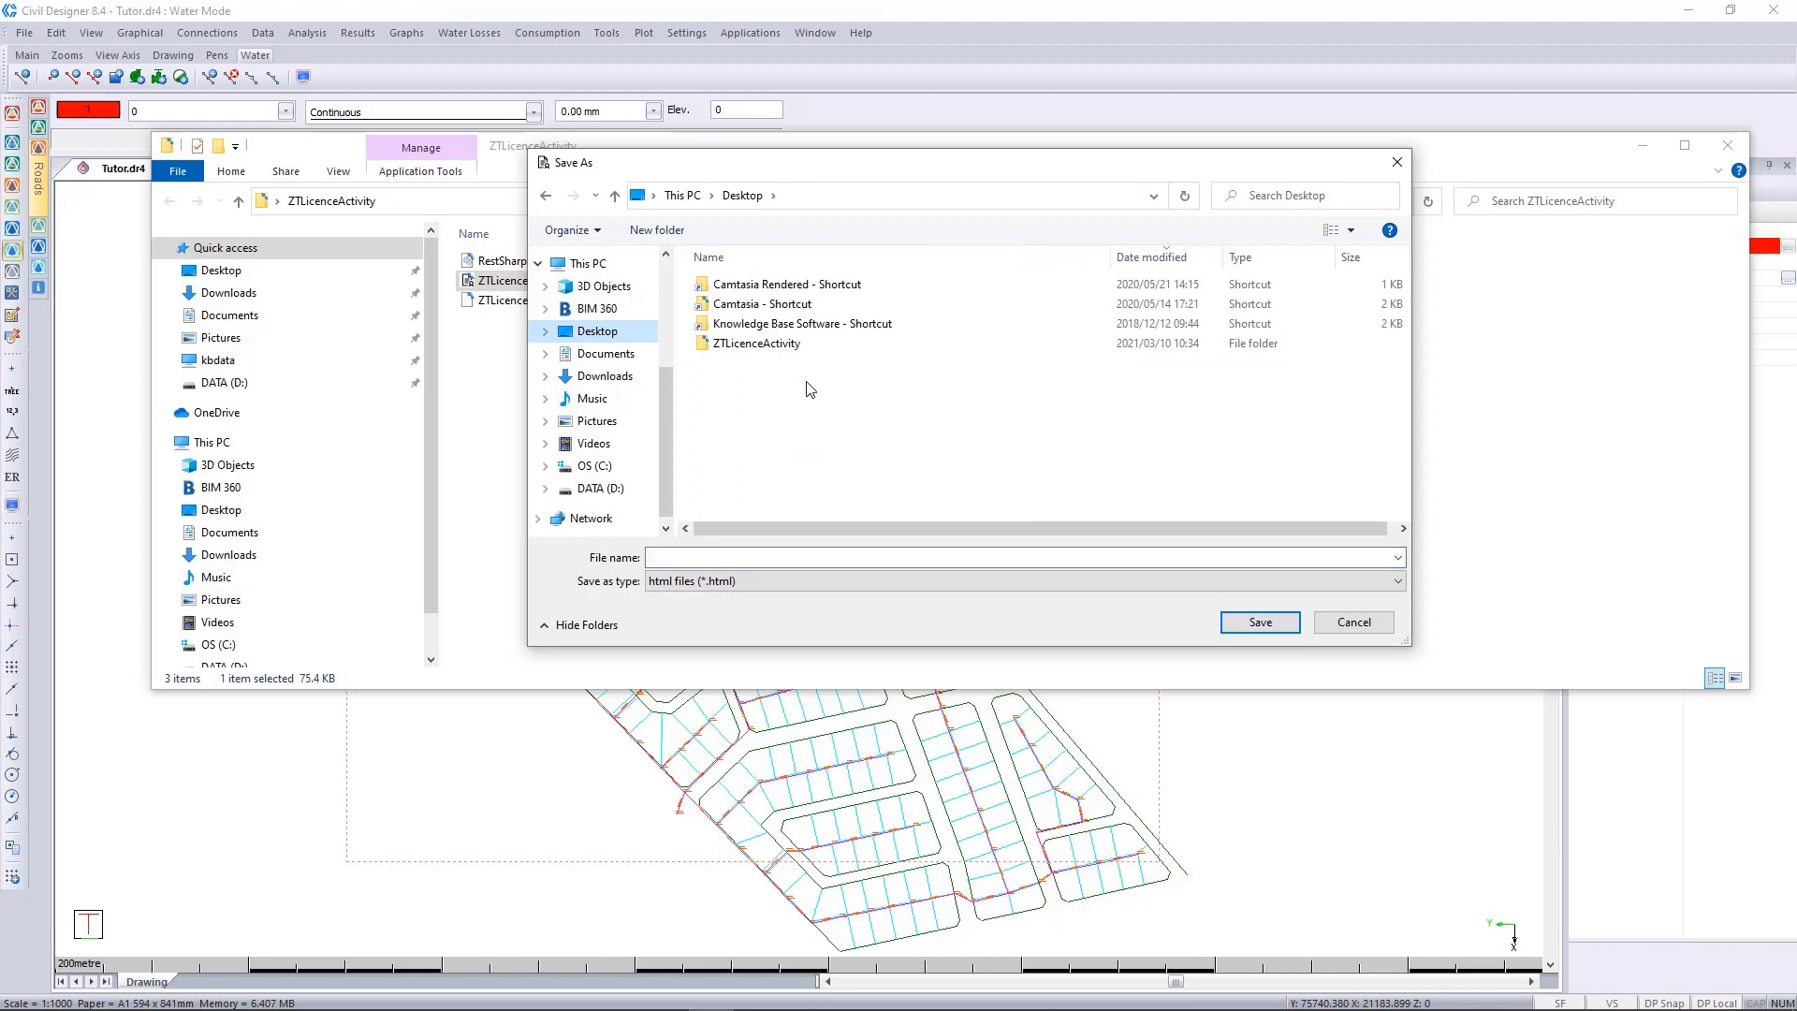
double_click(760, 343)
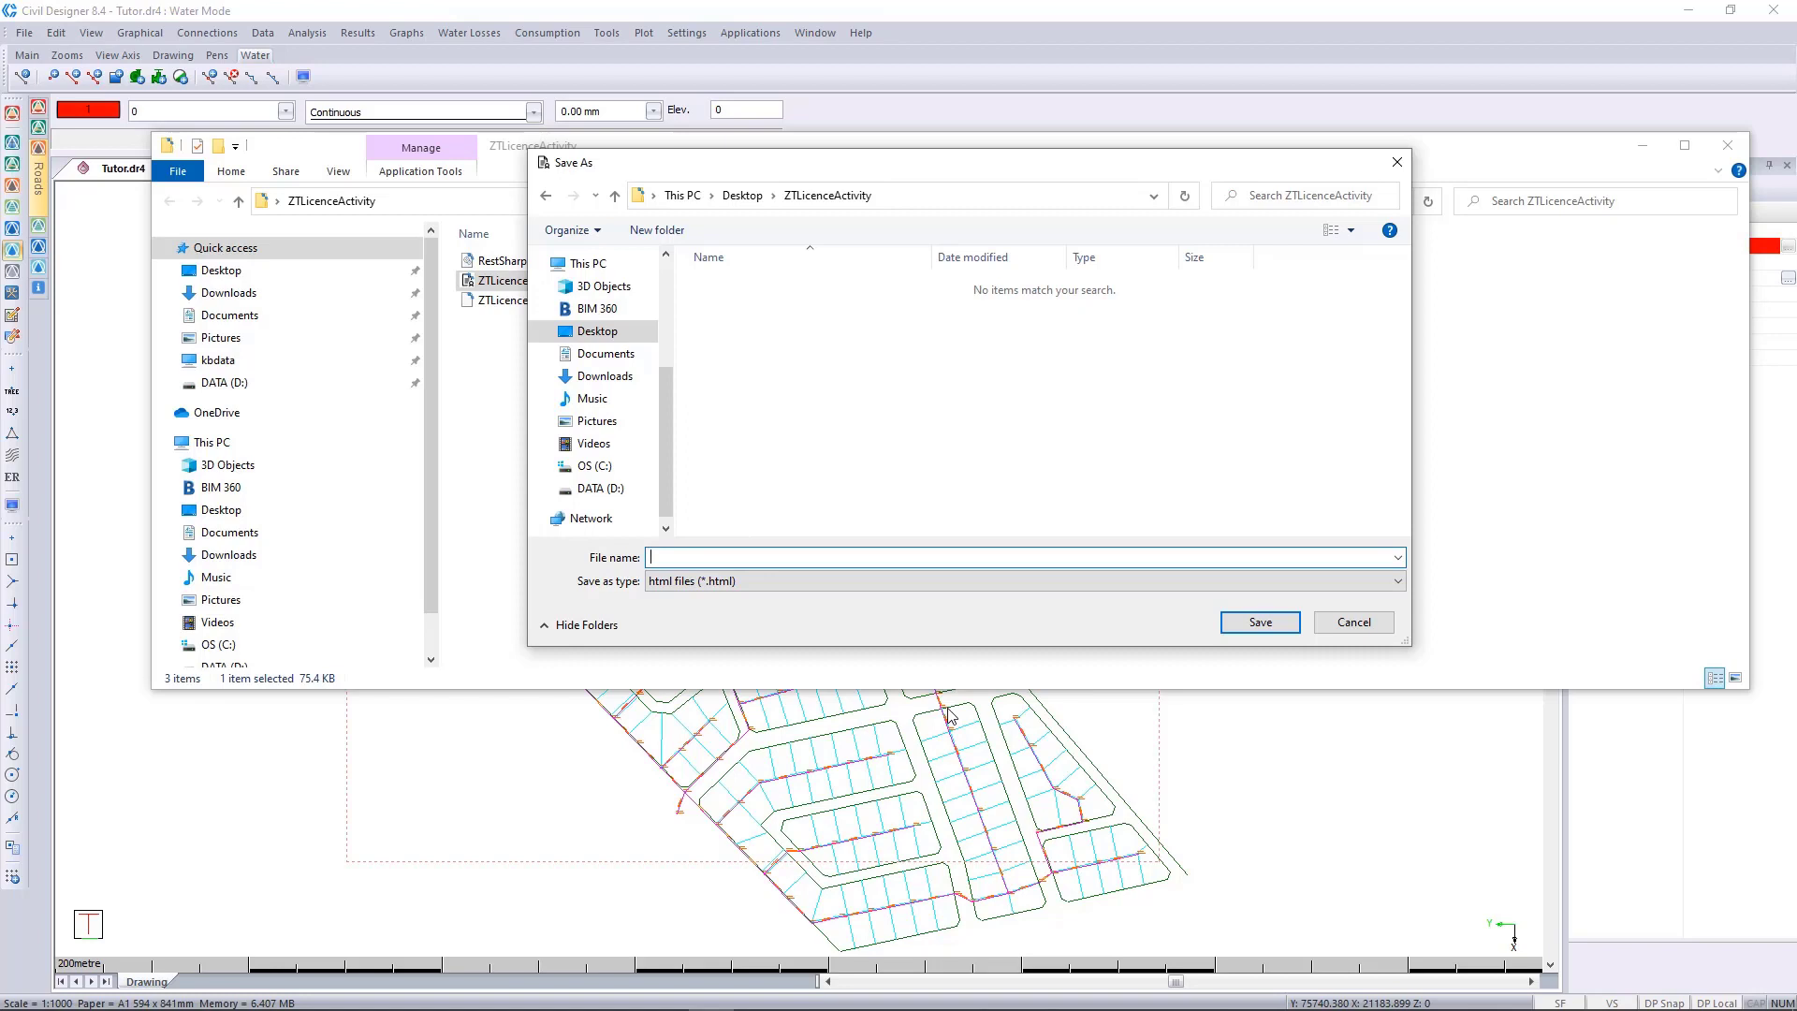
text(test)
click(1249, 625)
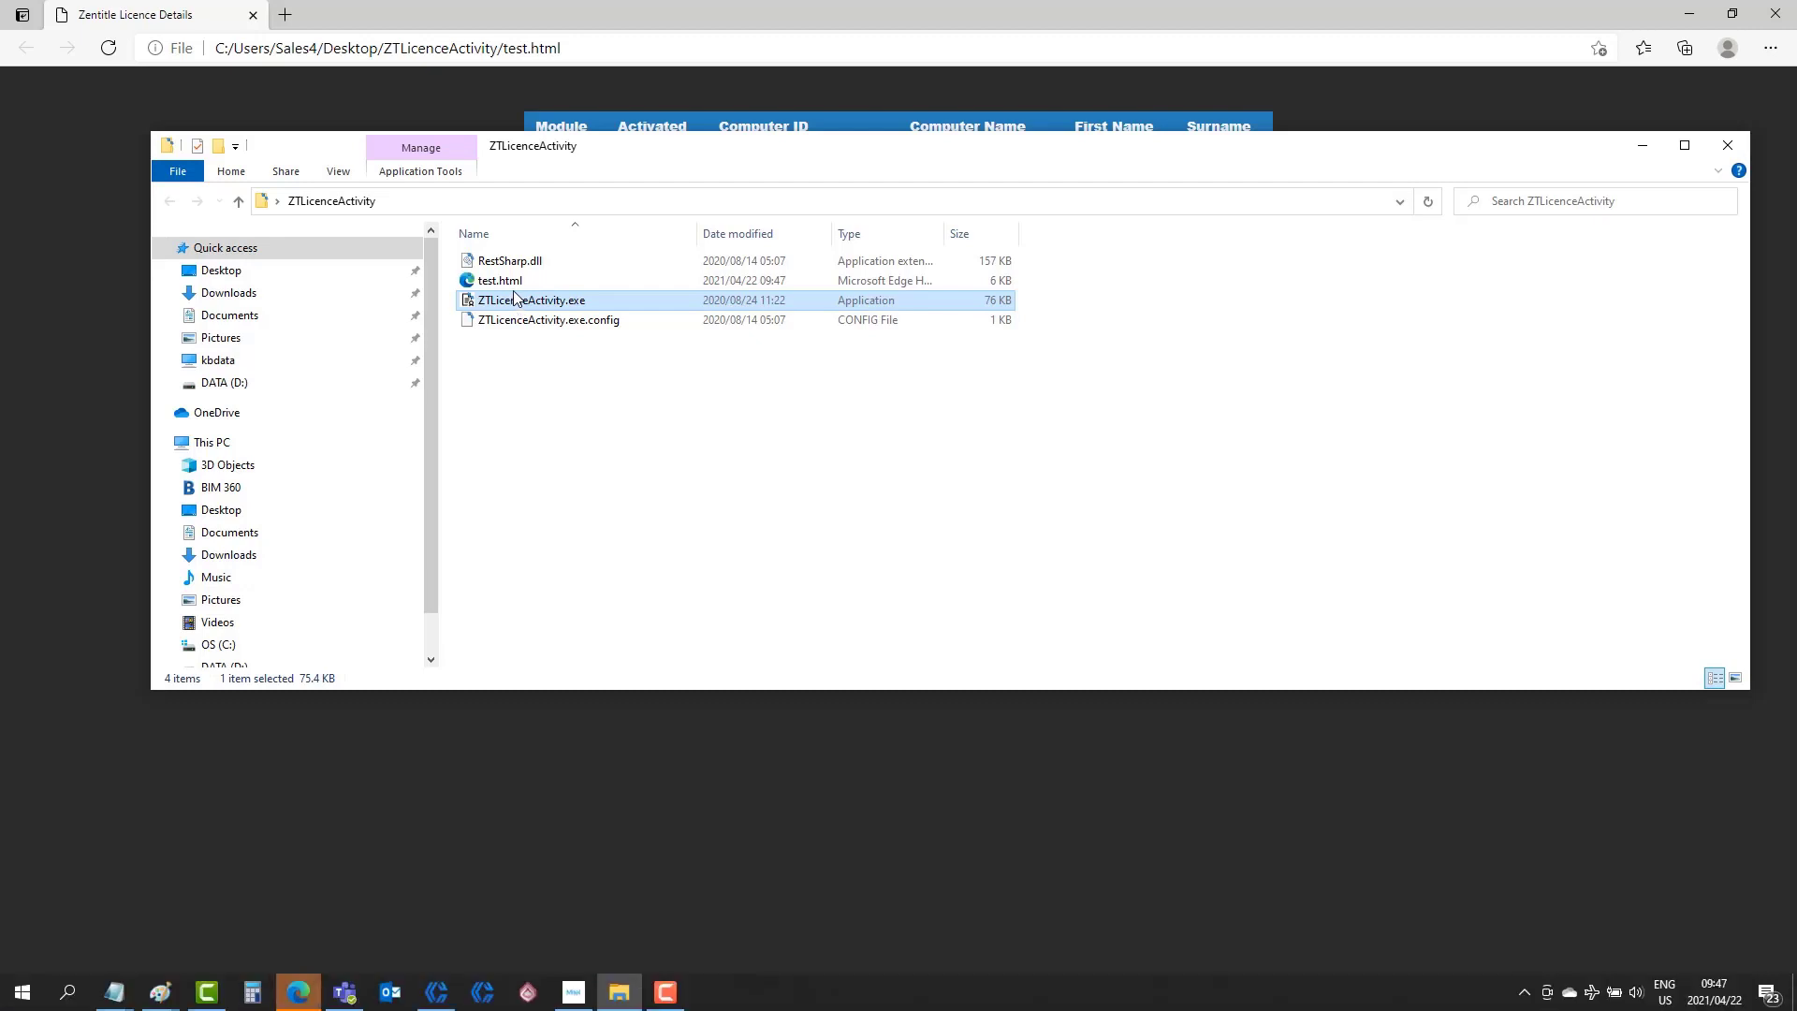
Review the licence activation report in the browser, and return to the Civil Designer drawing with the extra windows dismissed.
click(176, 15)
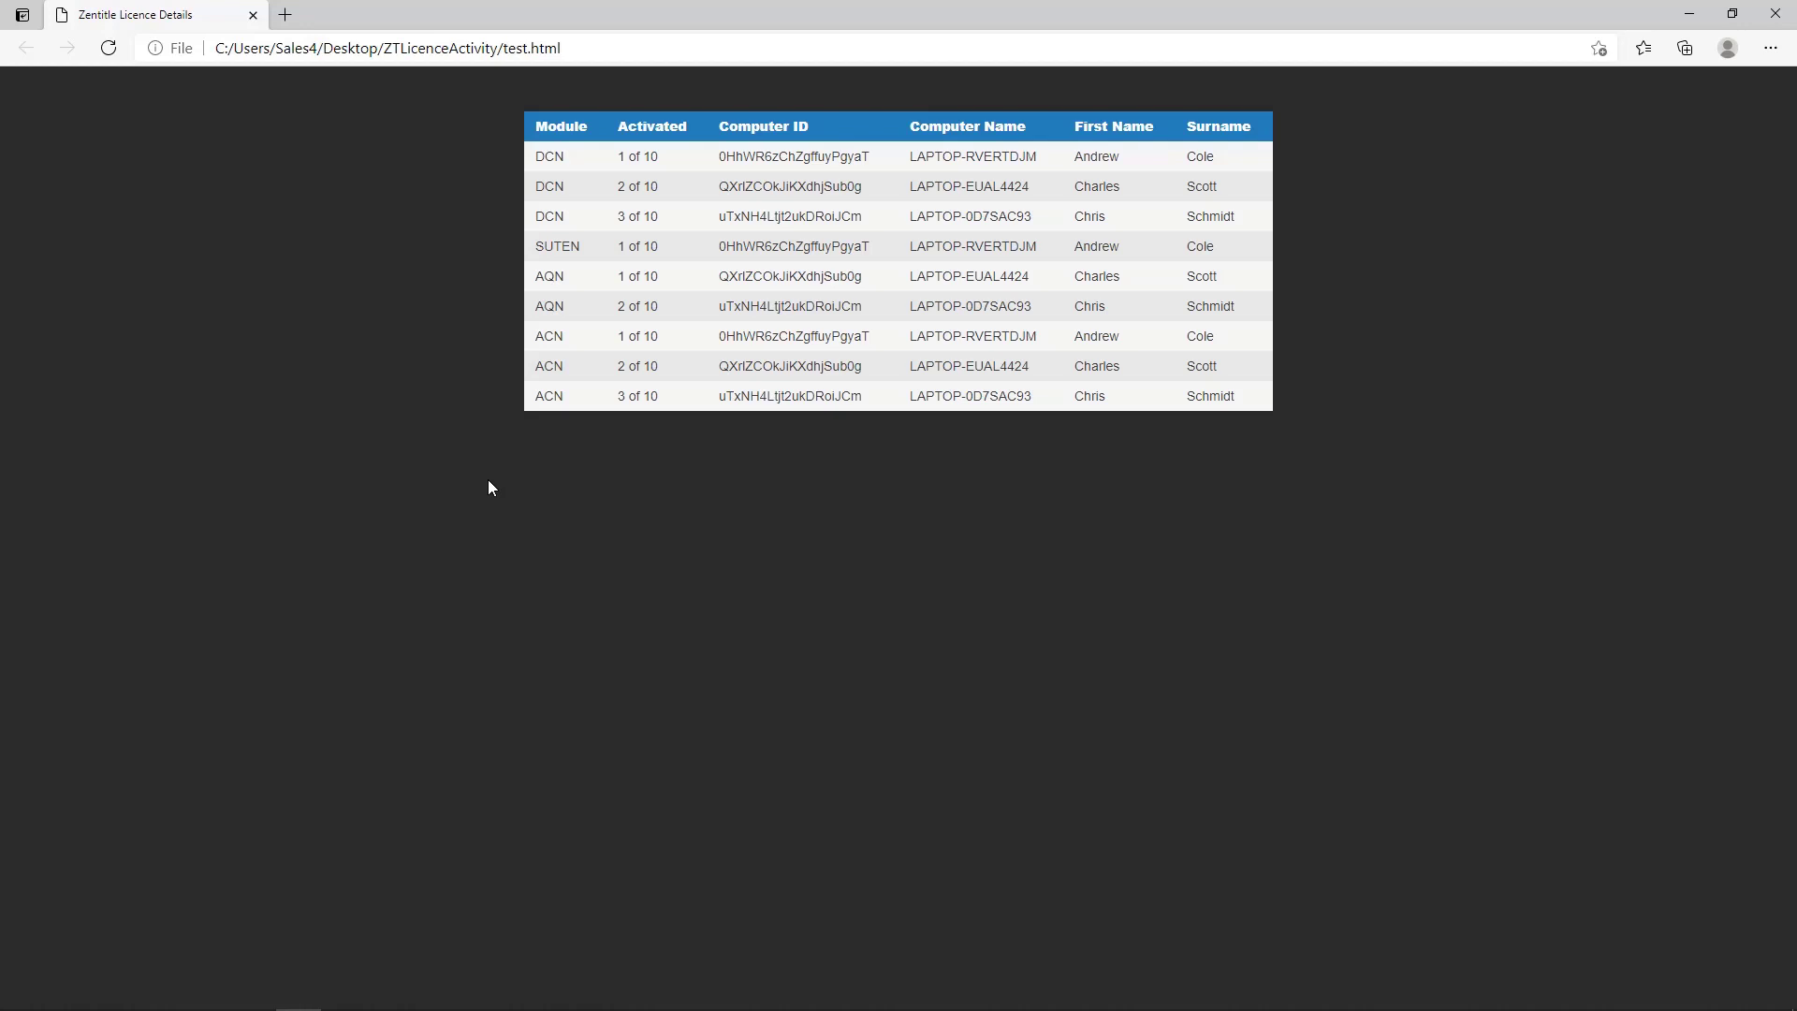
click(1688, 15)
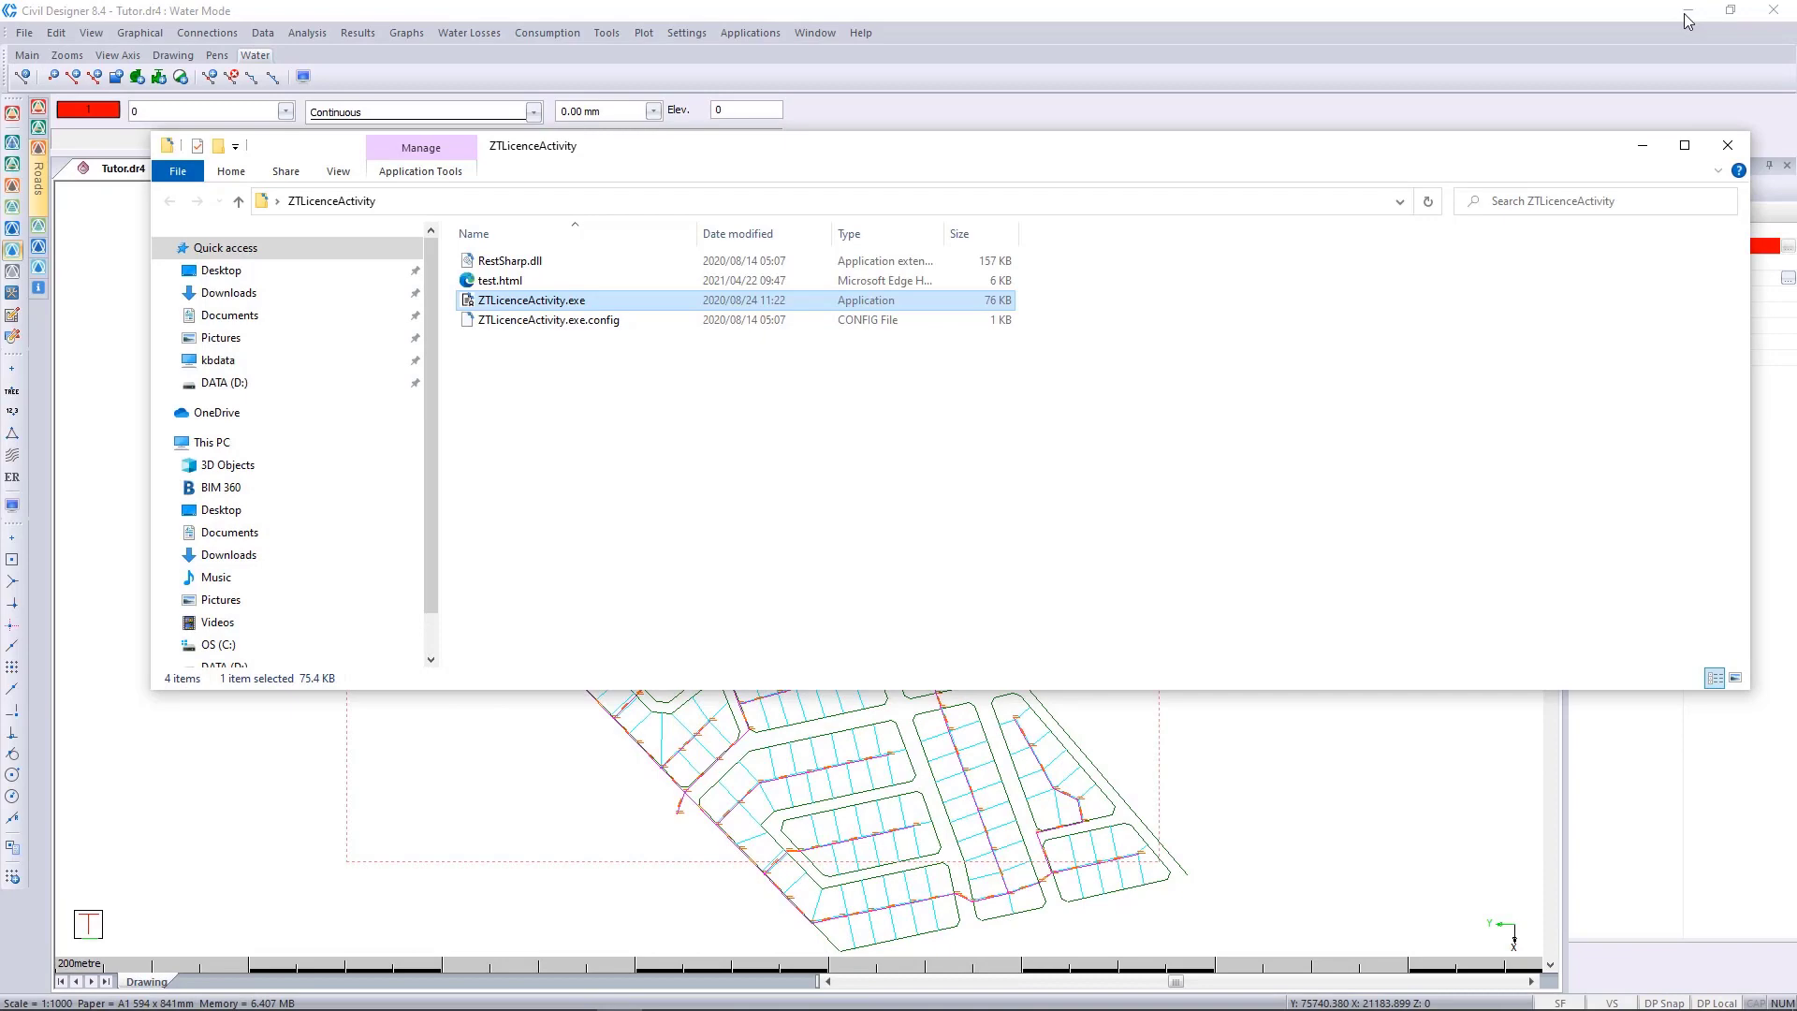
click(1732, 150)
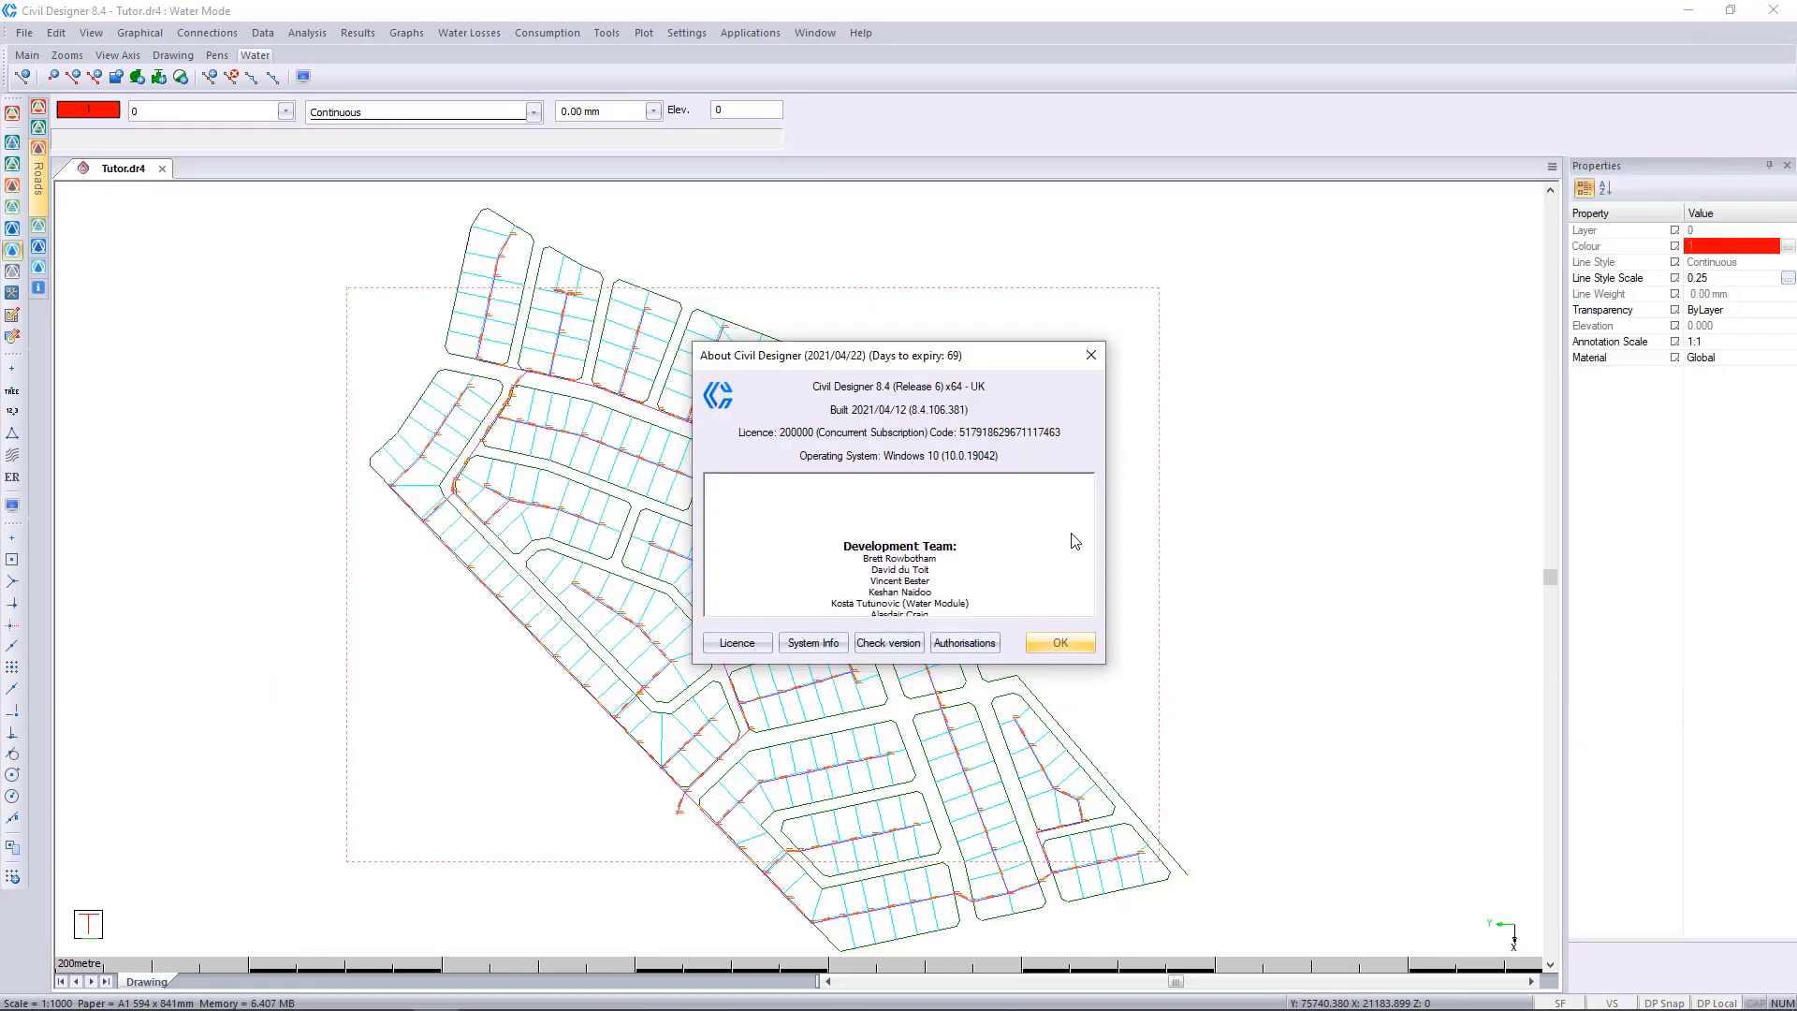
click(1051, 641)
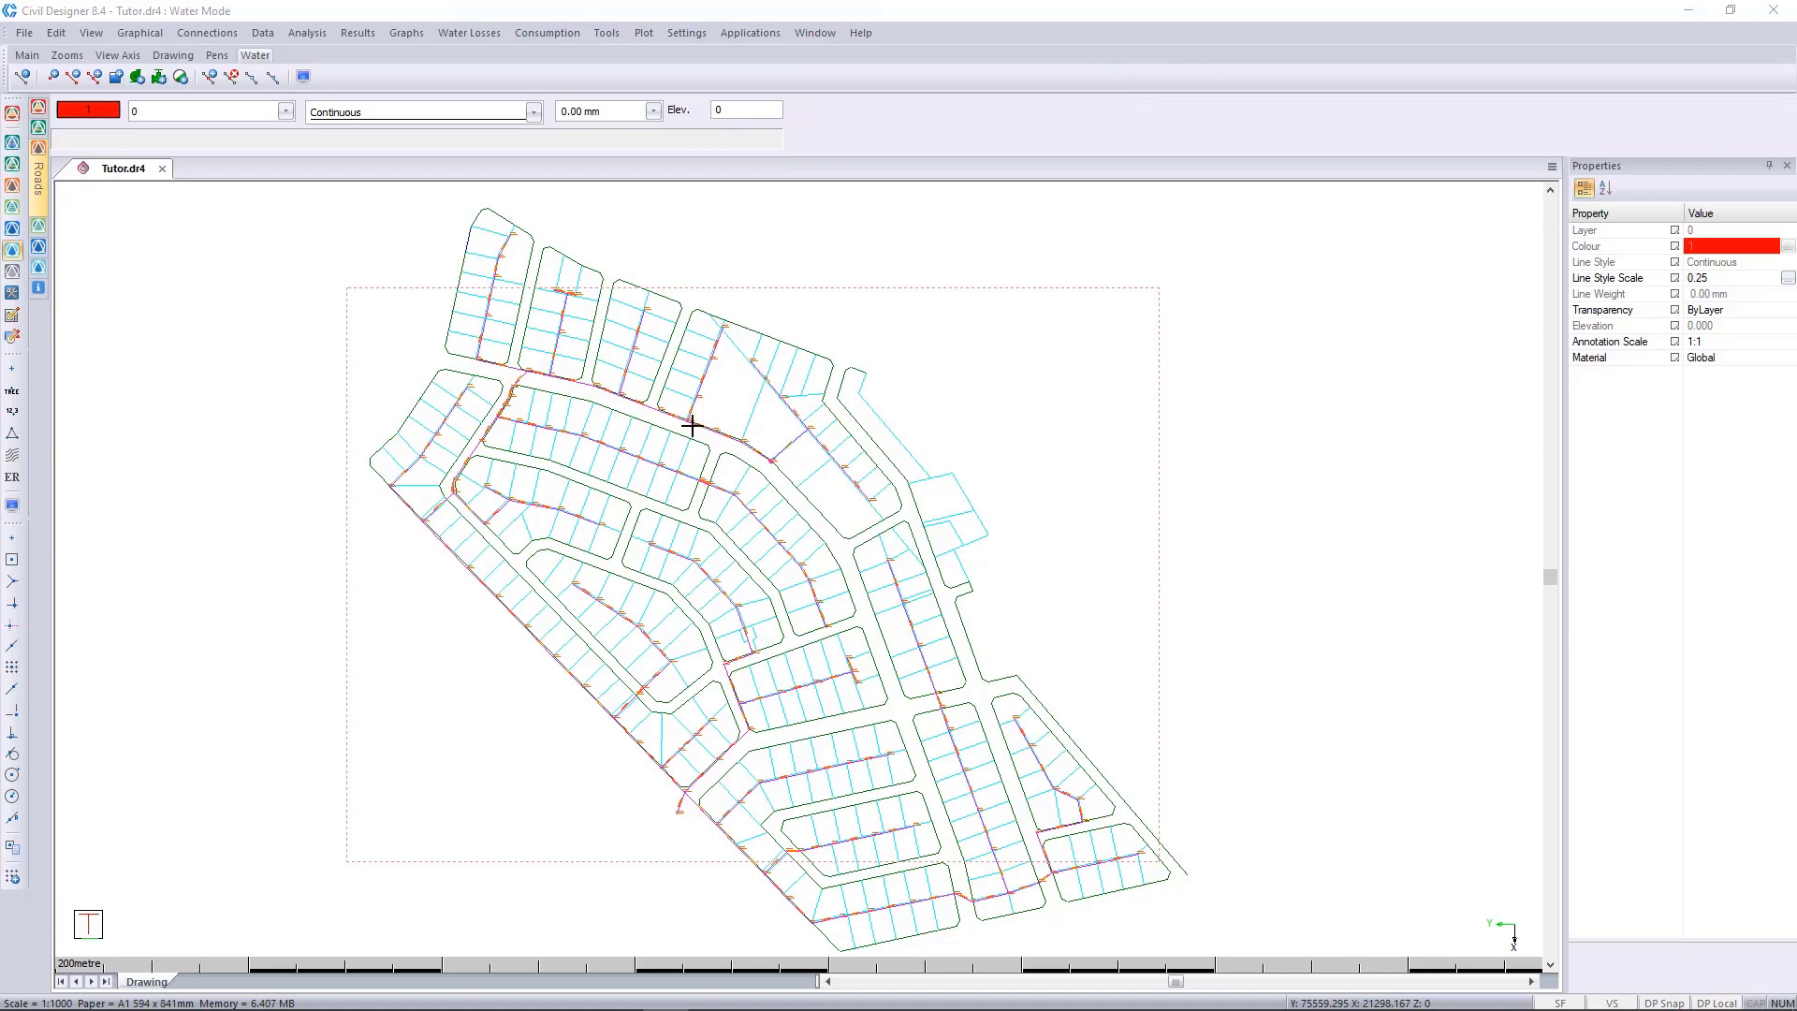
Show the keyboard picture of the Windows key in Paint and return to the Civil Designer drawing.
key(super)
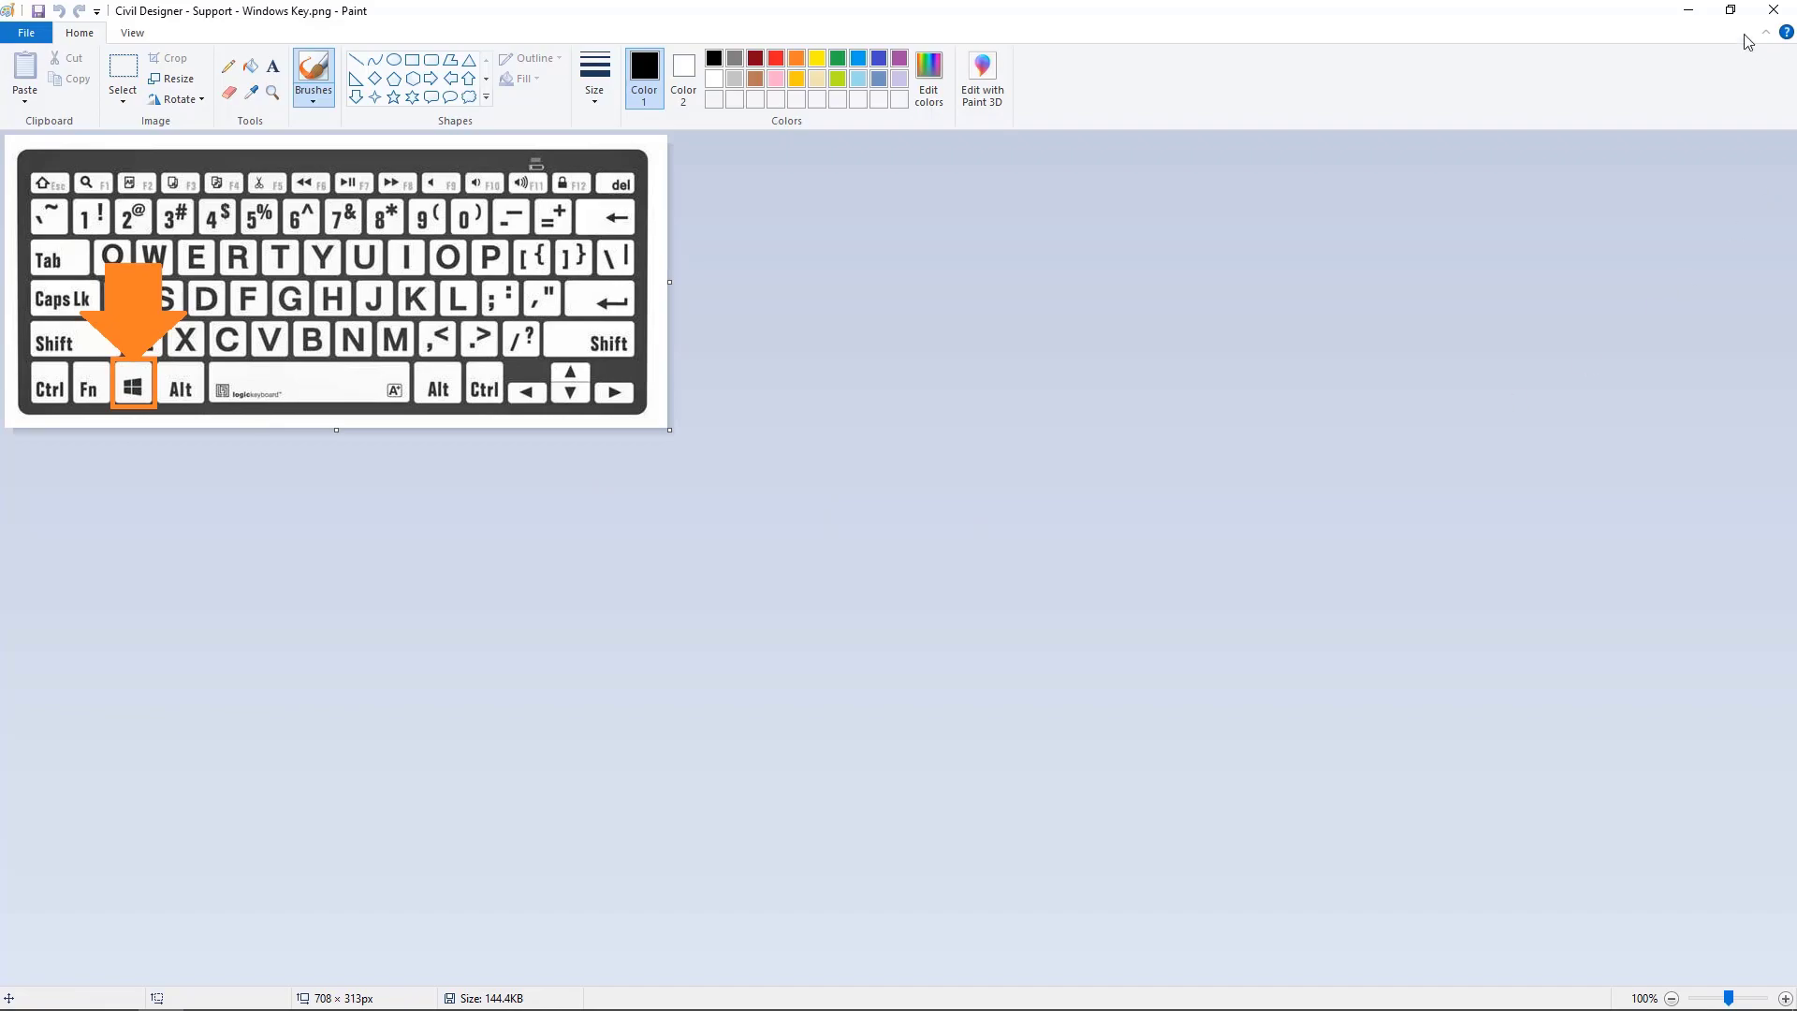
click(1695, 15)
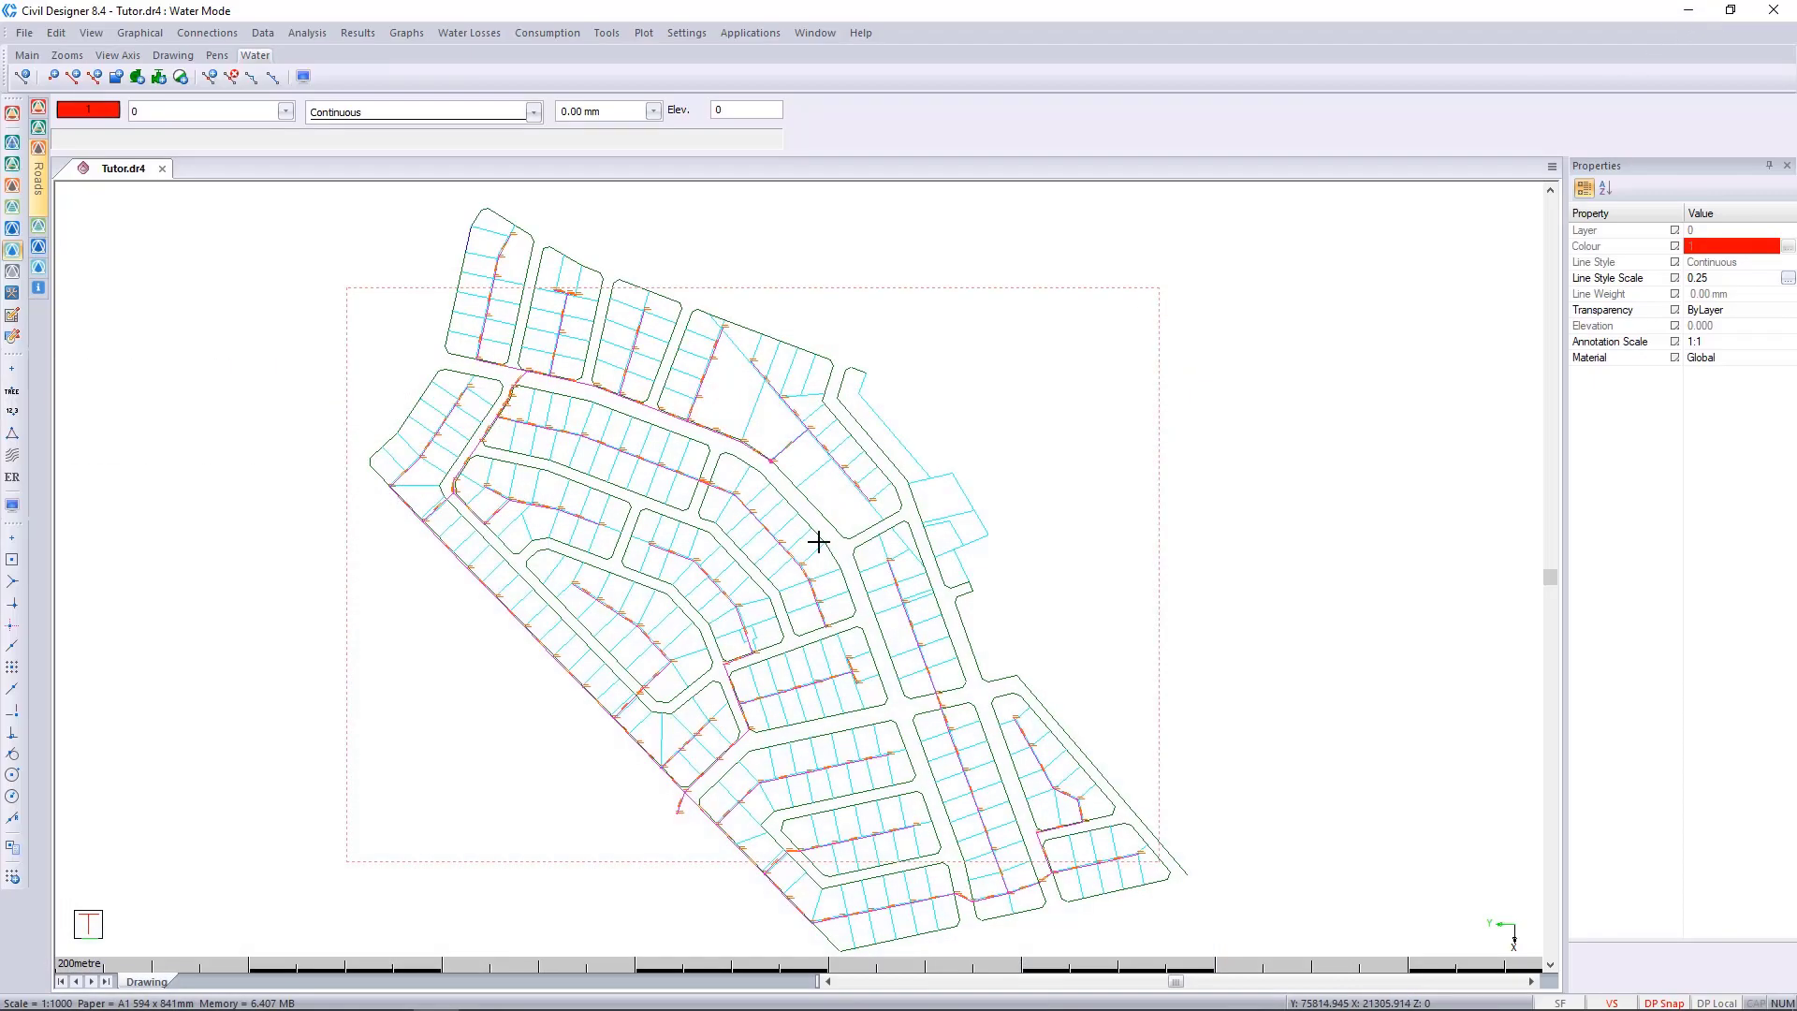
Open the licence folder by running the path %APPDATA%\Knowledge Base Software\Licence.
key(super)
text(run)
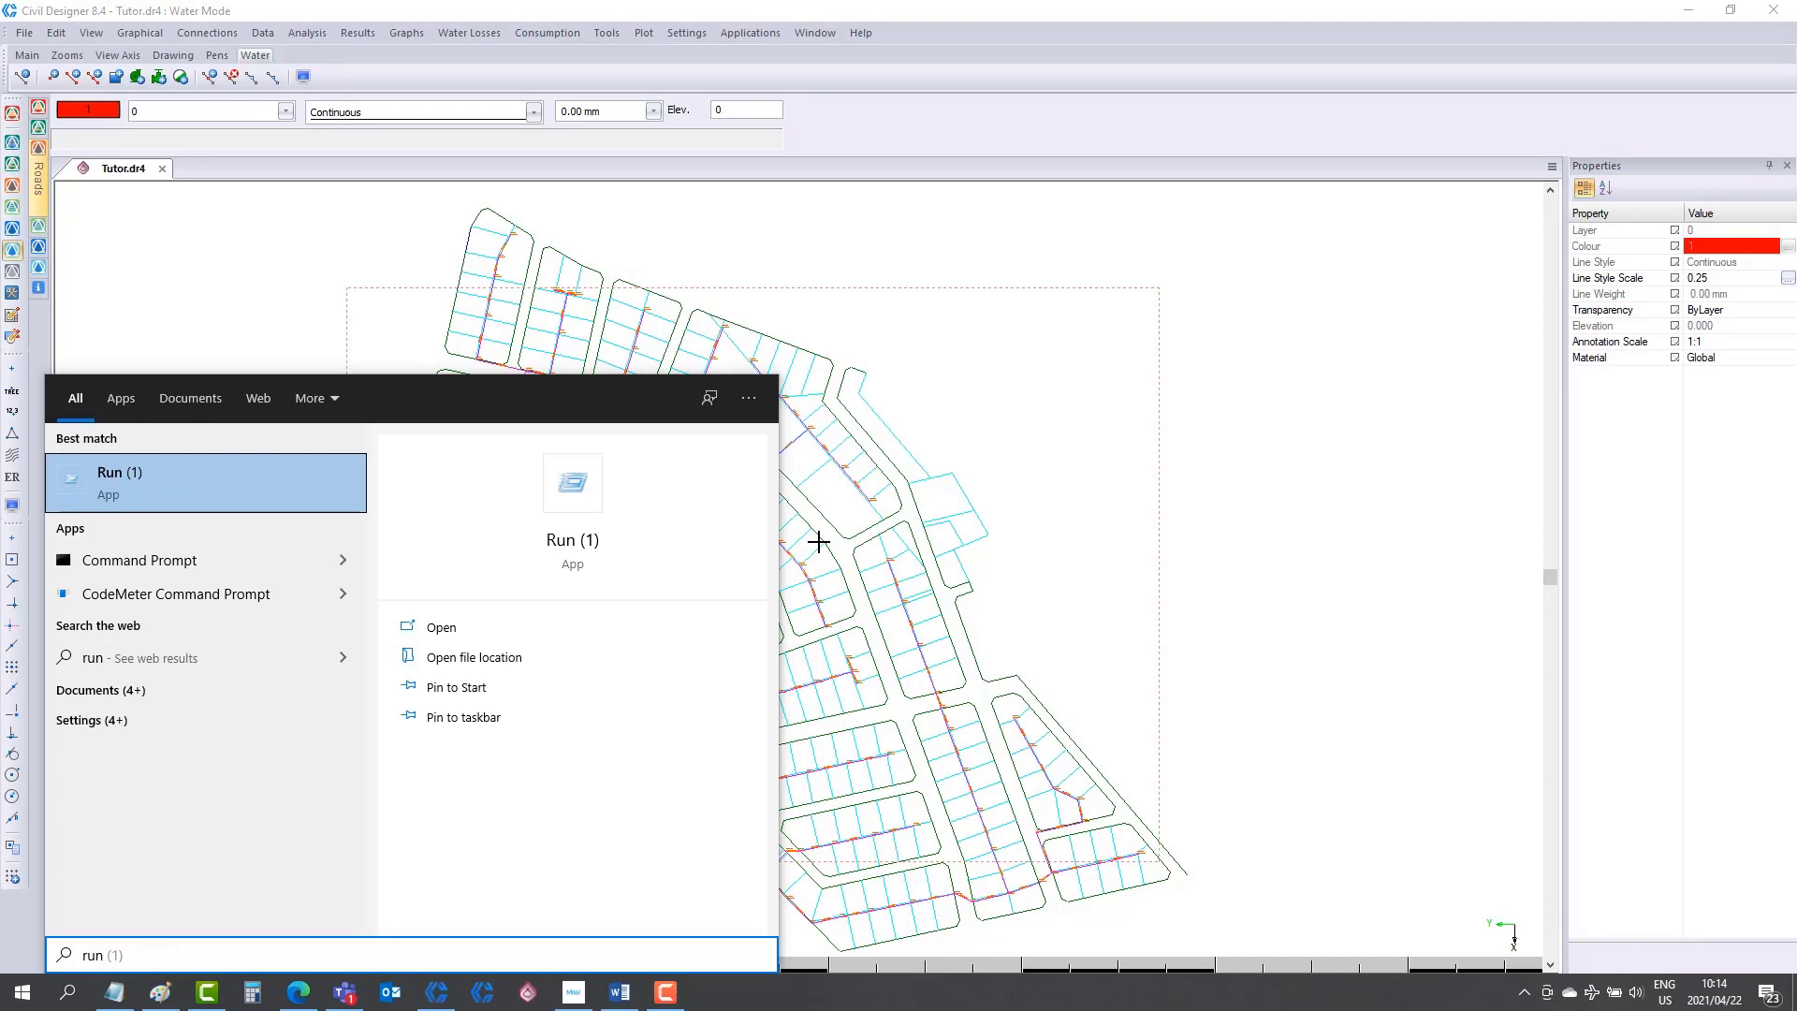
key(Return)
key(super+c)
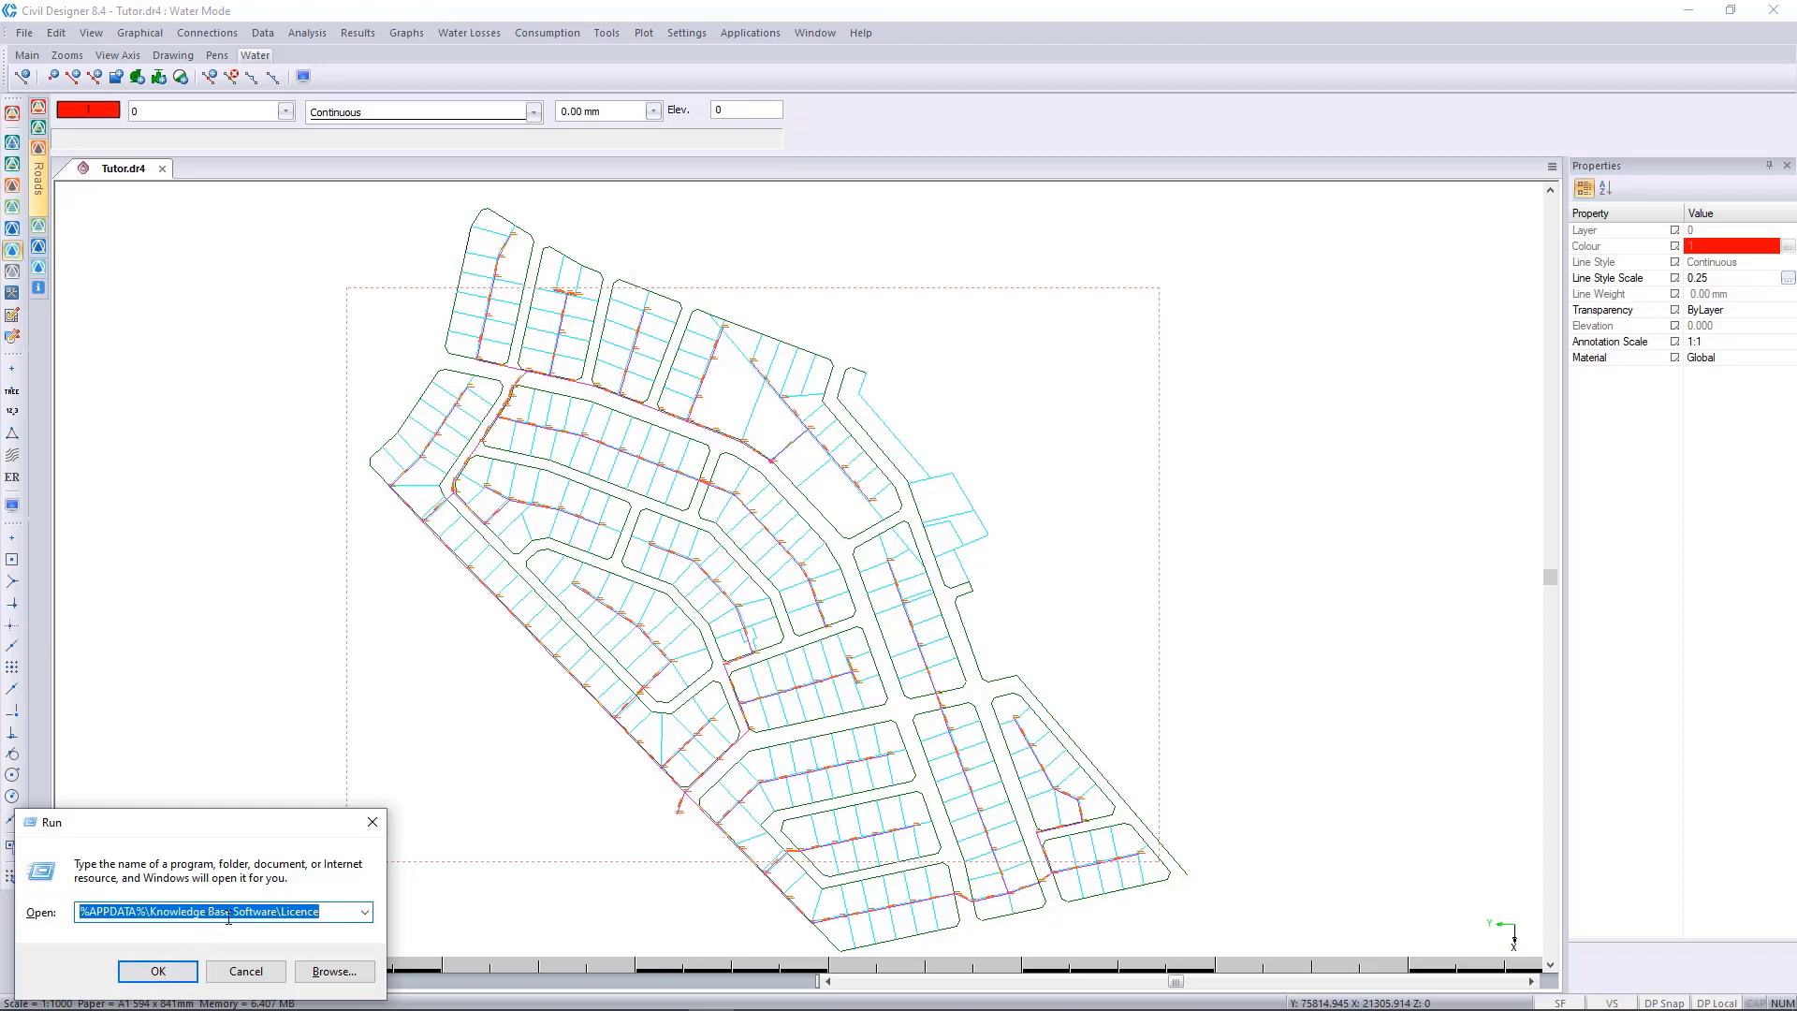
key(BackSpace)
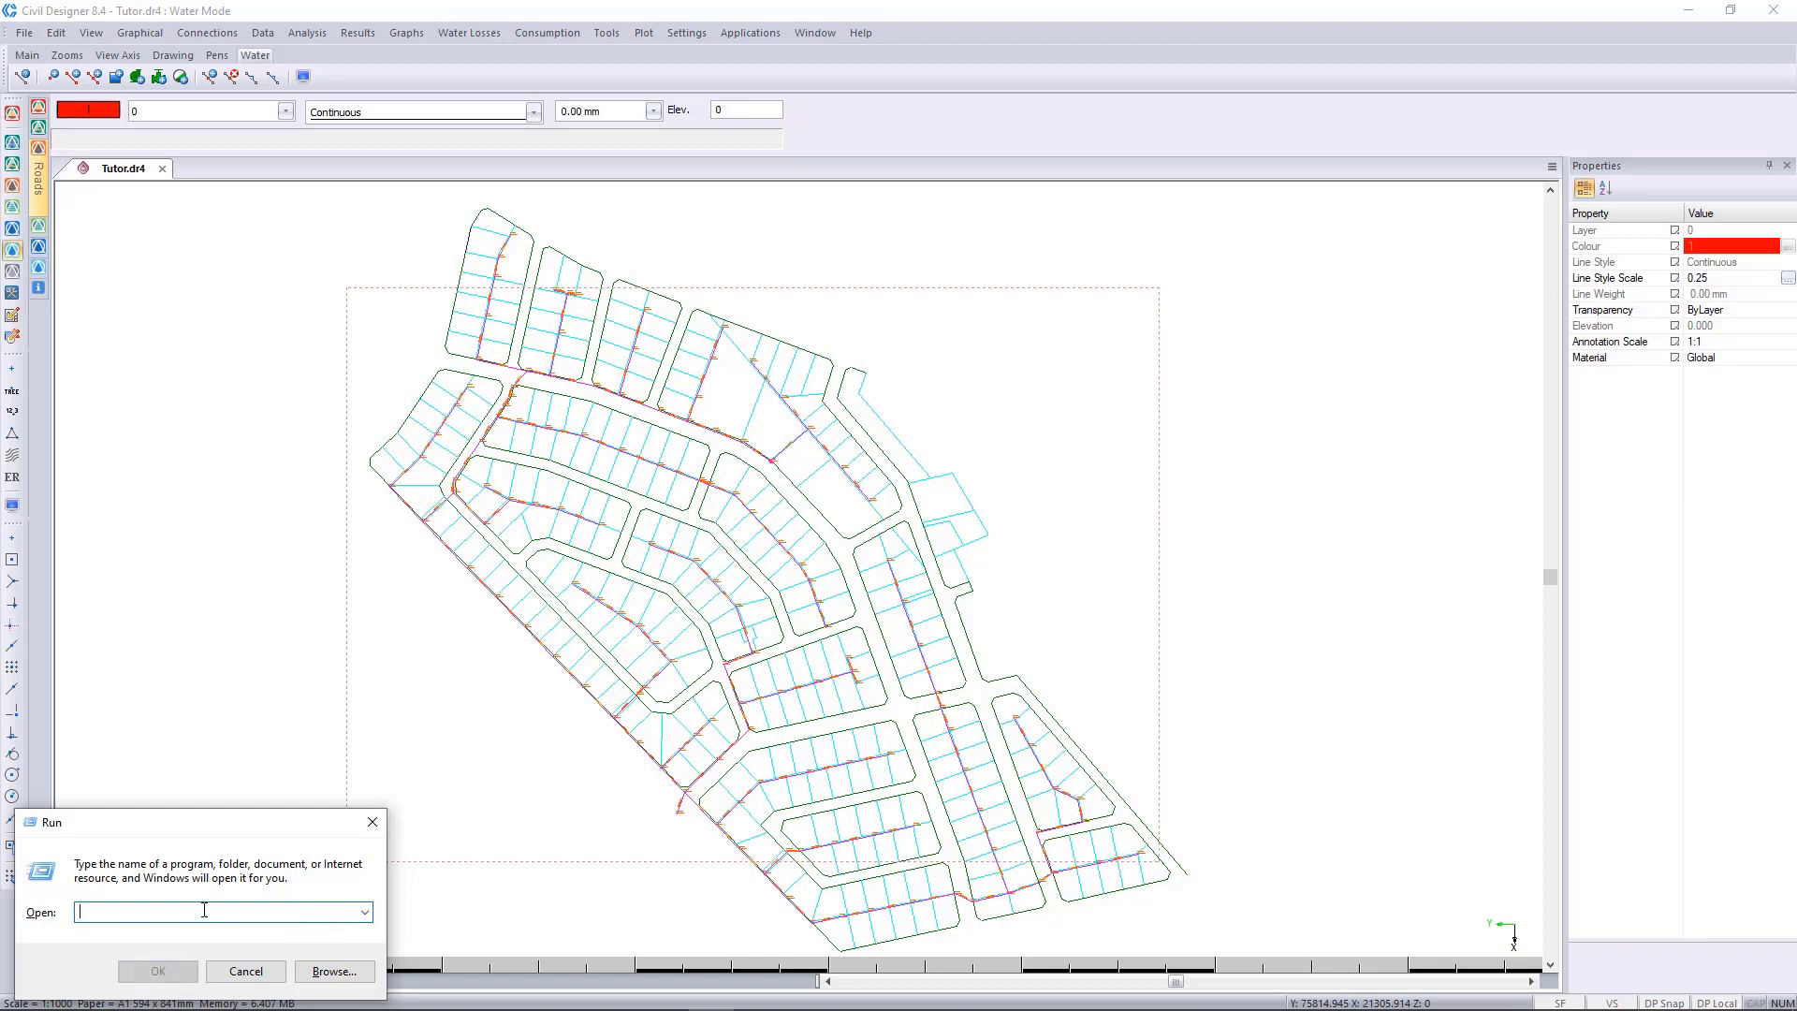
right_click(175, 912)
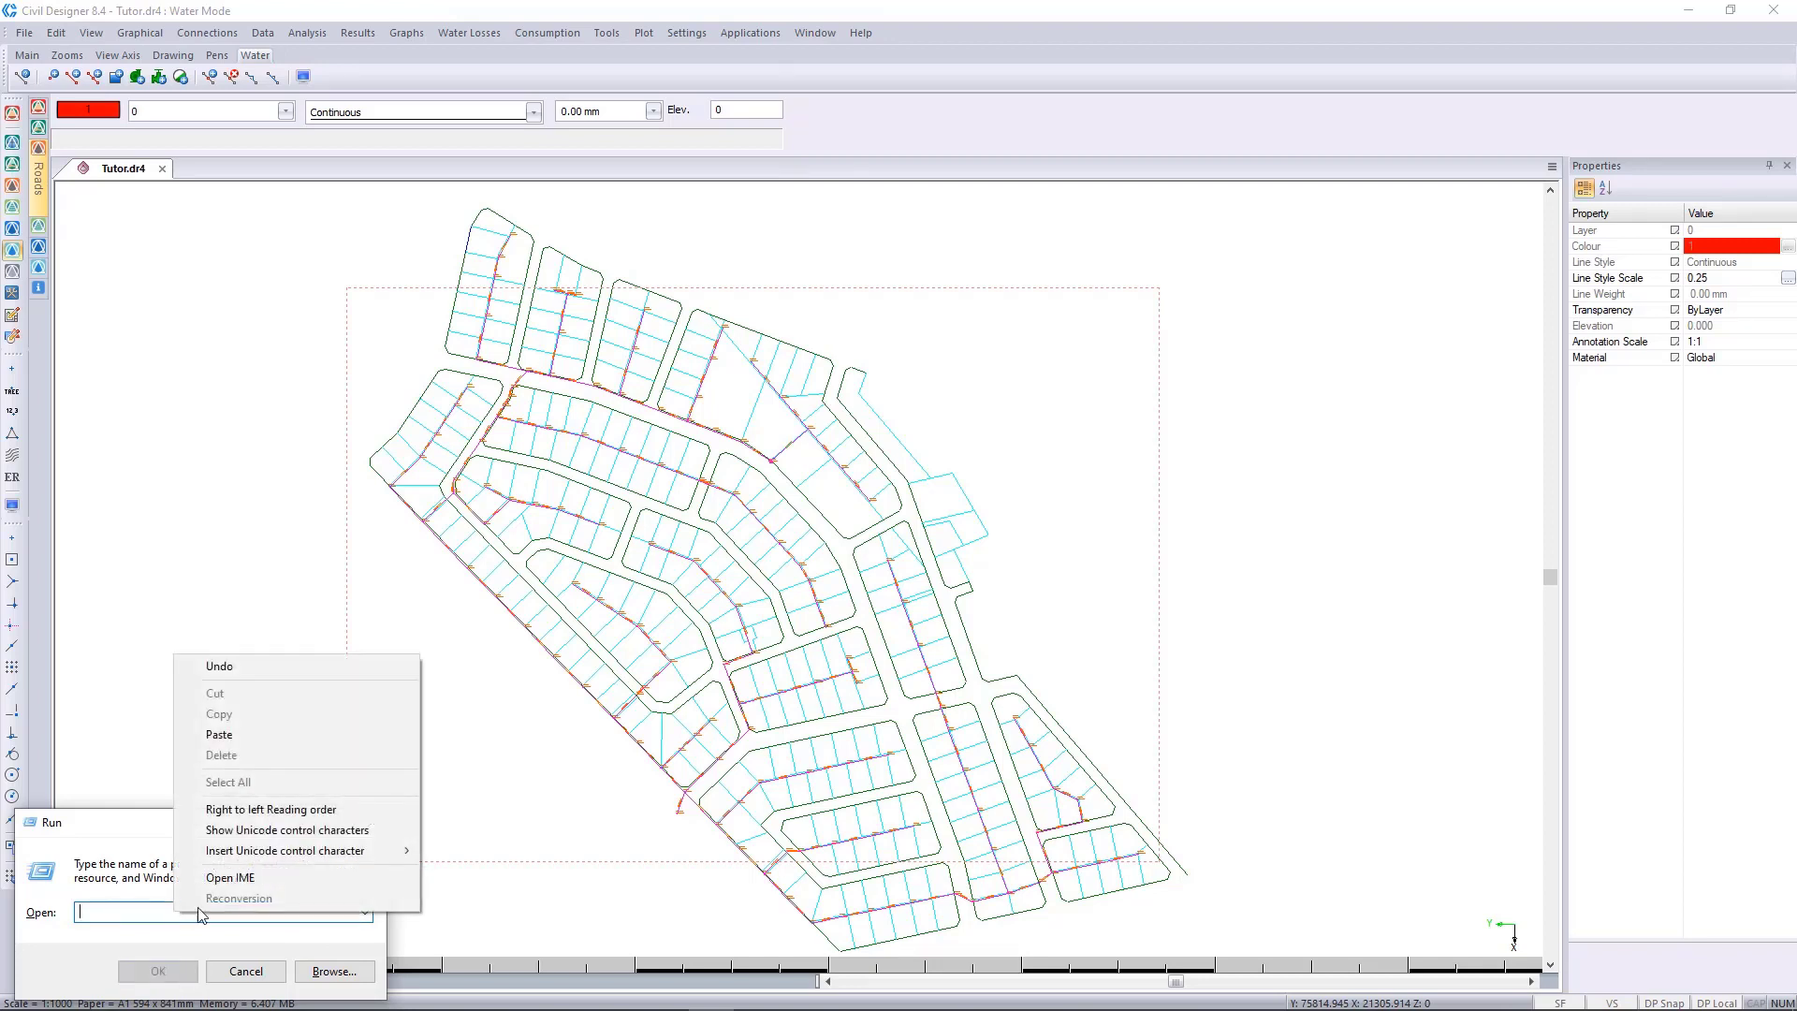
click(266, 737)
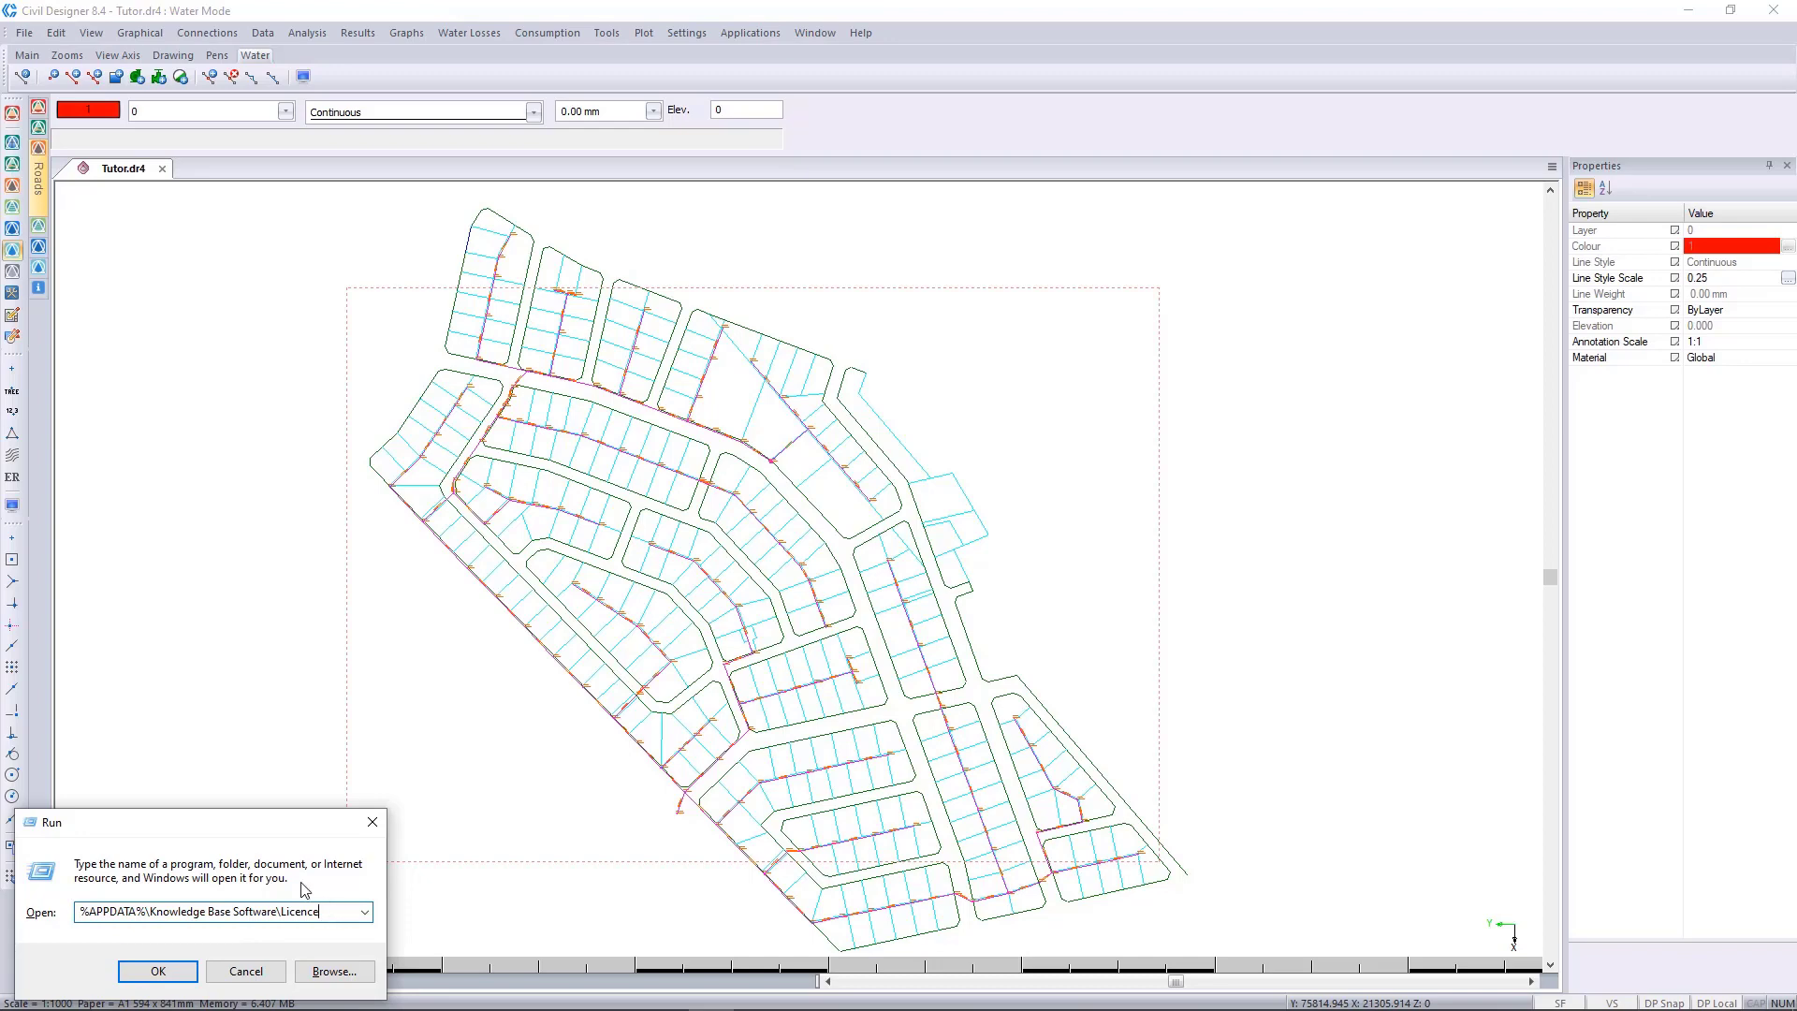
key(Return)
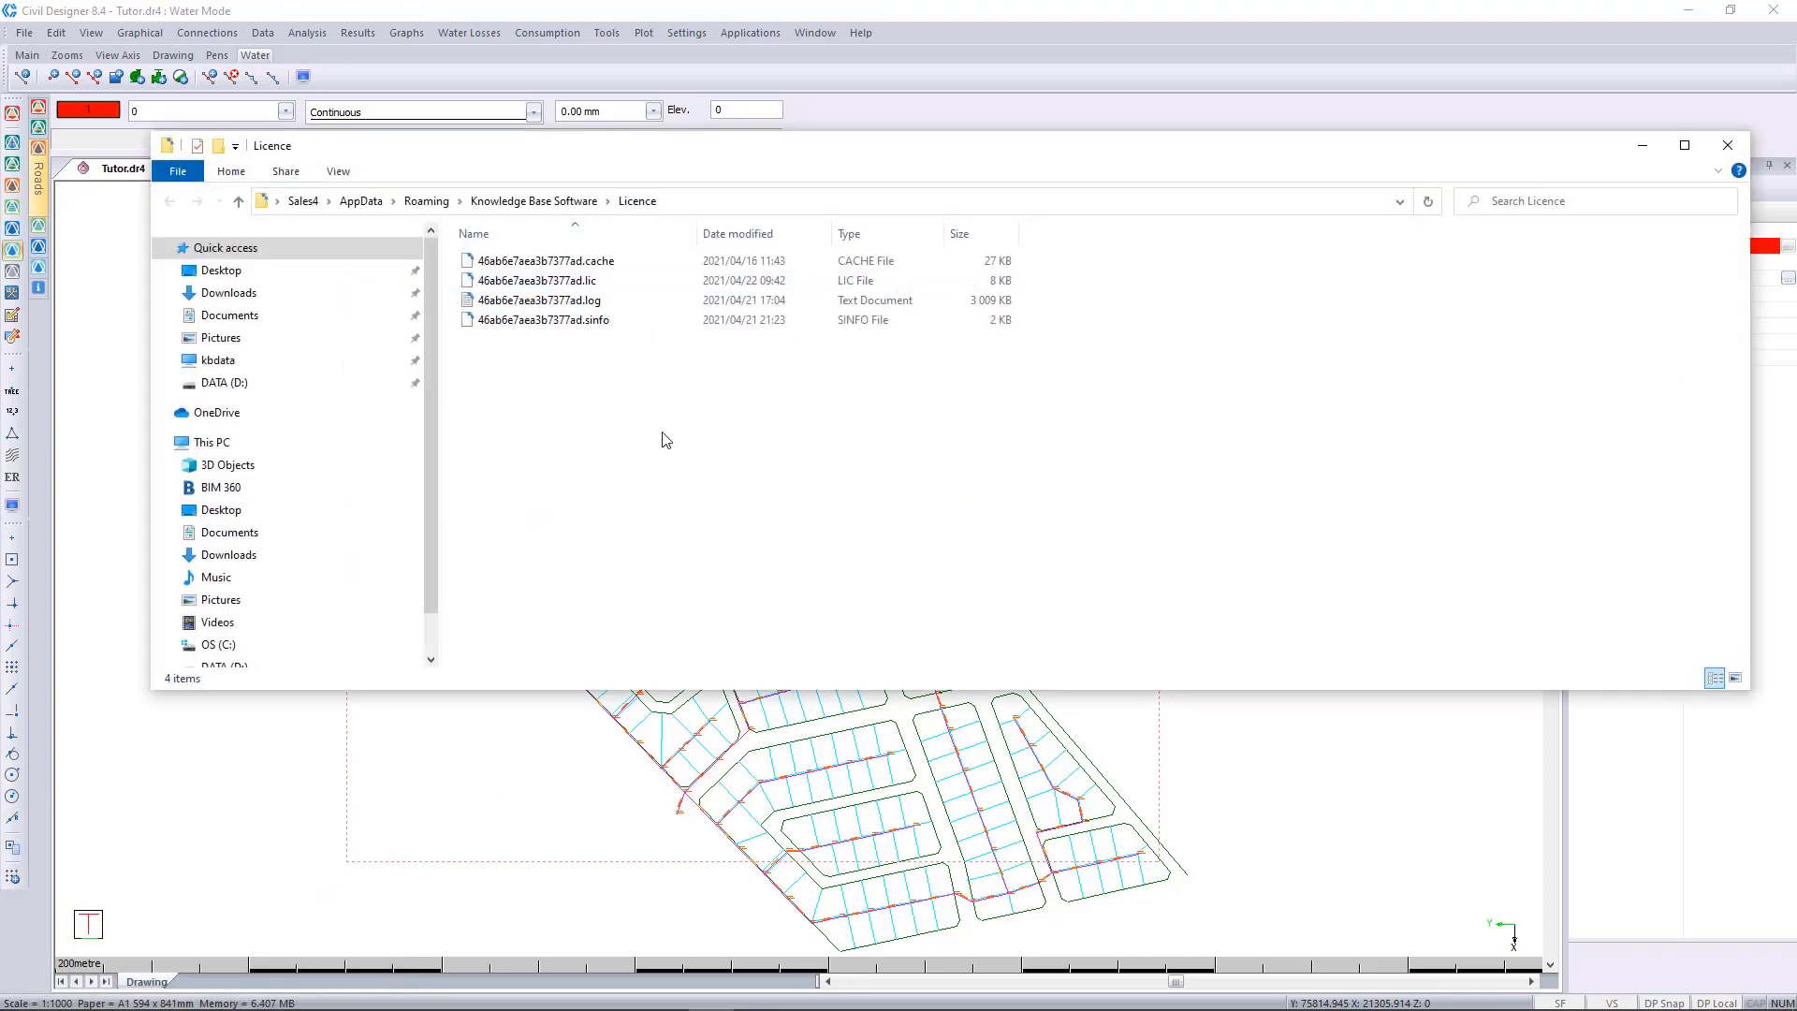
Compress the cache, lic, log and sinfo files in the Licence folder into one zip file.
drag(614, 402, 502, 267)
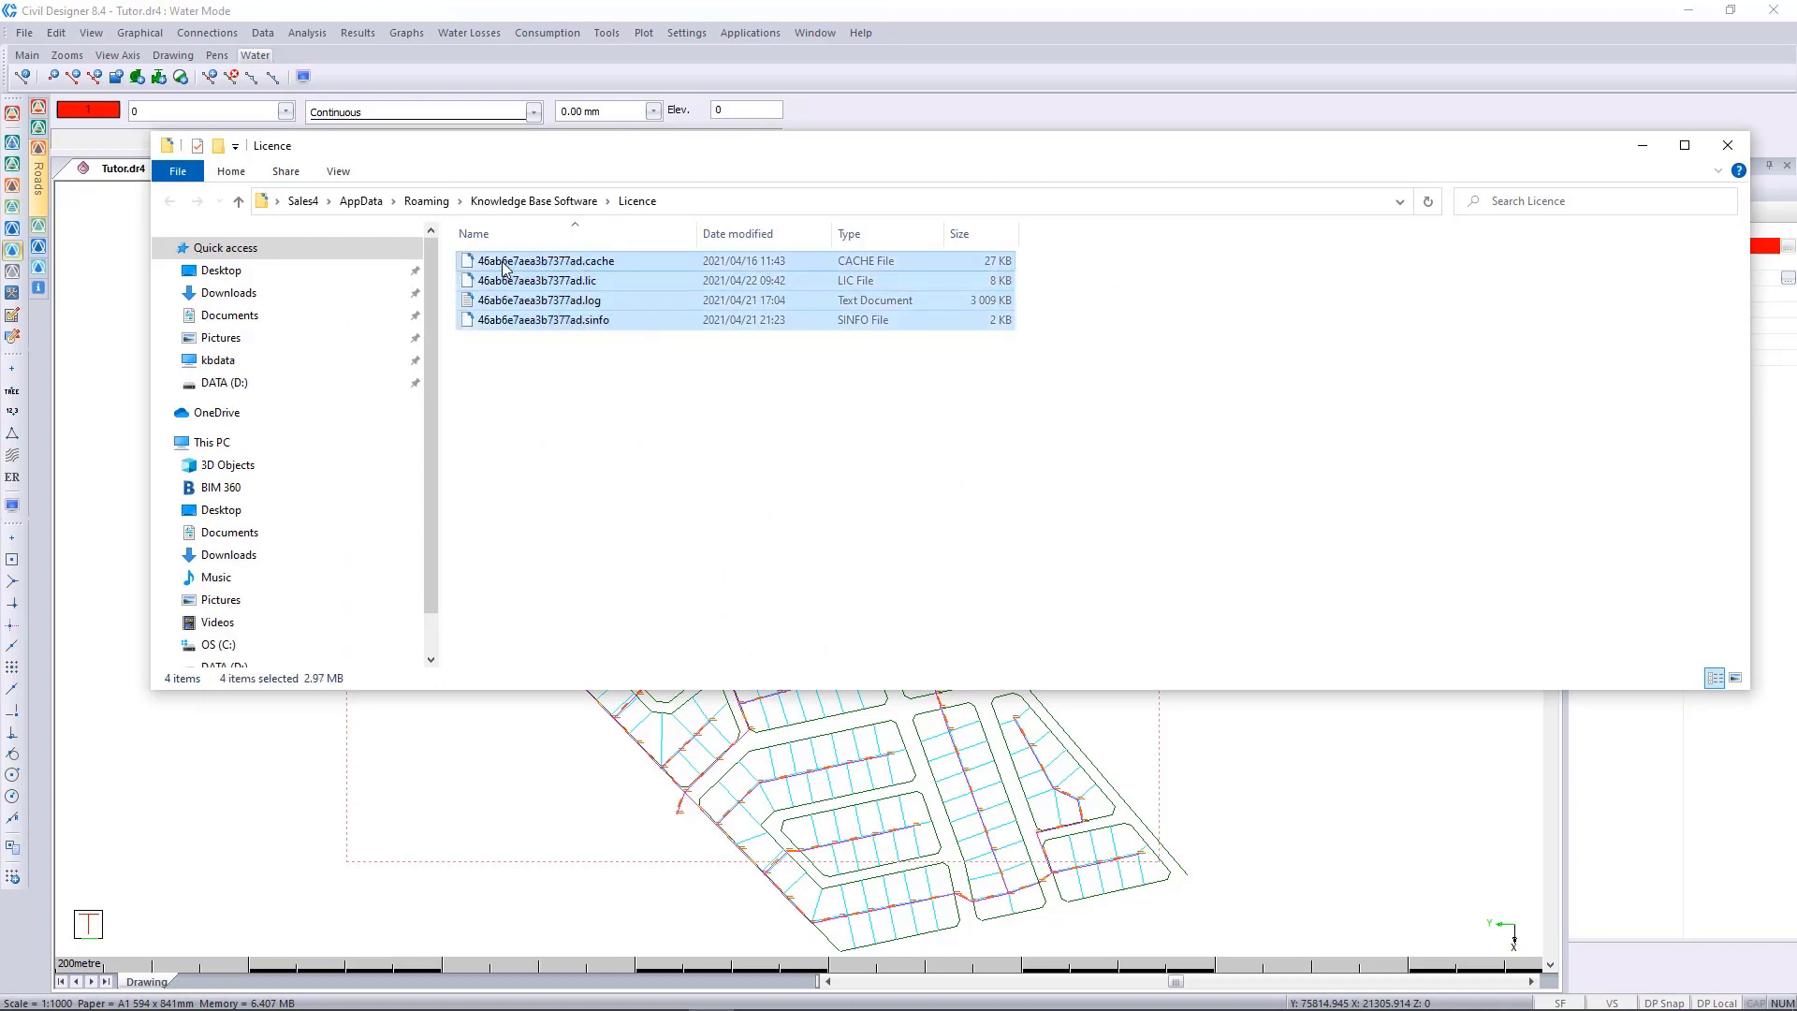
right_click(502, 267)
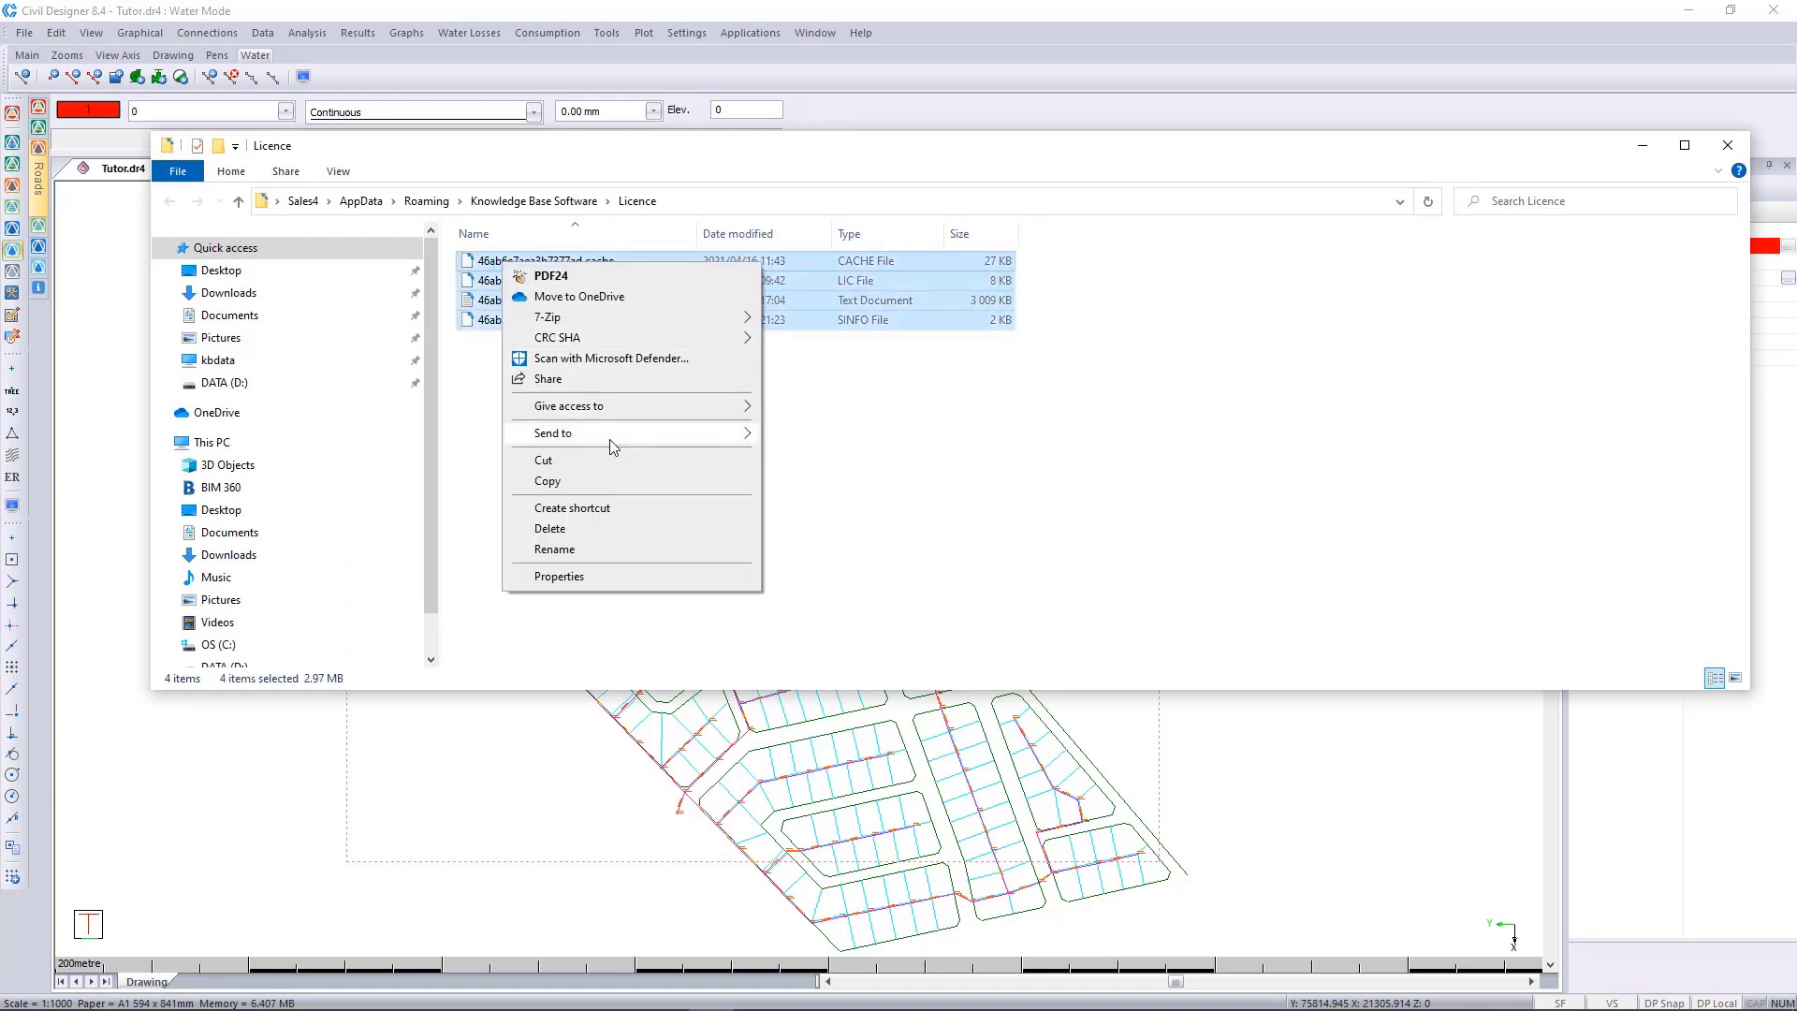
mouse_move(609, 438)
click(842, 456)
click(774, 474)
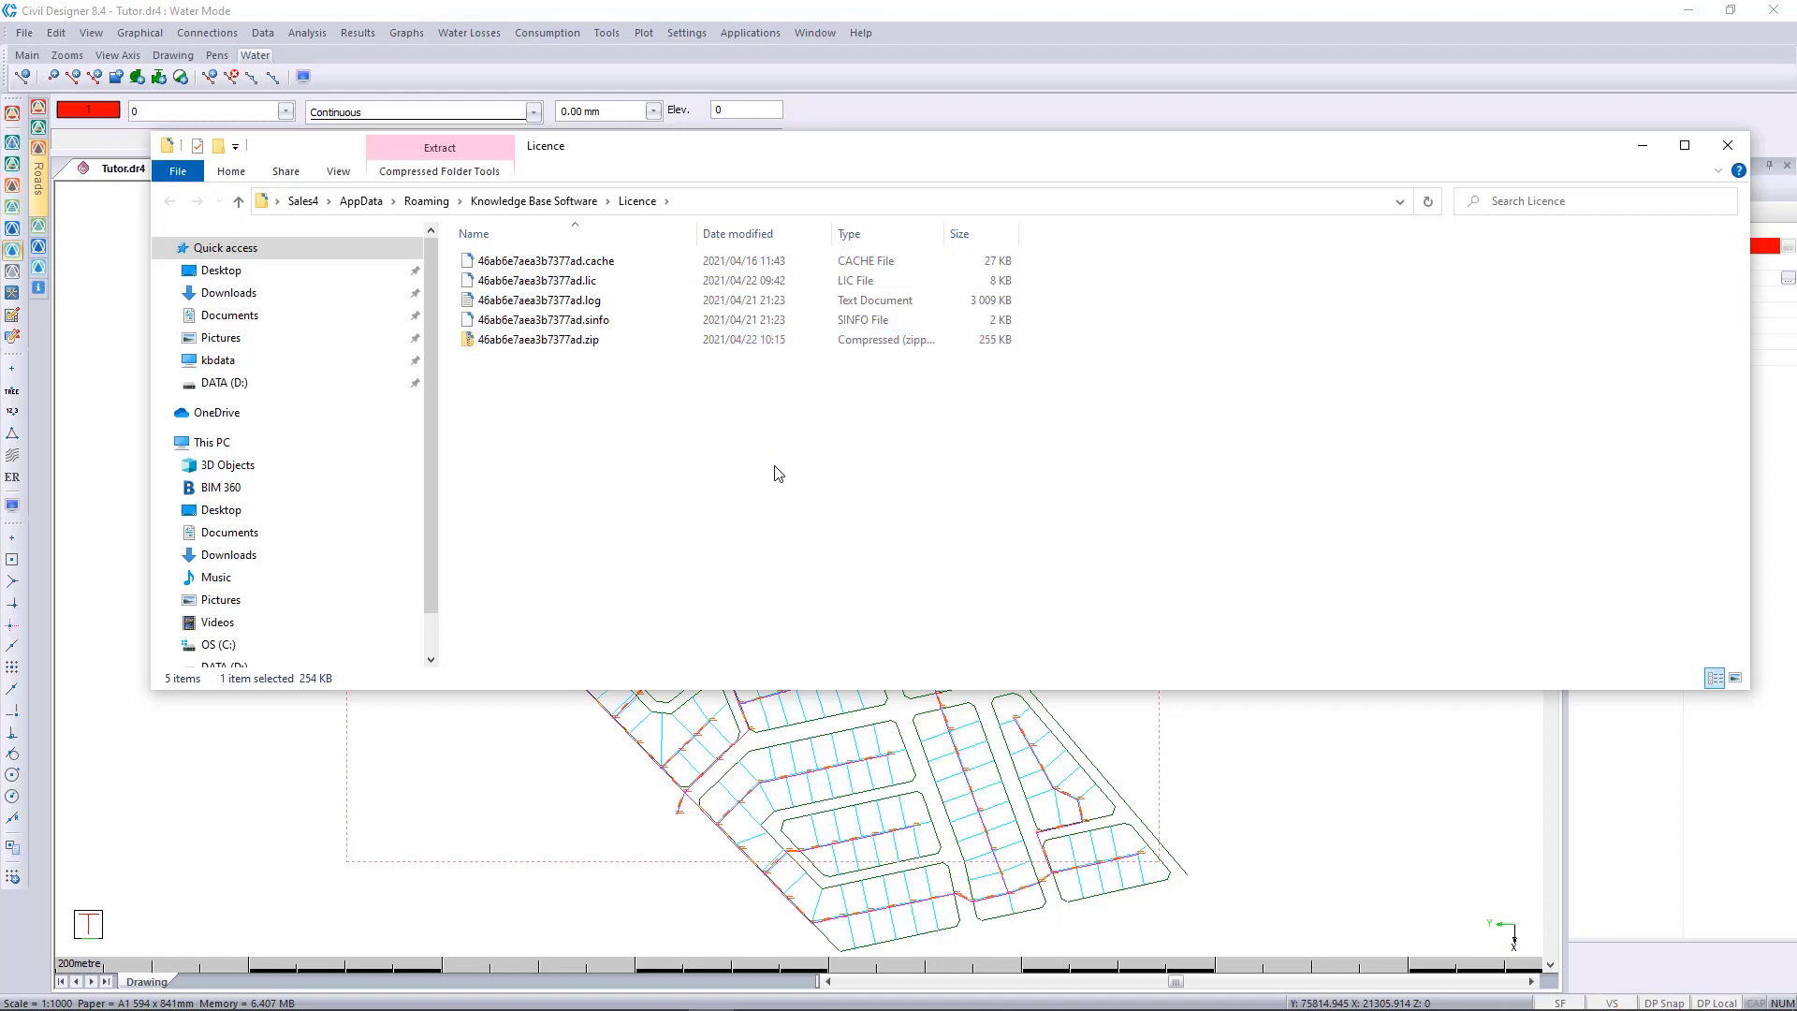
Delete the zip file from the Licence folder and minimize the folder window.
click(501, 342)
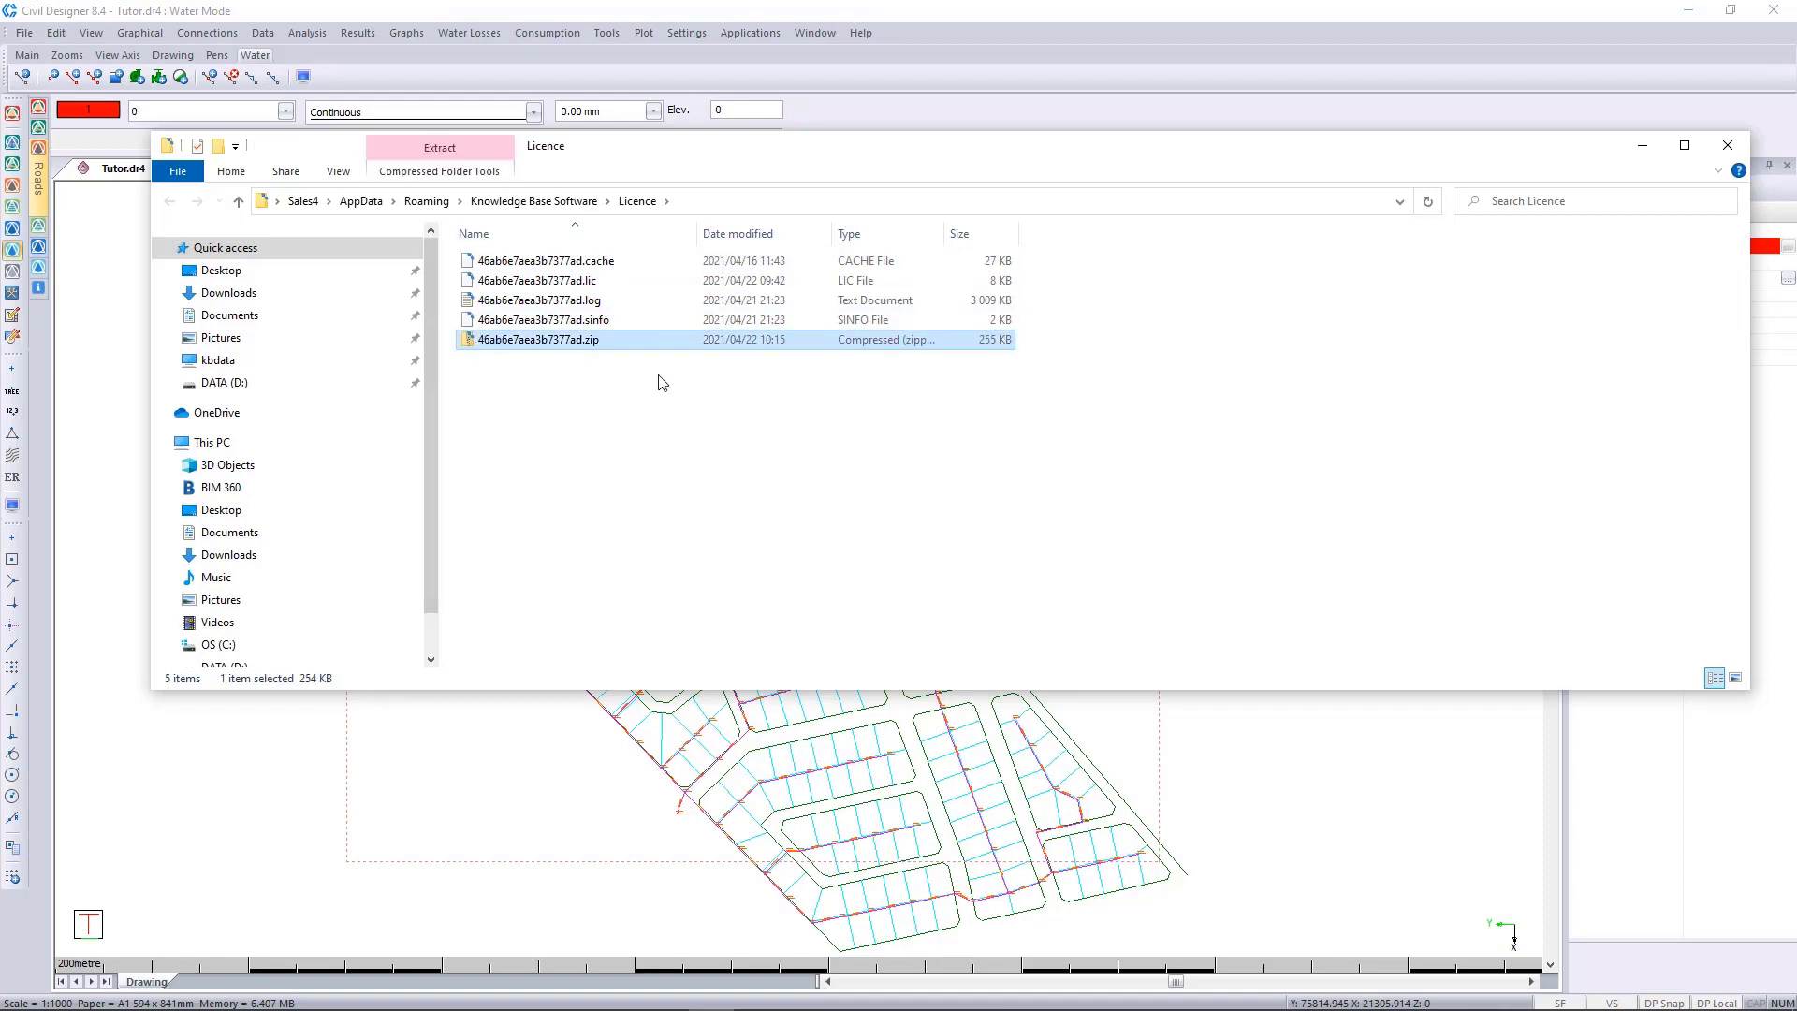
key(Delete)
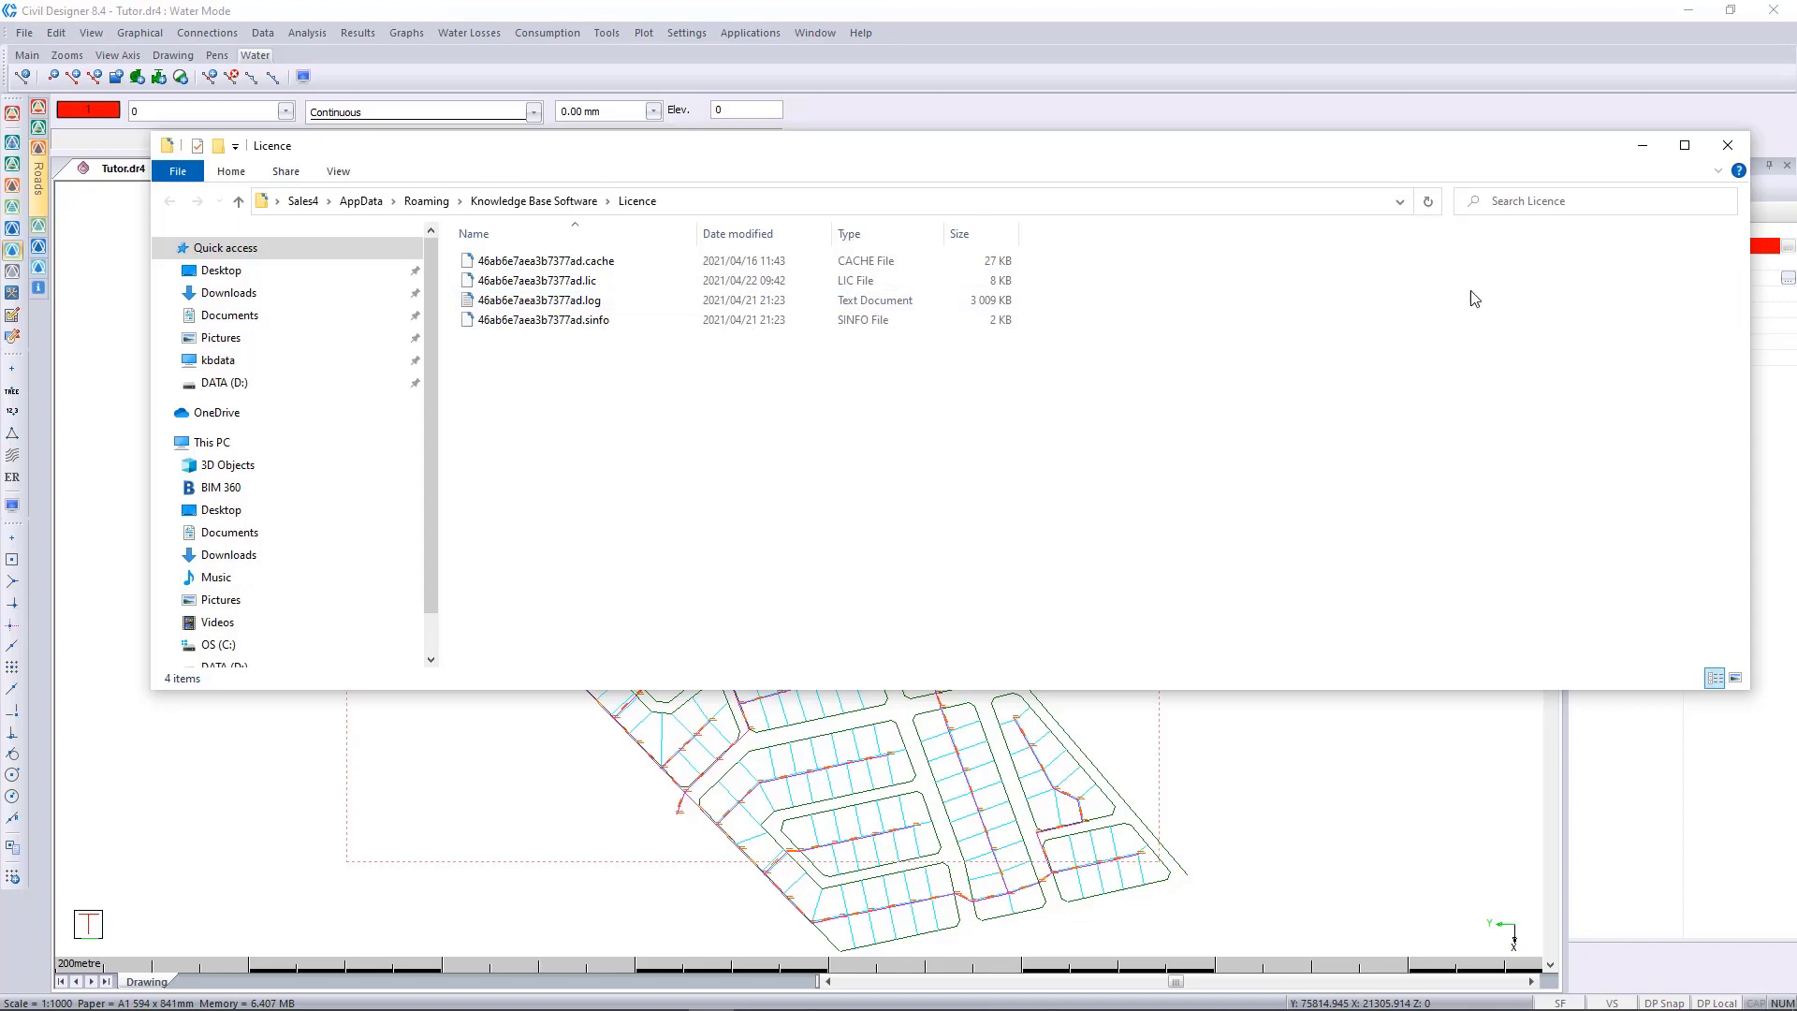
click(1641, 147)
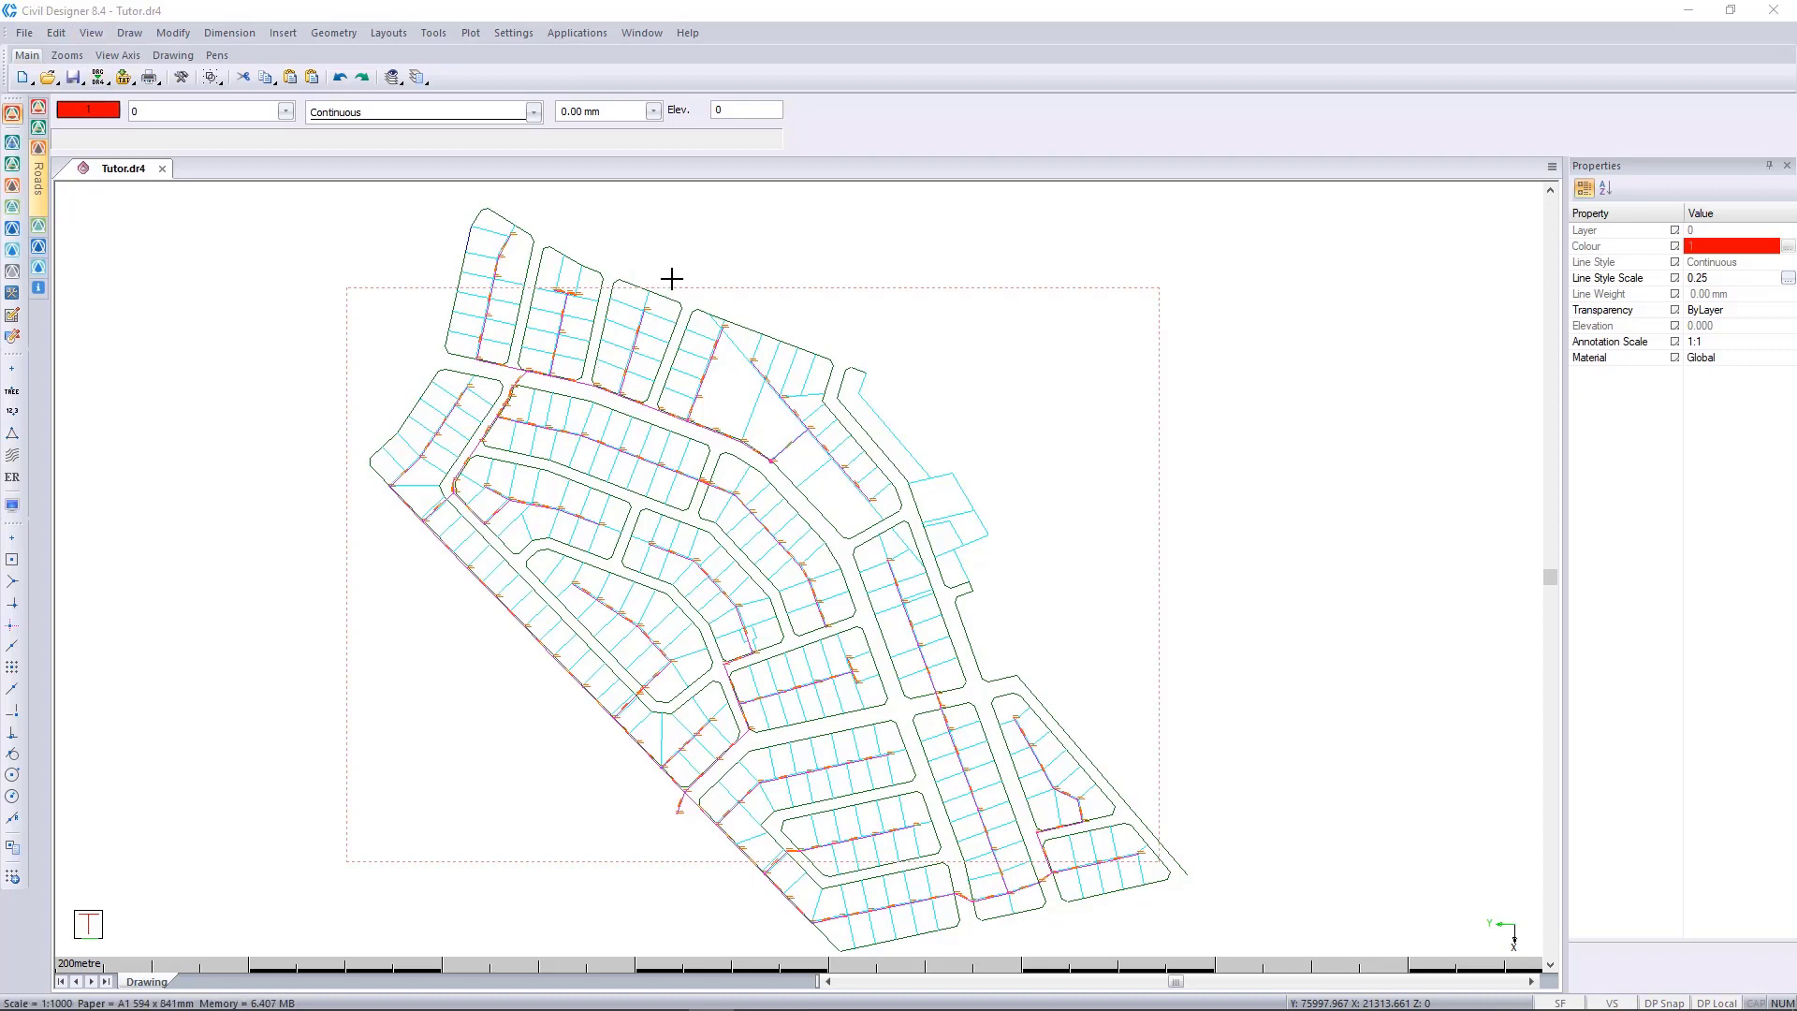
Check whether the latest version of Civil Designer is installed, and close the program information.
click(688, 33)
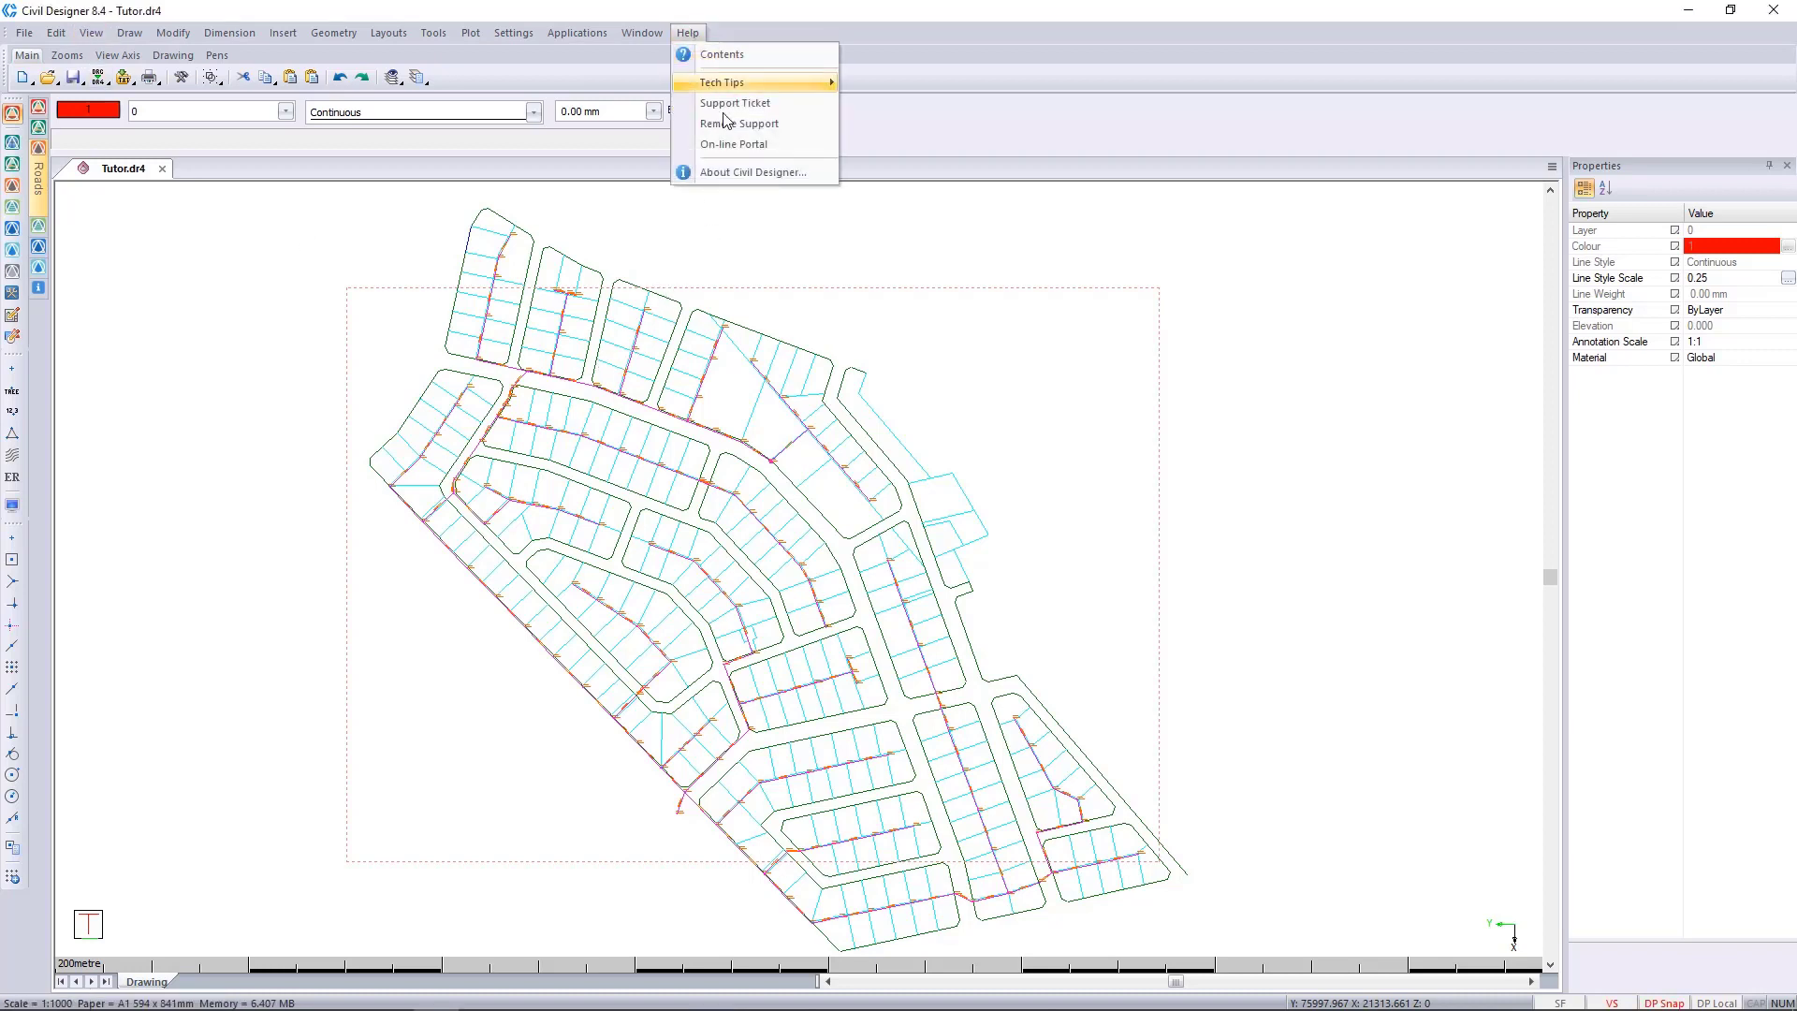
click(753, 177)
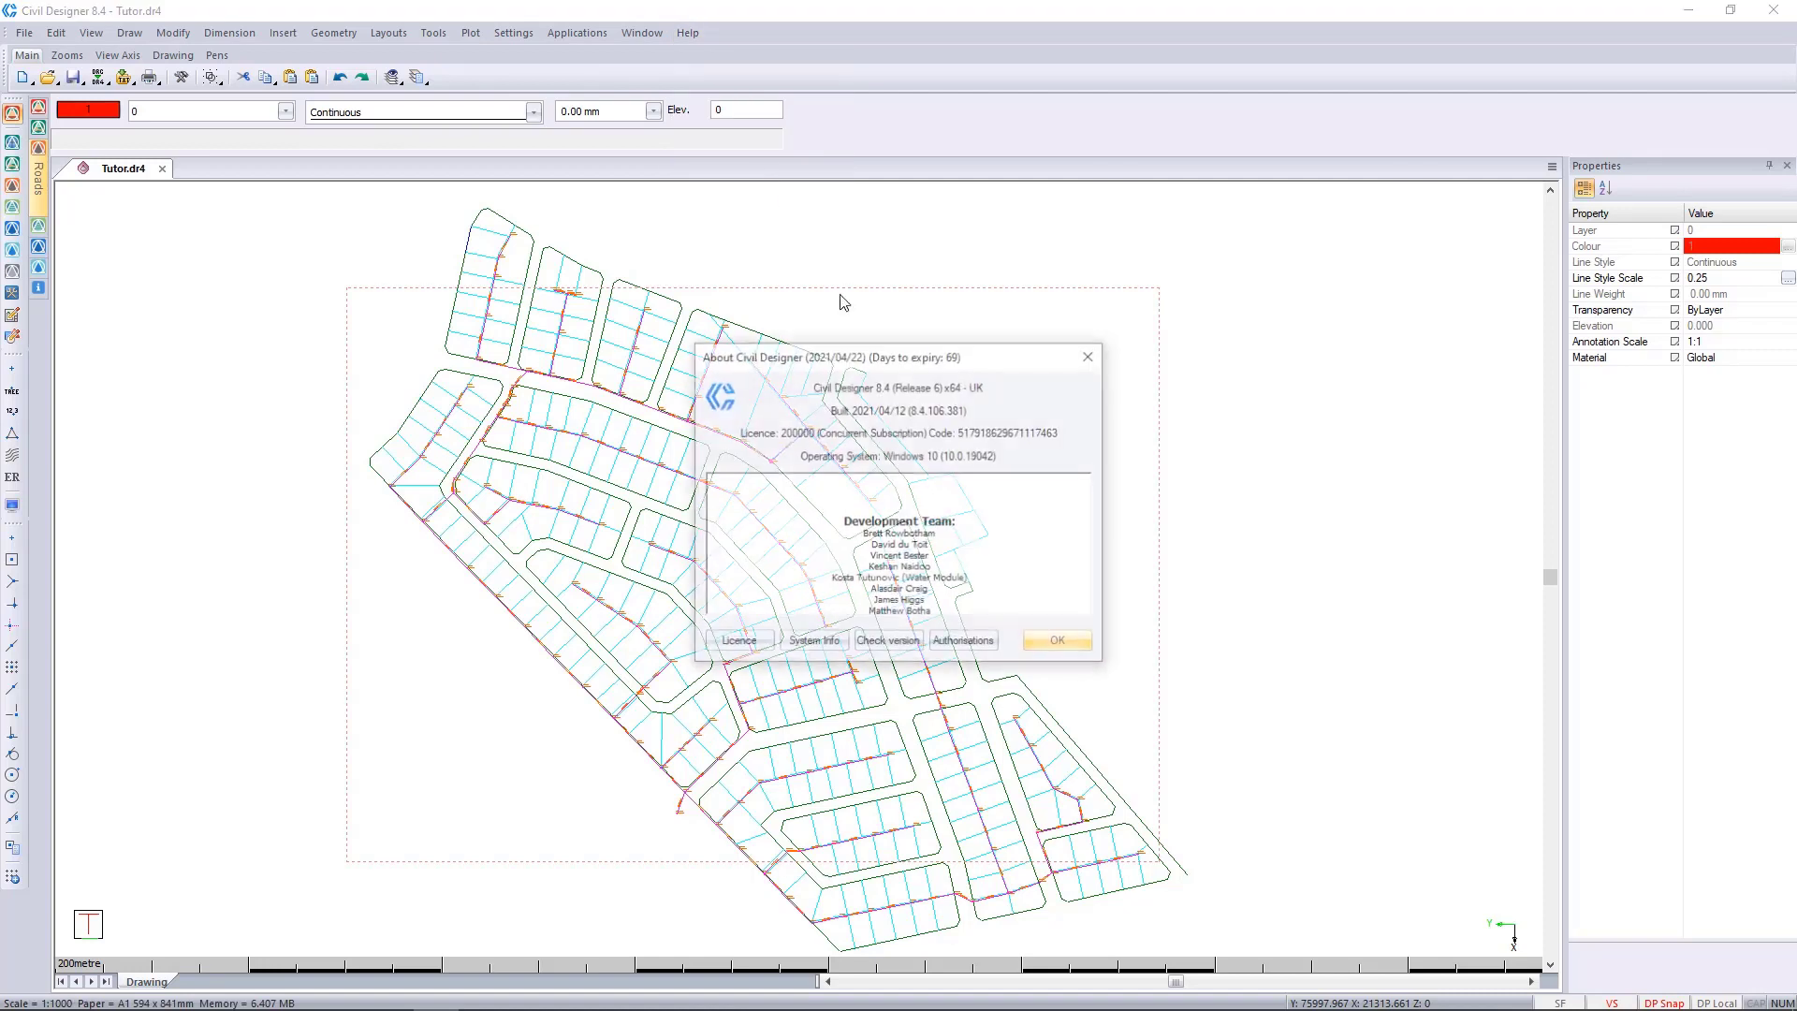
click(890, 646)
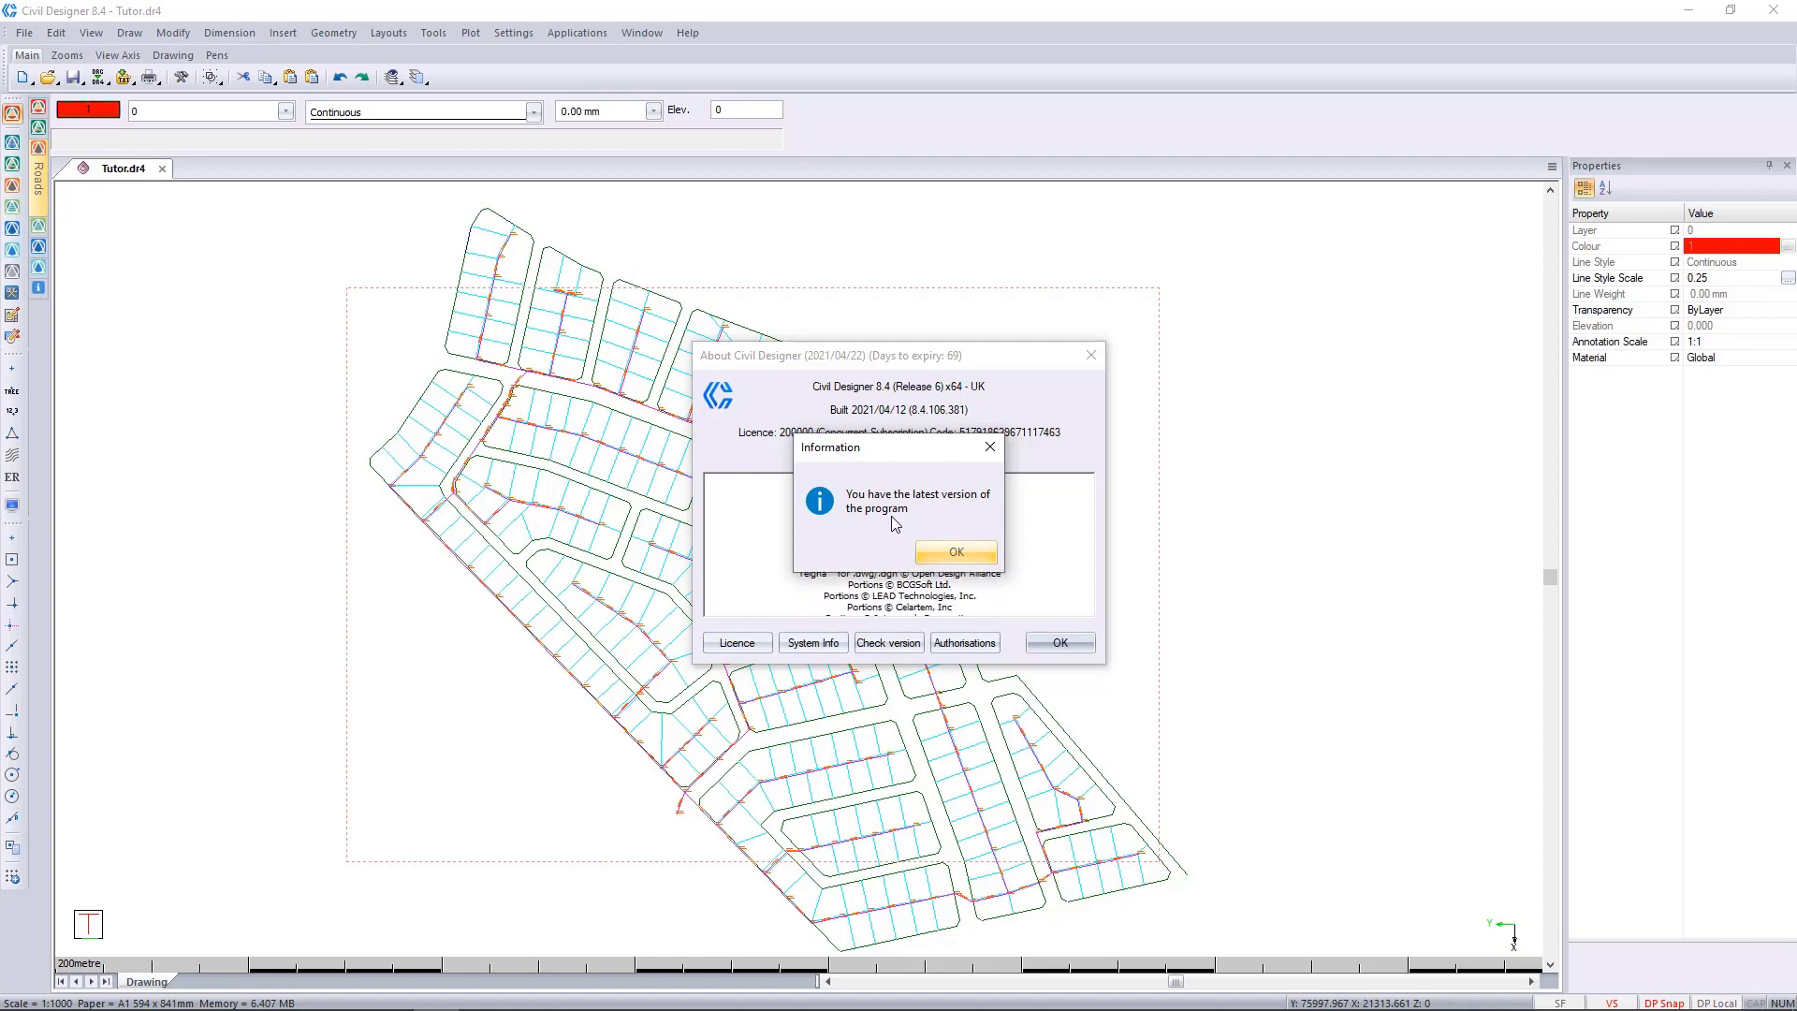
click(955, 552)
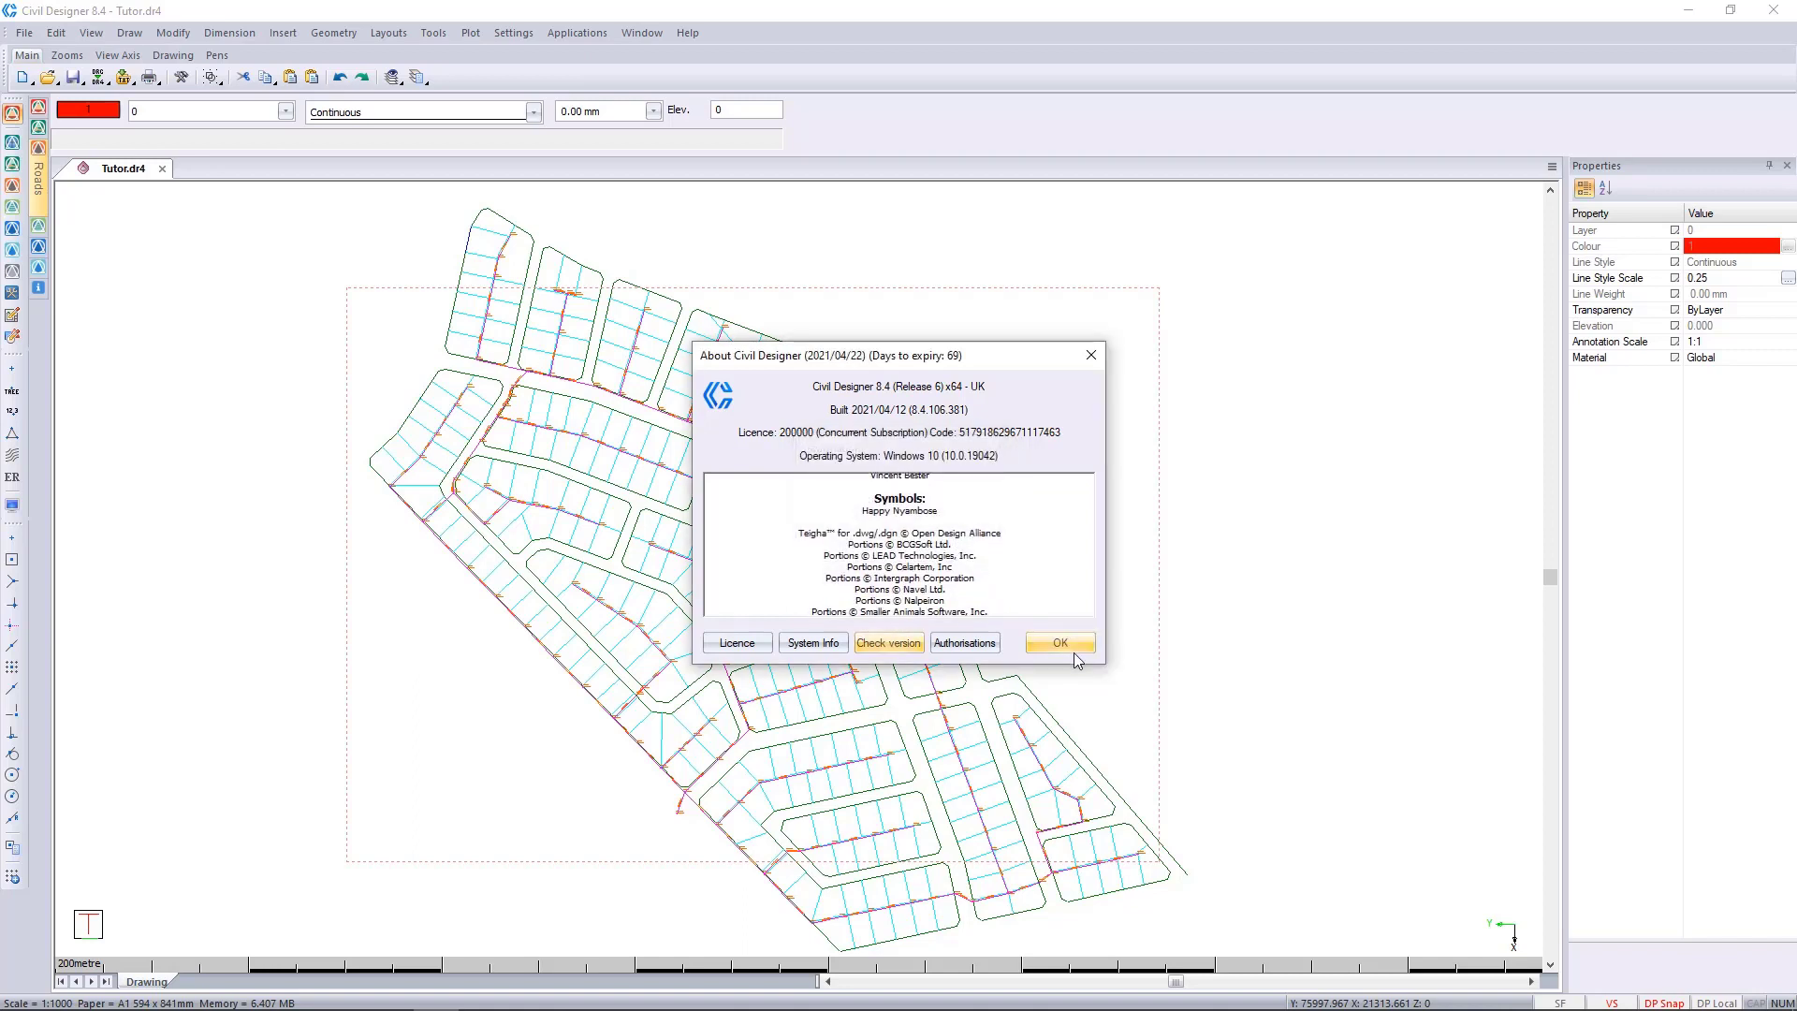
click(1057, 641)
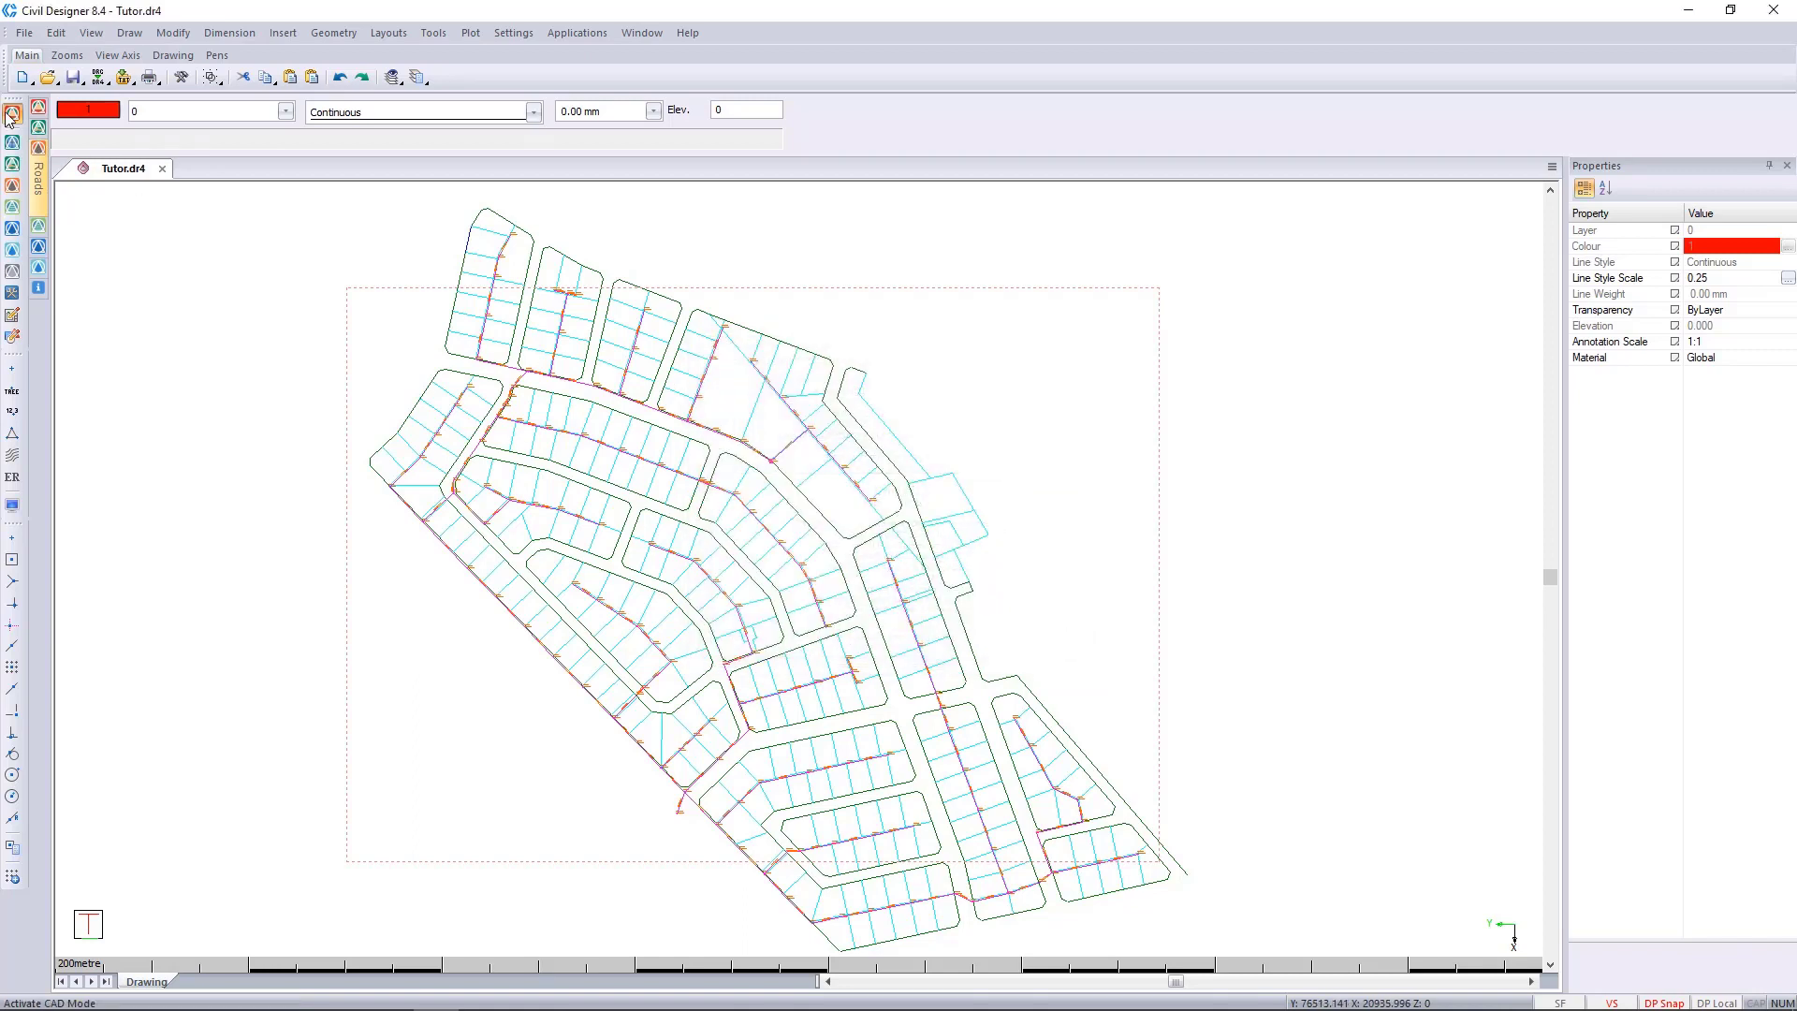
Show the Version Check options in the System Settings.
click(514, 32)
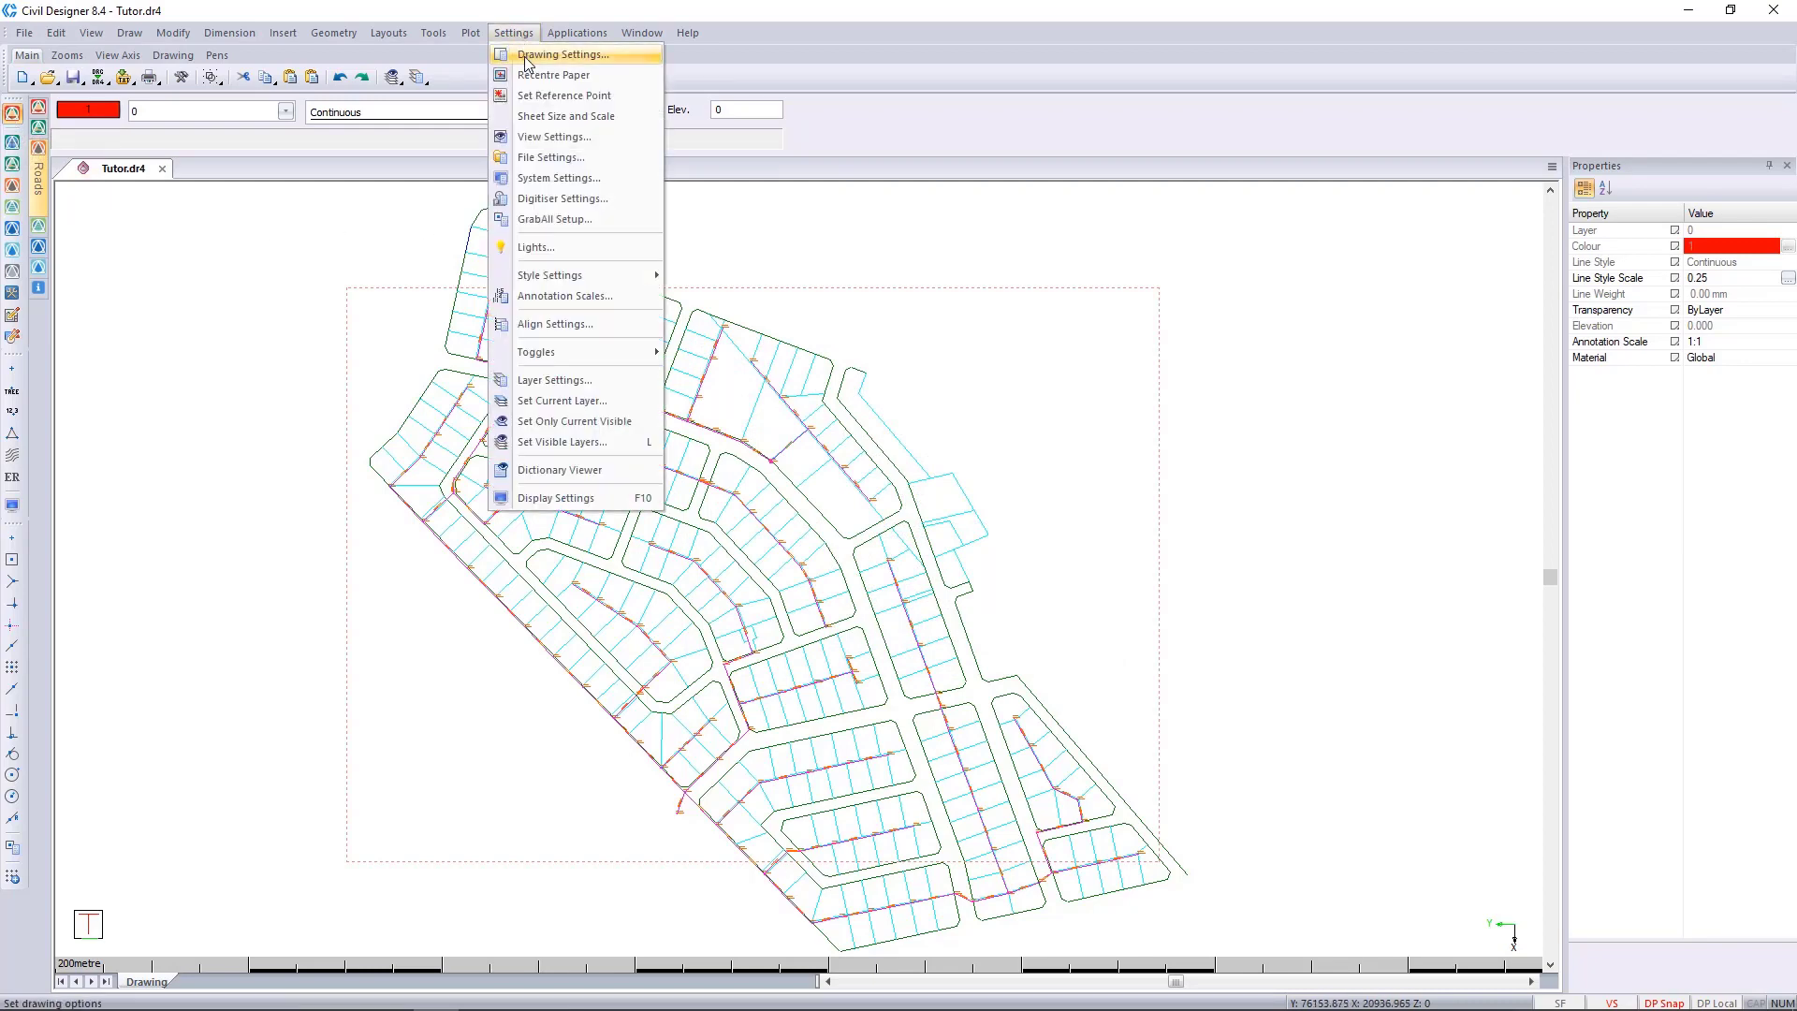
click(601, 180)
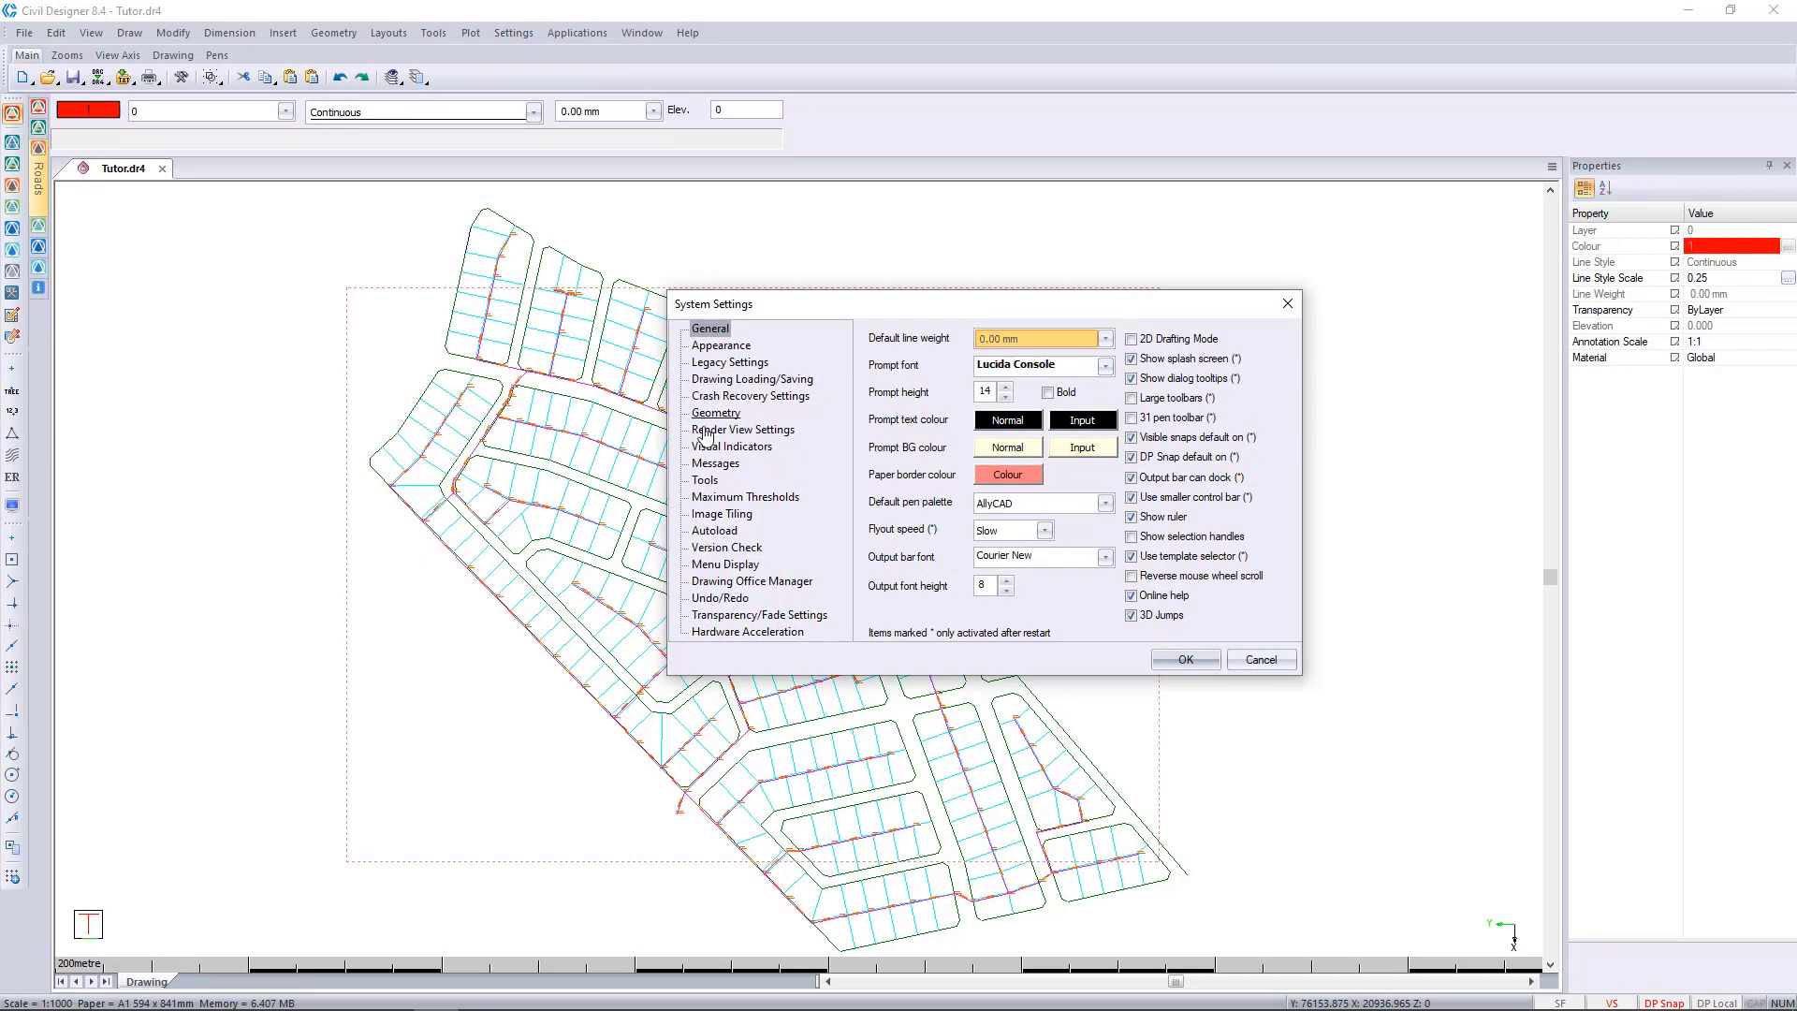
click(730, 549)
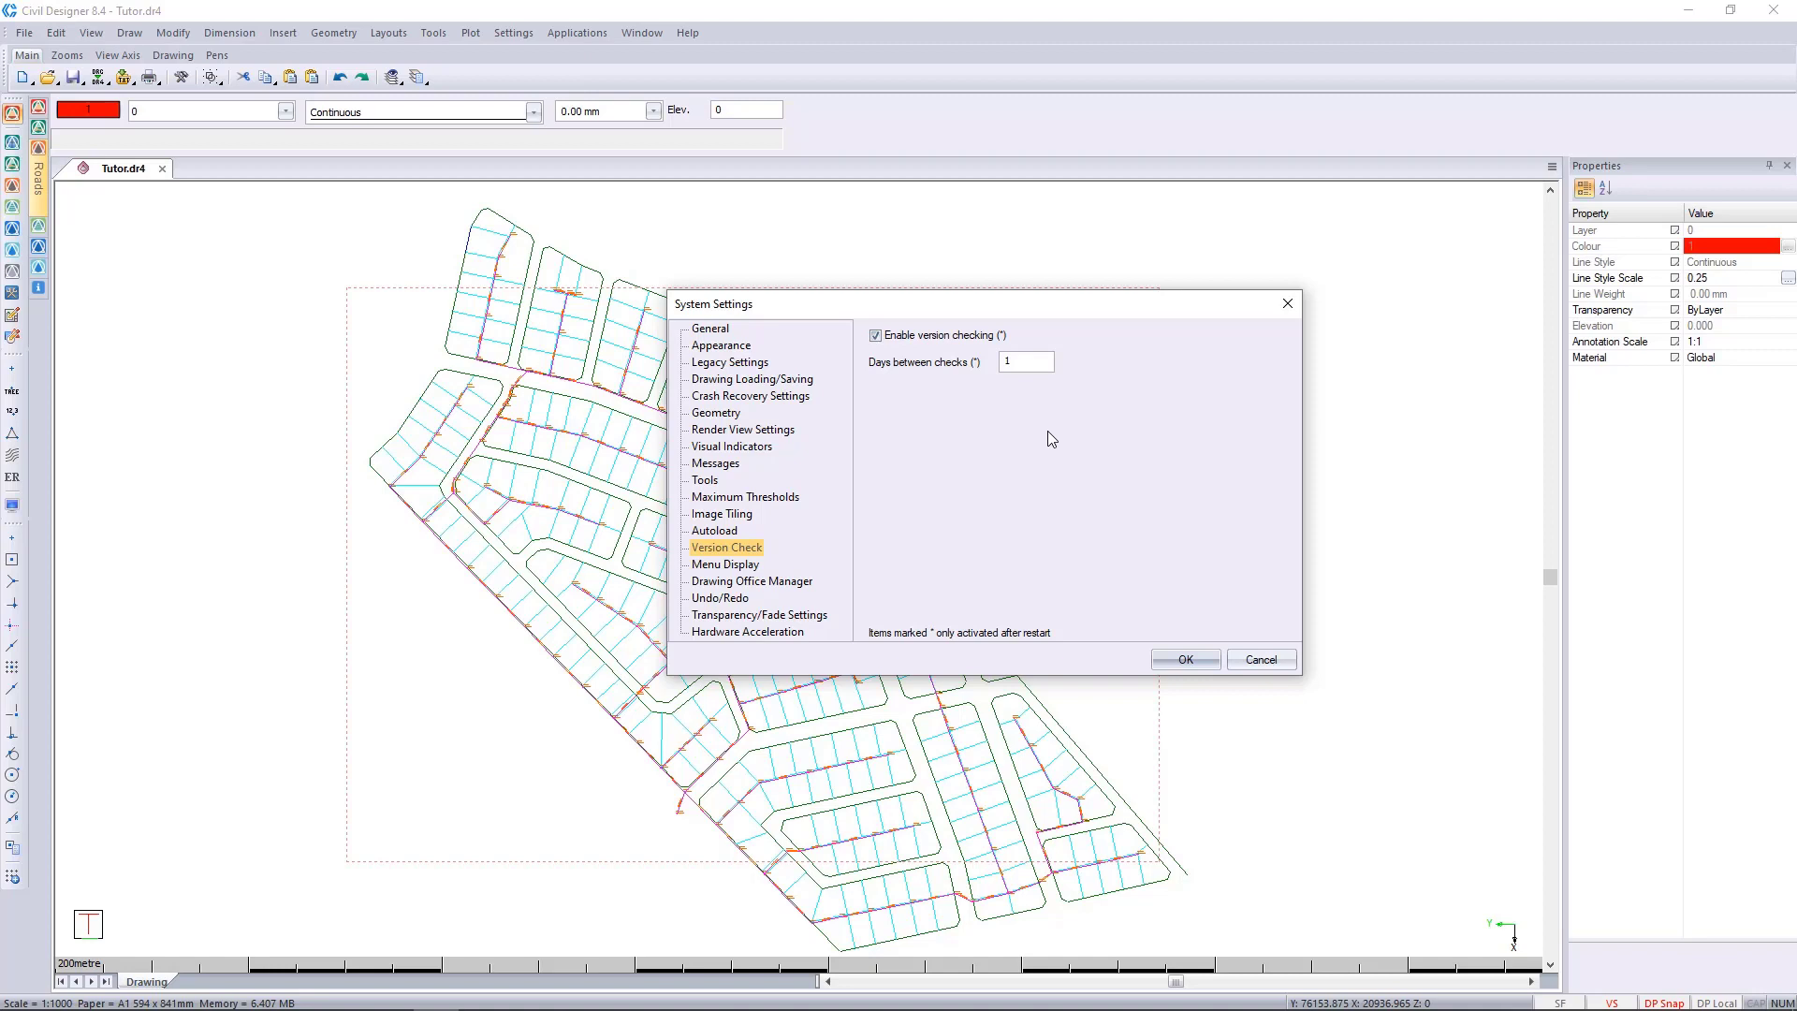
Close the System Settings, check for program updates from the program information, and close it.
click(1287, 303)
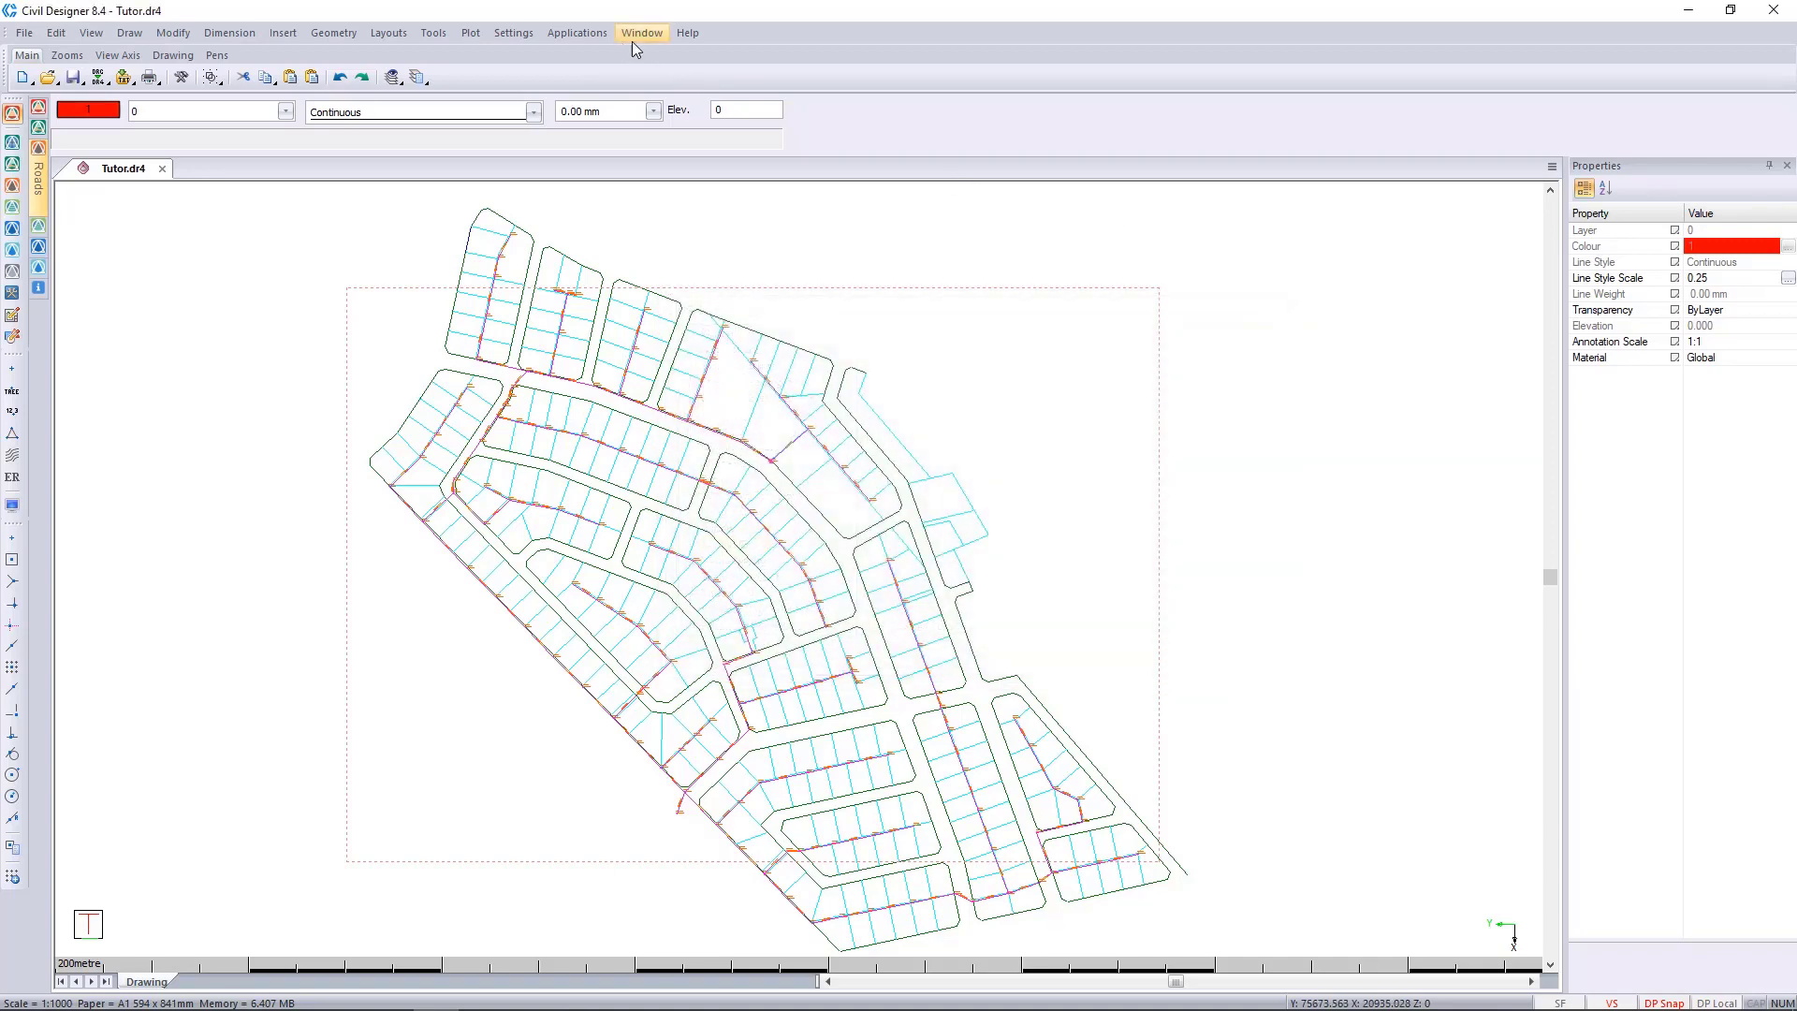
click(687, 33)
click(767, 174)
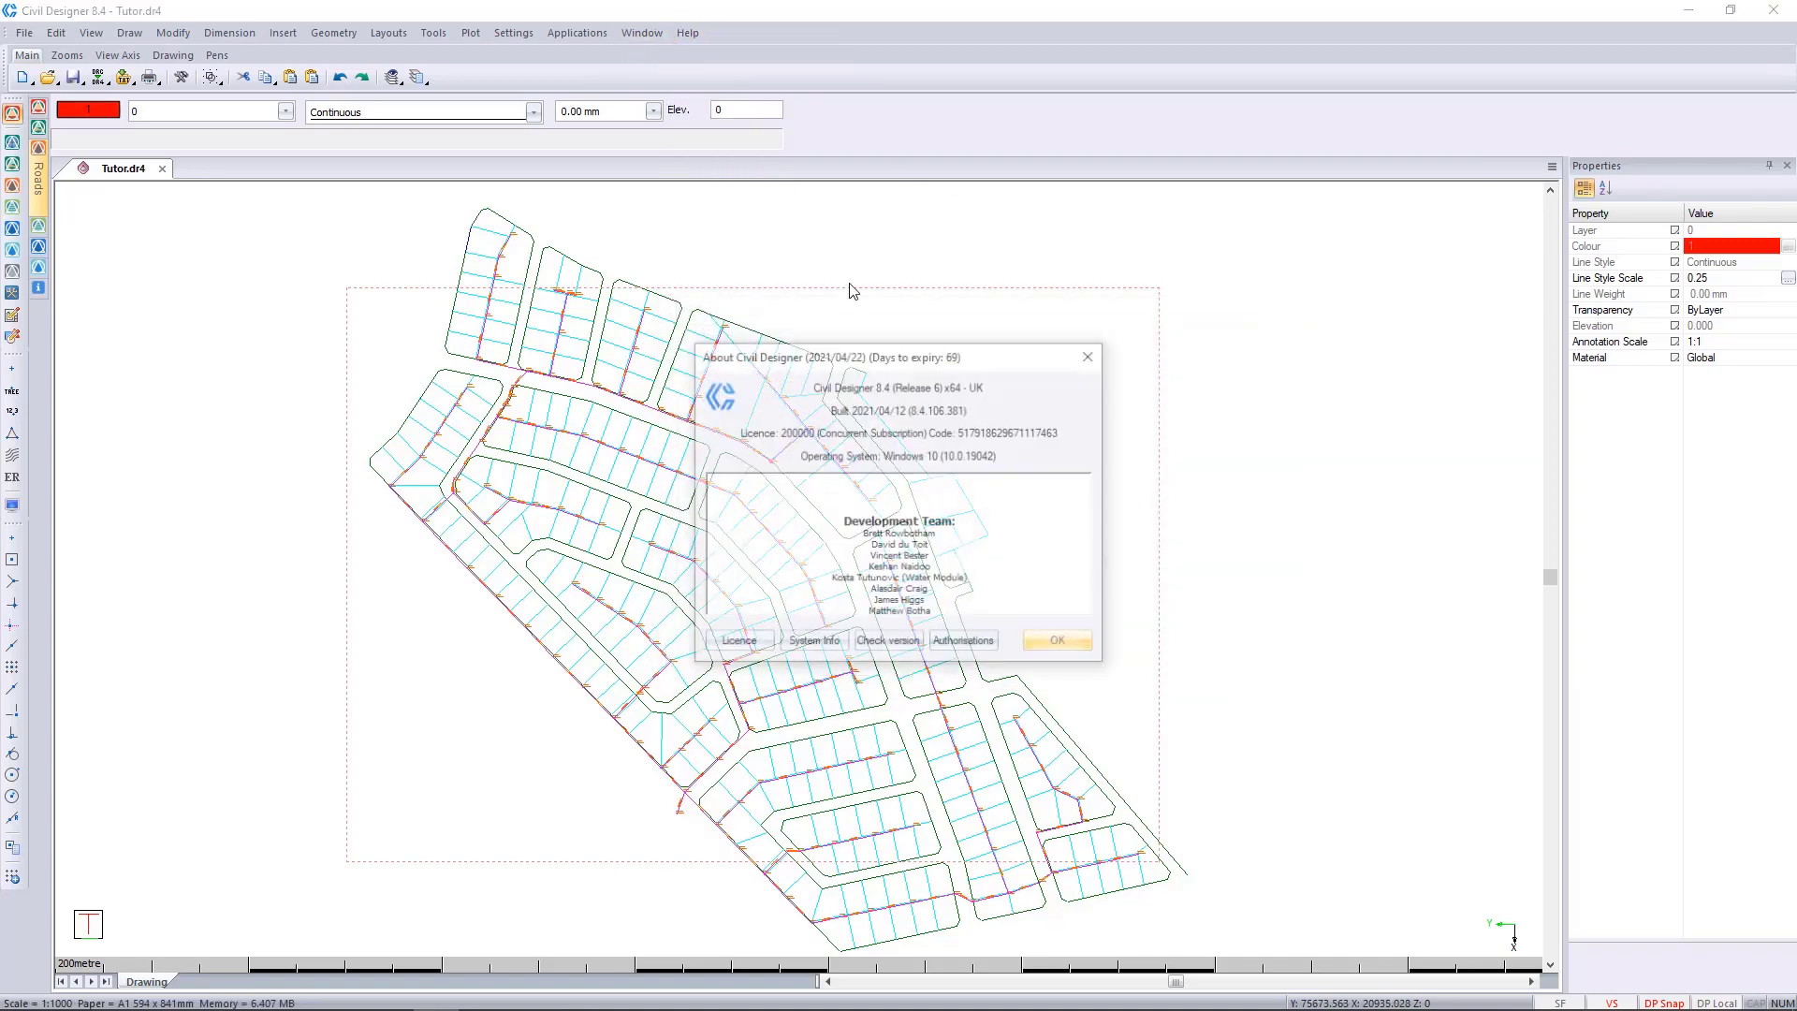
click(888, 643)
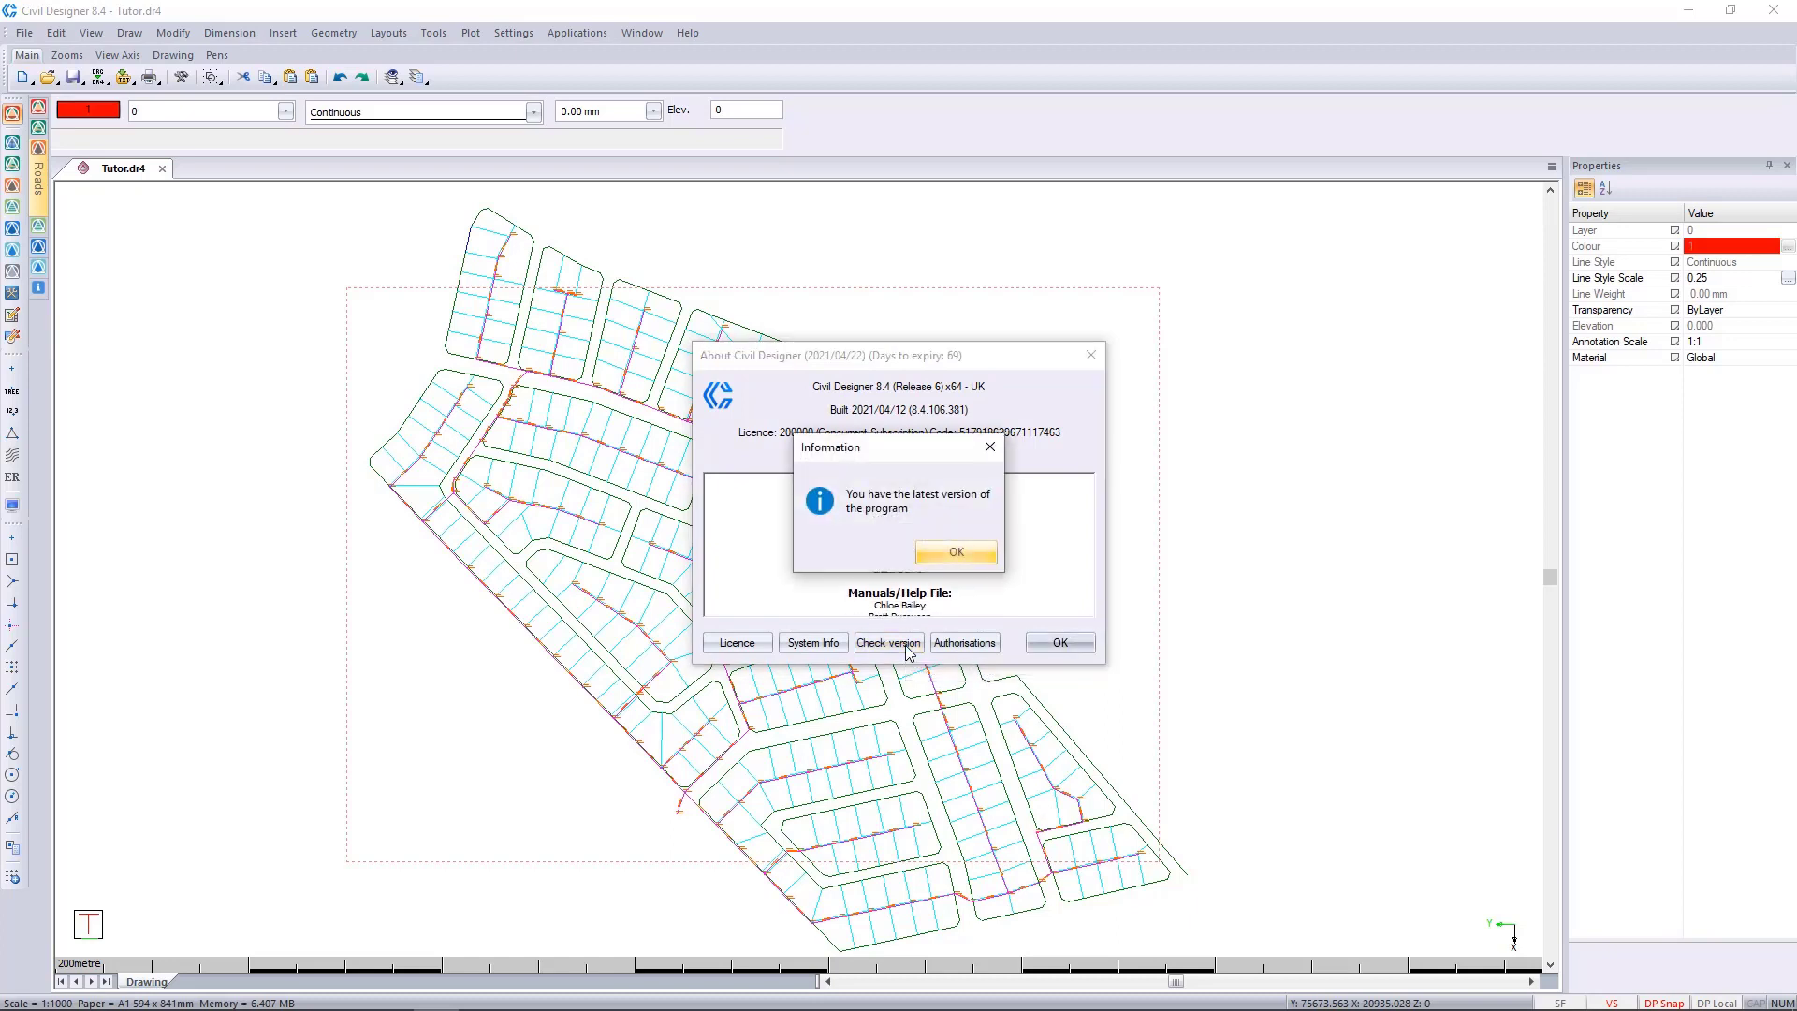
click(956, 552)
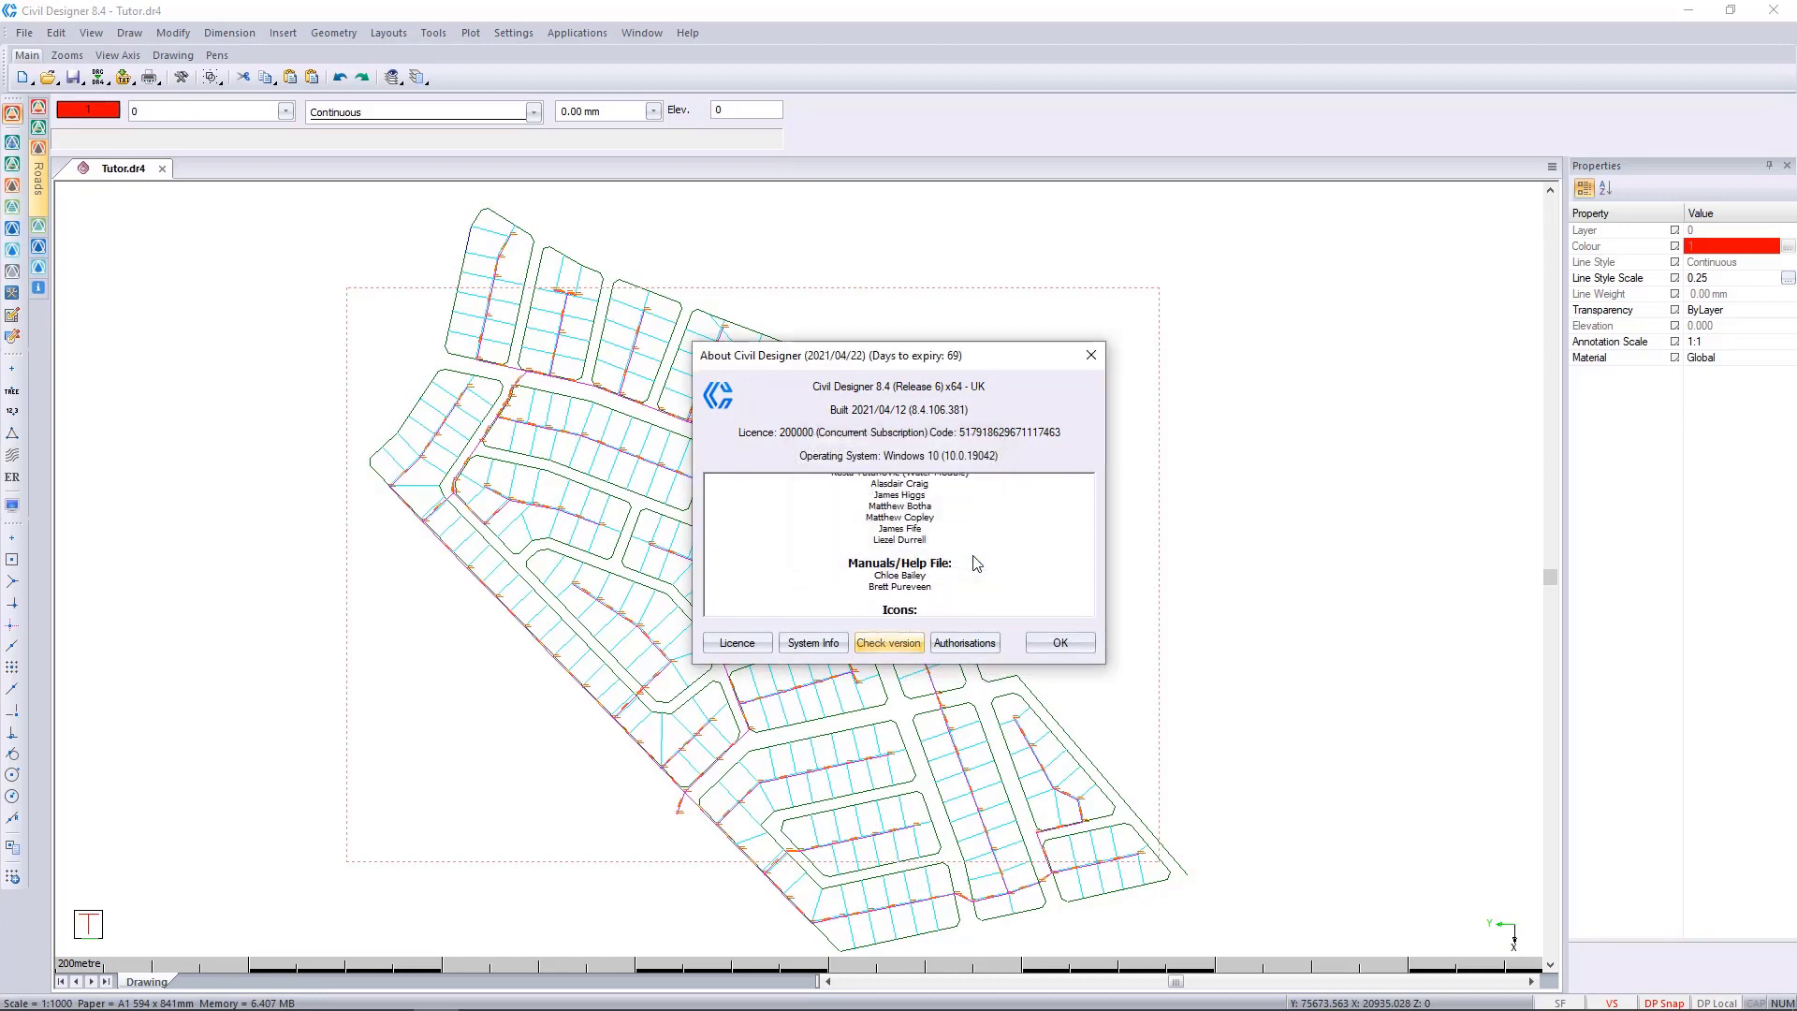
click(1085, 645)
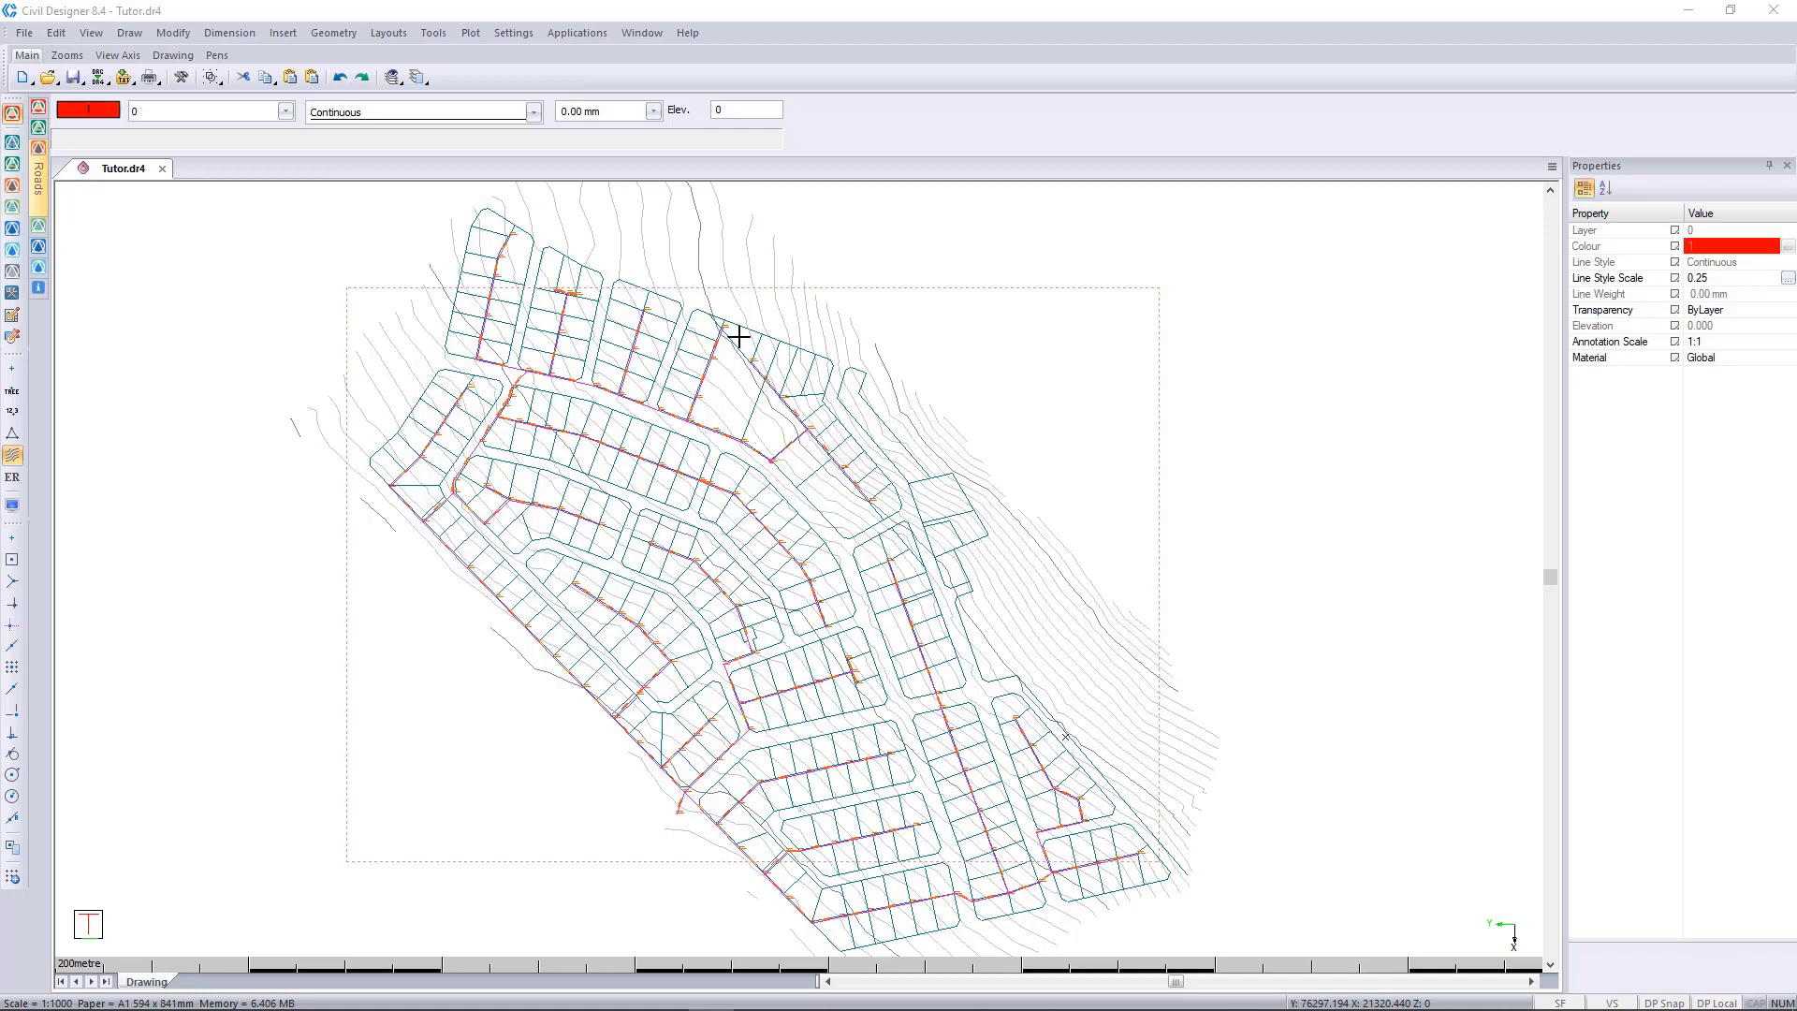
Copy the path of the folder holding Tutor.dr4 from the Save As dialog, and leave it without saving.
click(24, 33)
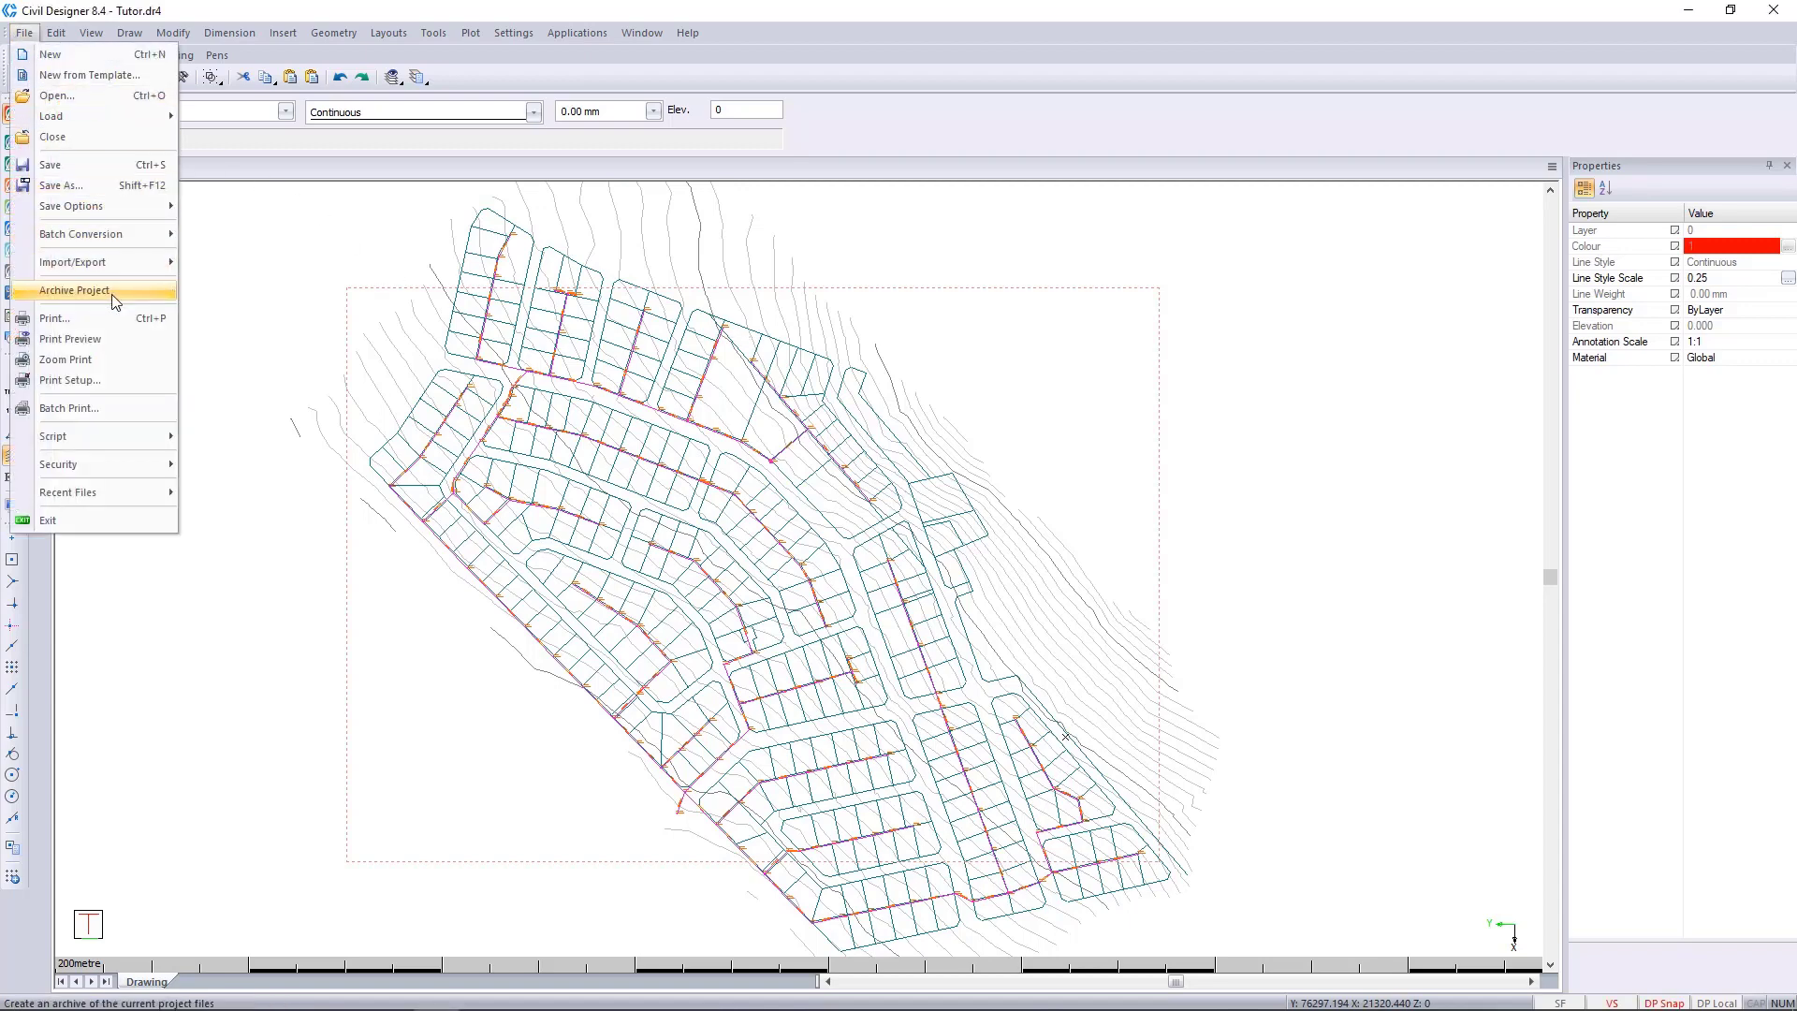
click(578, 530)
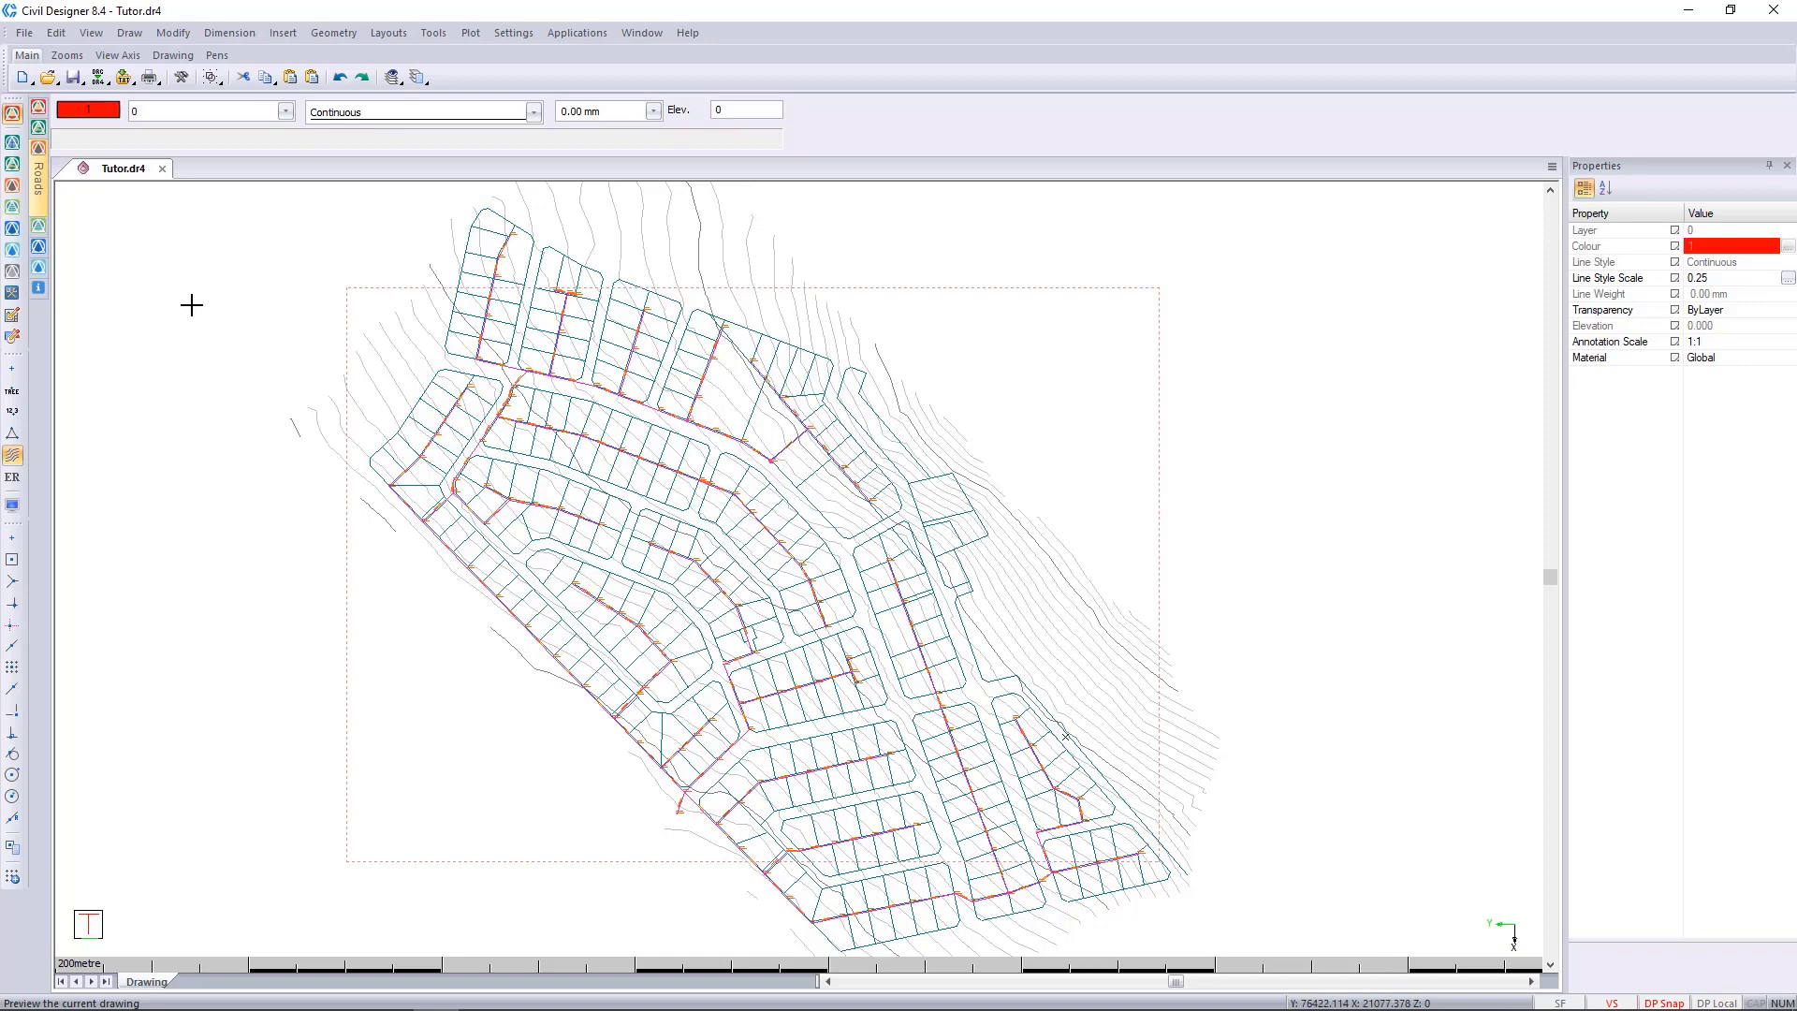
click(24, 33)
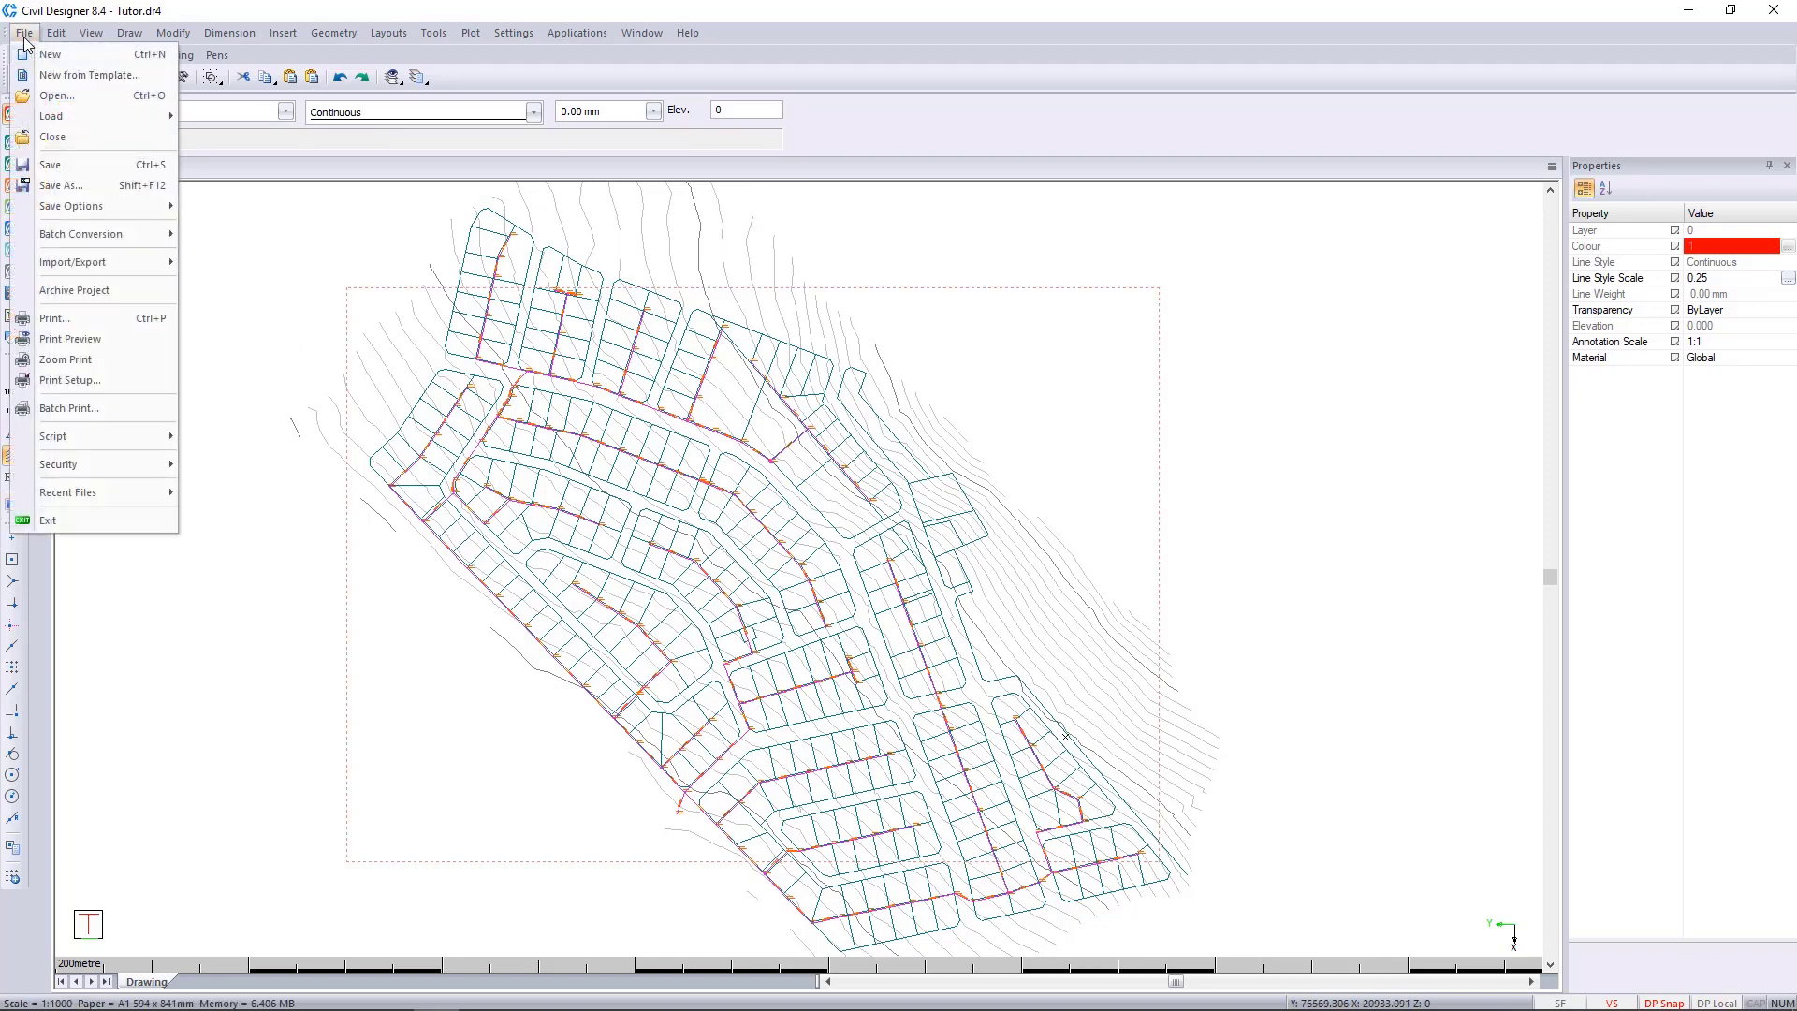
click(95, 186)
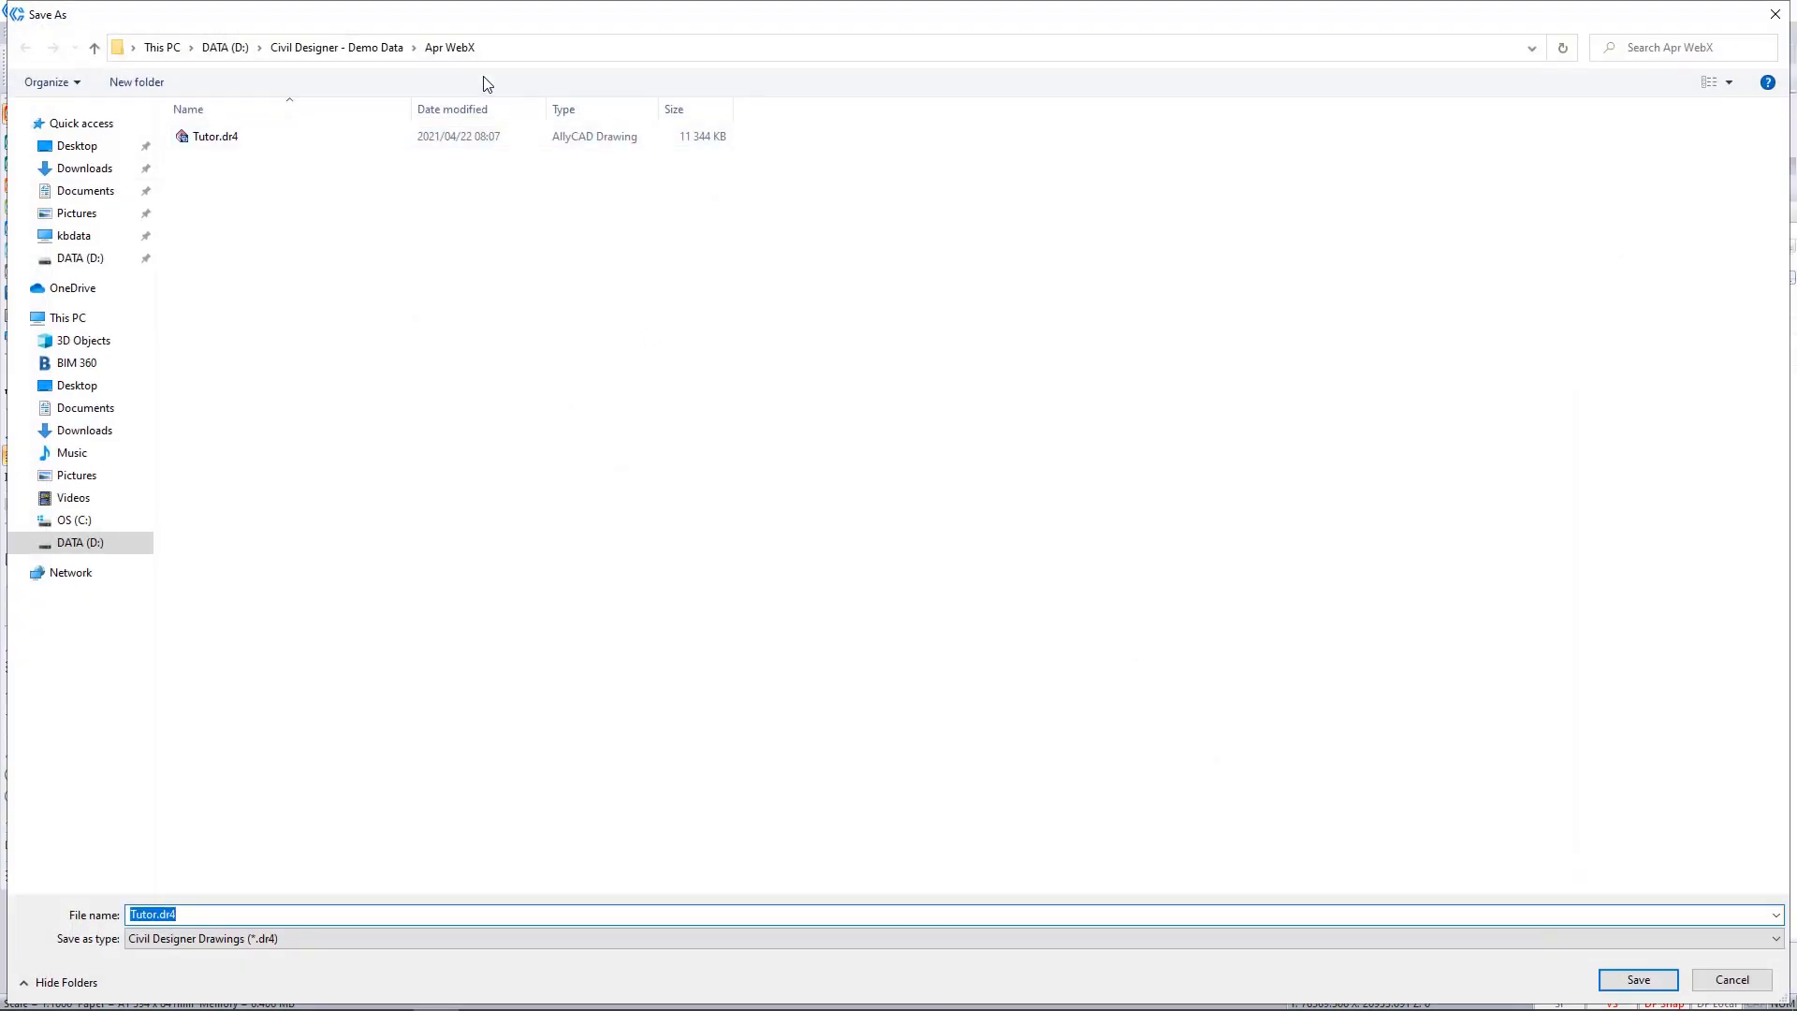
click(533, 48)
key(super+c)
right_click(534, 47)
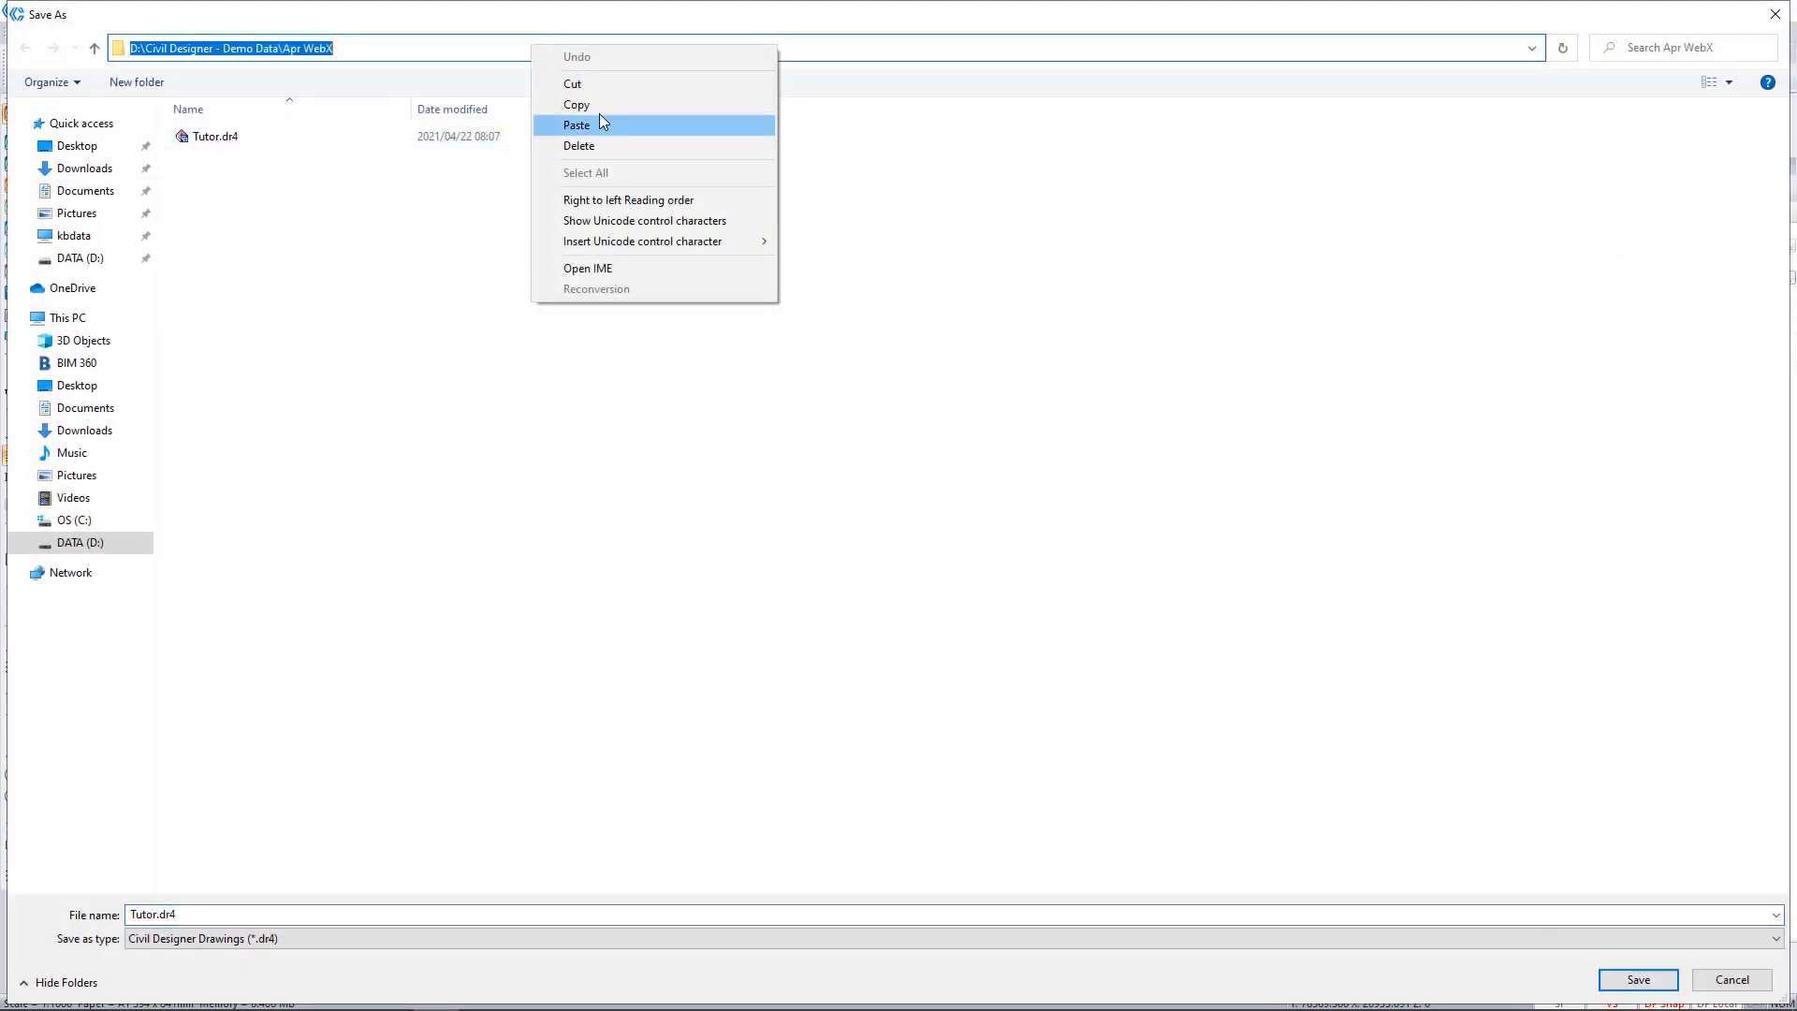
click(601, 105)
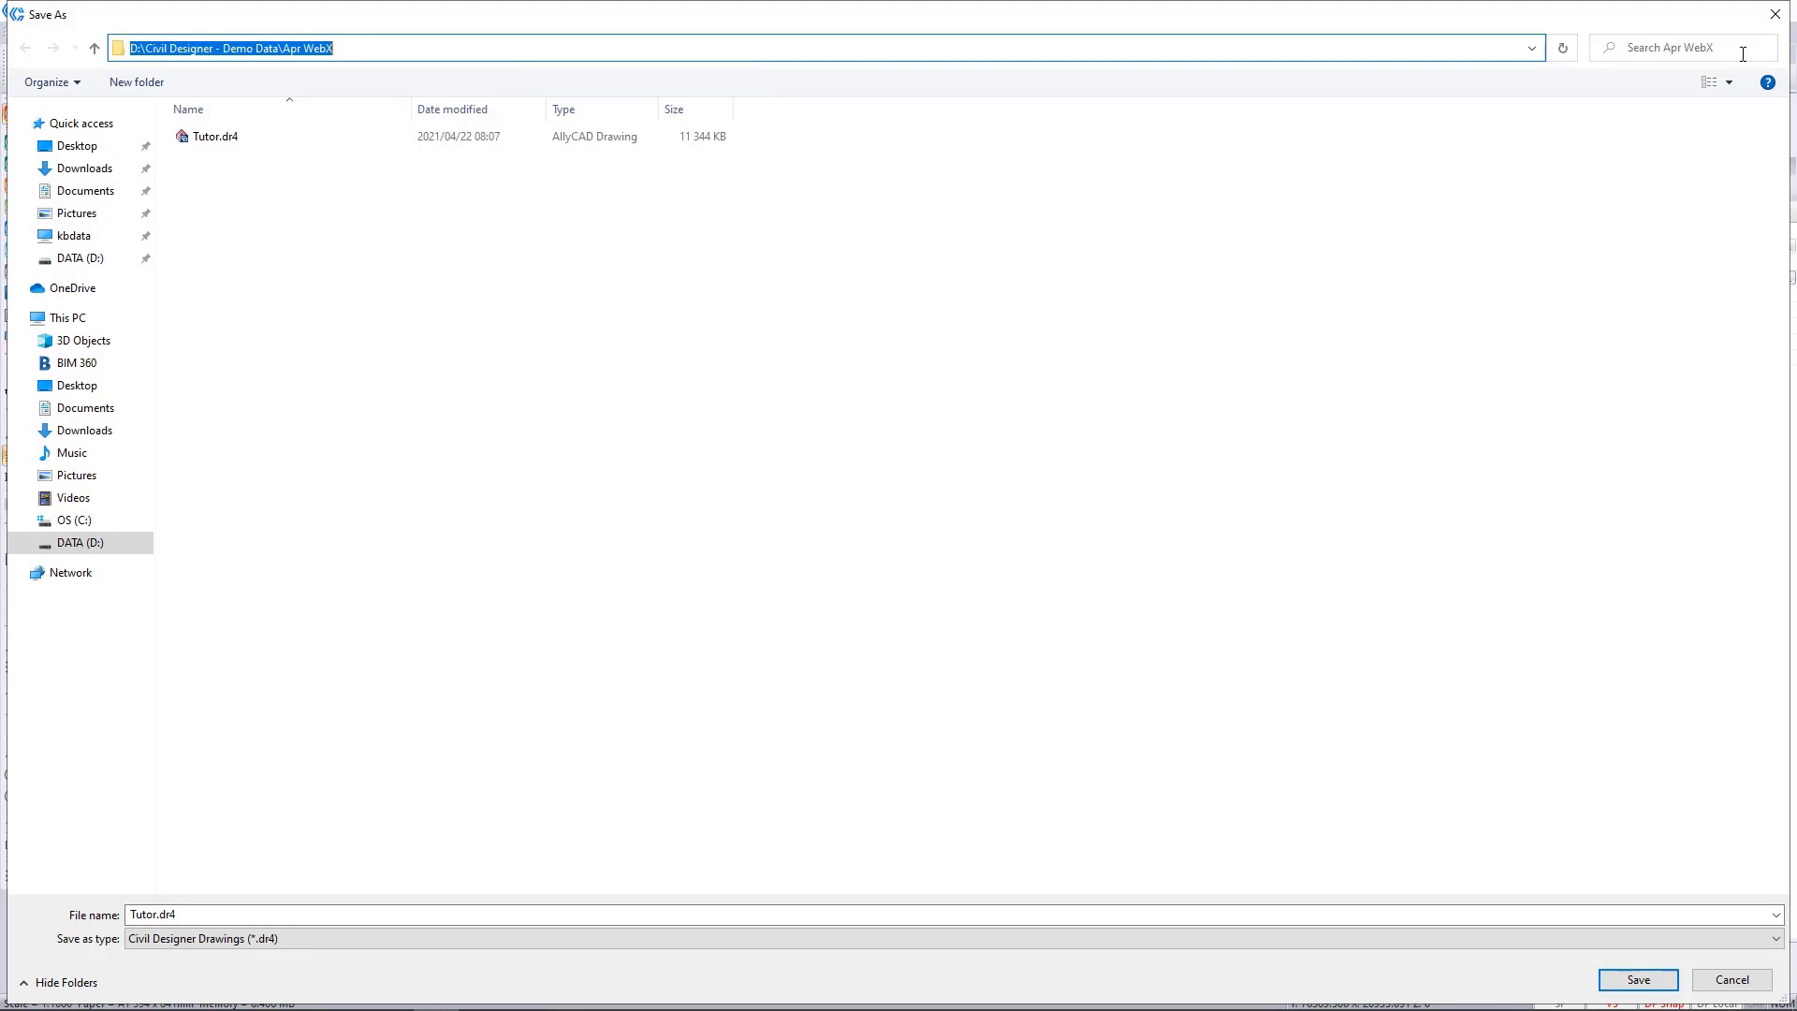
click(1776, 14)
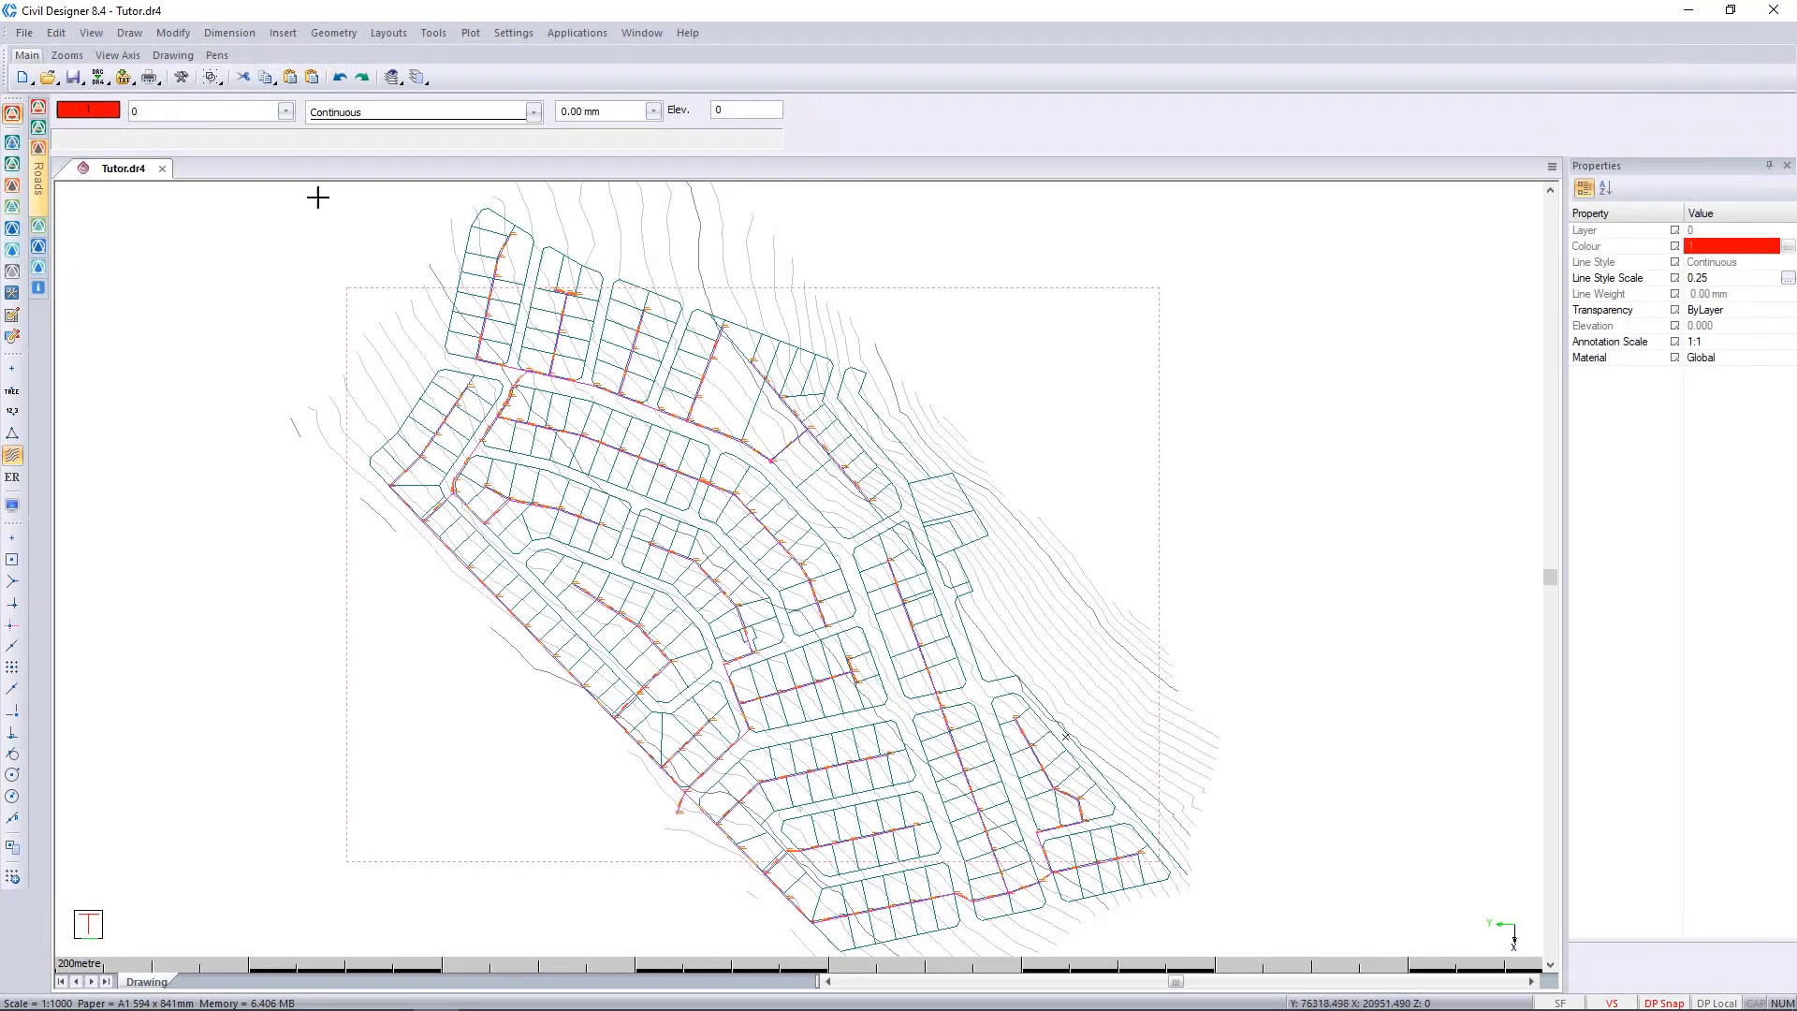
Close Tutor.dr4 with its changes saved and start a new blank drawing.
click(162, 168)
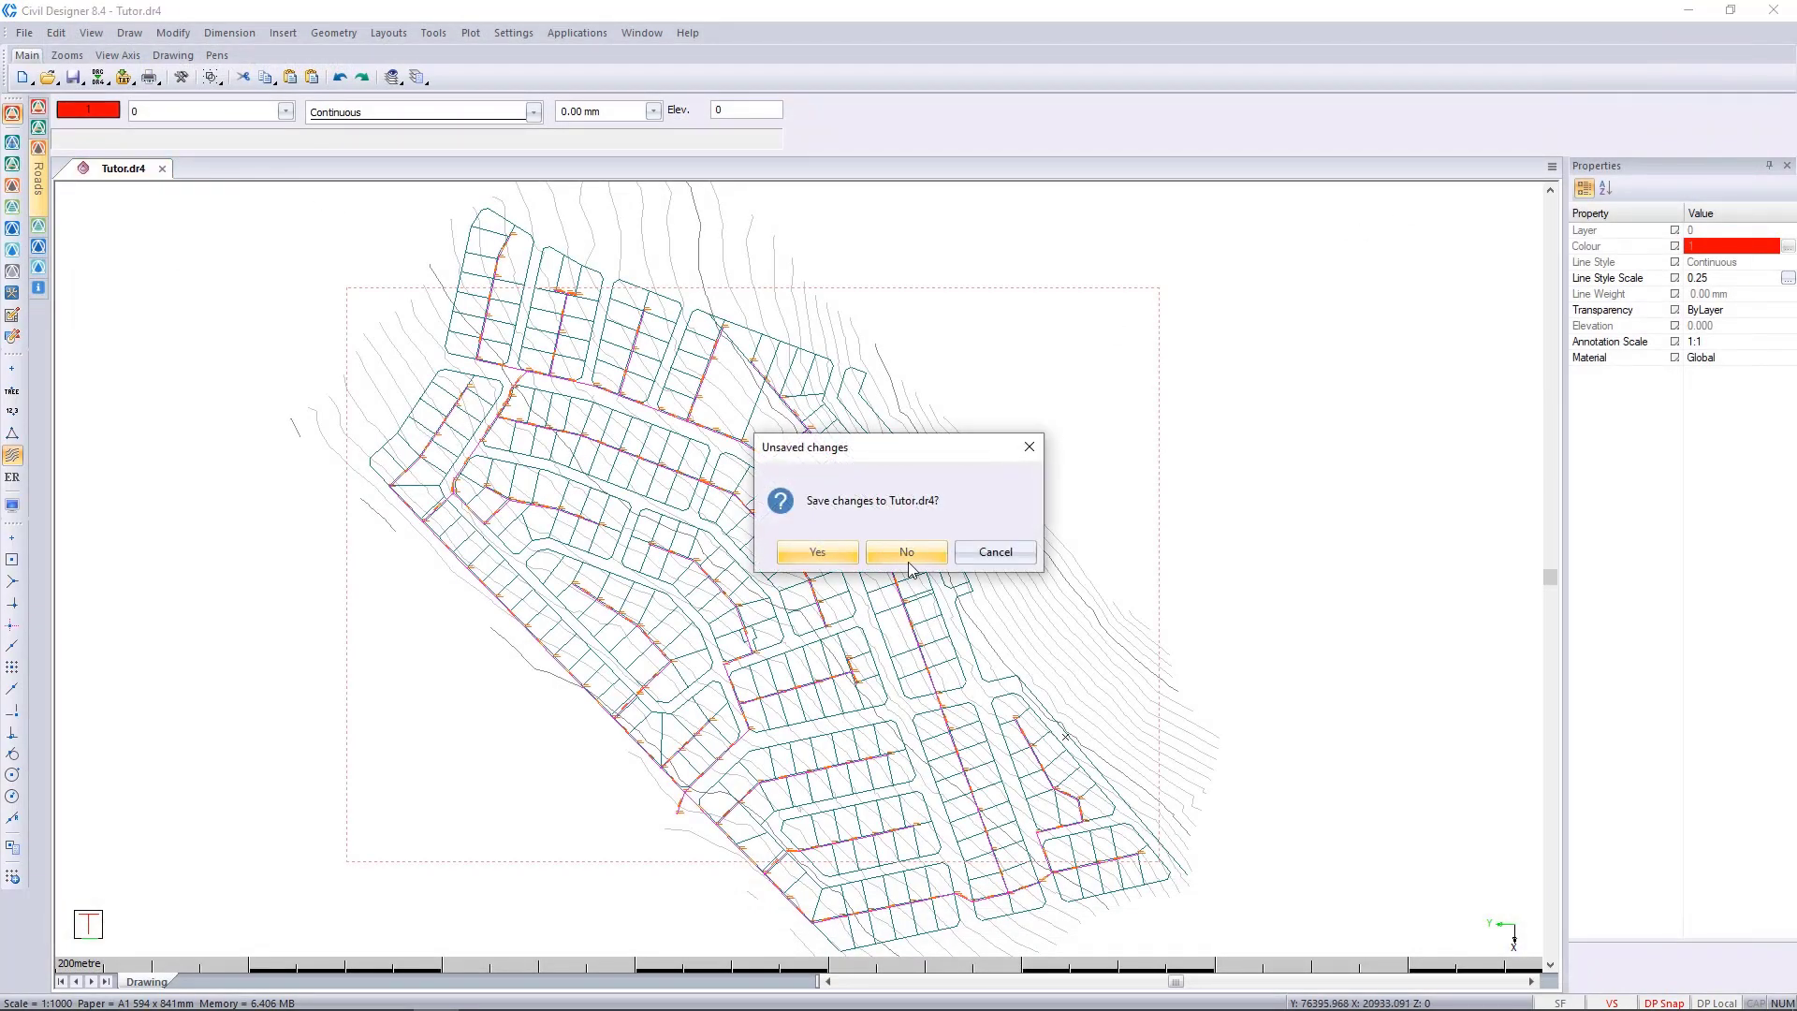
click(832, 552)
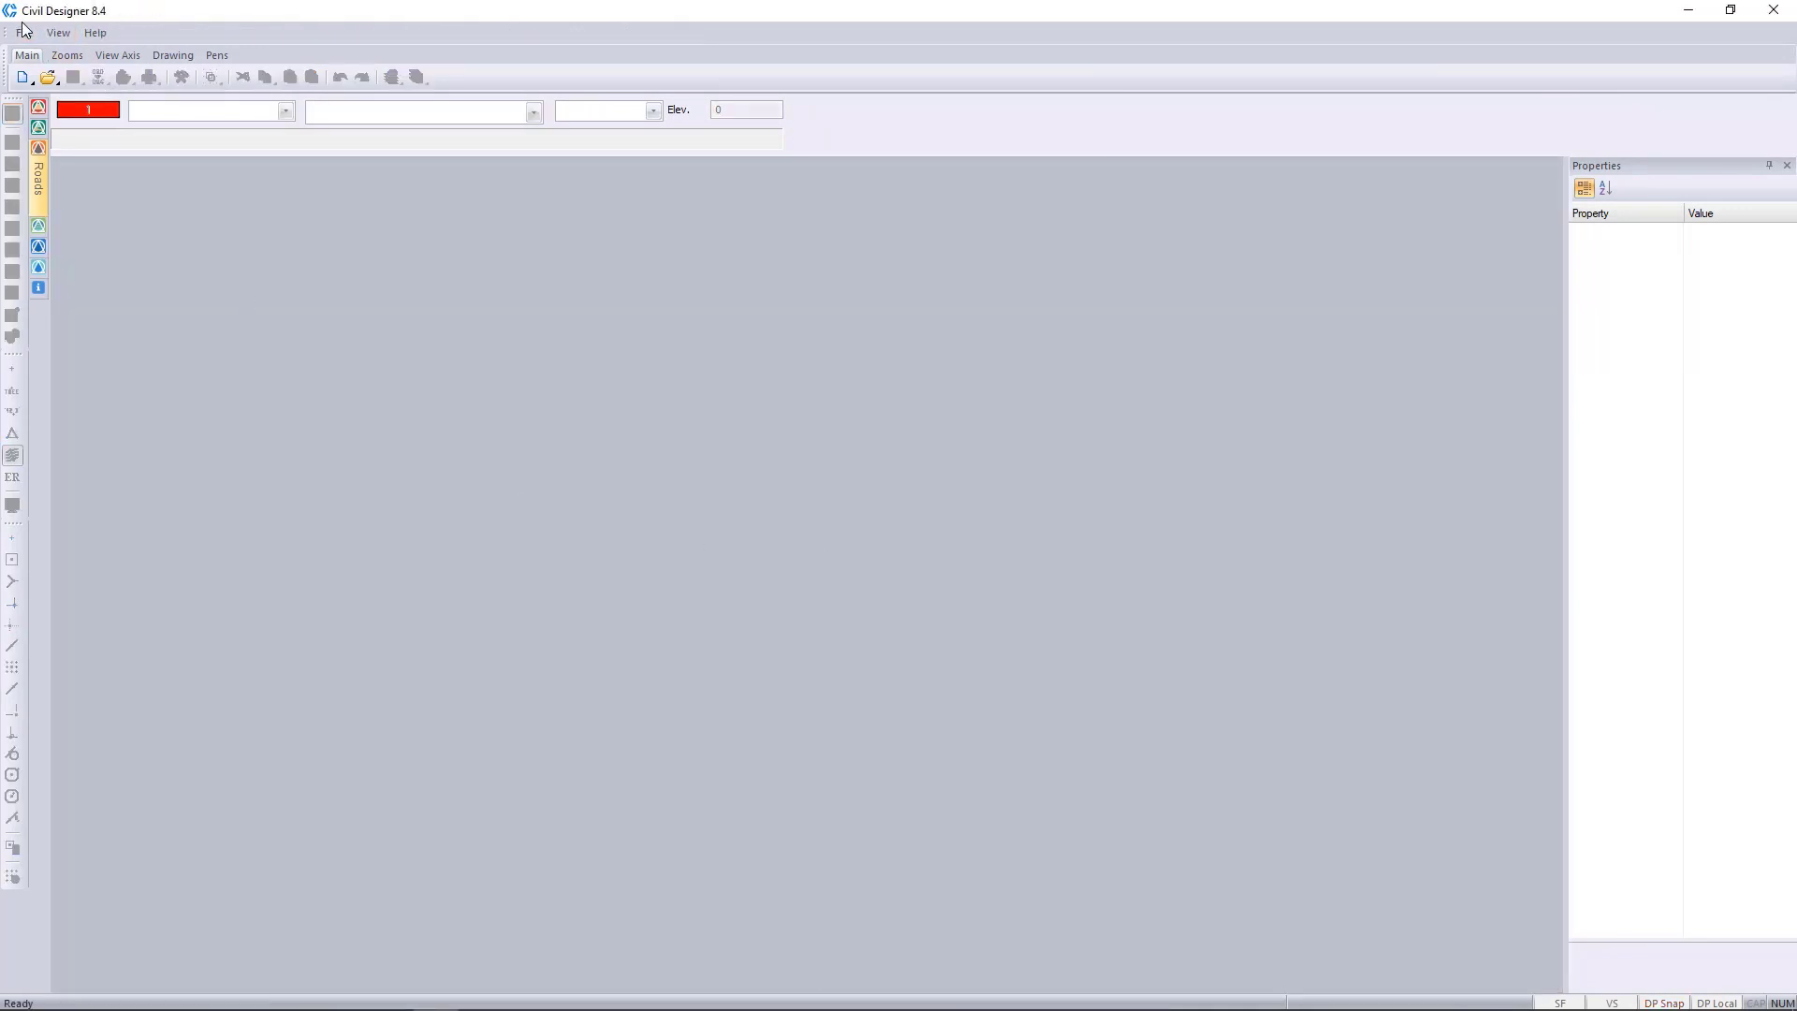
click(22, 32)
click(53, 55)
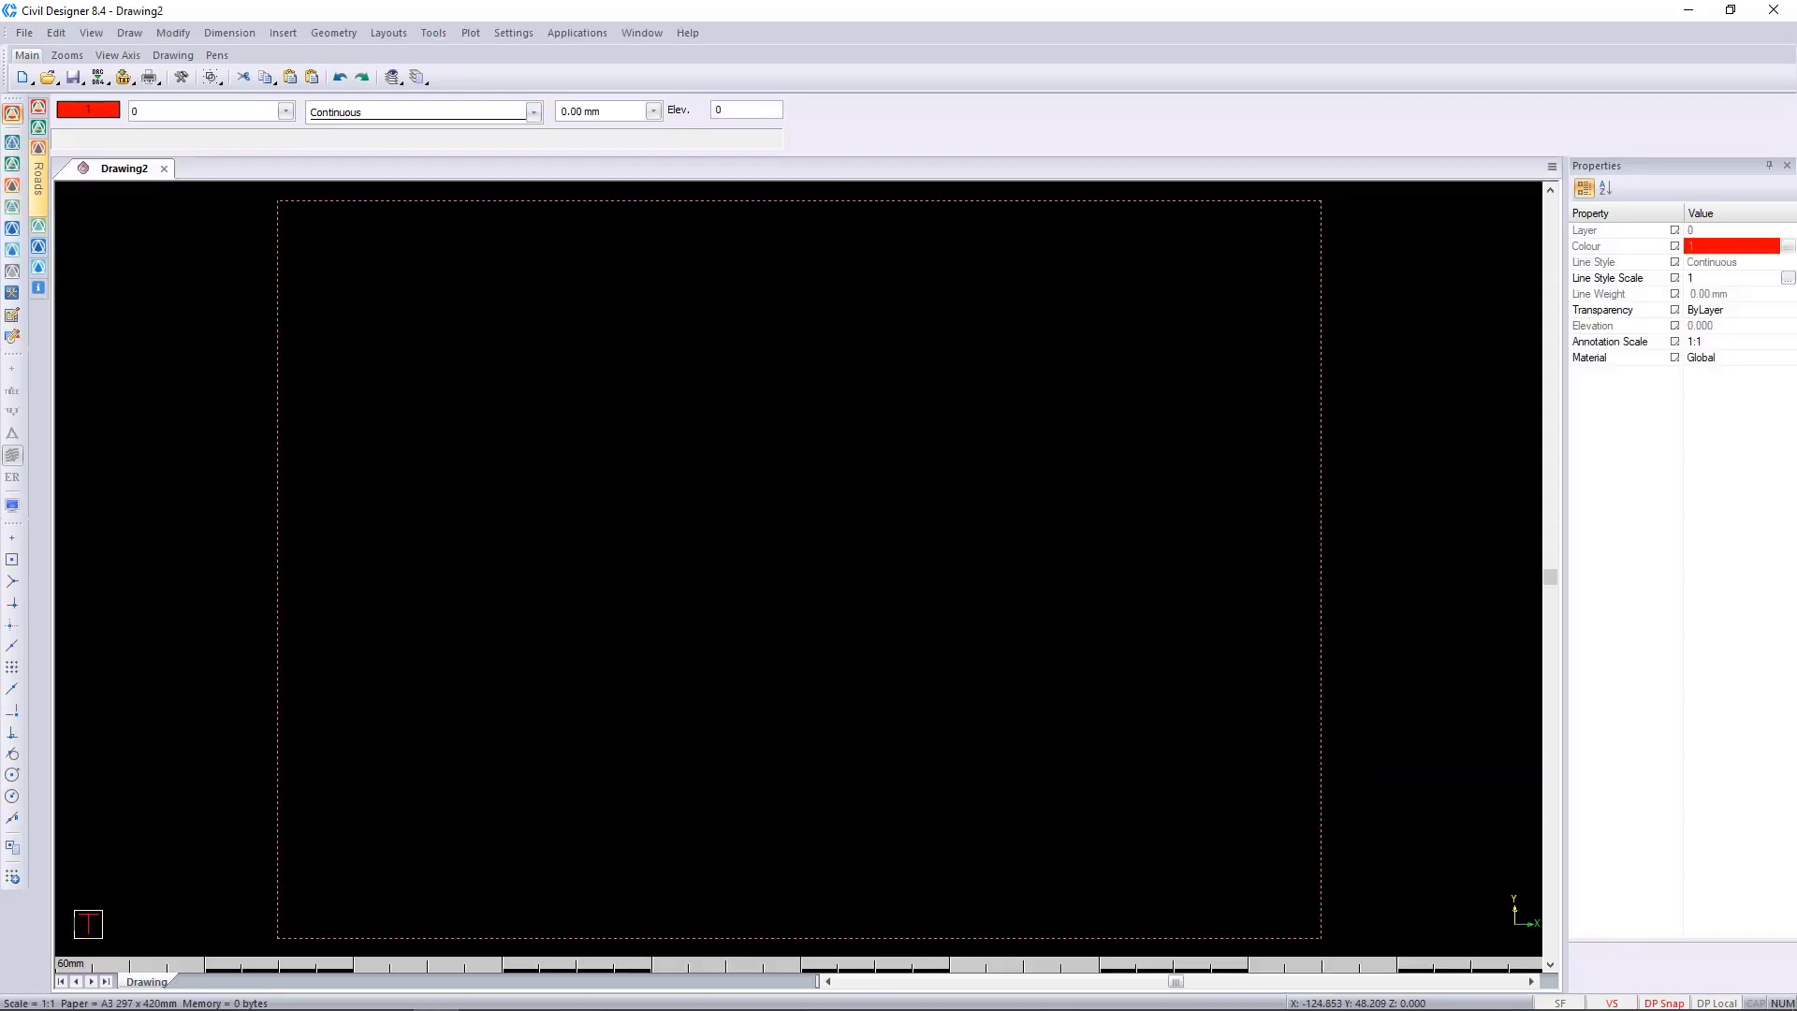
Start Archive Project and choose Tutor.dr4 in D:\Civil Designer - Demo Data\Apr WebX as the drawing to archive.
click(24, 33)
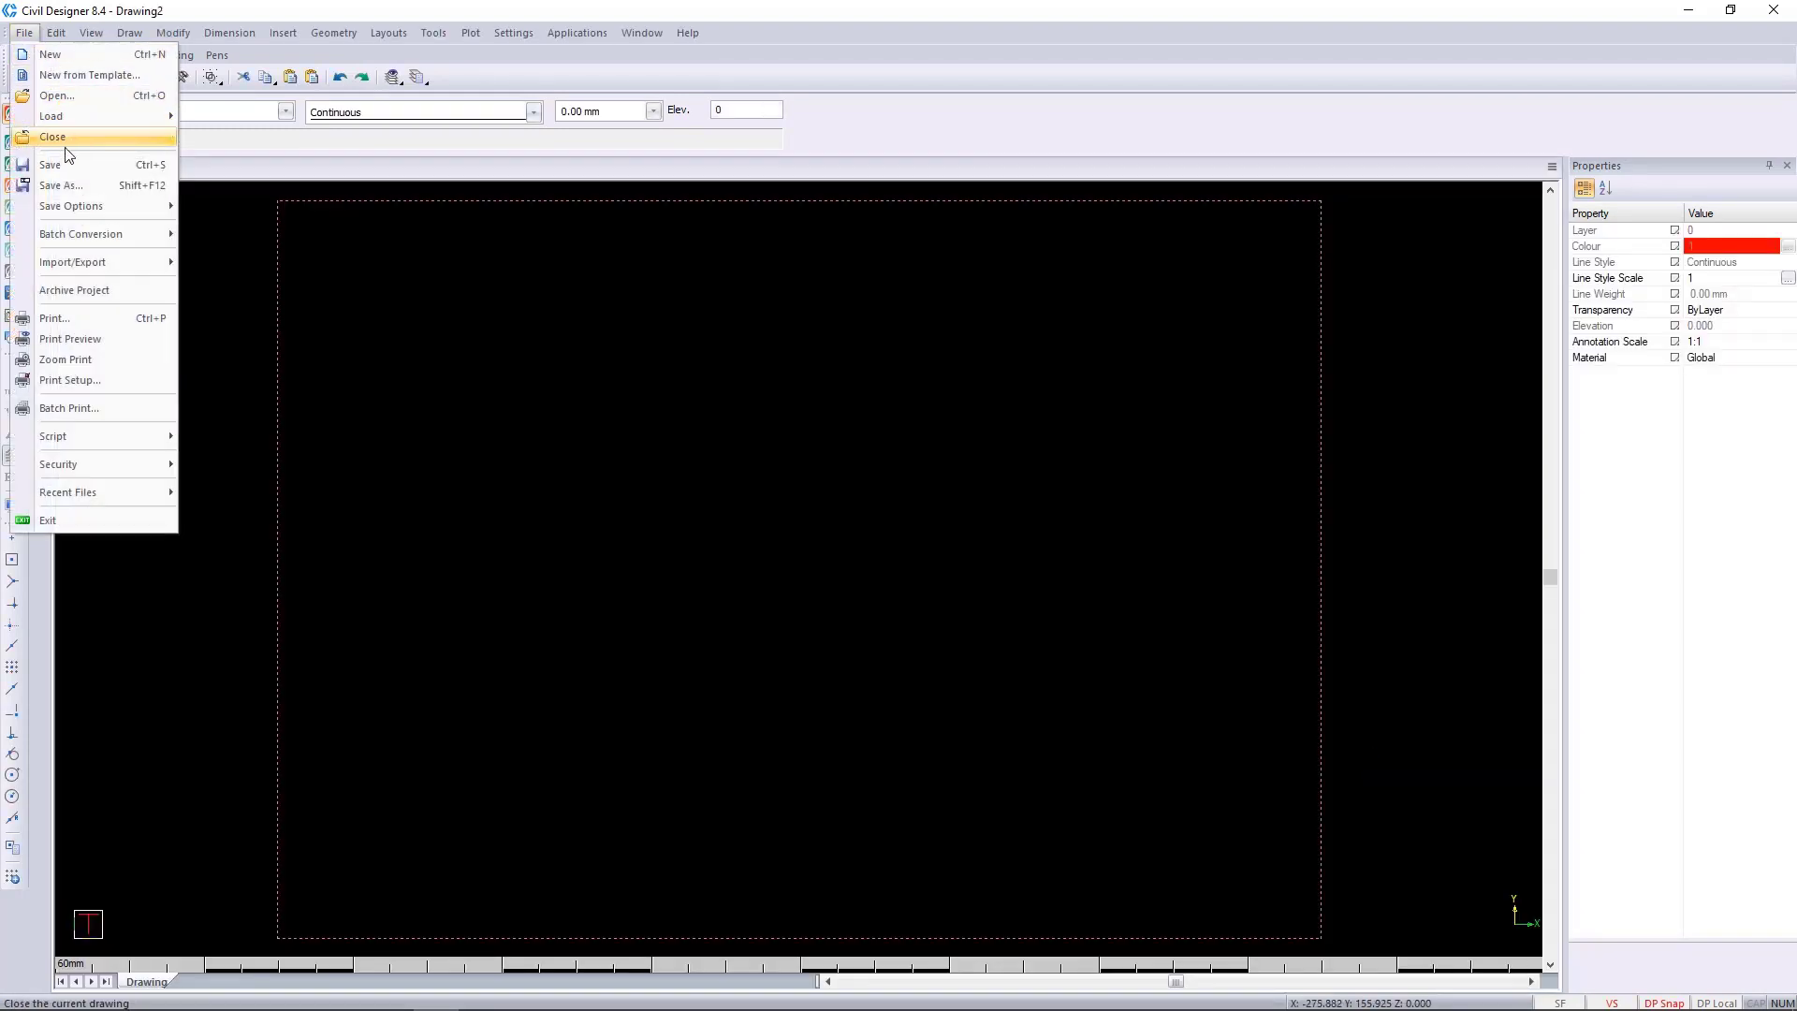
click(74, 290)
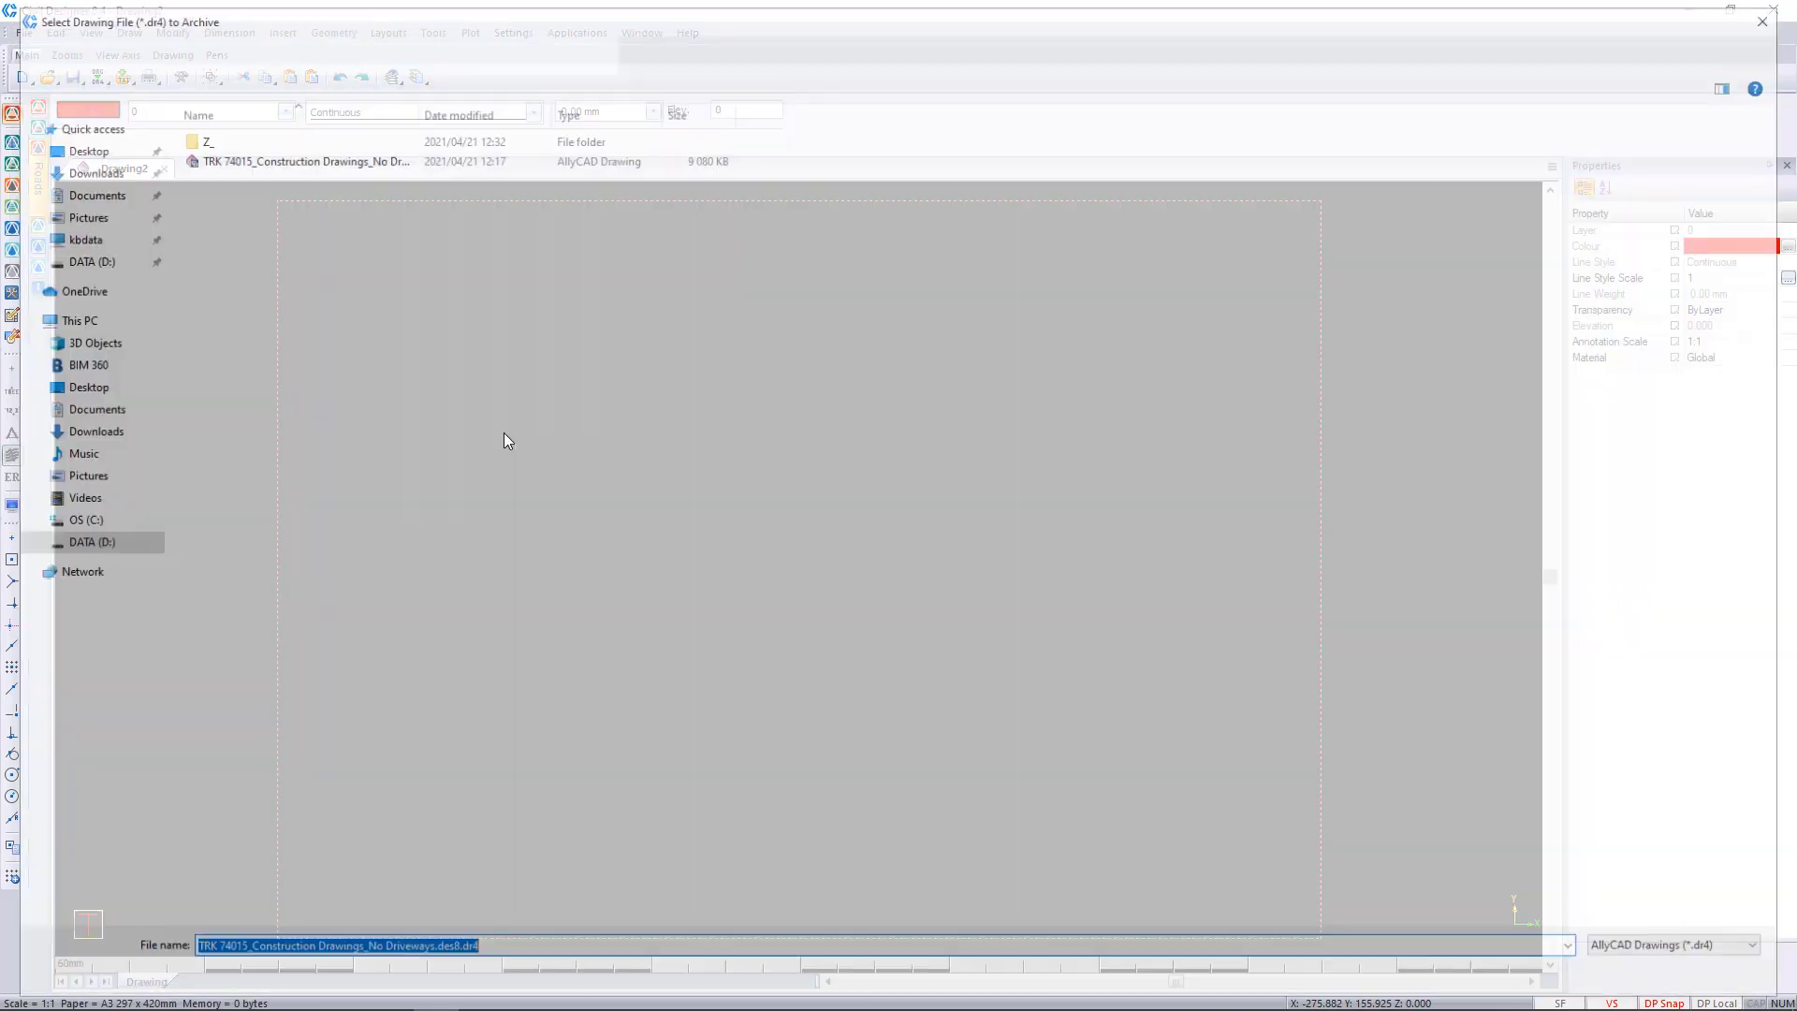
click(416, 49)
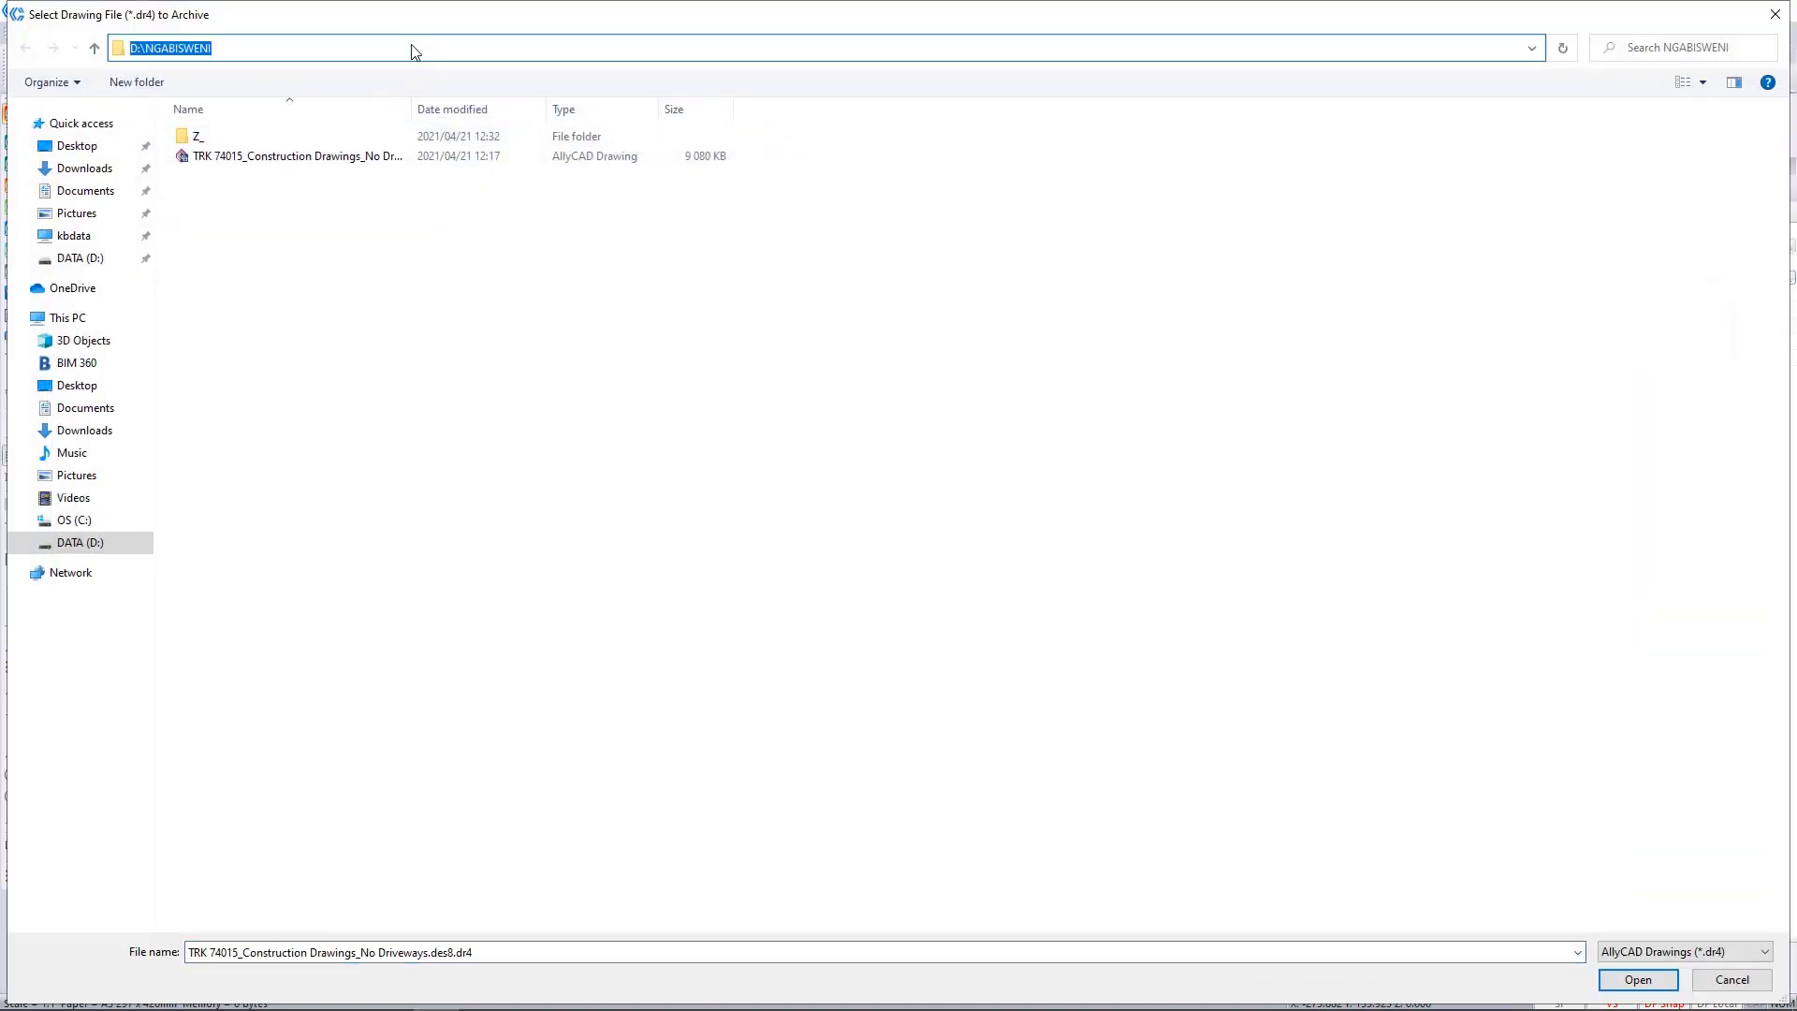
right_click(416, 49)
click(457, 125)
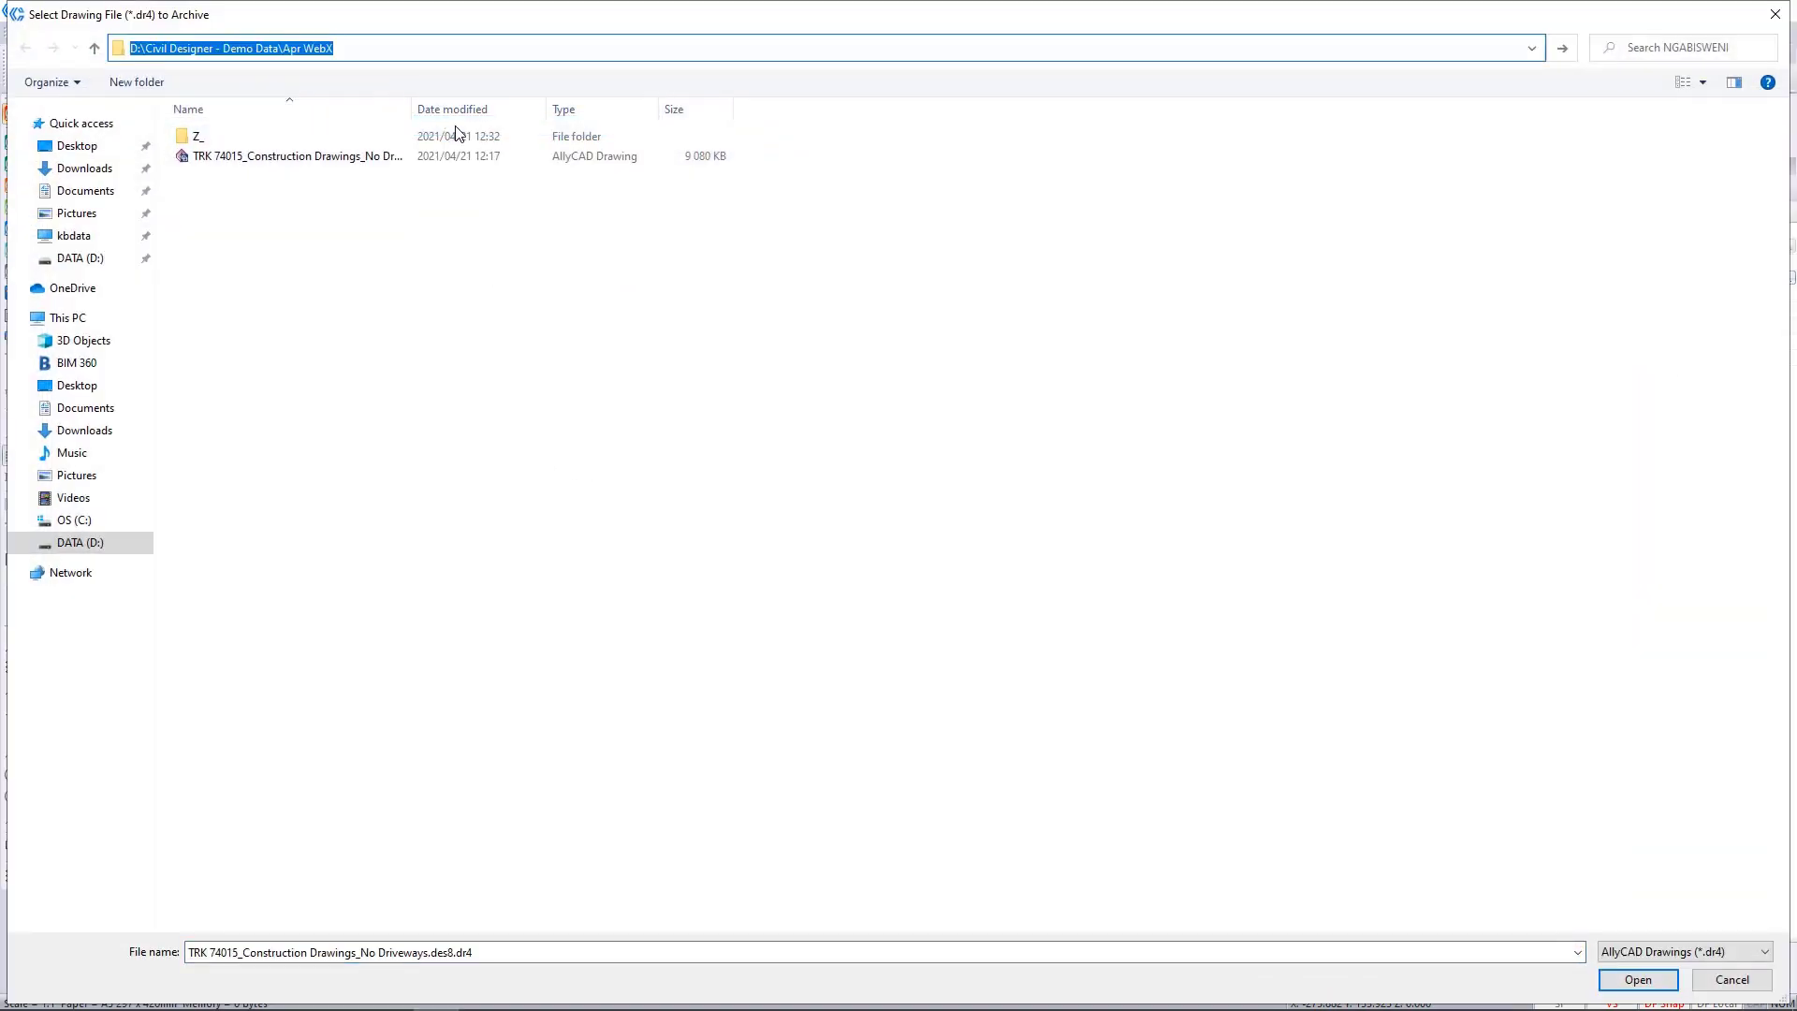
key(Return)
click(199, 140)
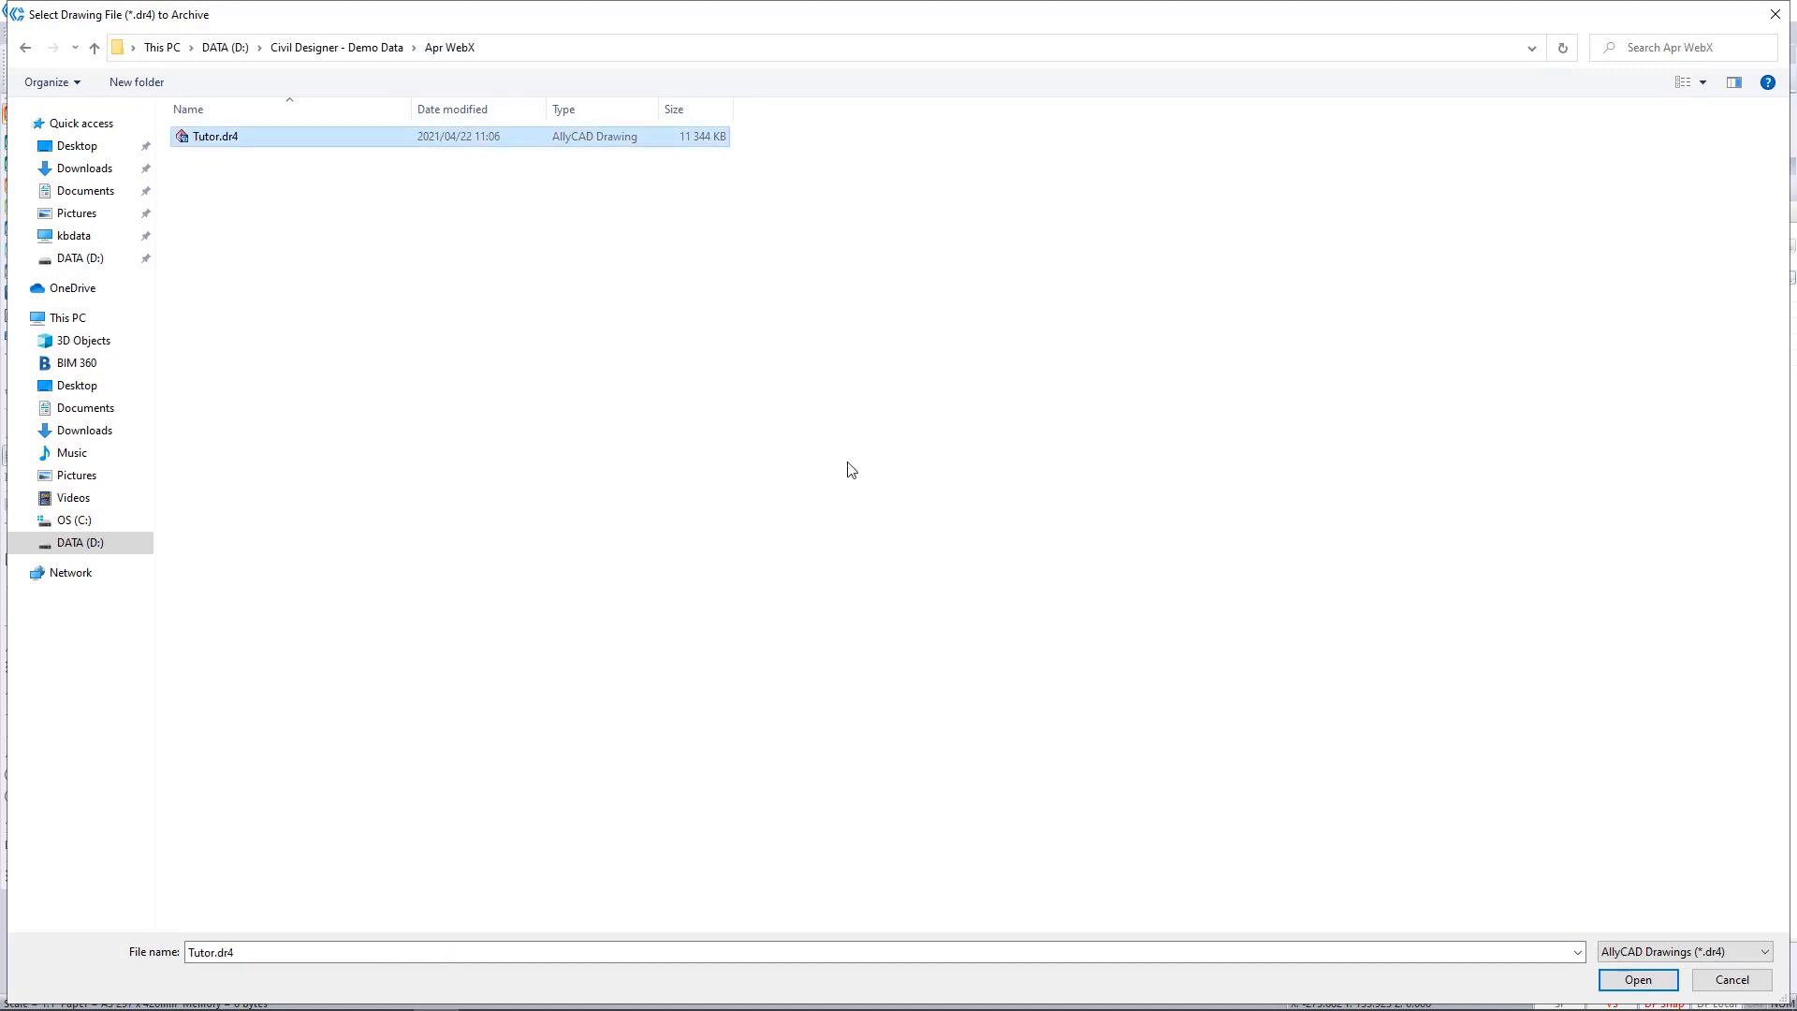
click(1628, 979)
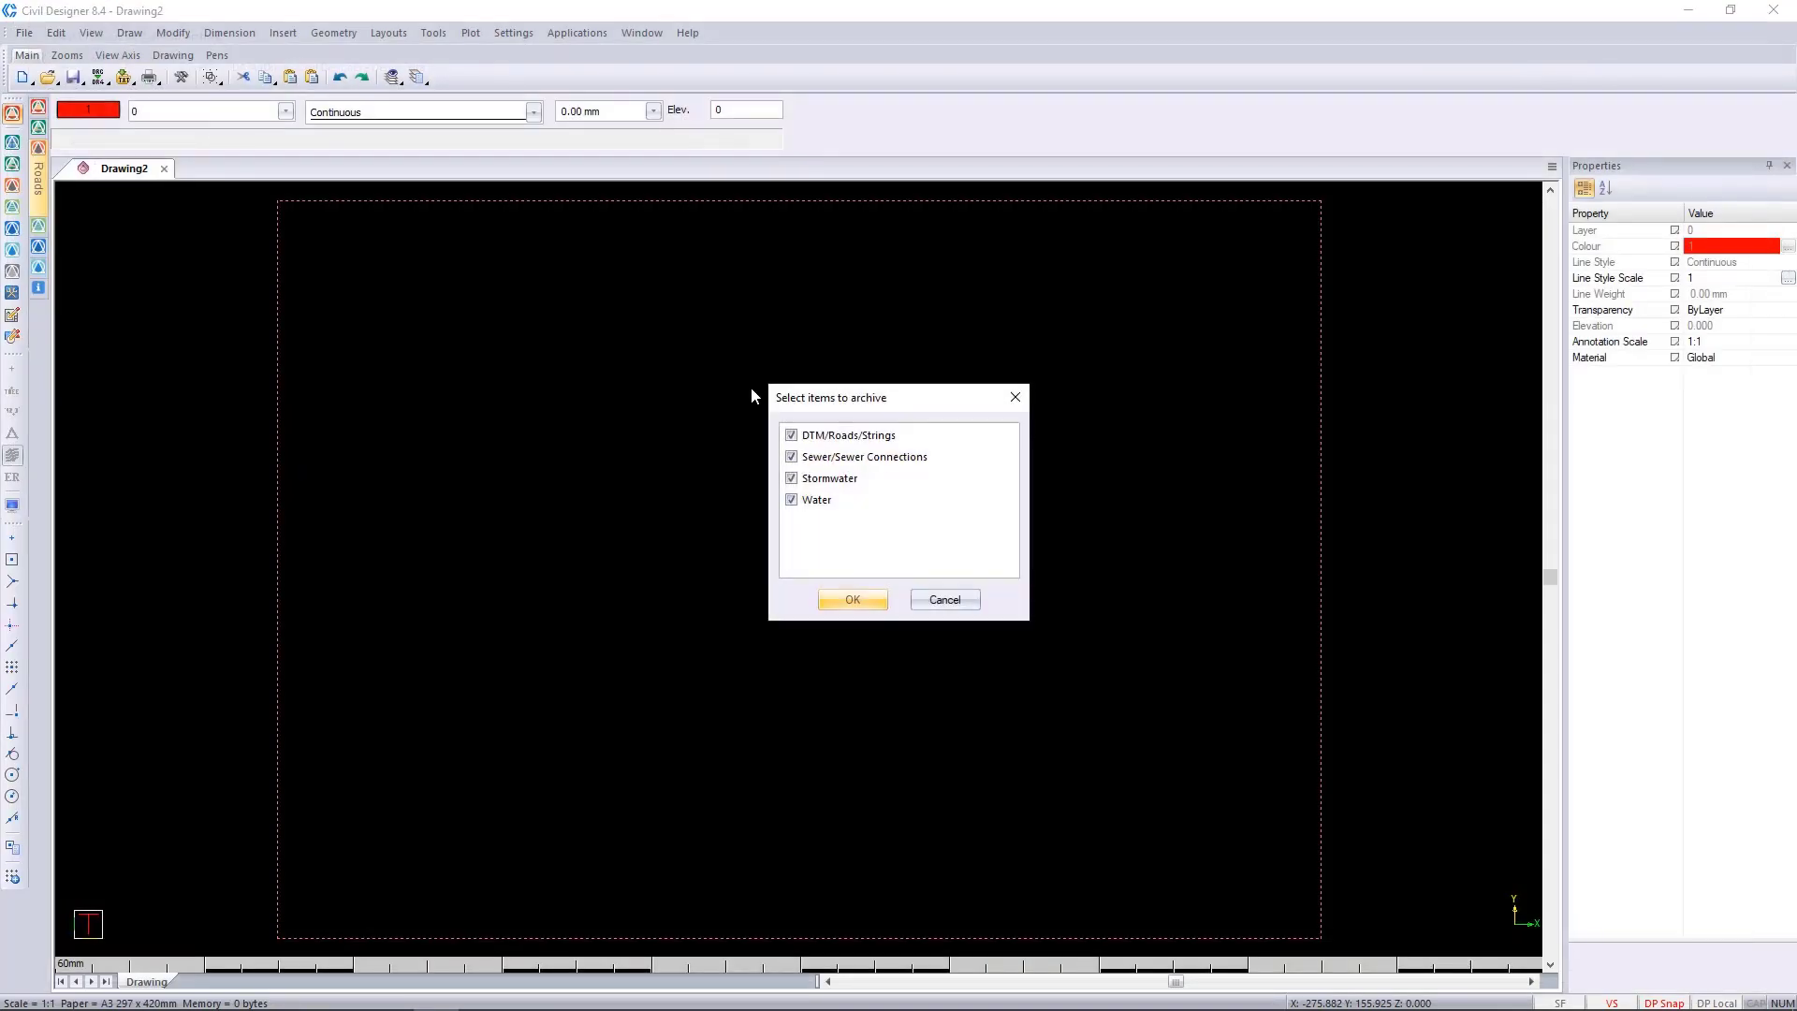
Archive the DTM/Roads/Strings, Sewer/Sewer Connections, Stormwater and Water items as For Suppport.zip in the Apr WebX folder.
click(852, 600)
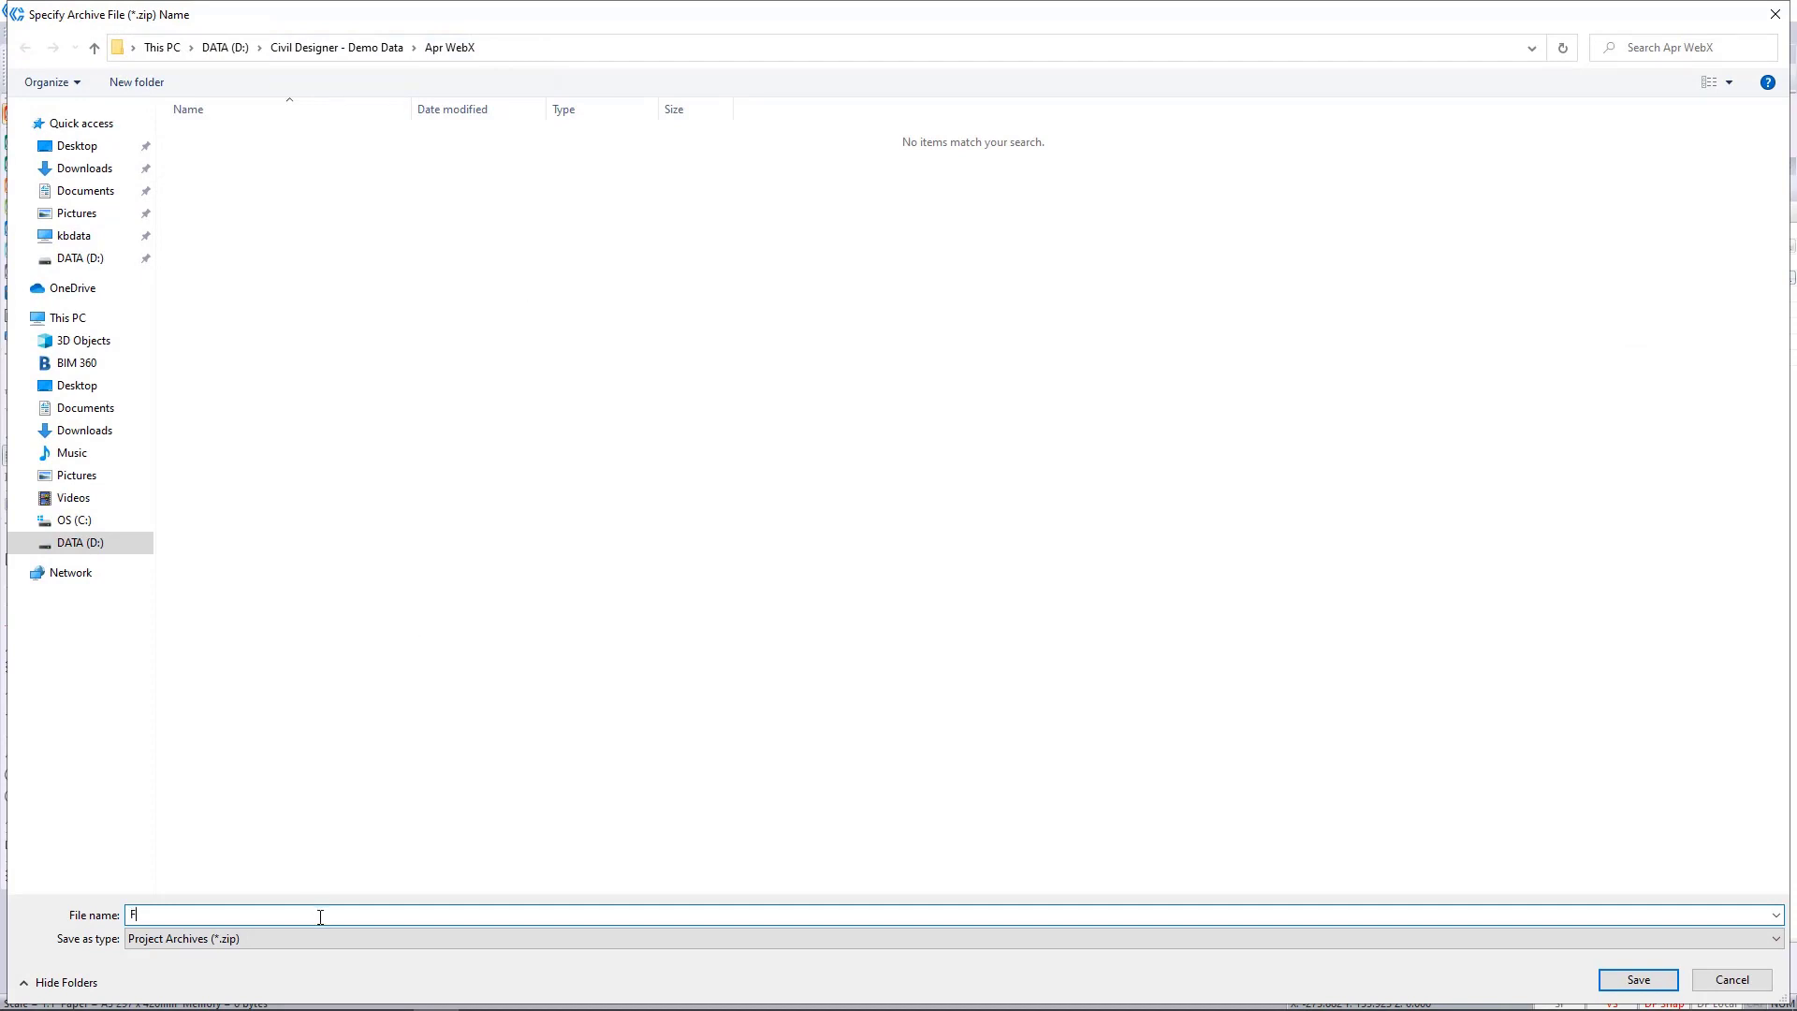
text(or Suppport)
click(1638, 978)
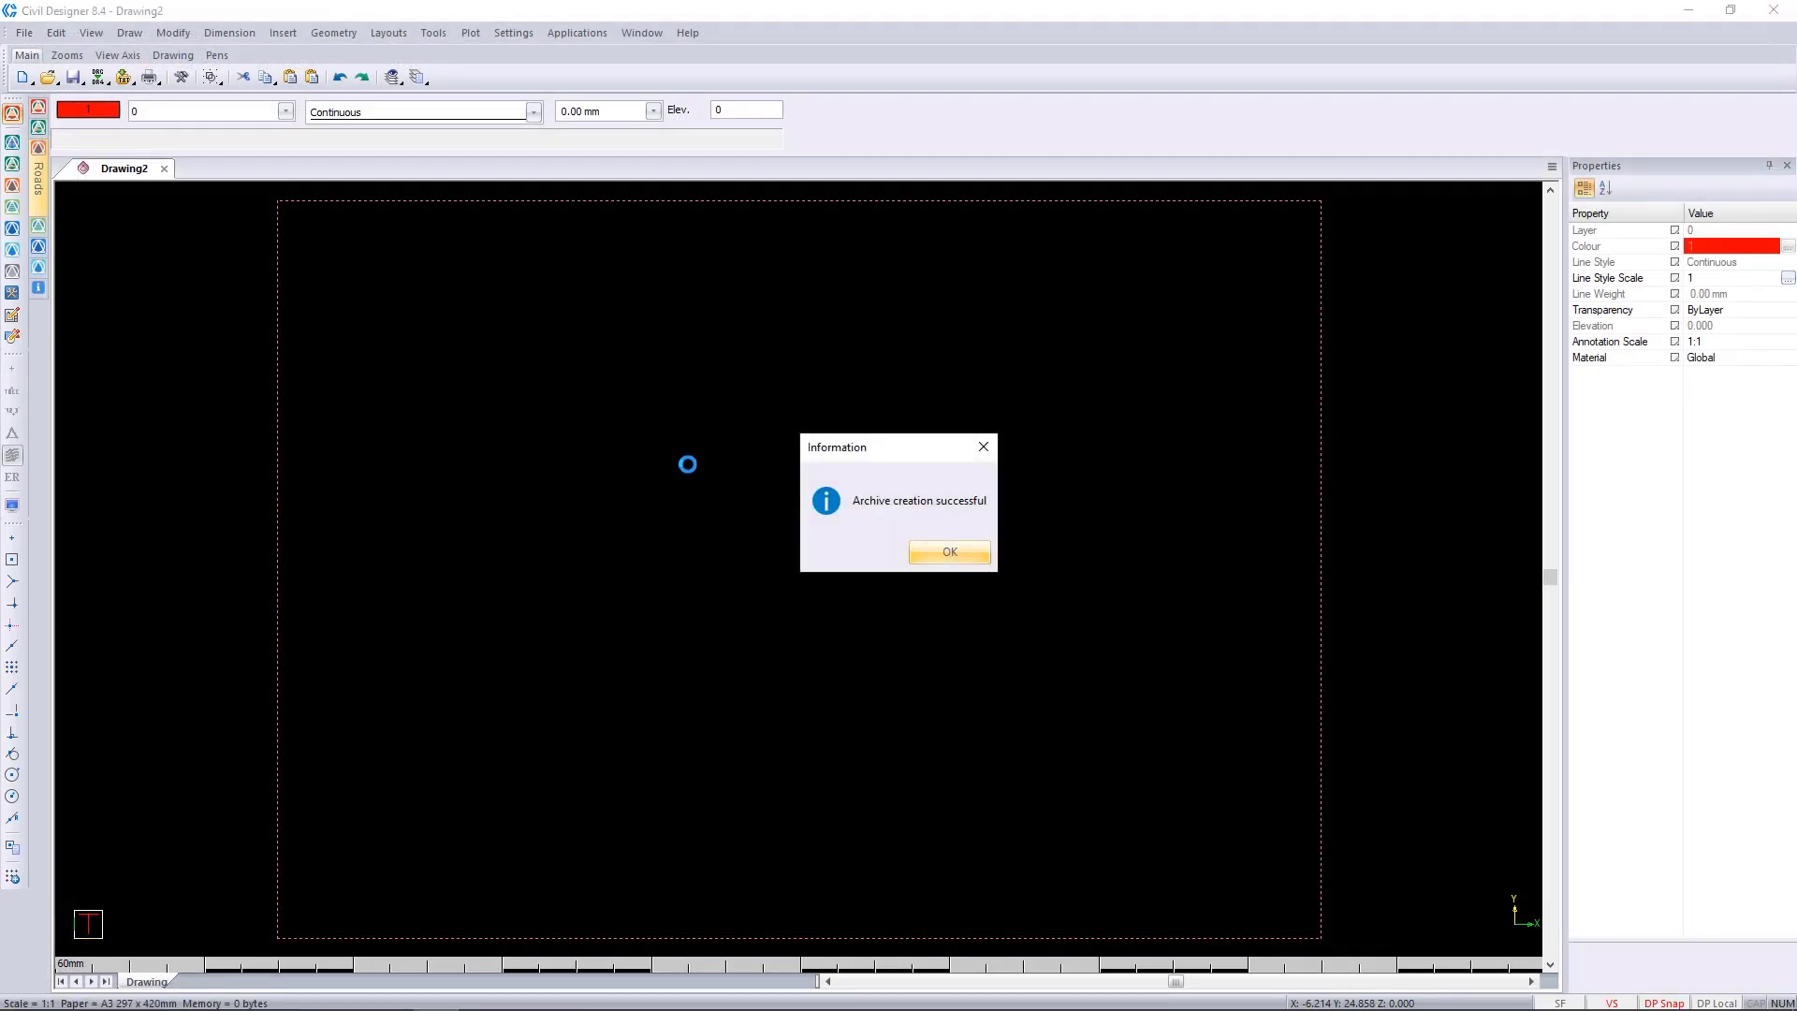
click(964, 554)
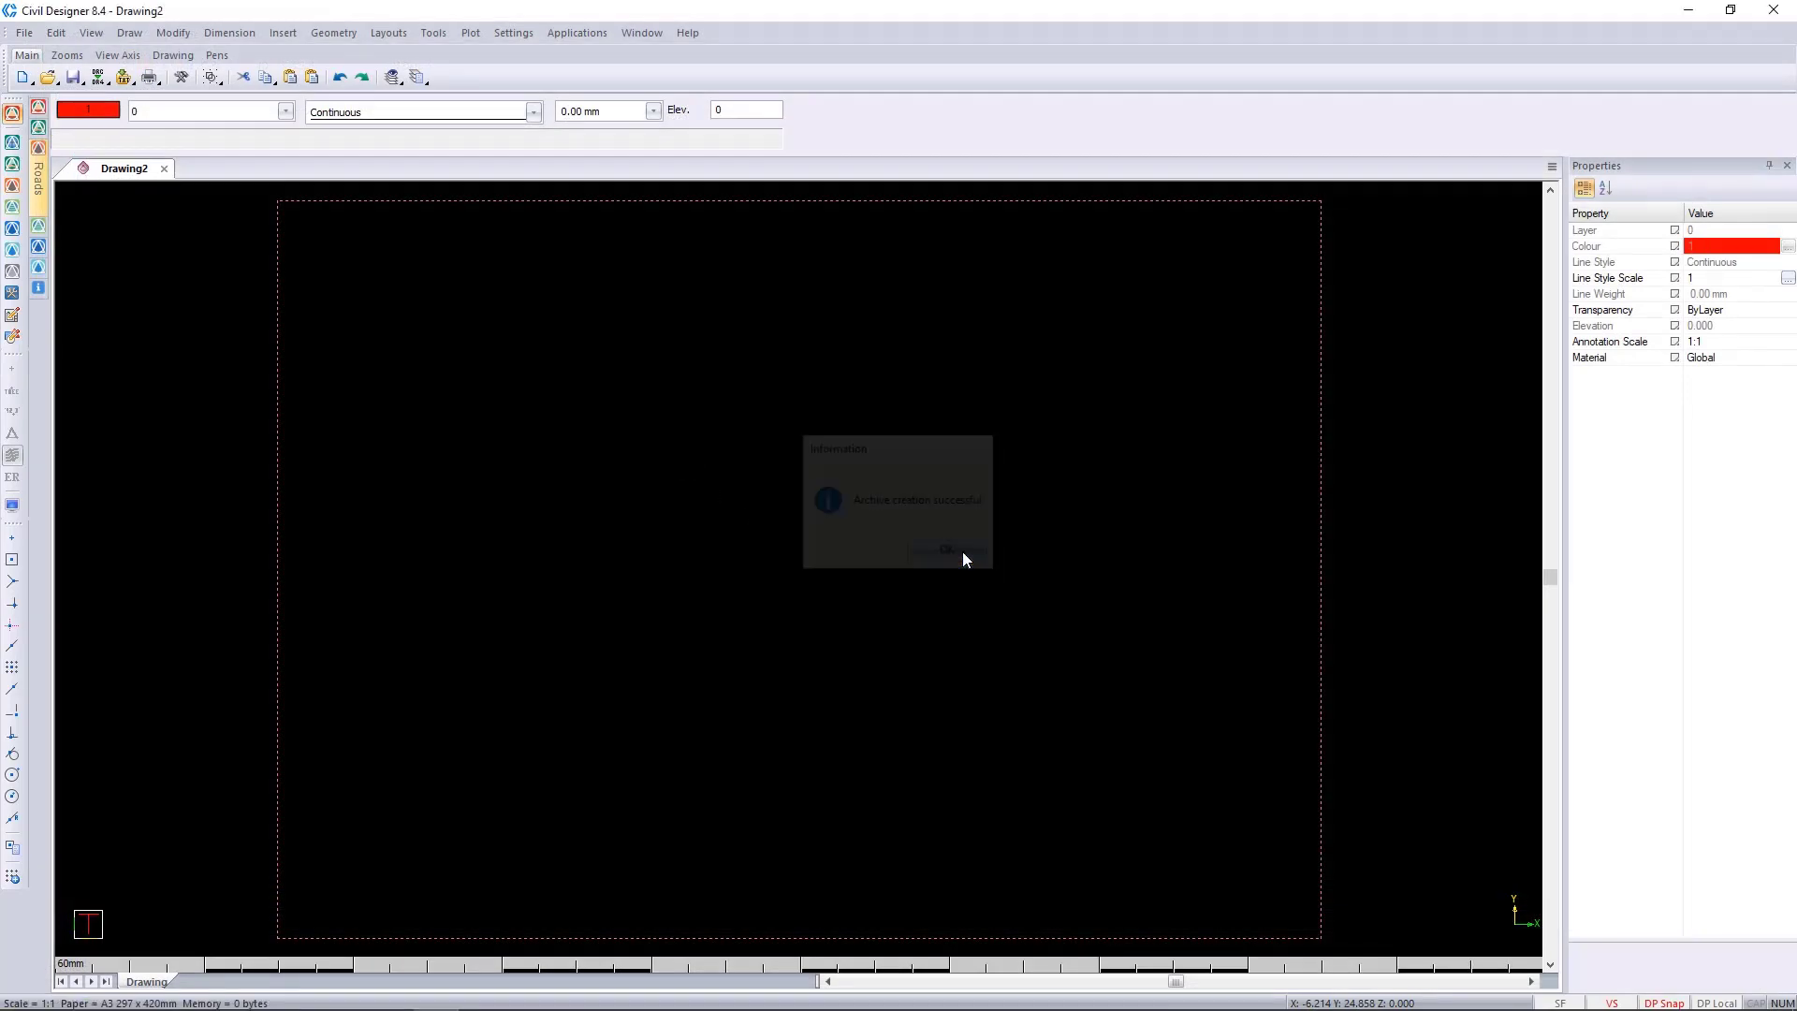
Open D:\Civil Designer - Demo Data\Apr WebX in File Explorer and select For Suppport.zip.
key(super+e)
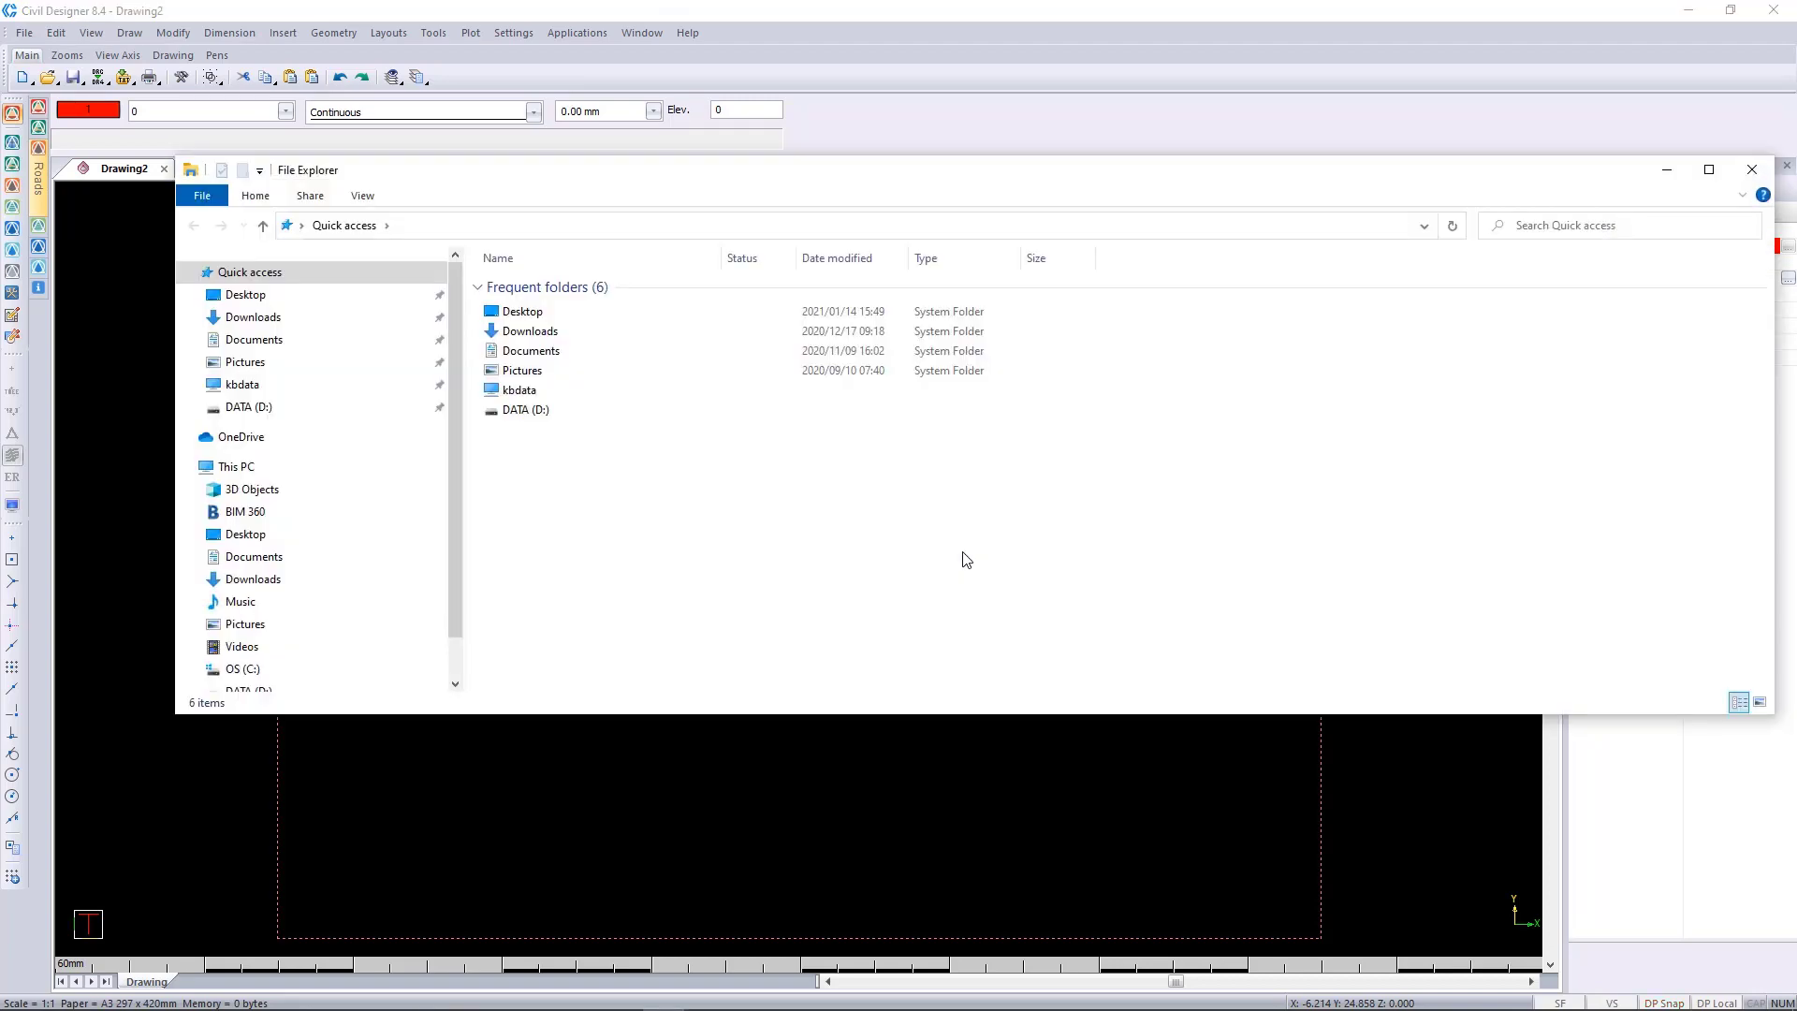
click(521, 228)
right_click(524, 227)
click(605, 306)
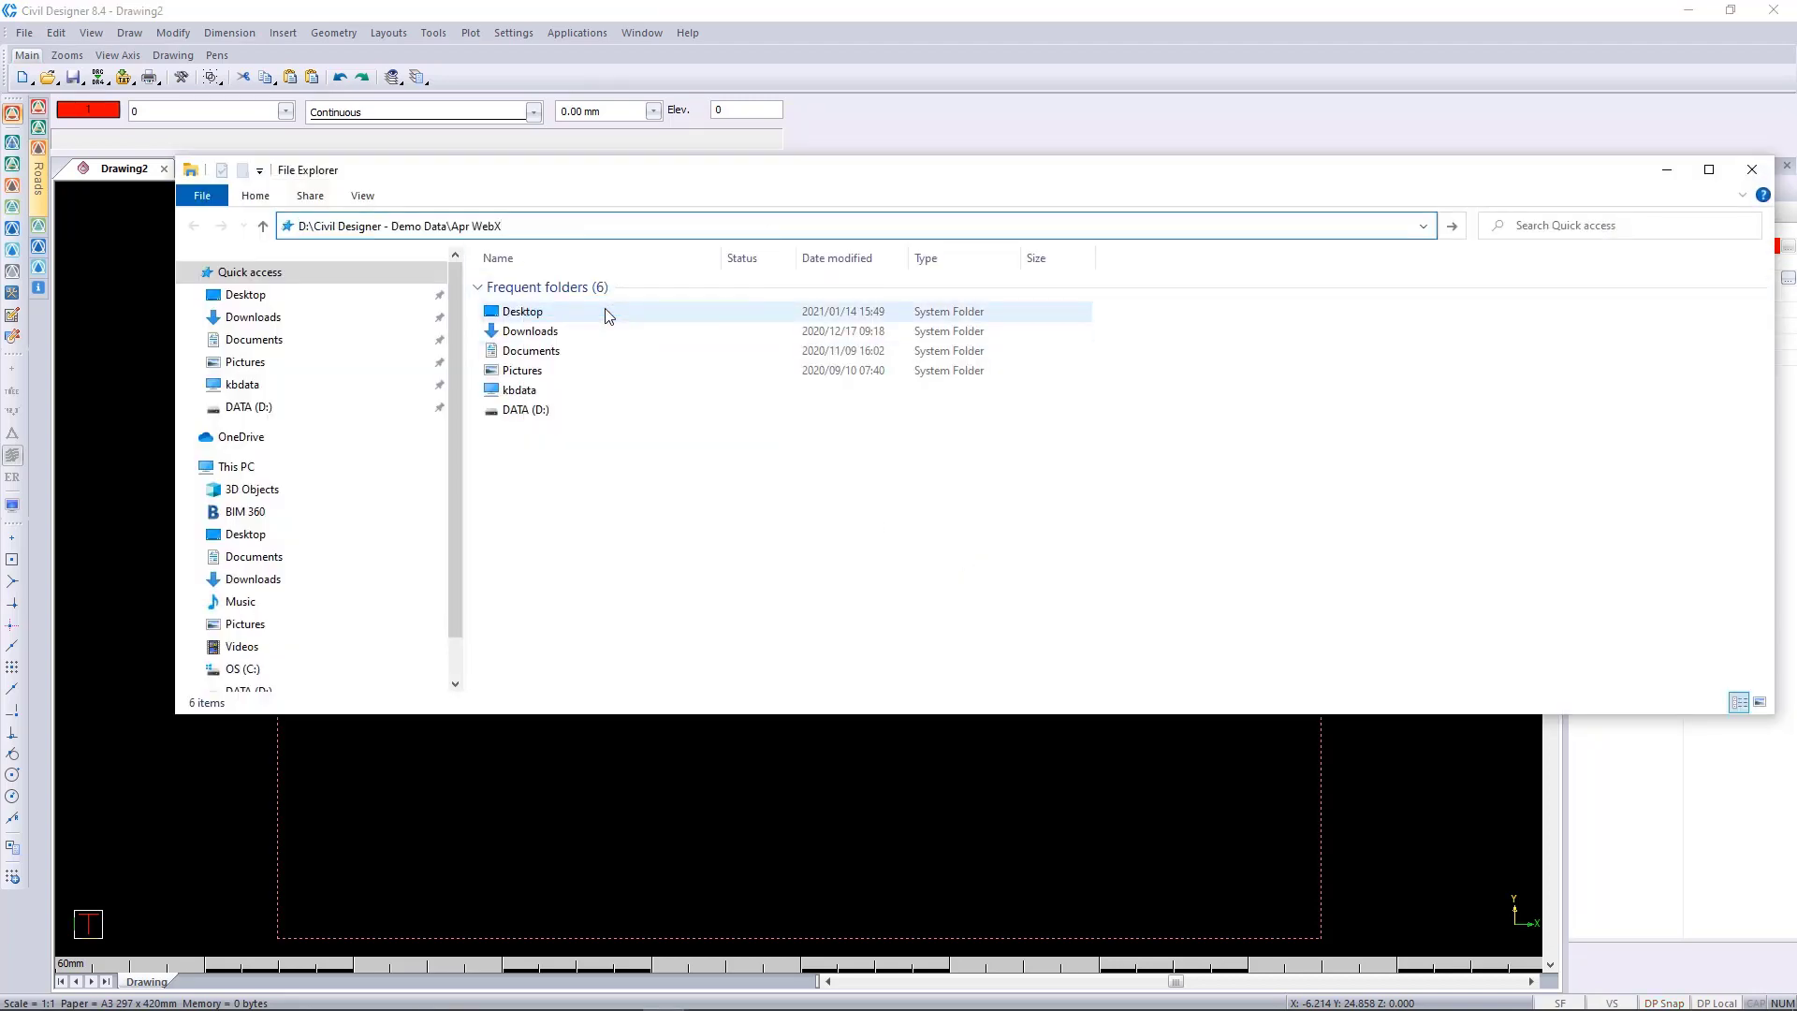
key(Return)
click(582, 284)
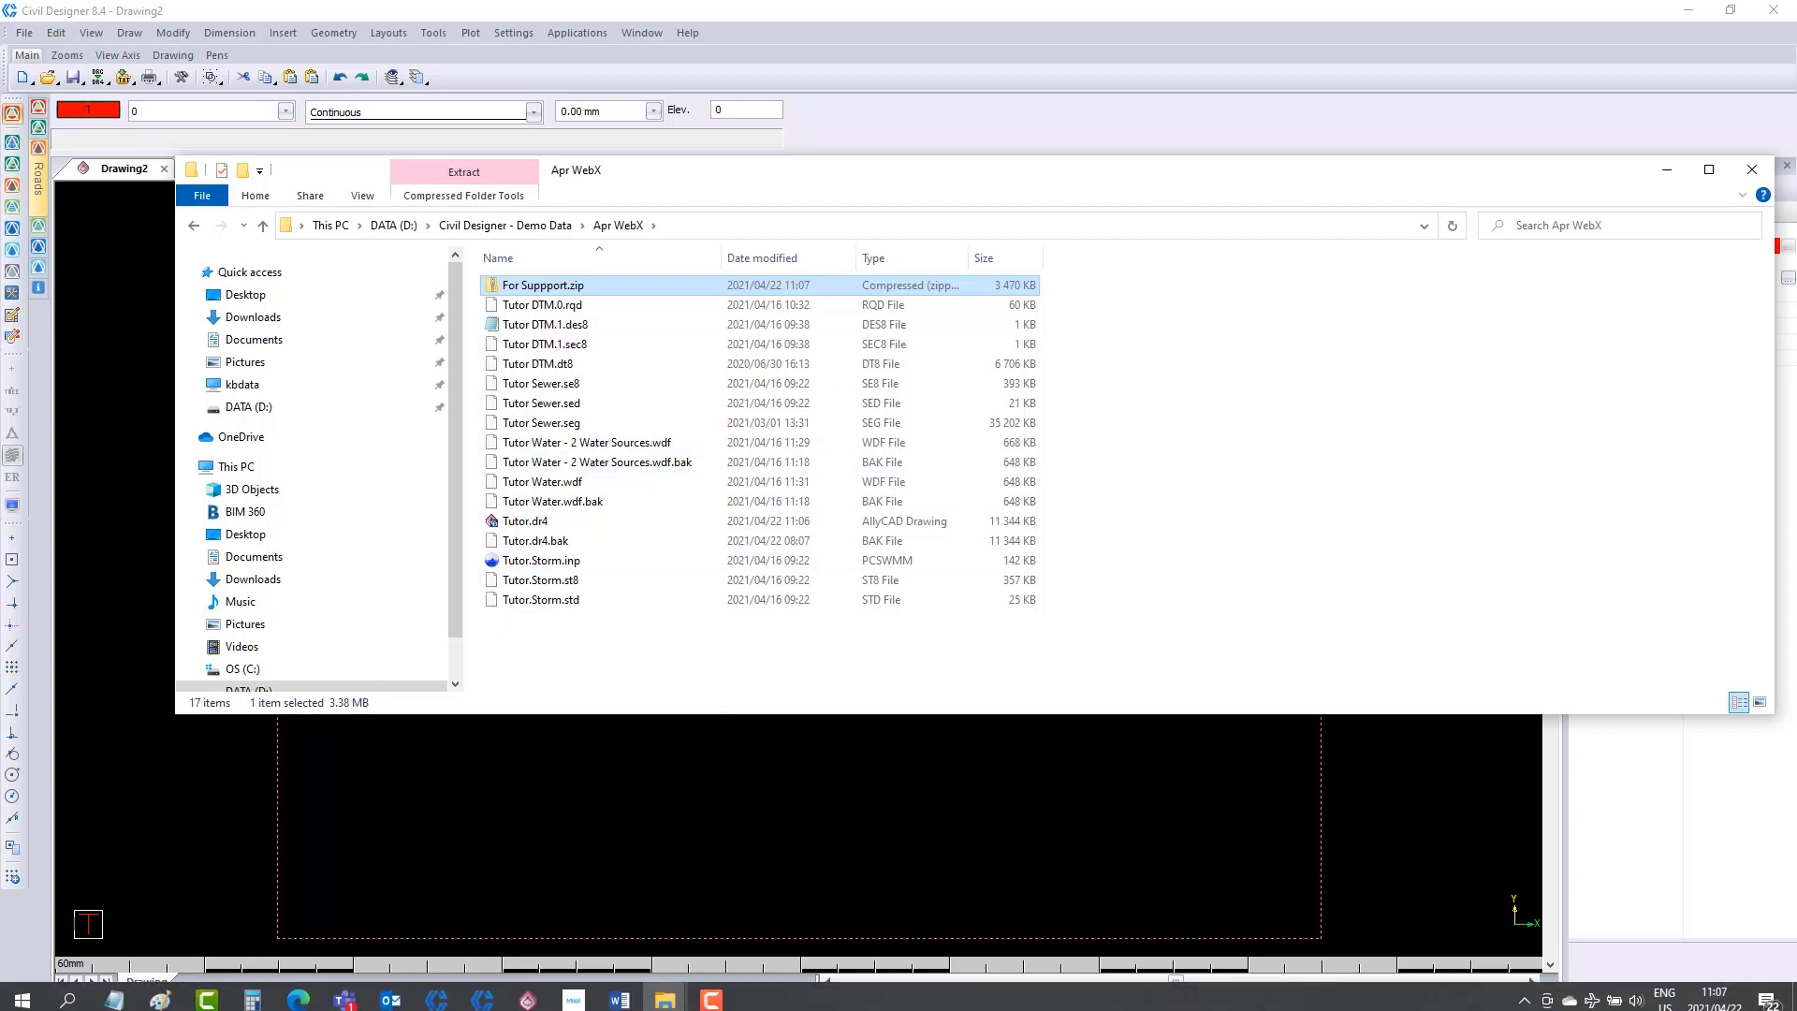
click(297, 994)
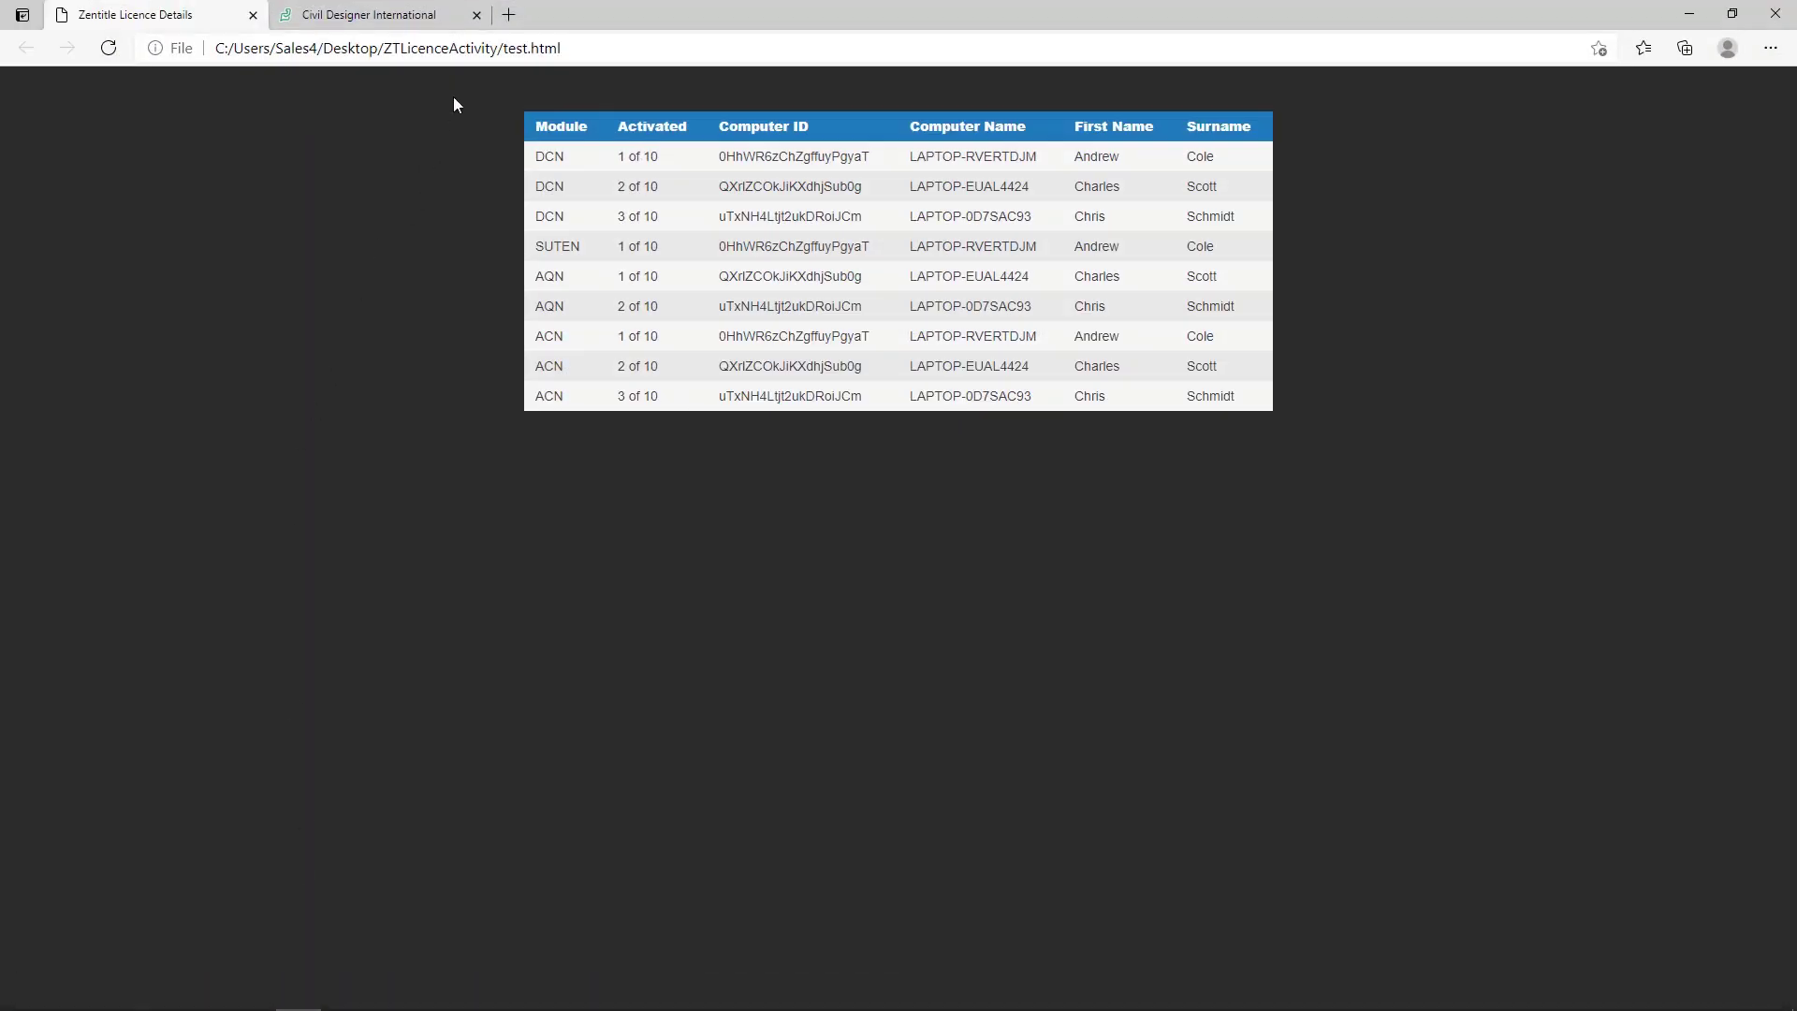
click(510, 15)
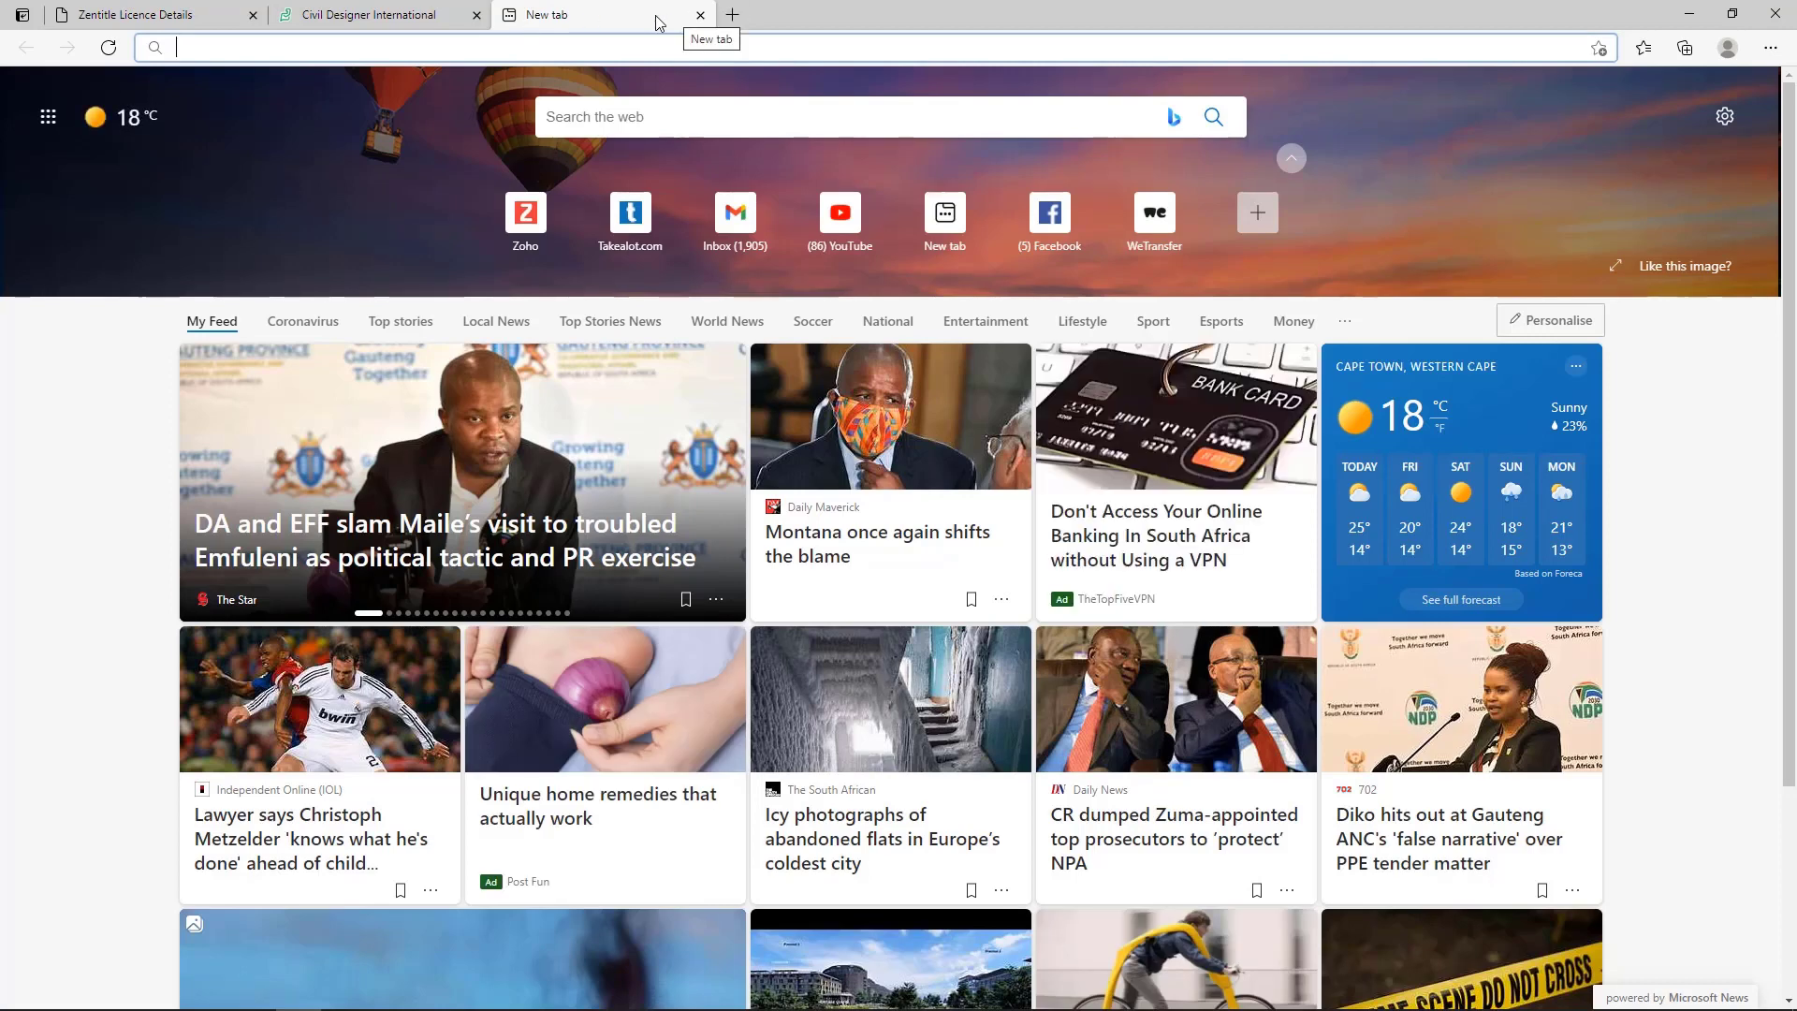
text(www.wetransfer.com)
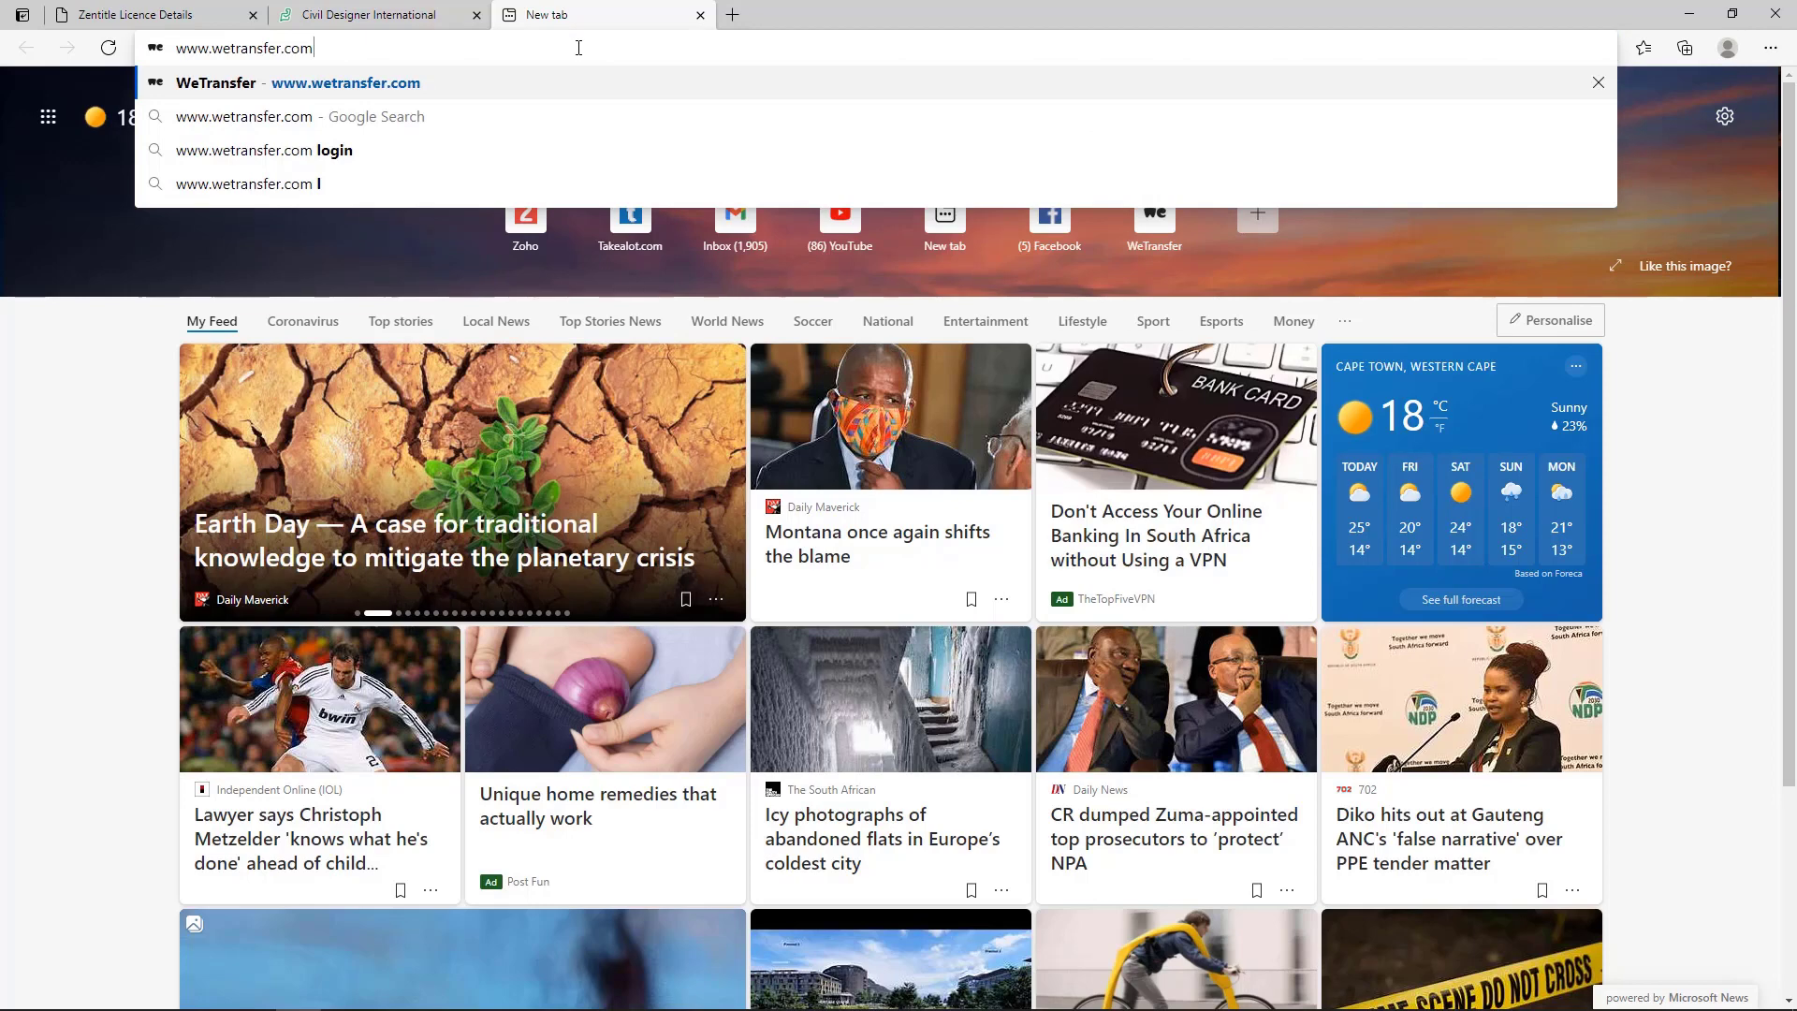
key(Return)
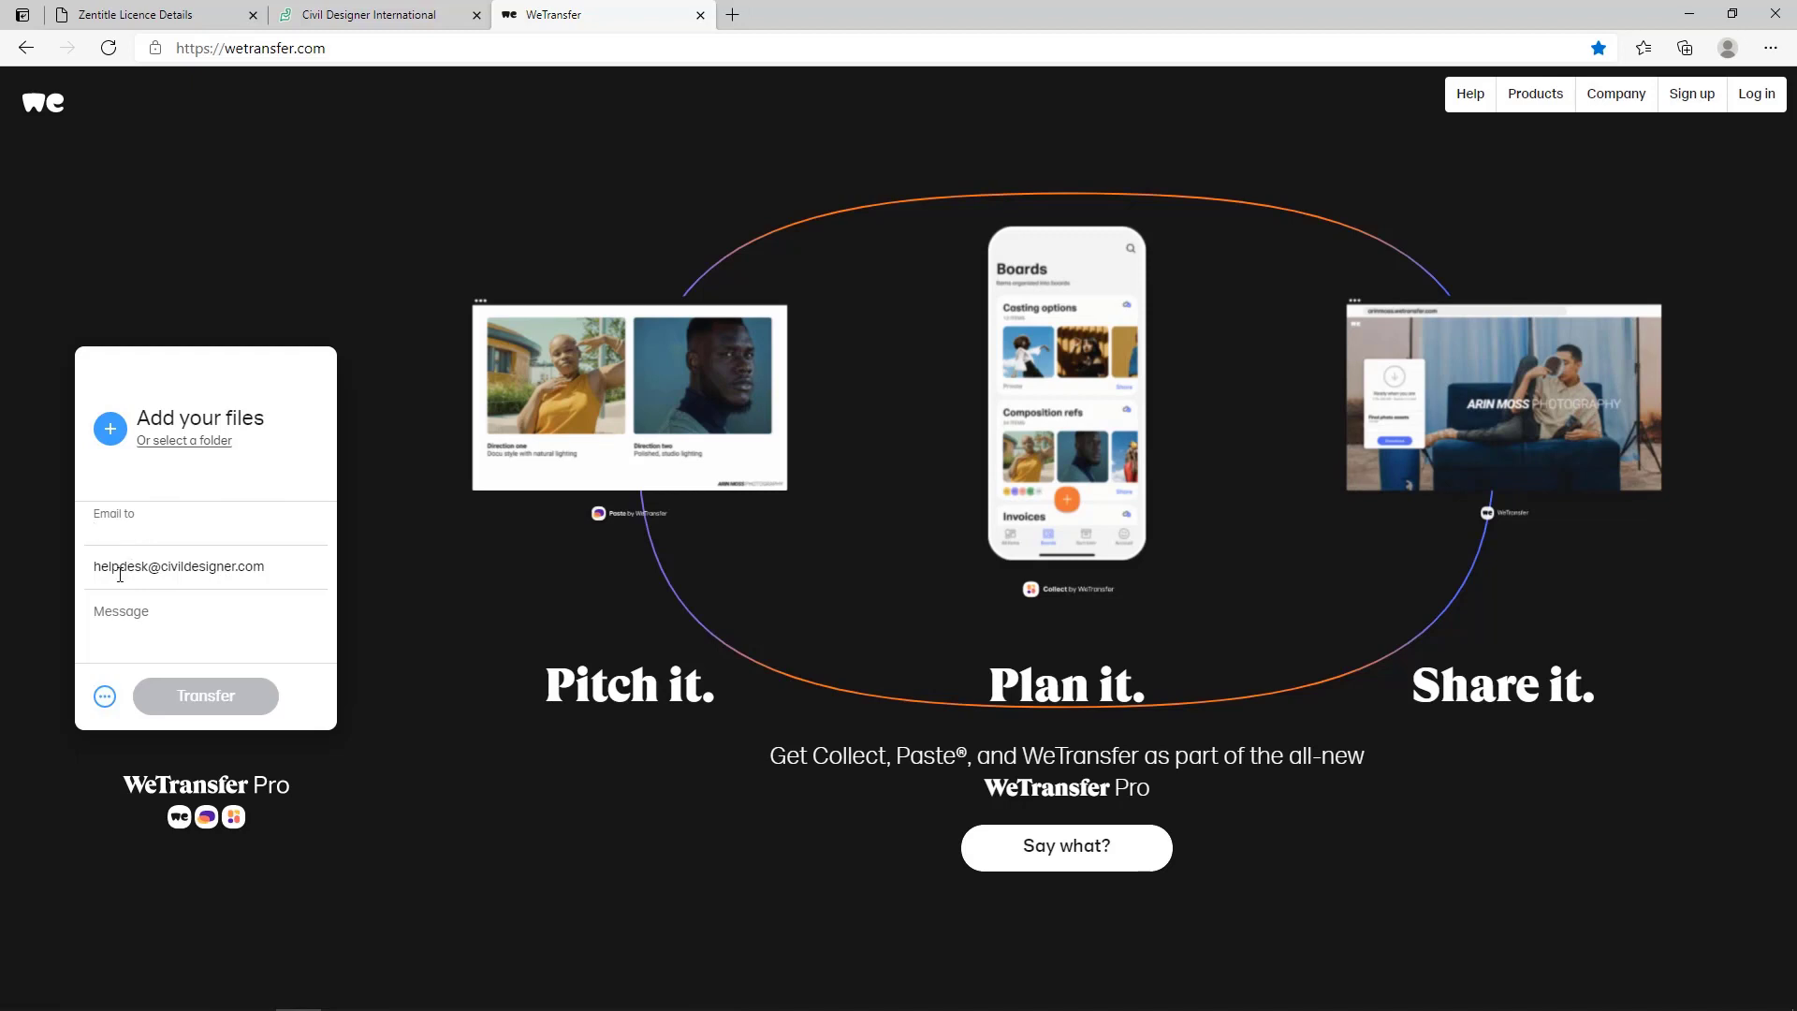
Set the WeTransfer upload to get a transfer link instead of sending an email, and collapse the transfer options.
click(105, 696)
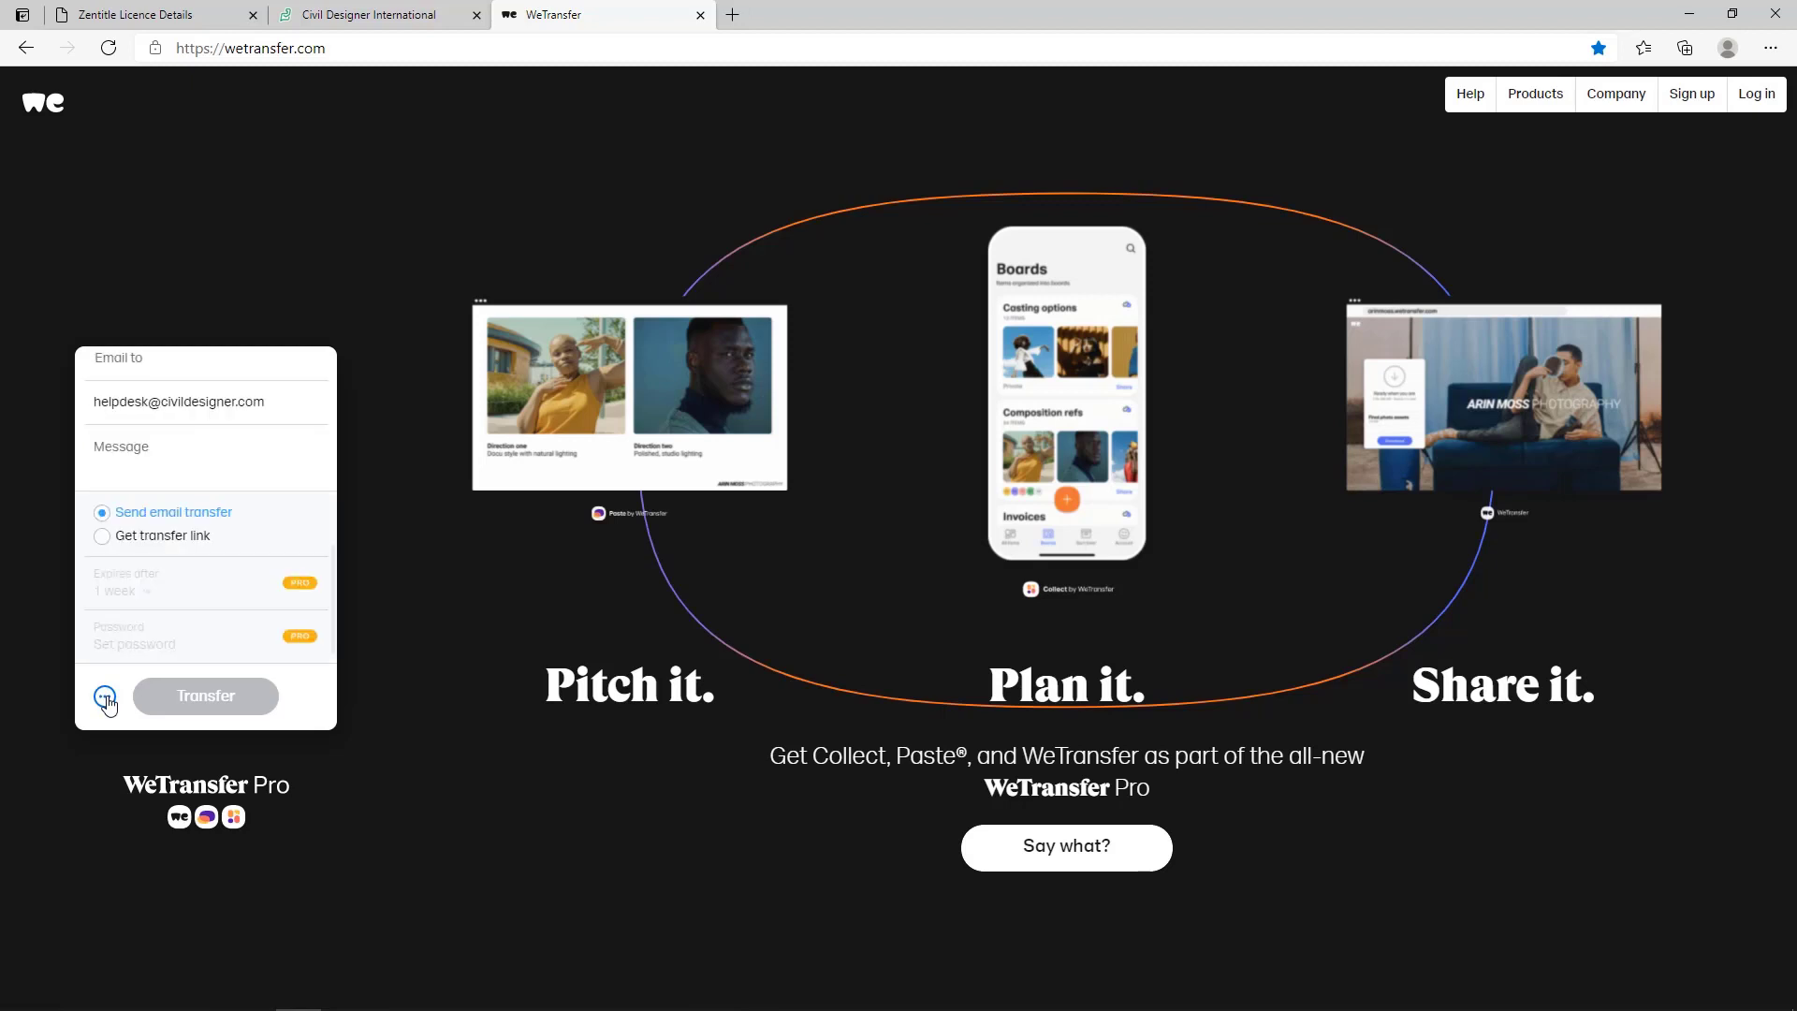
click(102, 536)
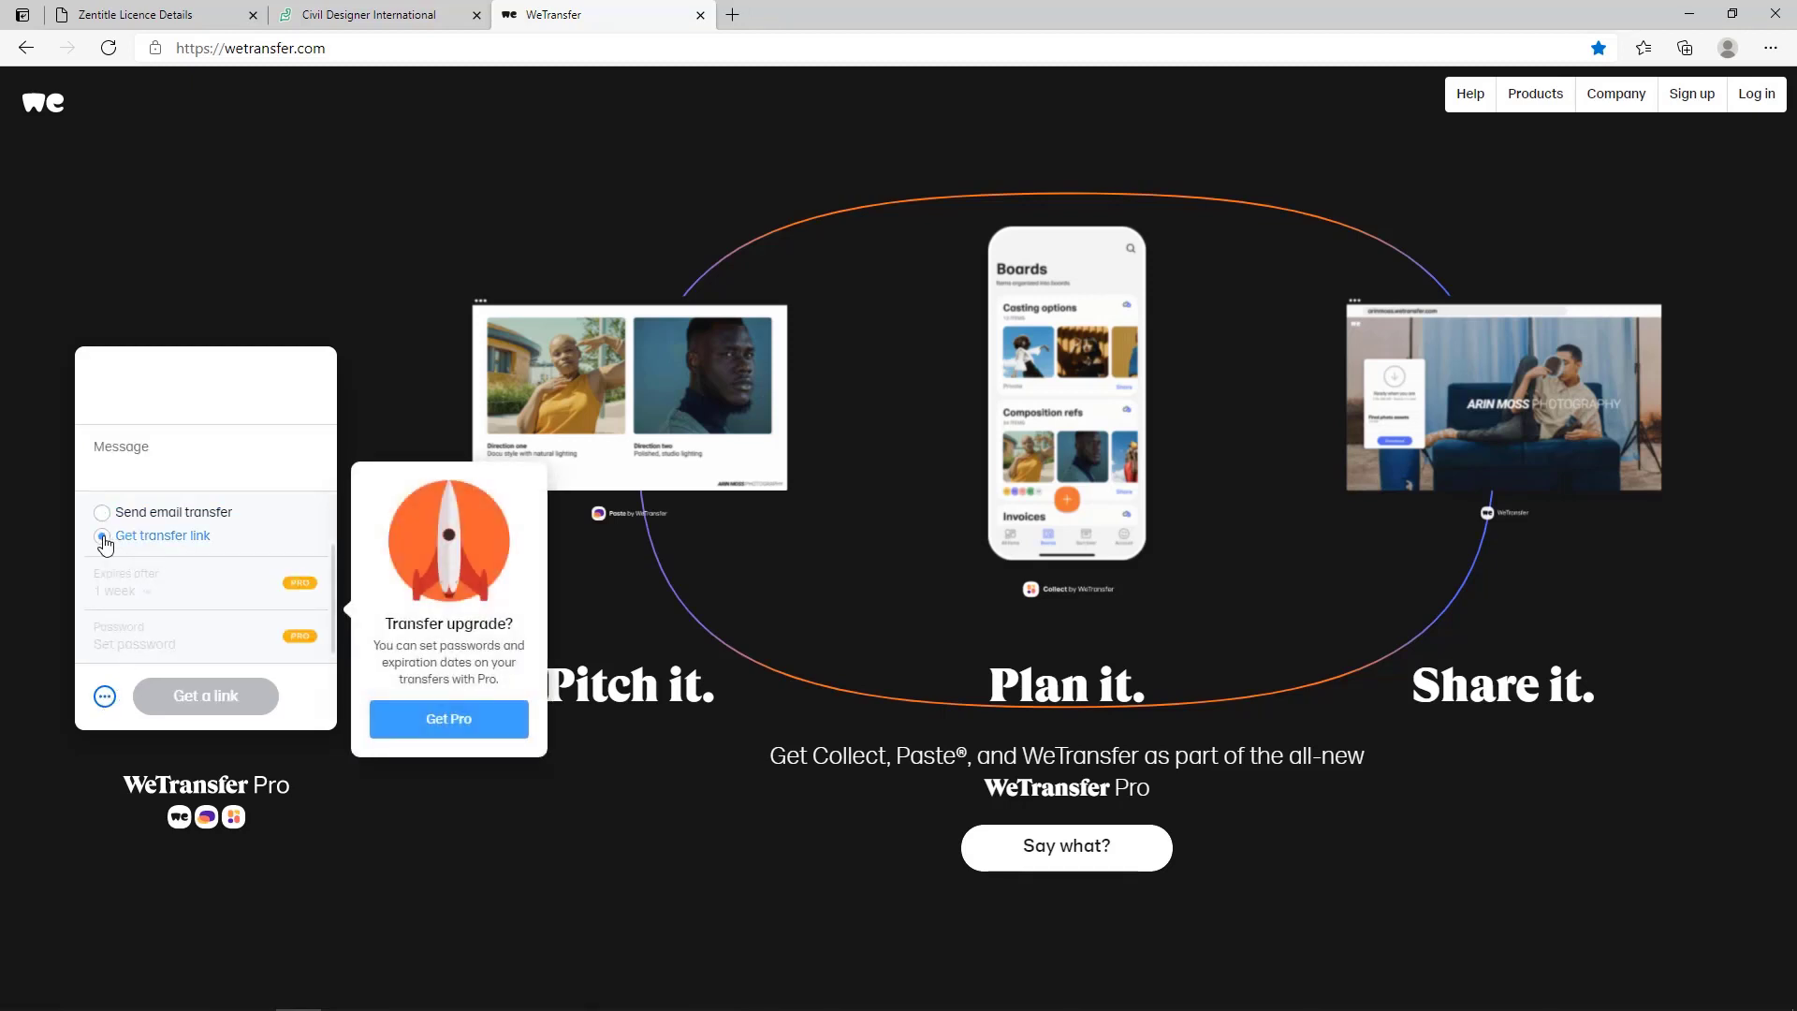
click(105, 698)
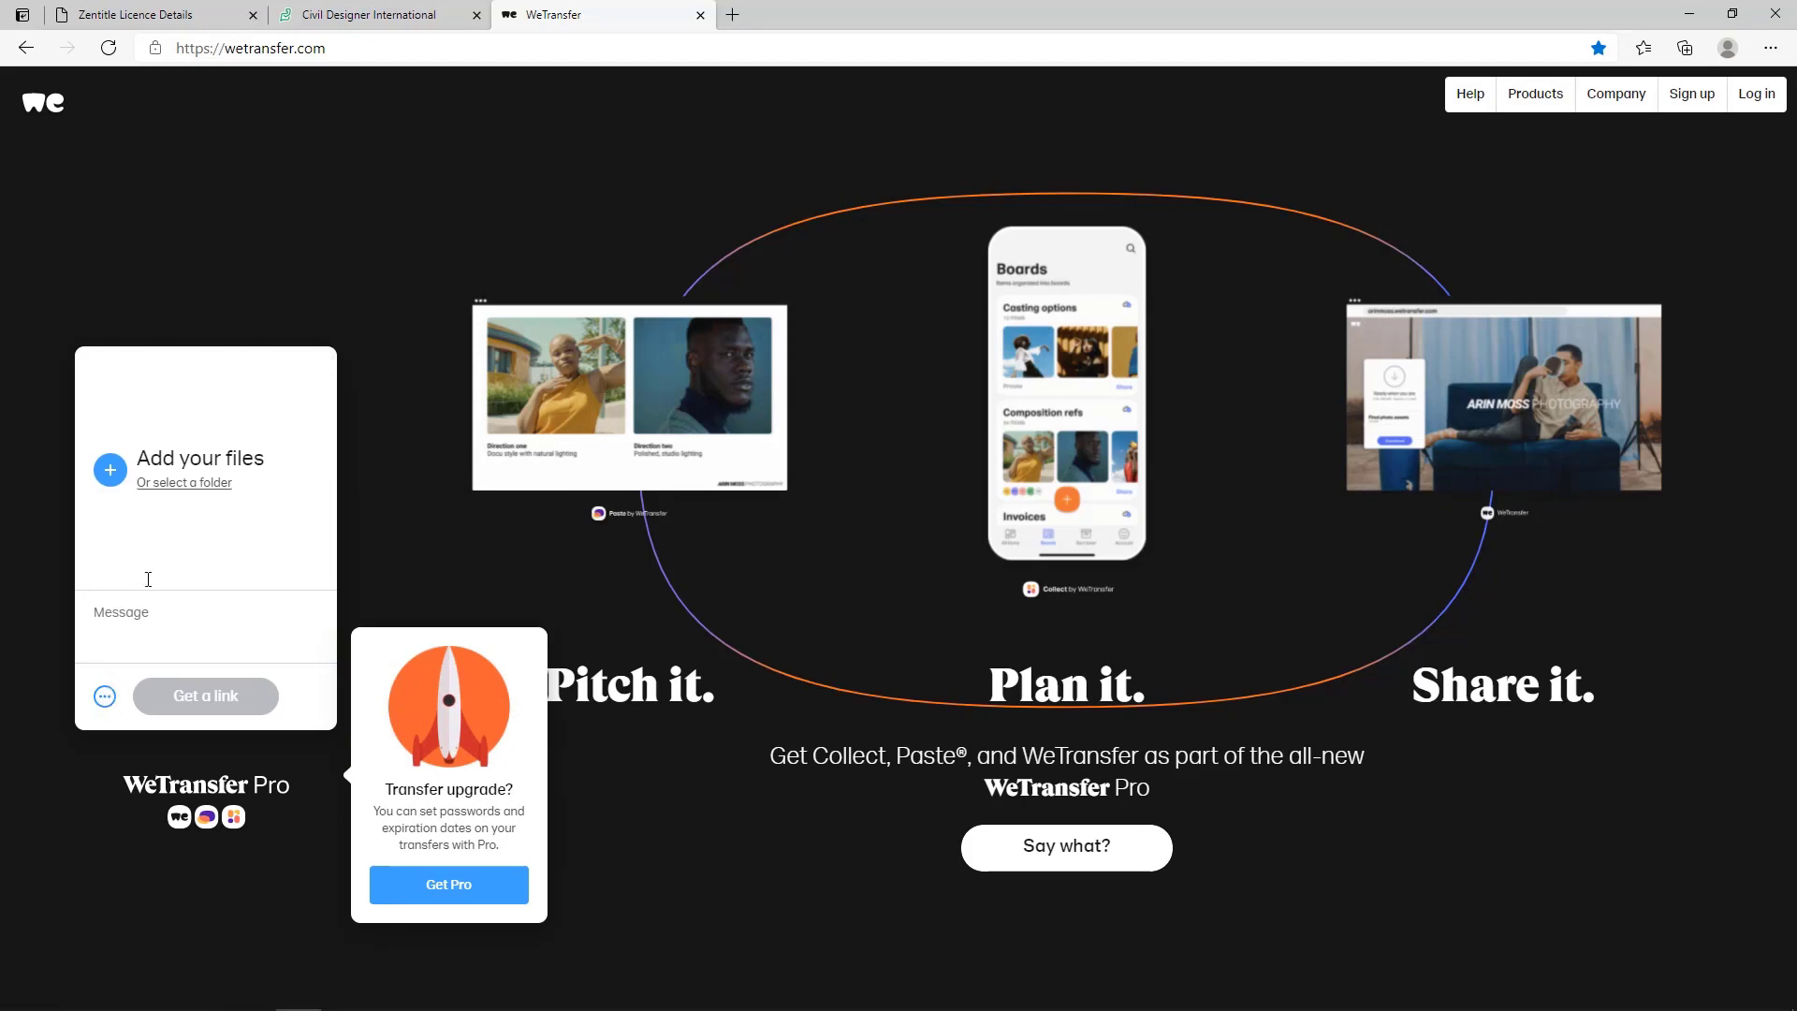
Add For Suppport.zip from D:\Civil Designer - Demo Data\Apr WebX to the transfer and generate its download link.
click(111, 470)
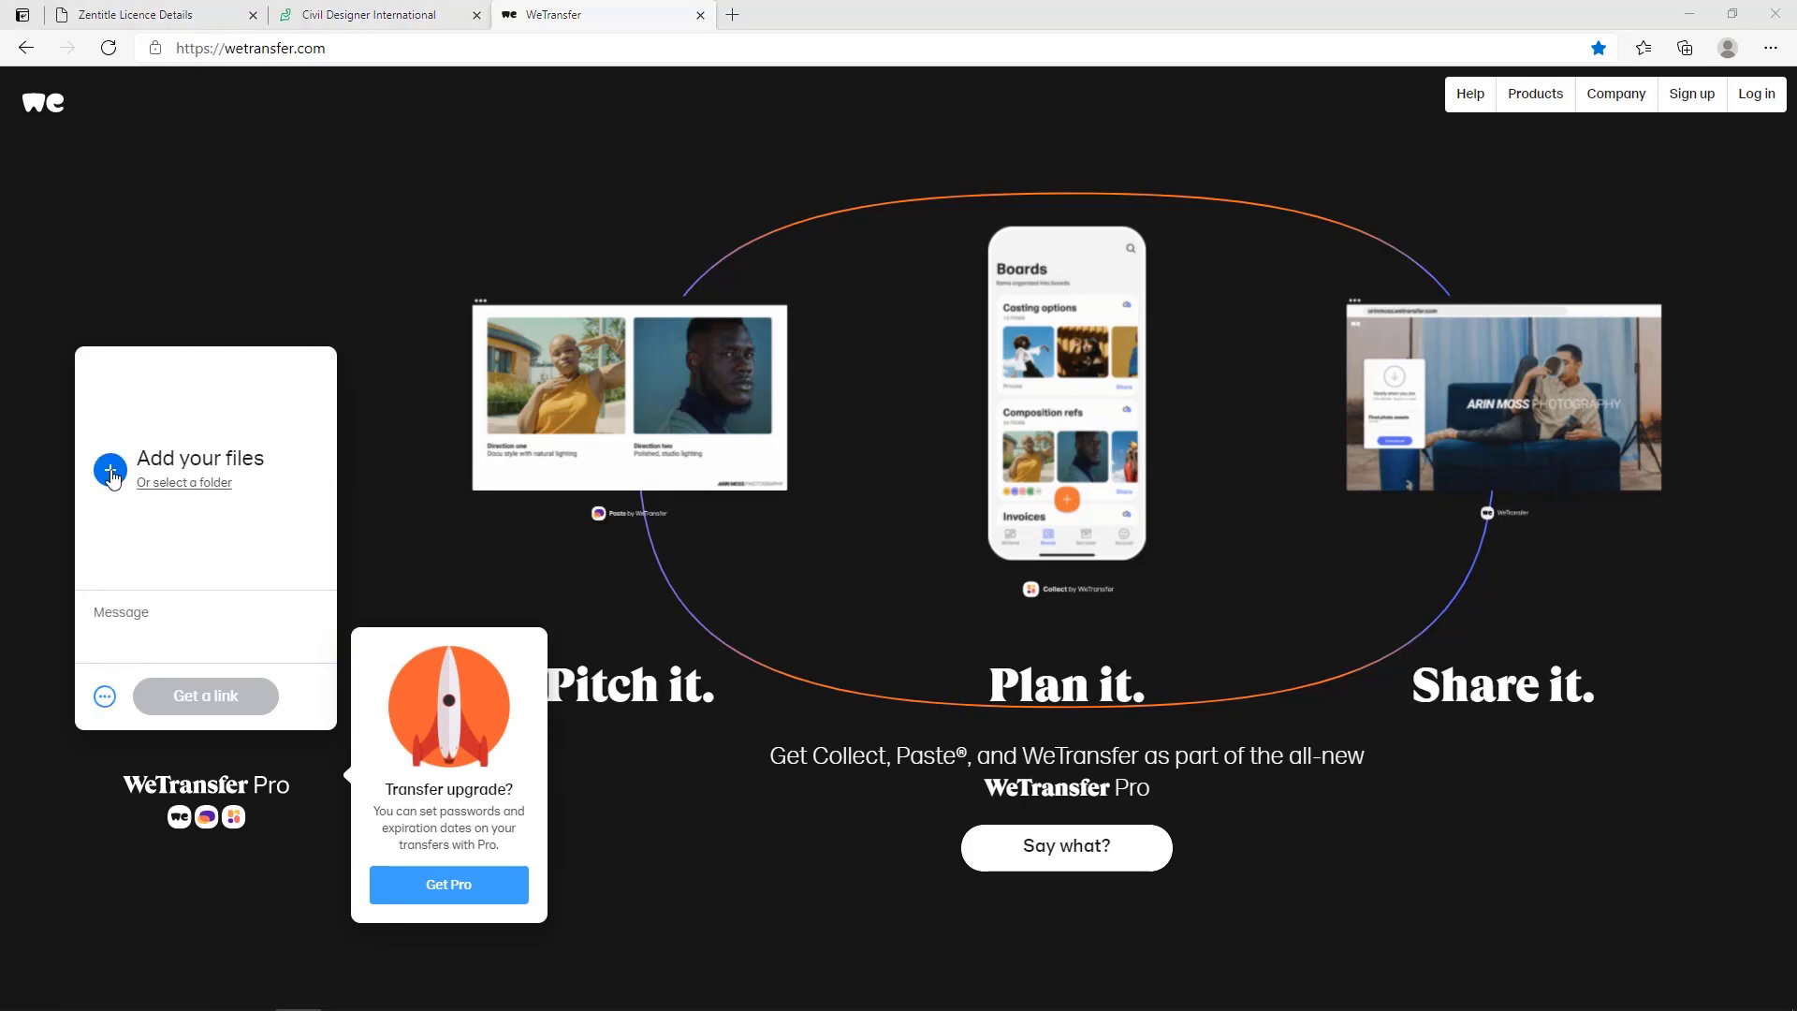
click(317, 52)
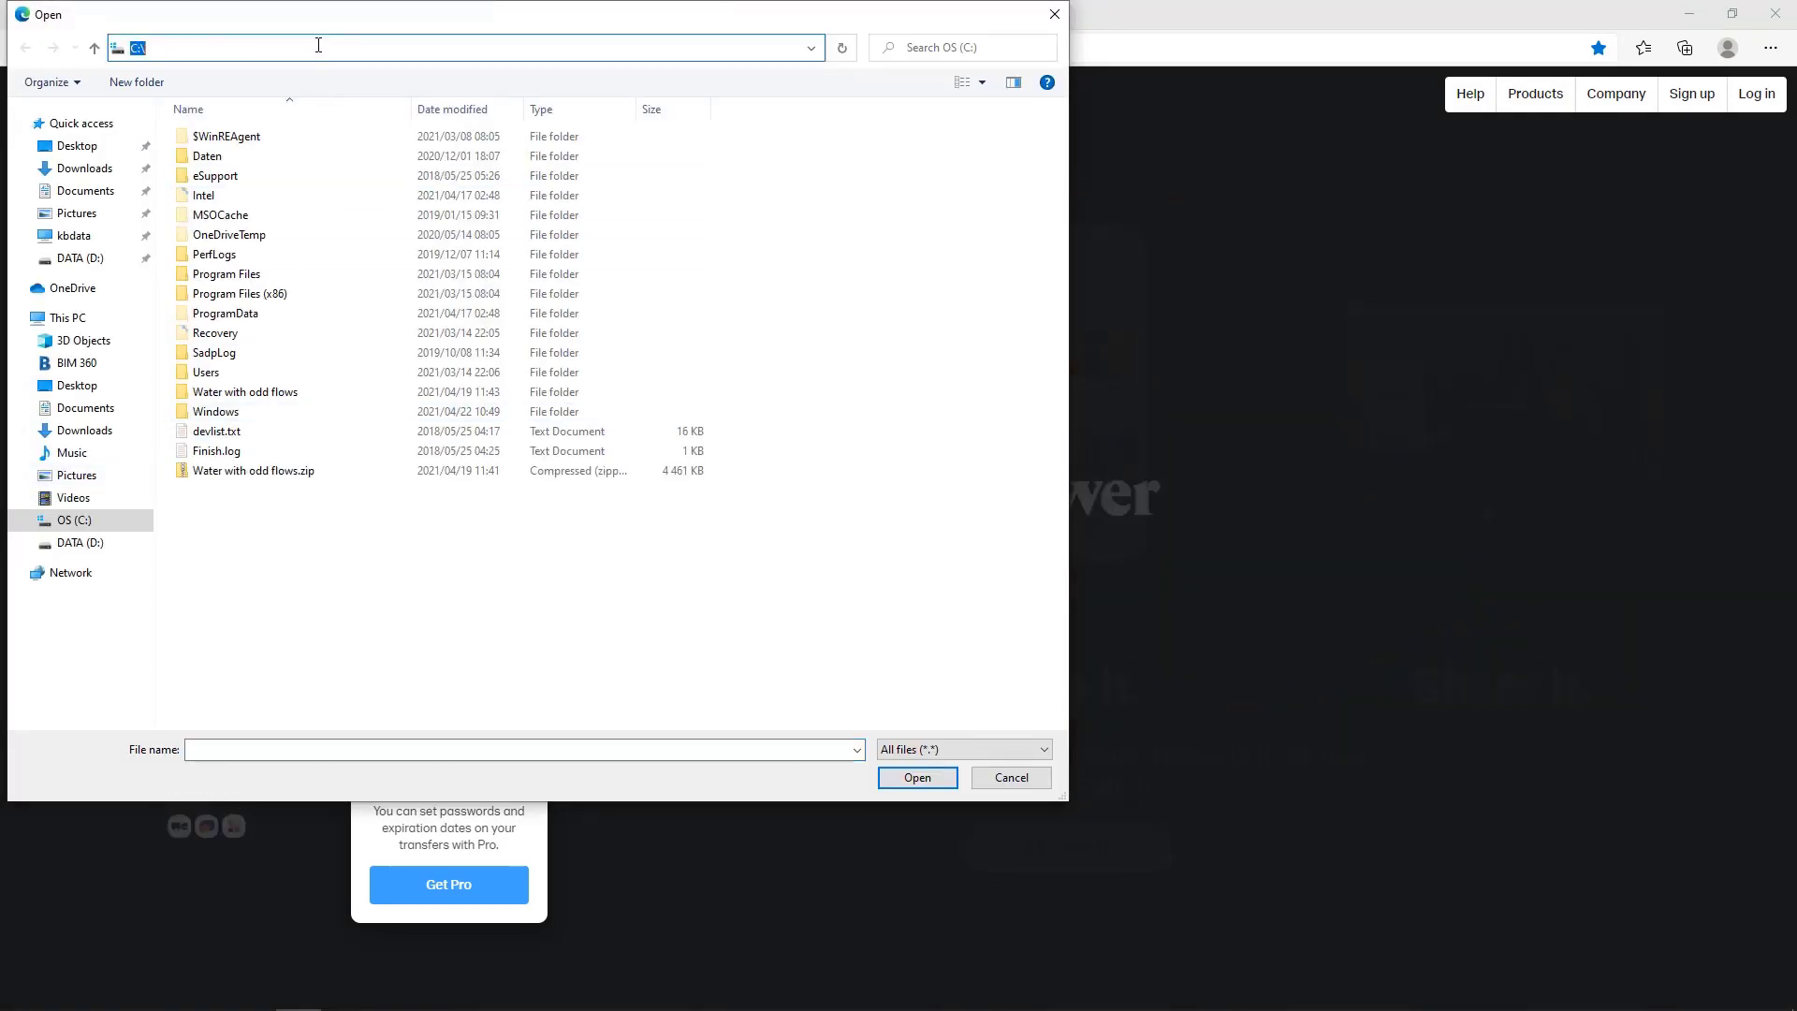
right_click(320, 49)
click(363, 127)
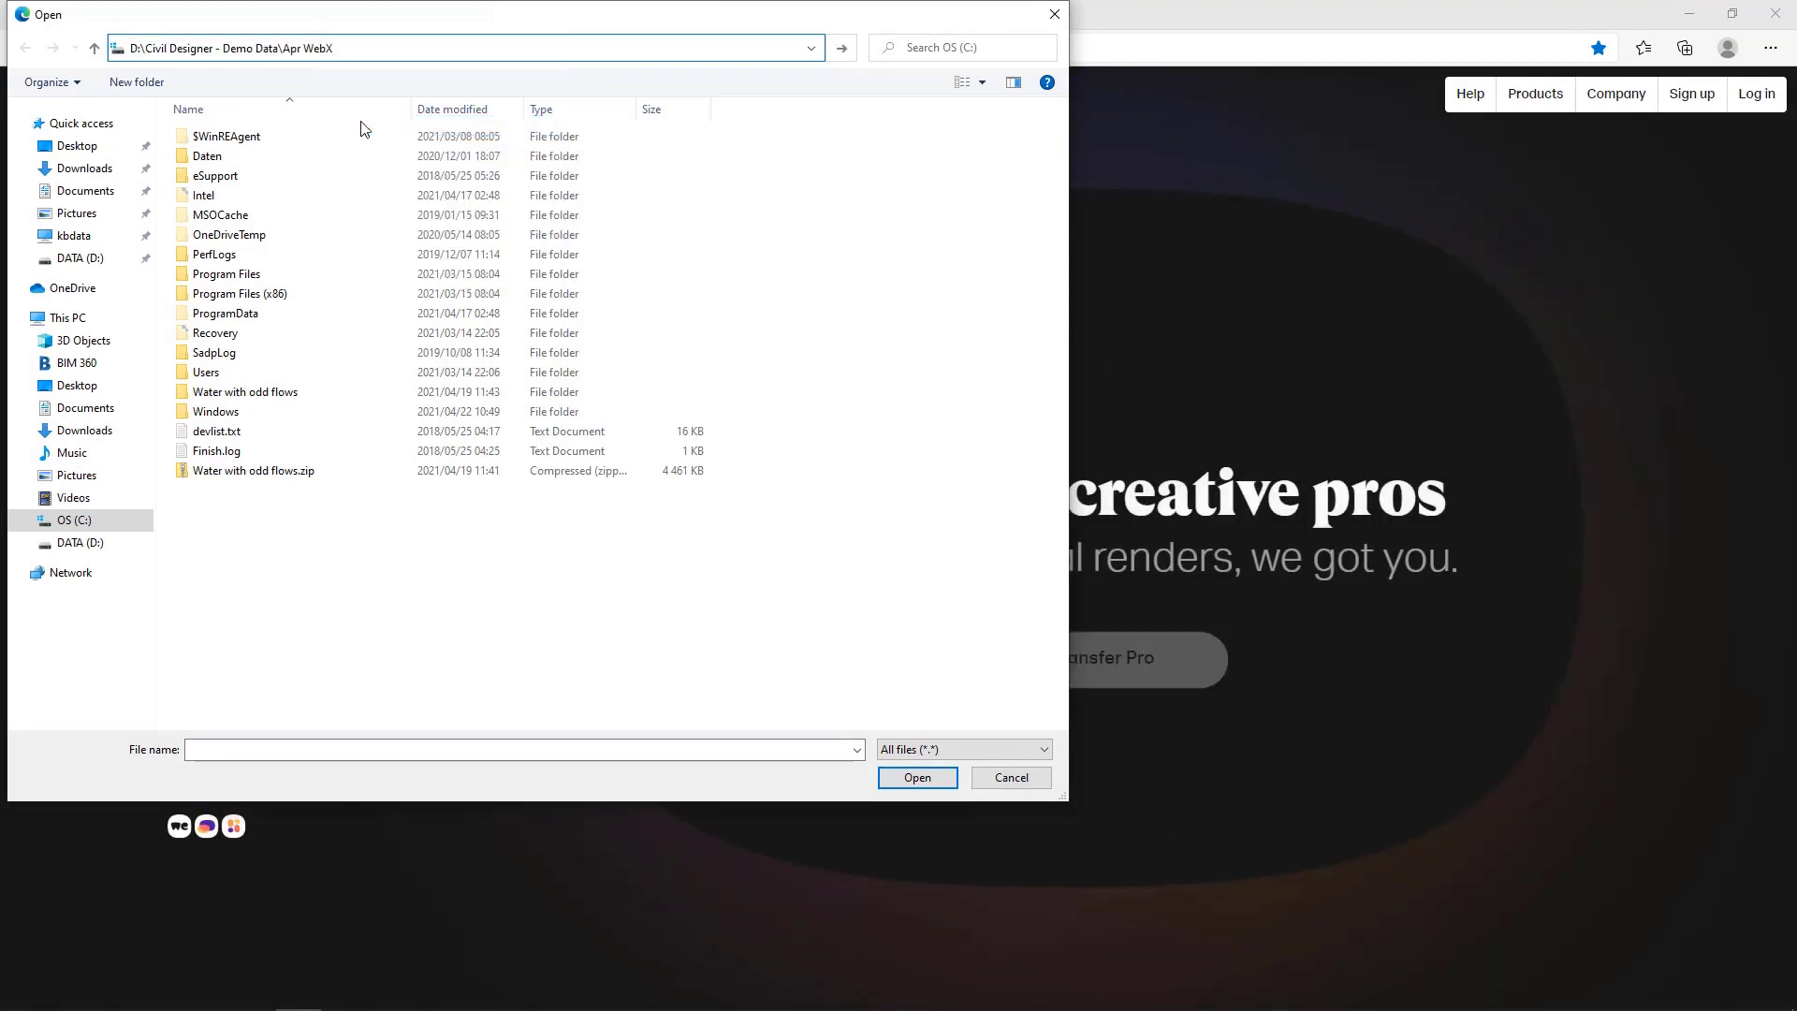
key(Return)
click(232, 138)
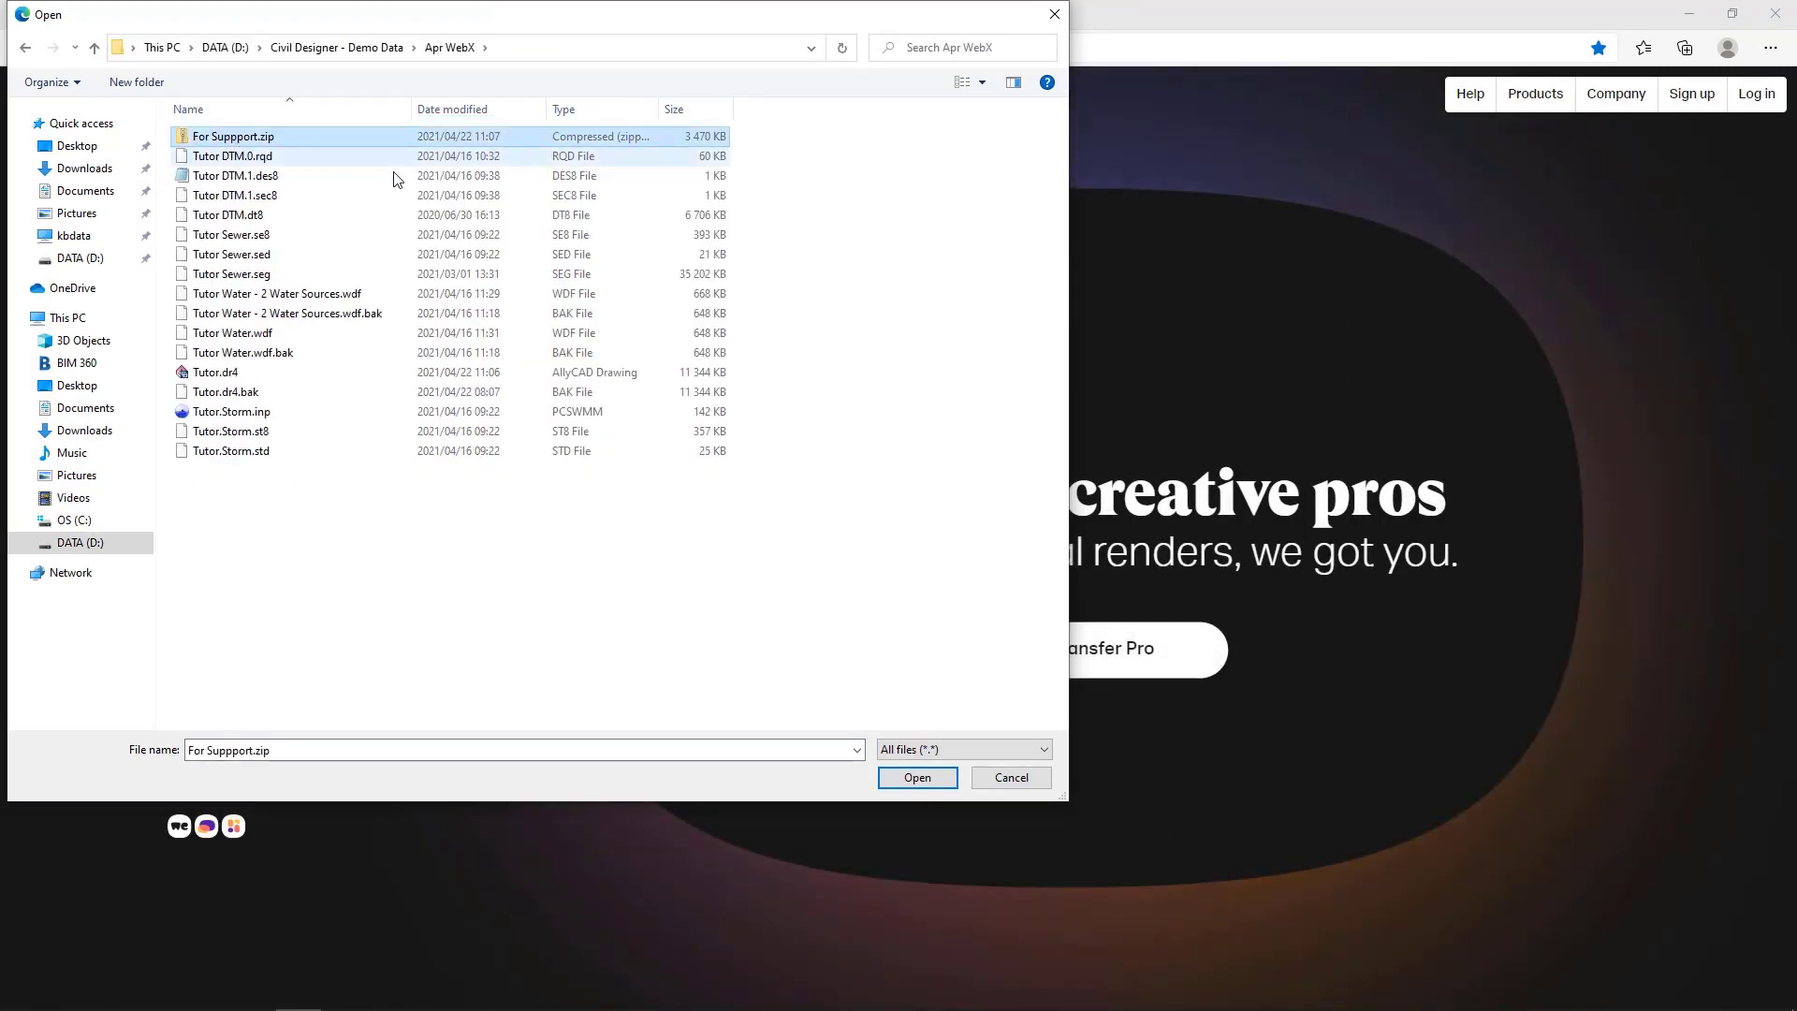
click(911, 780)
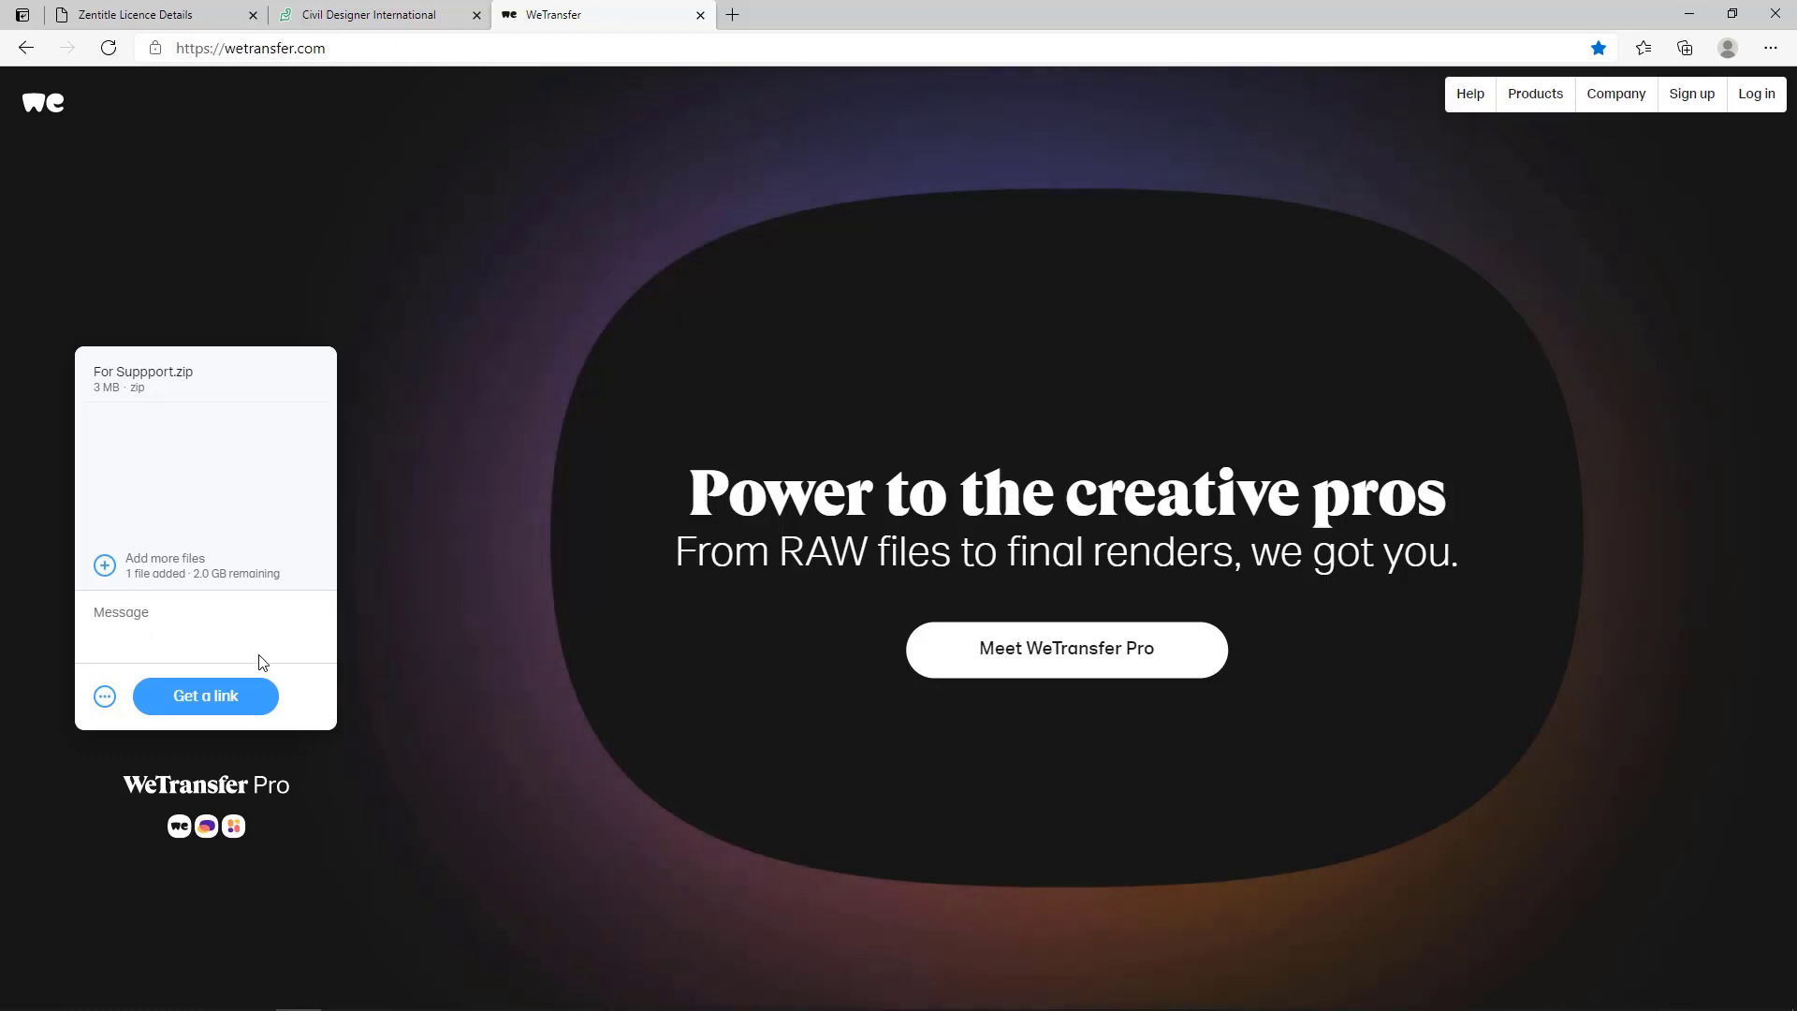
click(208, 694)
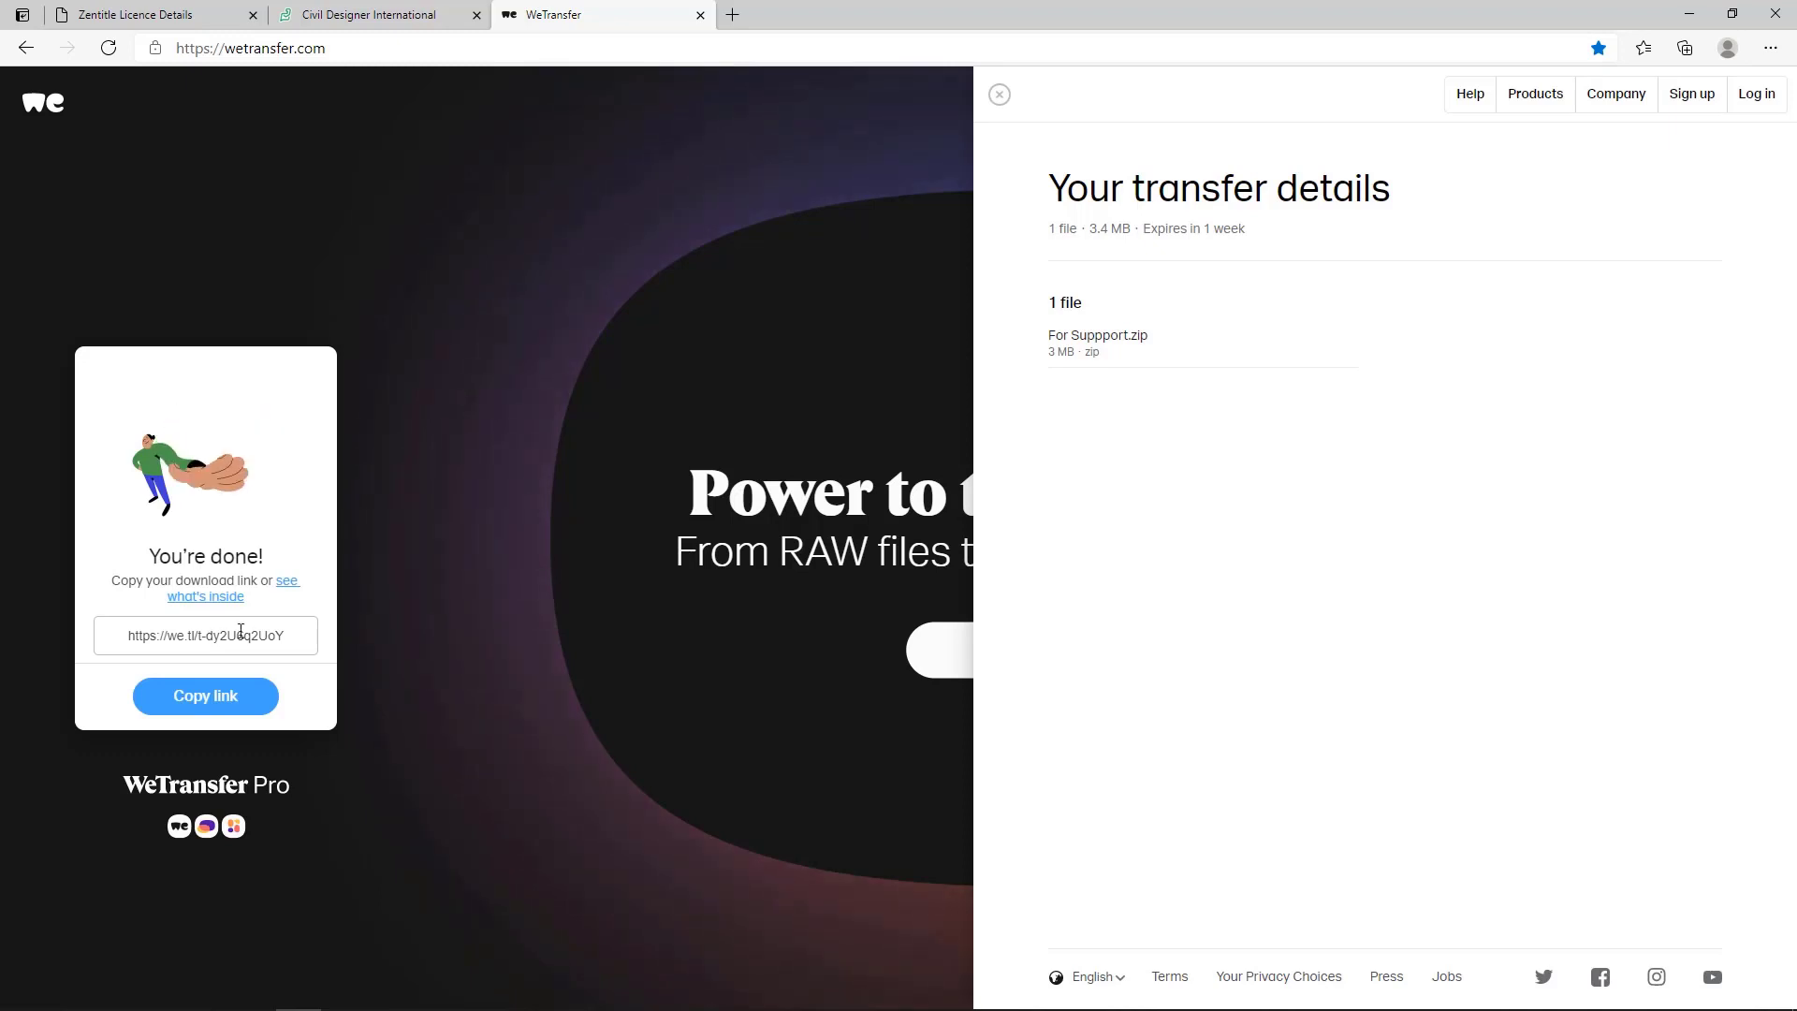
Copy the WeTransfer download link, switch to the untitled Outlook message and paste the link above the signature.
click(210, 638)
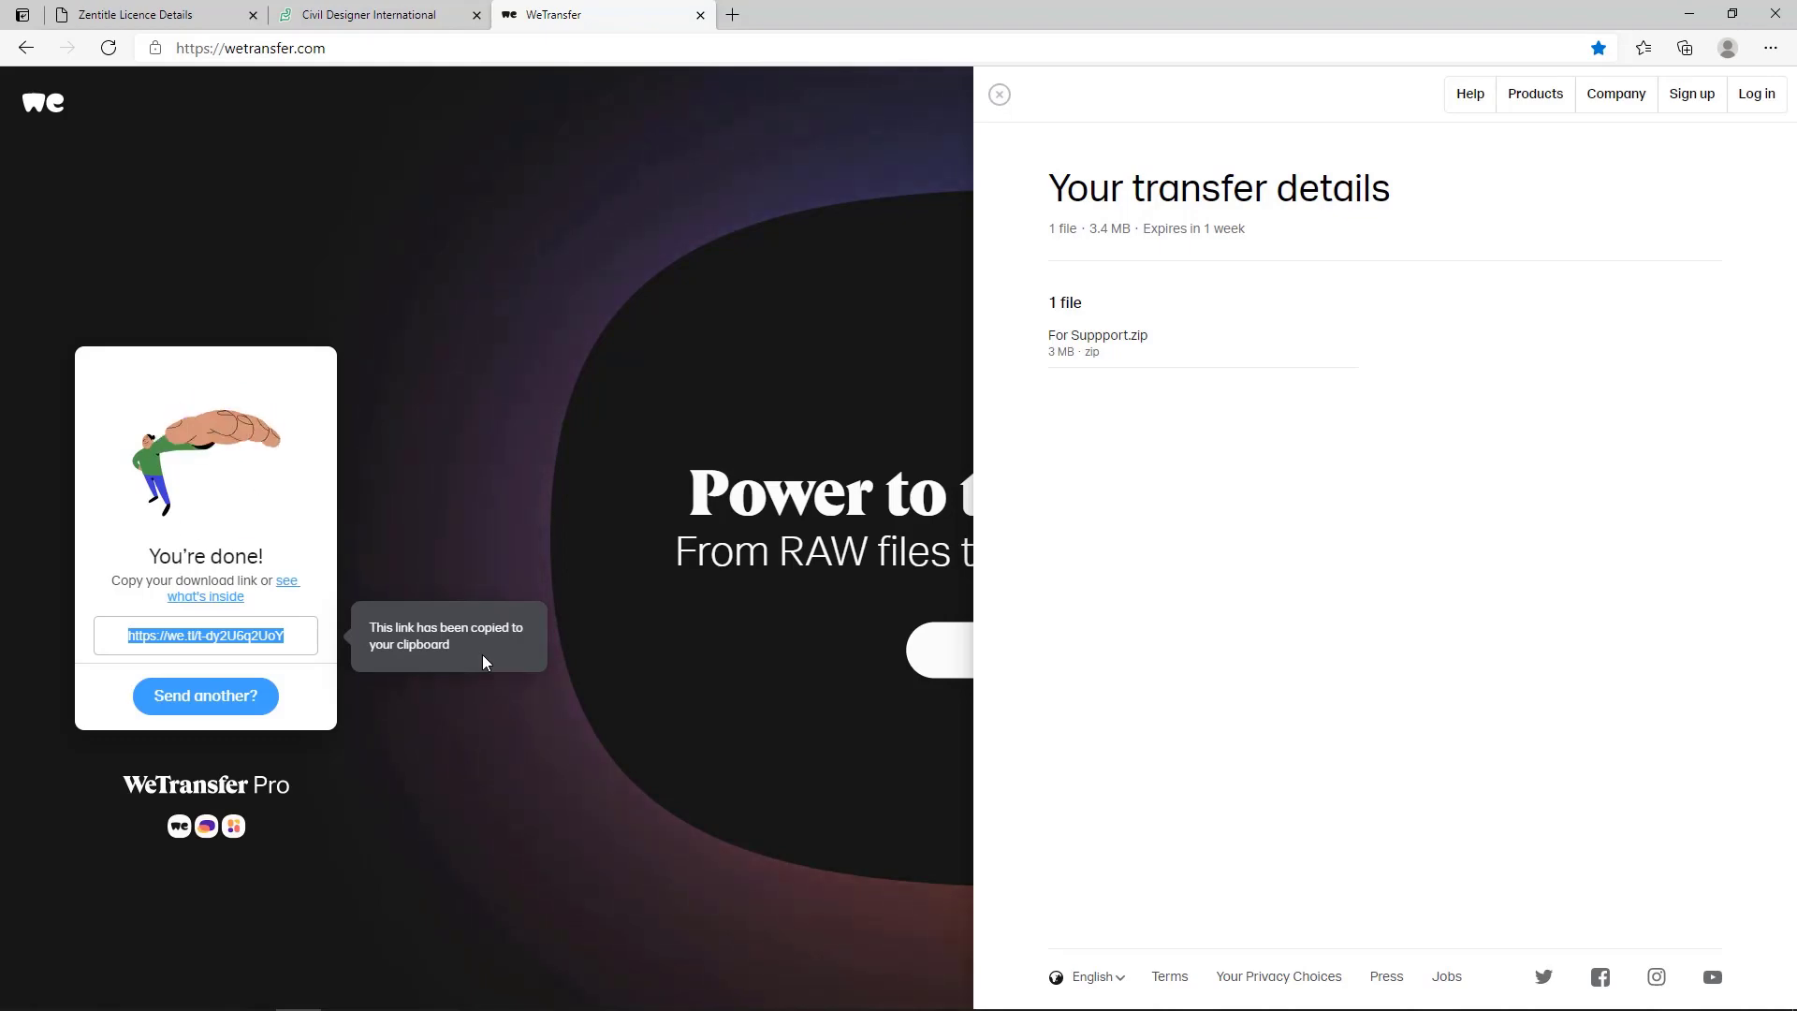
key(super)
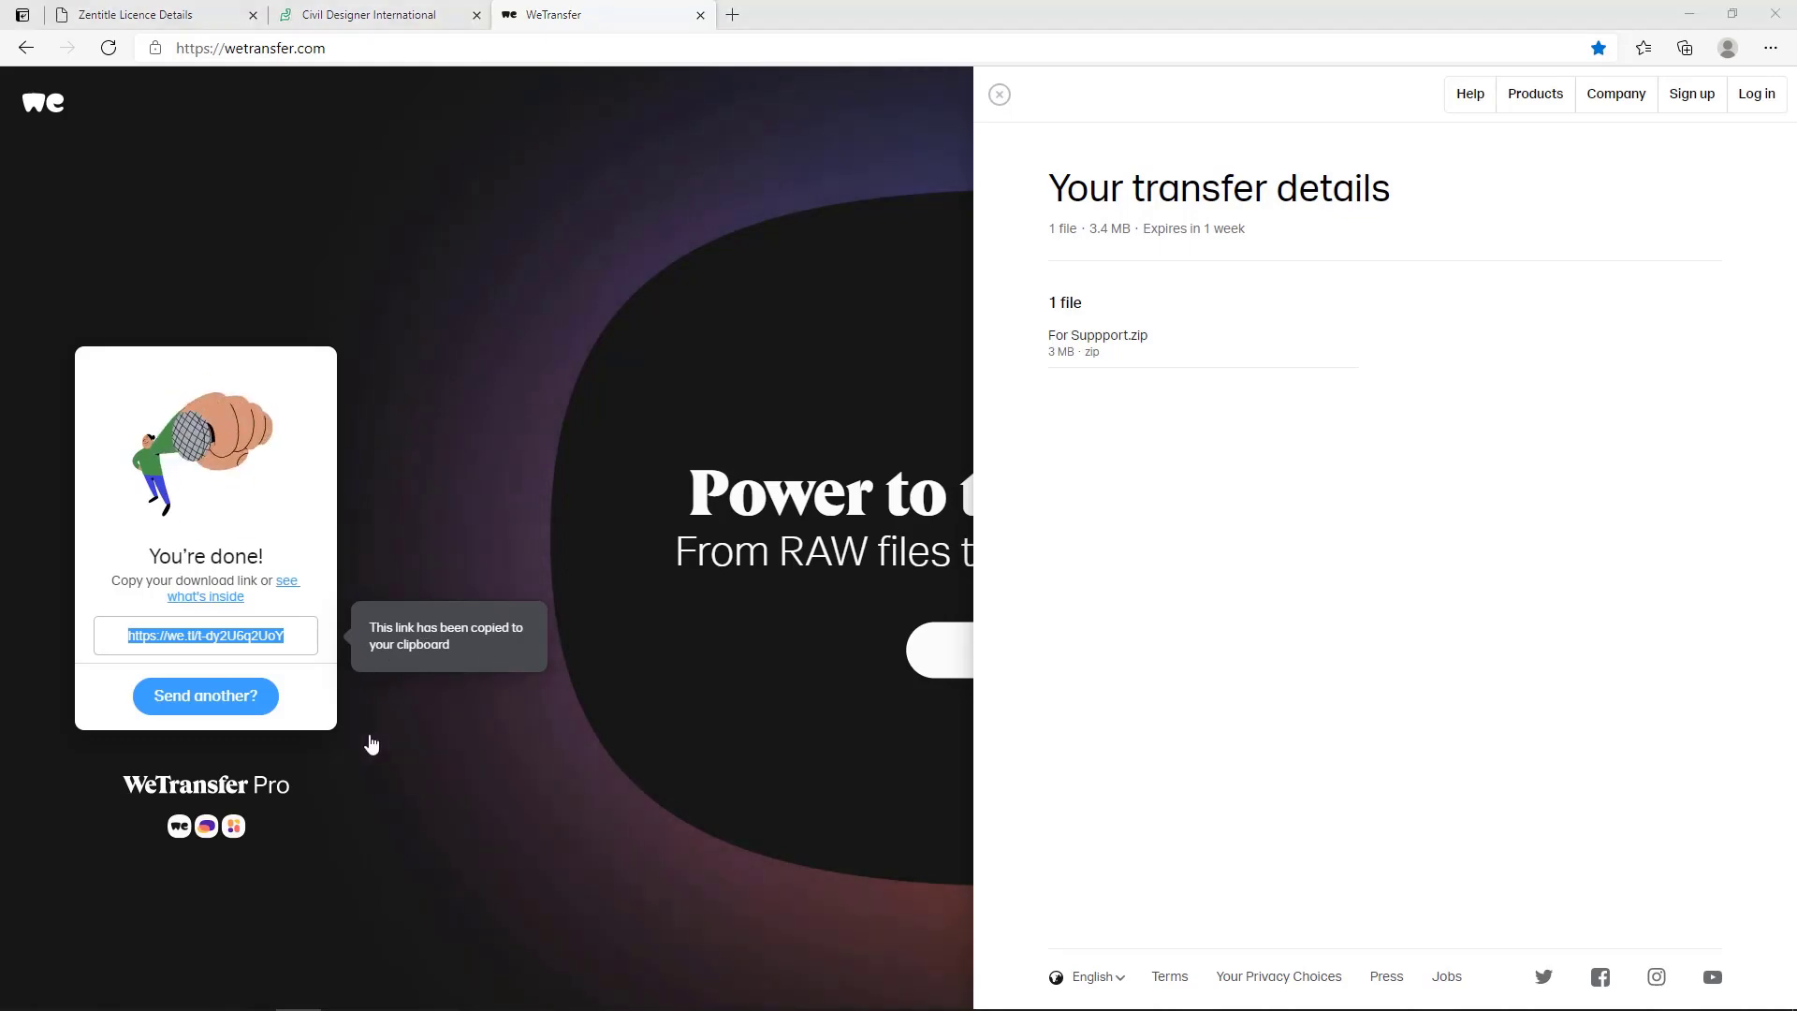
mouse_move(391, 989)
click(502, 900)
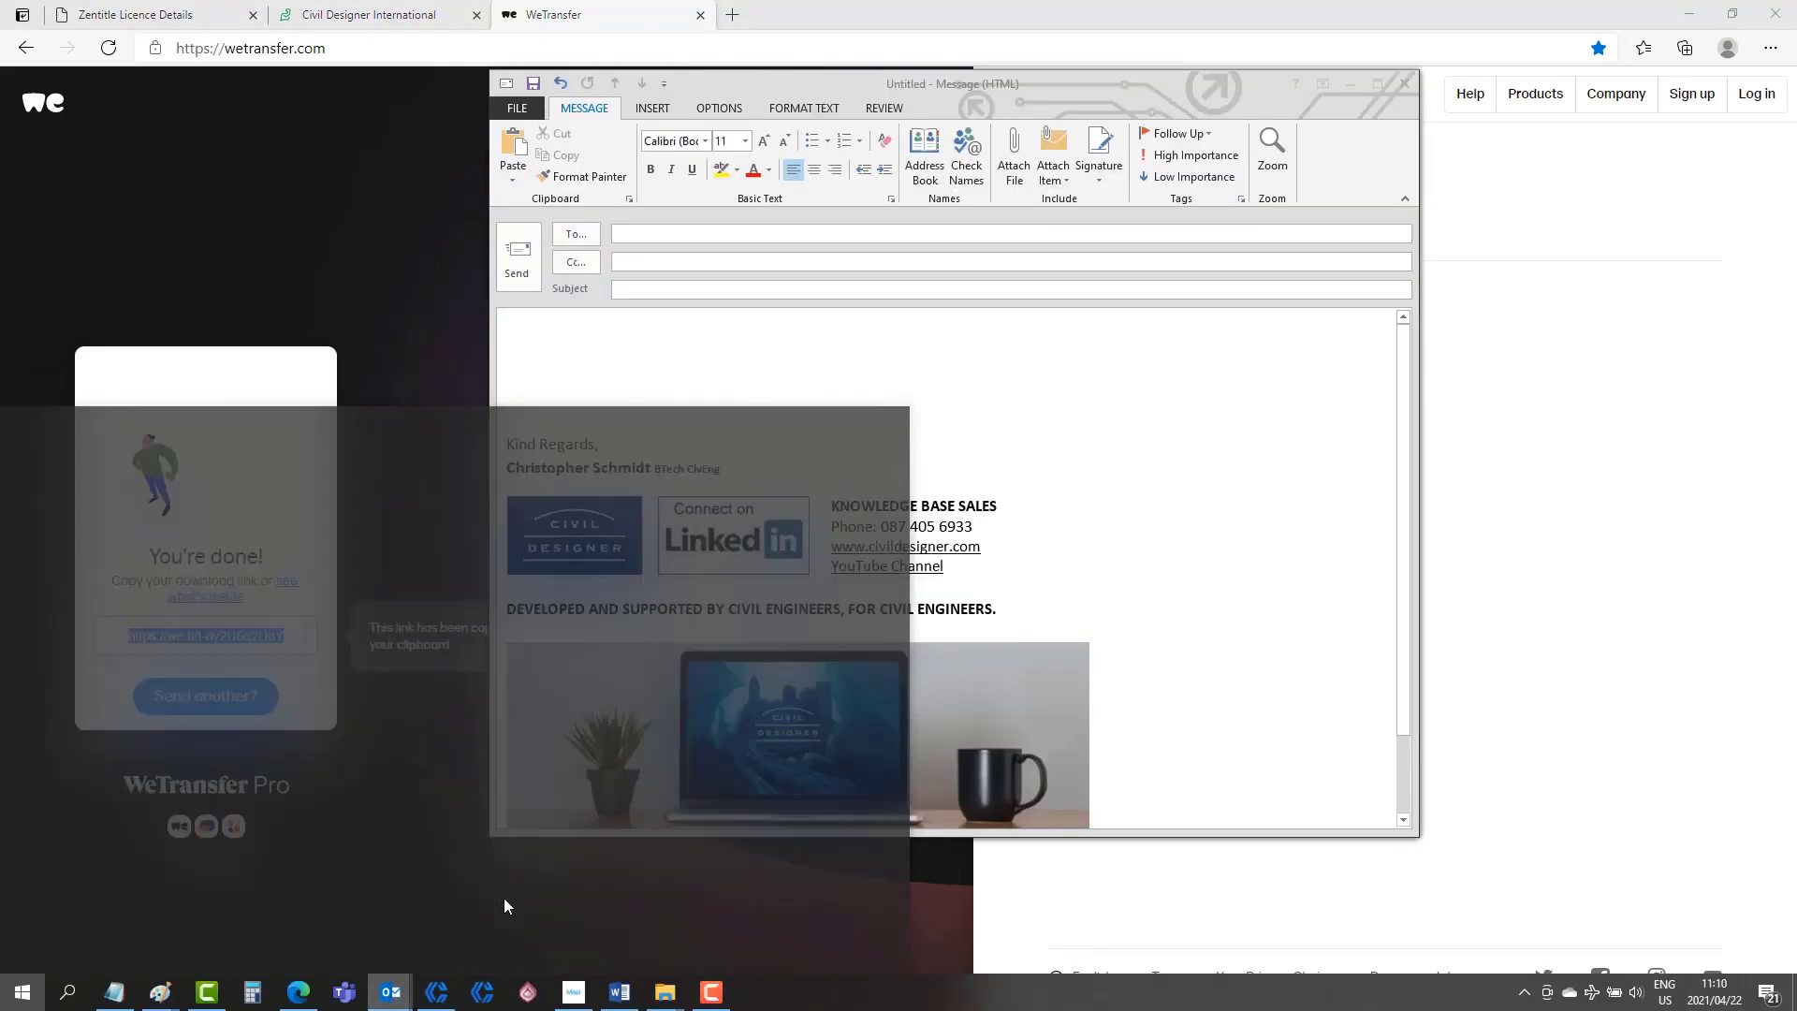
click(570, 369)
click(546, 393)
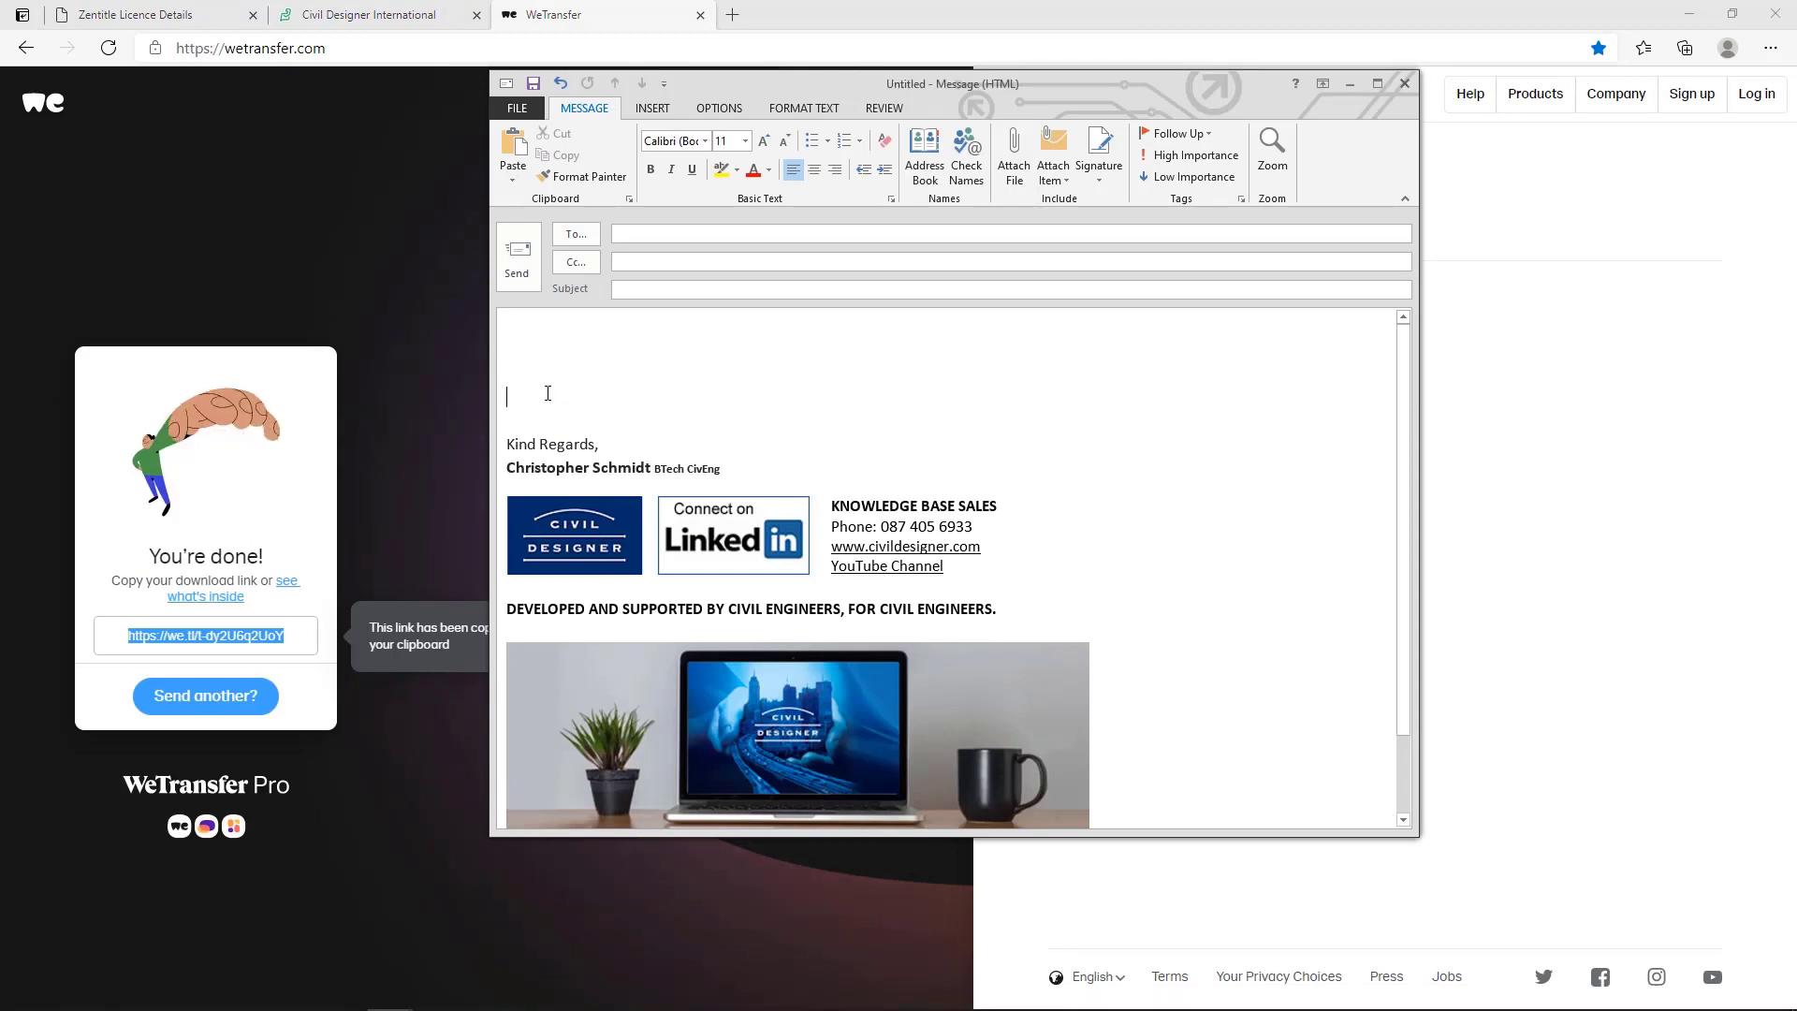
right_click(546, 393)
click(523, 356)
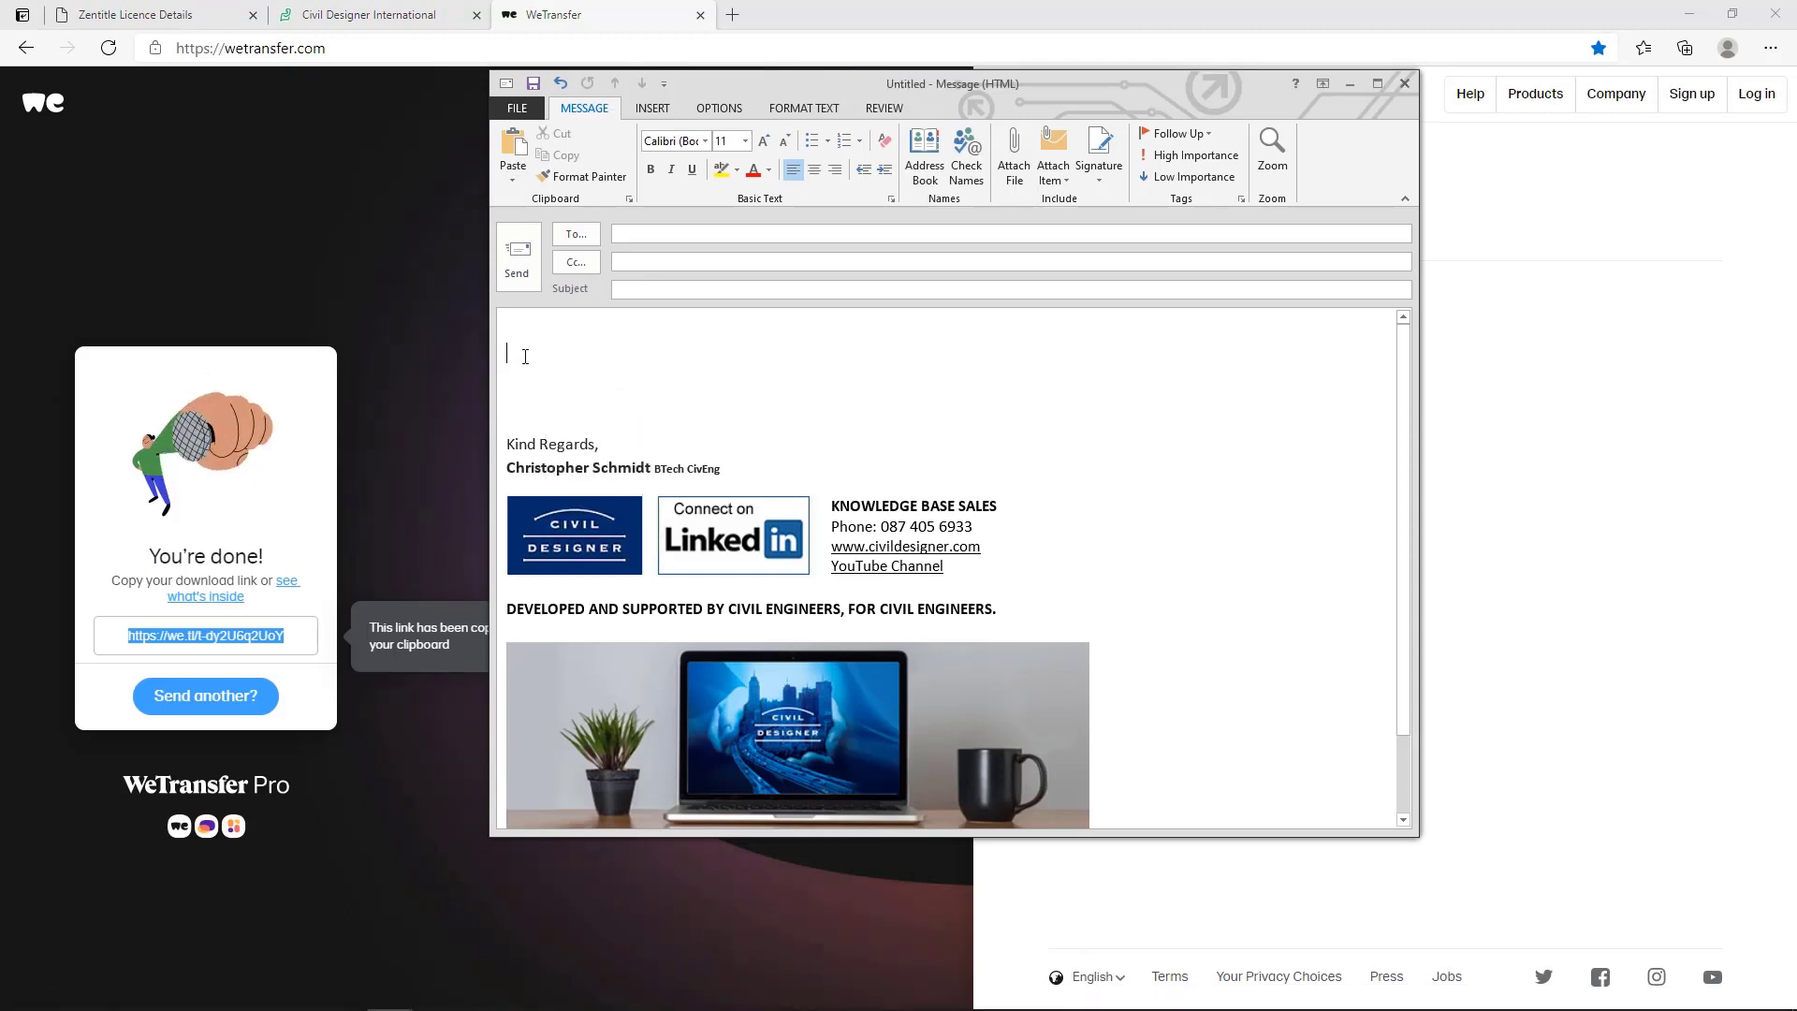
right_click(524, 357)
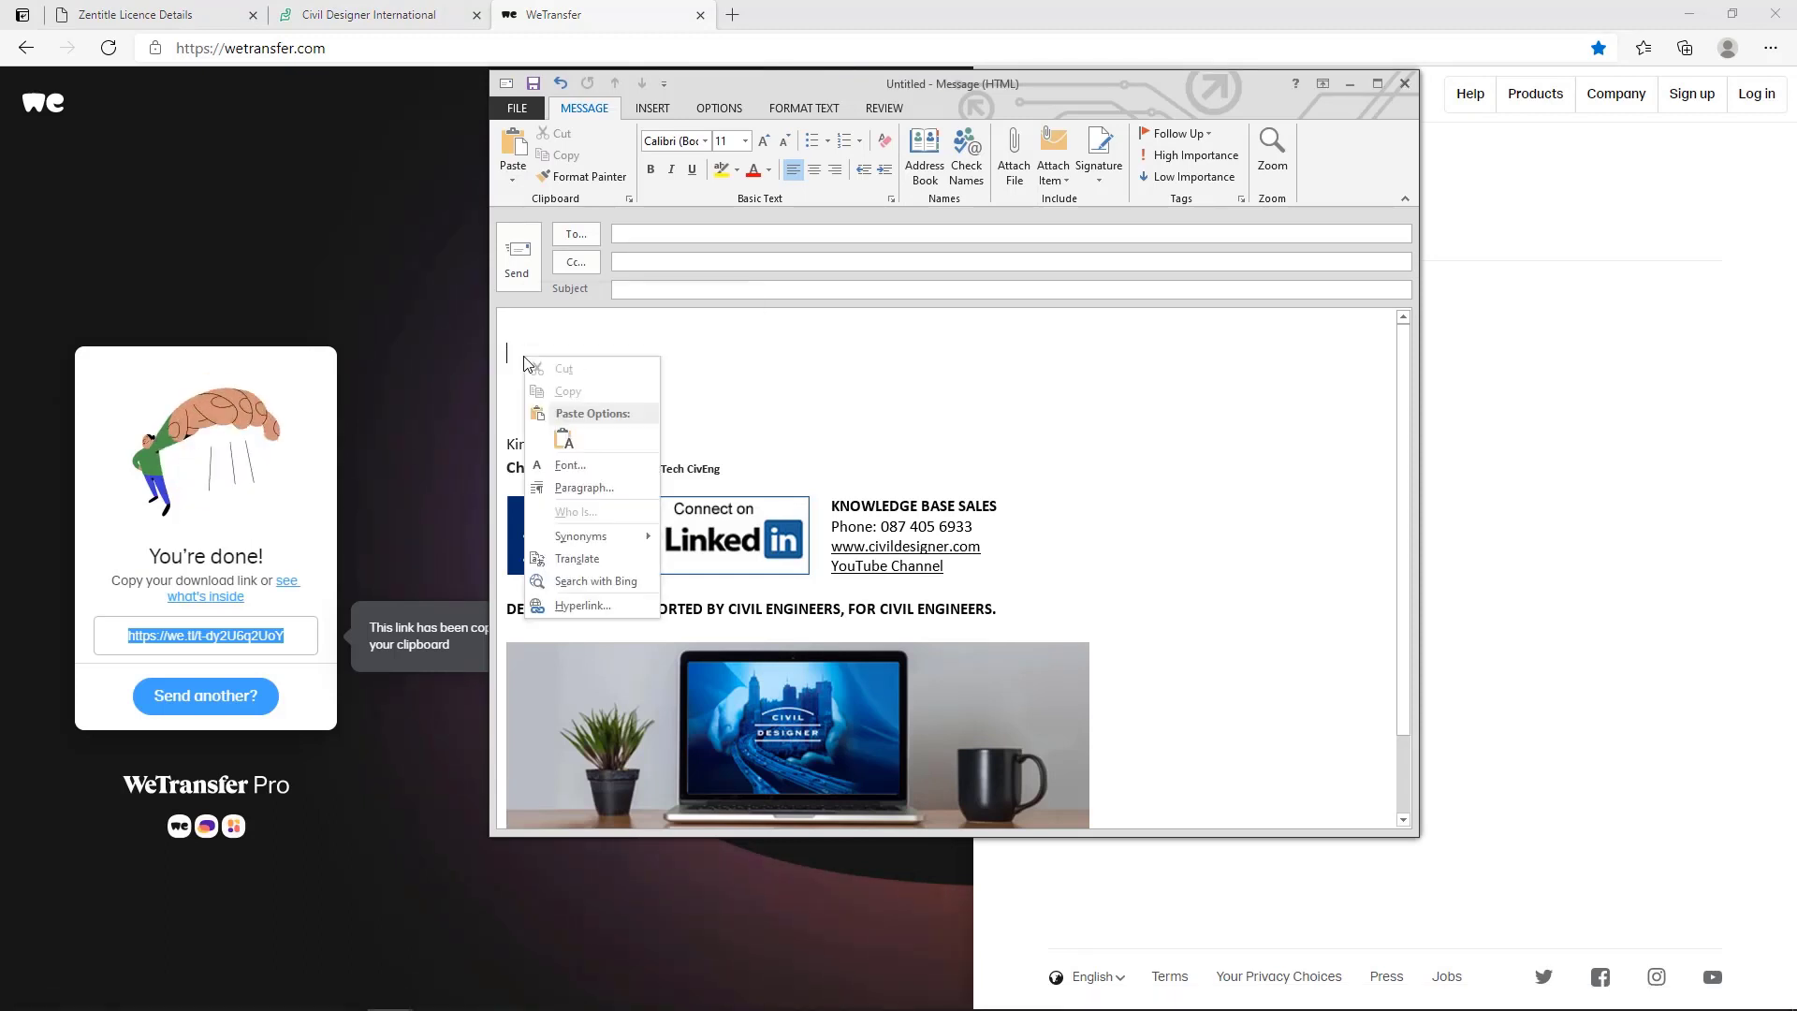
click(561, 440)
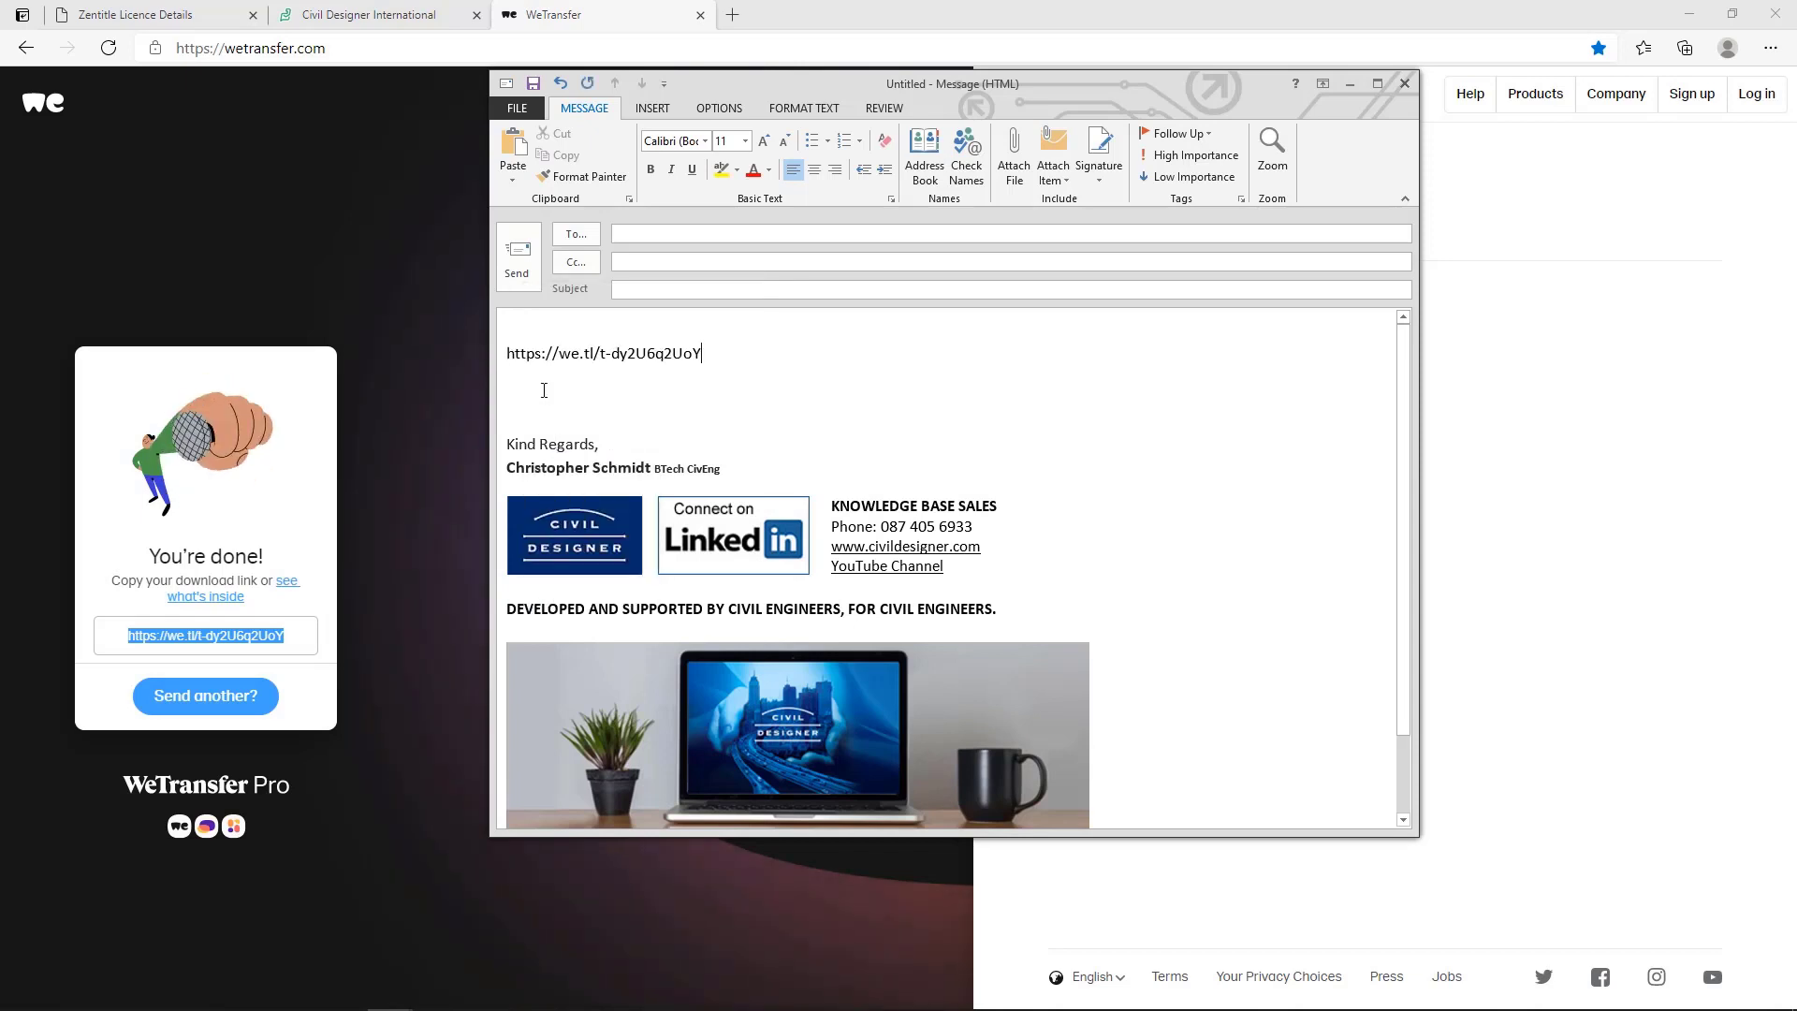
Insert the greeting "Dear Support," above the download link in the message body, with blank lines separating it.
click(603, 323)
key(Return)
key(Return)
key(Up)
key(Up)
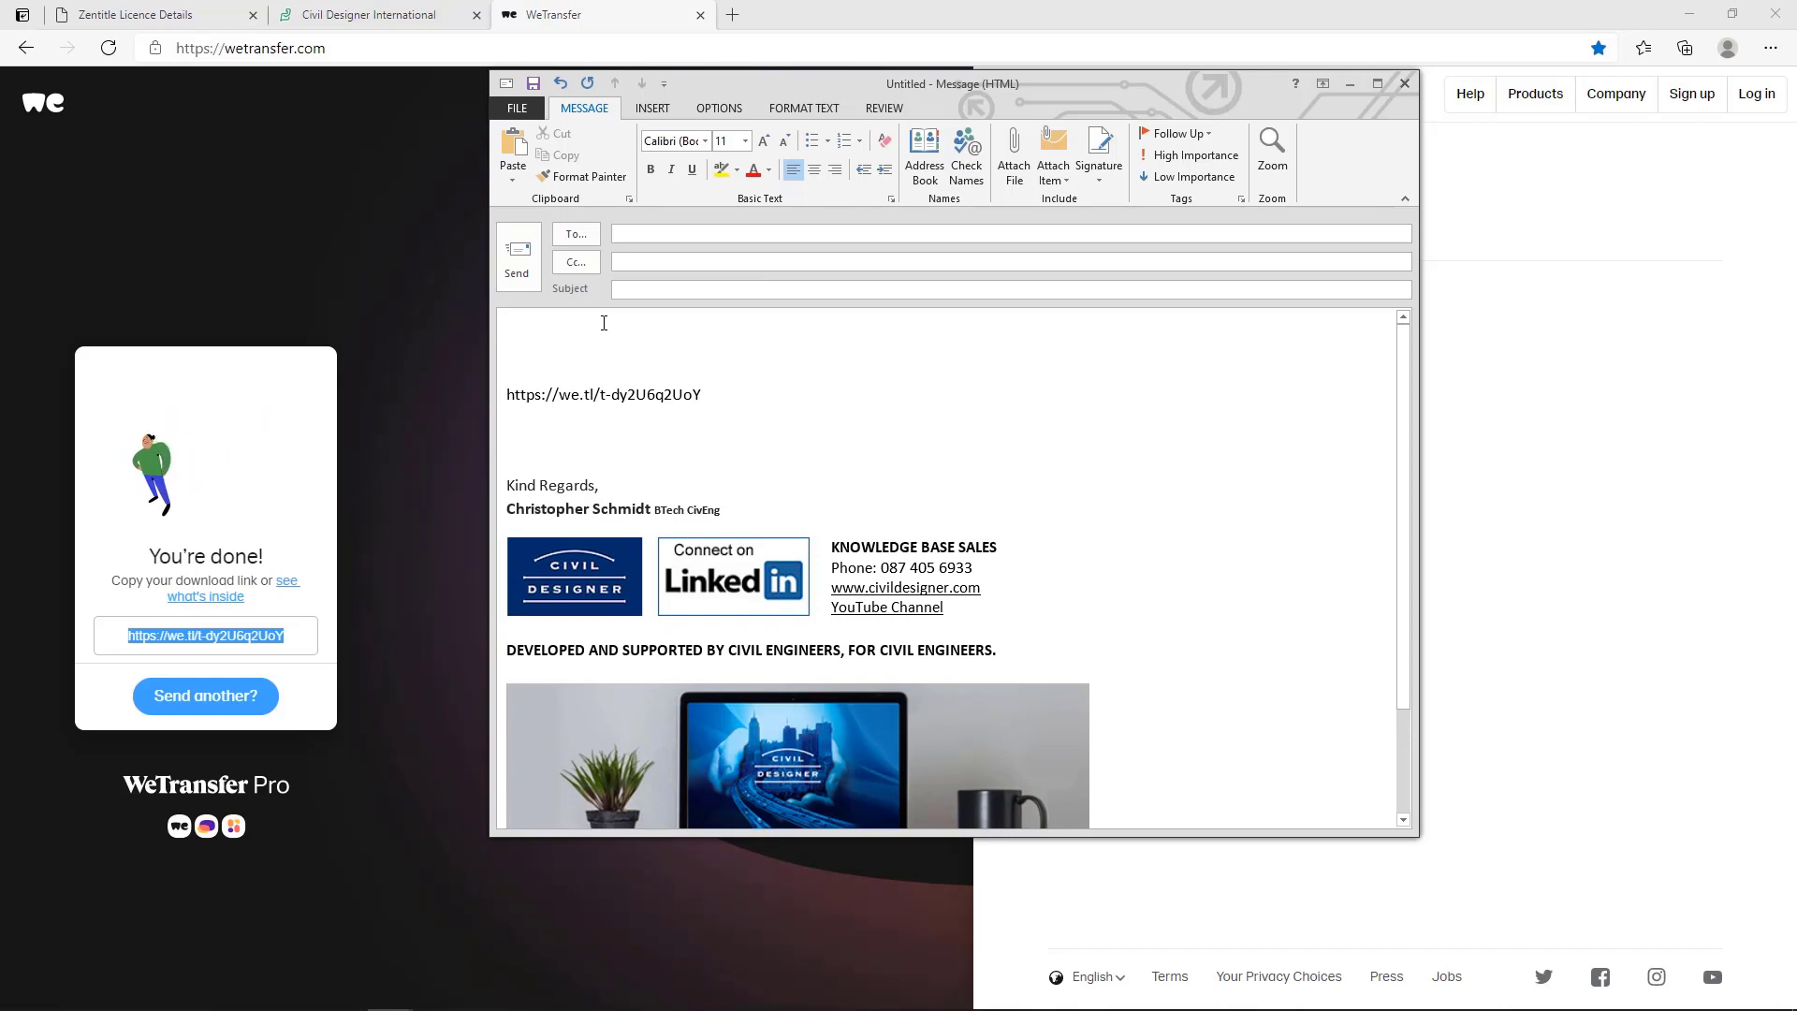
text(Dear Su)
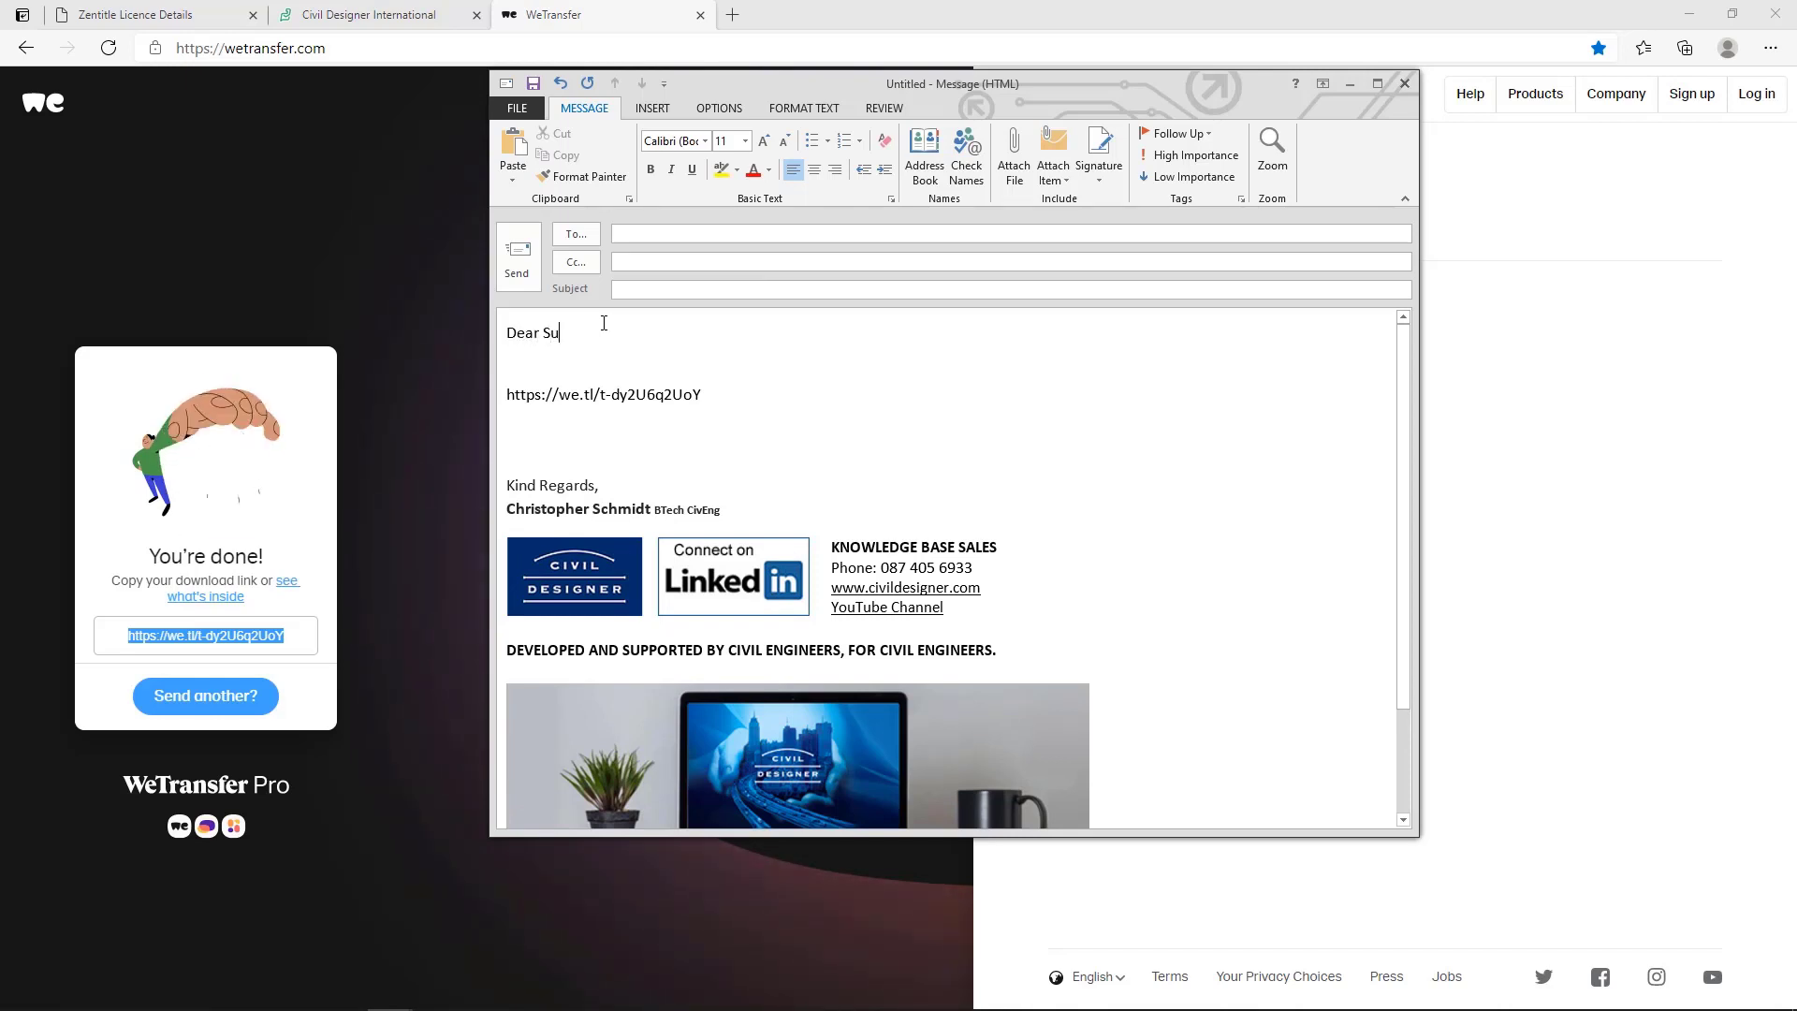
text(pport,)
key(Return)
key(Return)
Write "Please find attached the requested files:" below the greeting and remove the blank lines between it and the link.
text(P)
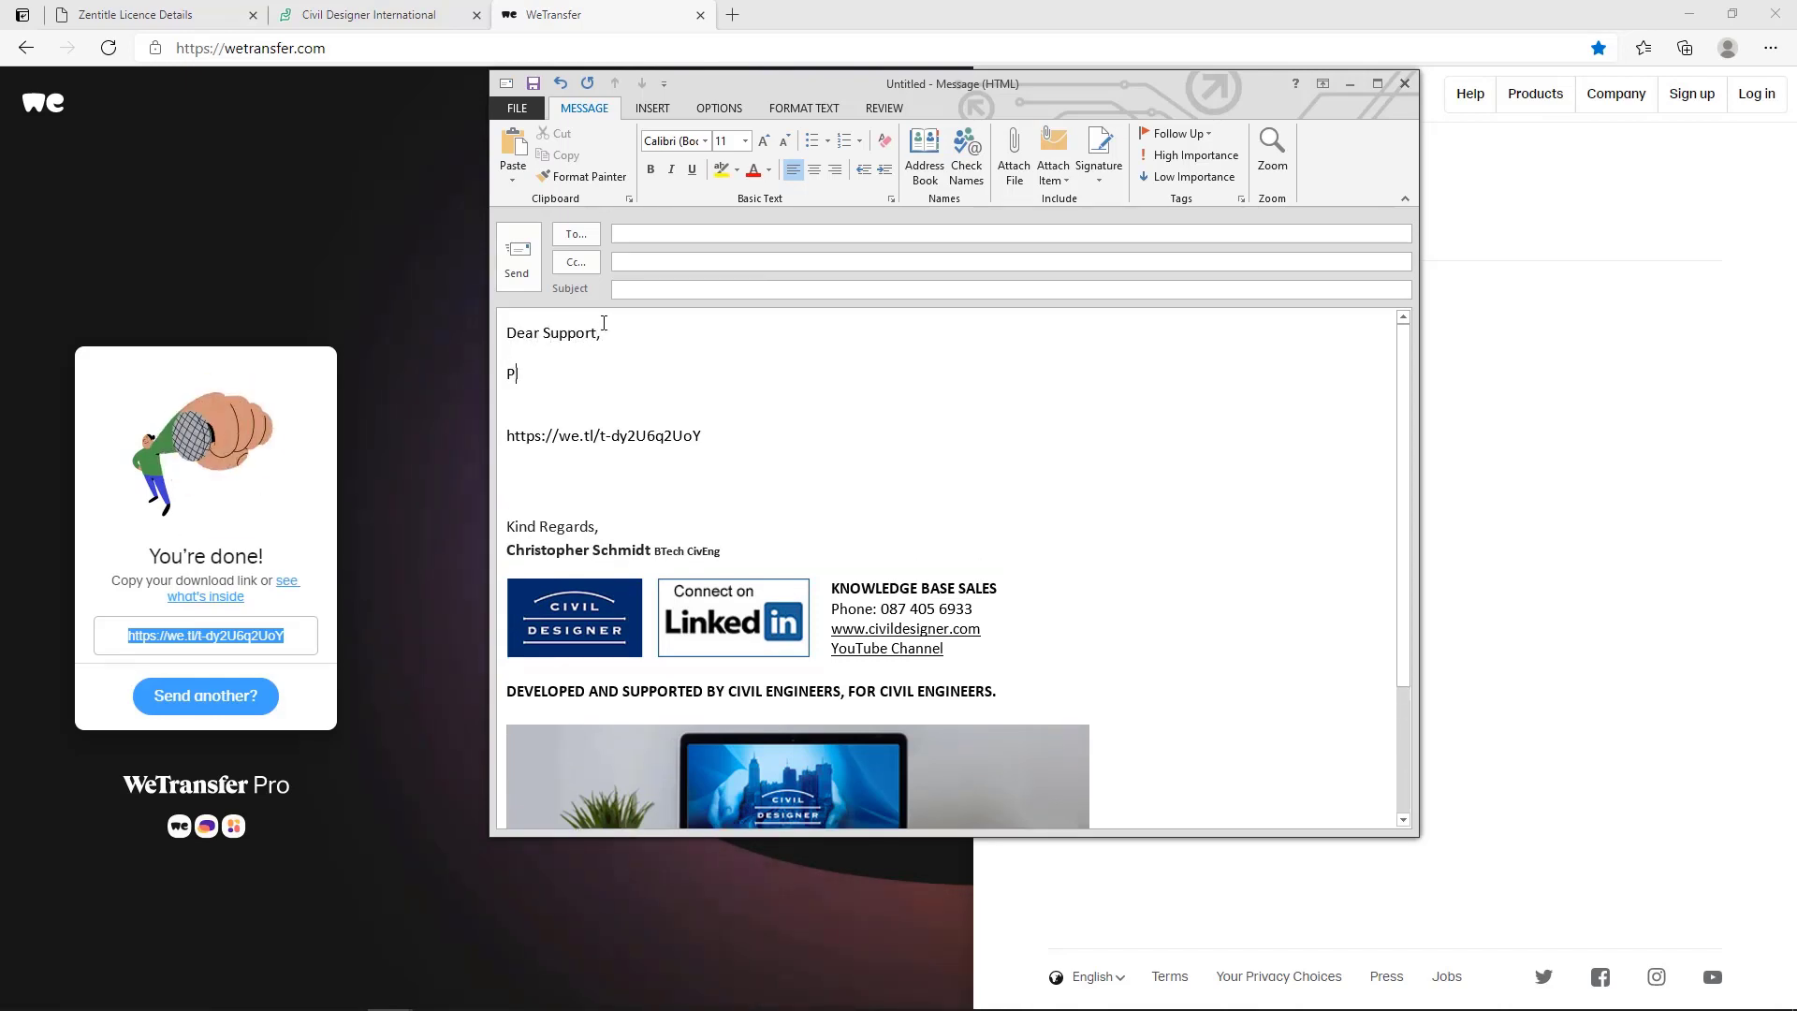
text(lease find a)
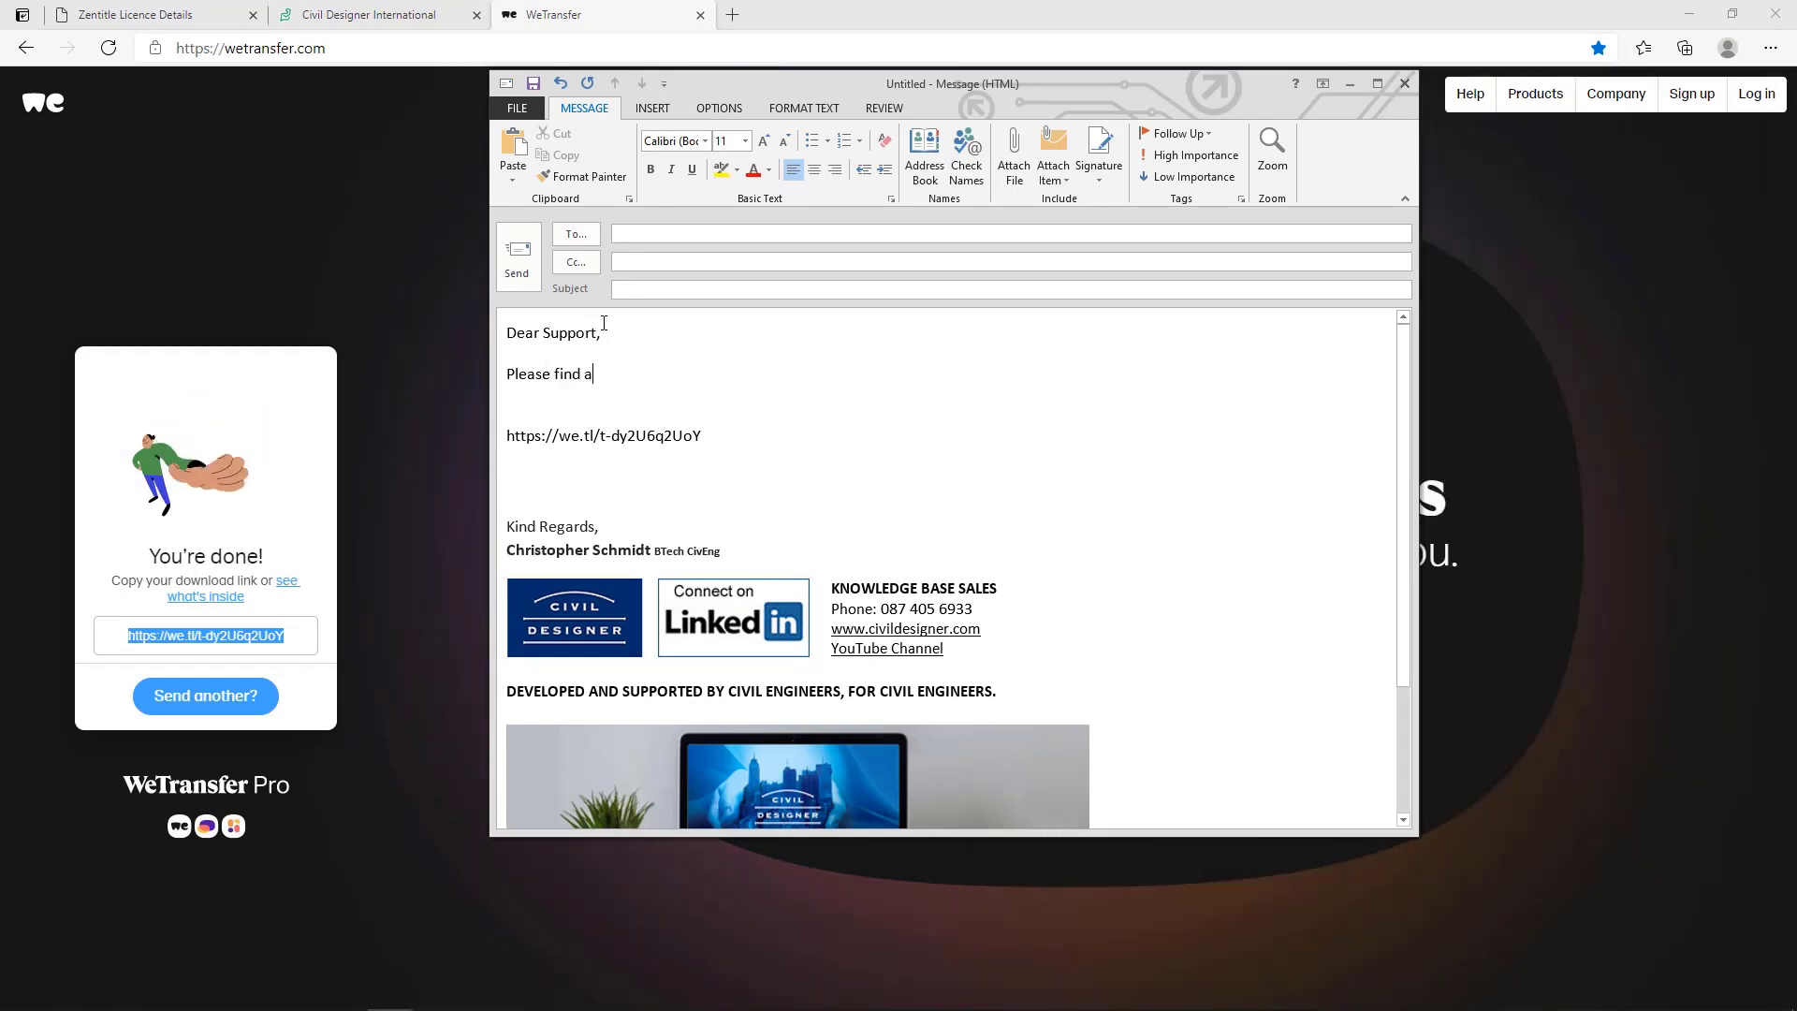
text(ttached )
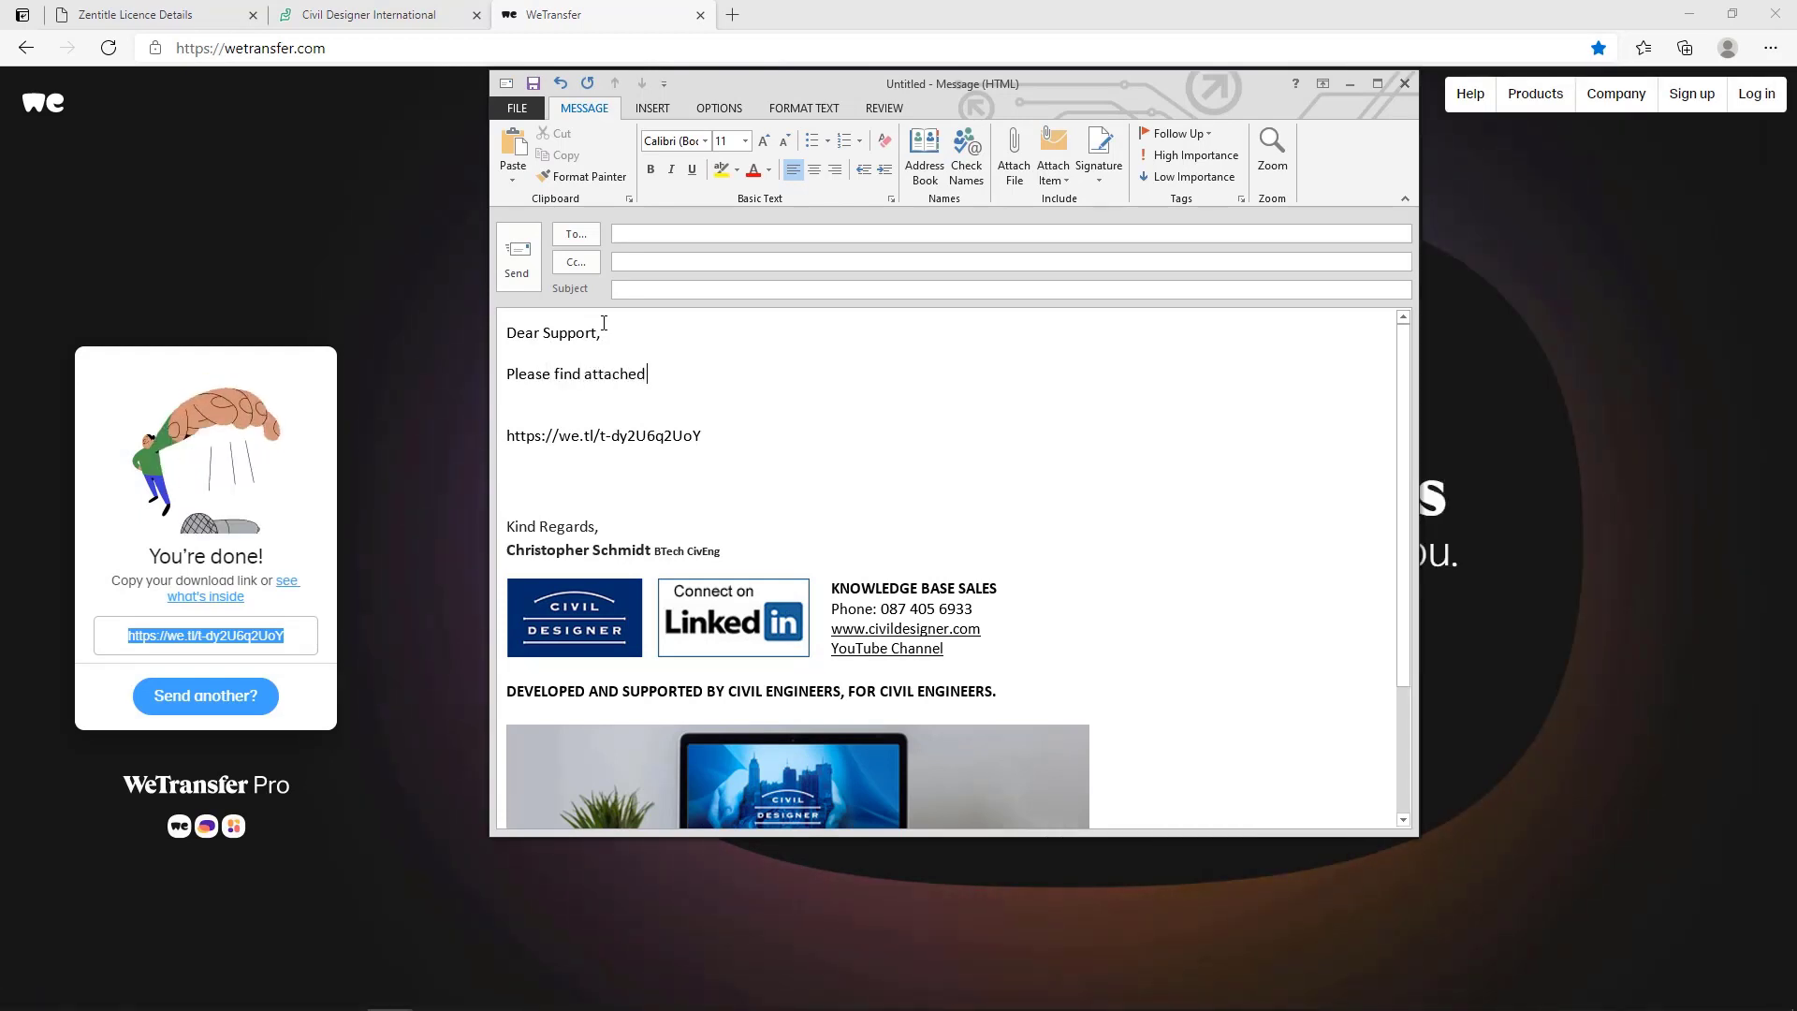
text(the requ)
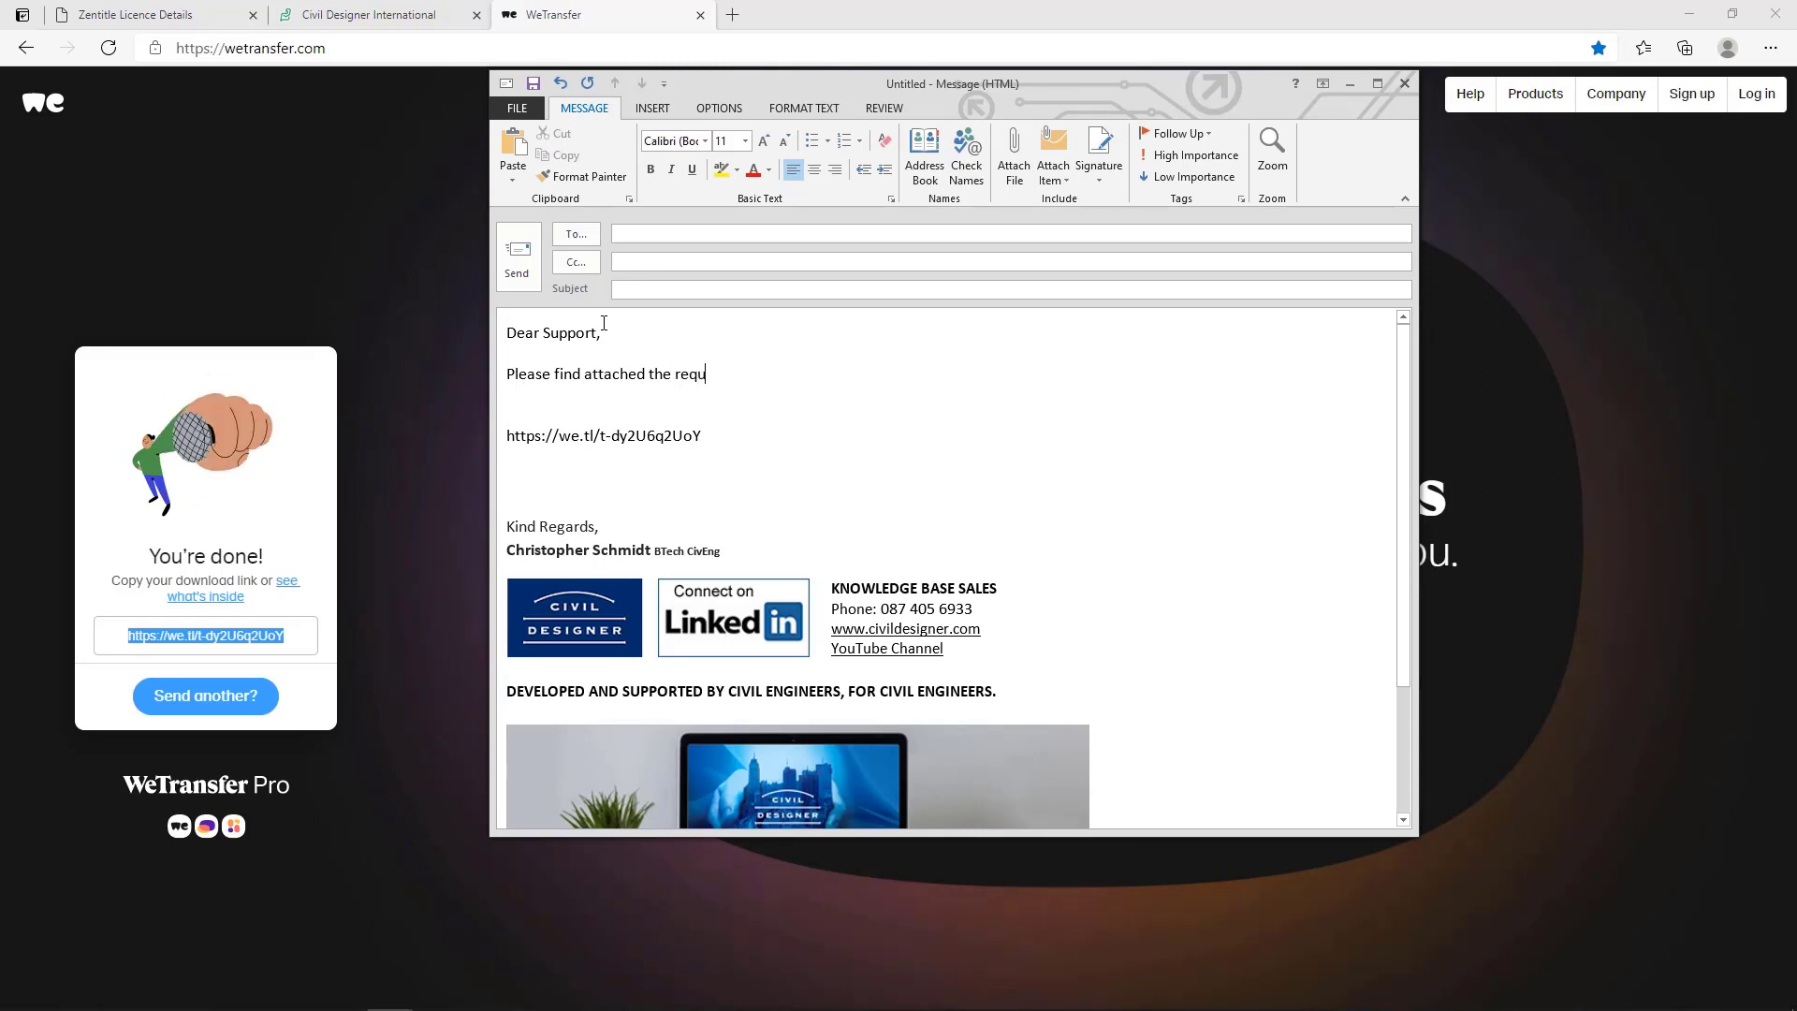
text(ested )
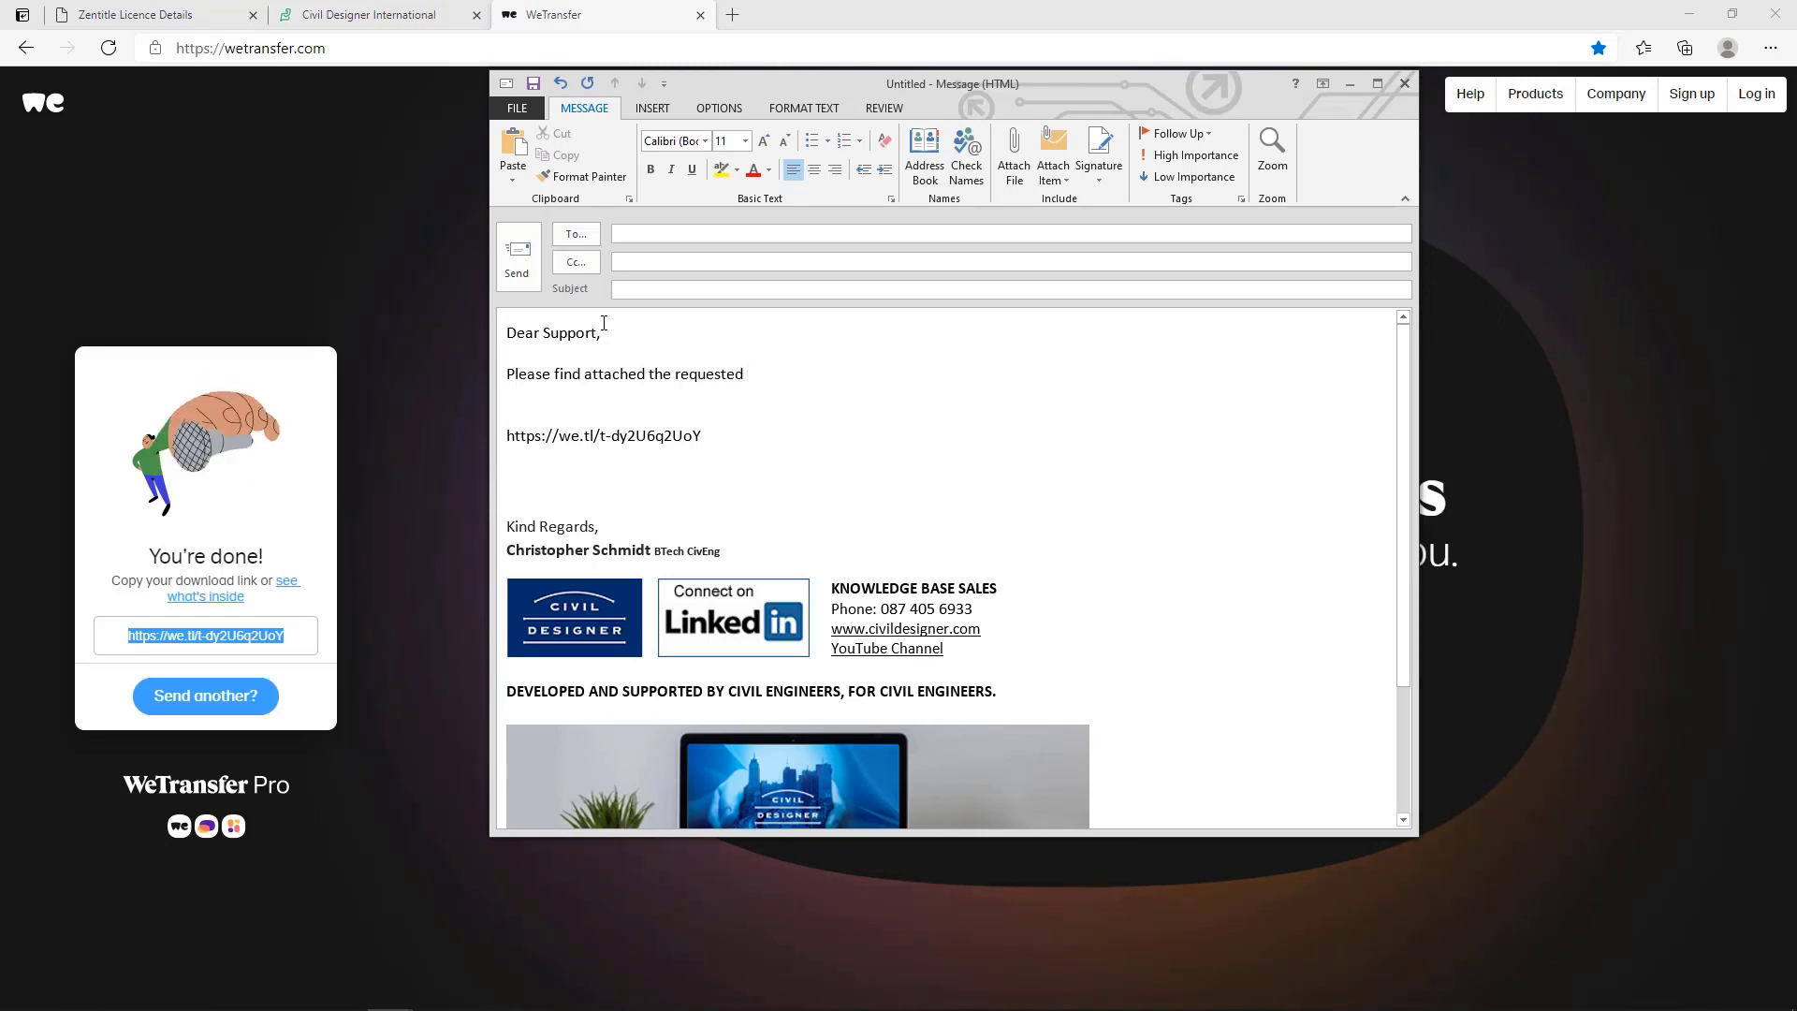
text(files:)
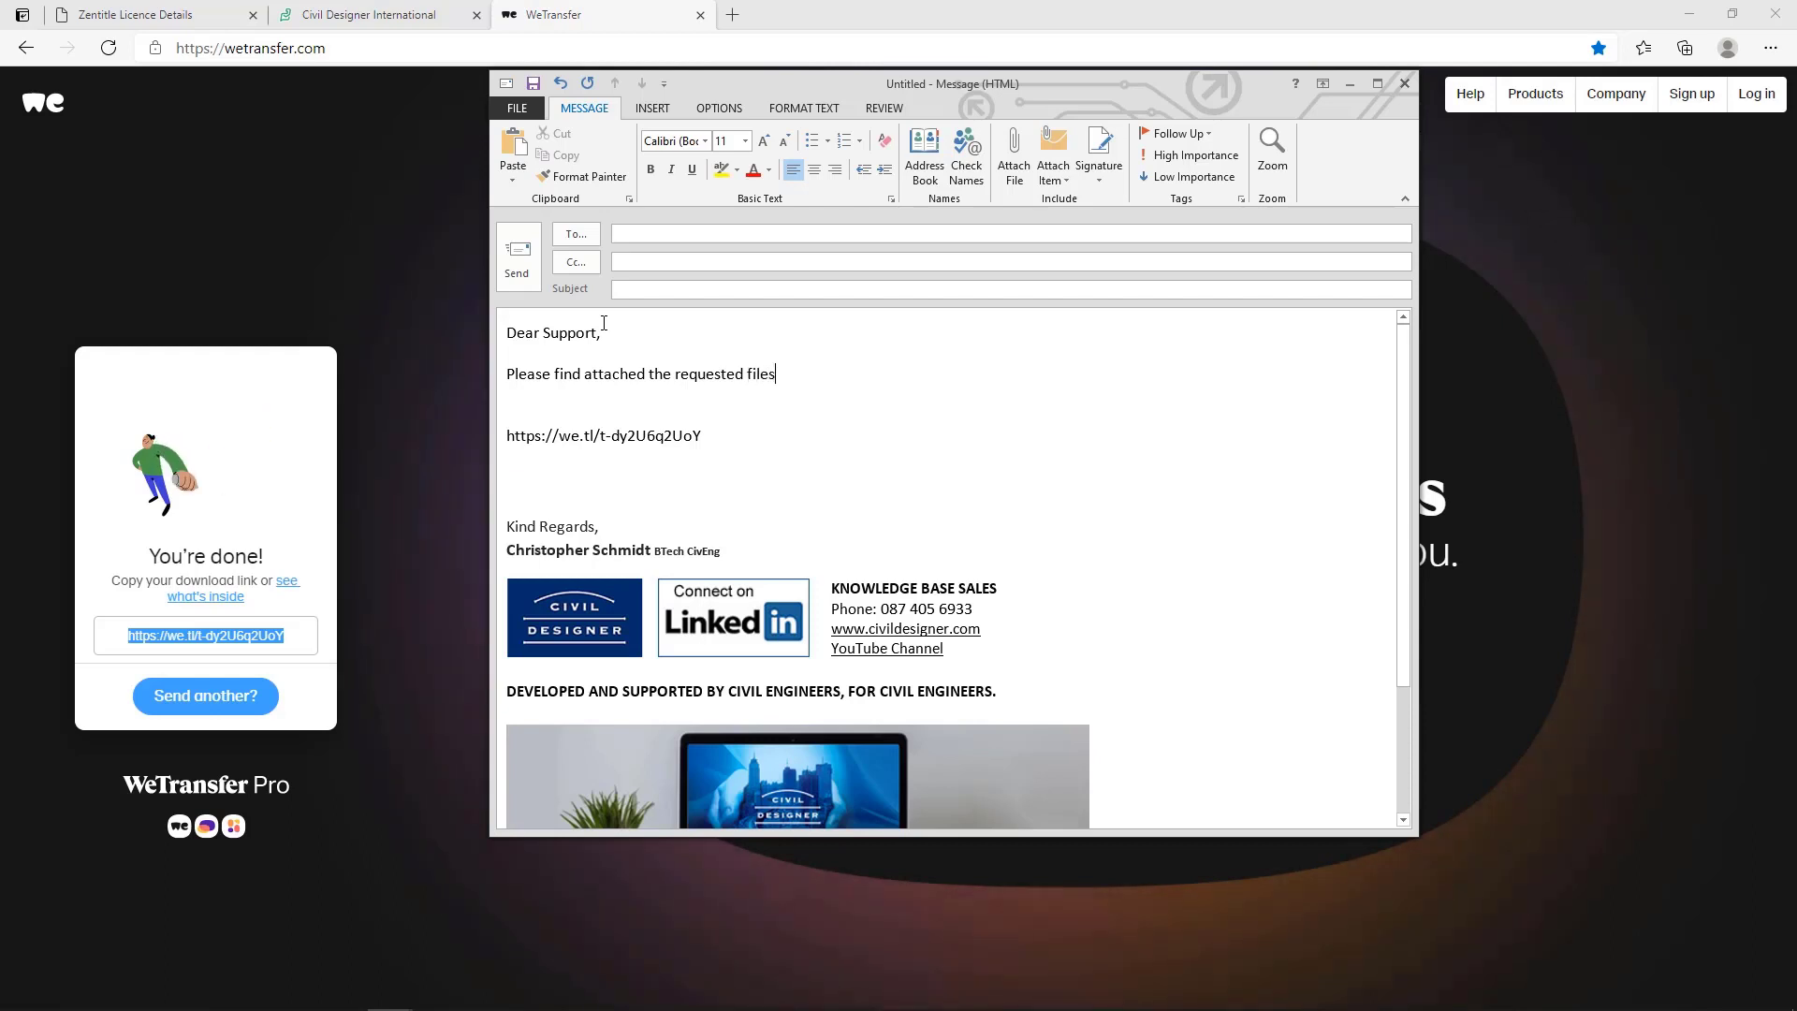
key(Delete)
key(Delete)
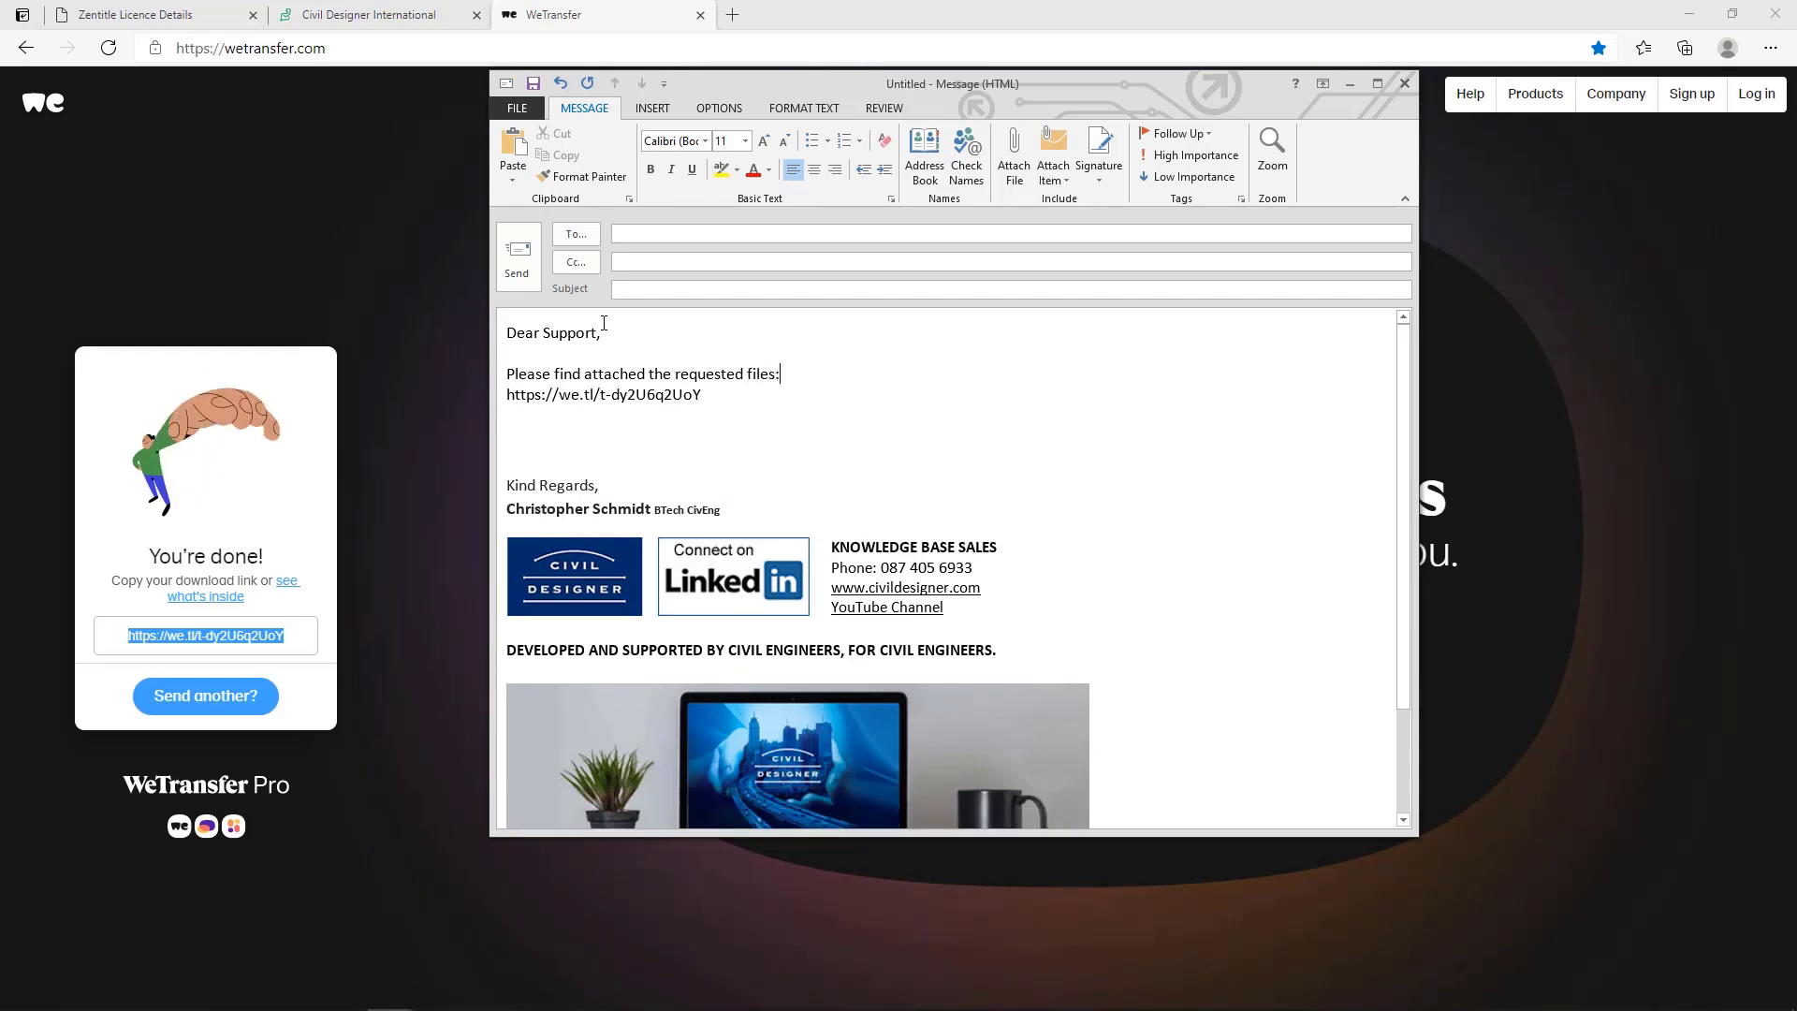
Address the message to the Civil Designer Support Helpdesk.
click(662, 230)
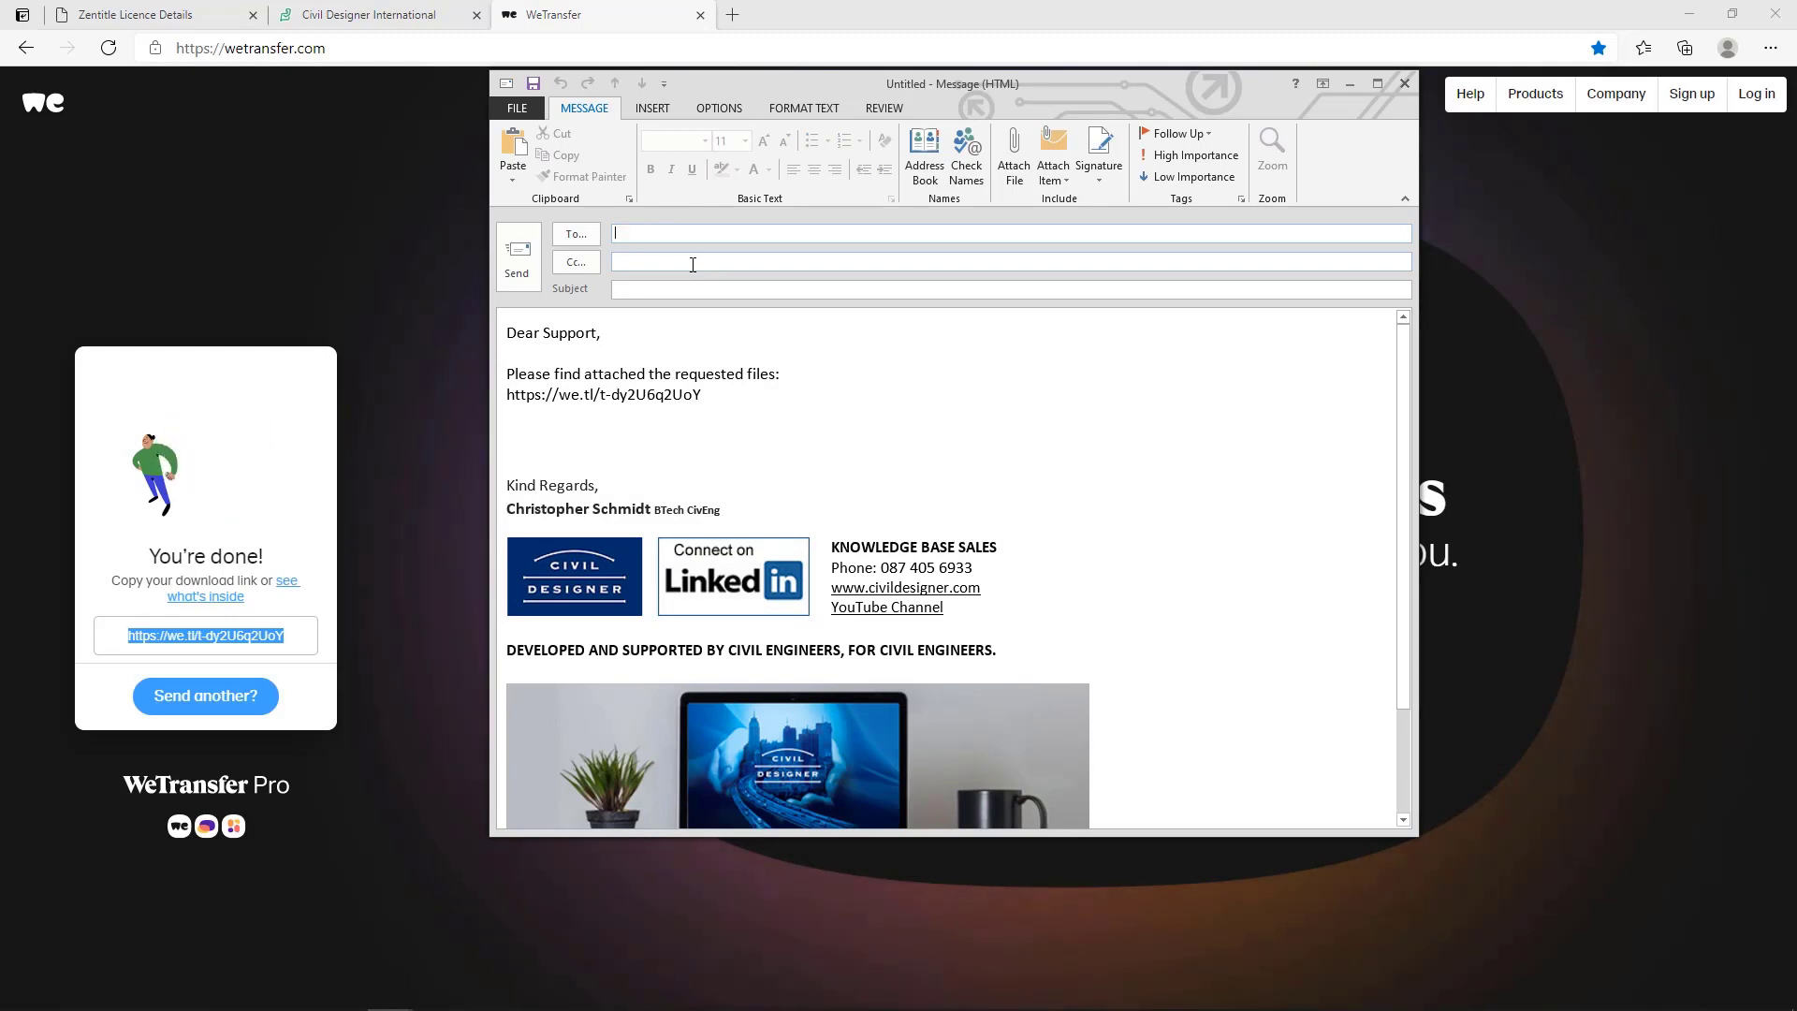
text(help)
key(Return)
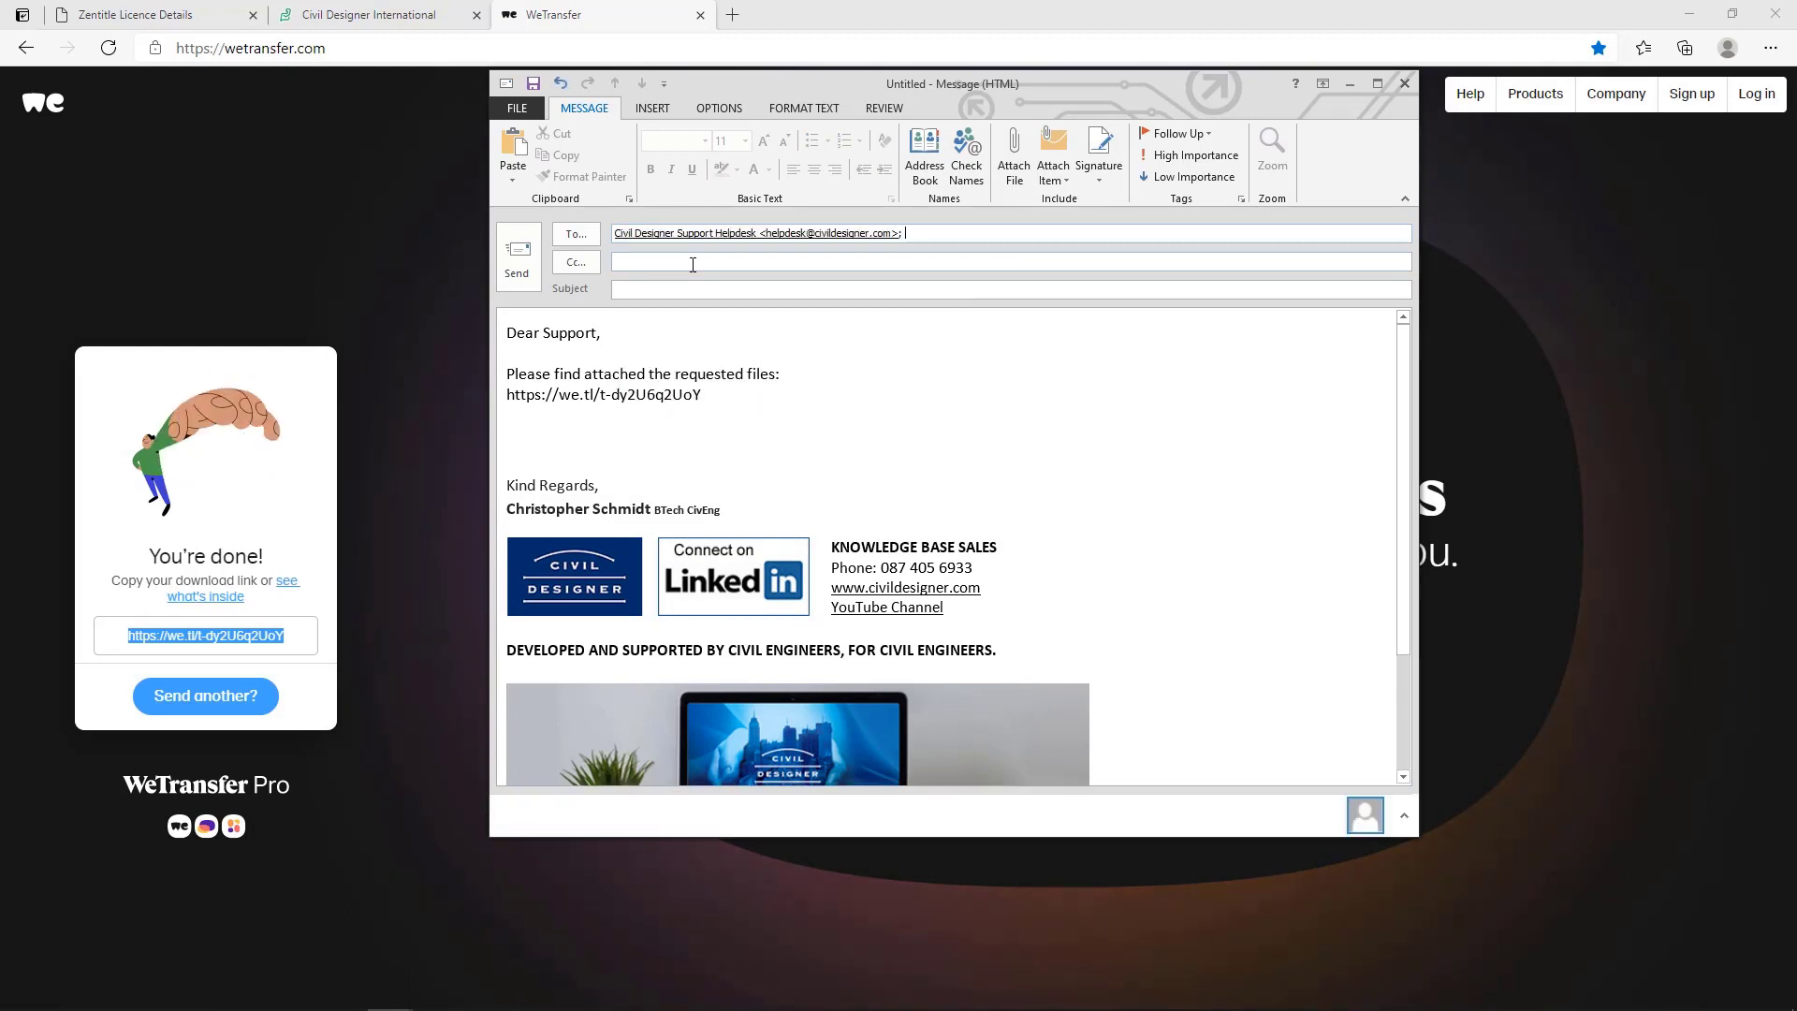